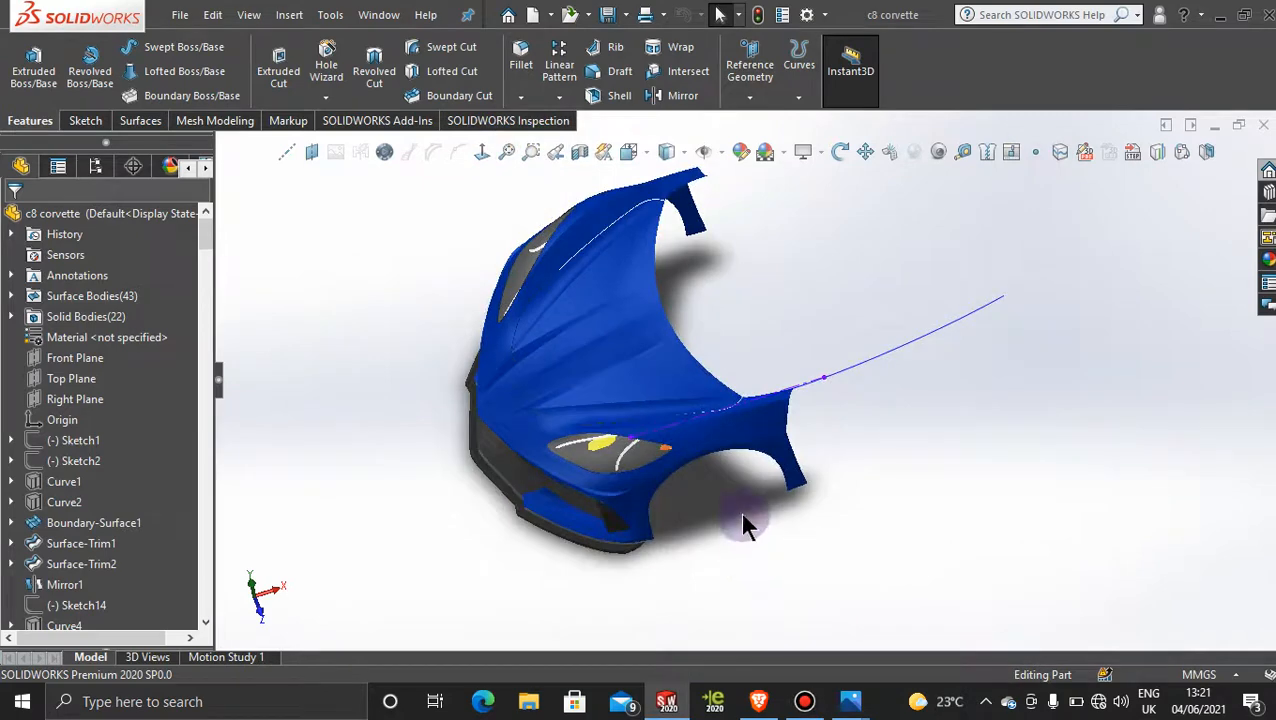
Examine the car's front body from several angles, including the hood, headlights, bumper grilles and front fender.
middle_click_drag(745, 525, 746, 484)
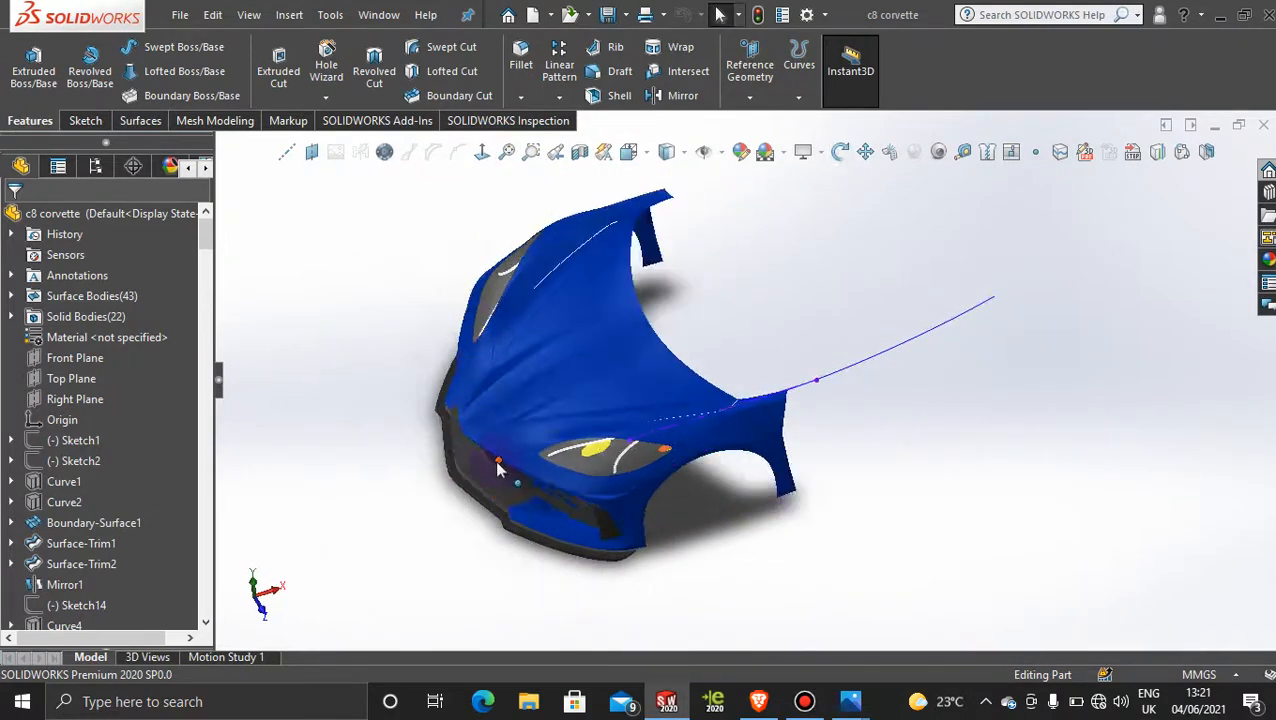
middle_click_drag(498, 468, 612, 436)
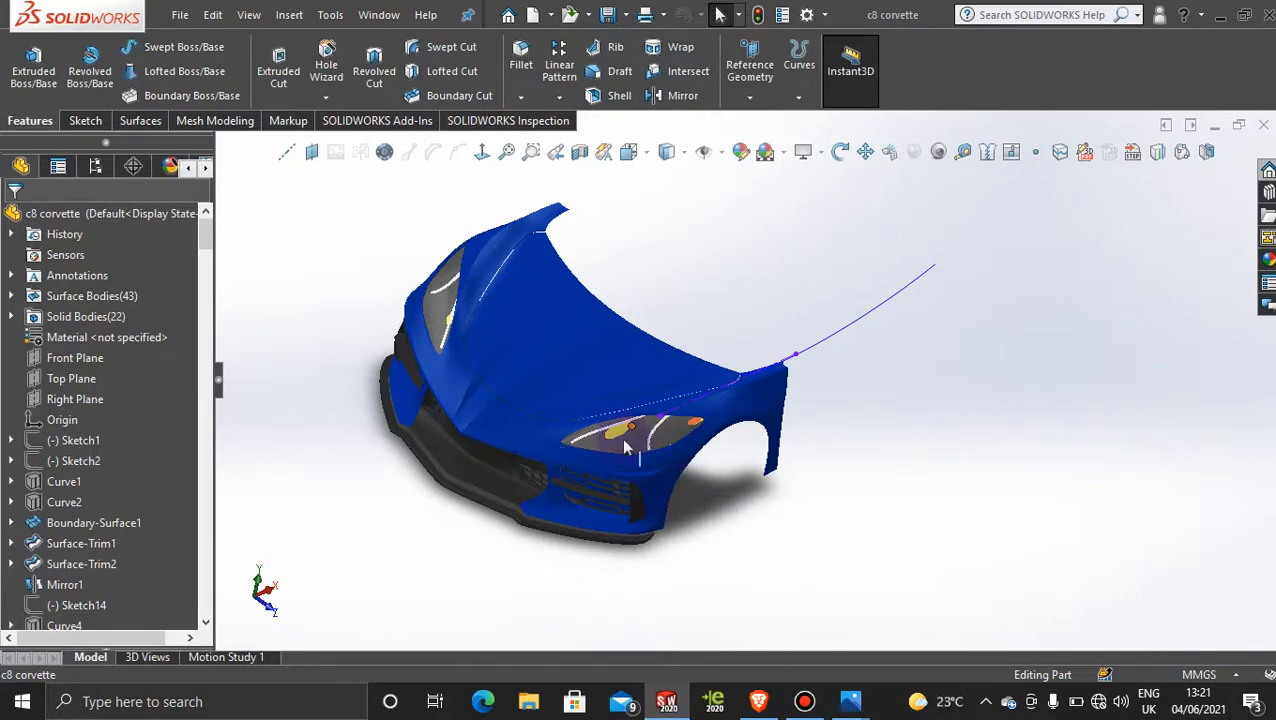
scroll(625, 437, "down", 5)
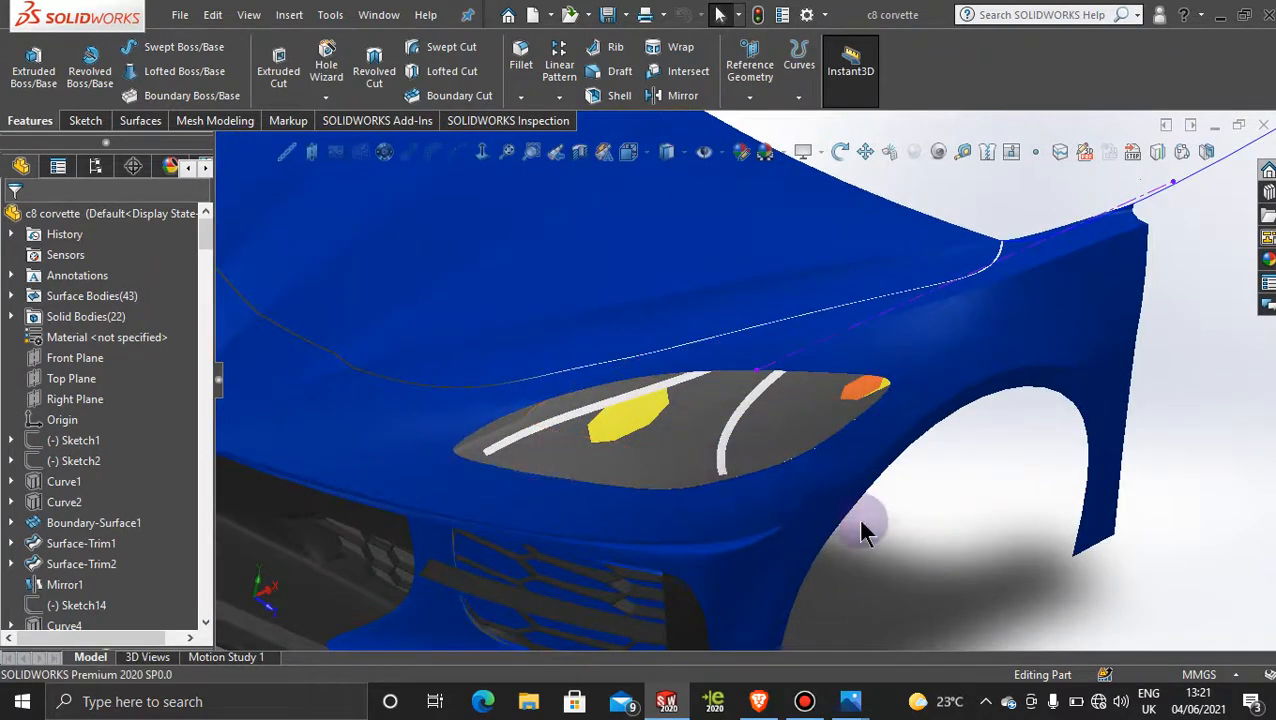
scroll(859, 515, "up", 3)
middle_click_drag(818, 510, 742, 418)
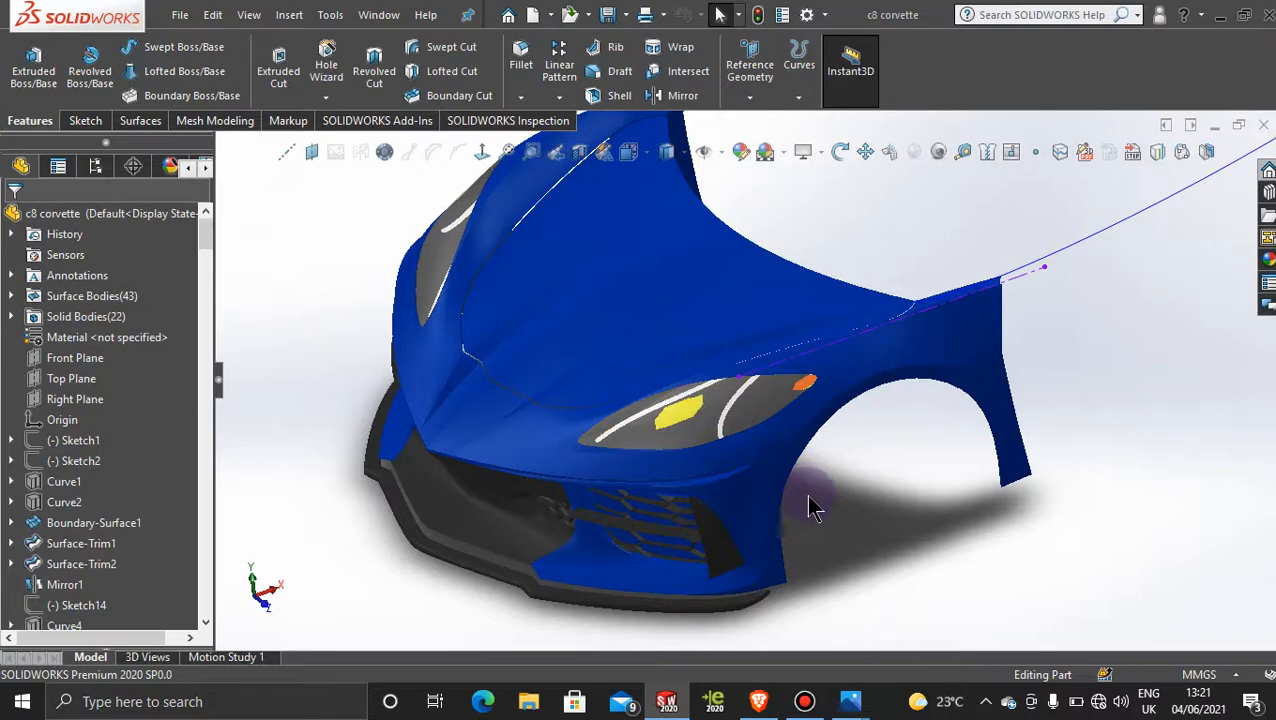
scroll(820, 567, "up", 1)
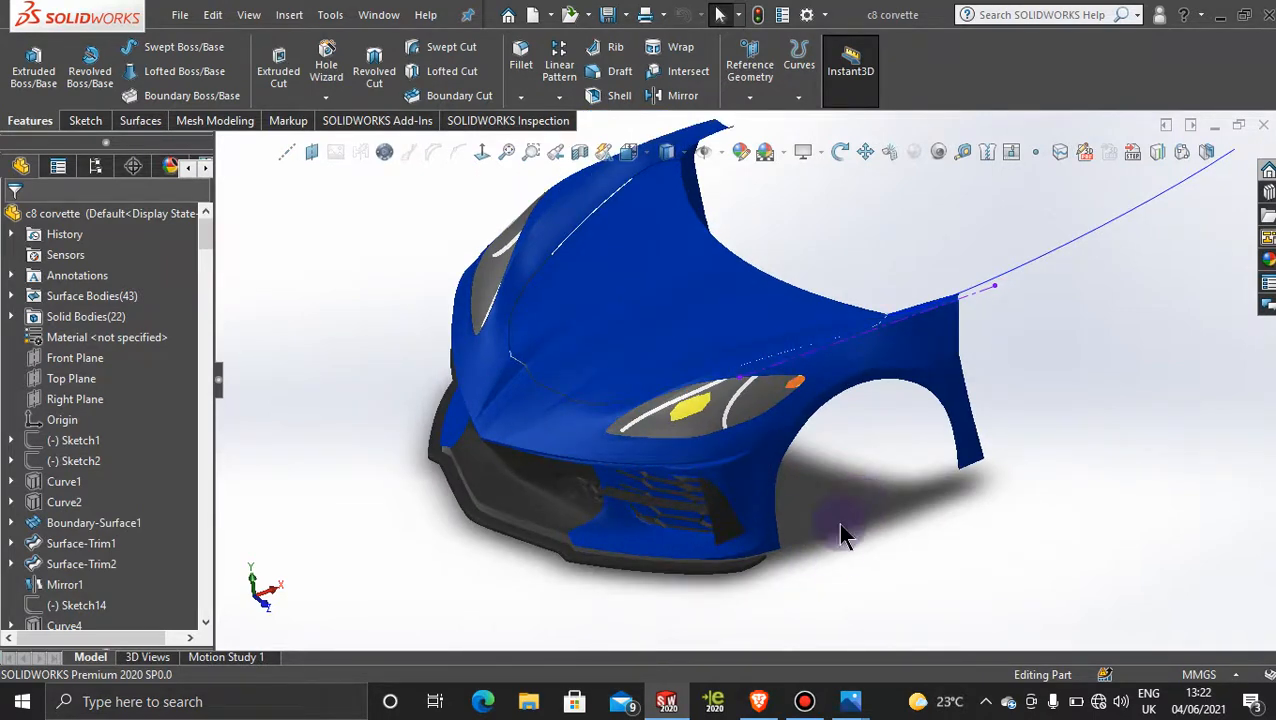
middle_click_drag(840, 528, 880, 544)
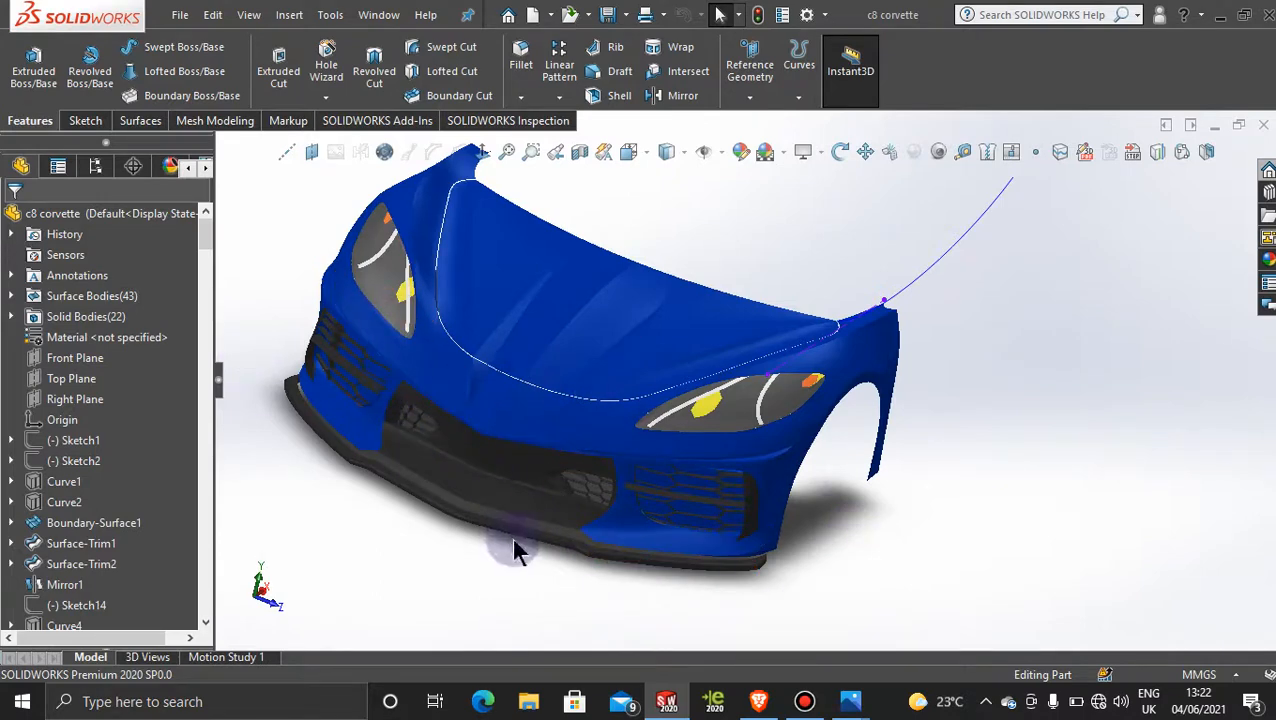
scroll(513, 550, "down", 3)
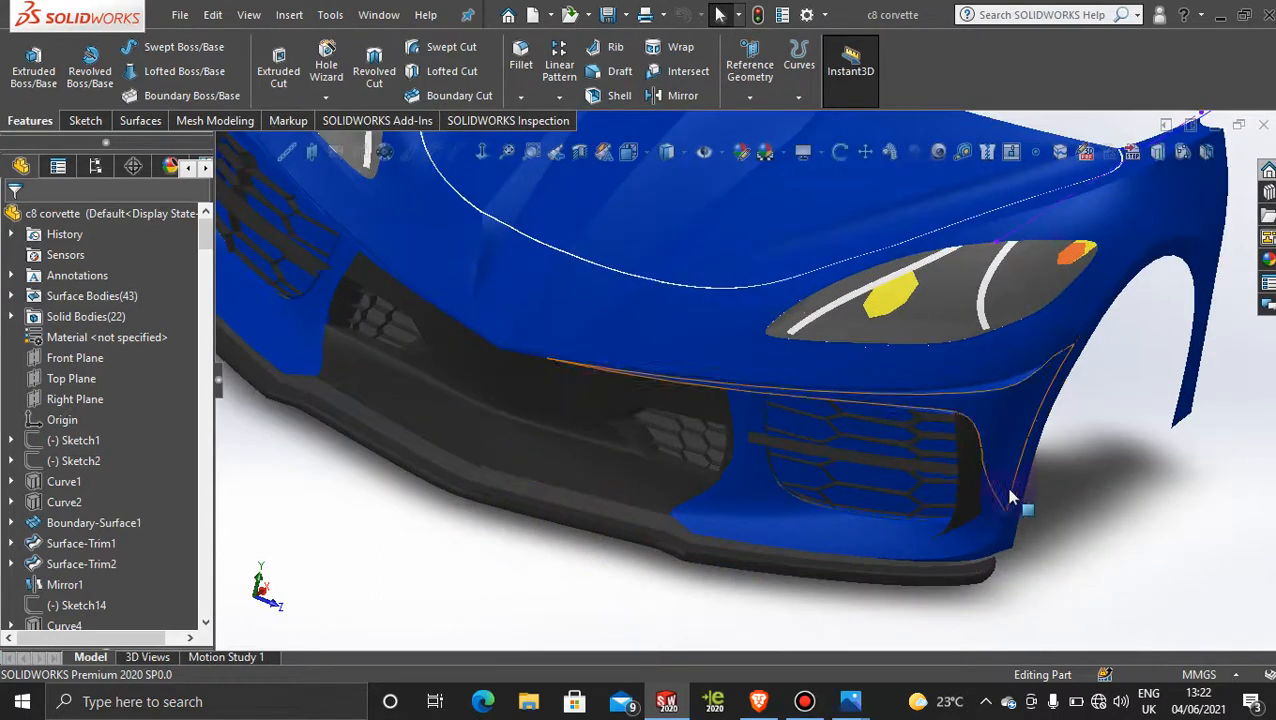
scroll(1014, 481, "up", 2)
scroll(1005, 482, "up", 2)
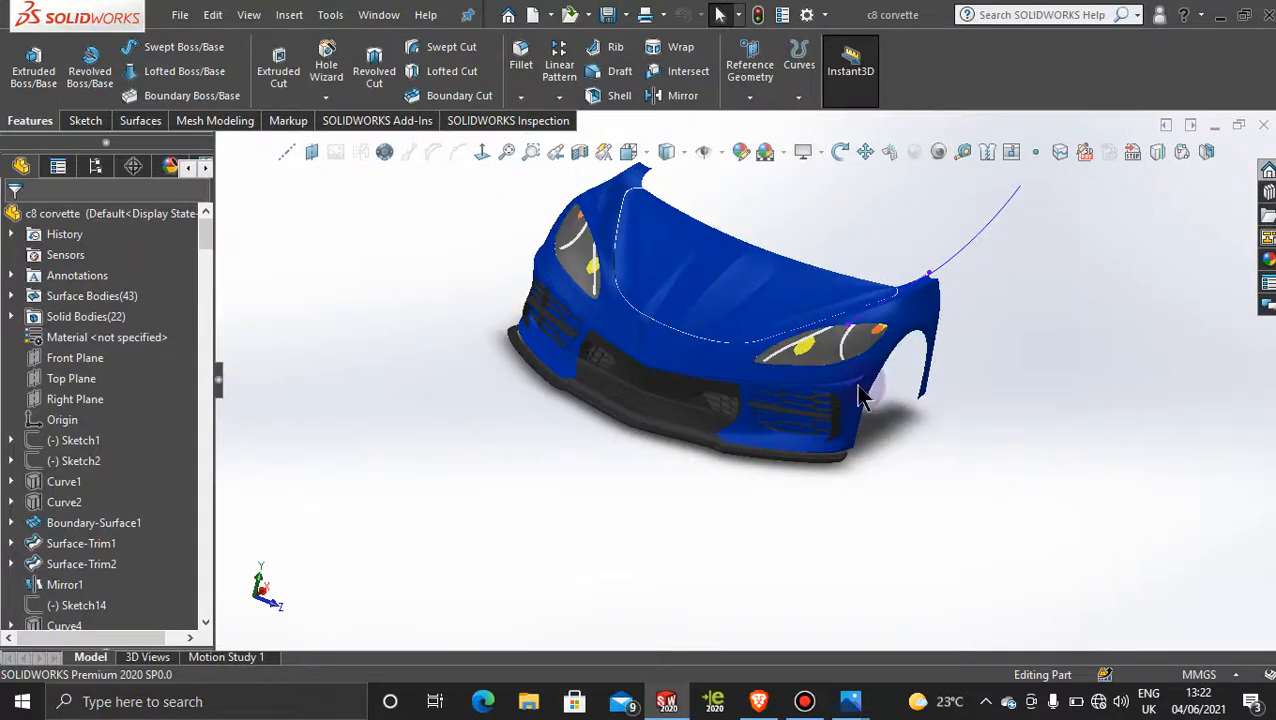
middle_click_drag(873, 440, 840, 436)
scroll(870, 288, "down", 4)
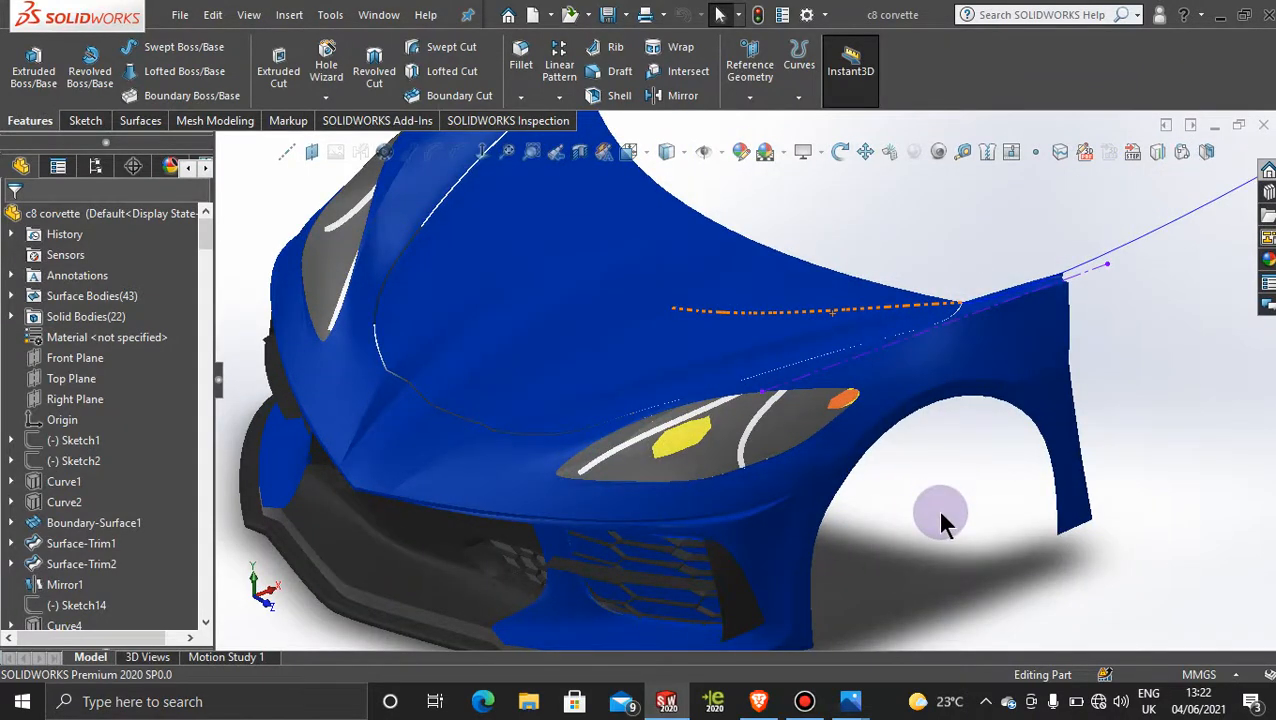
scroll(943, 520, "up", 3)
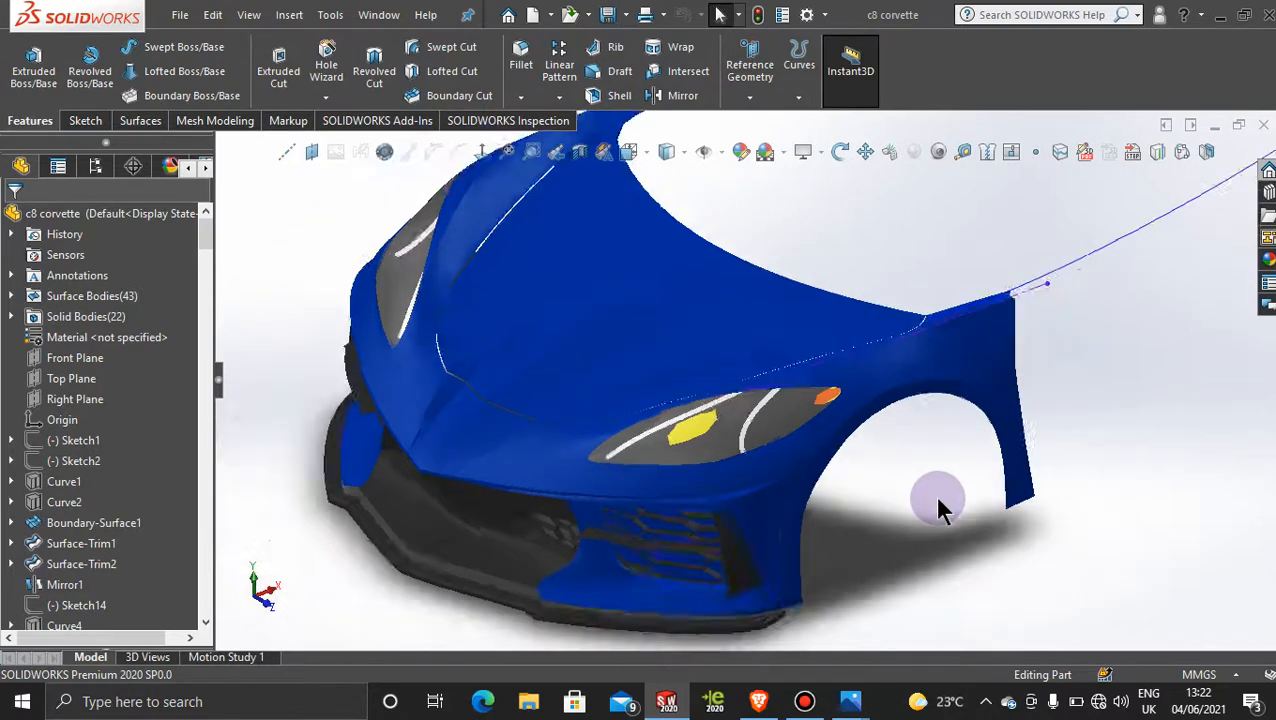
left_click(806, 702)
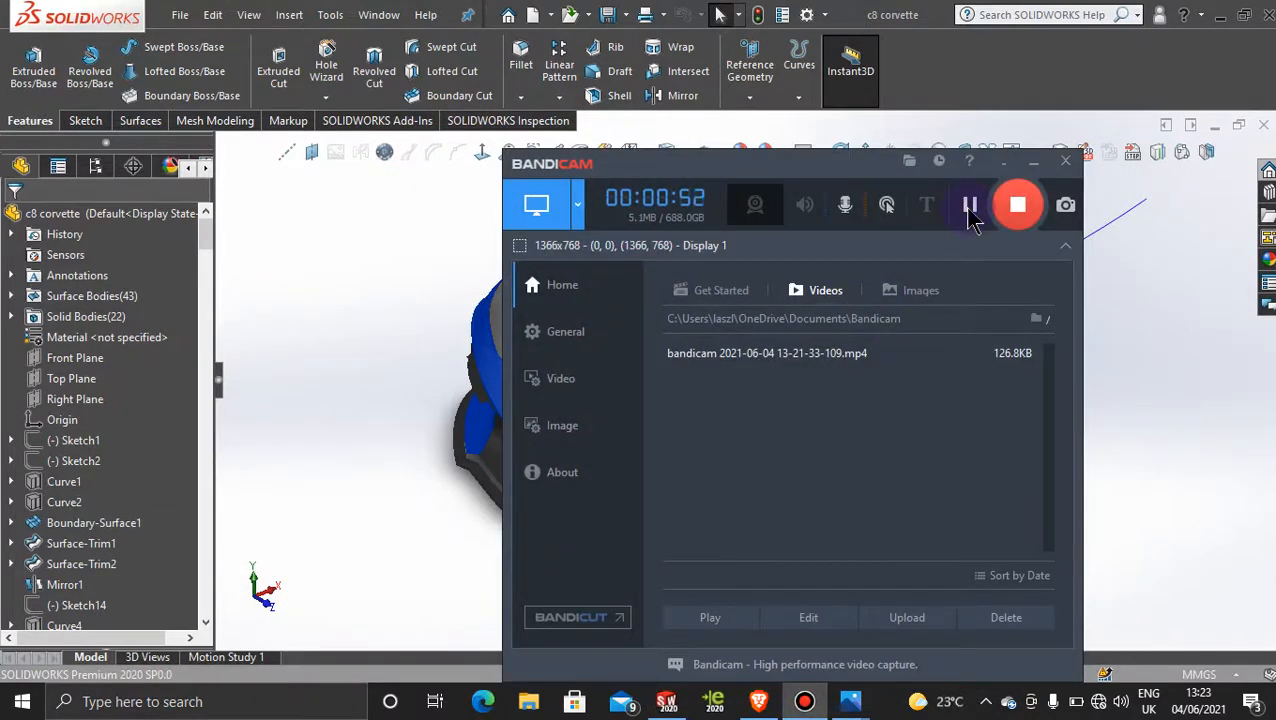
left_click(1031, 160)
scroll(940, 352, "down", 4)
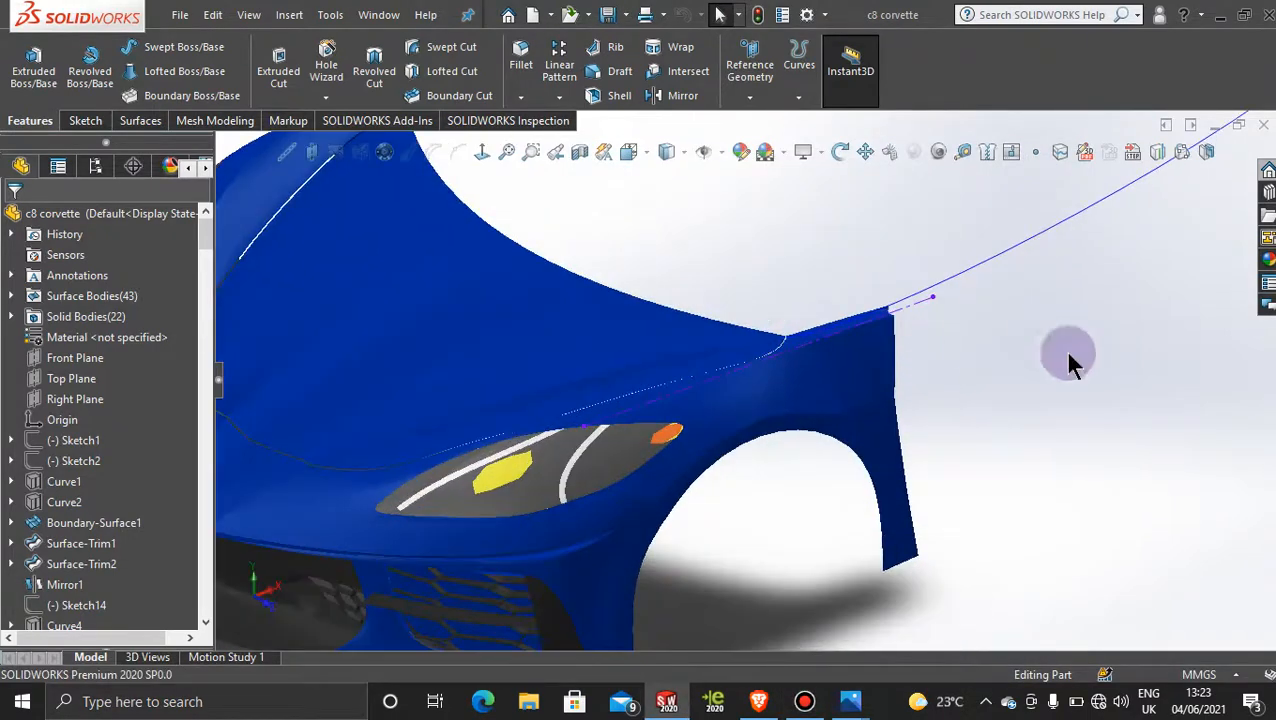
scroll(890, 422, "up", 3)
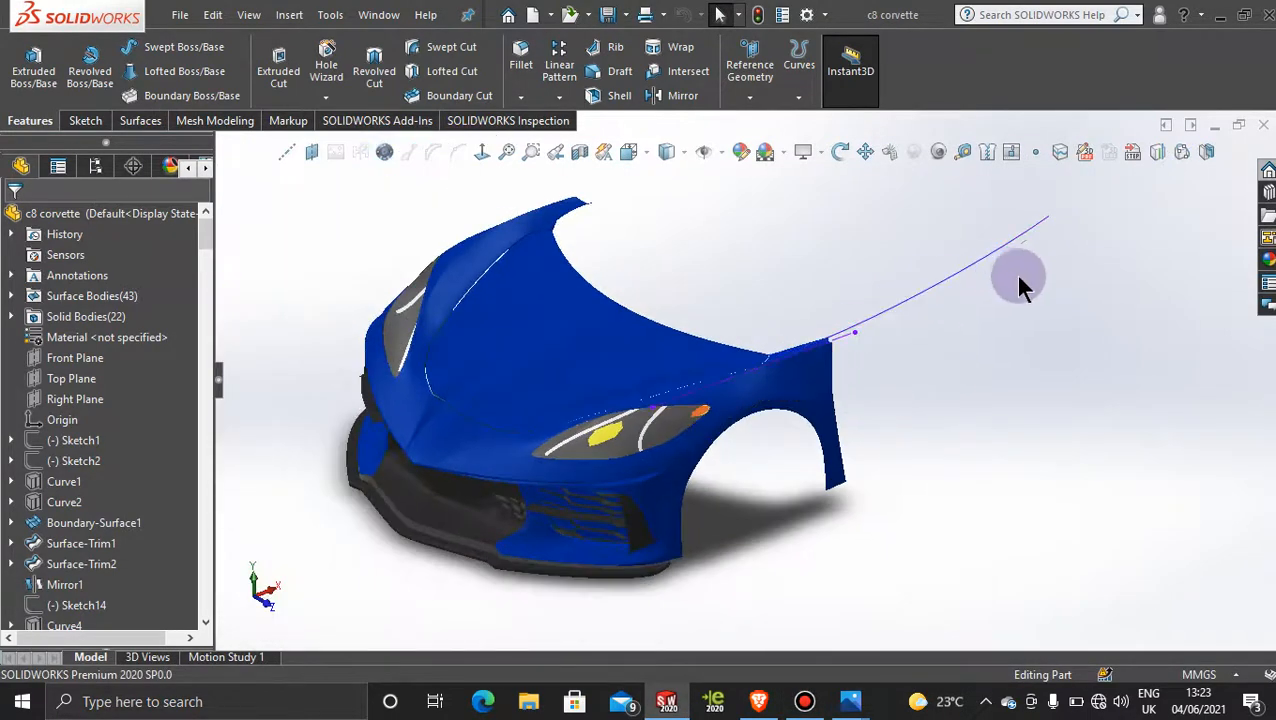
middle_click_drag(798, 393, 826, 441)
scroll(870, 345, "down", 3)
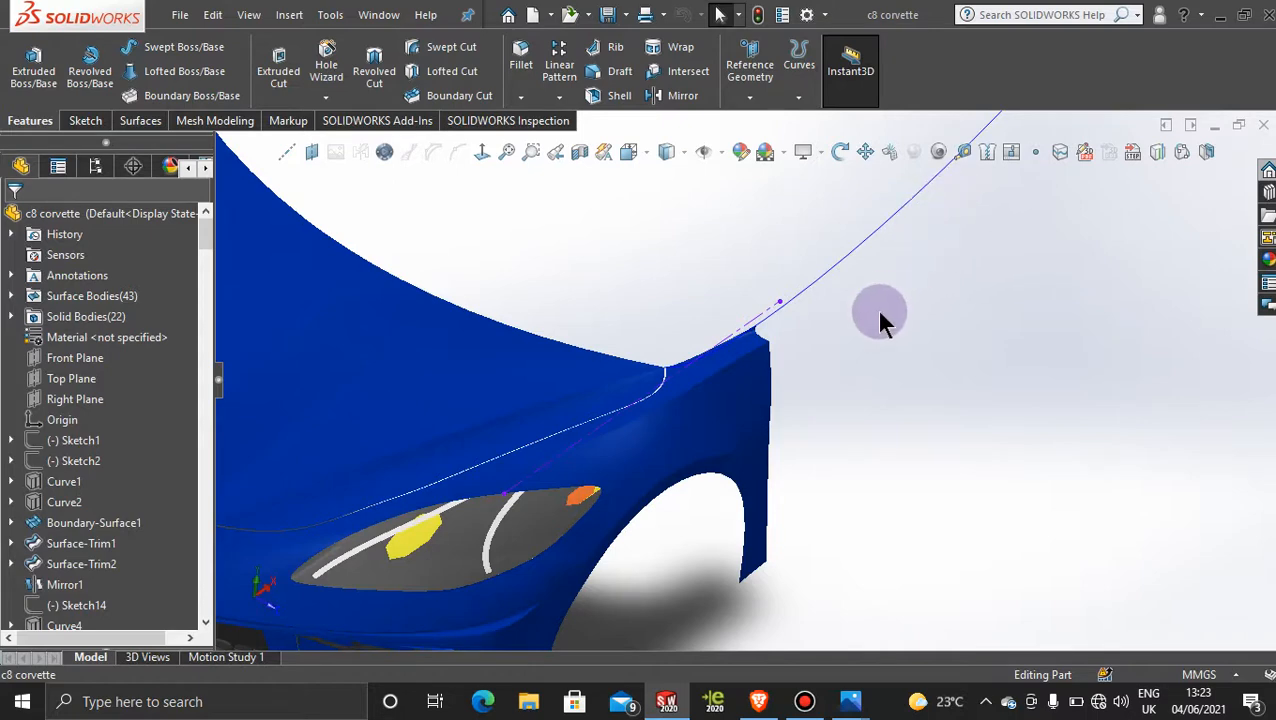
scroll(872, 335, "up", 3)
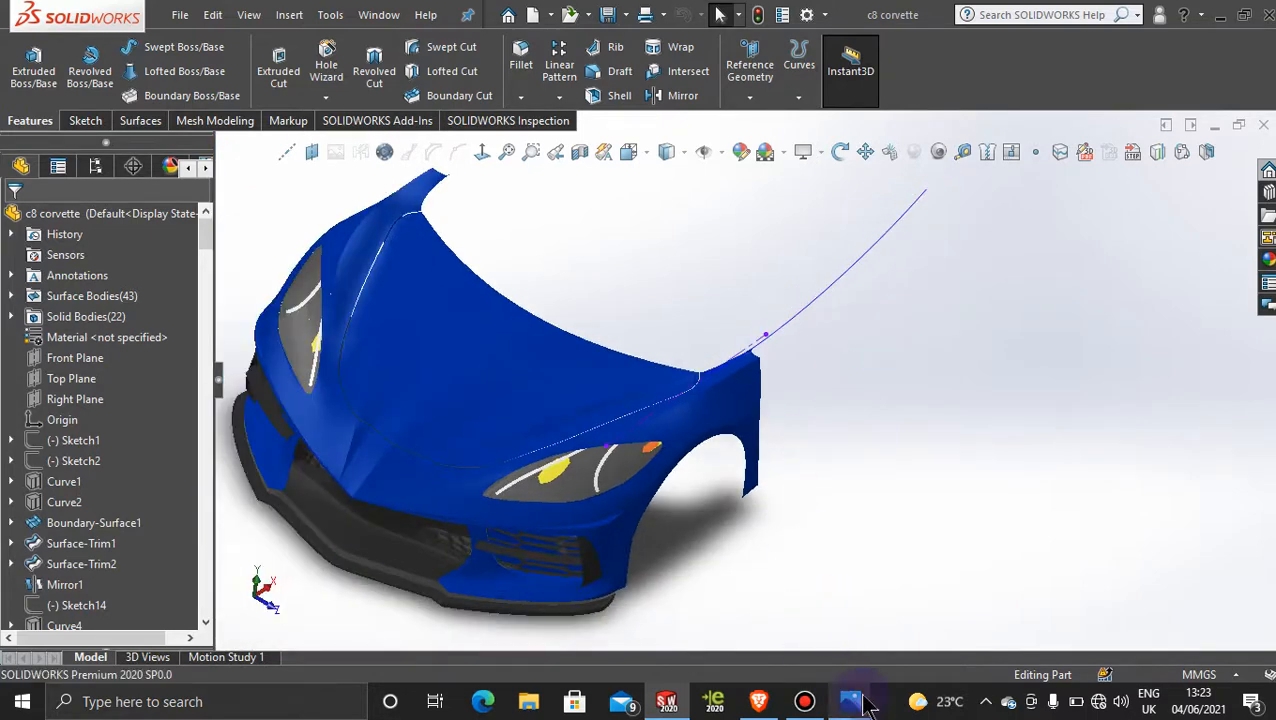
Switch to the Photos window with the red C8 side view and examine the door and side panel at moderate magnification.
mouse_move(866, 706)
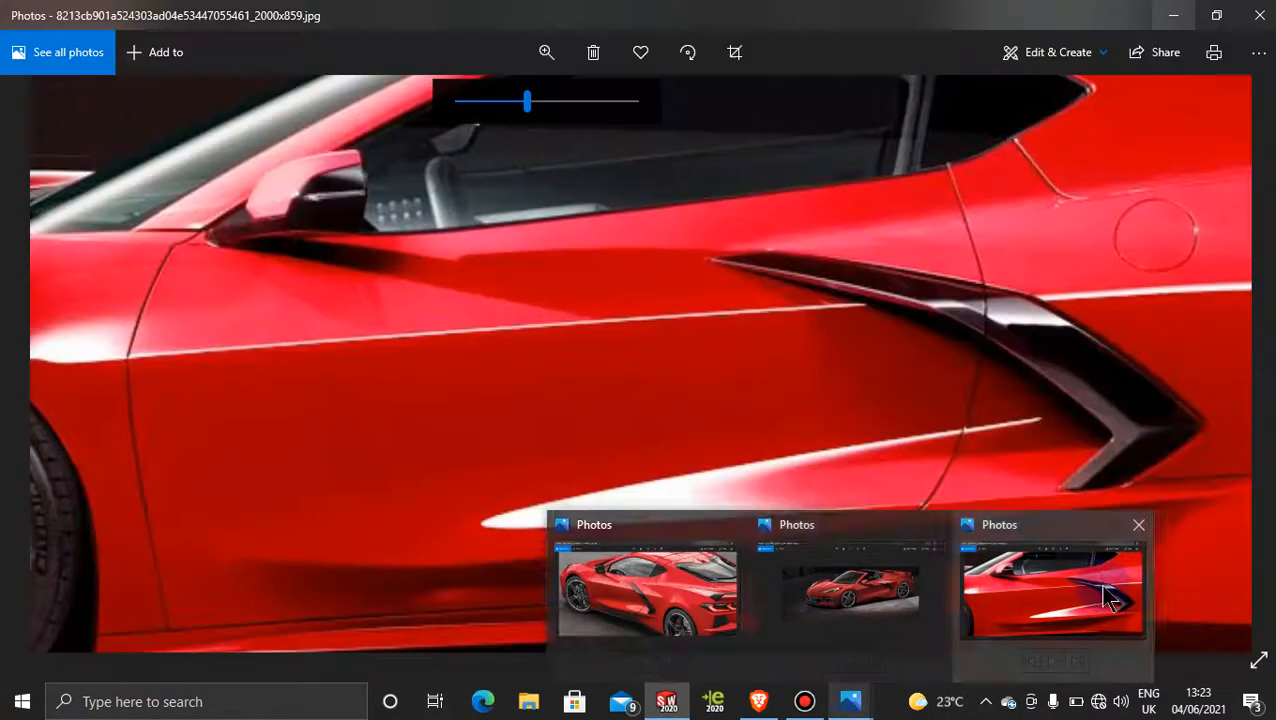
left_click(1104, 588)
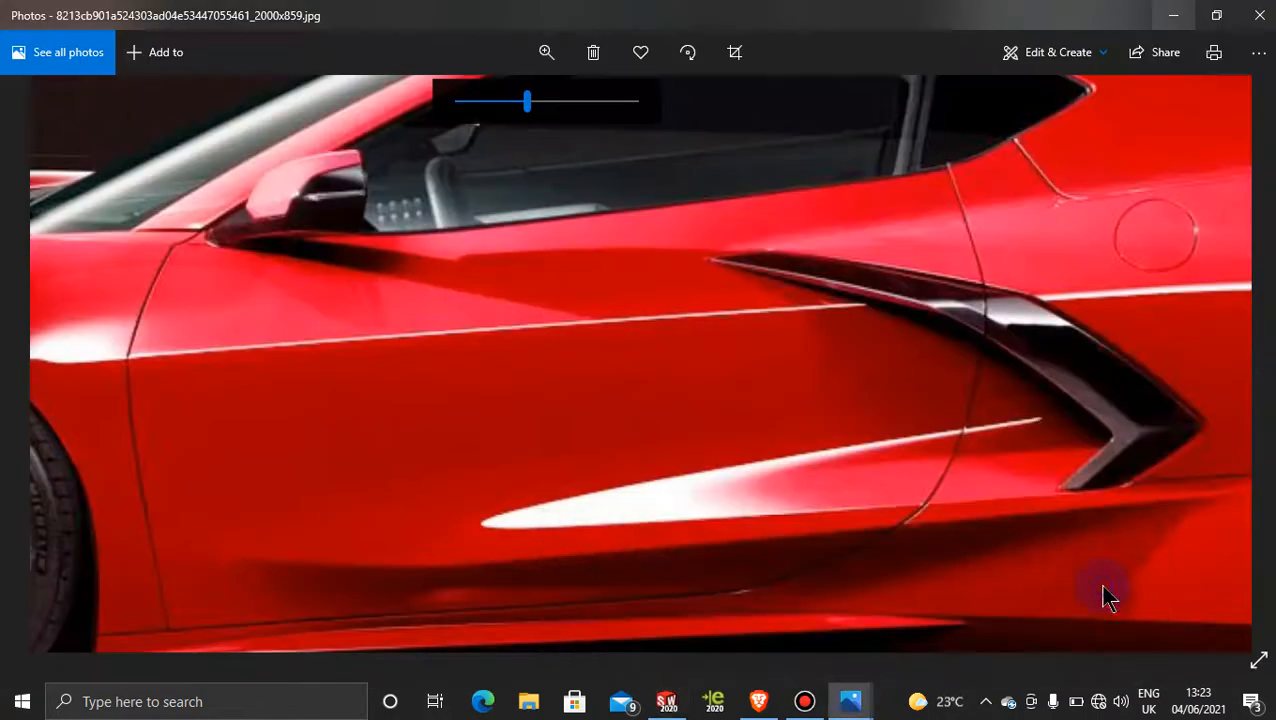
left_click(548, 54)
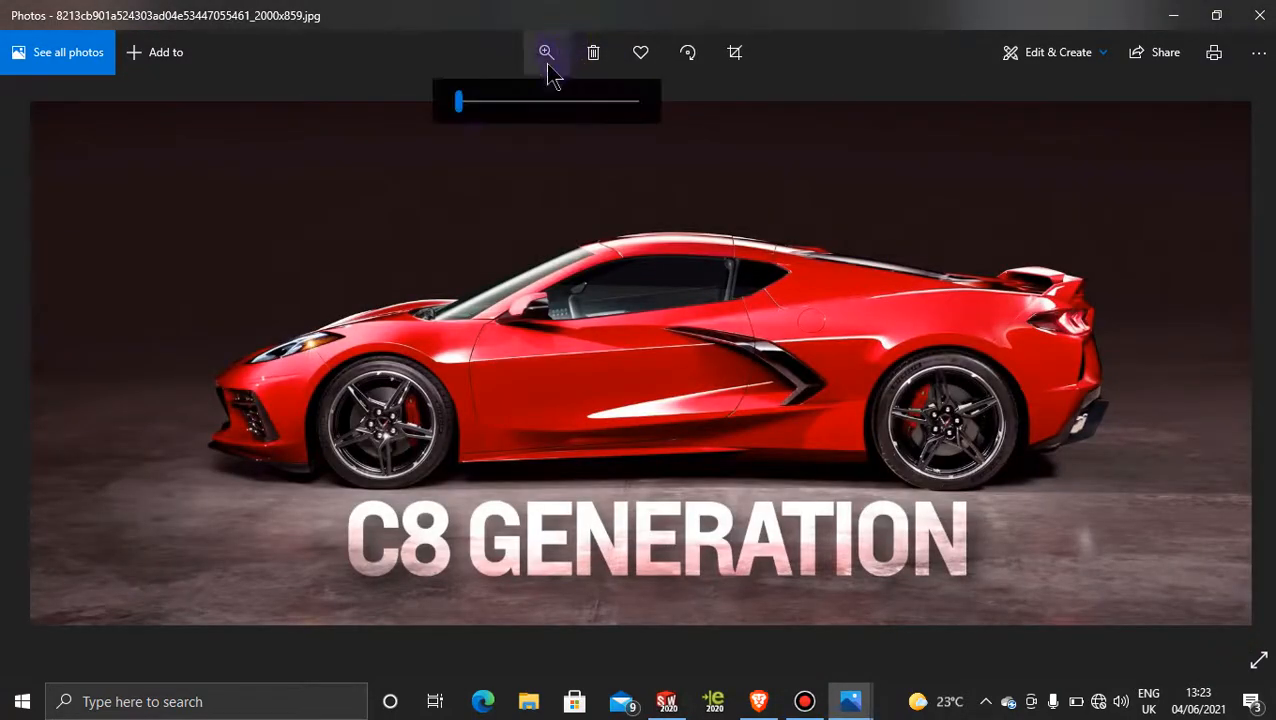
left_click(474, 102)
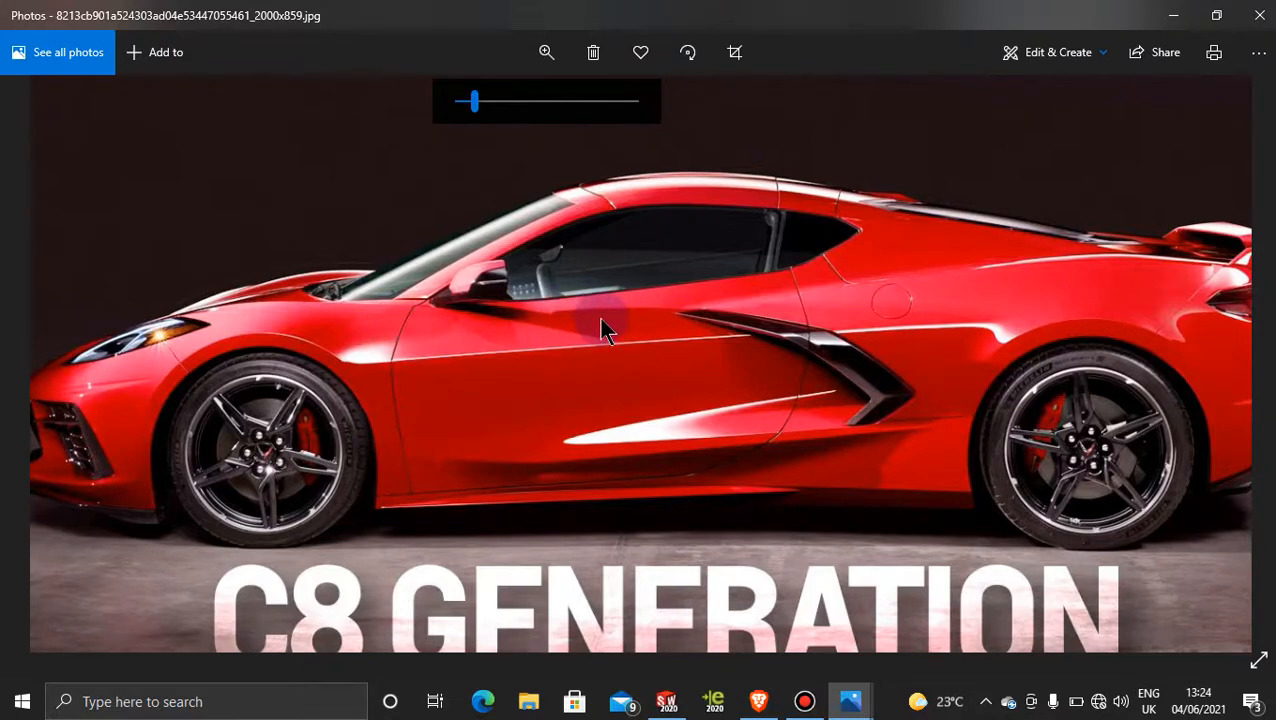
Return to the c8 corvette part in SOLIDWORKS and open a new 3D sketch for the area behind the front fender.
left_click(1173, 15)
scroll(745, 342, "up", 2)
scroll(728, 332, "down", 3)
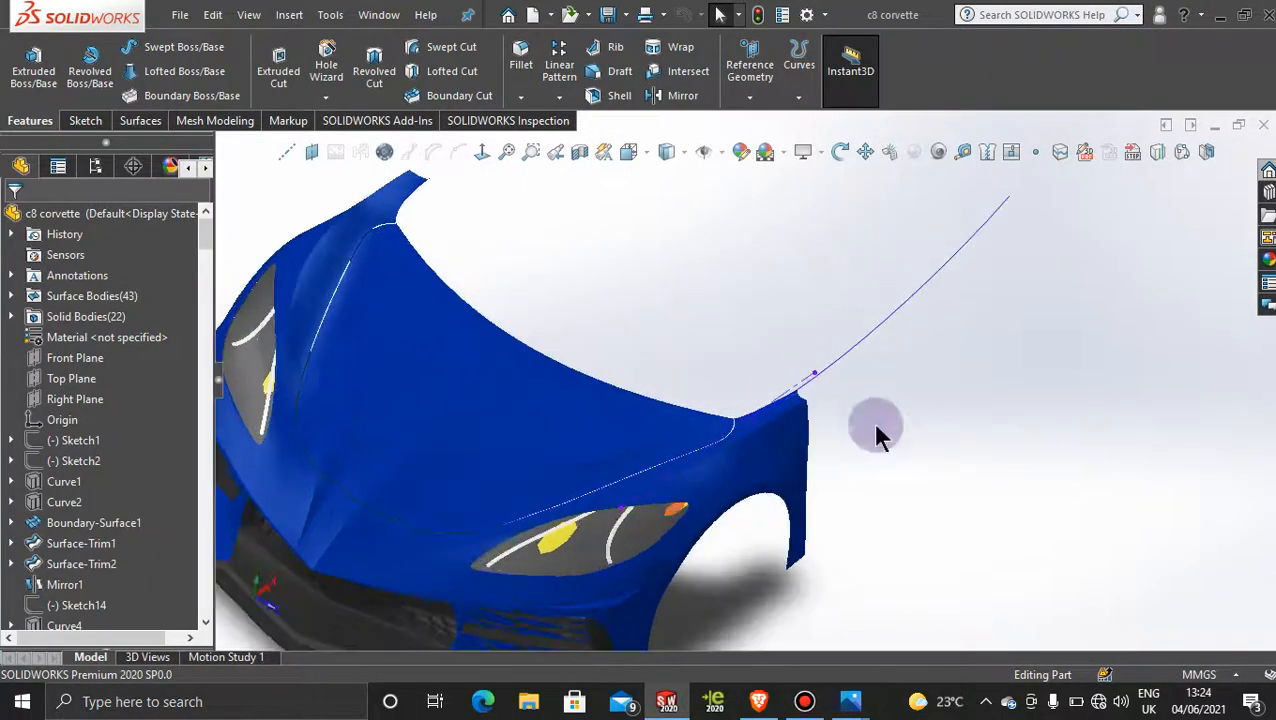
middle_click_drag(736, 530, 735, 523)
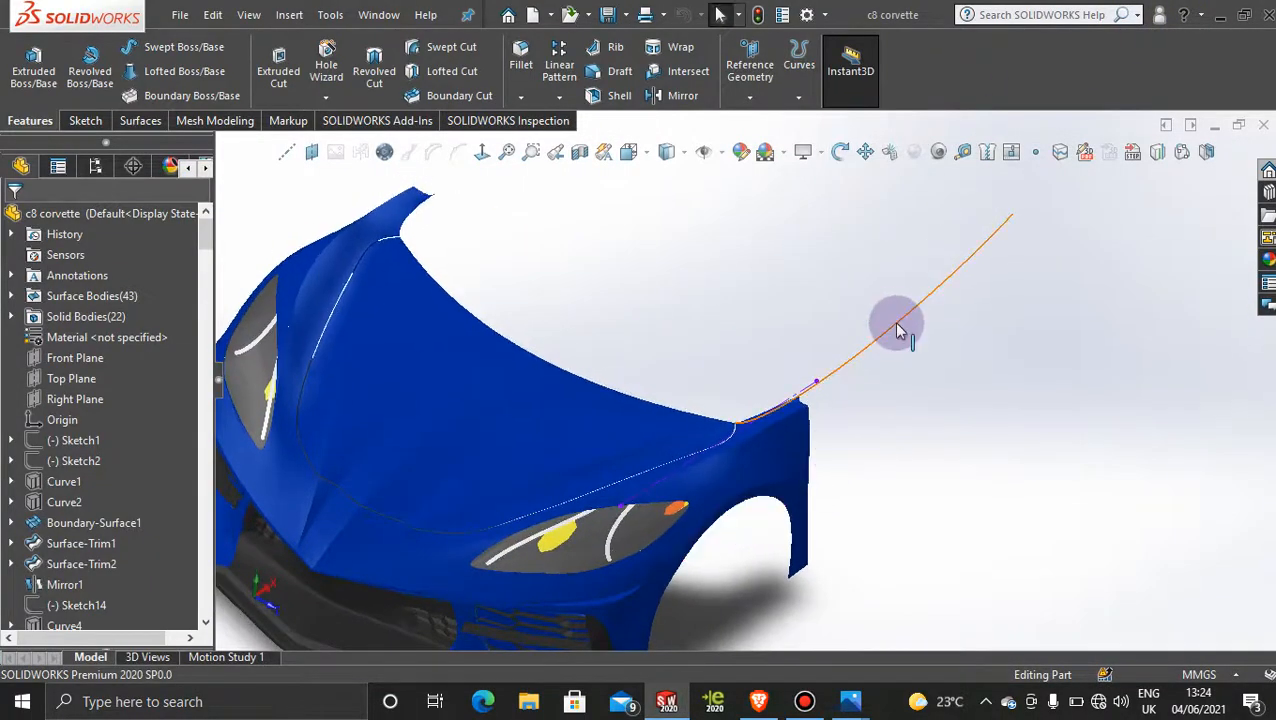
scroll(883, 427, "up", 3)
middle_click_drag(883, 427, 704, 462)
scroll(748, 402, "down", 3)
scroll(747, 402, "down", 2)
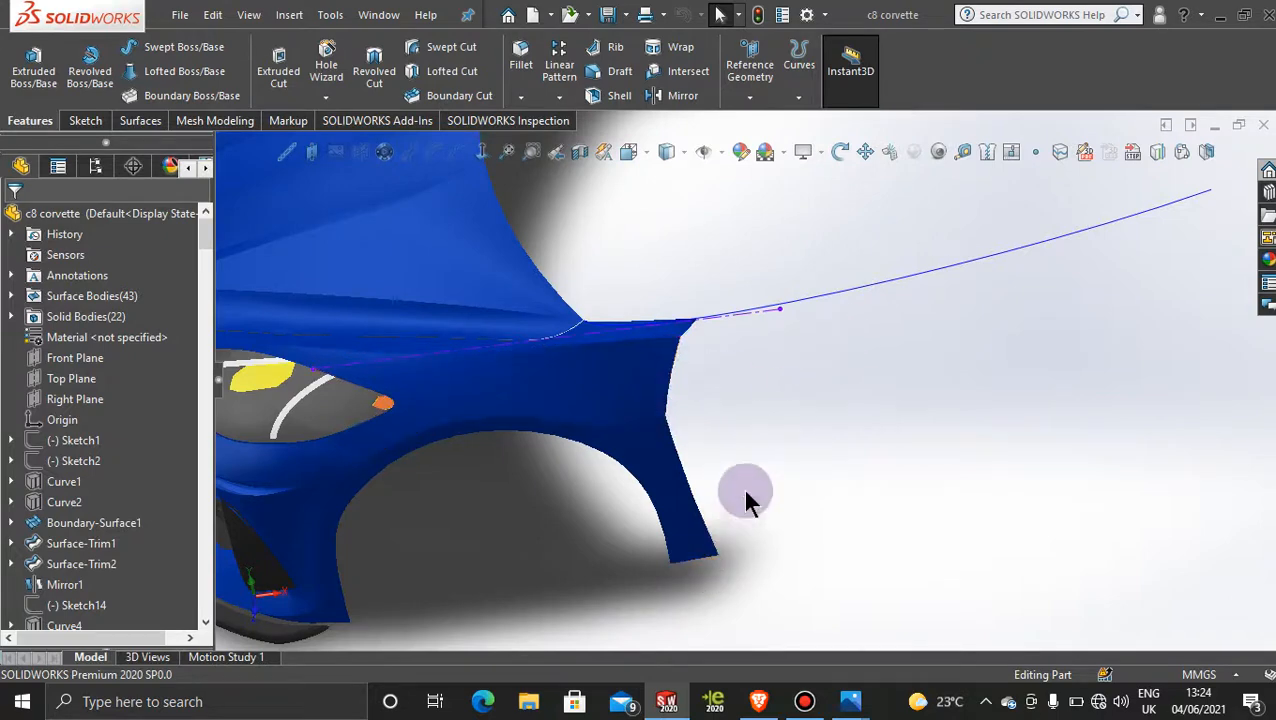
left_click(85, 120)
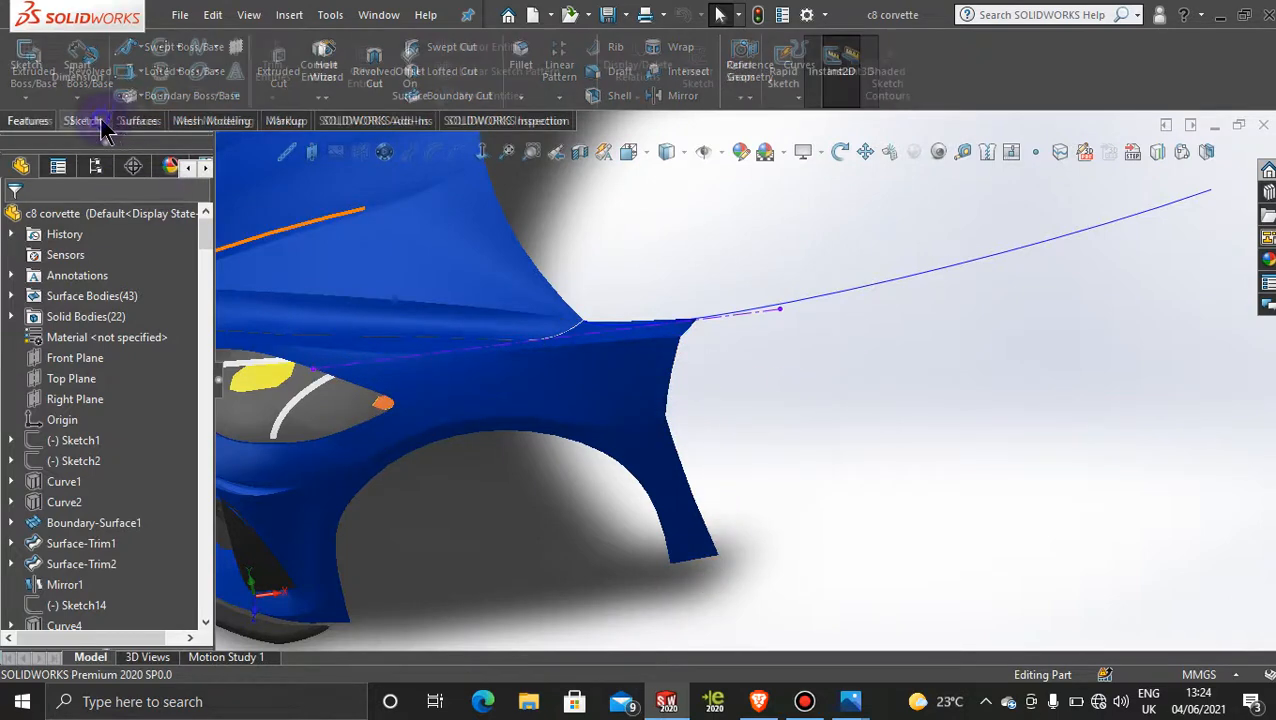
left_click(318, 55)
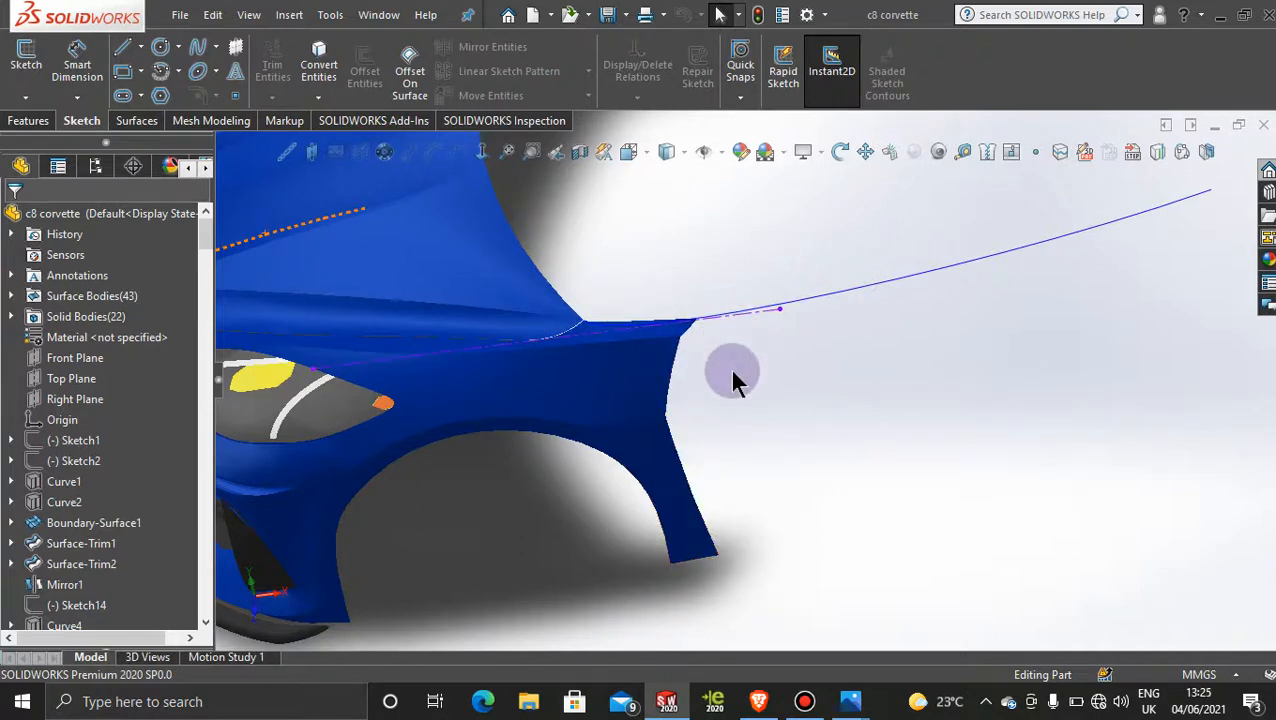
left_click(613, 325)
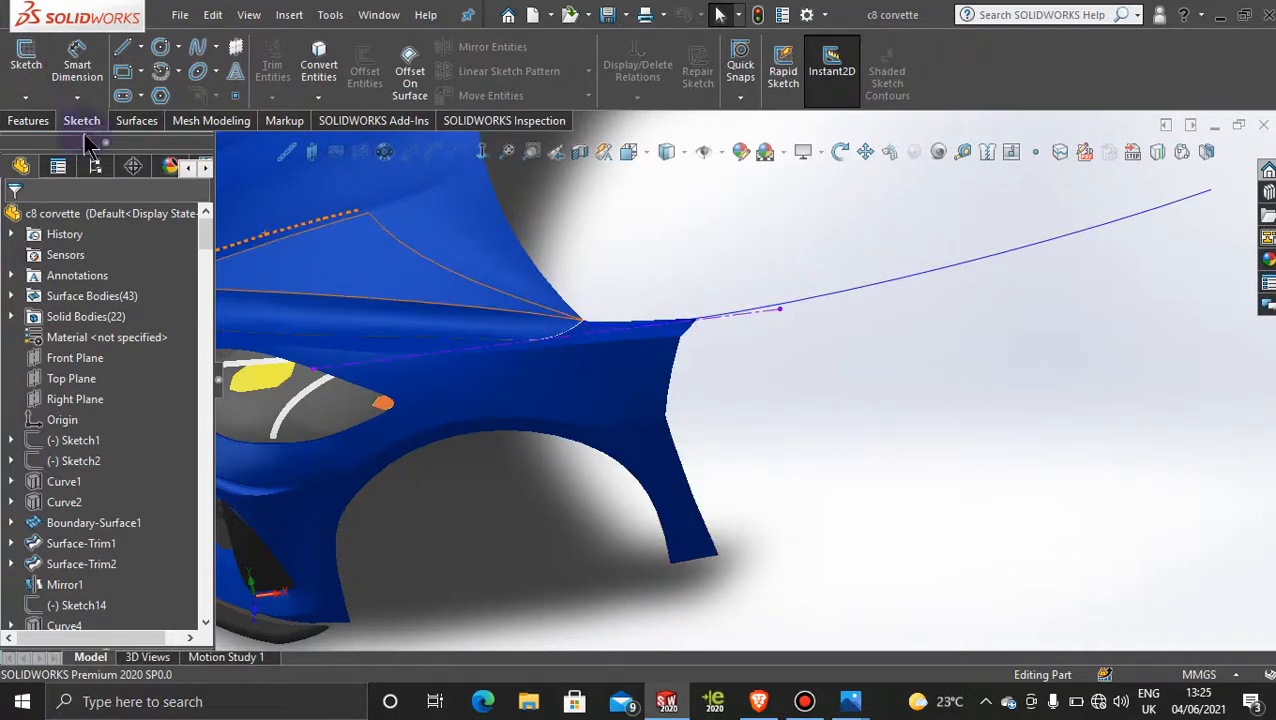
left_click(25, 97)
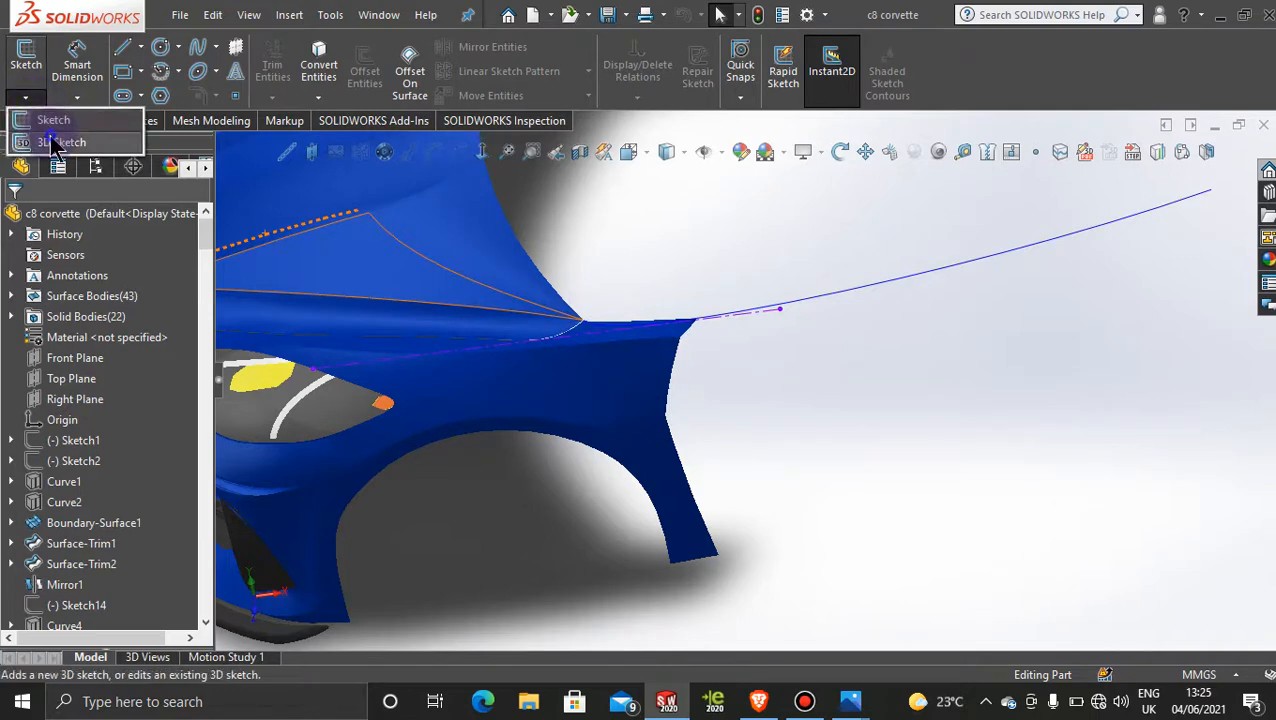
left_click(40, 135)
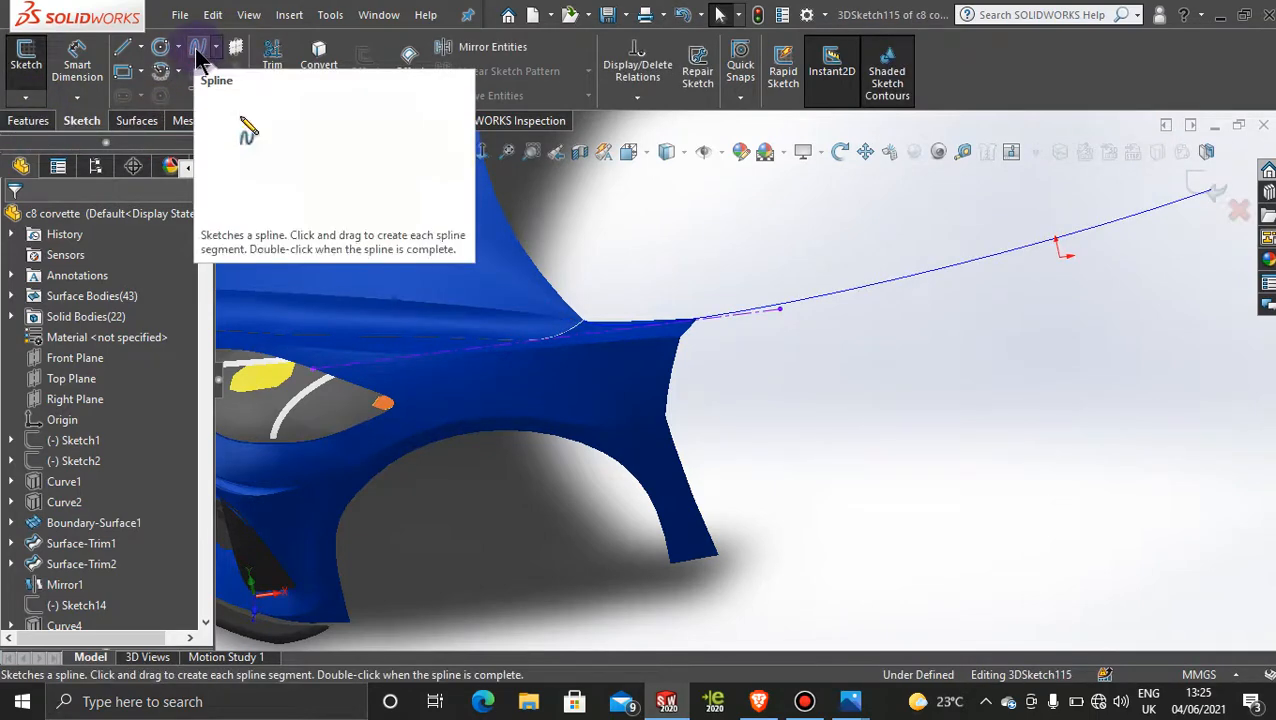
Convert the short surface edge near the fender's upper rear corner into the 3D sketch.
left_click(198, 48)
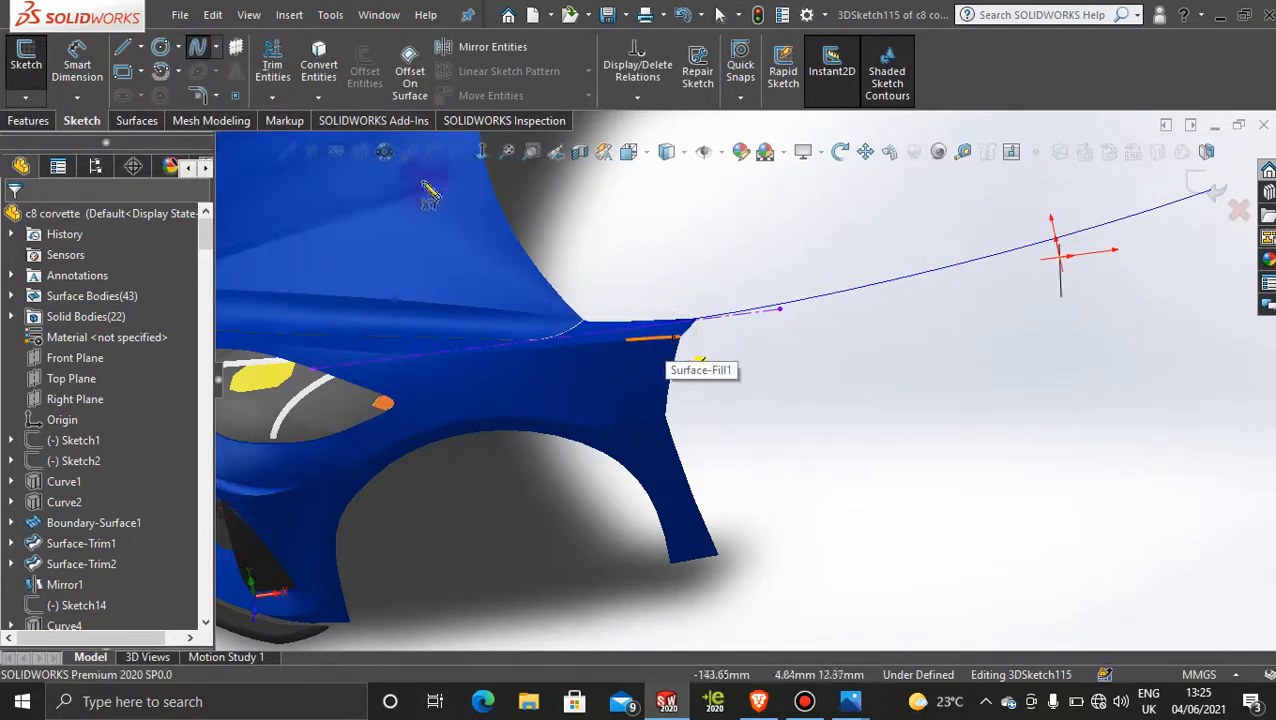
left_click(320, 58)
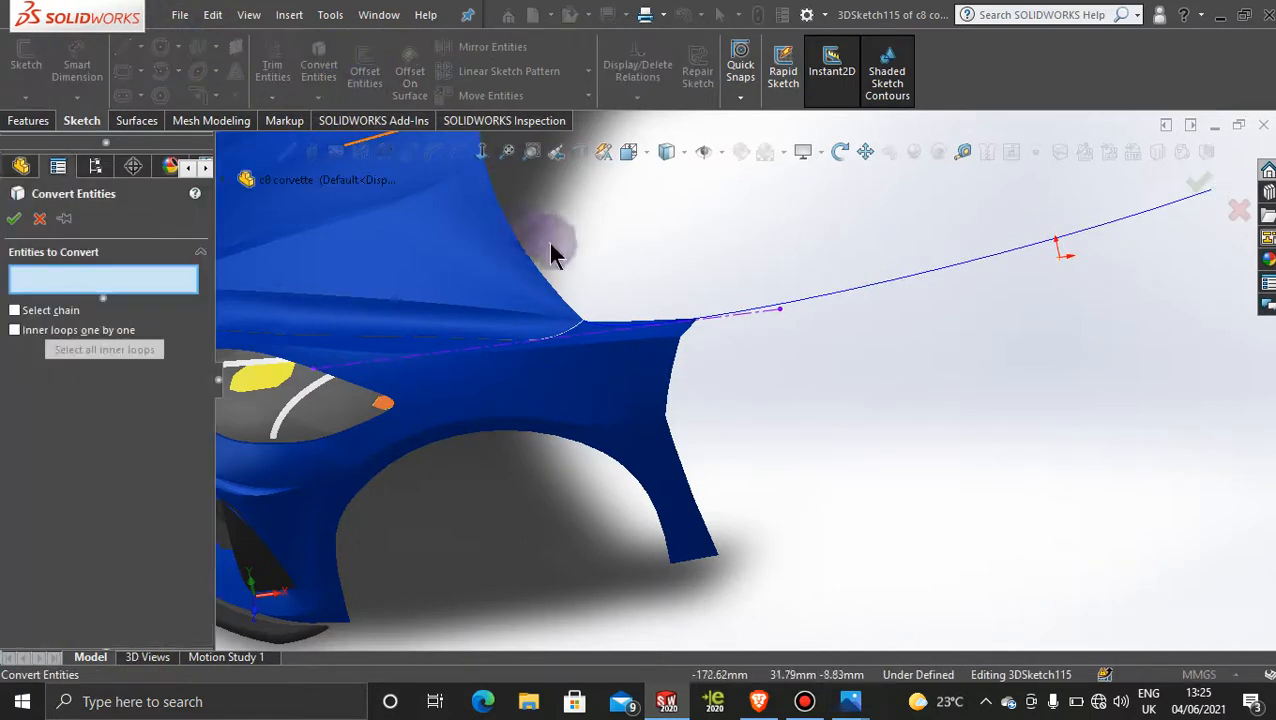
left_click(670, 344)
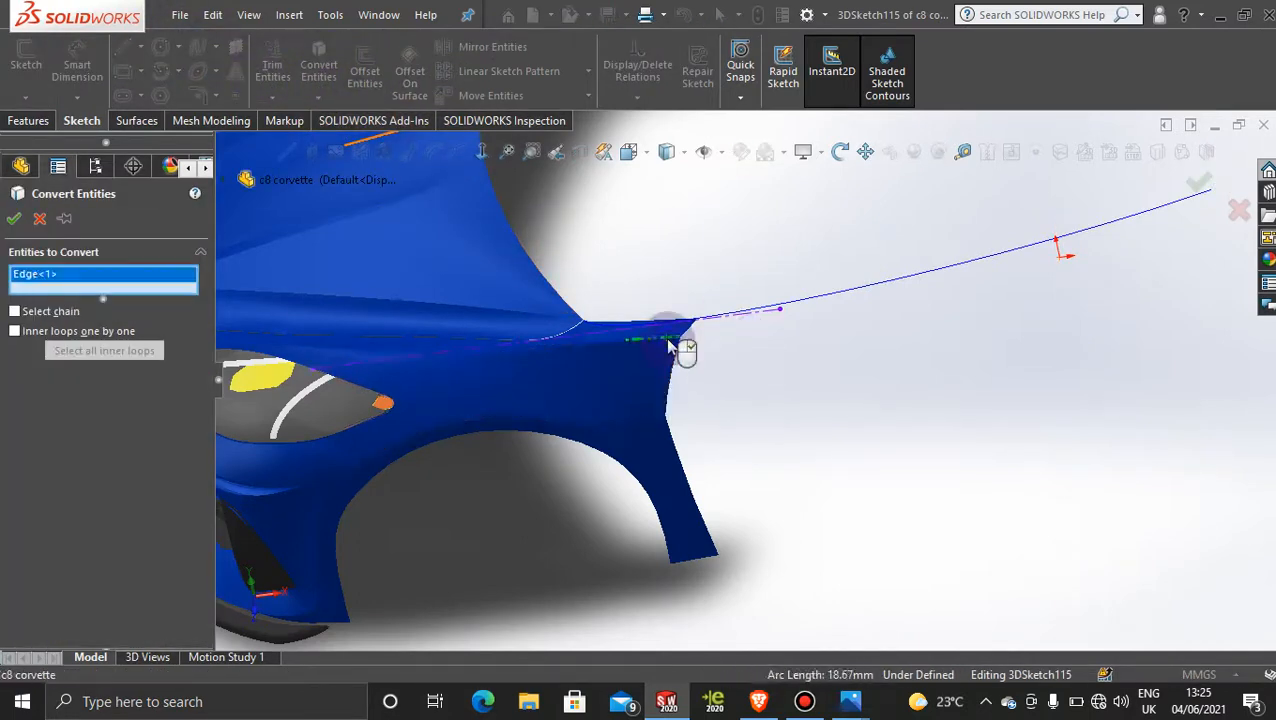
left_click(14, 218)
Extend the converted line's rear endpoint past the fender to about X -105.95, Y 102.79, Z 128.71 mm and exit the 3D sketch.
scroll(698, 365, "down", 4)
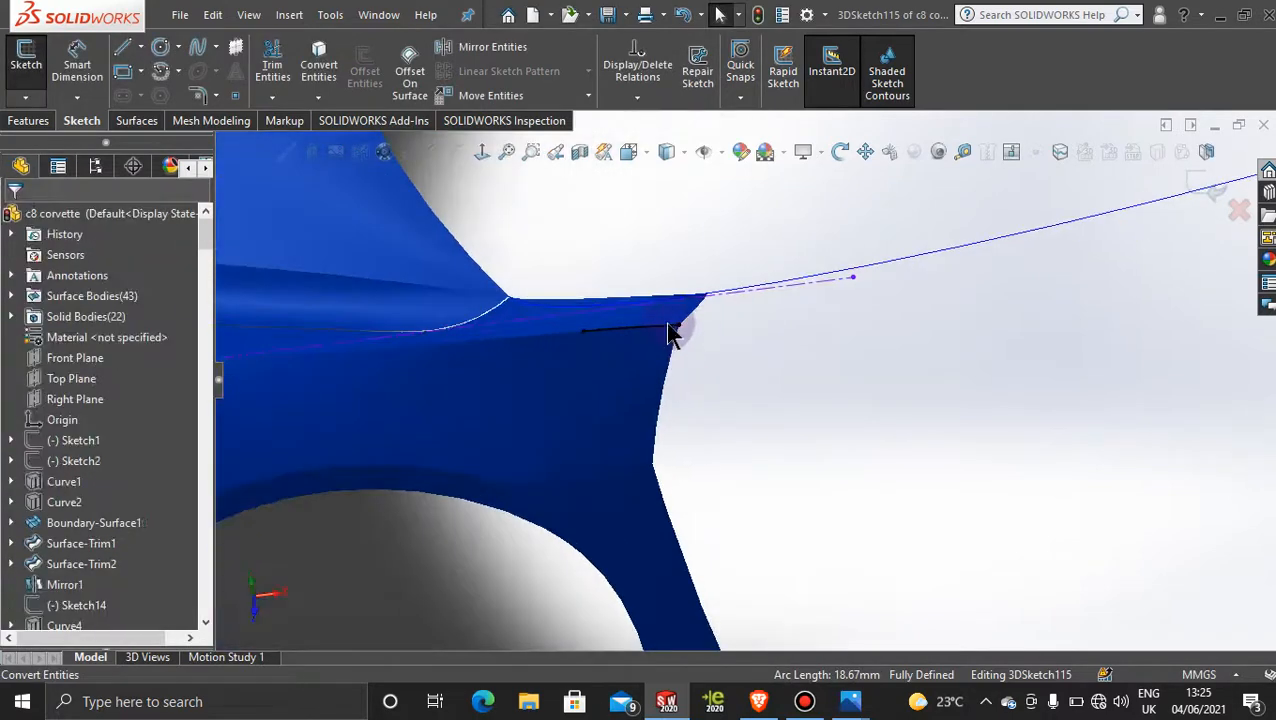
mouse_move(679, 330)
left_mouse_down()
mouse_move(756, 322)
mouse_move(740, 322)
left_mouse_up()
scroll(712, 380, "up", 2)
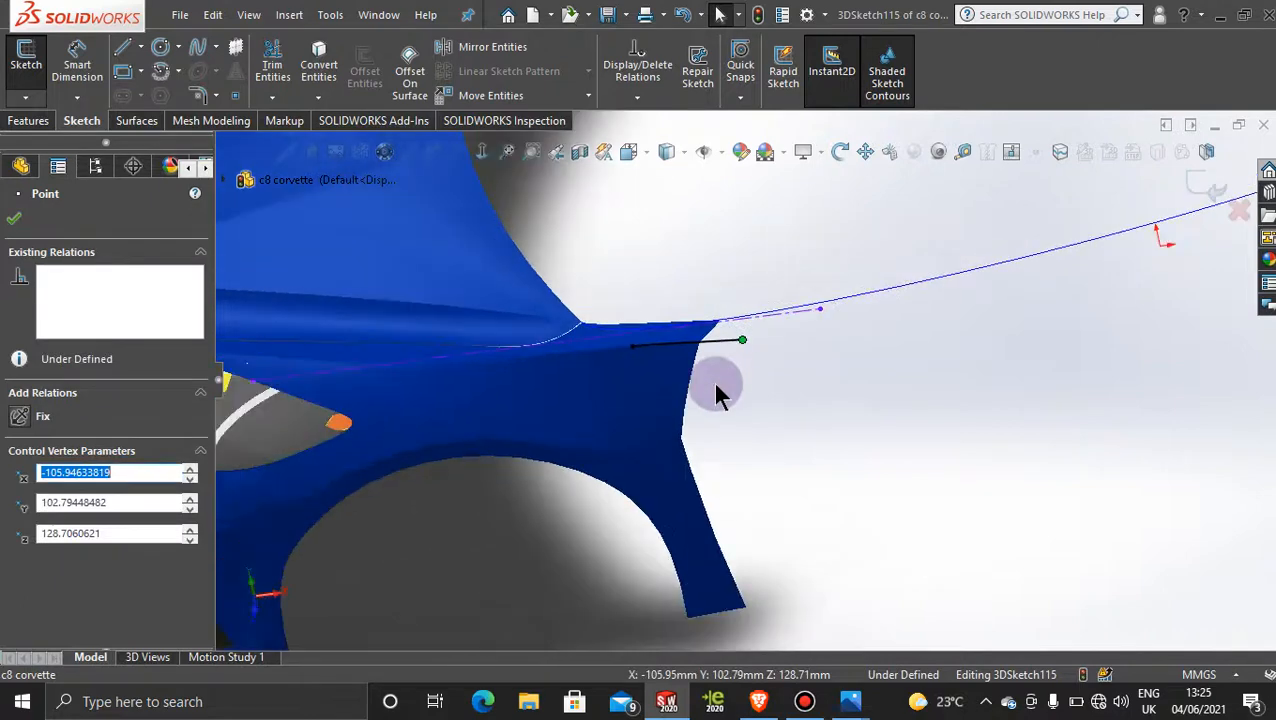
scroll(716, 386, "up", 2)
scroll(728, 390, "down", 2)
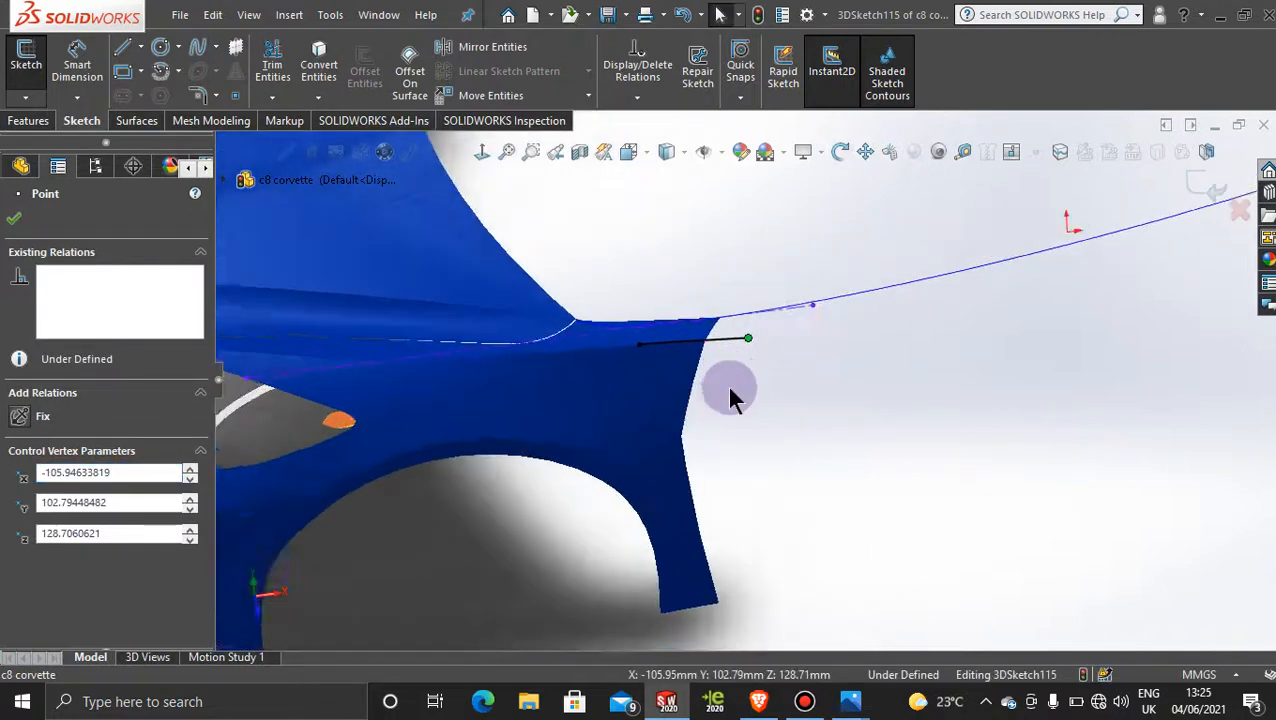
scroll(728, 388, "down", 2)
left_click(11, 218)
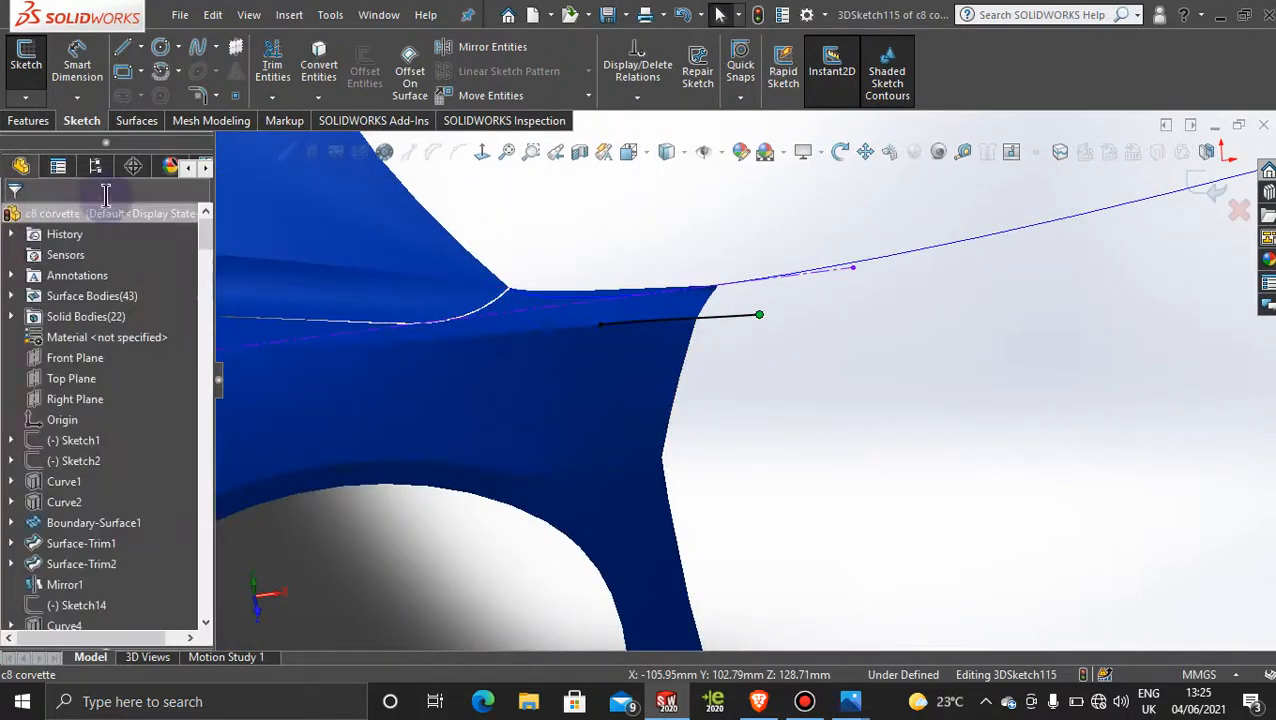
left_click(1198, 189)
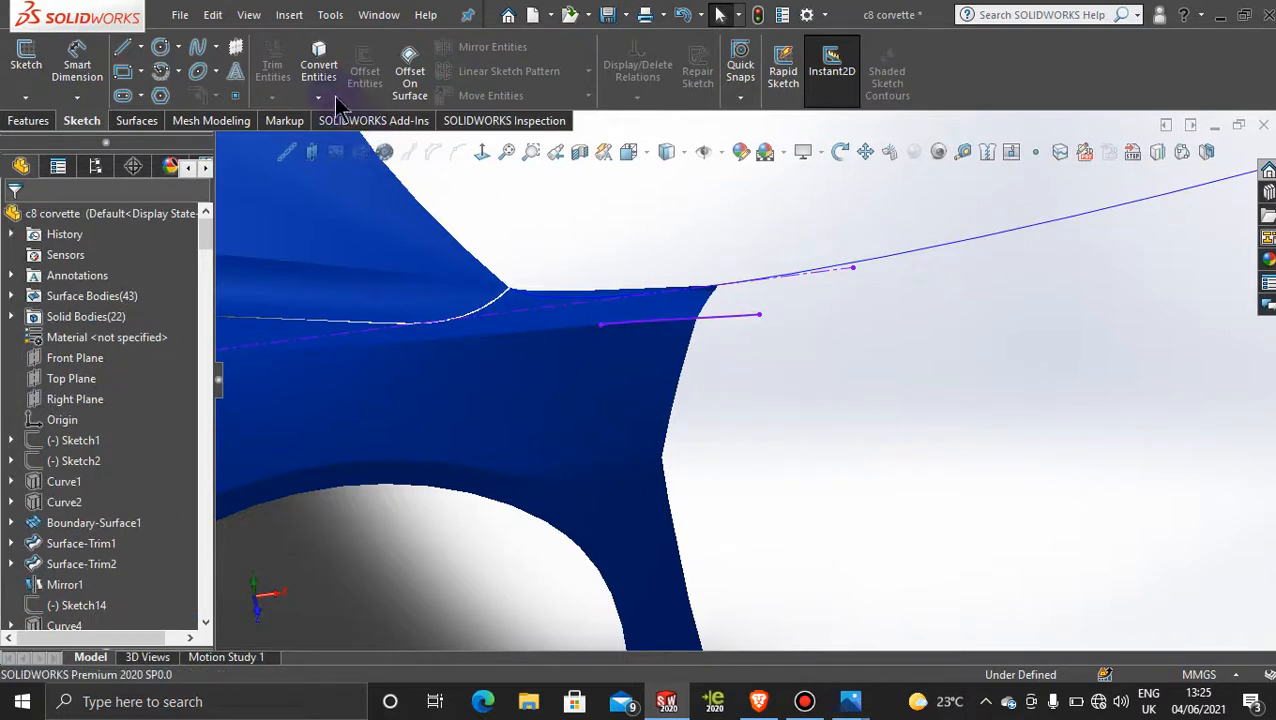
Open a new 3D sketch and convert the fender's crease edge above the wheel arch into it.
left_click(25, 97)
left_click(55, 137)
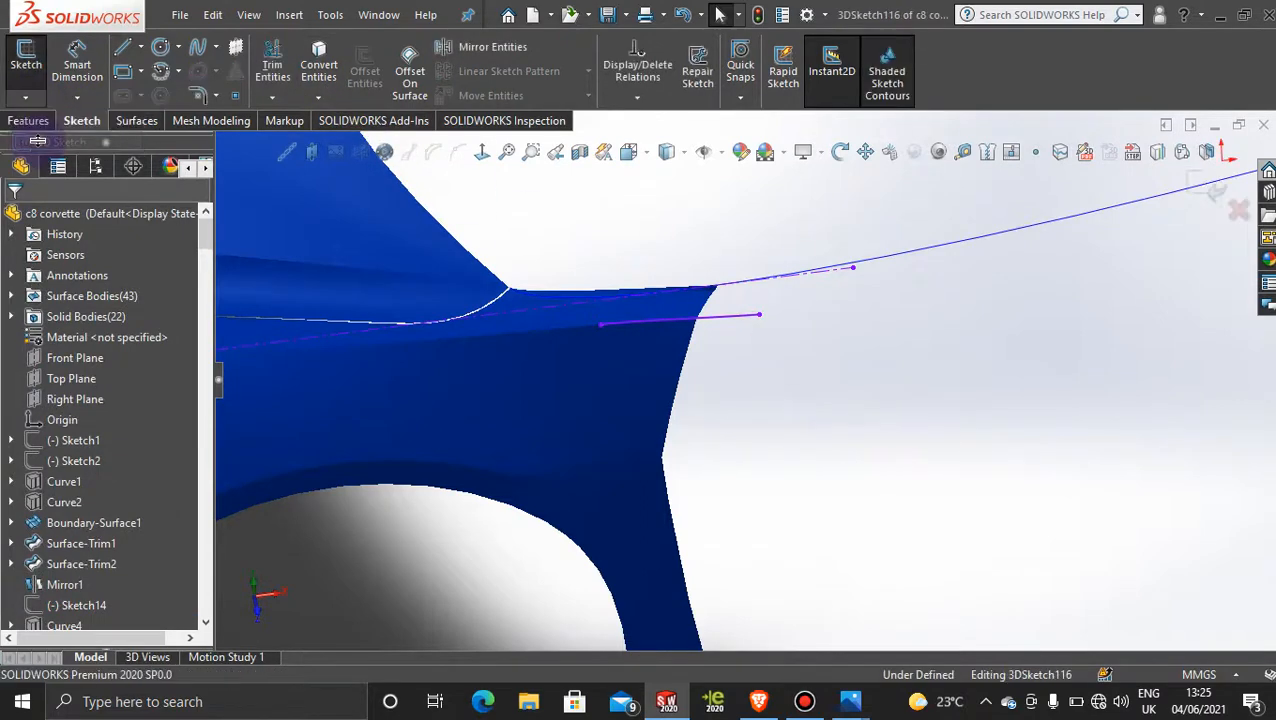
left_click(319, 66)
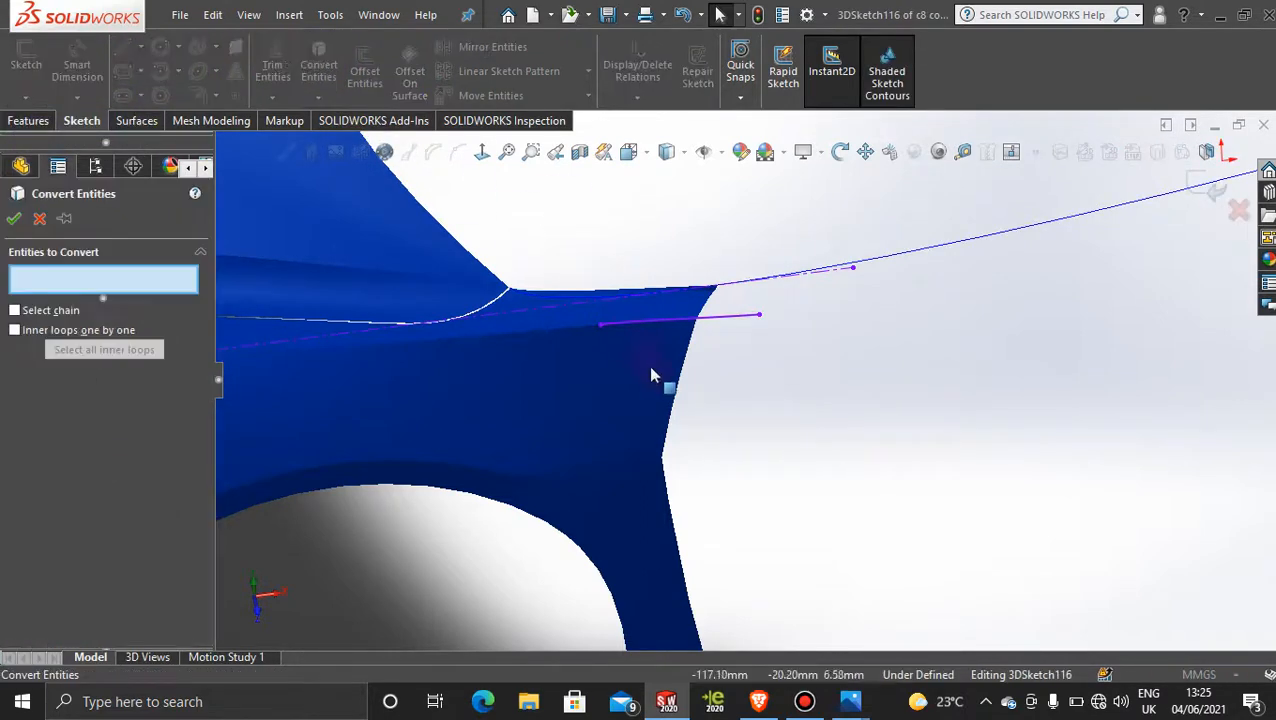
left_click(646, 468)
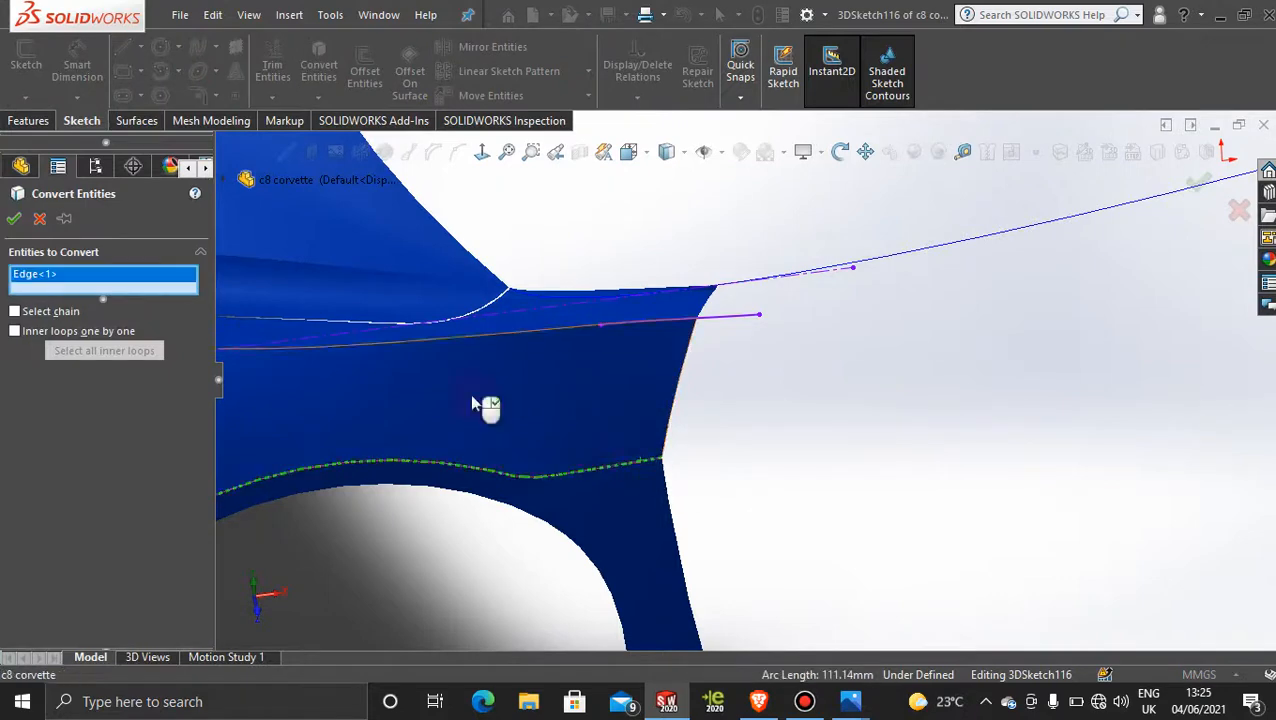
left_click(15, 219)
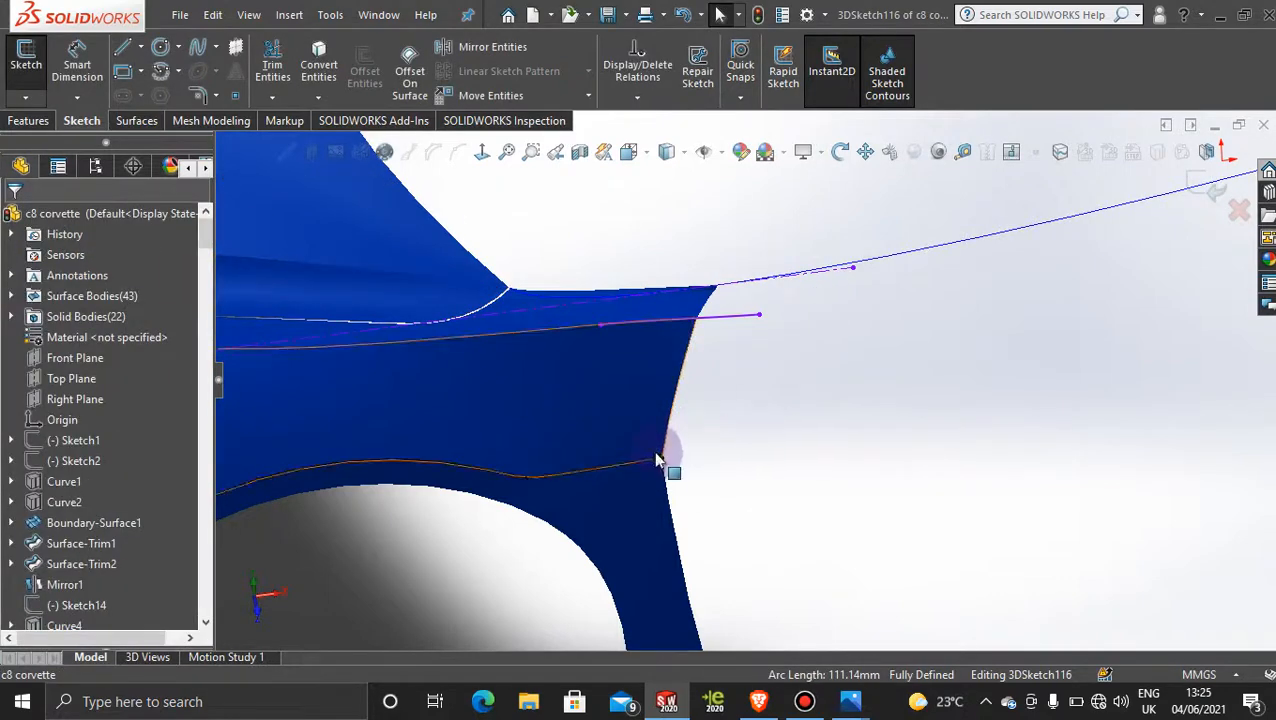
Extend the converted crease's rear endpoint past the fender to about X -114.88, Y 78.93, Z 139.41 mm and exit the 3D sketch.
mouse_move(693, 458)
left_mouse_down()
mouse_move(754, 456)
mouse_move(727, 449)
left_mouse_up()
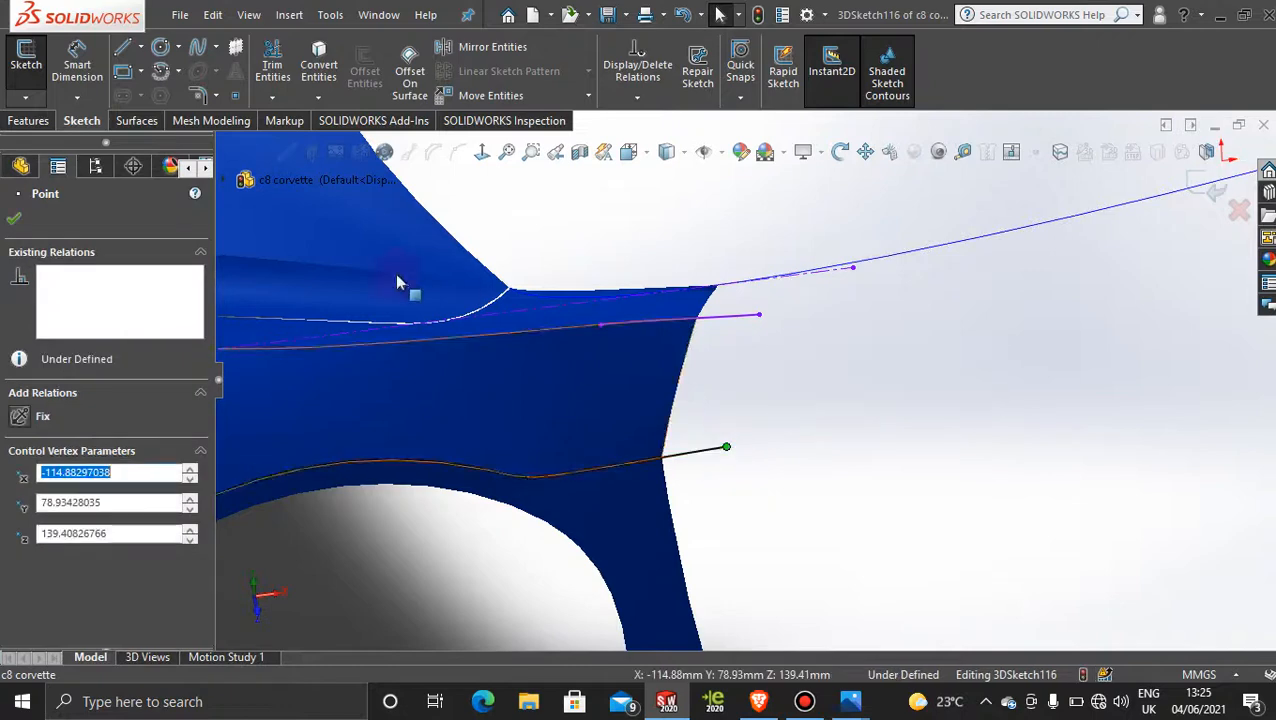
left_click(18, 222)
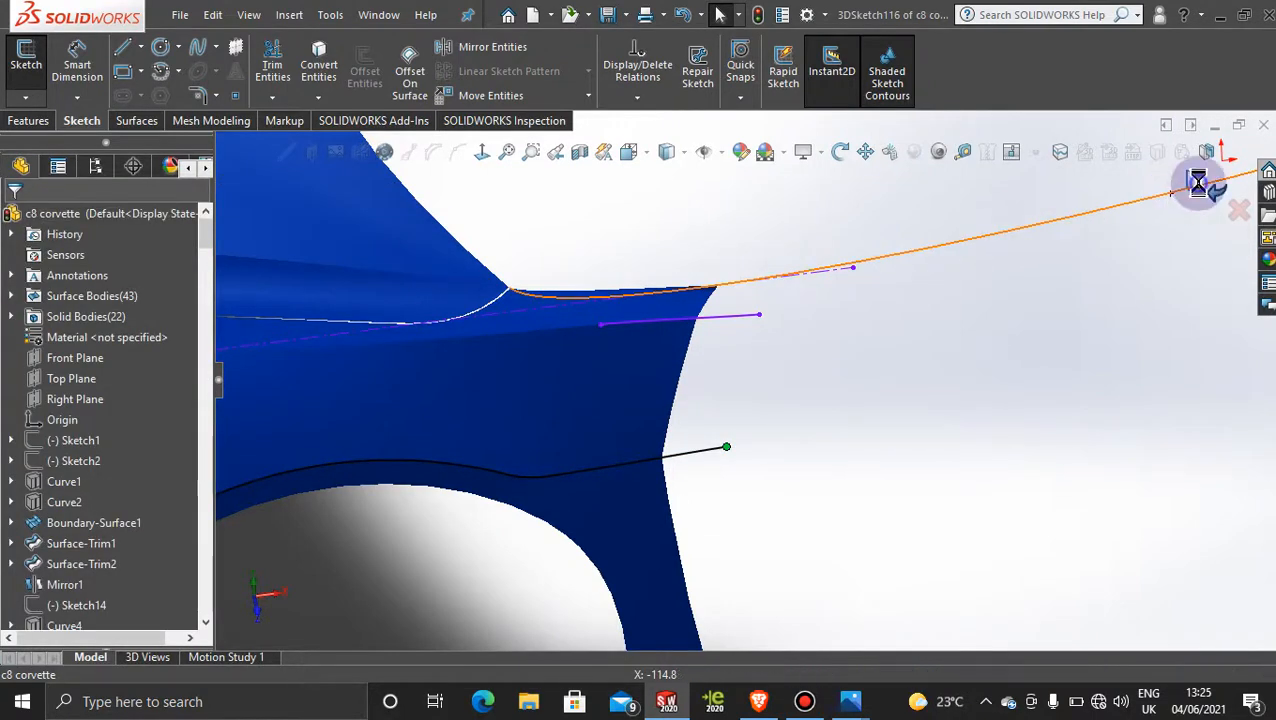
left_click(1185, 188)
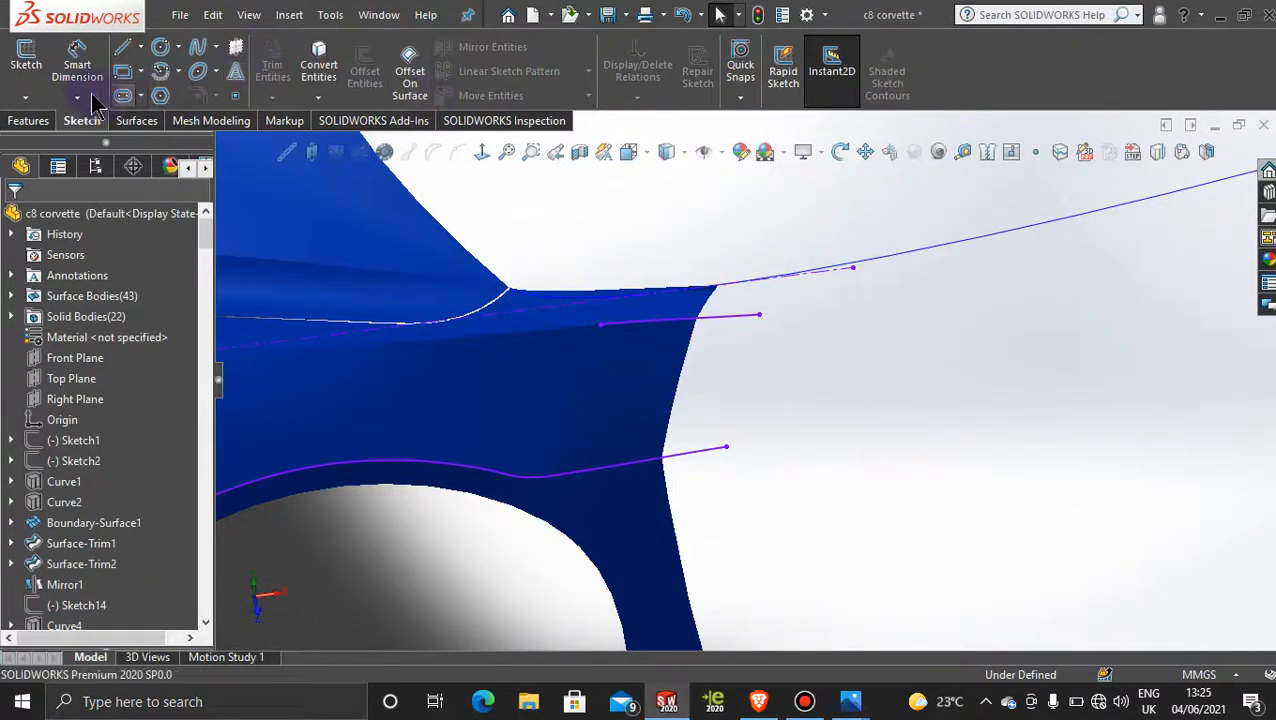
Open another 3D sketch and convert the short bottom edge of the fender behind the wheel arch.
left_click(34, 98)
left_click(45, 142)
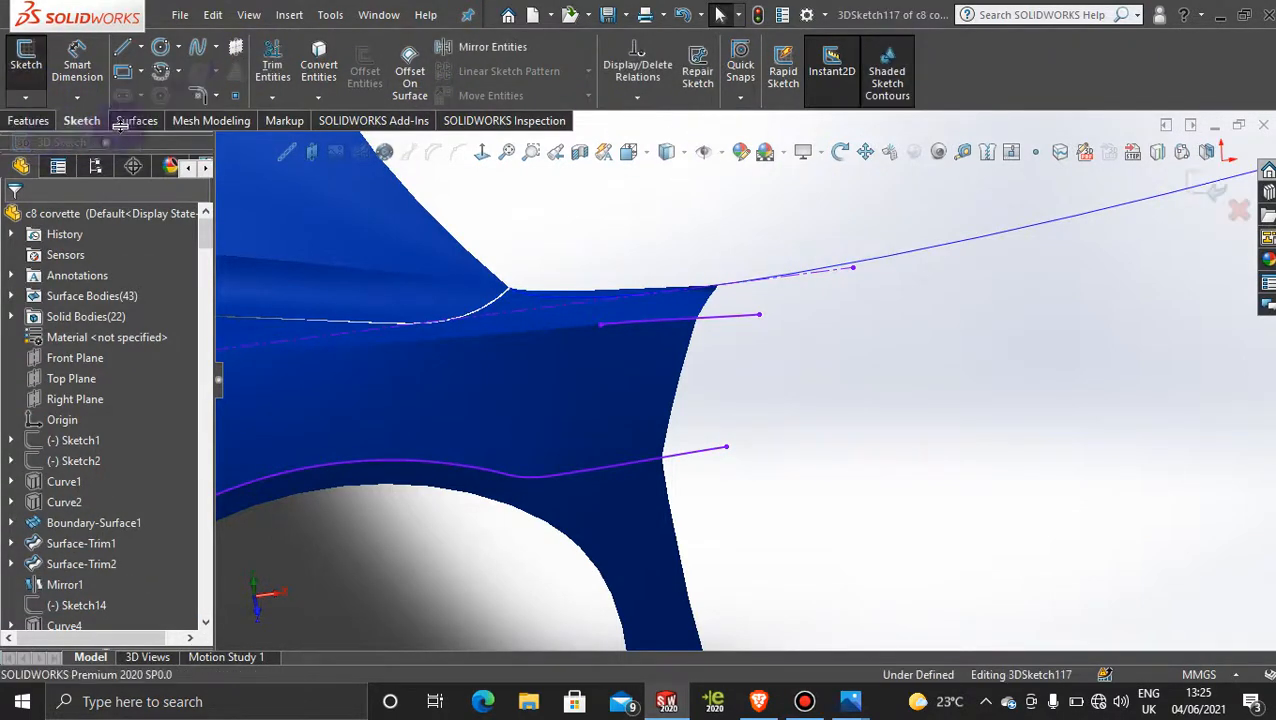
left_click(318, 62)
scroll(690, 397, "up", 5)
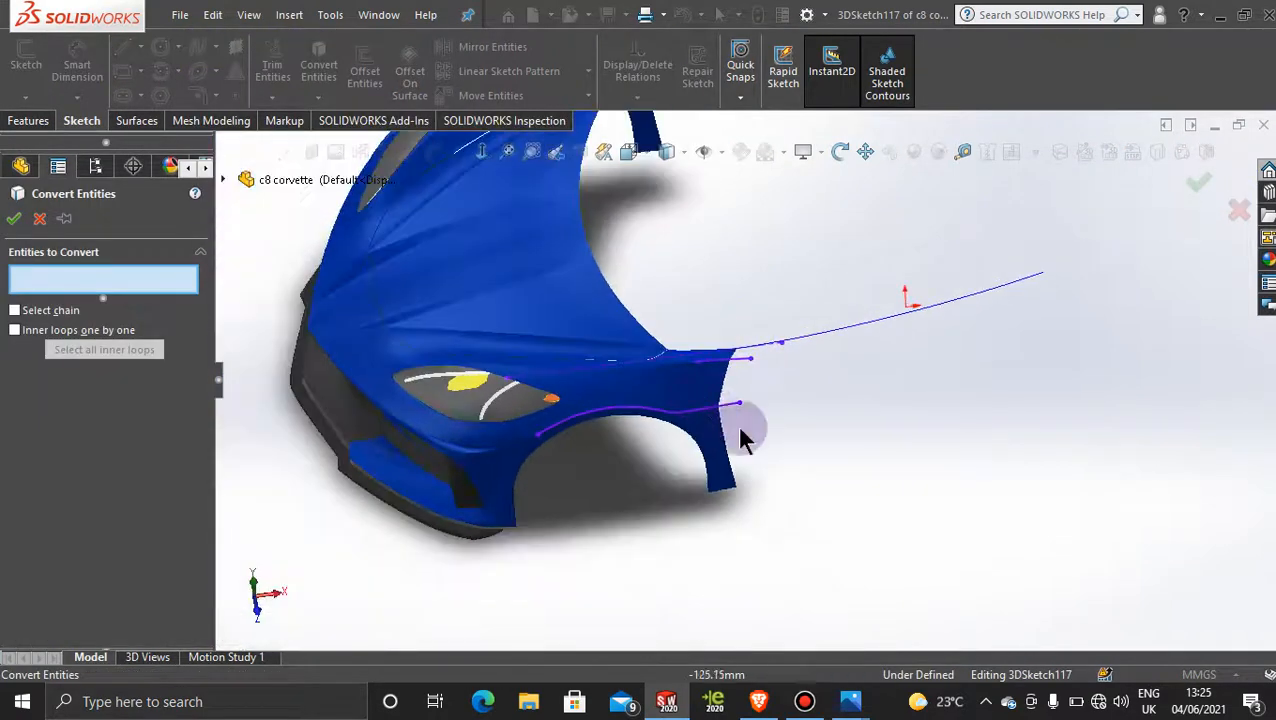
scroll(740, 427, "down", 6)
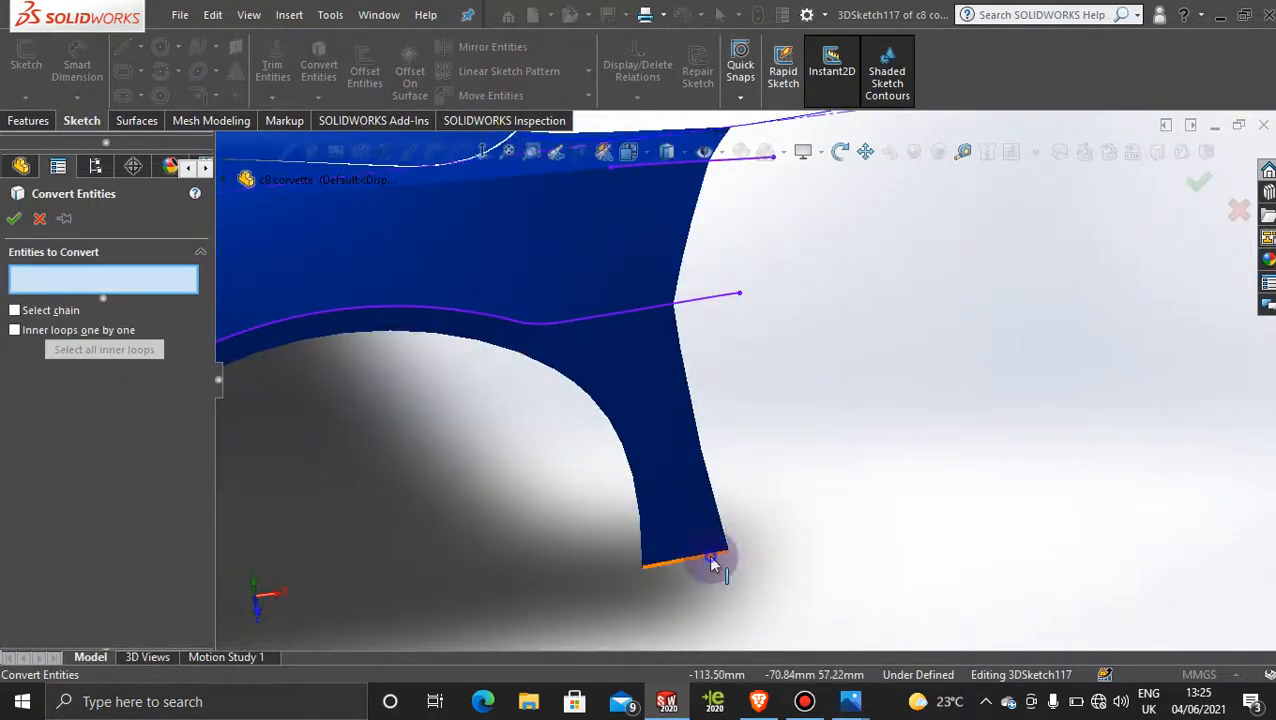
left_click(711, 559)
left_click(14, 218)
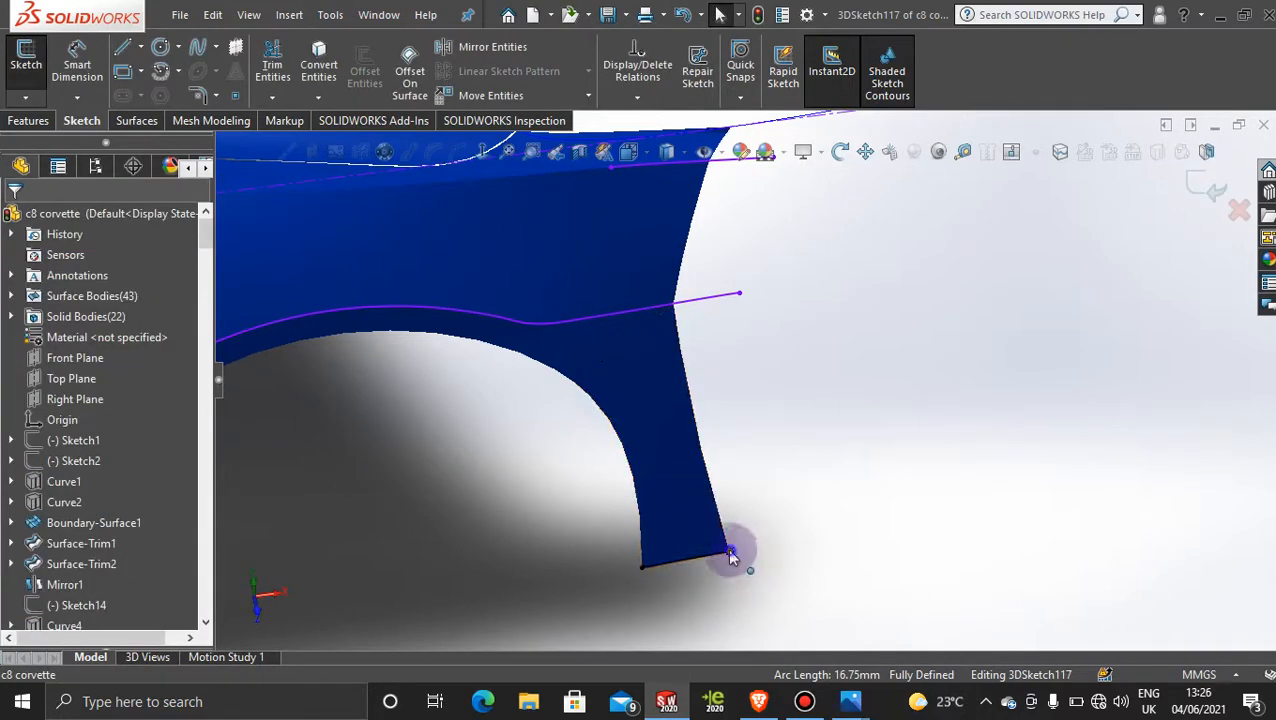
Extend the converted bottom edge's rear endpoint past the fender to about X -107.97, Y 12.55, Z 140.28 mm.
left_click_drag(731, 556, 787, 535)
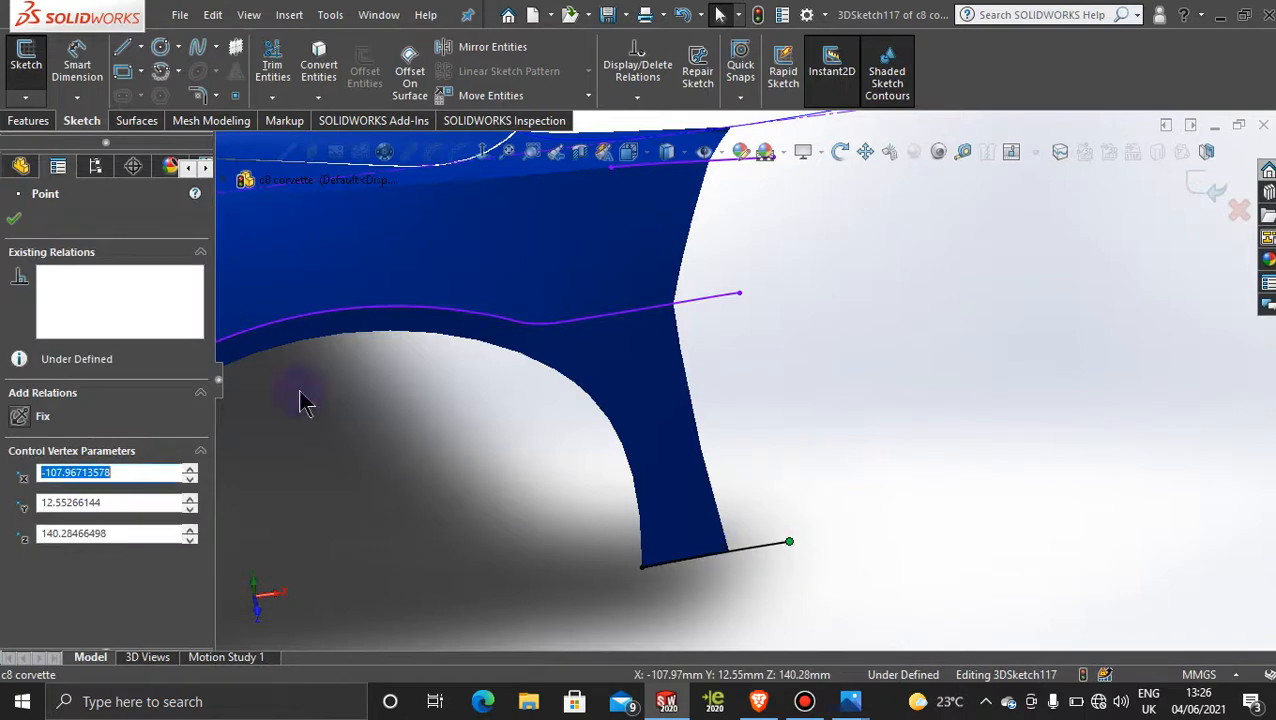
left_click(14, 218)
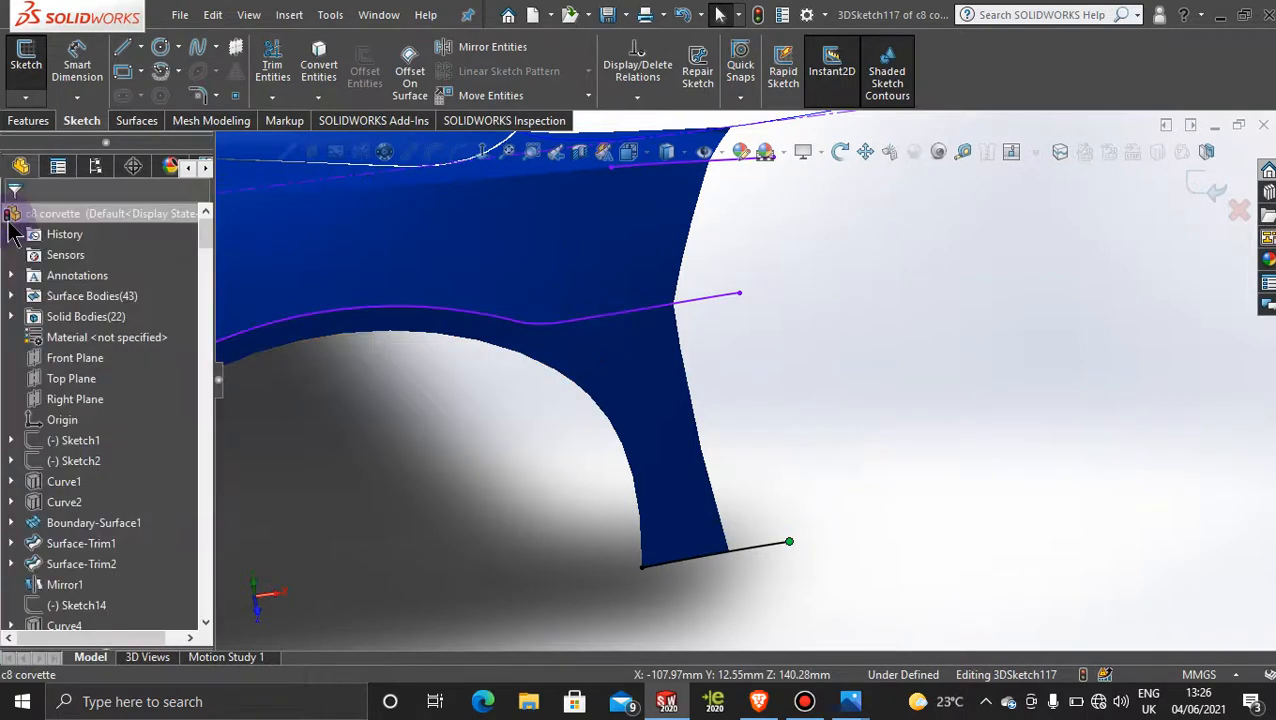
left_click(940, 390)
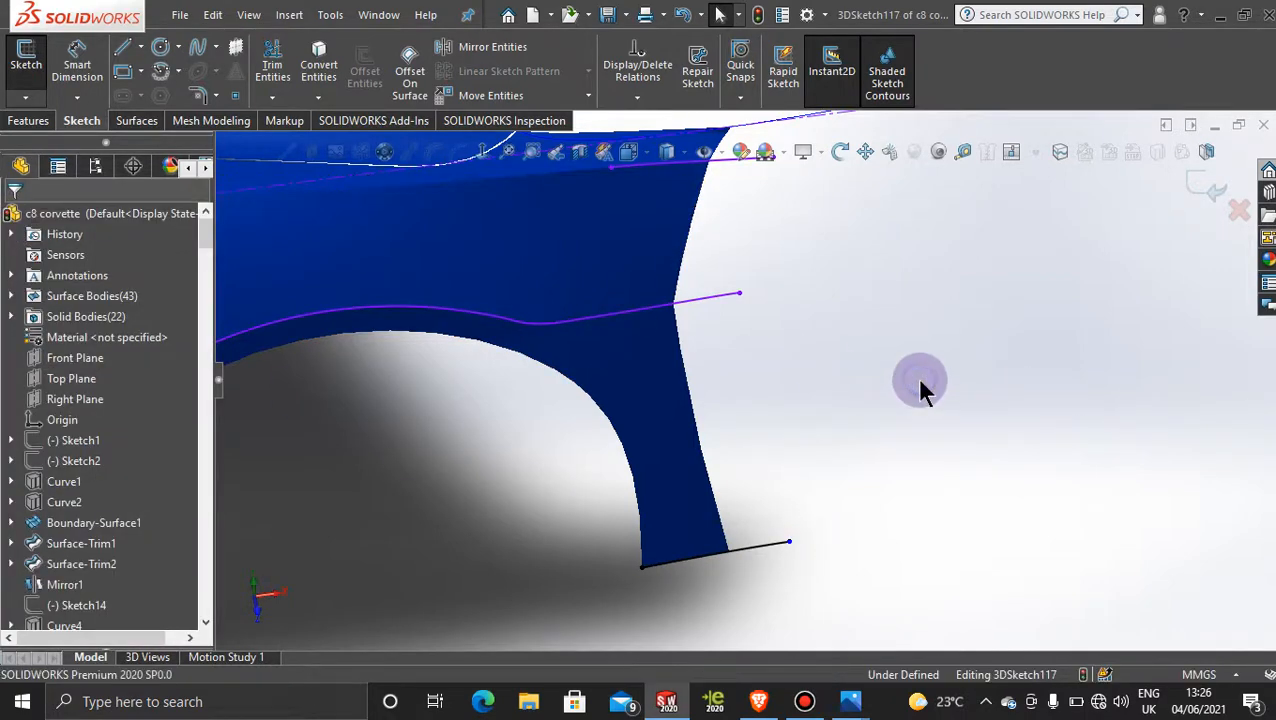
Activate Display State 1 and examine the guide curves along the door against the reference pictures.
left_click(96, 167)
left_click(135, 583)
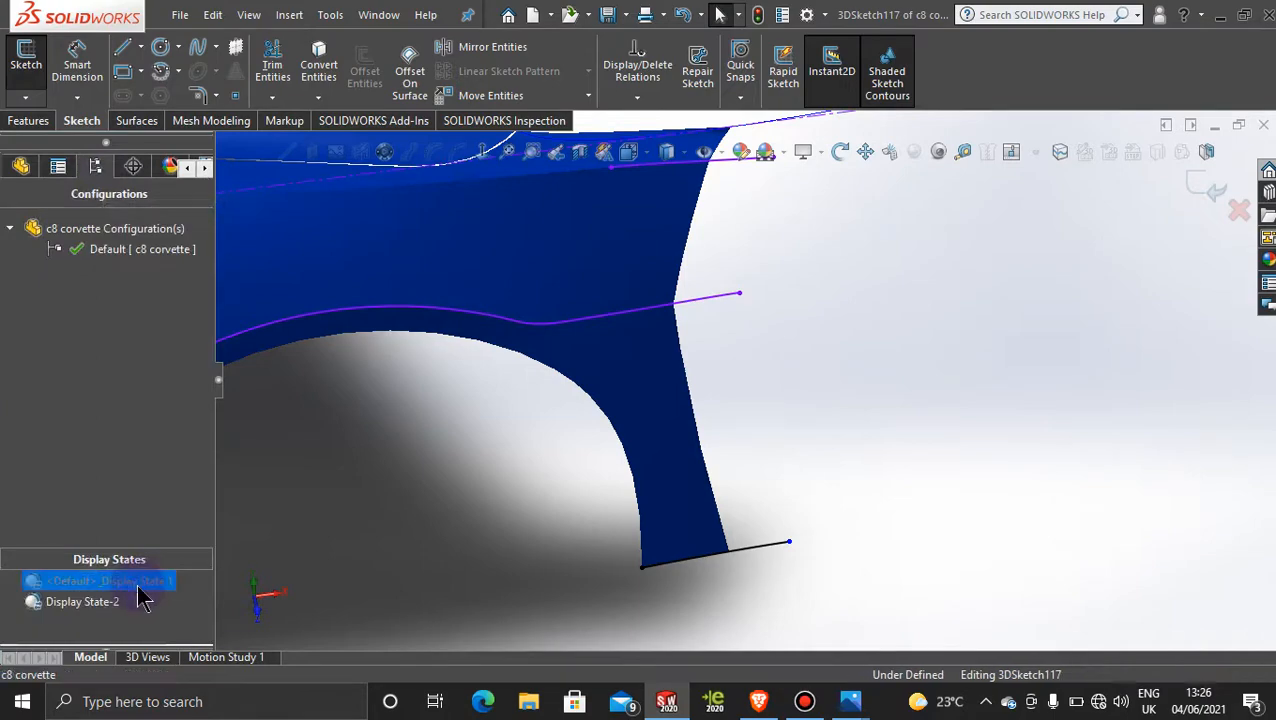
scroll(908, 380, "up", 6)
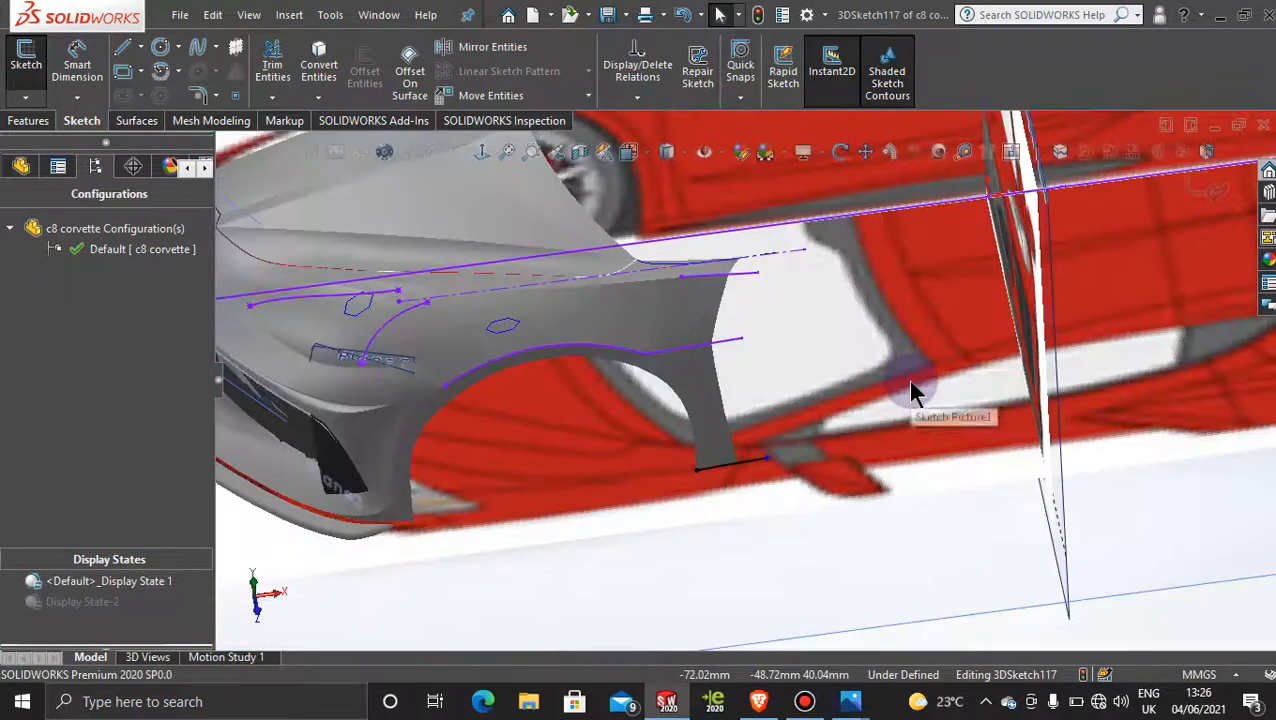
scroll(875, 476, "down", 3)
scroll(875, 476, "down", 3)
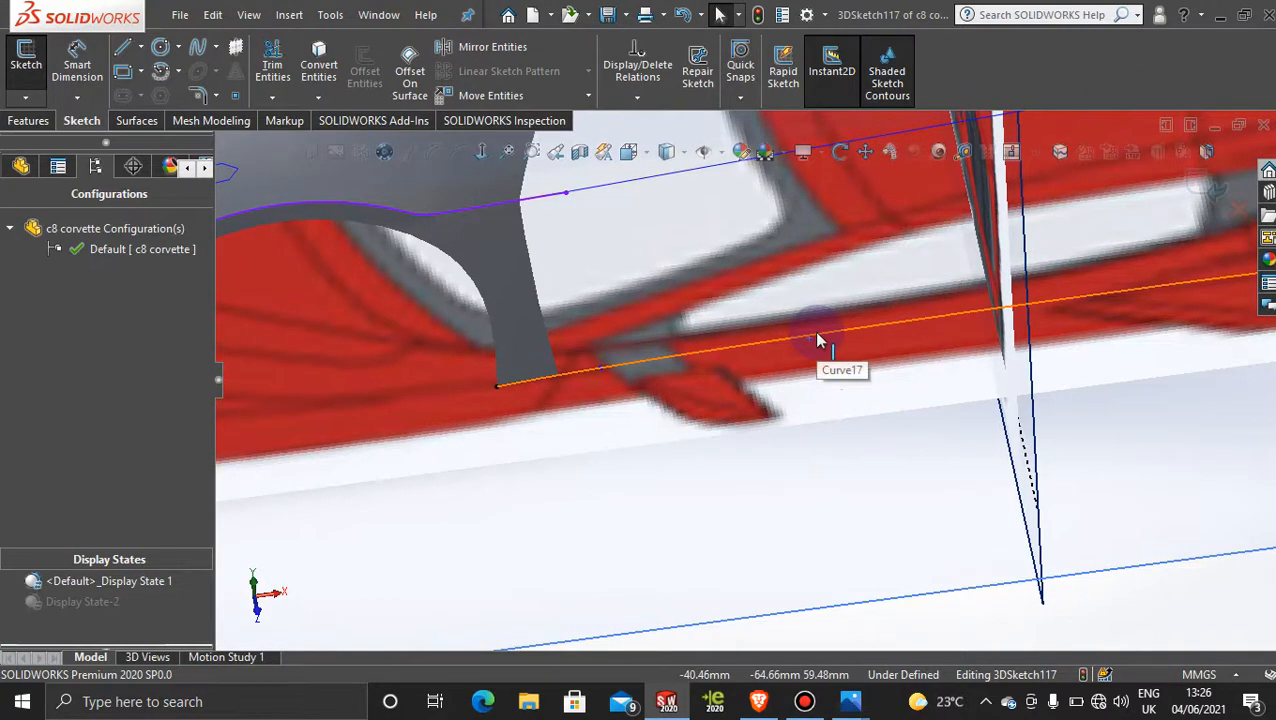
scroll(817, 345, "up", 5)
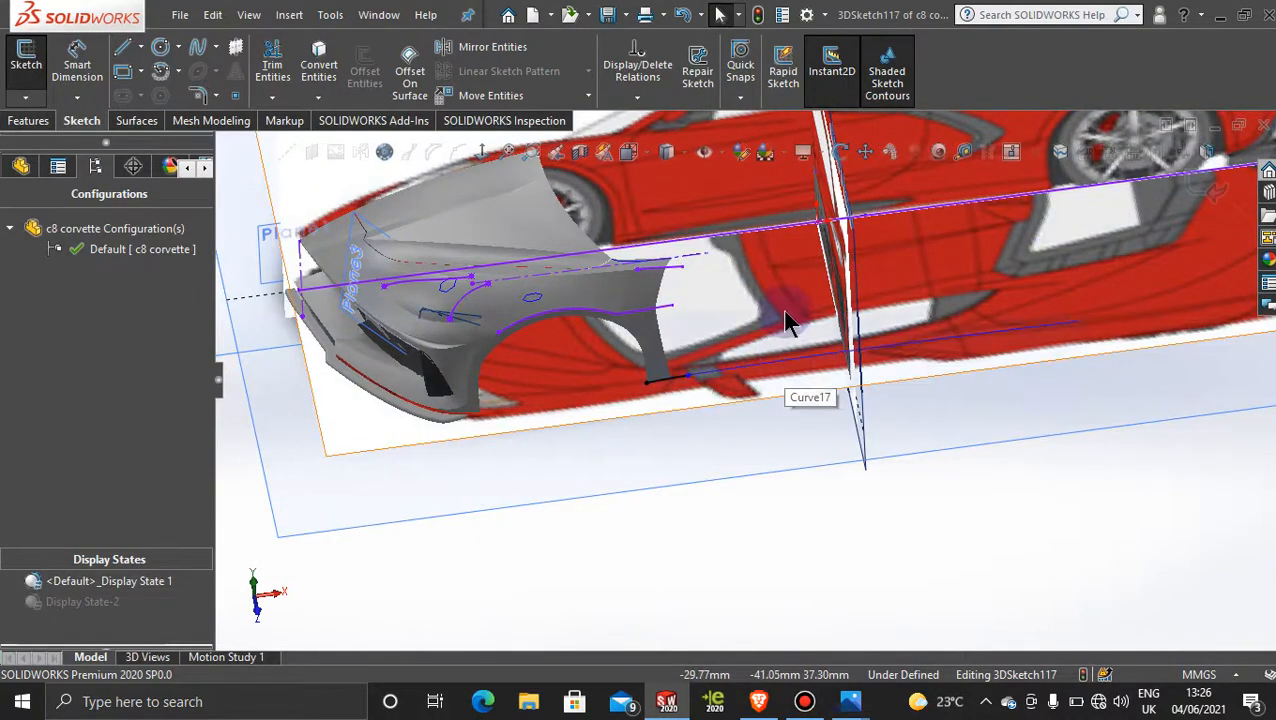
scroll(783, 312, "up", 1)
scroll(783, 312, "down", 1)
scroll(781, 311, "down", 1)
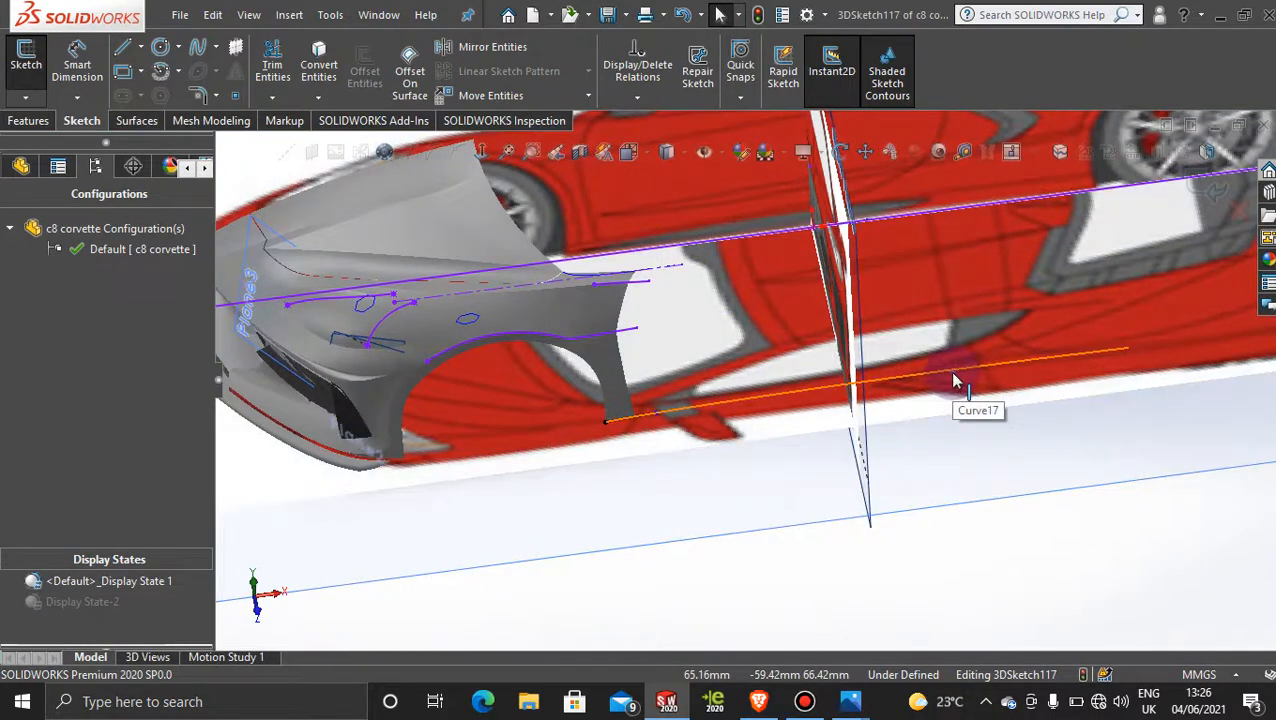
Select the lower and middle guide curves running along the door to identify their features in the model tree.
left_click(20, 168)
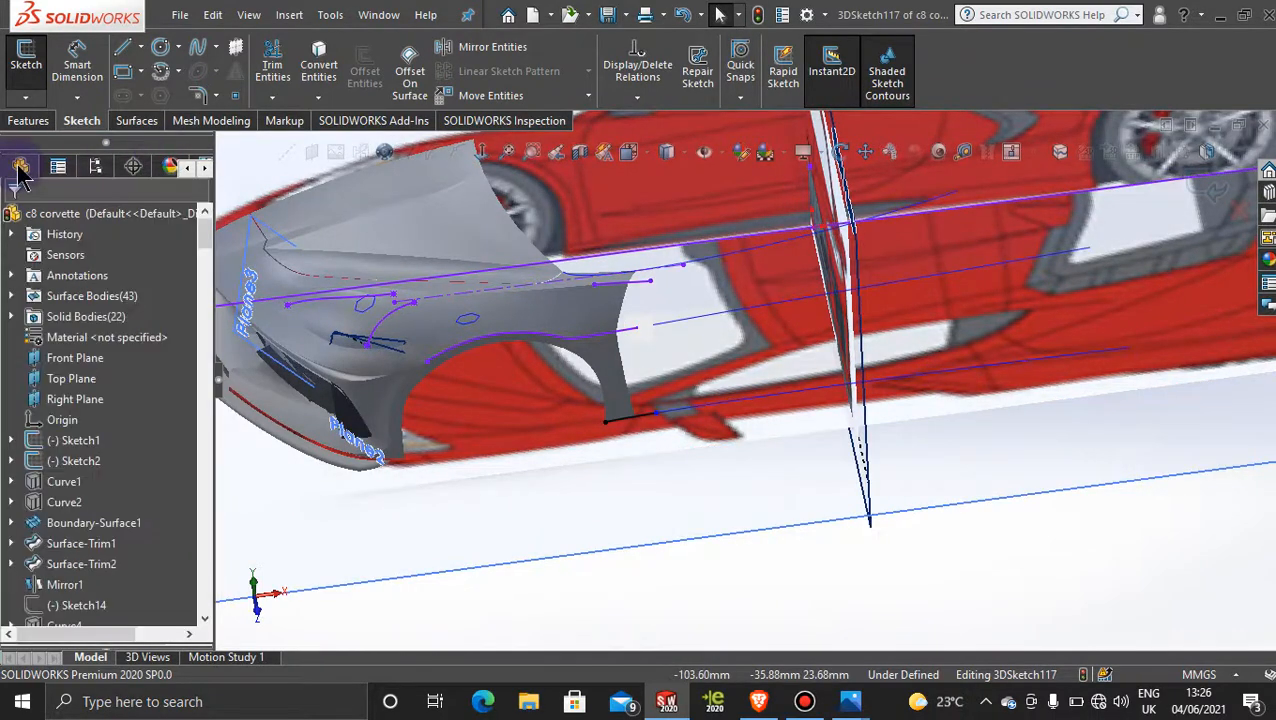
left_click(988, 370)
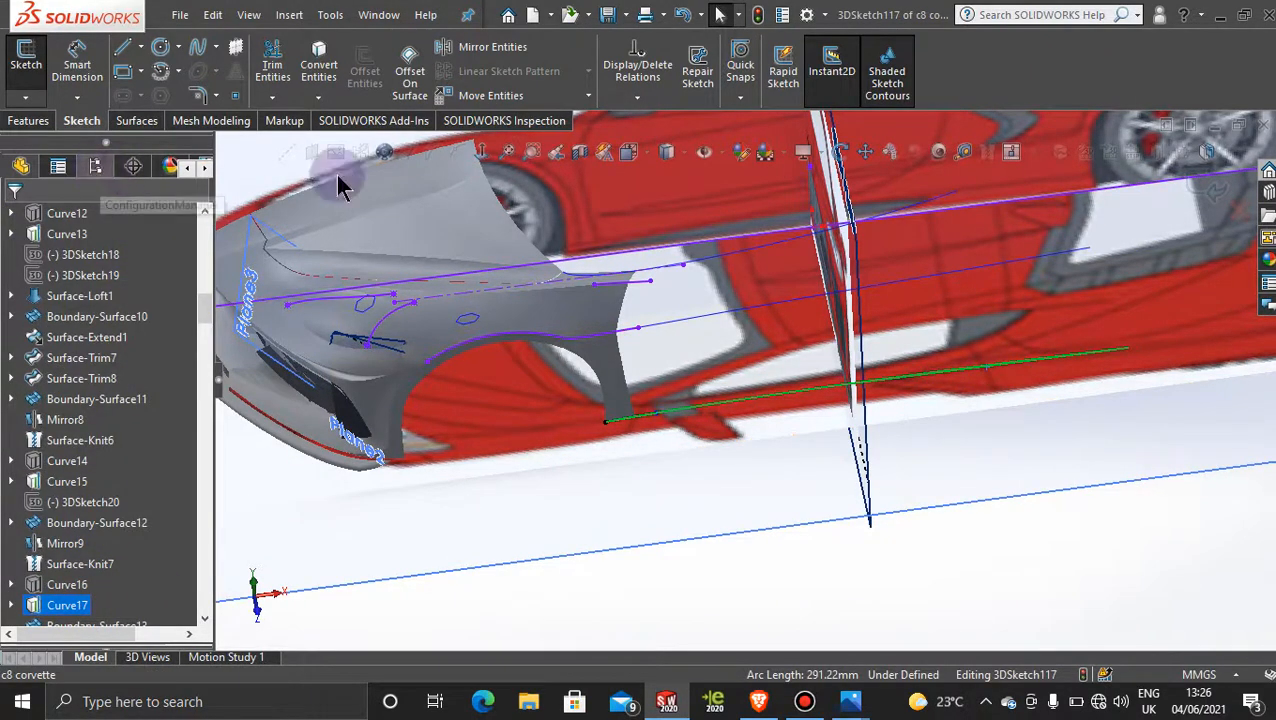
left_click(767, 310)
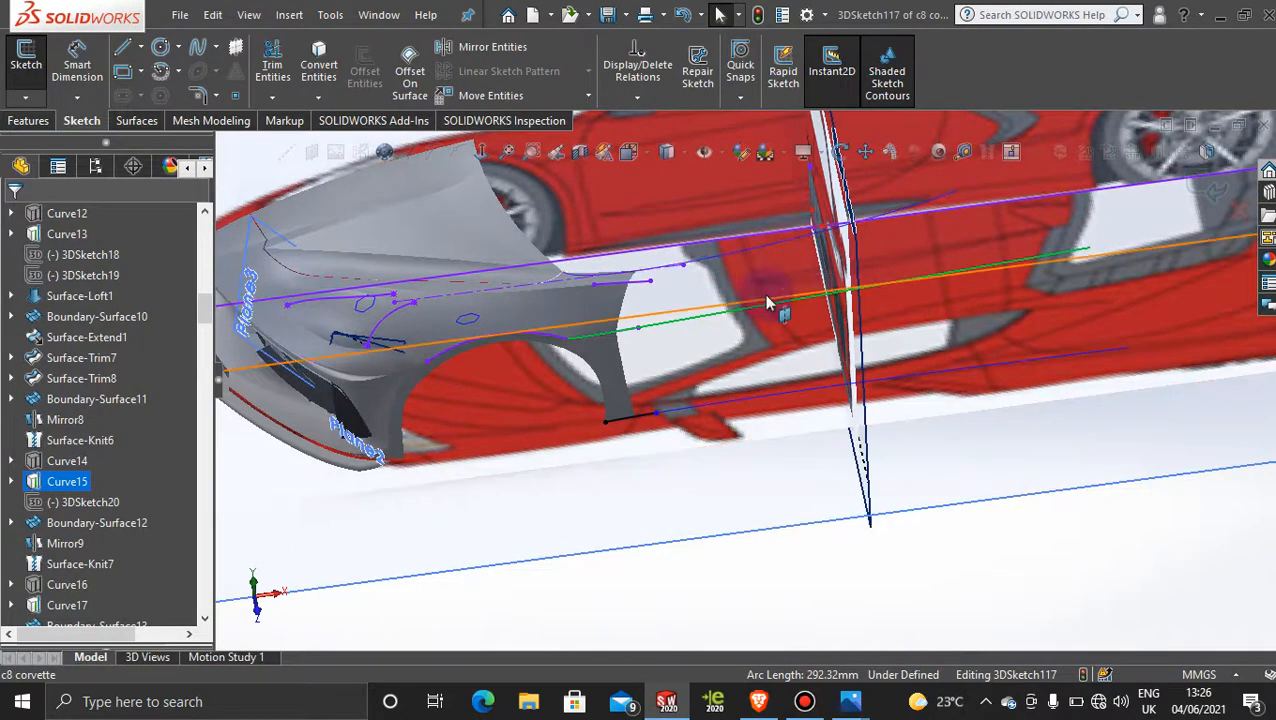
left_click(770, 403)
left_click(96, 167)
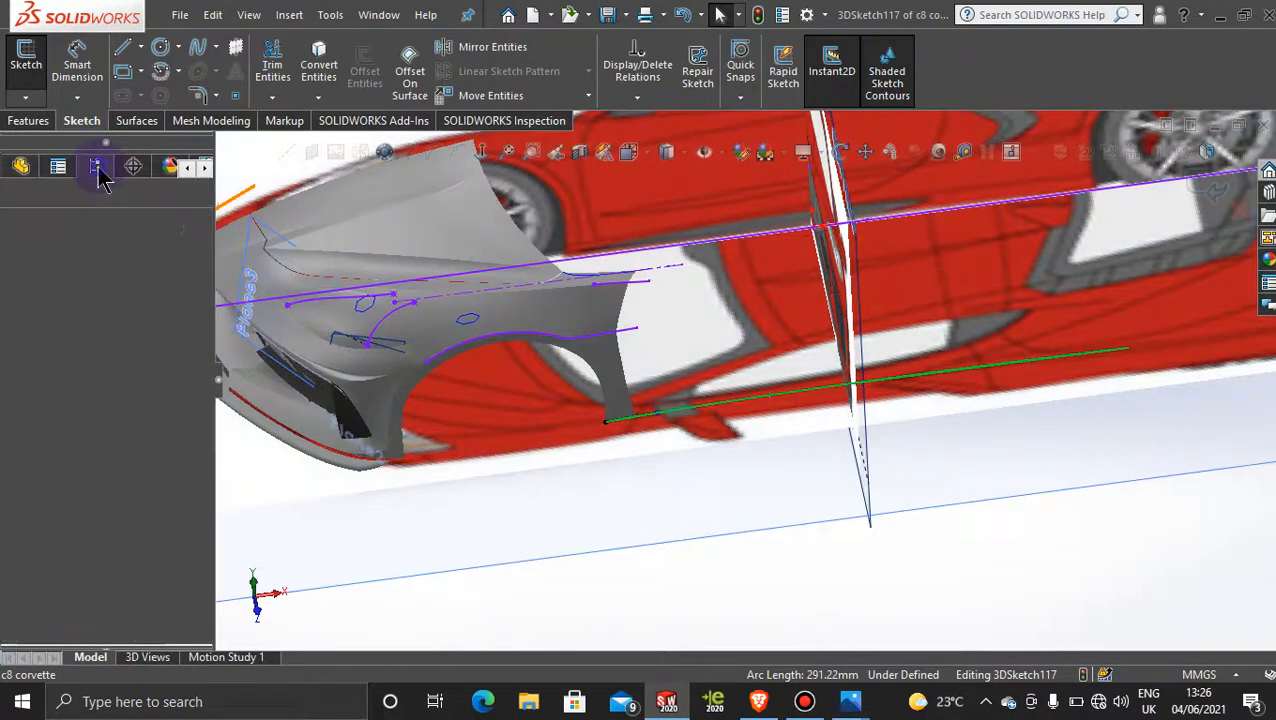
left_click(21, 166)
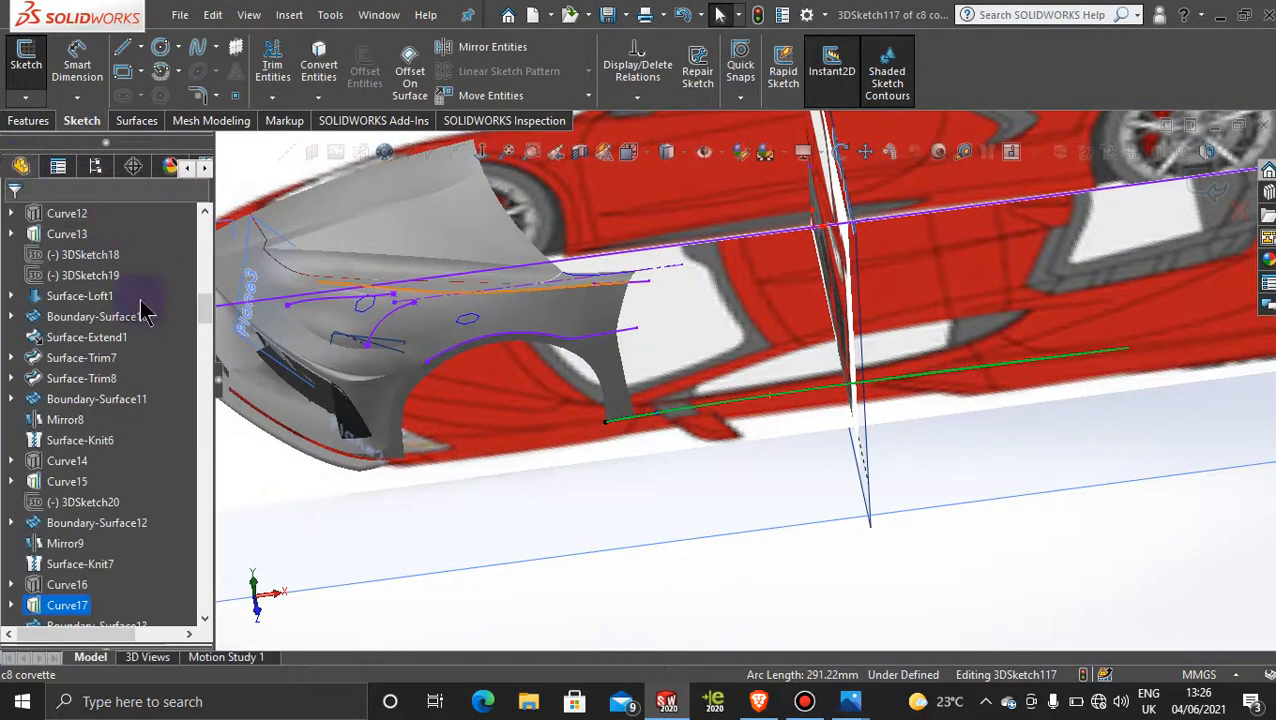
right_click(73, 612)
left_click(707, 617)
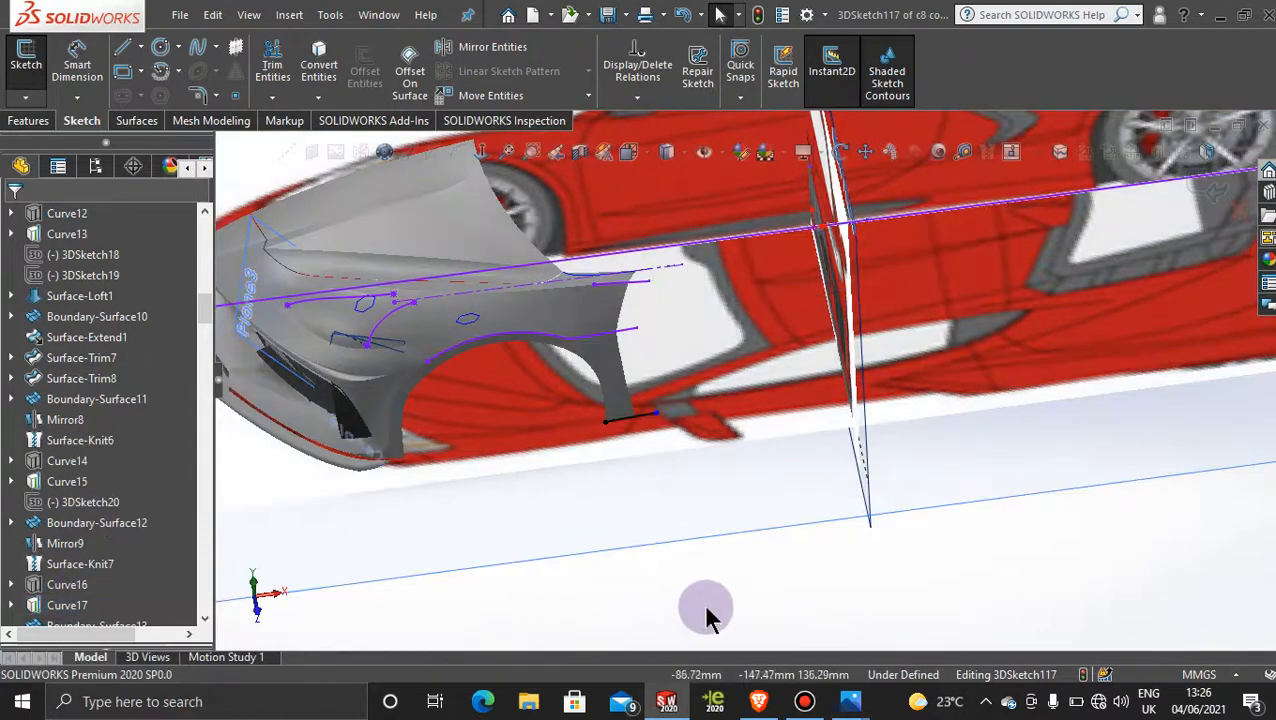
Activate Display State-2 and show Curve17, the lower guide curve running back from the fender's bottom edge.
left_click(95, 167)
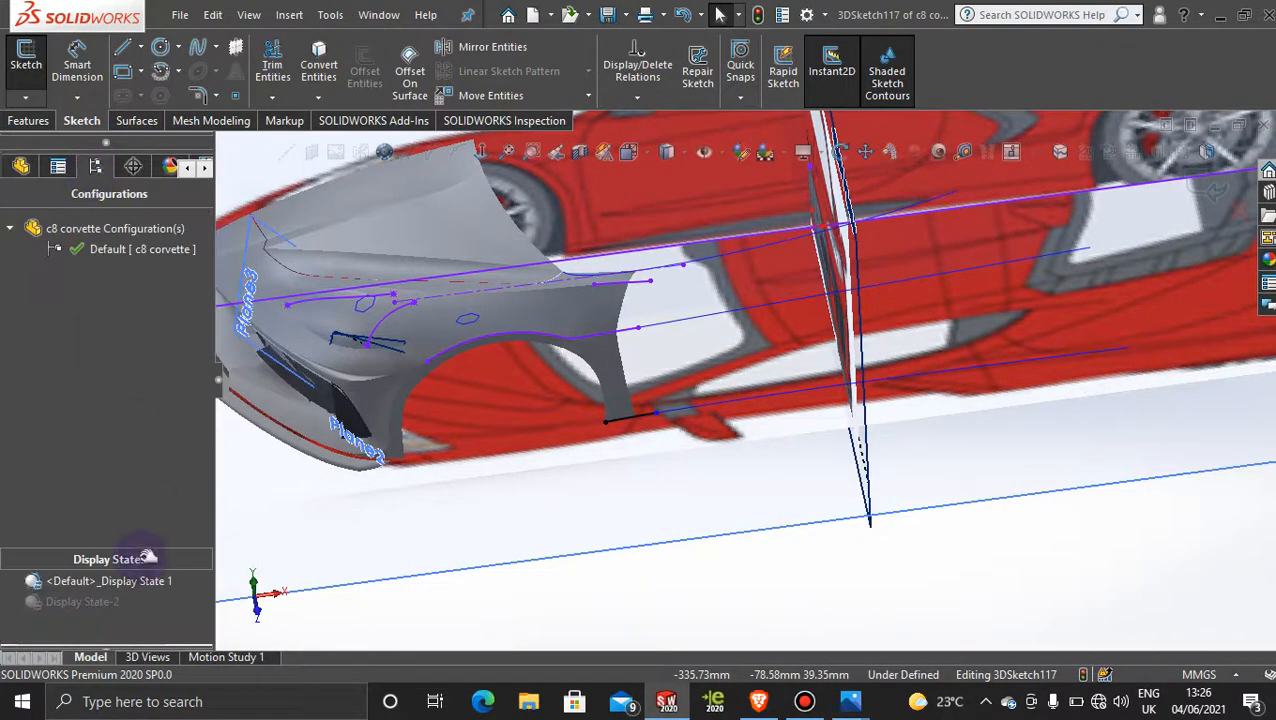
left_click(97, 602)
double_click(97, 602)
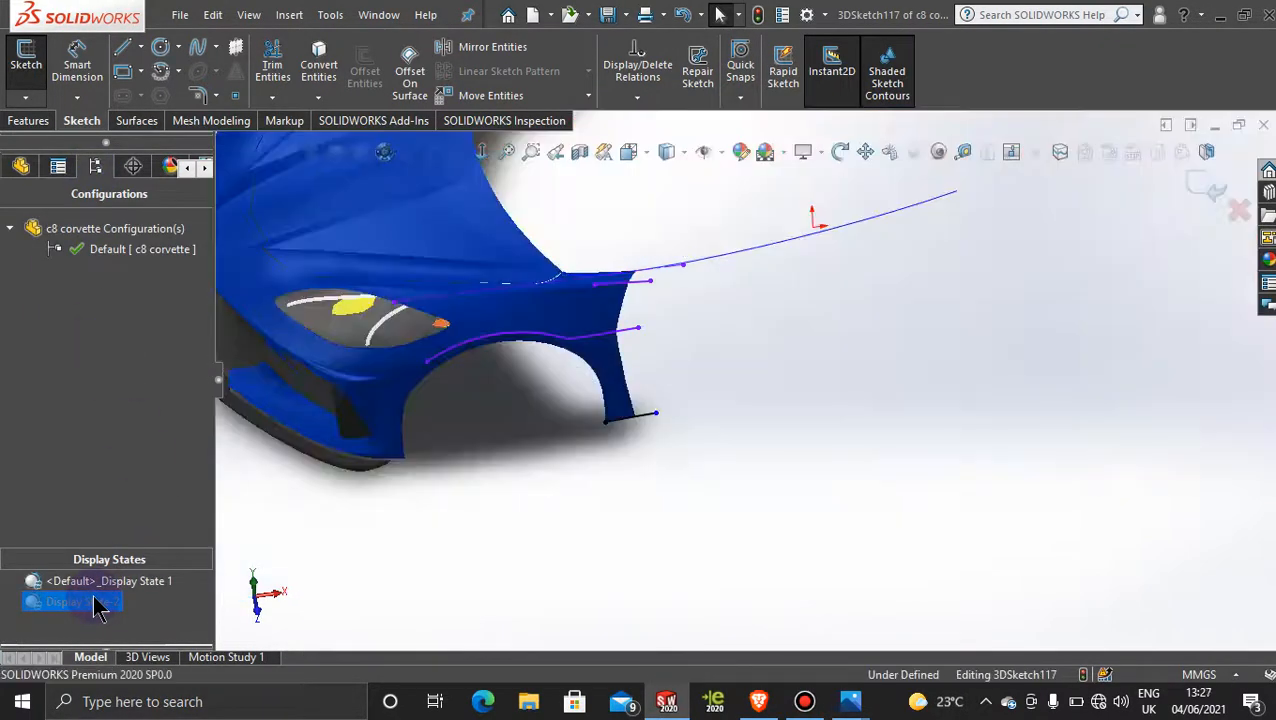
left_click(21, 166)
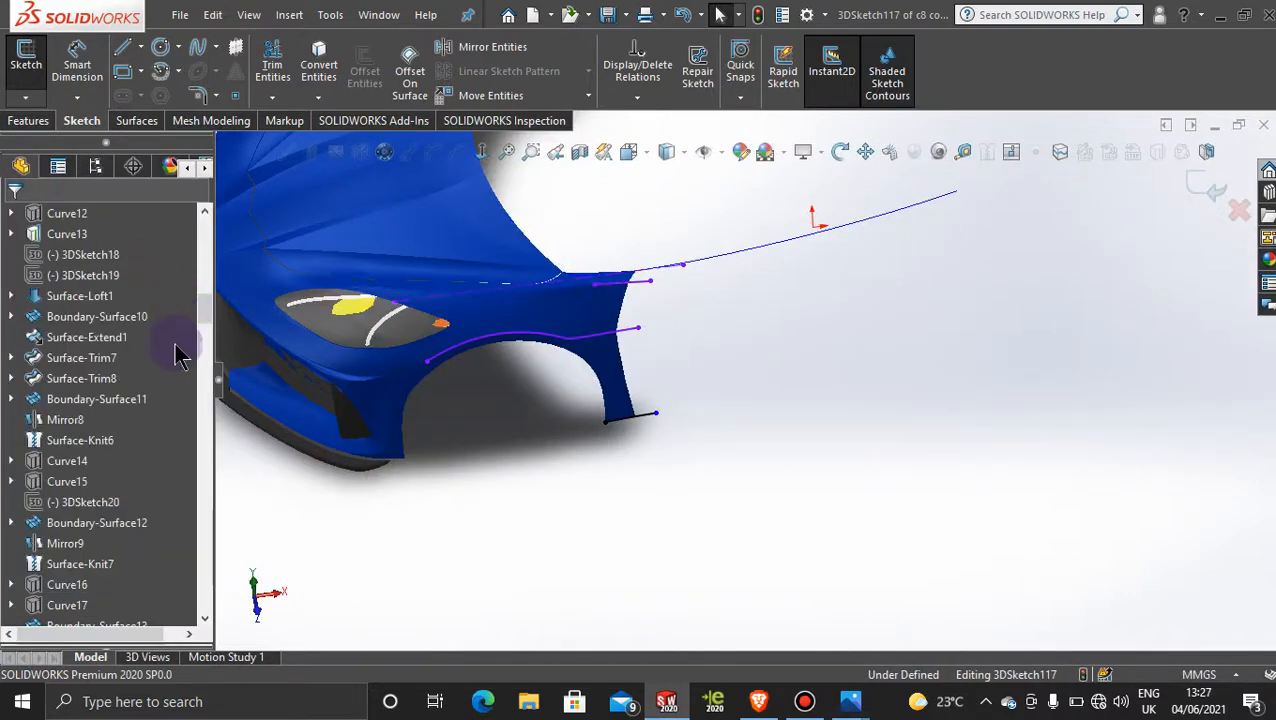
right_click(84, 608)
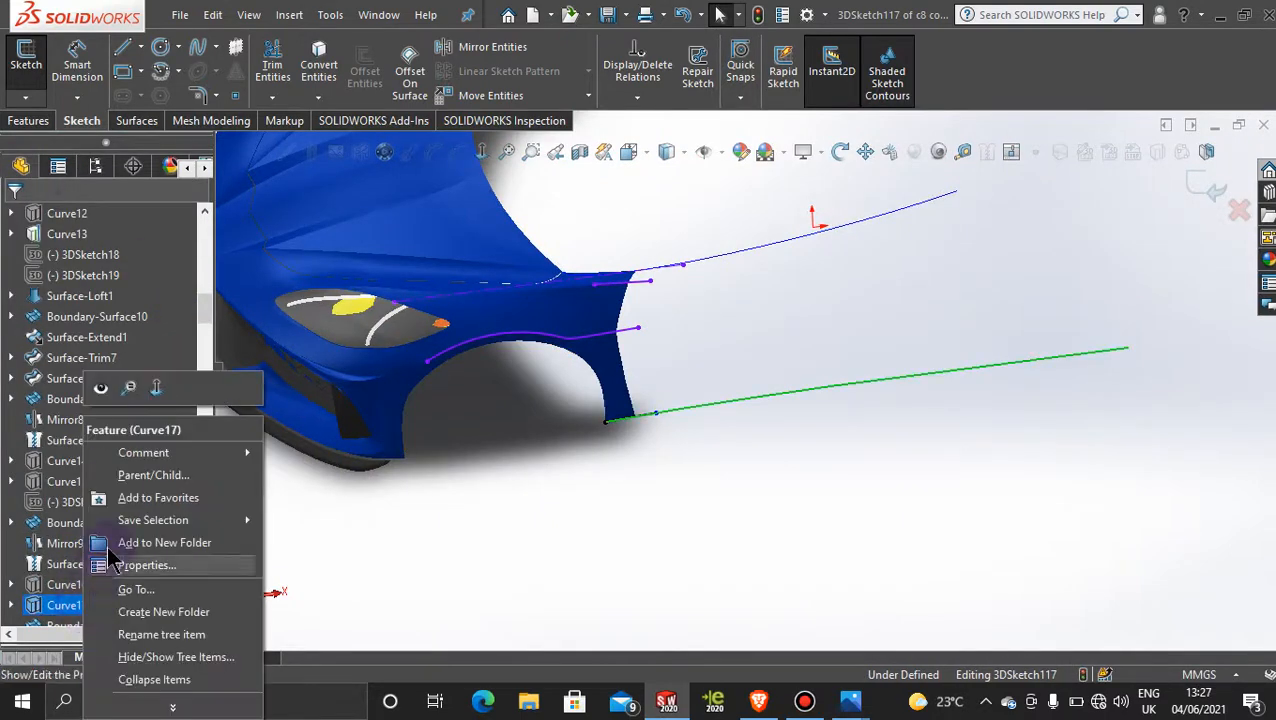
left_click(105, 386)
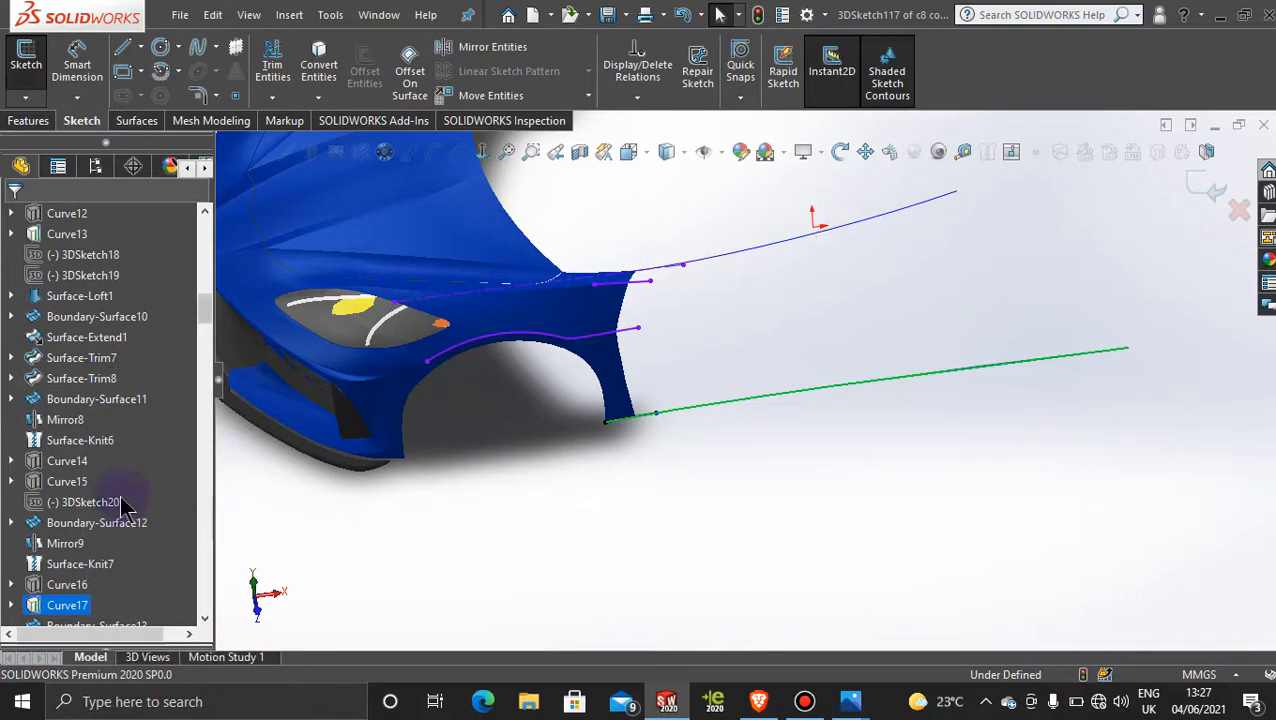
Show Curve15, the middle guide curve running back from the fender's crease, and check the three side curves.
left_click(80, 483)
right_click(82, 484)
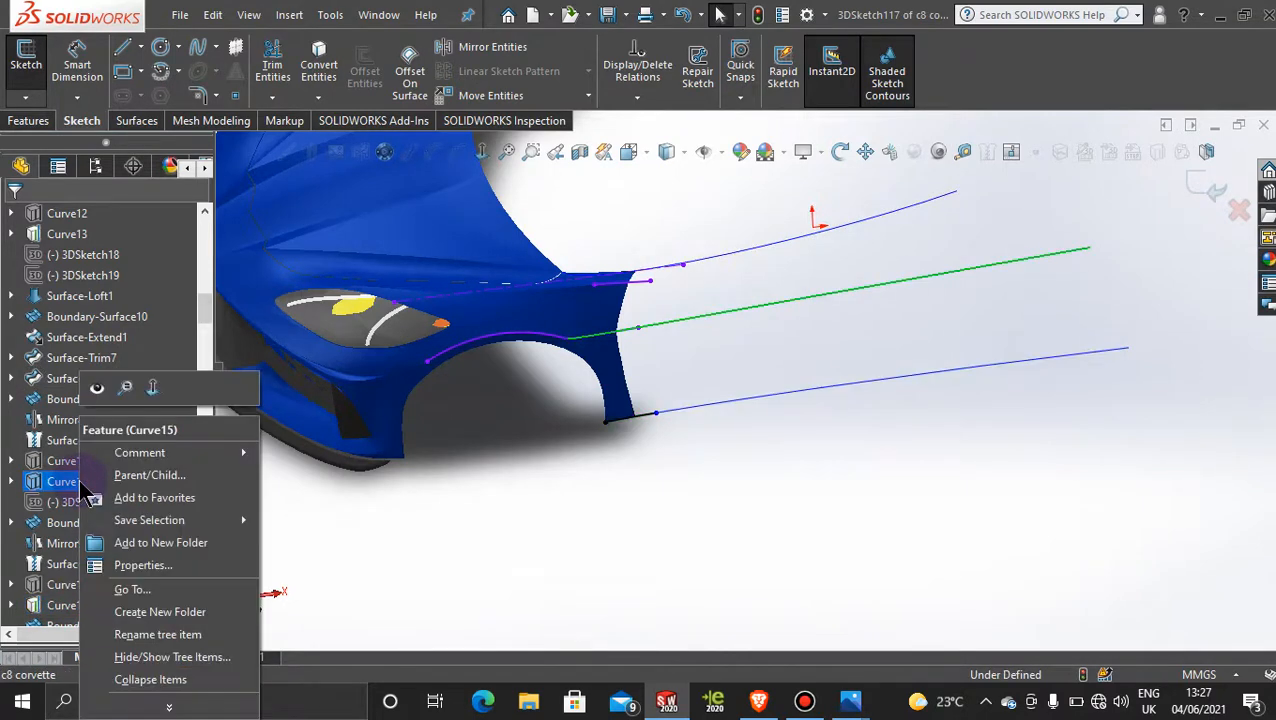
left_click(97, 390)
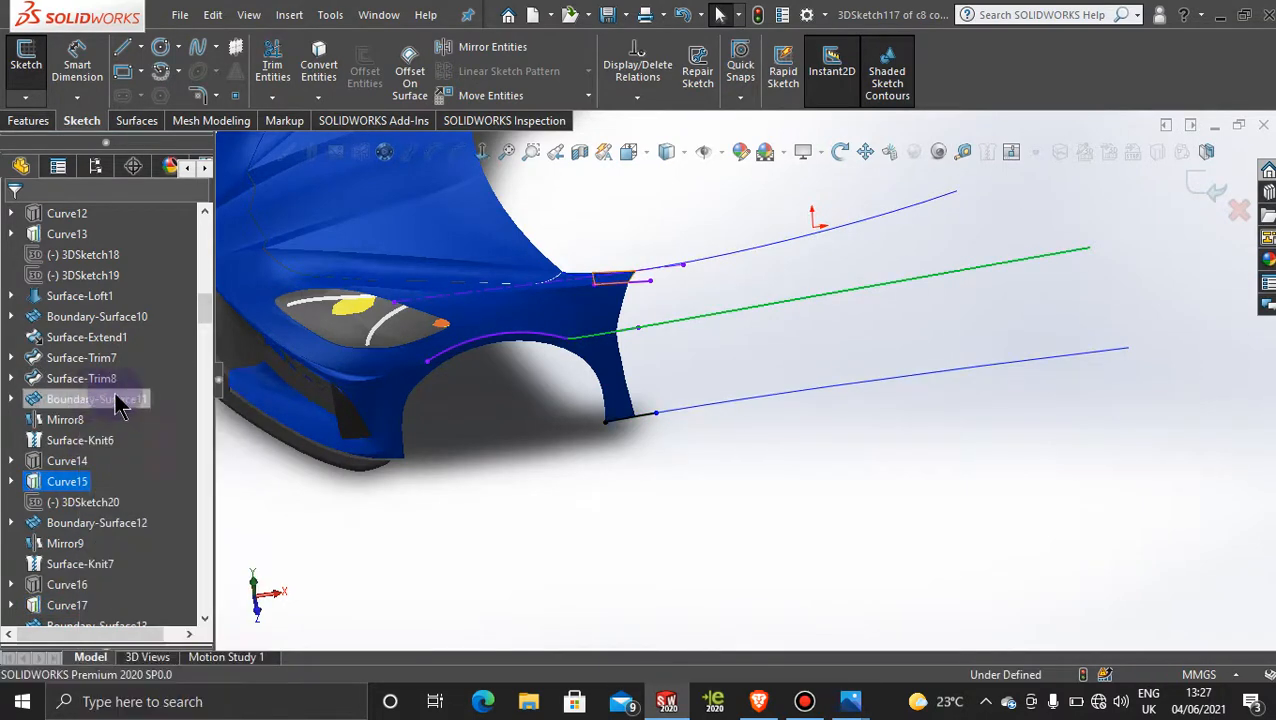
left_click(800, 436)
scroll(706, 362, "down", 2)
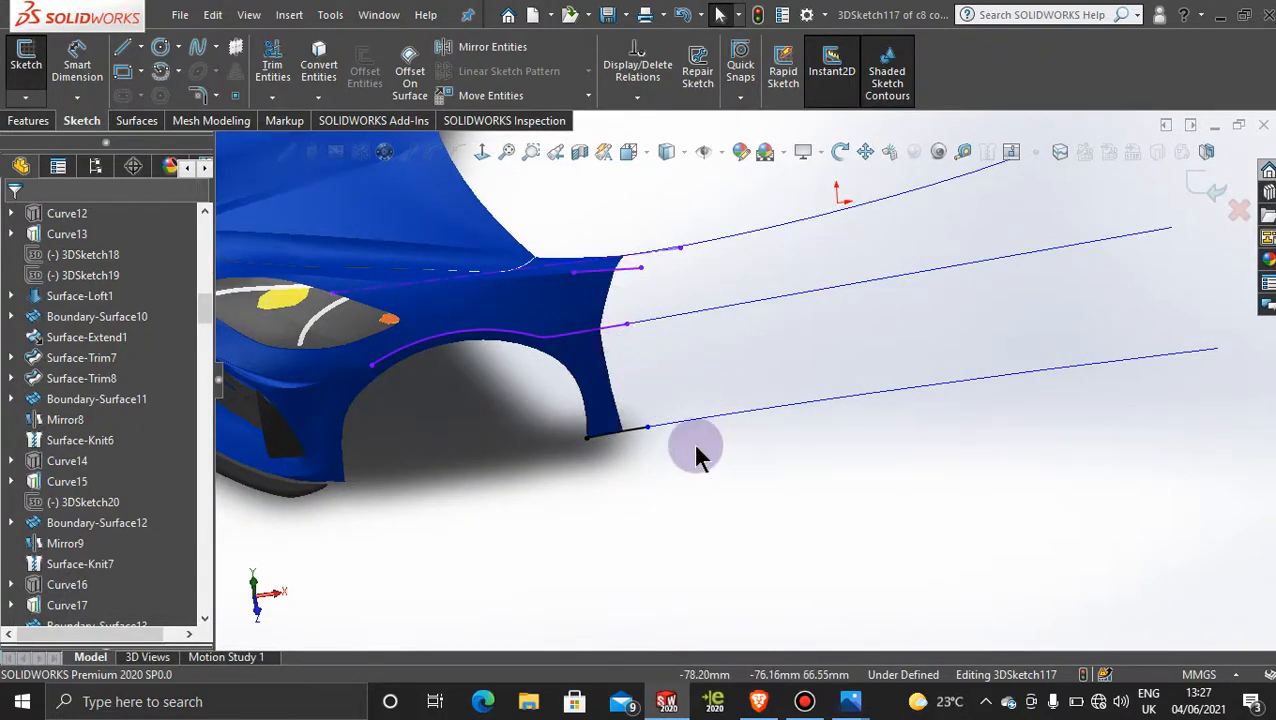
scroll(695, 440, "up", 2)
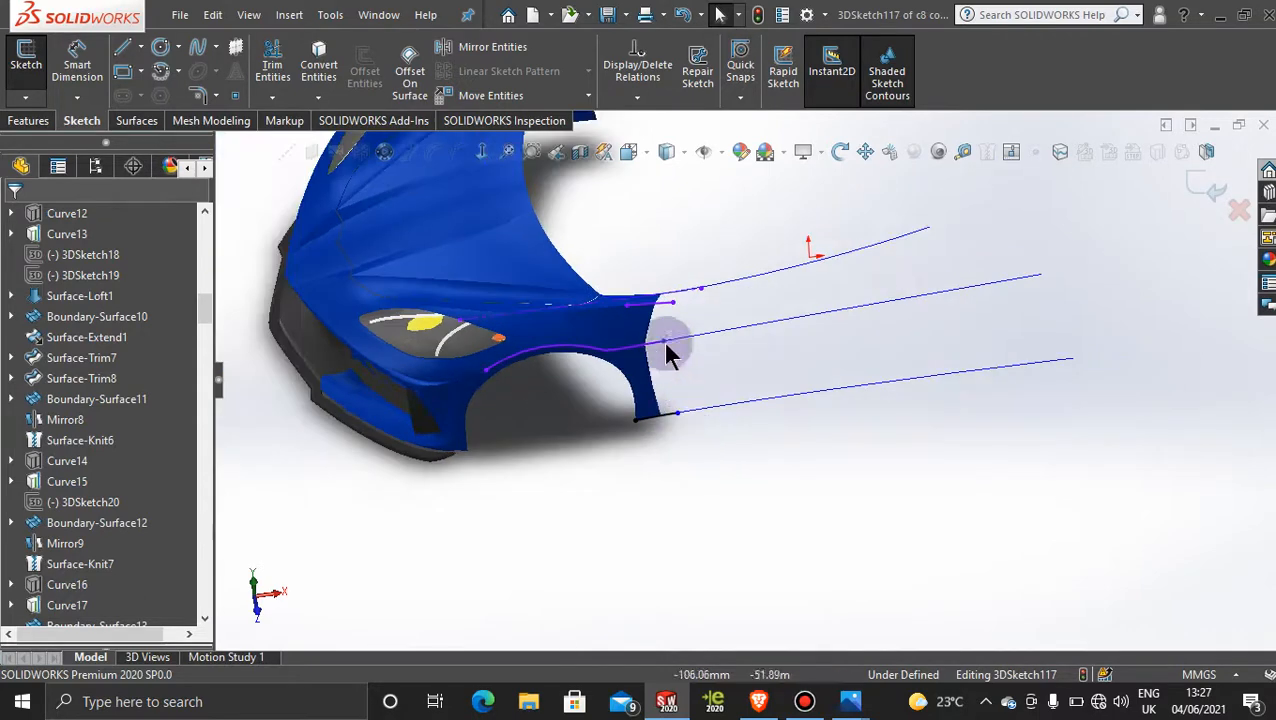
scroll(686, 300, "down", 3)
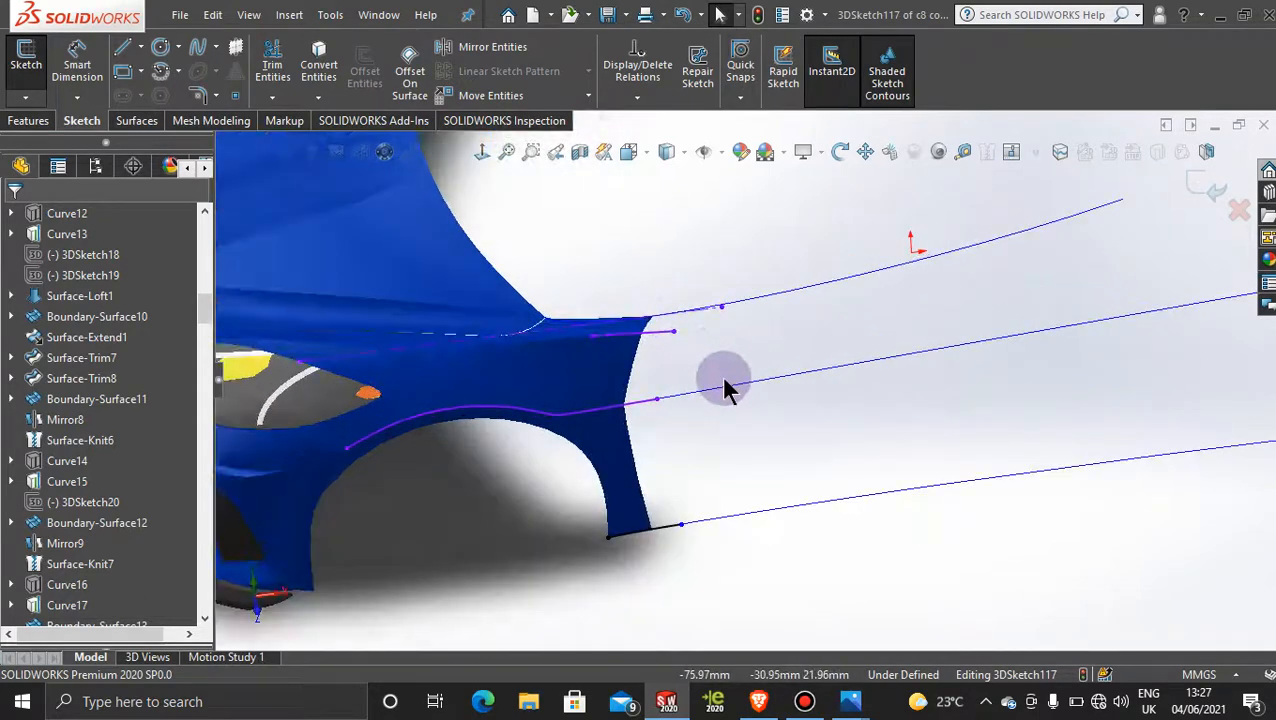
mouse_move(710, 336)
middle_mouse_down()
mouse_move(692, 333)
mouse_move(686, 357)
middle_mouse_up()
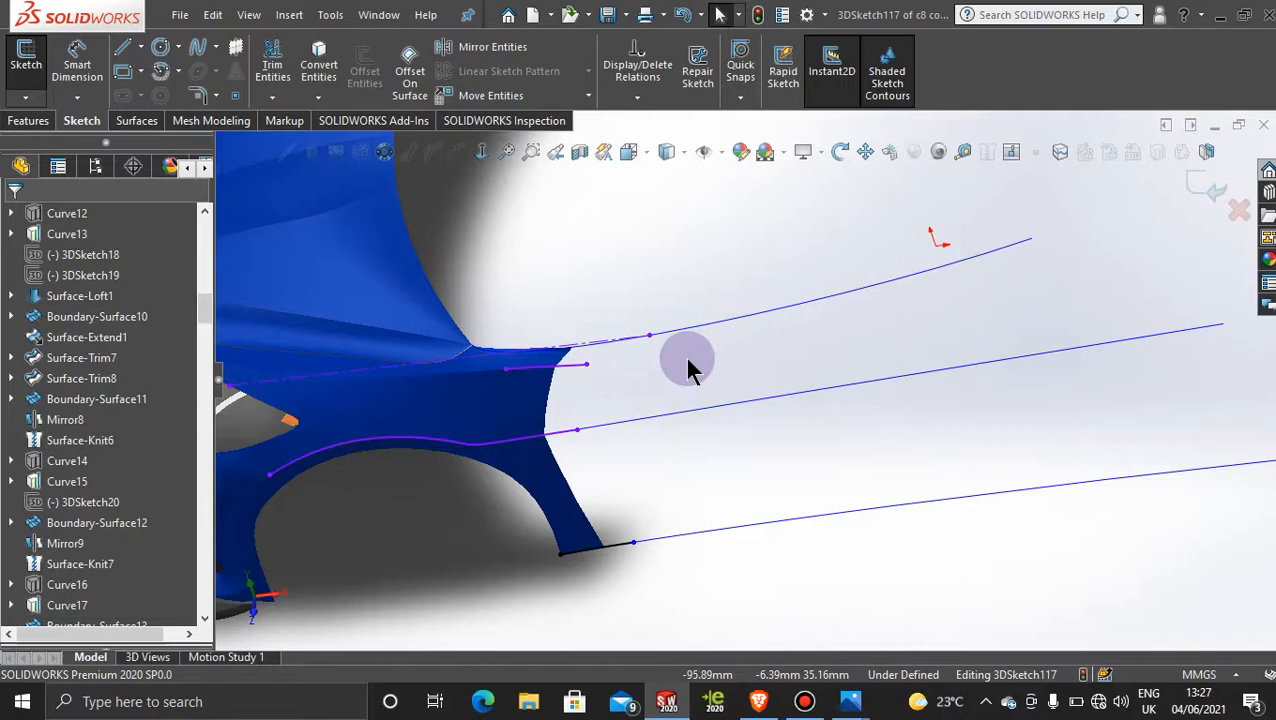
middle_click_drag(680, 372, 632, 383)
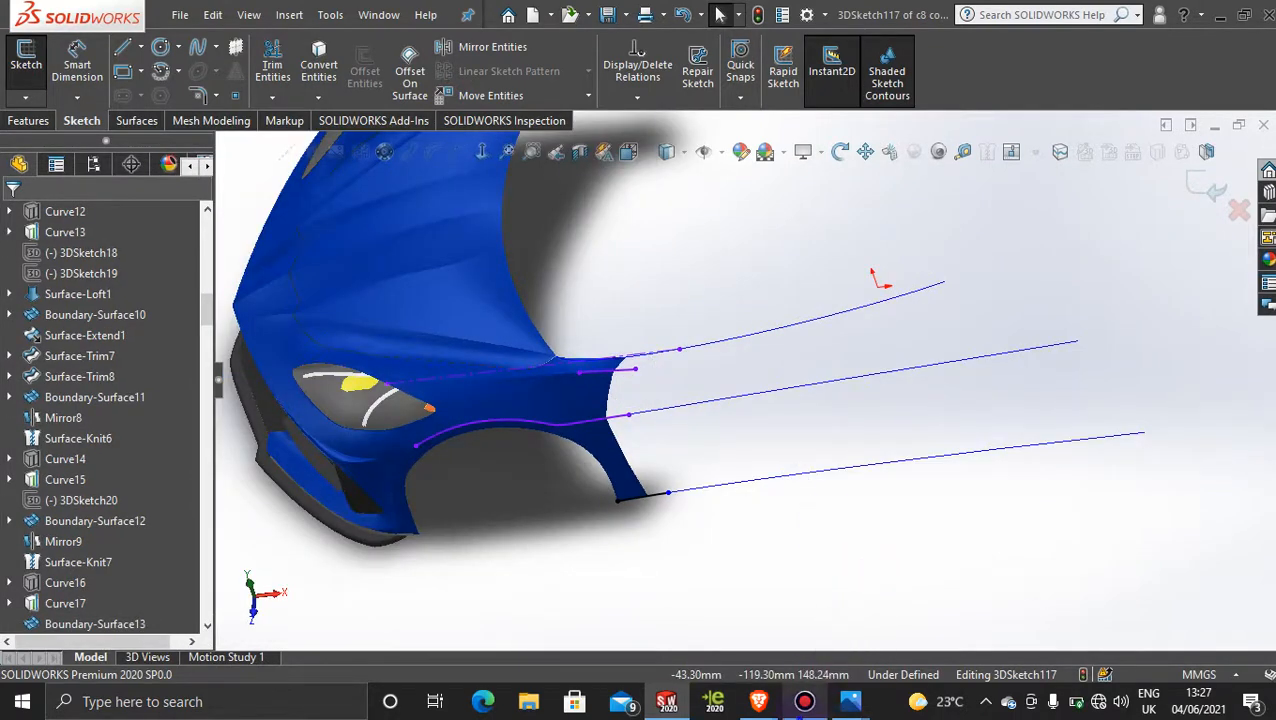
left_click(804, 701)
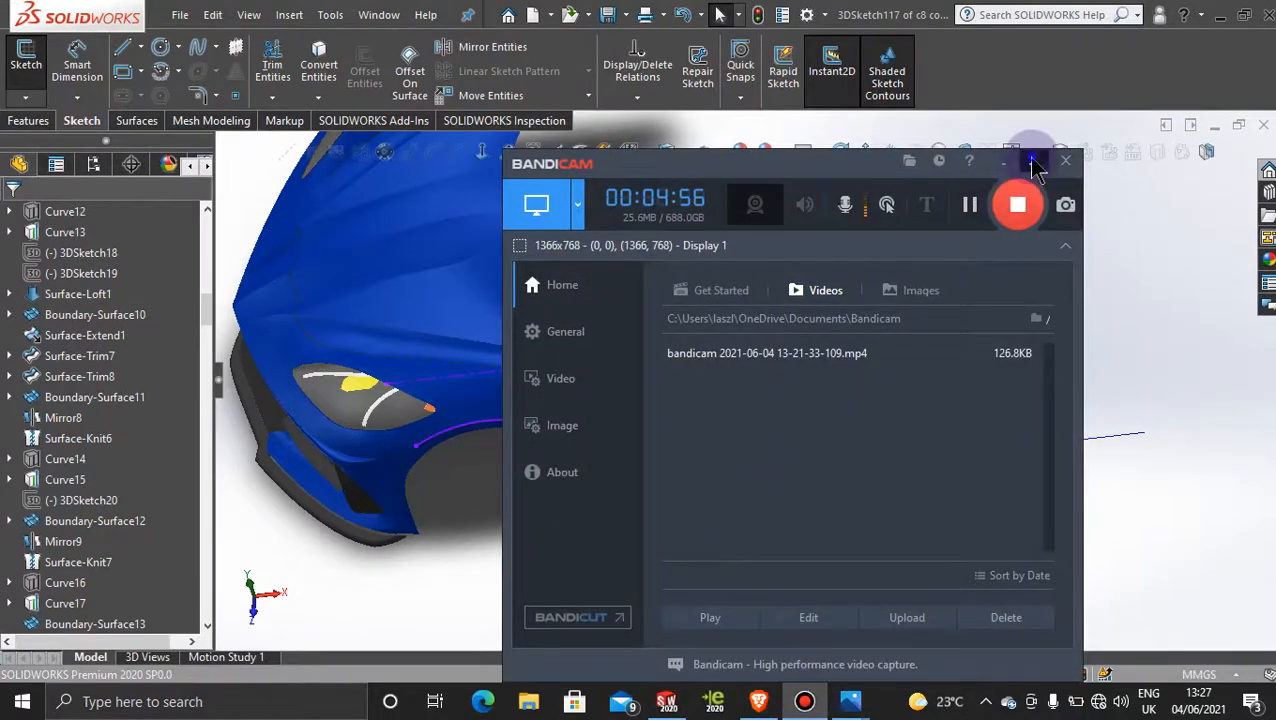
left_click(1034, 161)
Close the open 3D sketch and, in a new one, draw a five-point spline beside the fender's rear edge from the upper guide curve to the crease line.
scroll(655, 368, "down", 3)
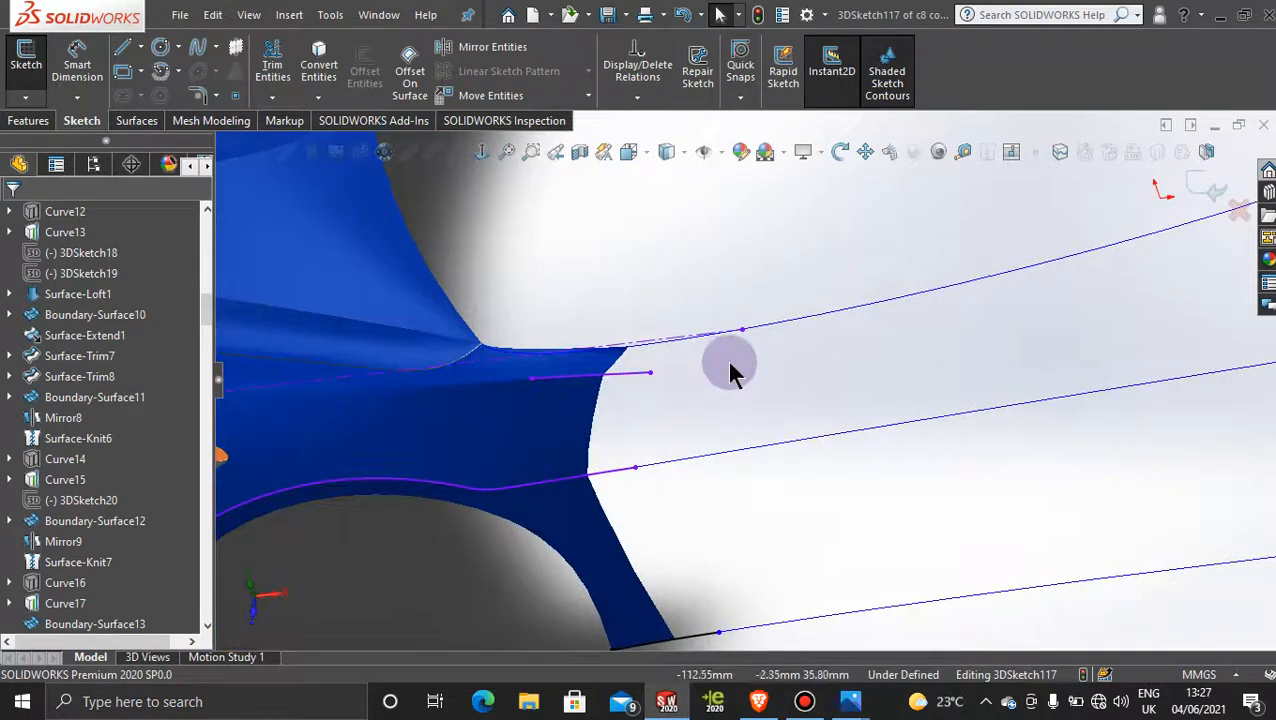
scroll(726, 368, "down", 2)
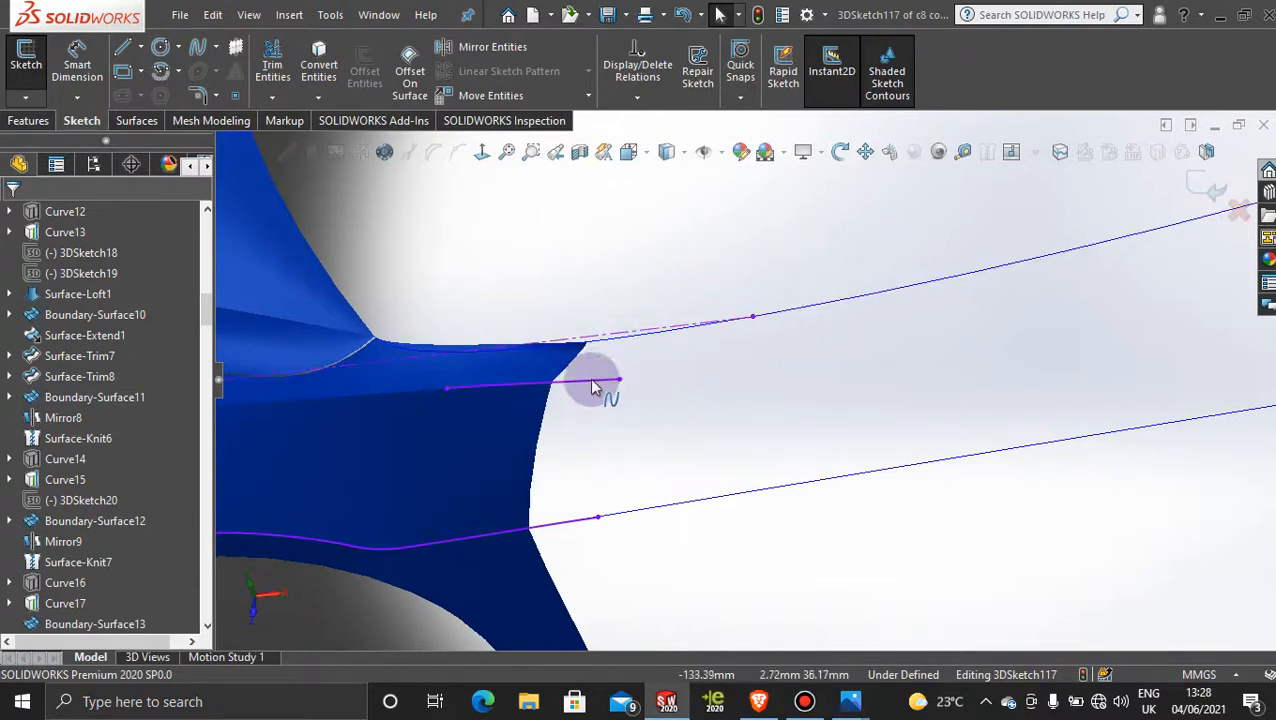
scroll(590, 385, "down", 3)
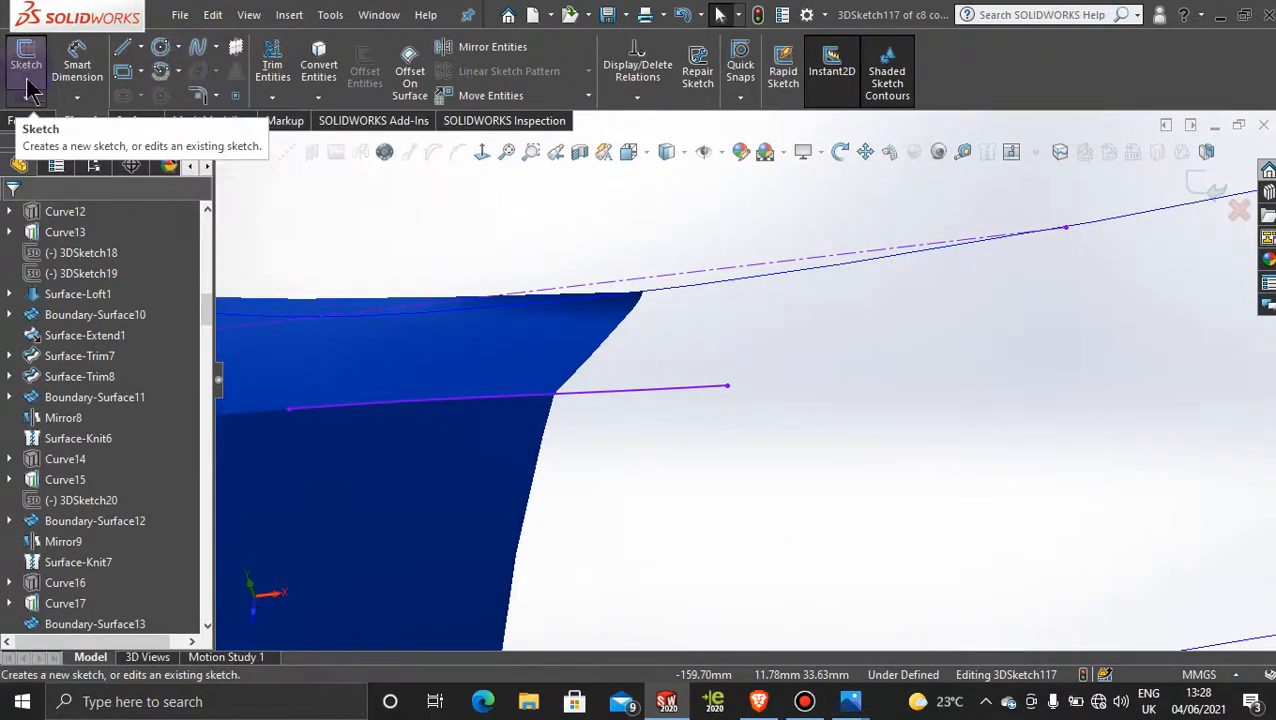
left_click(1203, 186)
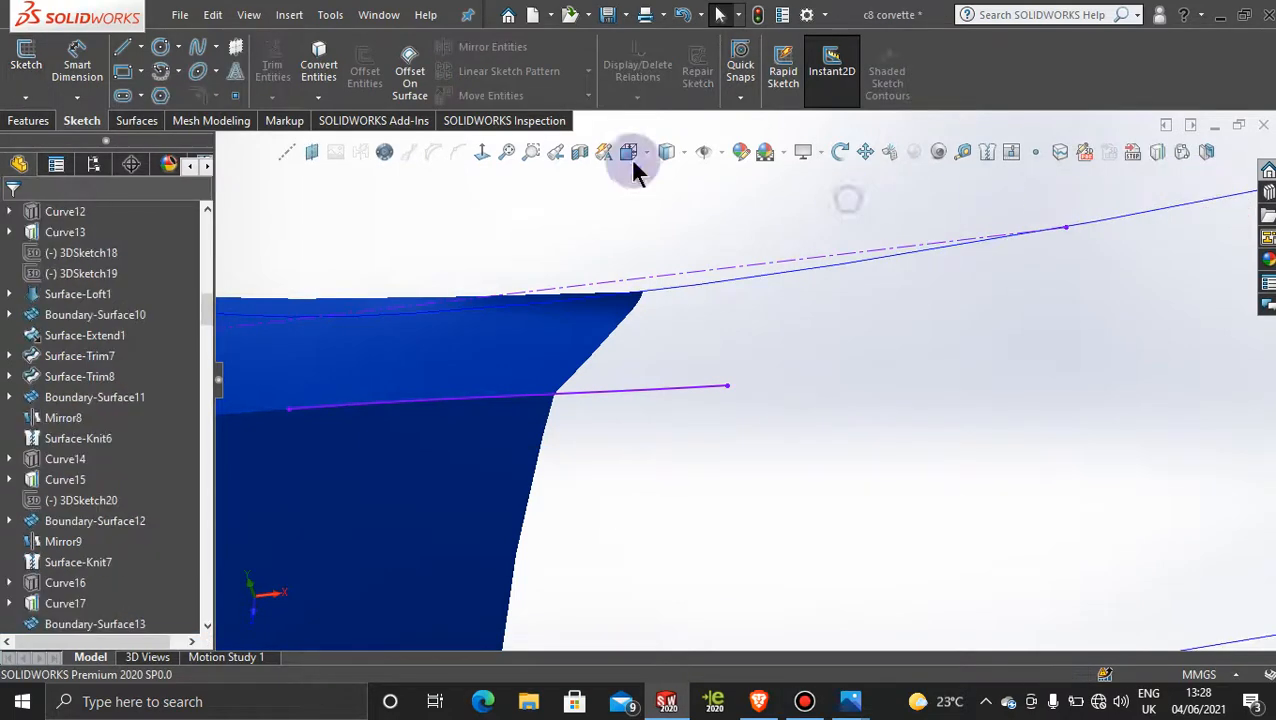
left_click(25, 97)
left_click(60, 141)
left_click(197, 47)
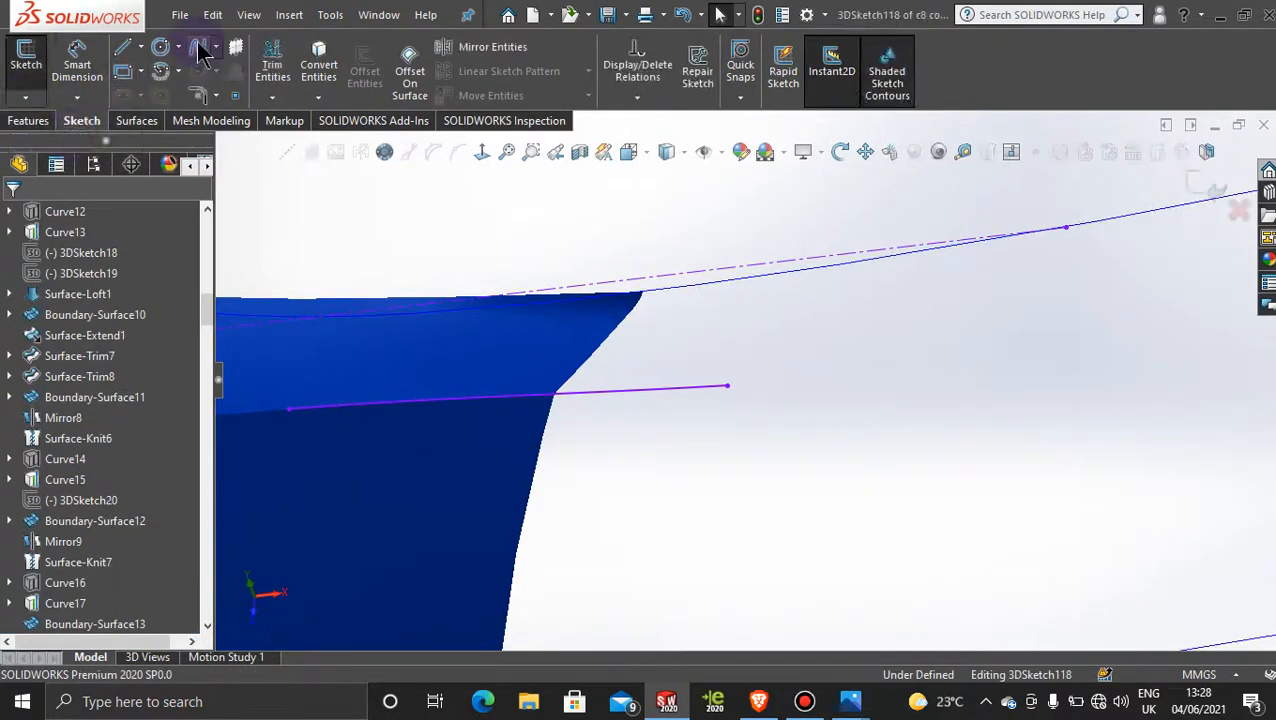
scroll(665, 310, "down", 4)
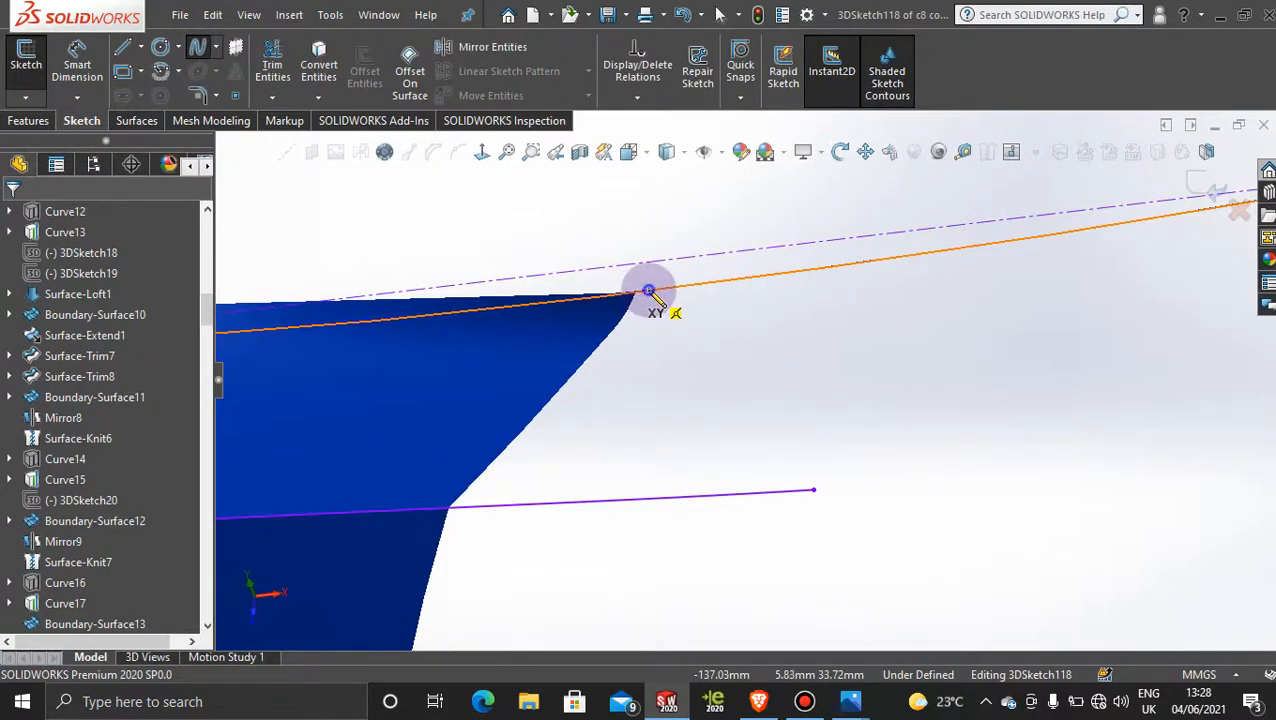
left_click(648, 291)
left_click(614, 348)
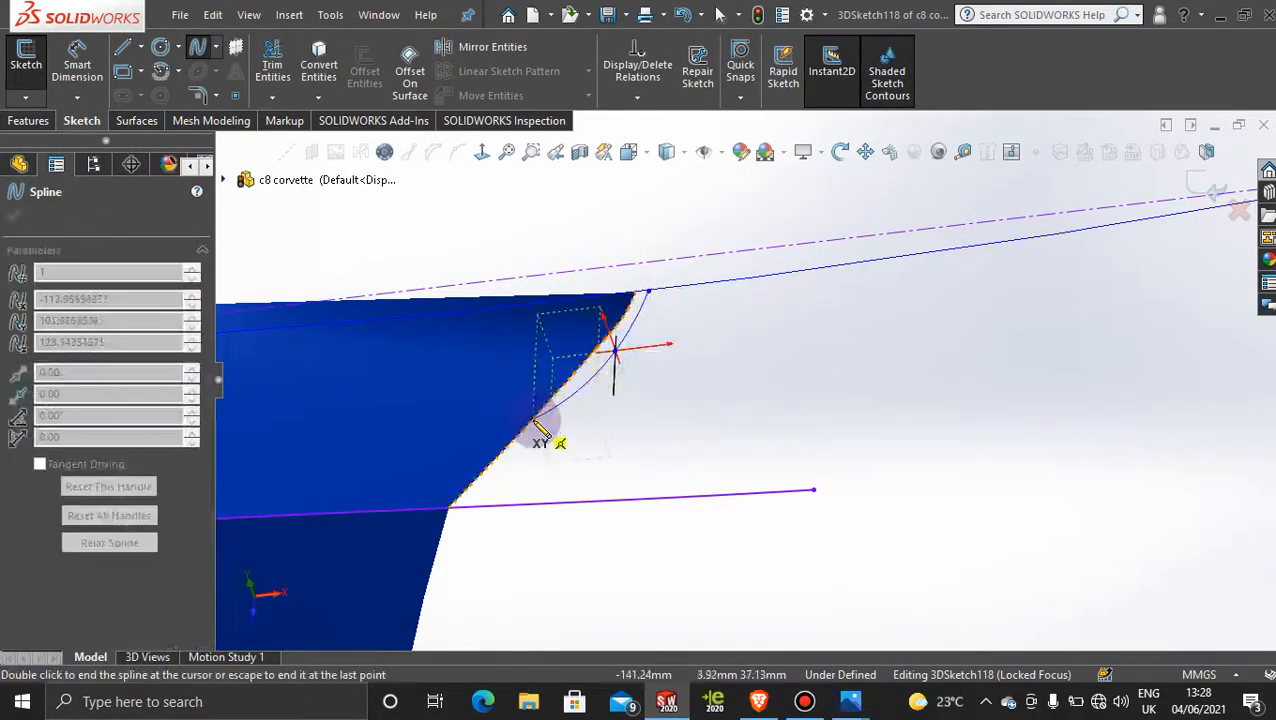
left_click(572, 400)
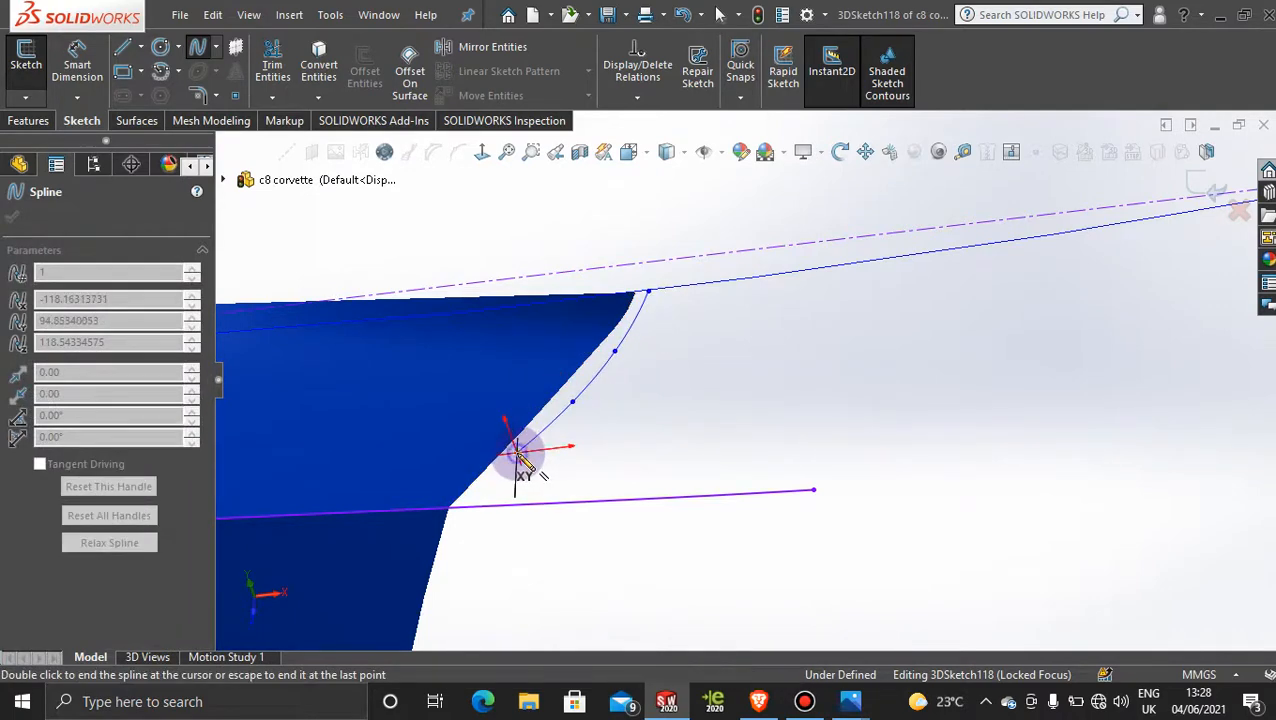
double_click(471, 506)
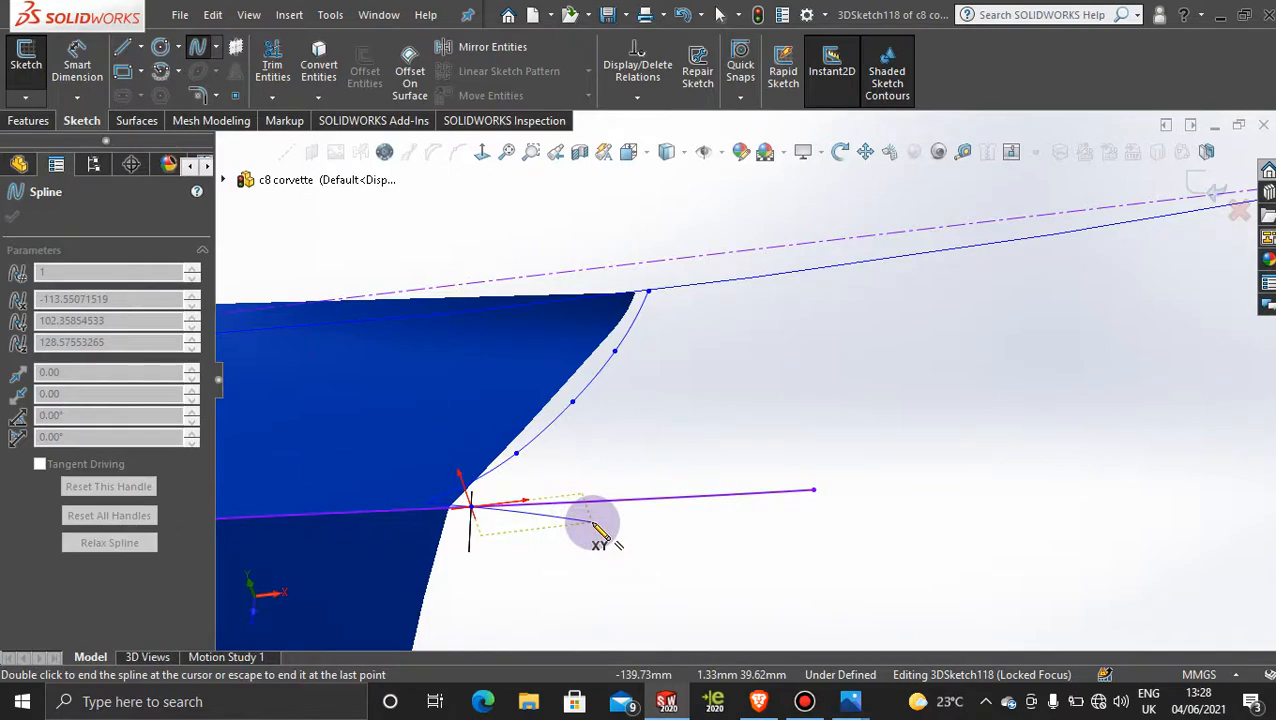
Set the Right view, select the new spline and display its control polygon for reshaping.
middle_click_drag(584, 512, 548, 464)
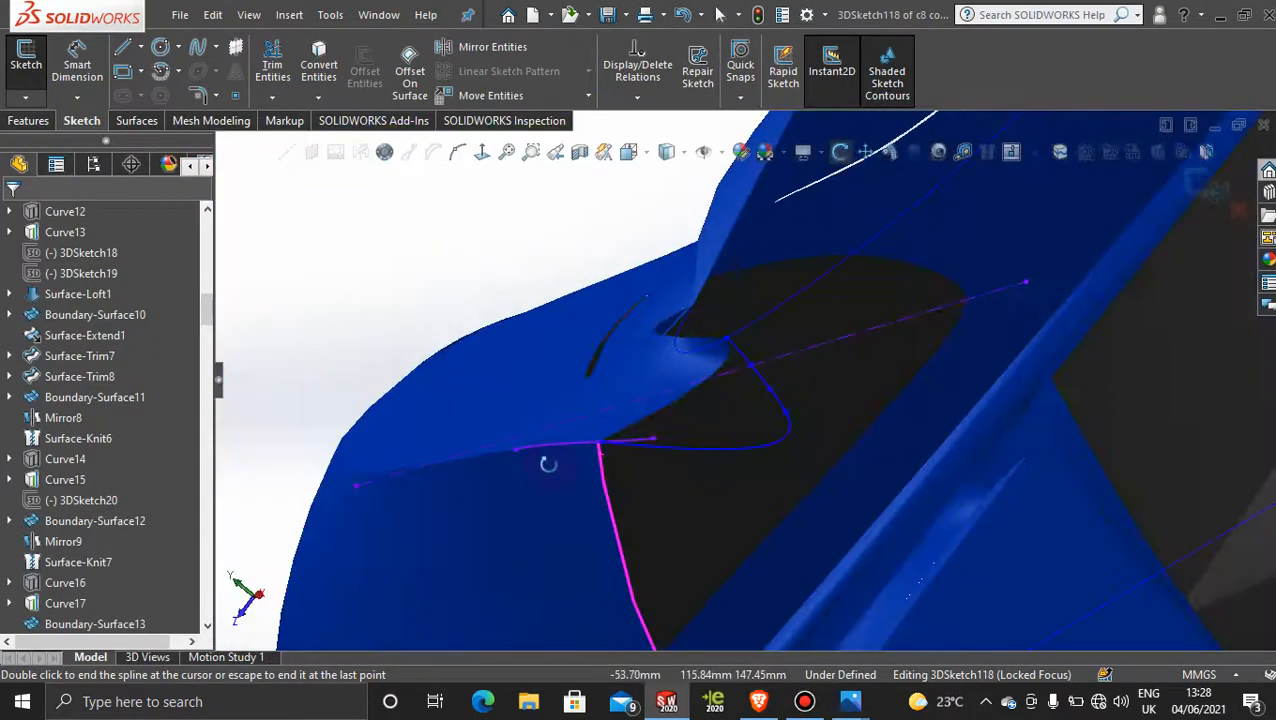
key("space")
left_click(573, 494)
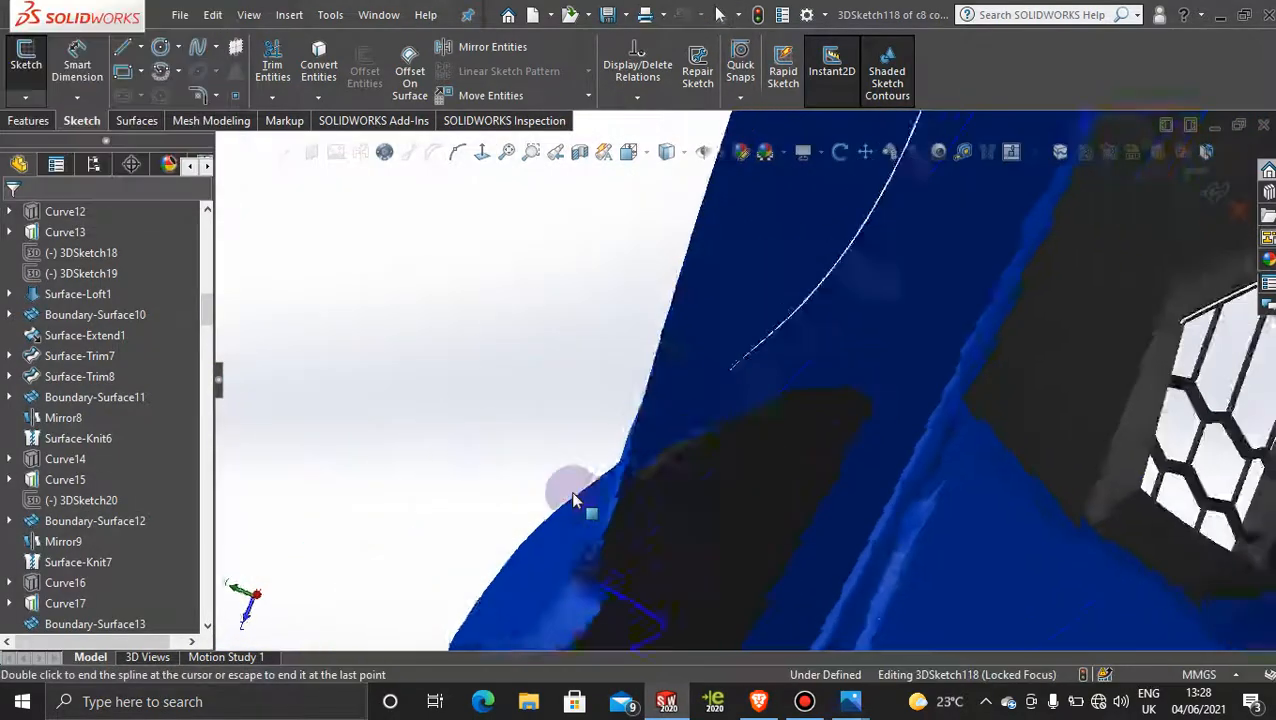
middle_click_drag(638, 533, 564, 470)
key("space")
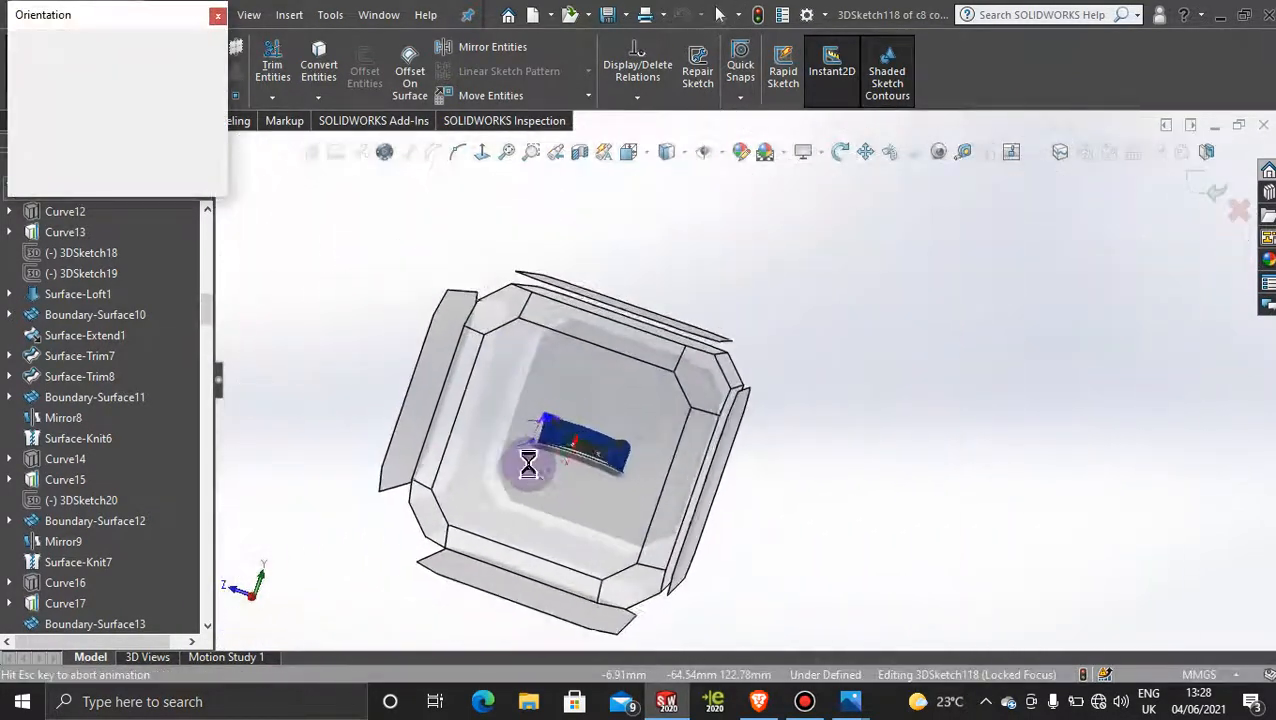
scroll(500, 330, "down", 5)
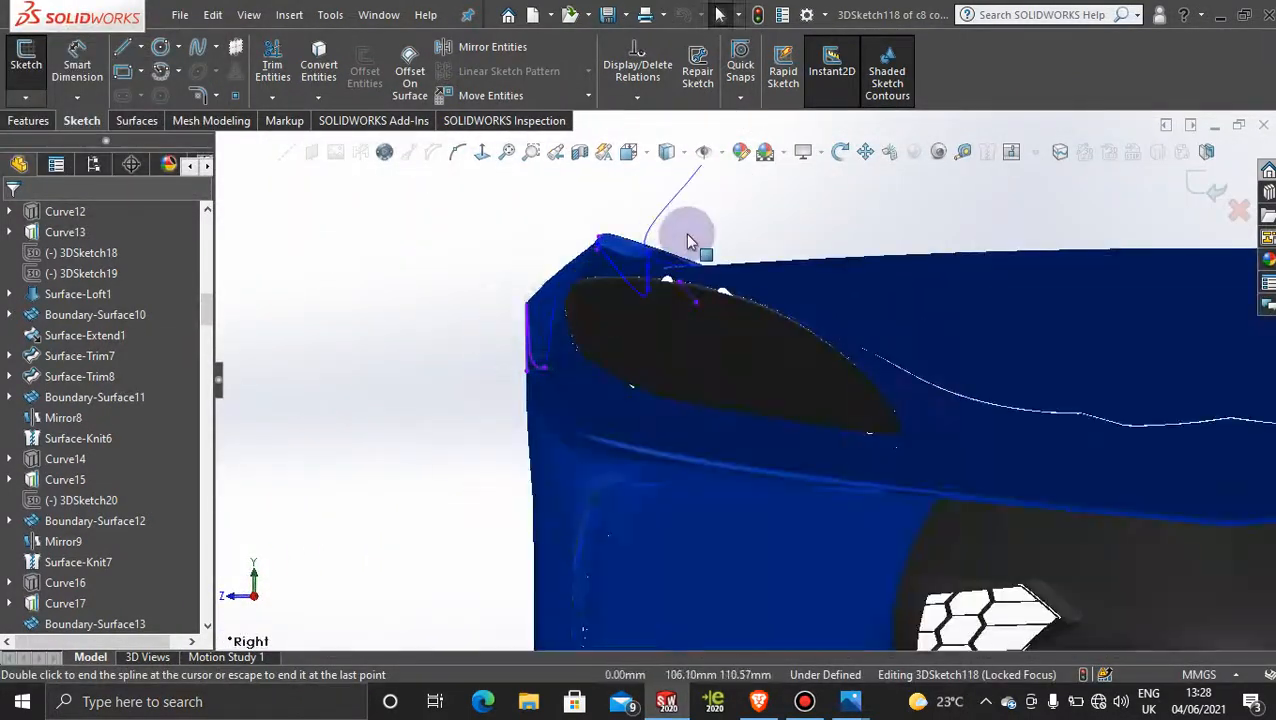
scroll(682, 245, "down", 8)
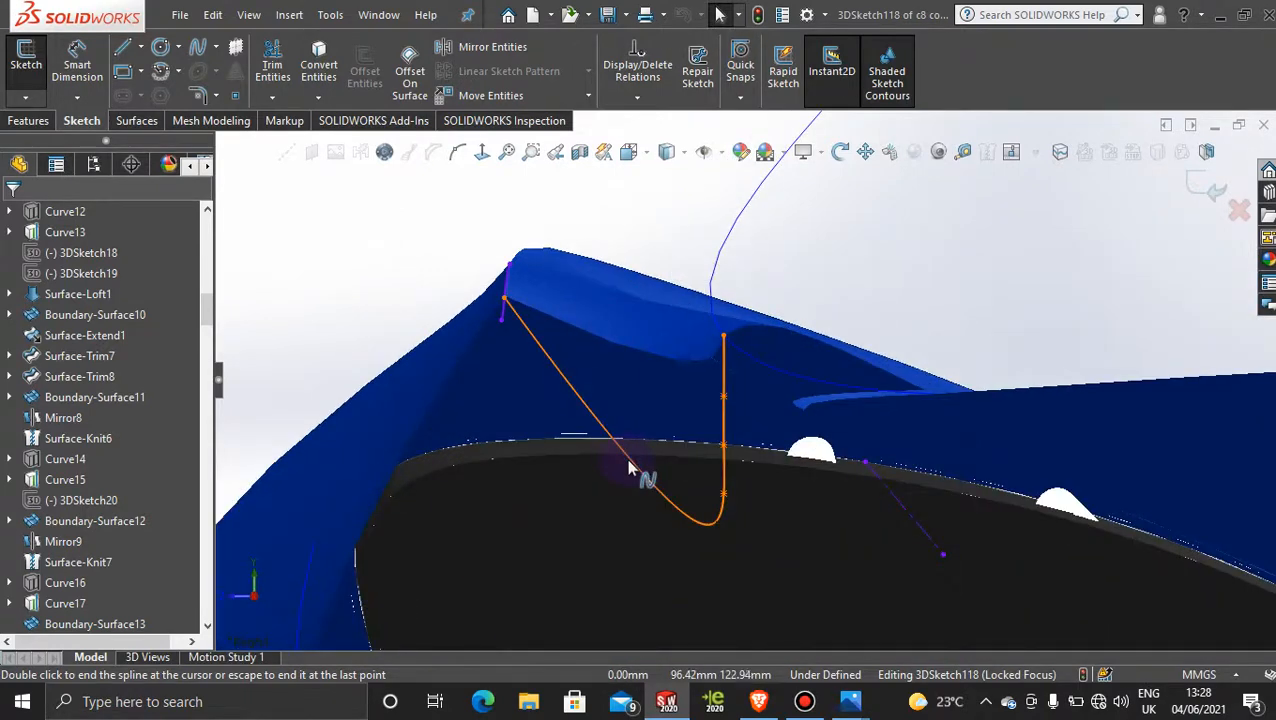
left_click(638, 470)
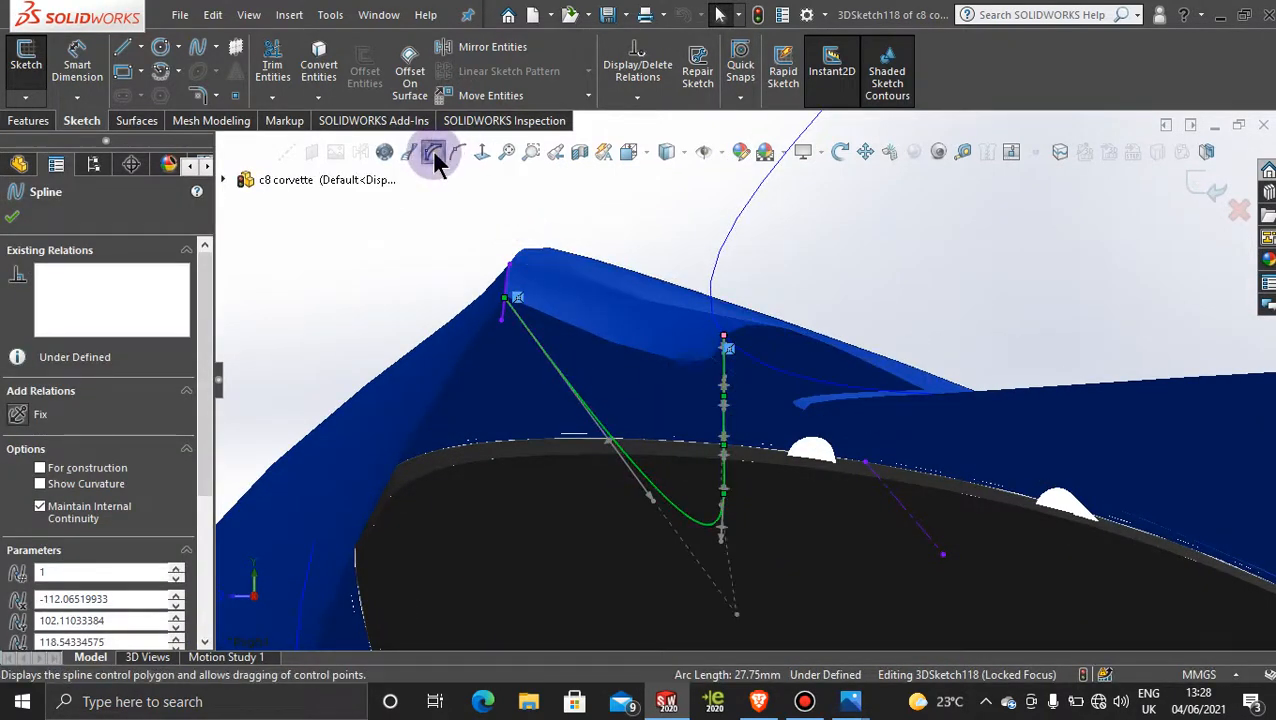
left_click(737, 617)
Move the spline's control points near the upper guide curve so its rounded bend follows the fender's rear edge in the Right view.
scroll(695, 419, "down", 4)
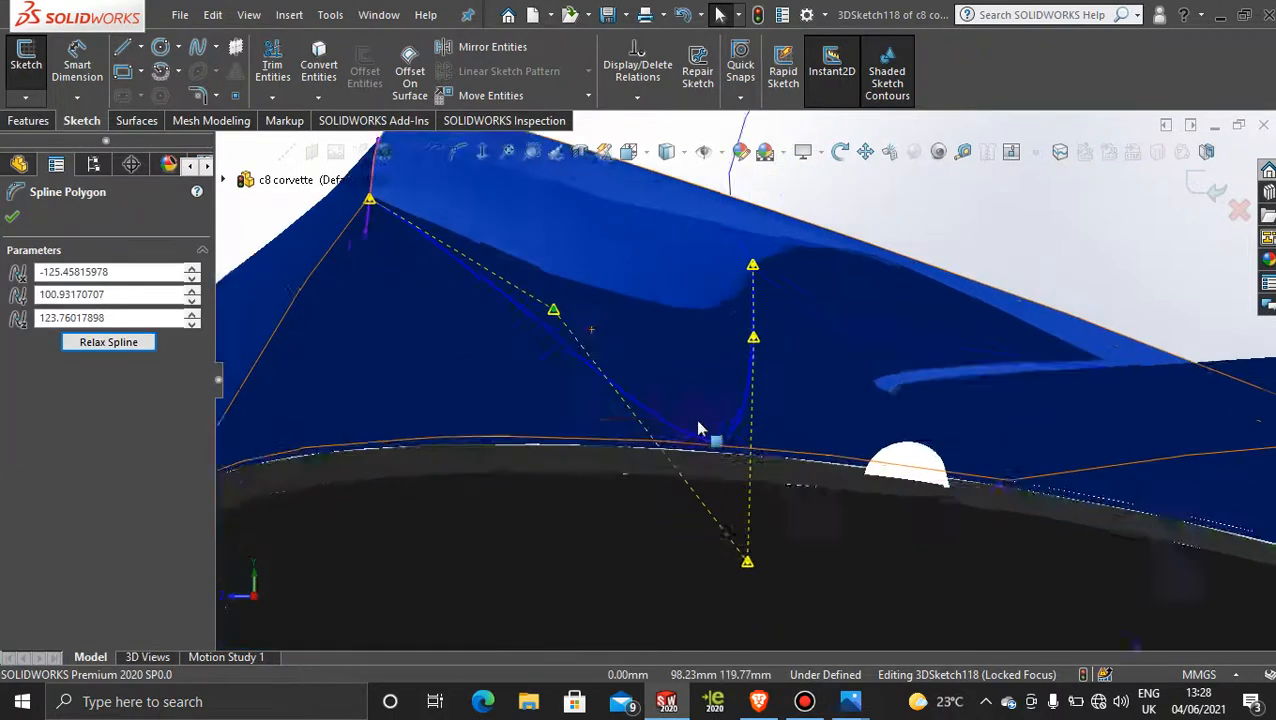
left_click_drag(760, 592, 708, 350)
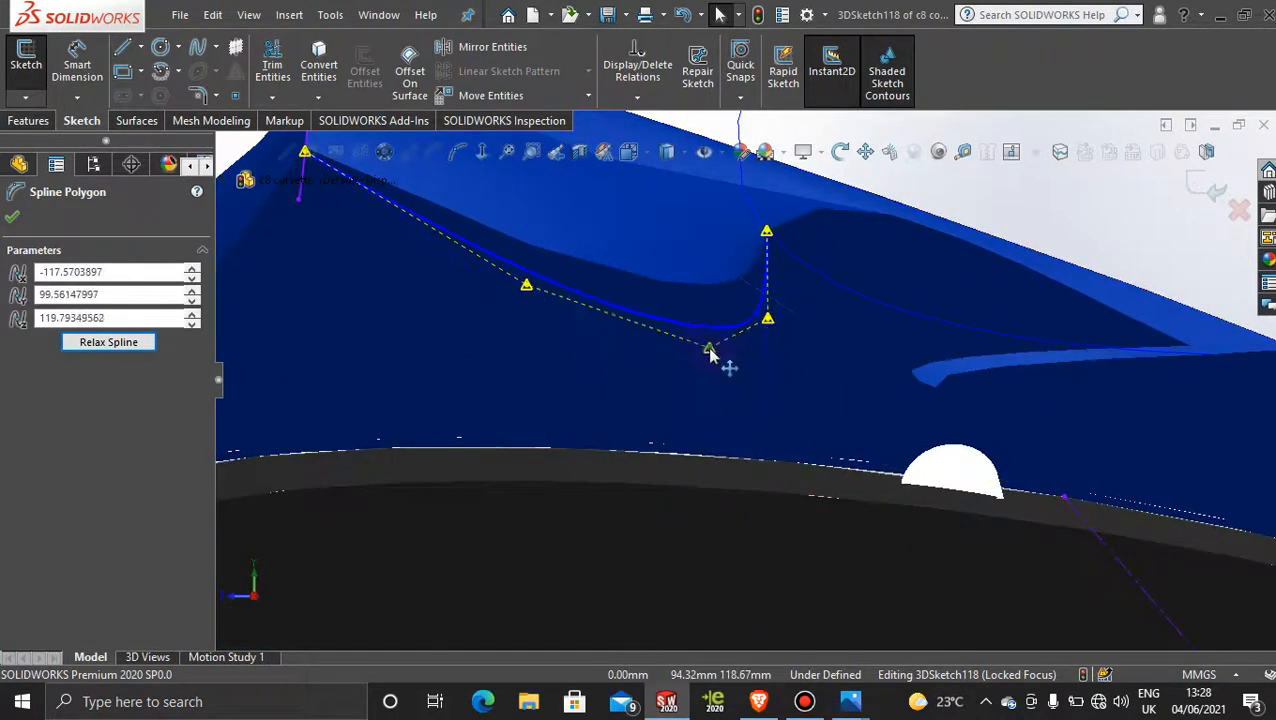
scroll(707, 292, "down", 3)
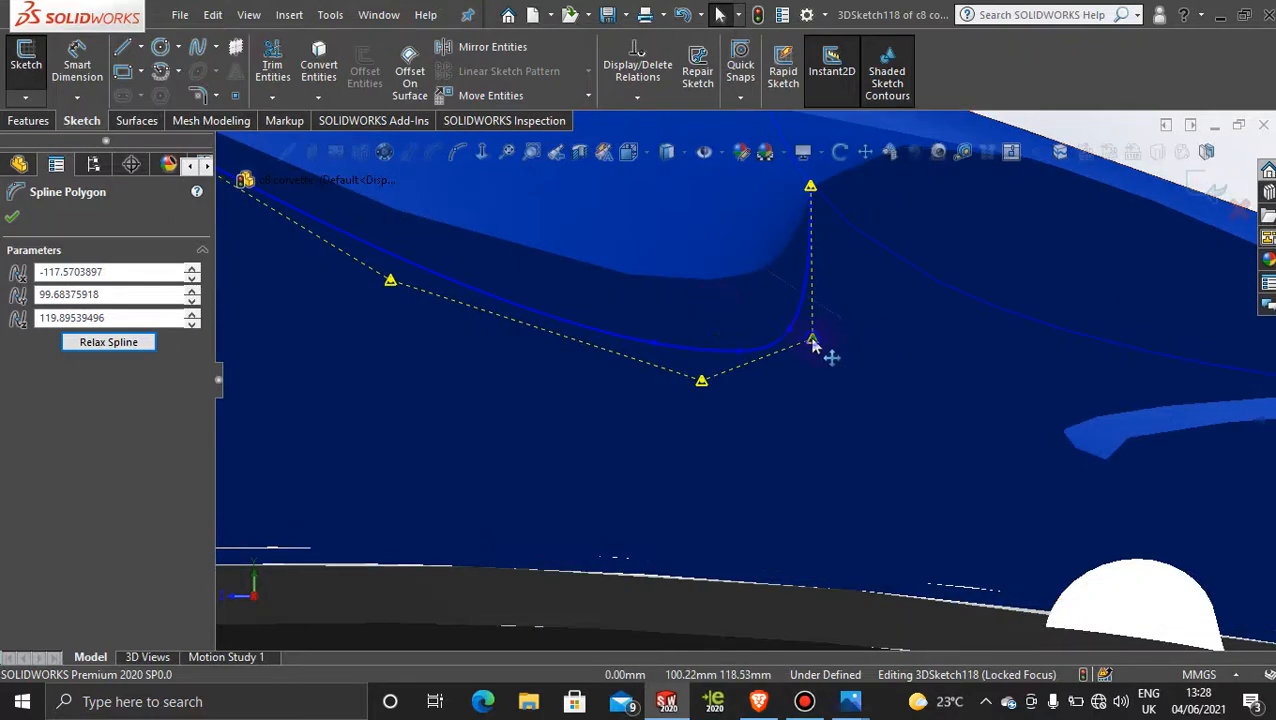
left_click_drag(783, 288, 806, 266)
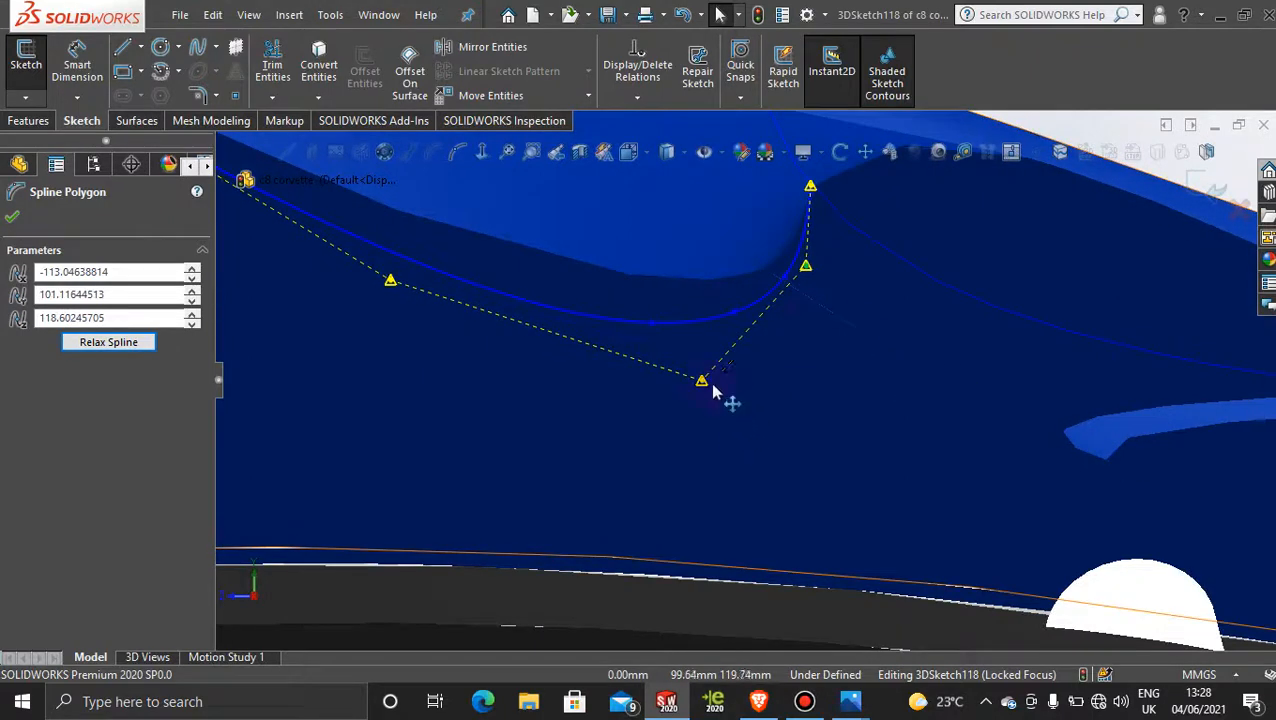
left_click_drag(713, 392, 703, 373)
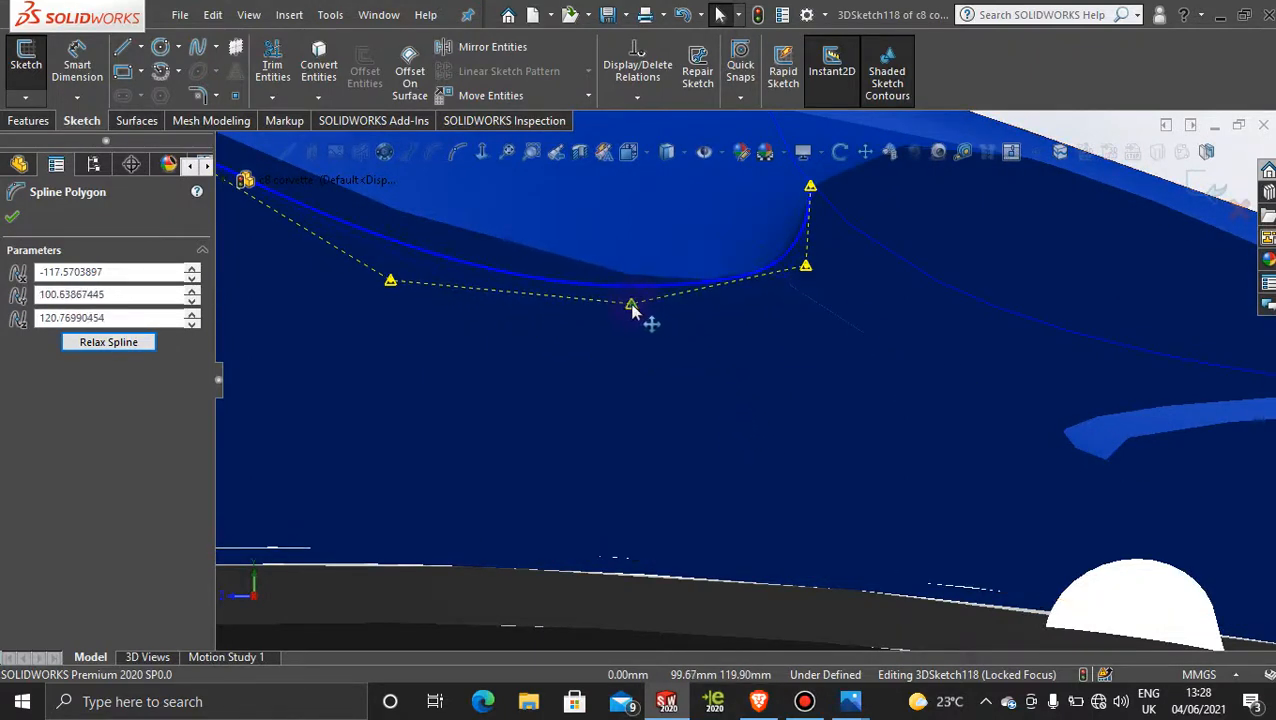
scroll(850, 265, "down", 3)
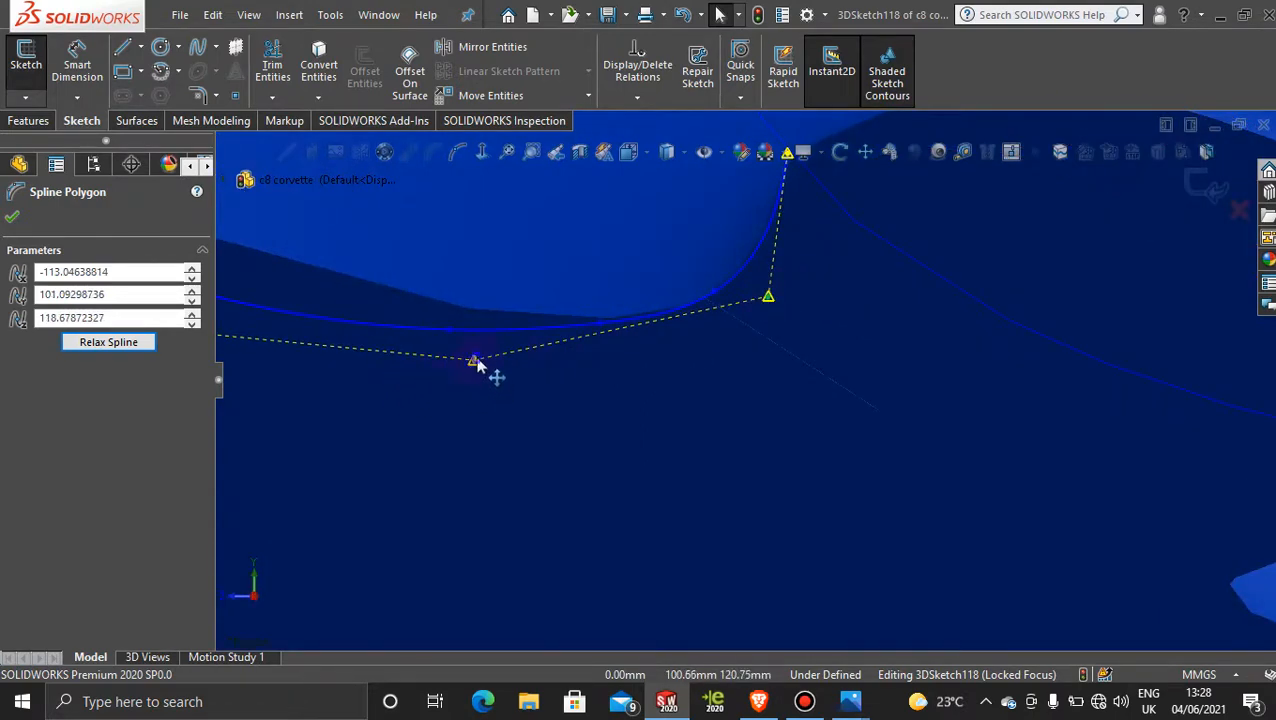
left_click_drag(477, 364, 478, 338)
Fine-tune the remaining control points so the spline's straighter stretch toward the crease line matches the fender edge in the Right view.
scroll(505, 376, "up", 7)
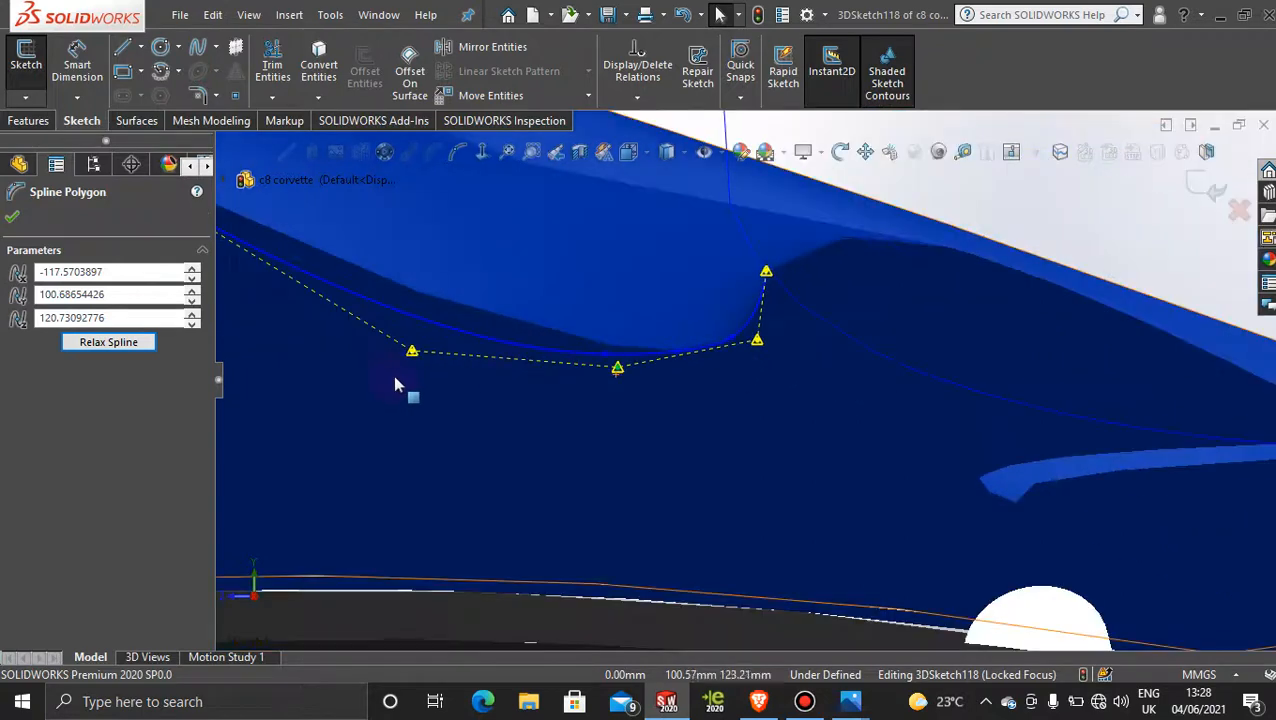
scroll(431, 352, "down", 3)
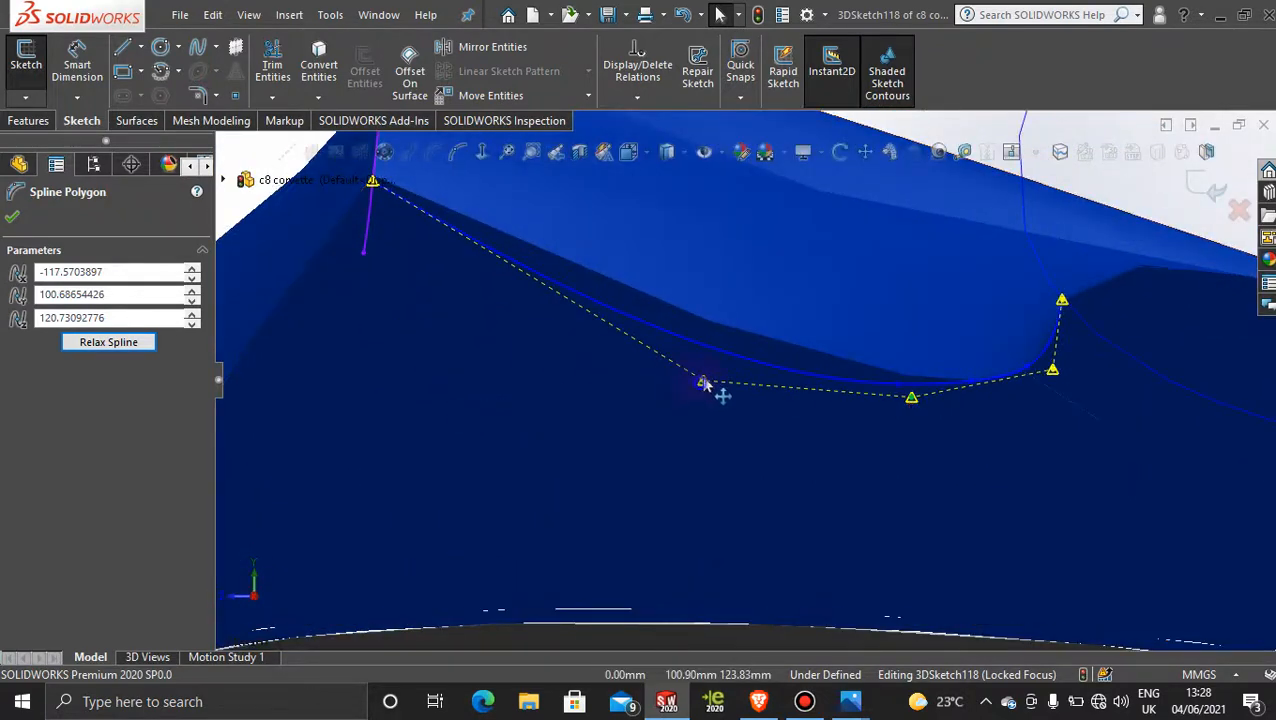
left_click_drag(719, 344, 720, 334)
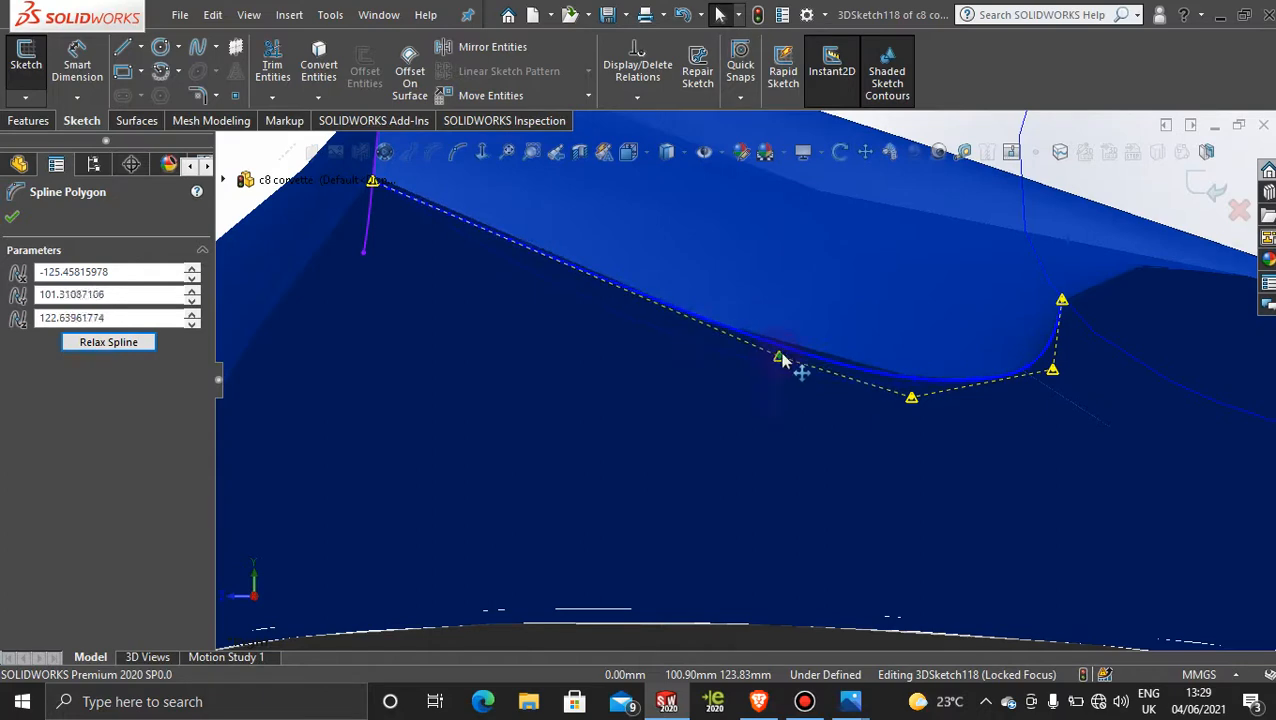
scroll(957, 373, "down", 3)
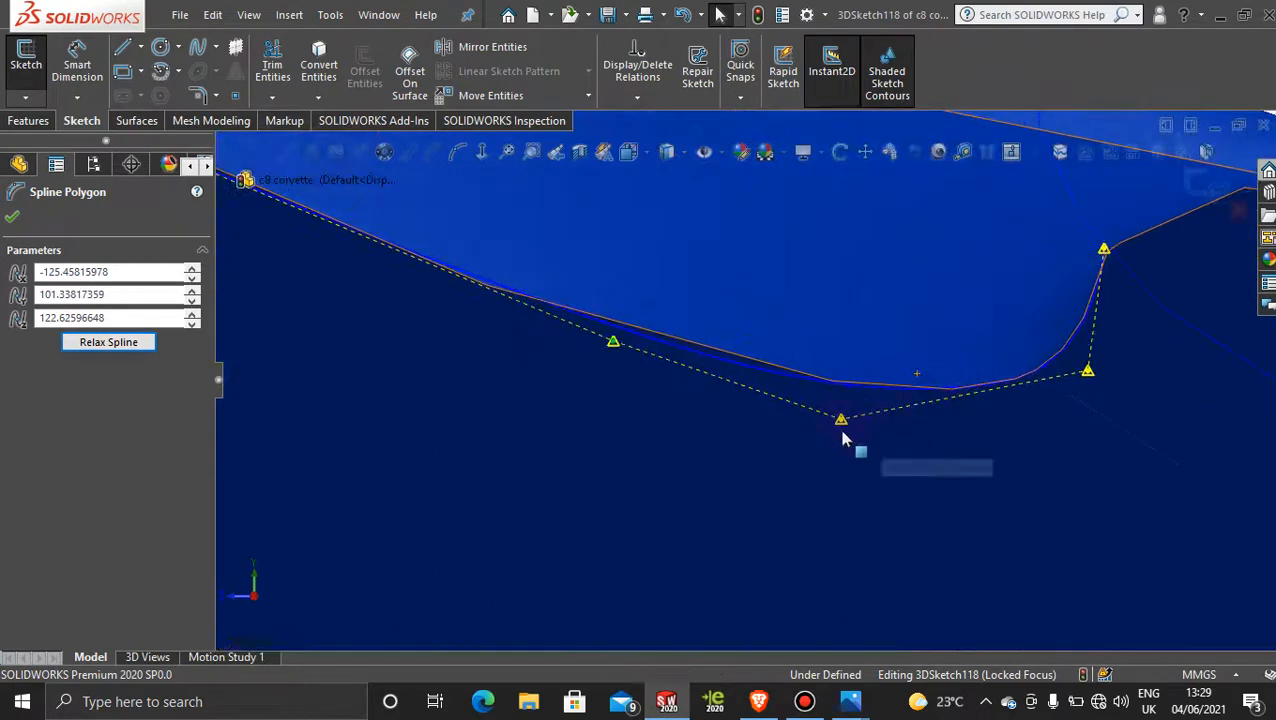
left_click_drag(859, 424, 880, 424)
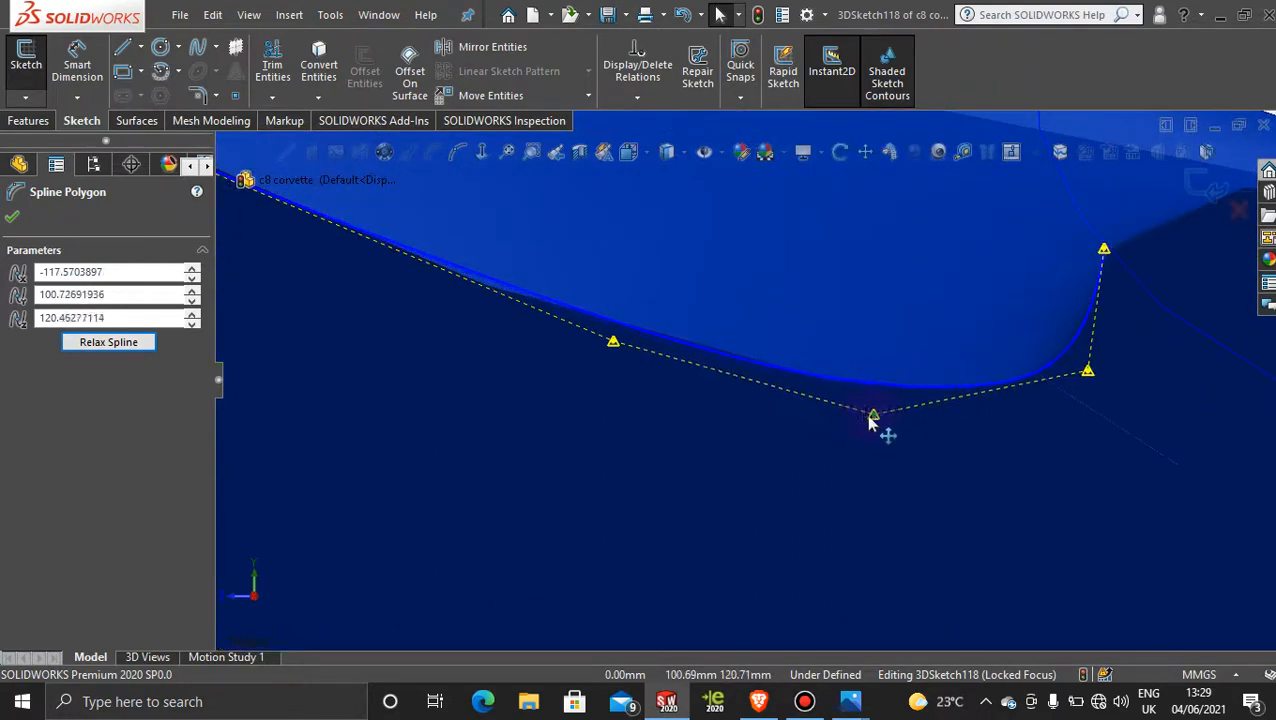
left_click_drag(1087, 370, 1088, 374)
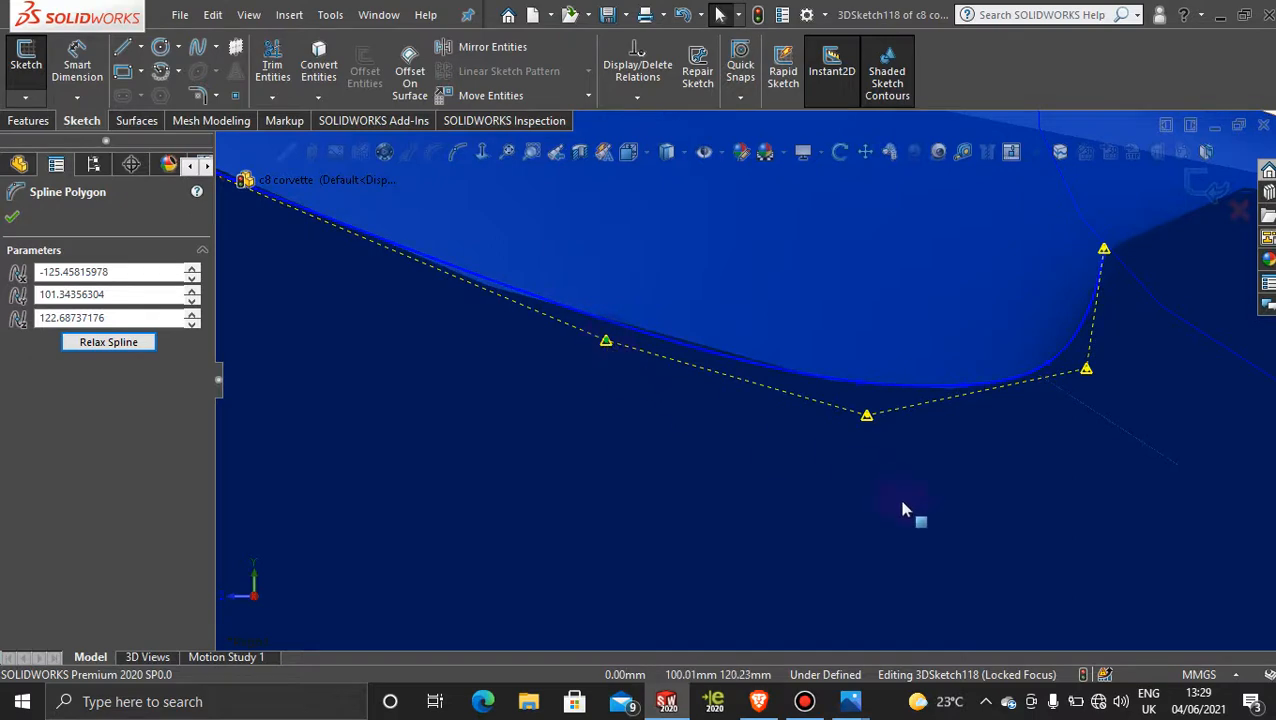
Set the Top view and move the spline's middle control points outward so the curve follows the fender's rear edge.
scroll(903, 502, "up", 10)
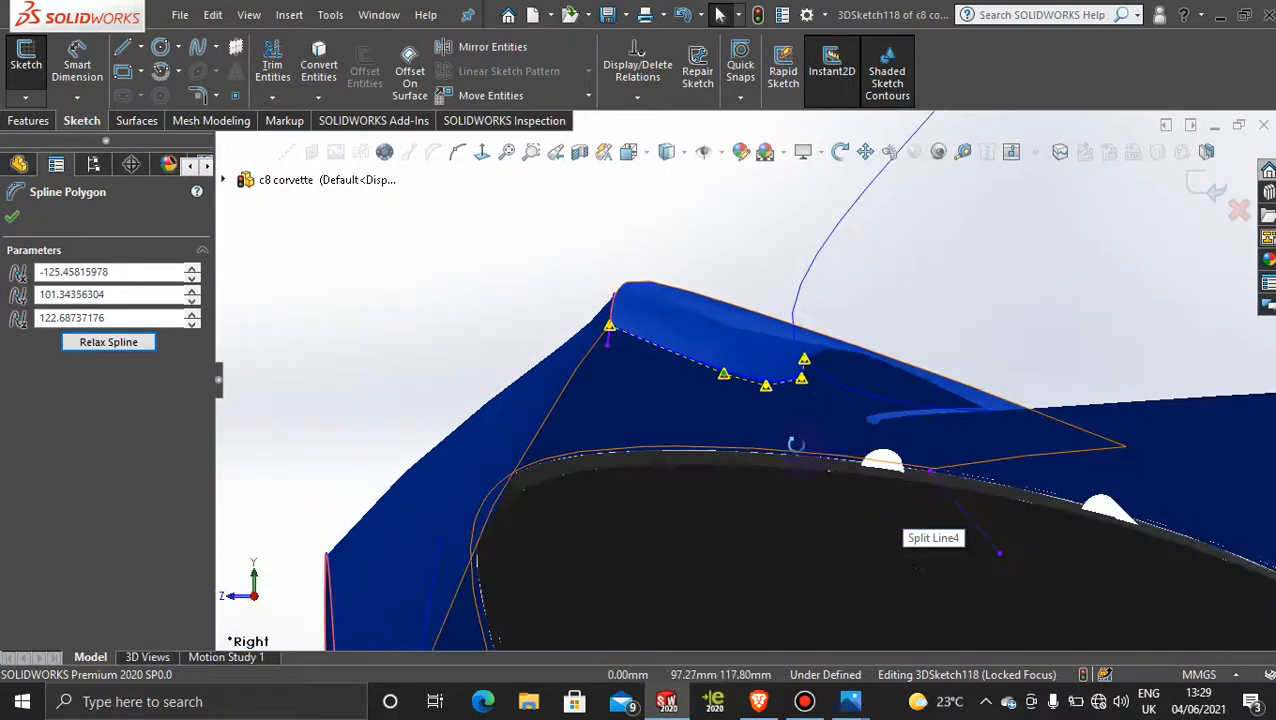
middle_click_drag(795, 444, 880, 540)
key("space")
left_click(583, 357)
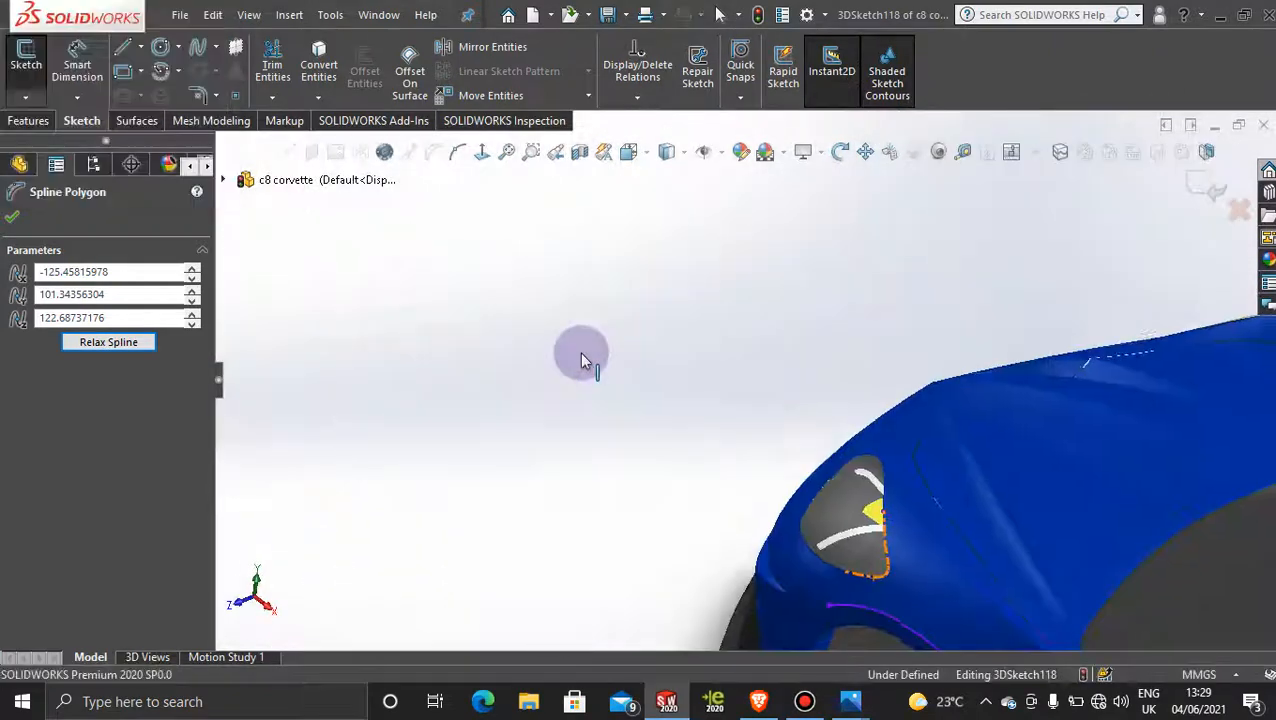
scroll(675, 407, "down", 8)
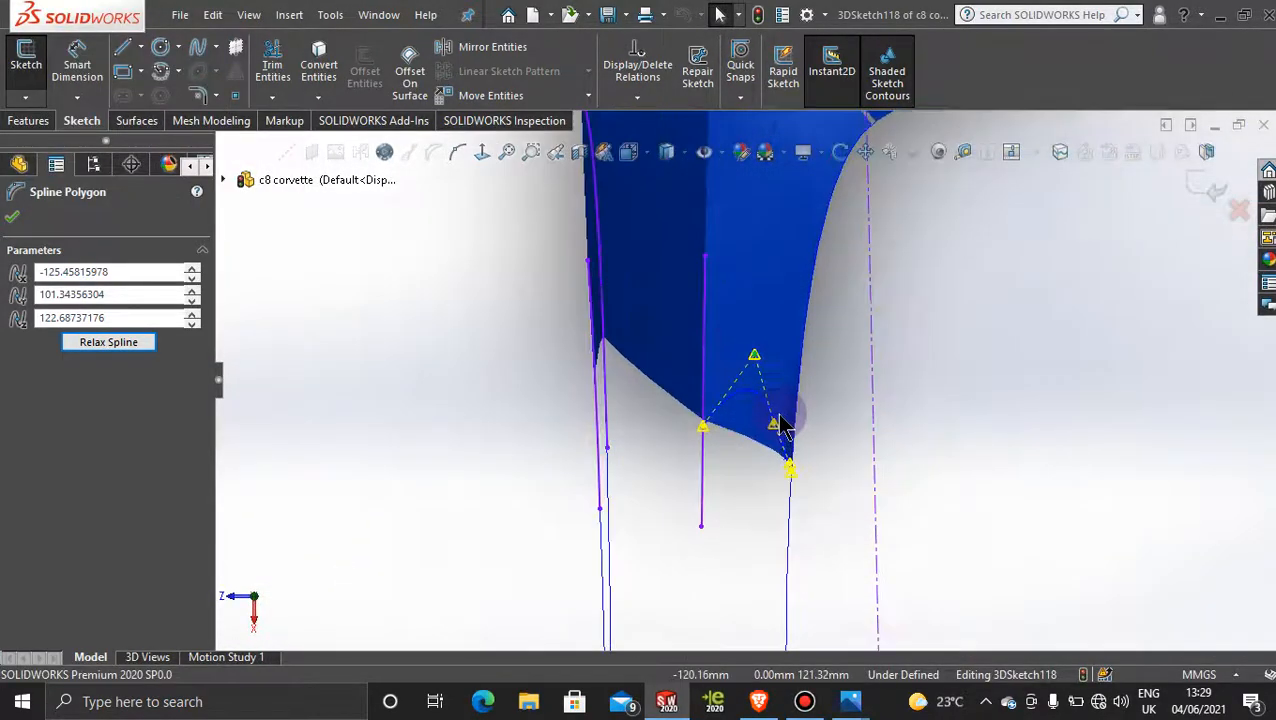
scroll(783, 425, "down", 3)
scroll(742, 338, "down", 2)
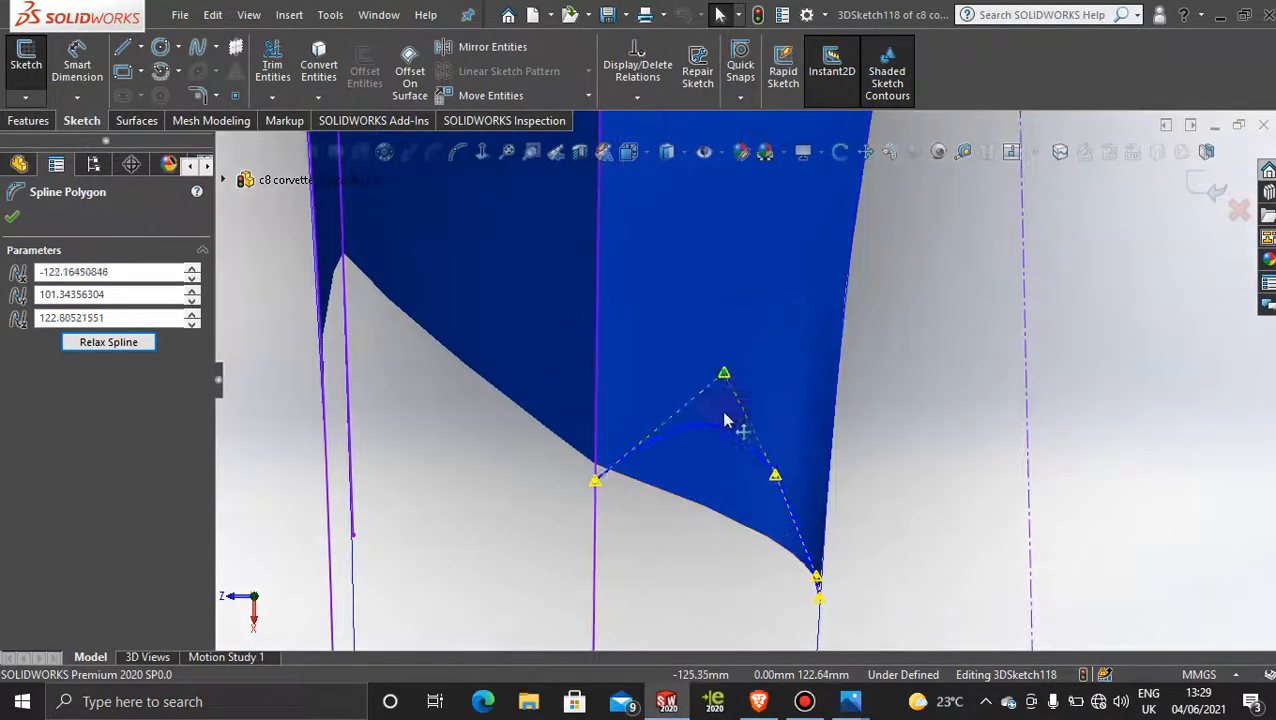
left_click_drag(727, 421, 698, 513)
scroll(803, 524, "down", 3)
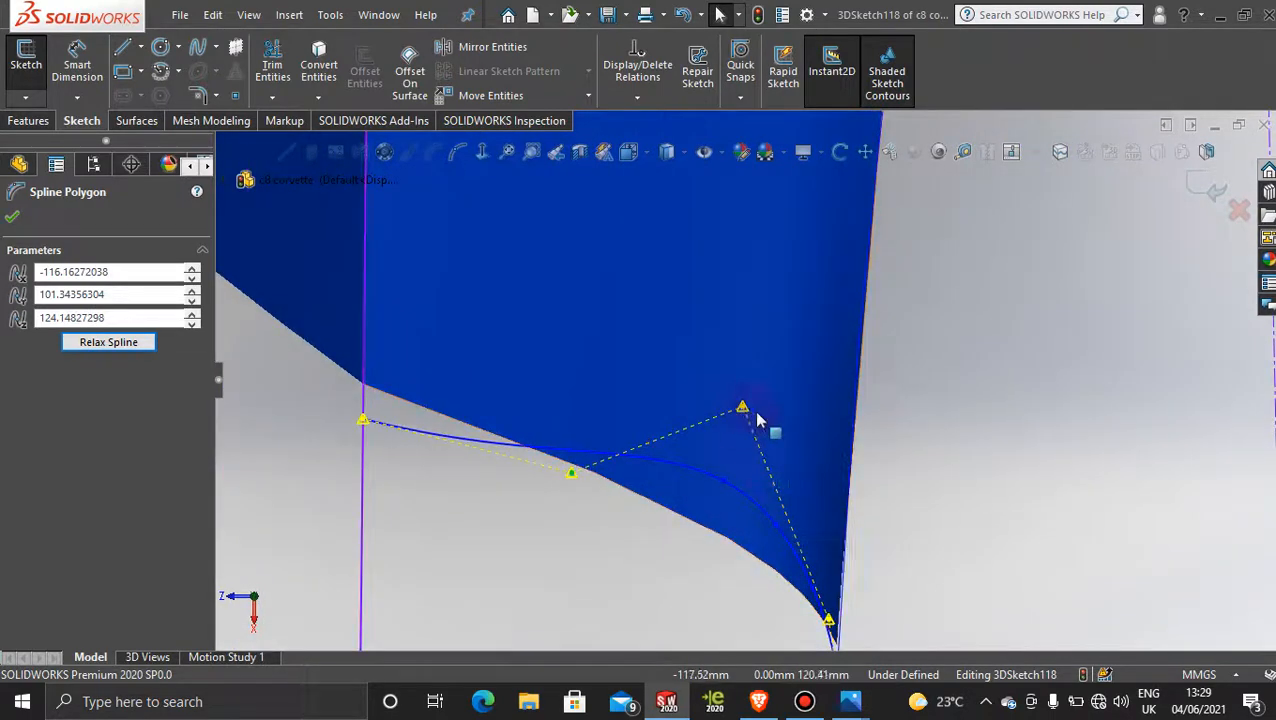
left_click_drag(757, 419, 716, 522)
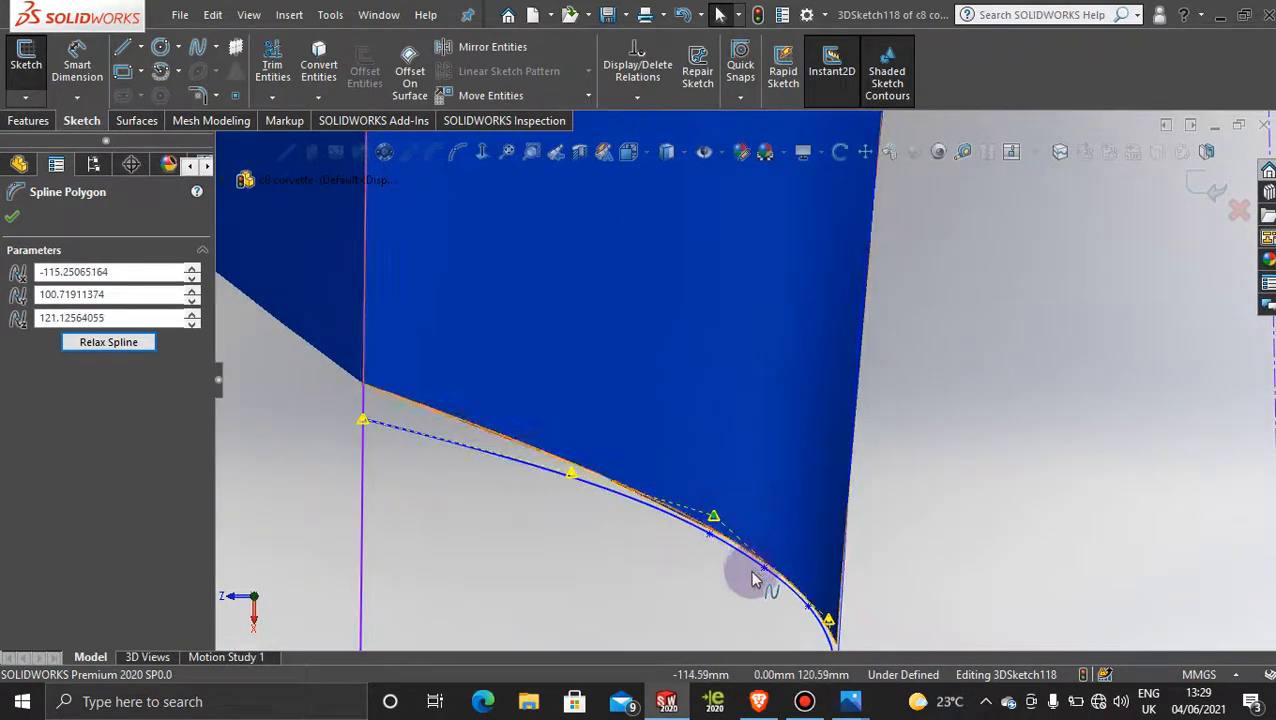
Refine the control points near the upper guide curve and pull the spline's upper endpoint closer to the fender corner in the Top view.
scroll(753, 495, "up", 3)
scroll(790, 528, "down", 5)
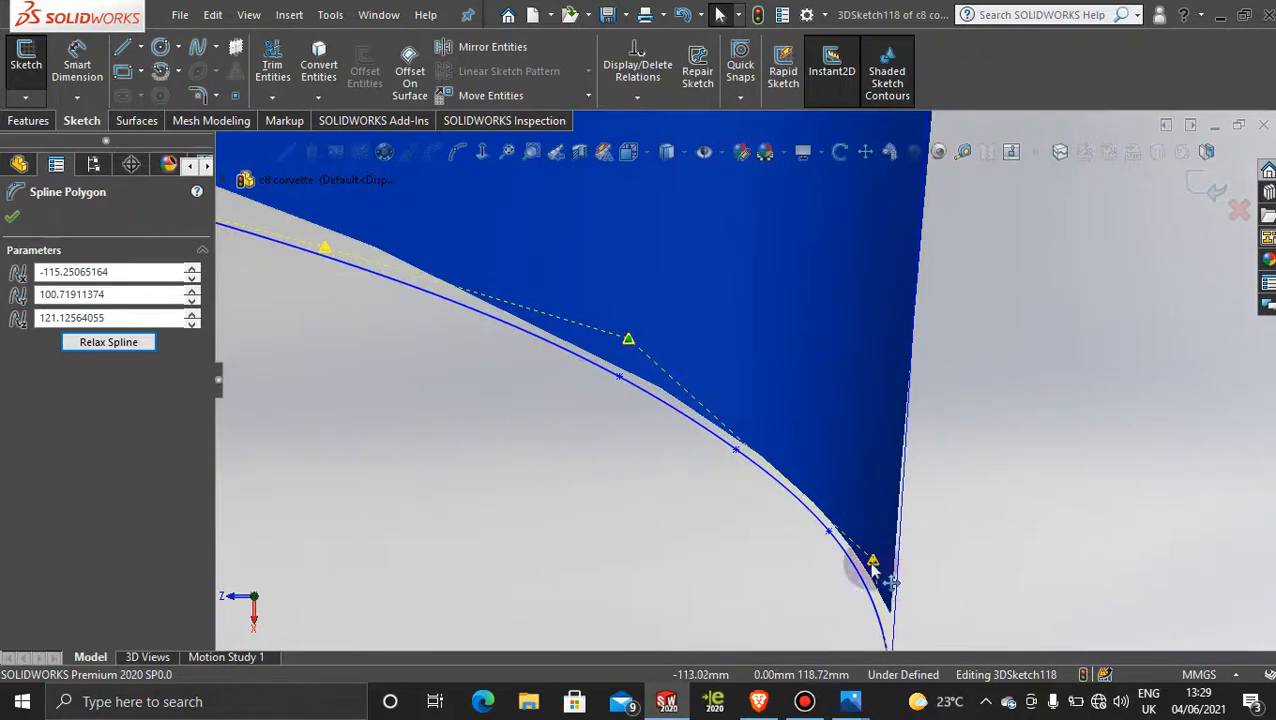
left_click_drag(873, 567, 863, 572)
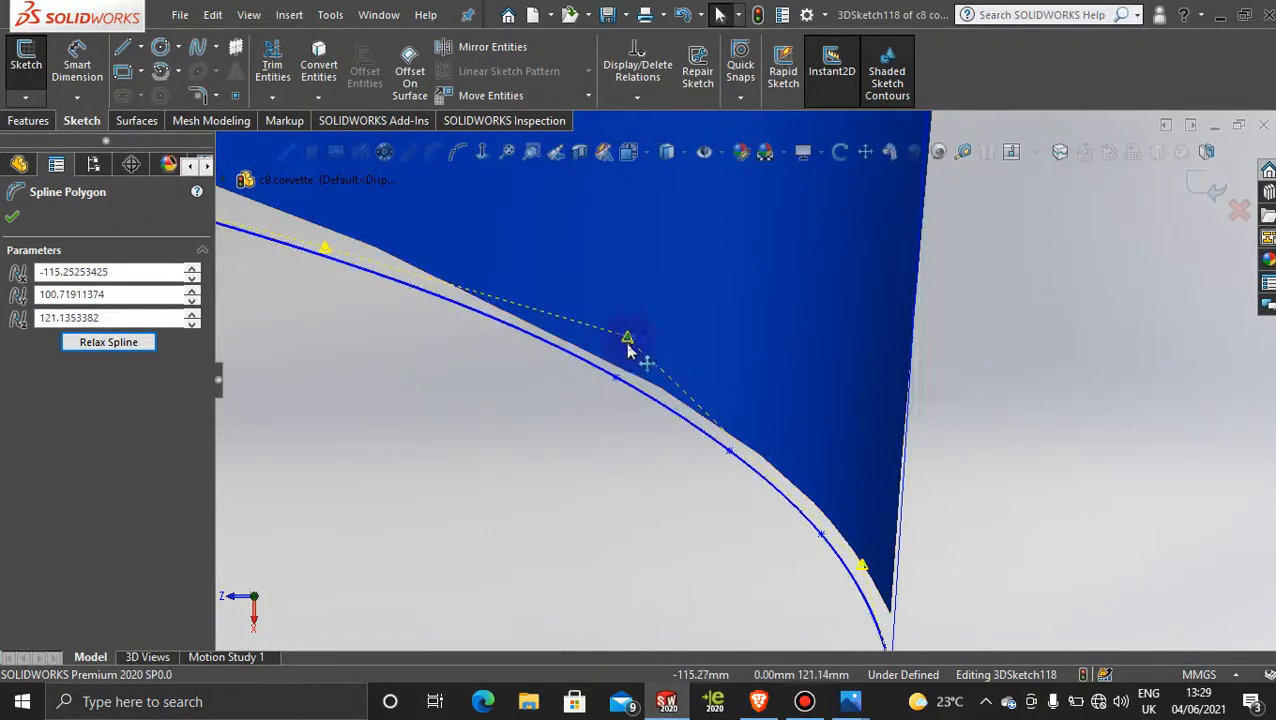
left_click_drag(628, 352, 612, 368)
middle_click_drag(784, 528, 808, 625)
left_click_drag(787, 632, 797, 584)
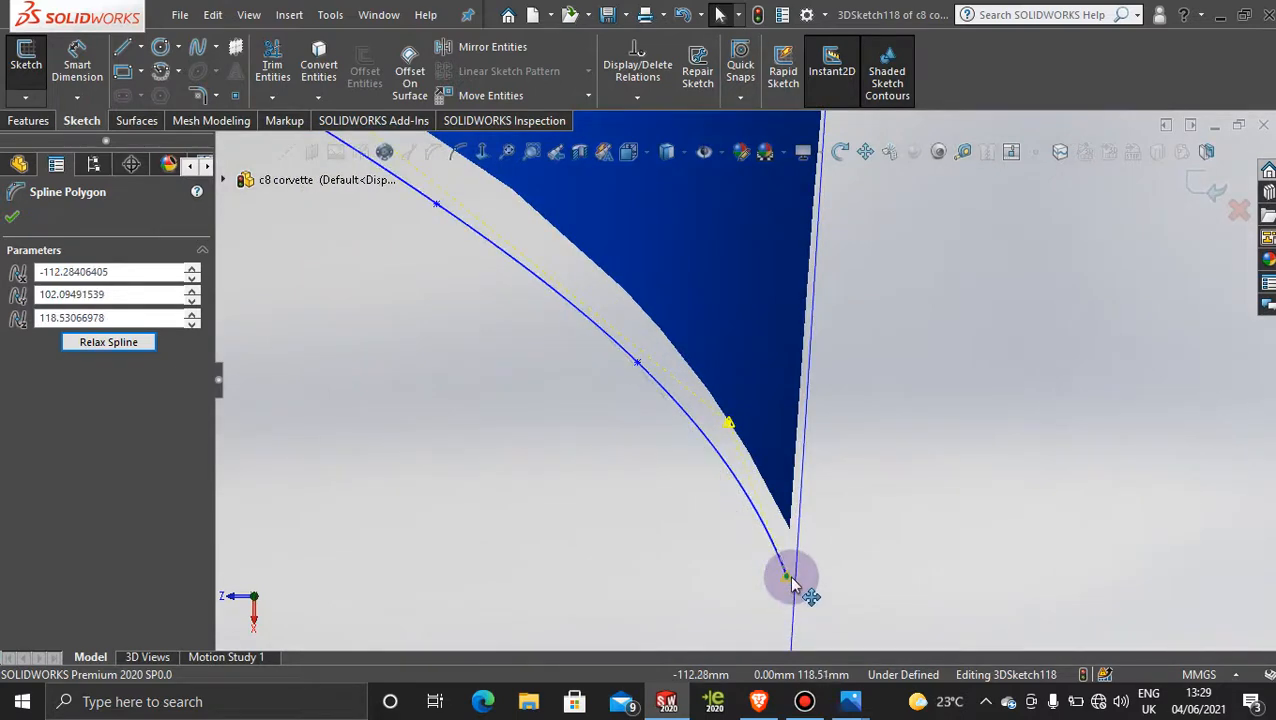
middle_click_drag(555, 433, 562, 304)
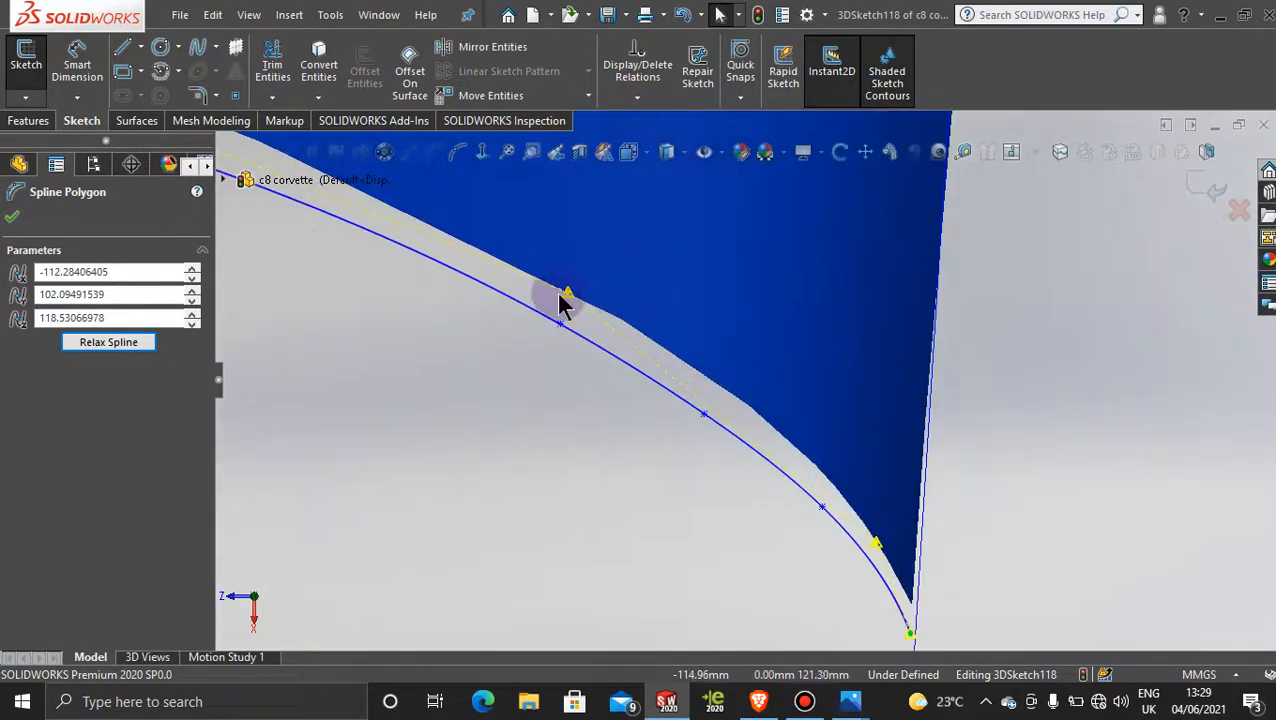
left_click_drag(570, 296, 618, 305)
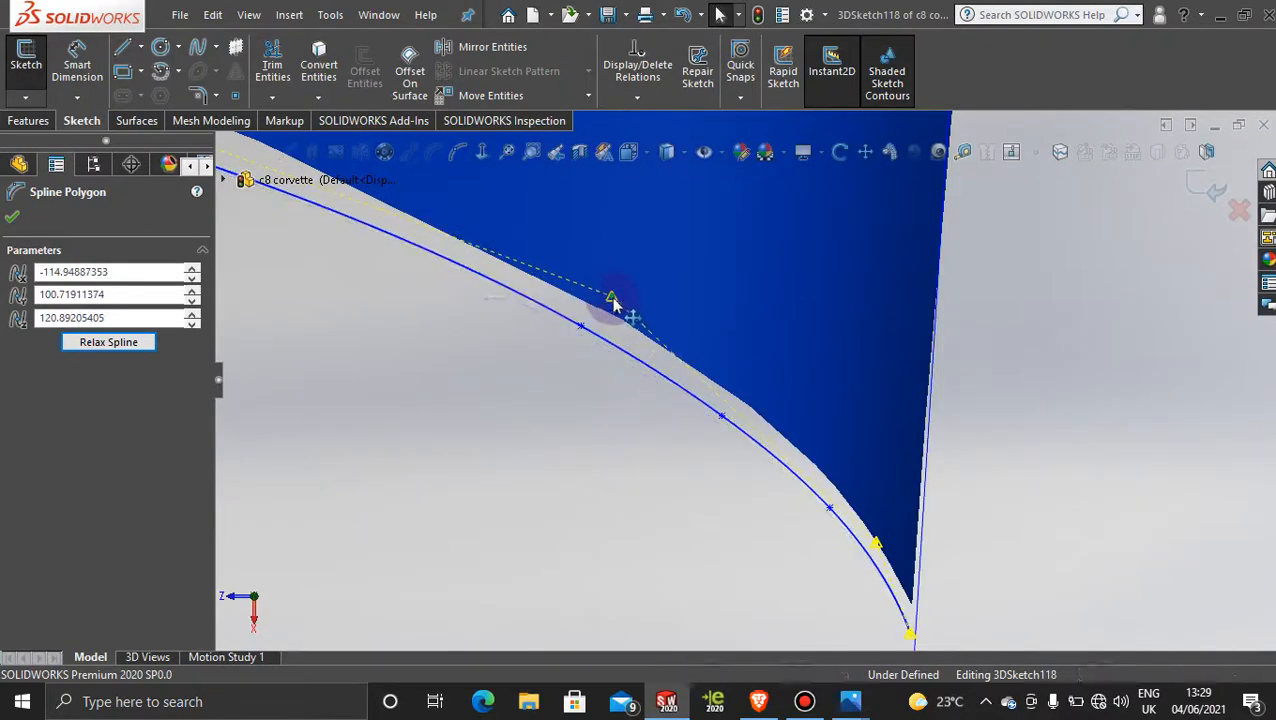
Move the spline's endpoint along the crease line closer to the fender's rear edge.
middle_click_drag(618, 305, 561, 313)
scroll(700, 395, "down", 3)
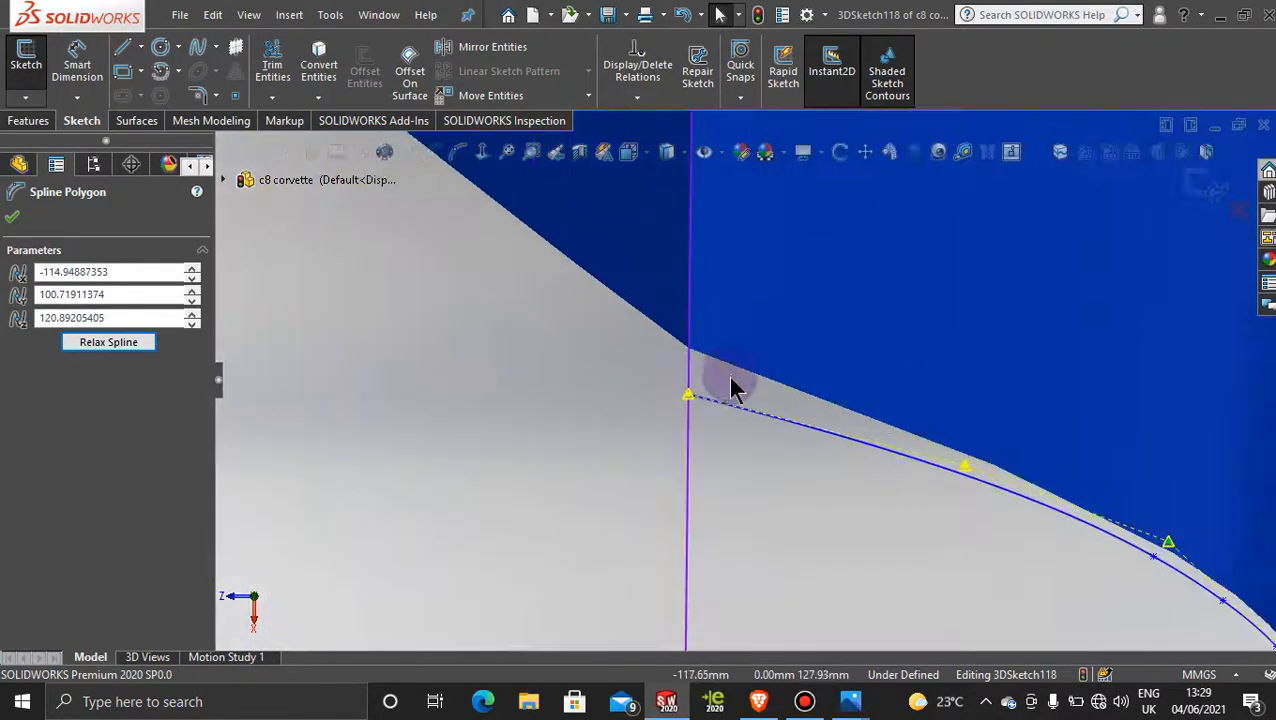
left_click_drag(688, 405, 680, 397)
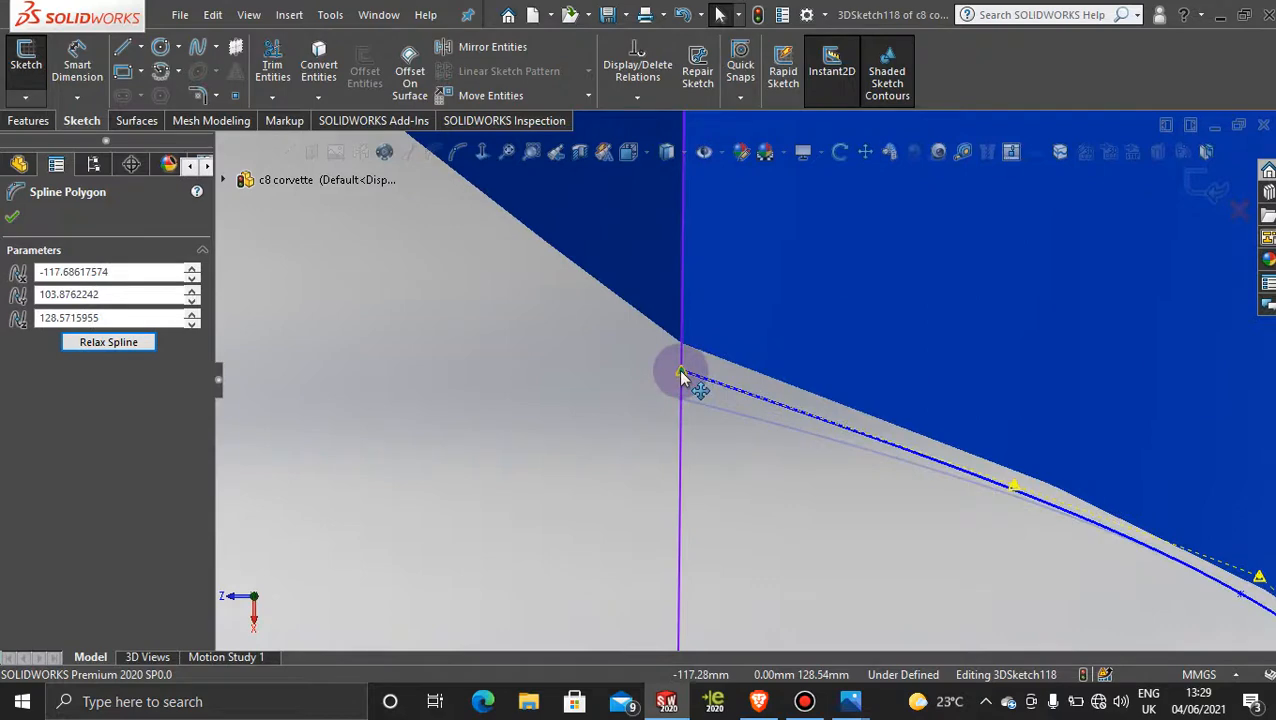
scroll(872, 450, "up", 4)
scroll(1013, 493, "down", 2)
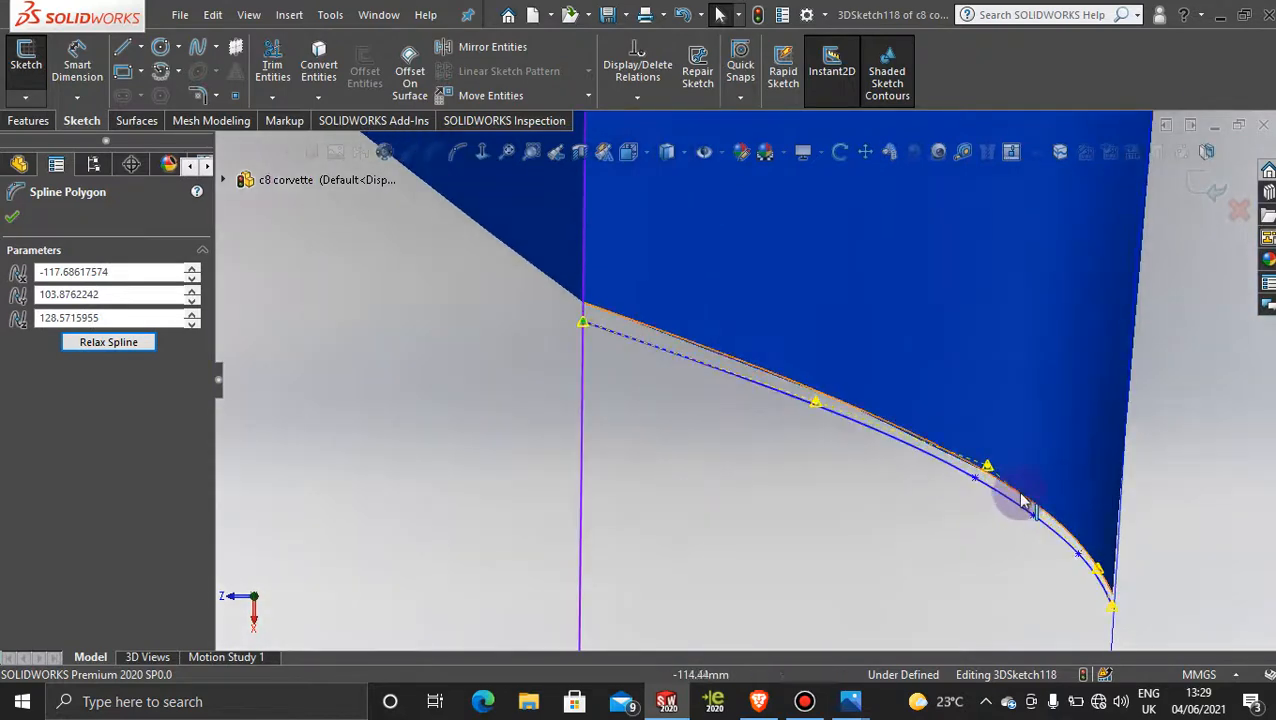
Shift the middle control point and the one beside the upper endpoint so the spline runs evenly alongside the fender edge.
scroll(1037, 518, "up", 3)
scroll(746, 470, "down", 3)
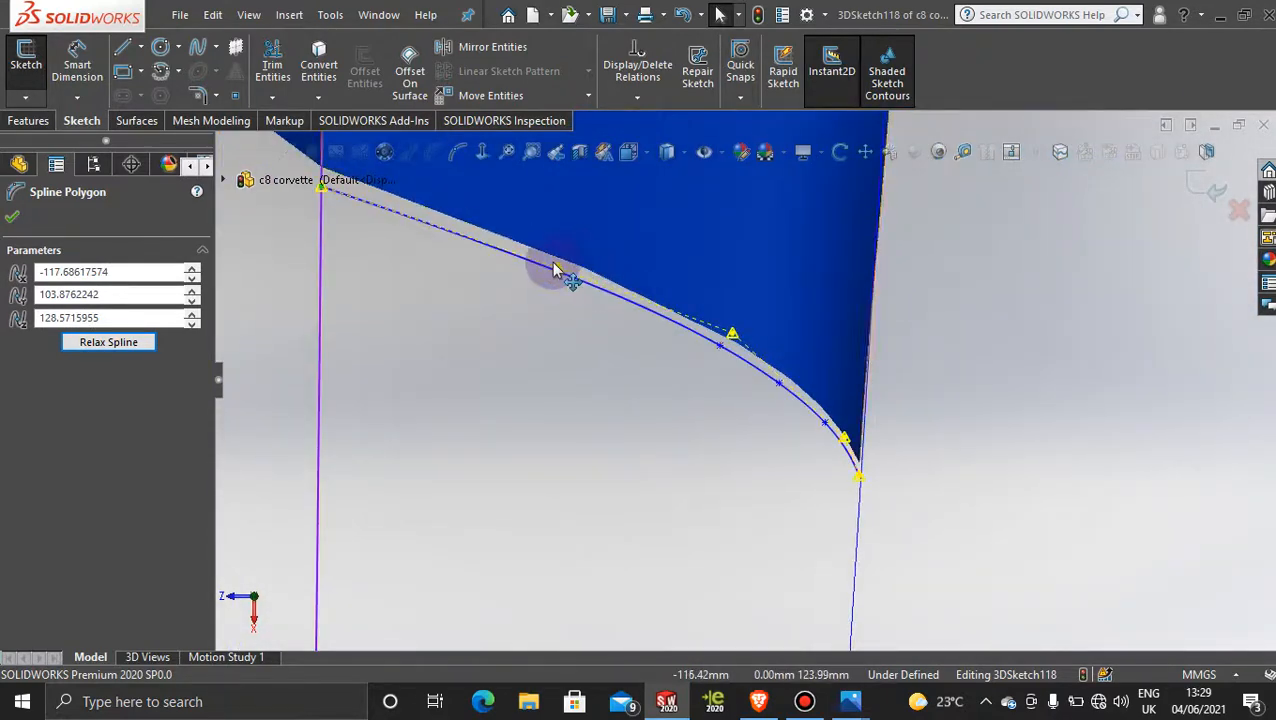
scroll(560, 272, "down", 1)
left_click_drag(780, 357, 728, 331)
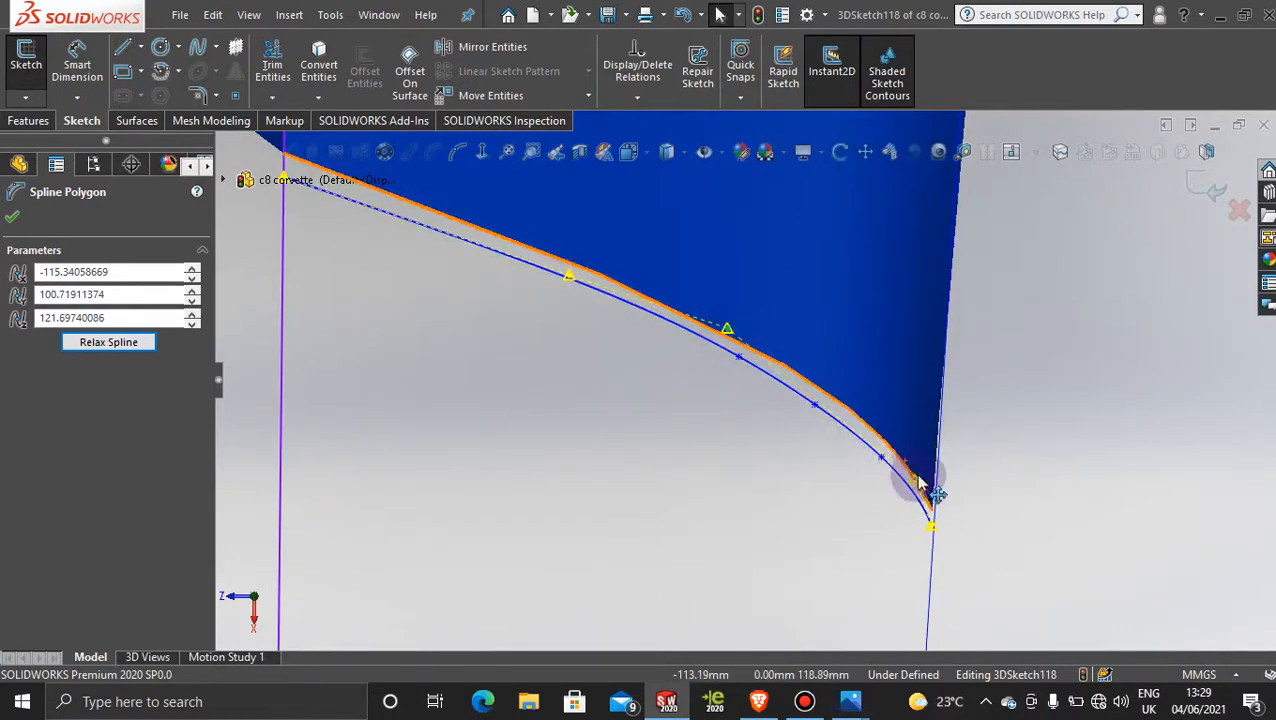
left_click_drag(920, 485, 895, 458)
scroll(359, 250, "up", 3)
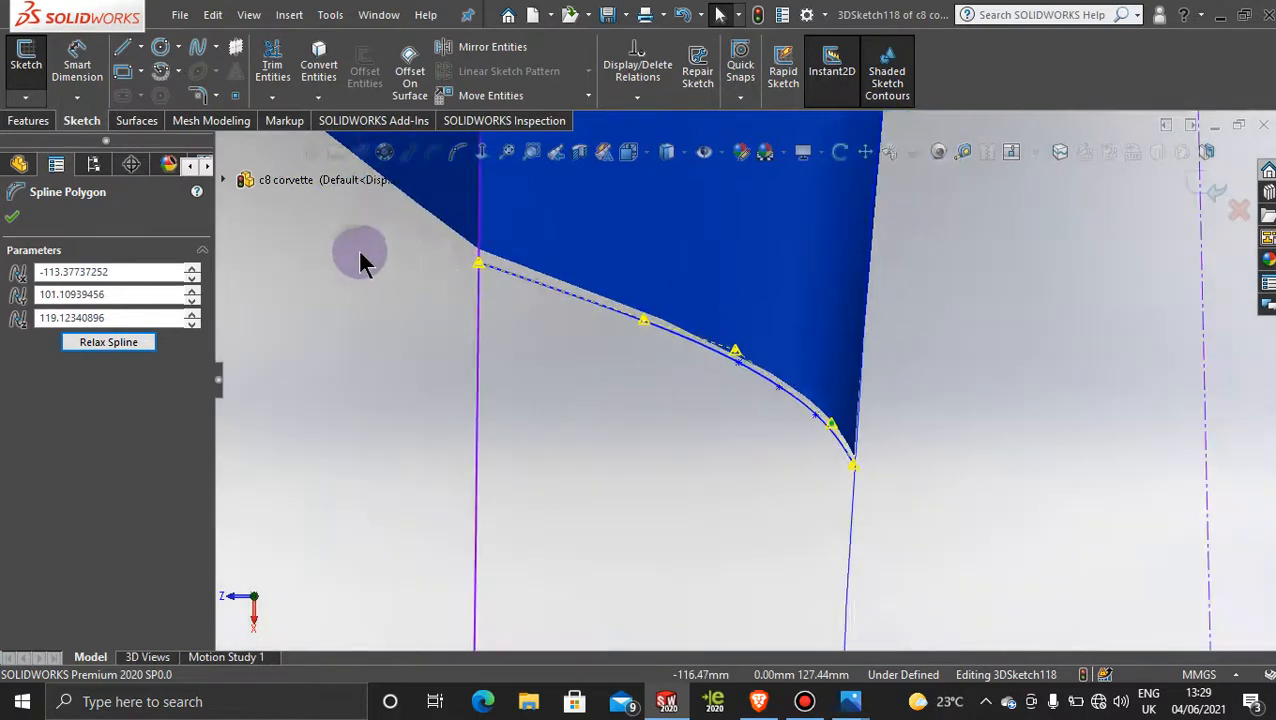
Bring the crease-line endpoint still nearer the fender edge and nudge the adjacent control point to keep the gap even.
scroll(420, 245, "down", 5)
left_click_drag(579, 323, 580, 313)
scroll(835, 496, "up", 2)
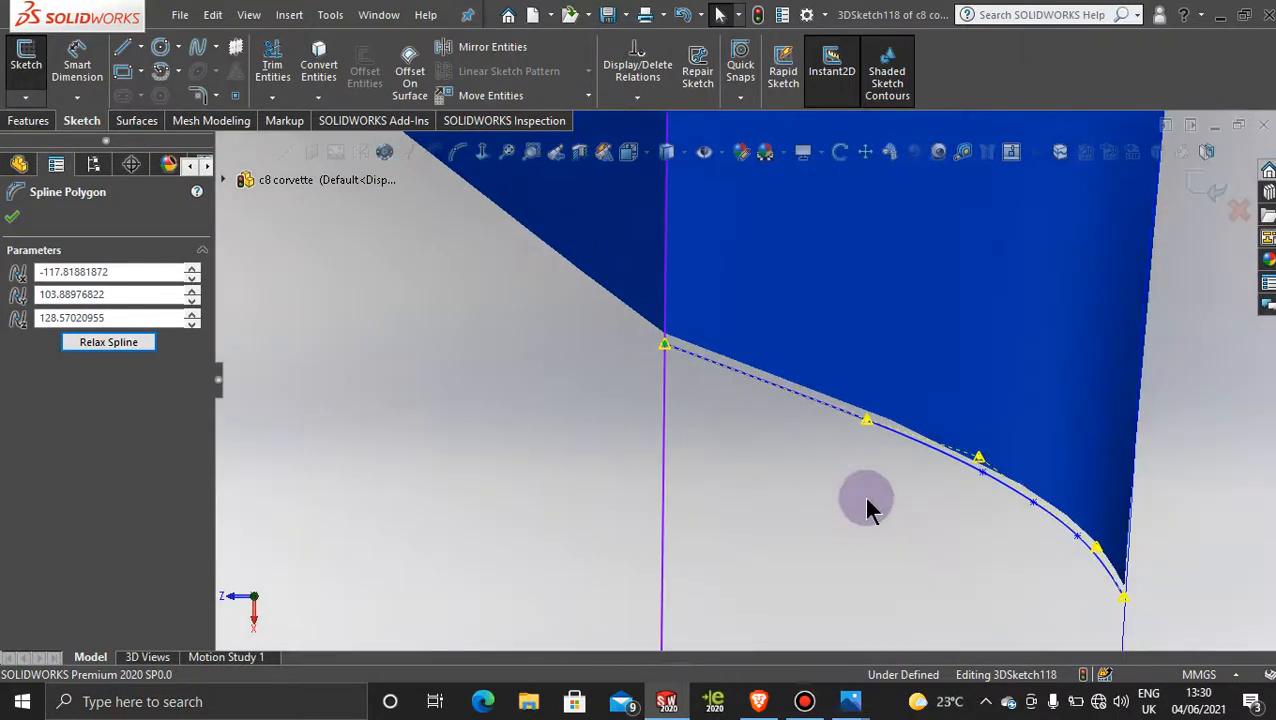
scroll(876, 462, "down", 3)
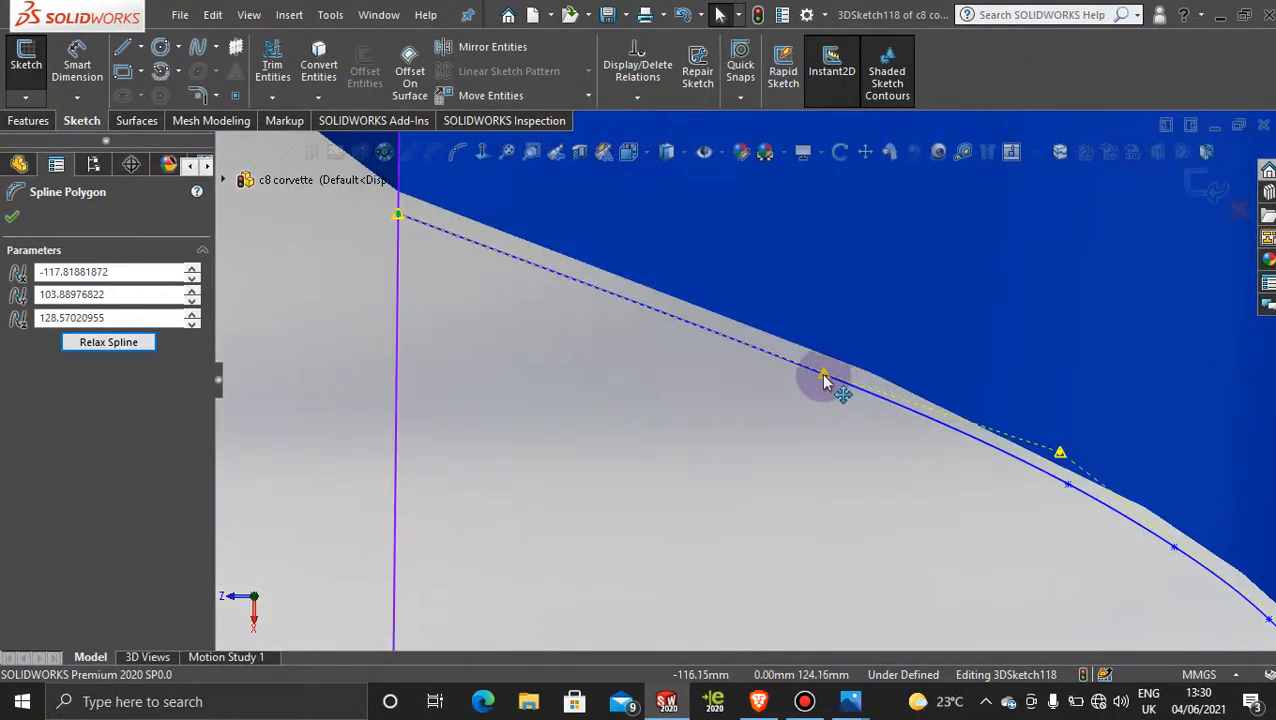
left_click_drag(824, 381, 823, 379)
scroll(824, 440, "up", 4)
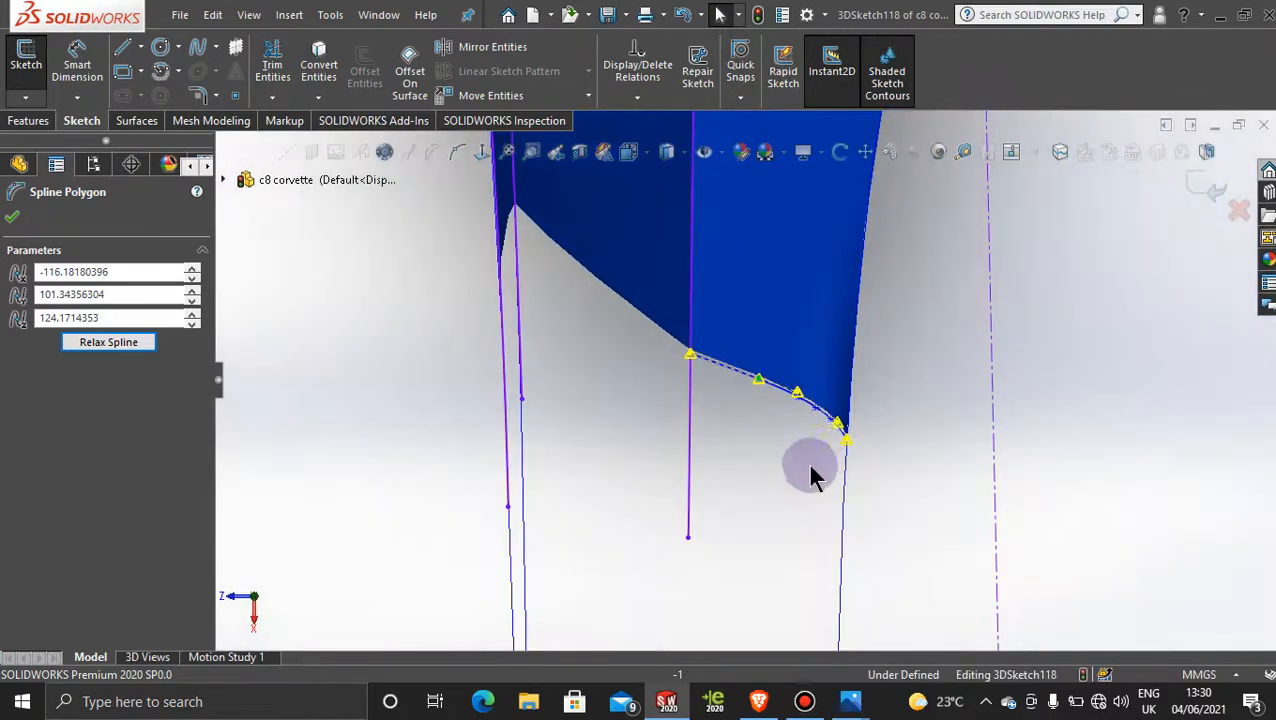
Set the Front view and move the three inner control points so the spline matches the fender edge's curved dip.
middle_click_drag(810, 475, 935, 364)
scroll(790, 470, "up", 4)
key("space")
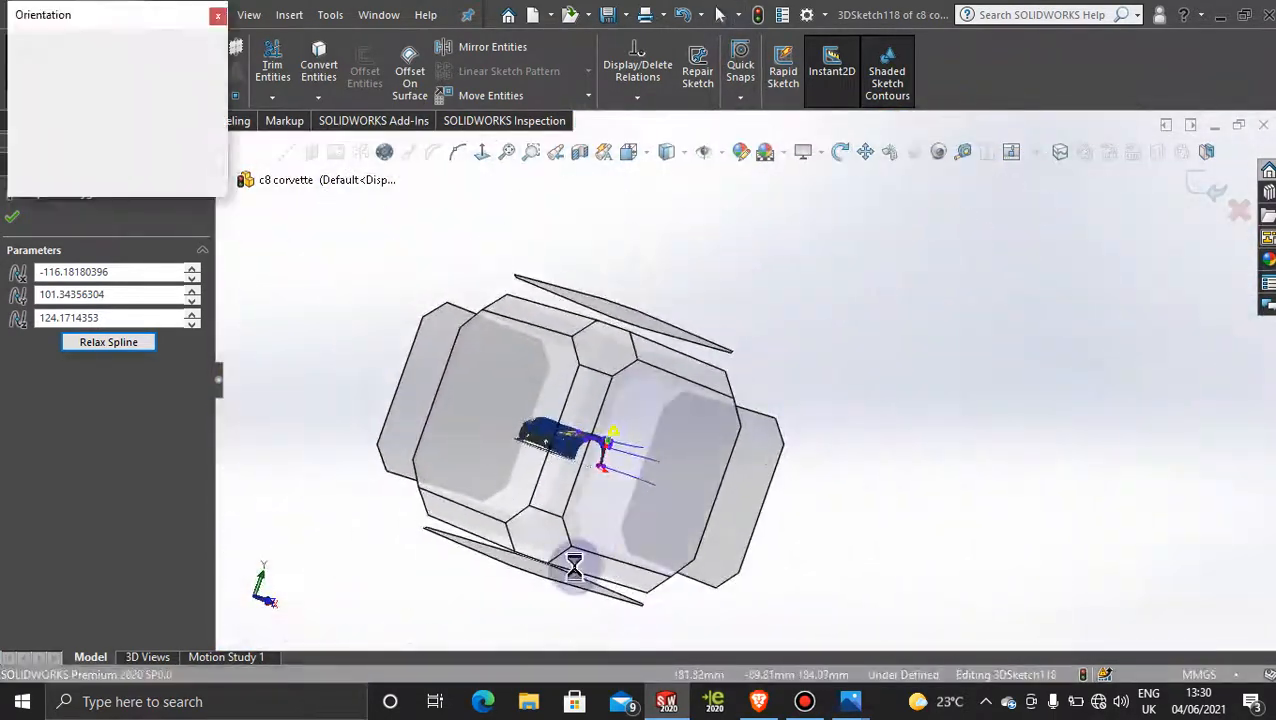
left_click(650, 506)
scroll(845, 380, "down", 2)
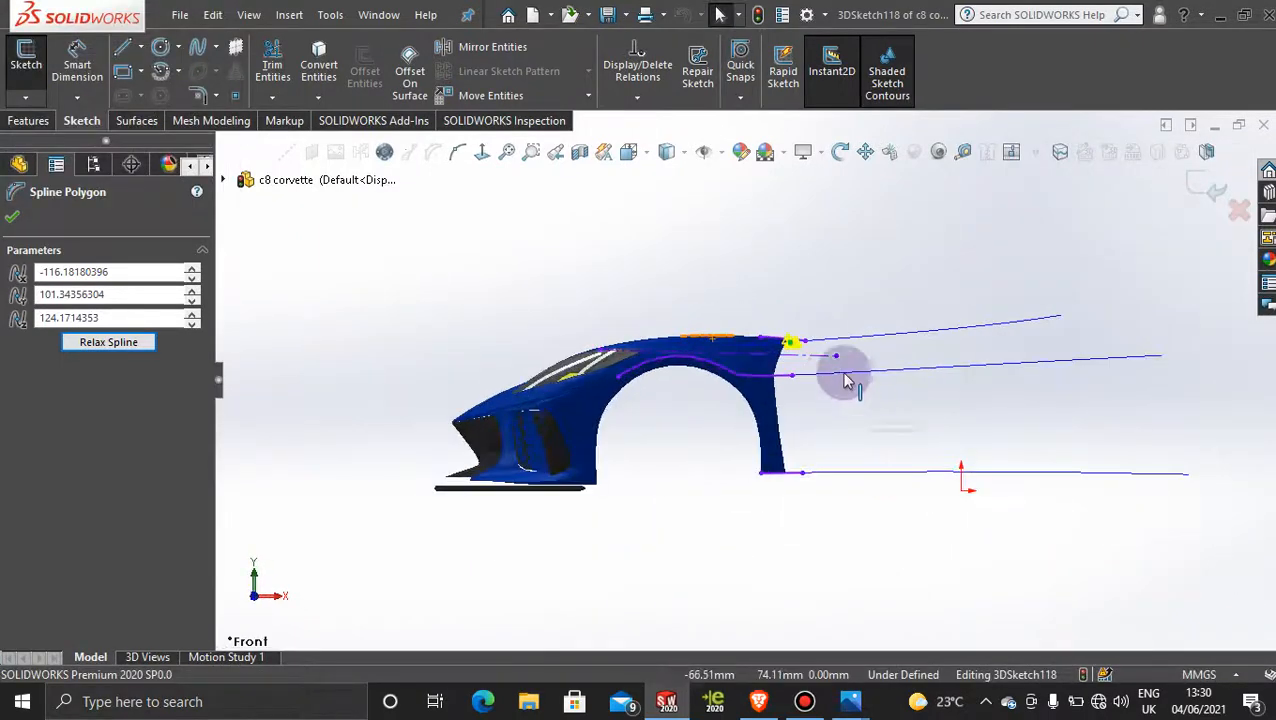
scroll(845, 380, "down", 8)
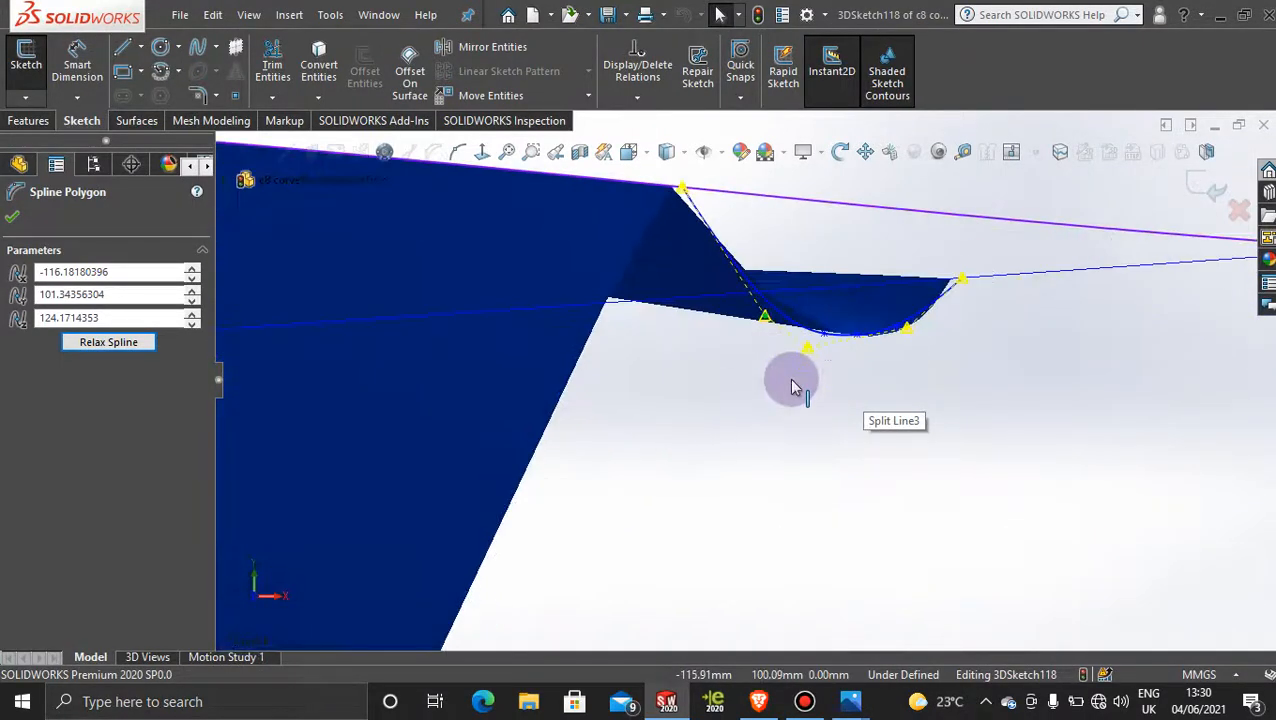
scroll(863, 345, "down", 2)
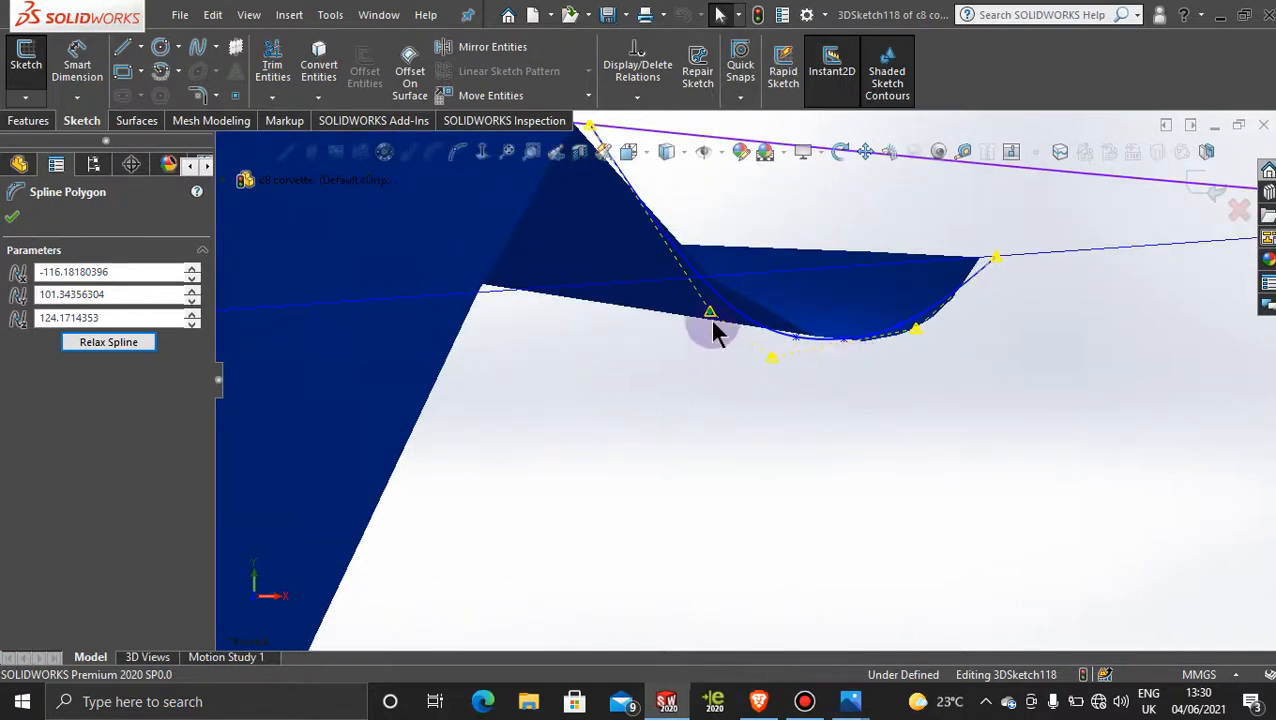
scroll(712, 320, "up", 3)
scroll(712, 322, "down", 4)
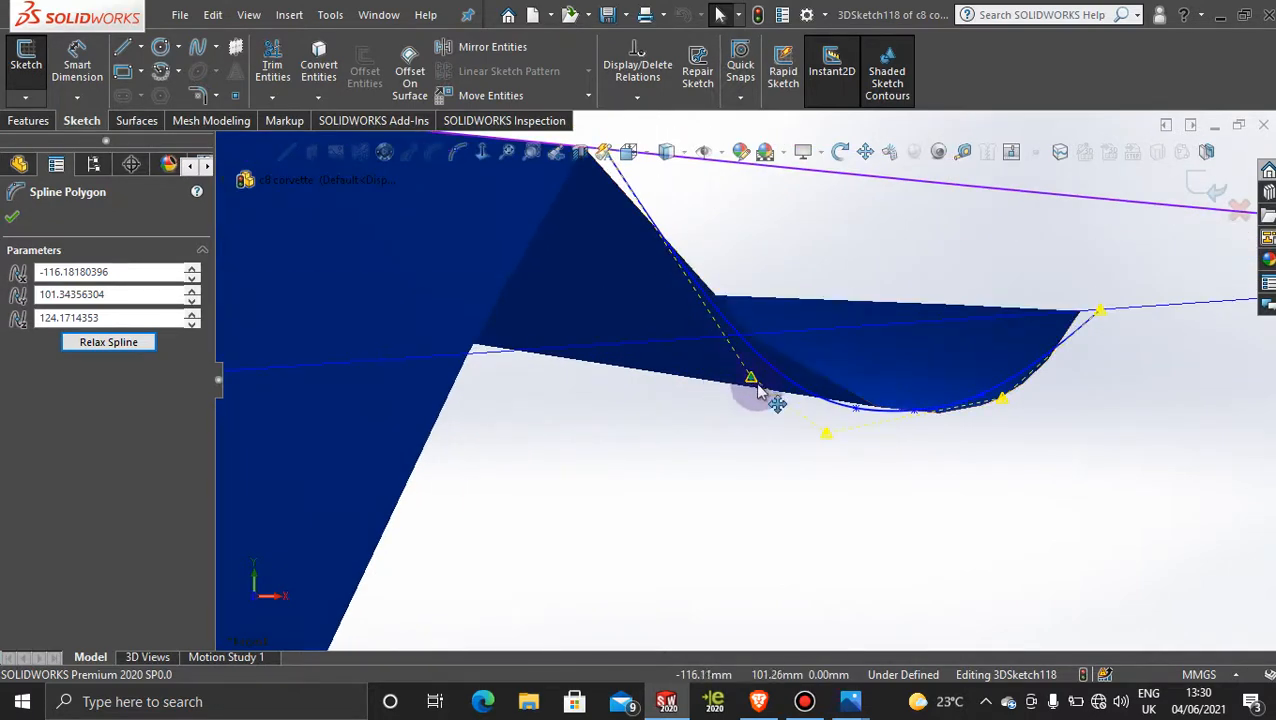
left_click_drag(752, 383, 763, 370)
left_click_drag(826, 433, 857, 428)
left_click_drag(1002, 401, 1015, 414)
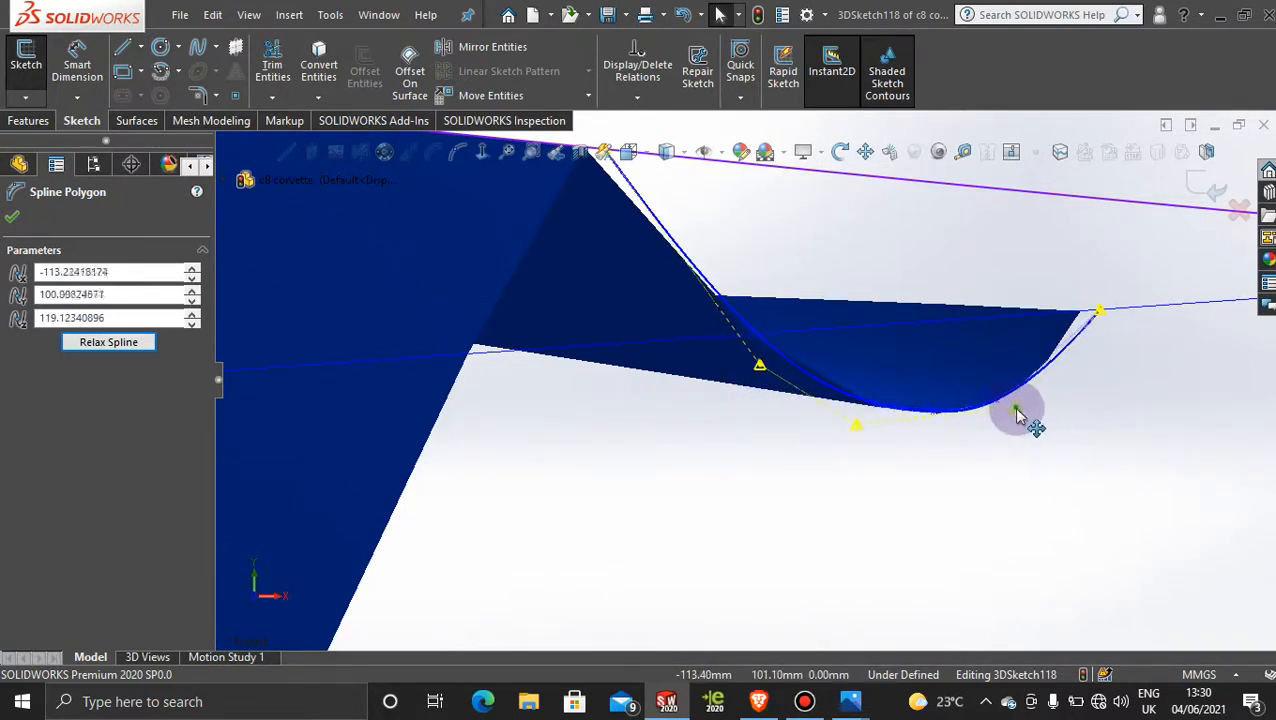
Return to the Top view and adjust the spline's middle control point to follow the fender's rear edge.
key("z")
middle_click_drag(861, 410, 834, 463)
scroll(834, 463, "up", 10)
key("space")
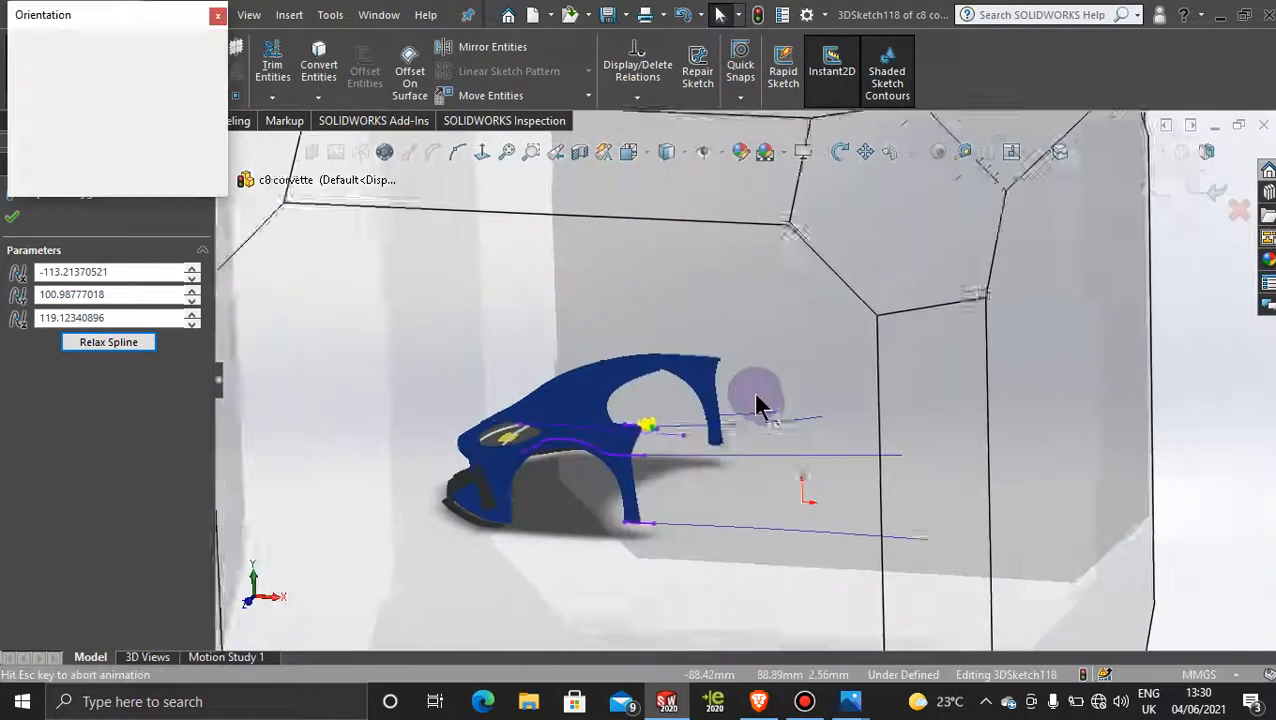
left_click(587, 330)
scroll(737, 515, "down", 12)
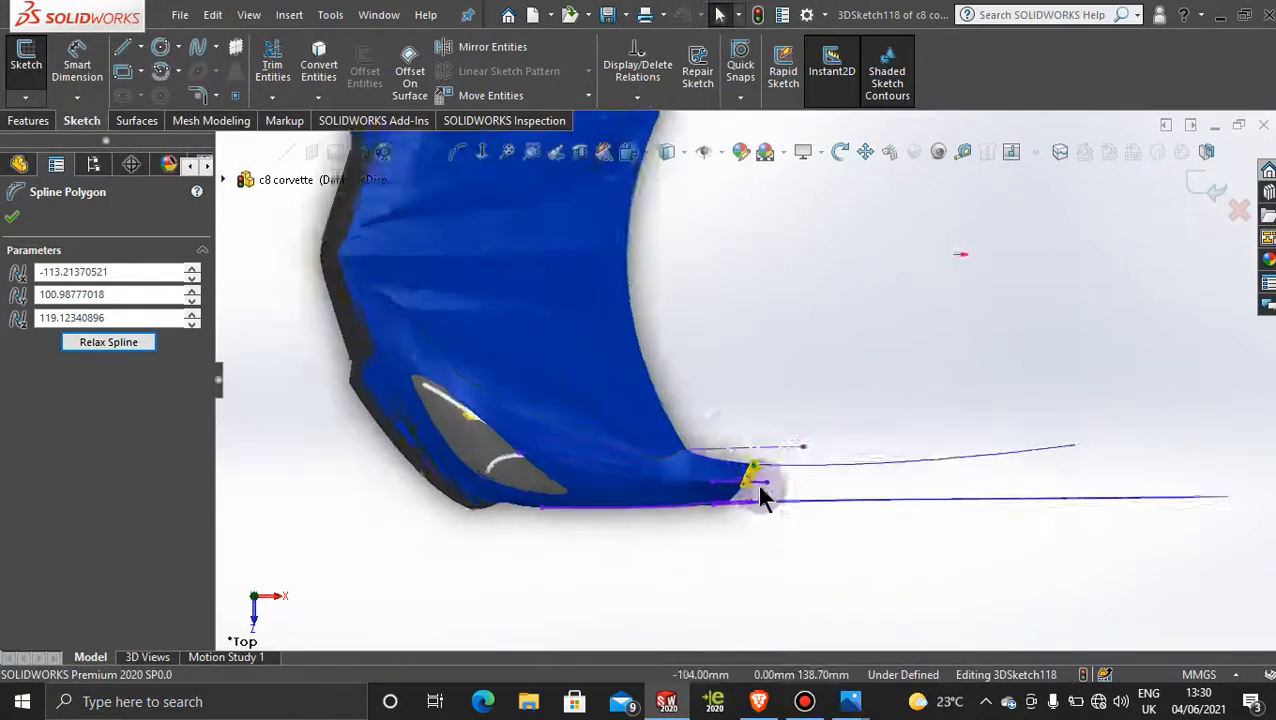
scroll(947, 425, "down", 1)
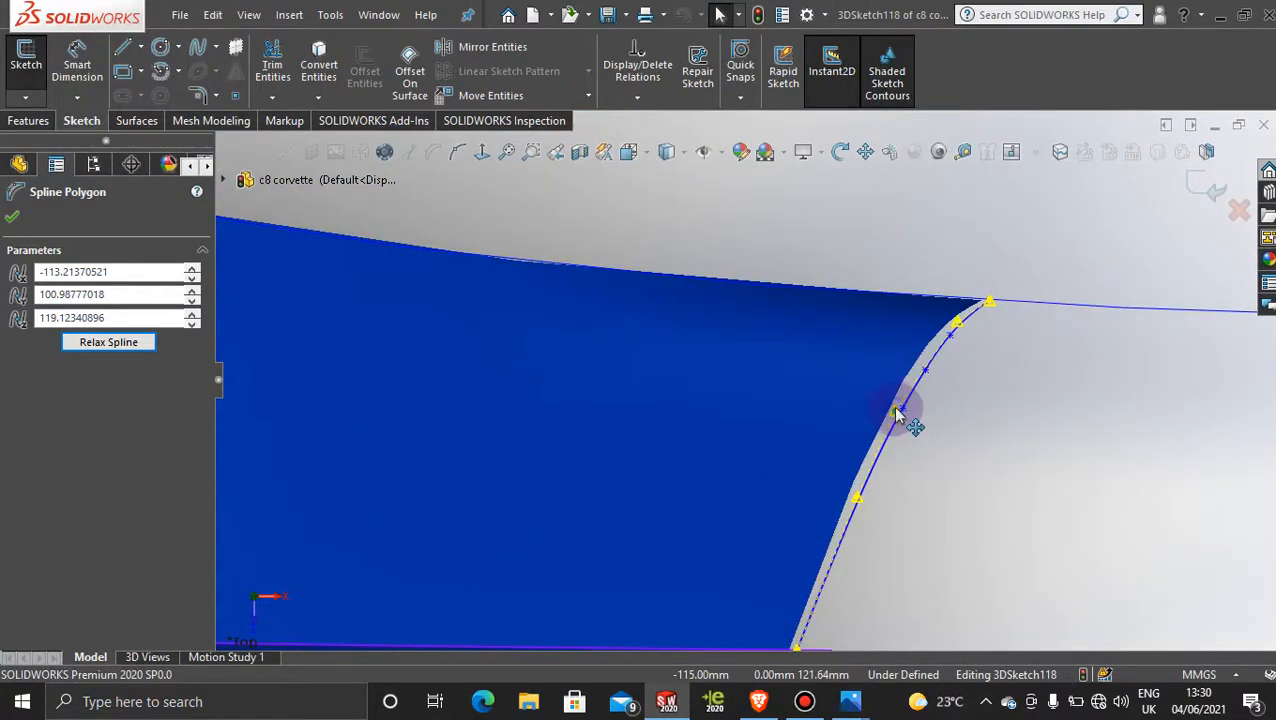
left_click(897, 415)
scroll(933, 500, "up", 5)
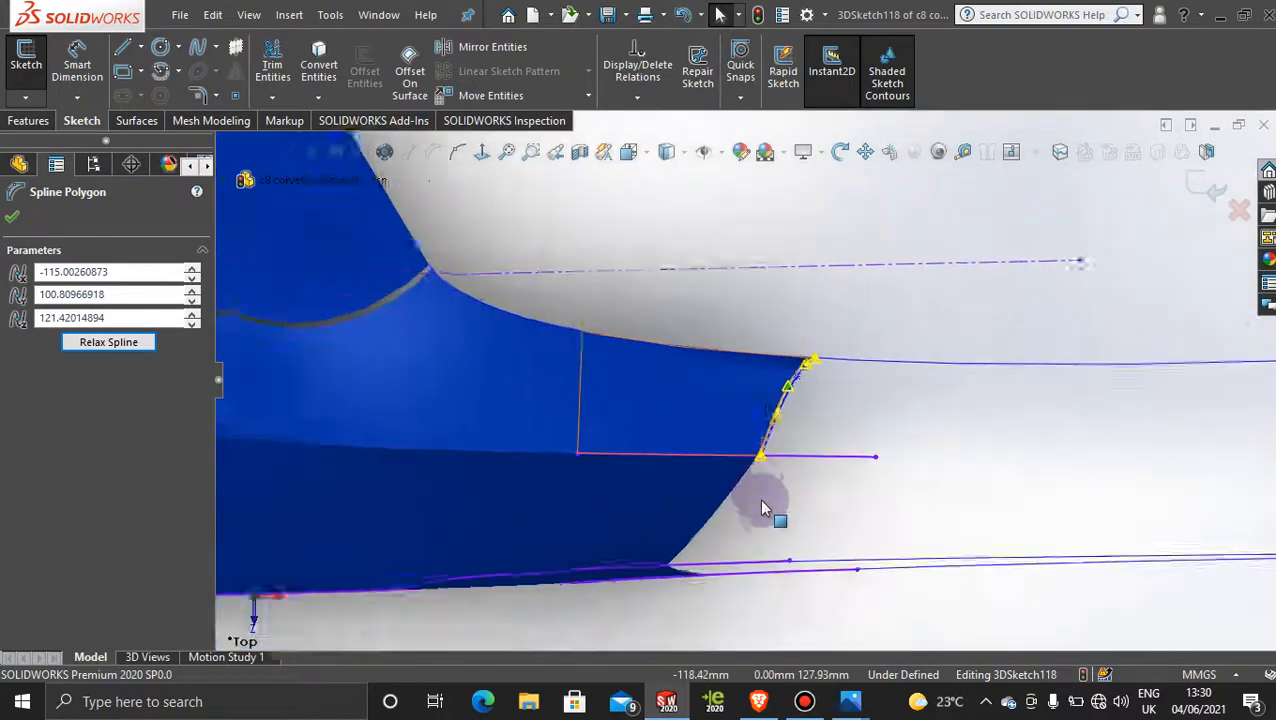
Set the Right view and adjust the inner control points so the spline's rounded bend and lower stretch follow the fender edge.
scroll(759, 498, "up", 3)
key("space")
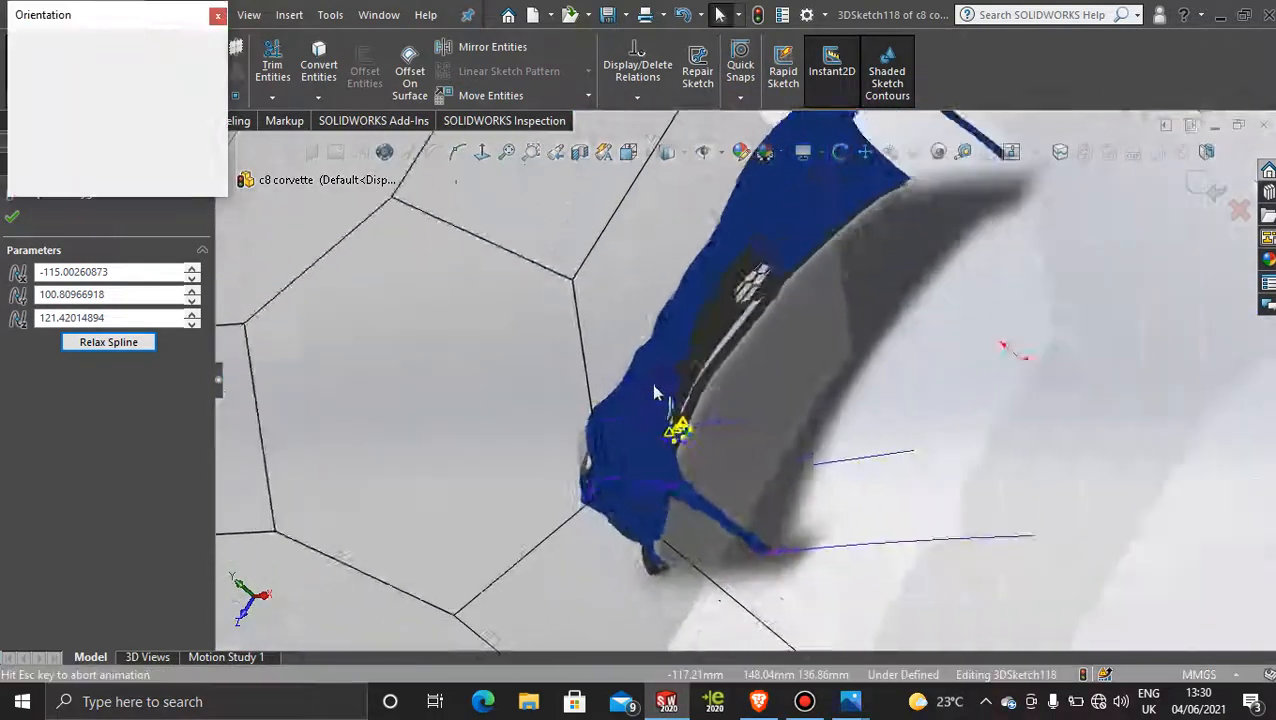
left_click(660, 435)
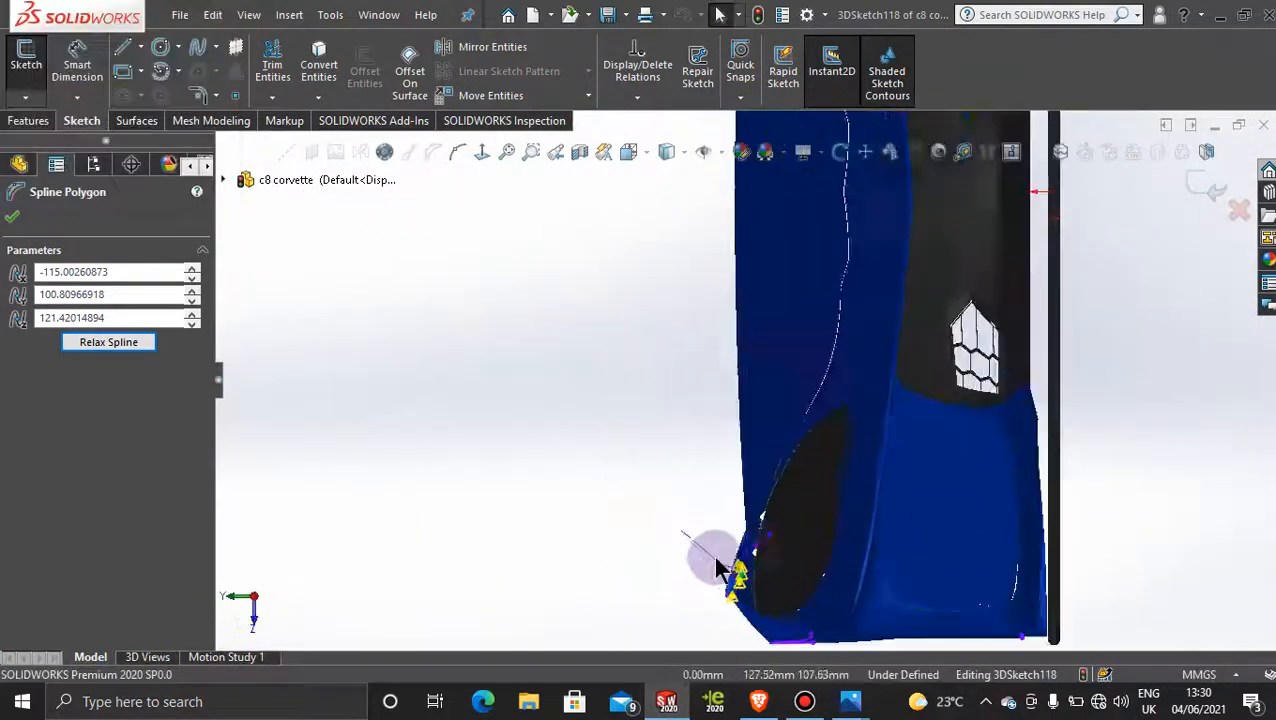
scroll(716, 560, "down", 5)
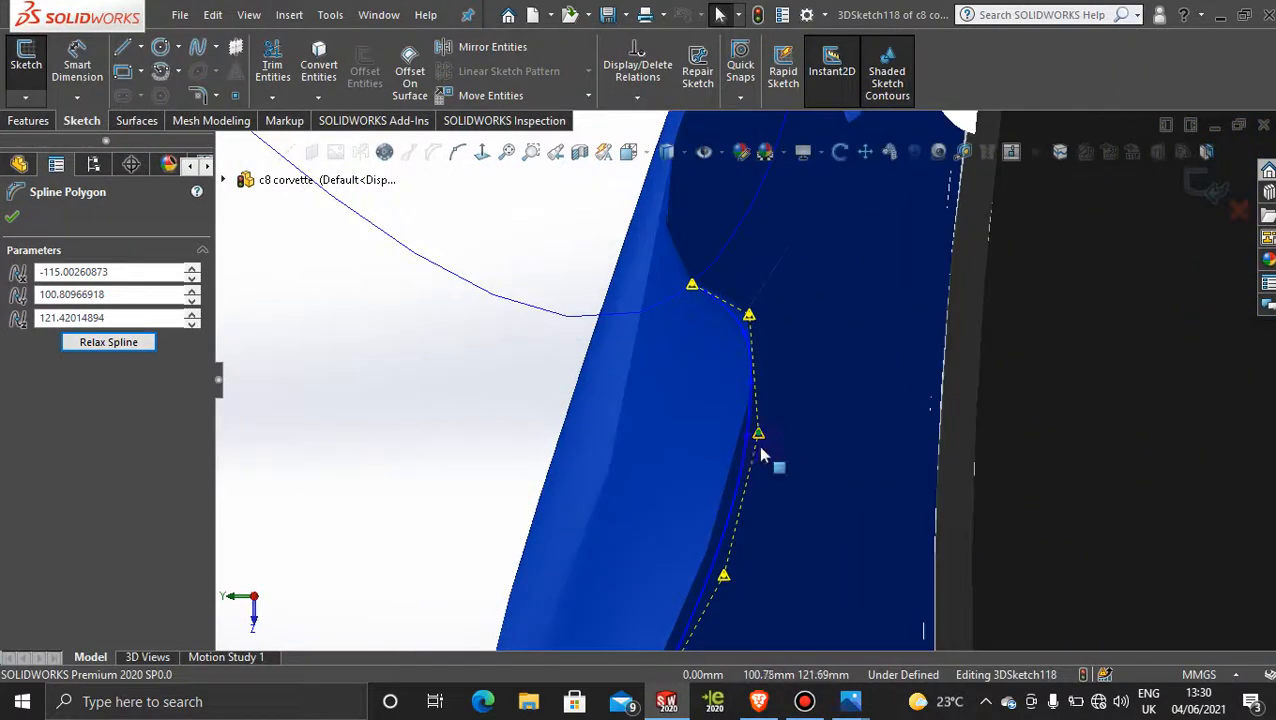
middle_click_drag(760, 455, 800, 285)
left_click_drag(783, 262, 791, 226)
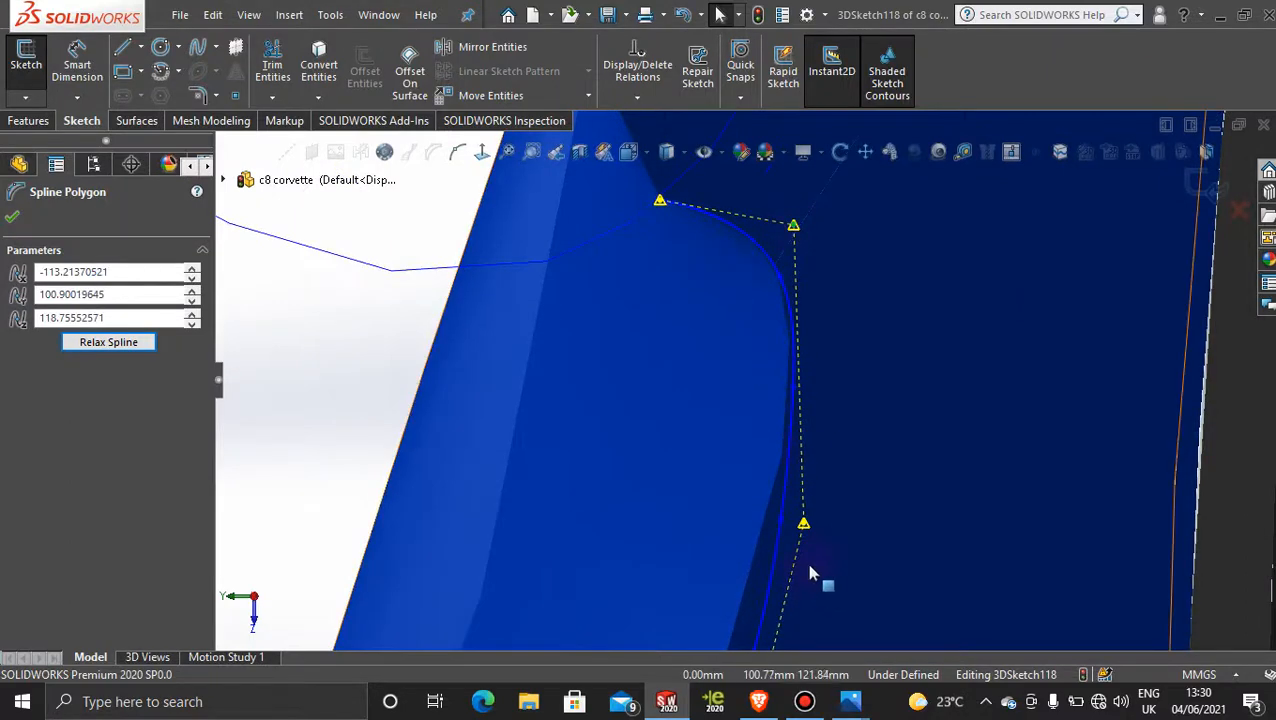
scroll(810, 573, "up", 4)
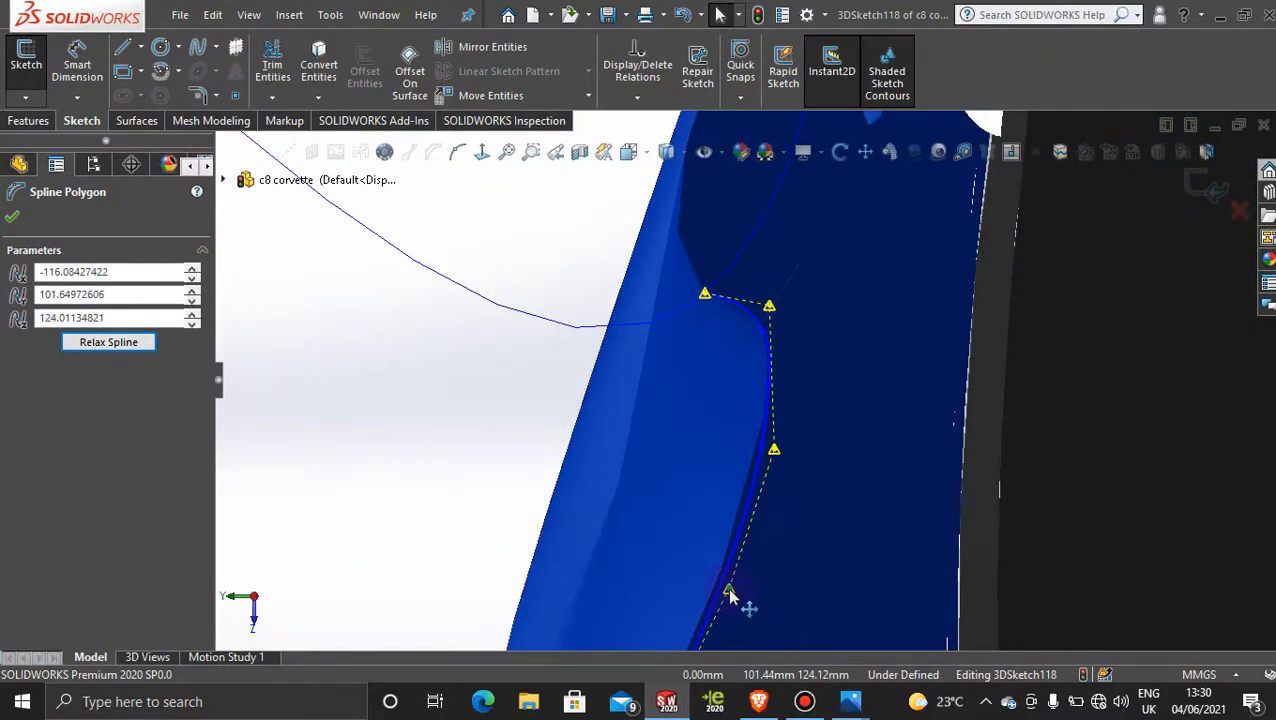
Inspect the spline's fit against the fender's rear edge from several angles, including the Top view.
scroll(745, 590, "up", 5)
scroll(730, 540, "down", 3)
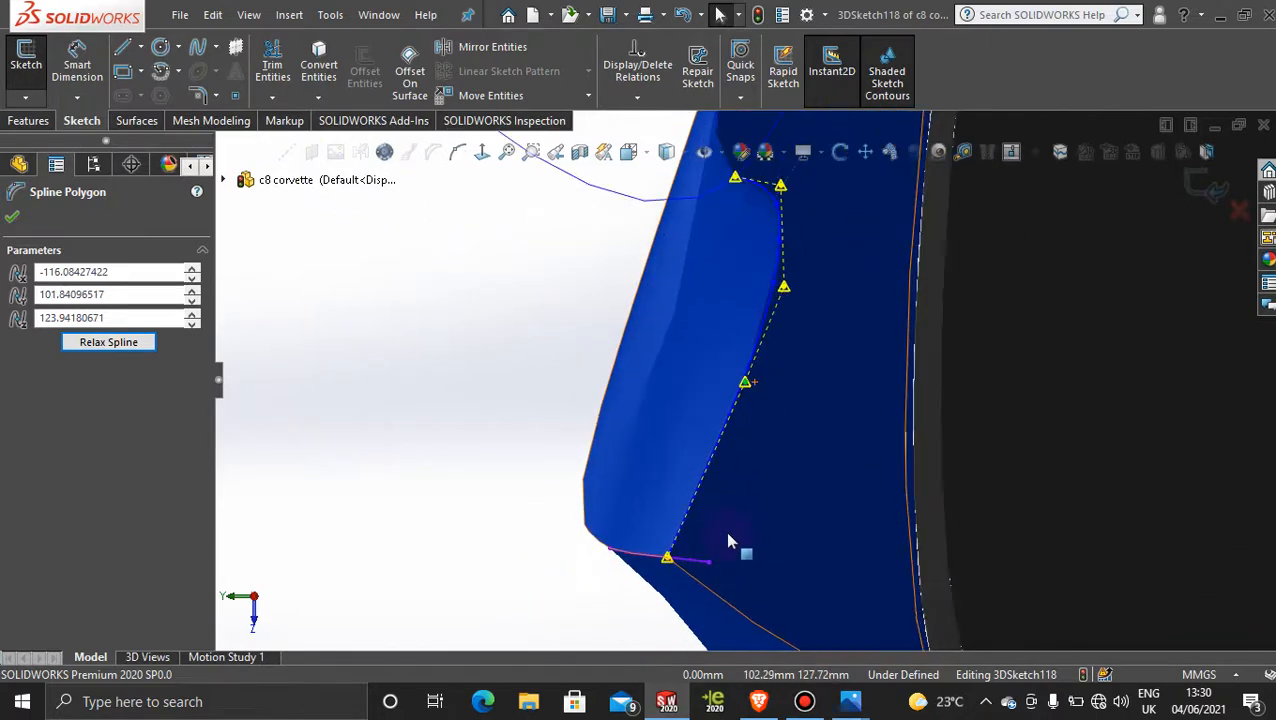
scroll(727, 531, "up", 3)
middle_click_drag(751, 522, 800, 491)
scroll(800, 491, "up", 7)
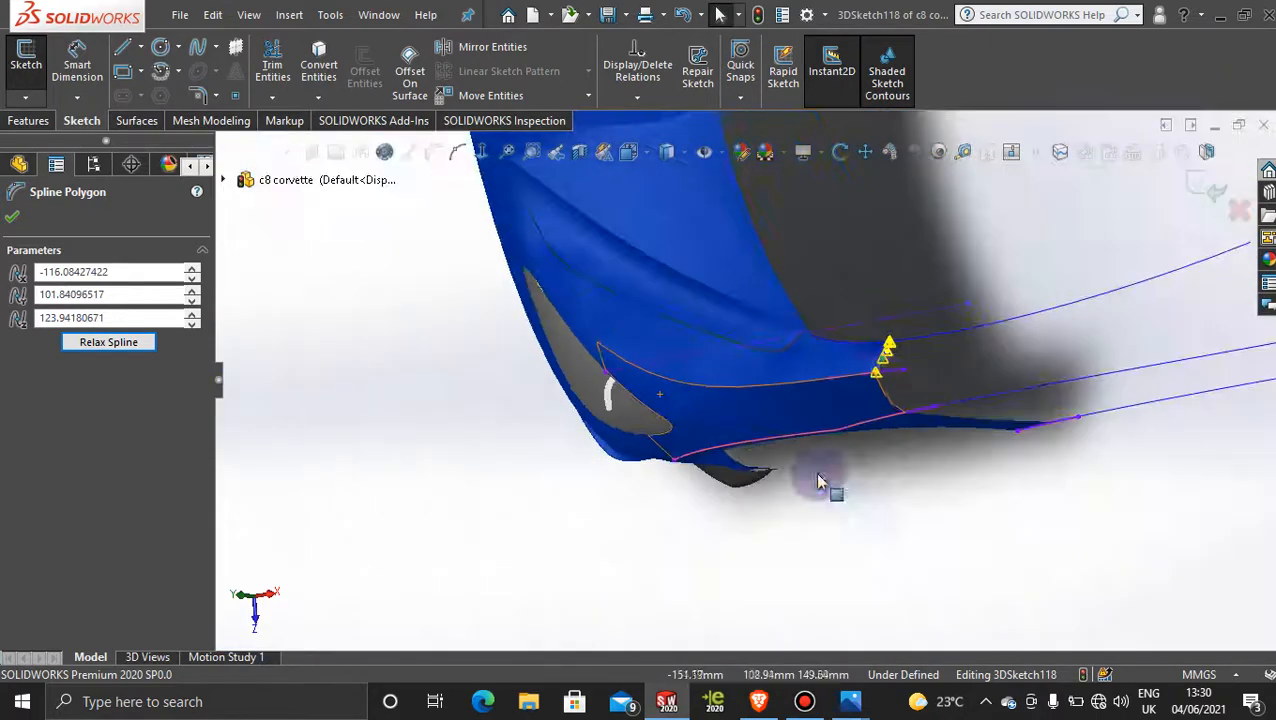
middle_click_drag(870, 386, 918, 320)
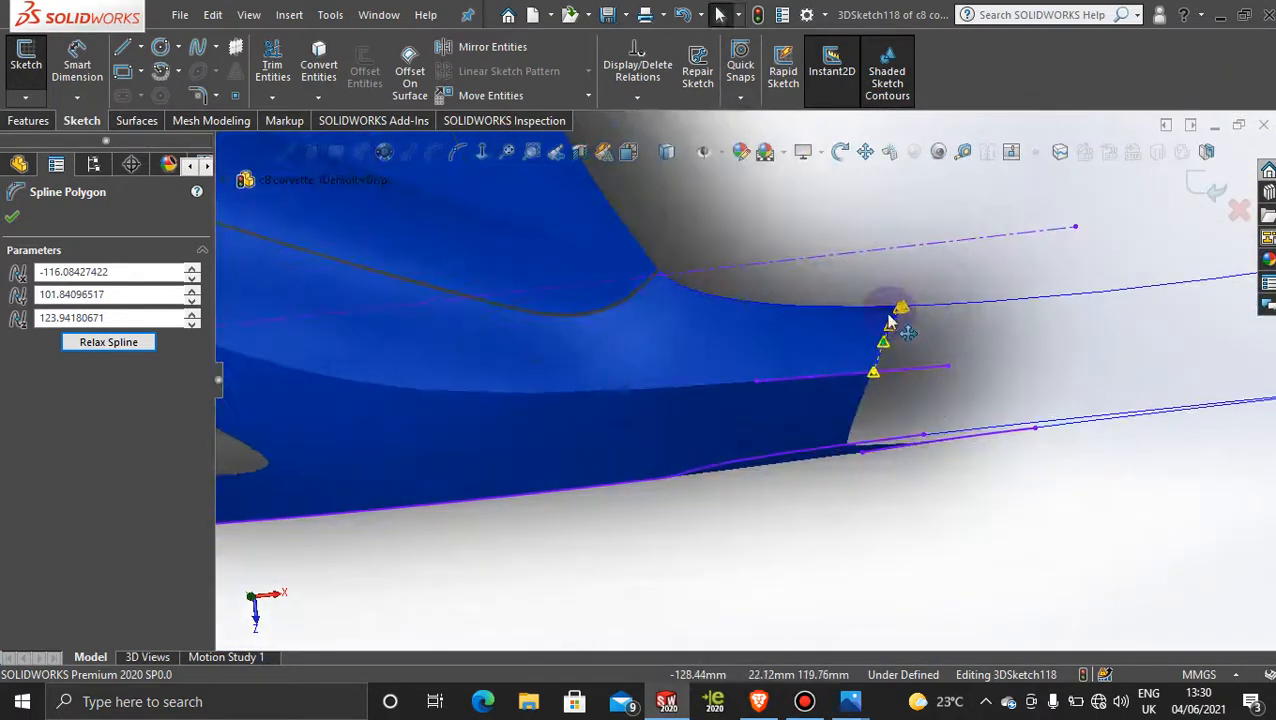
key("space")
left_click(574, 381)
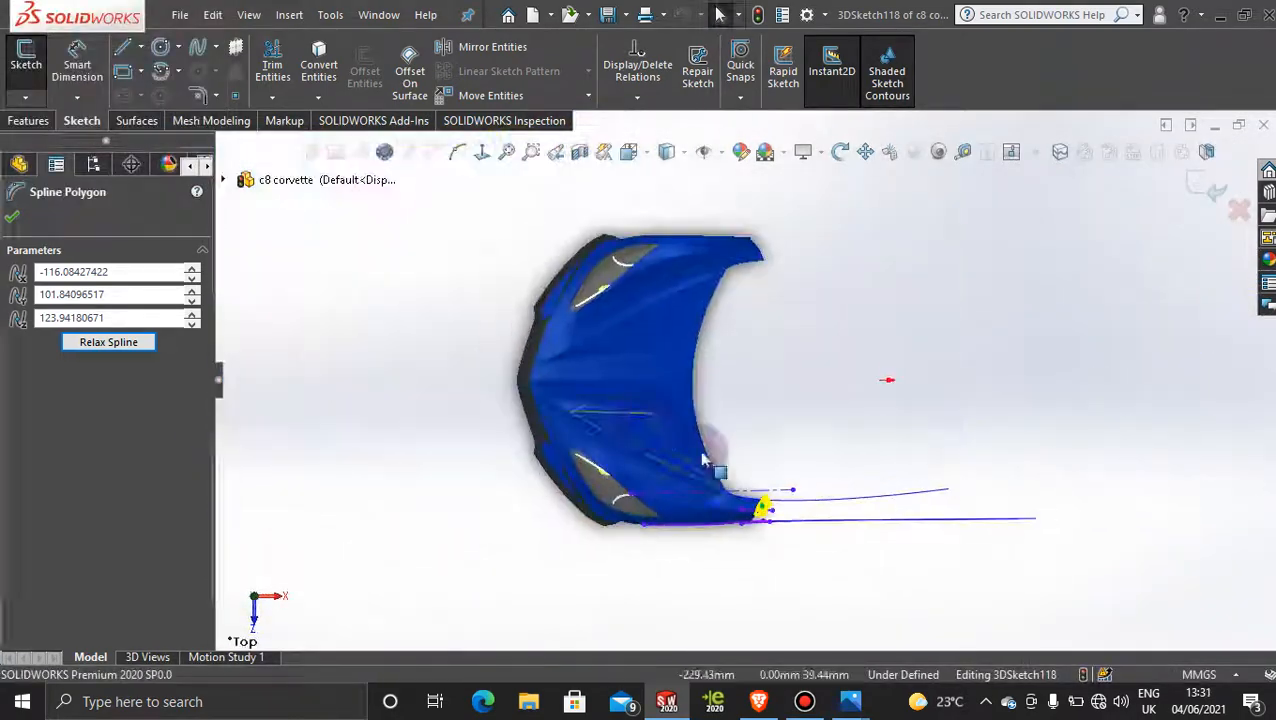
scroll(752, 452, "down", 5)
mouse_move(752, 452)
middle_mouse_down()
mouse_move(770, 453)
mouse_move(746, 455)
mouse_move(720, 532)
mouse_move(735, 378)
mouse_move(720, 541)
mouse_move(735, 452)
mouse_move(695, 433)
mouse_move(764, 430)
middle_mouse_up()
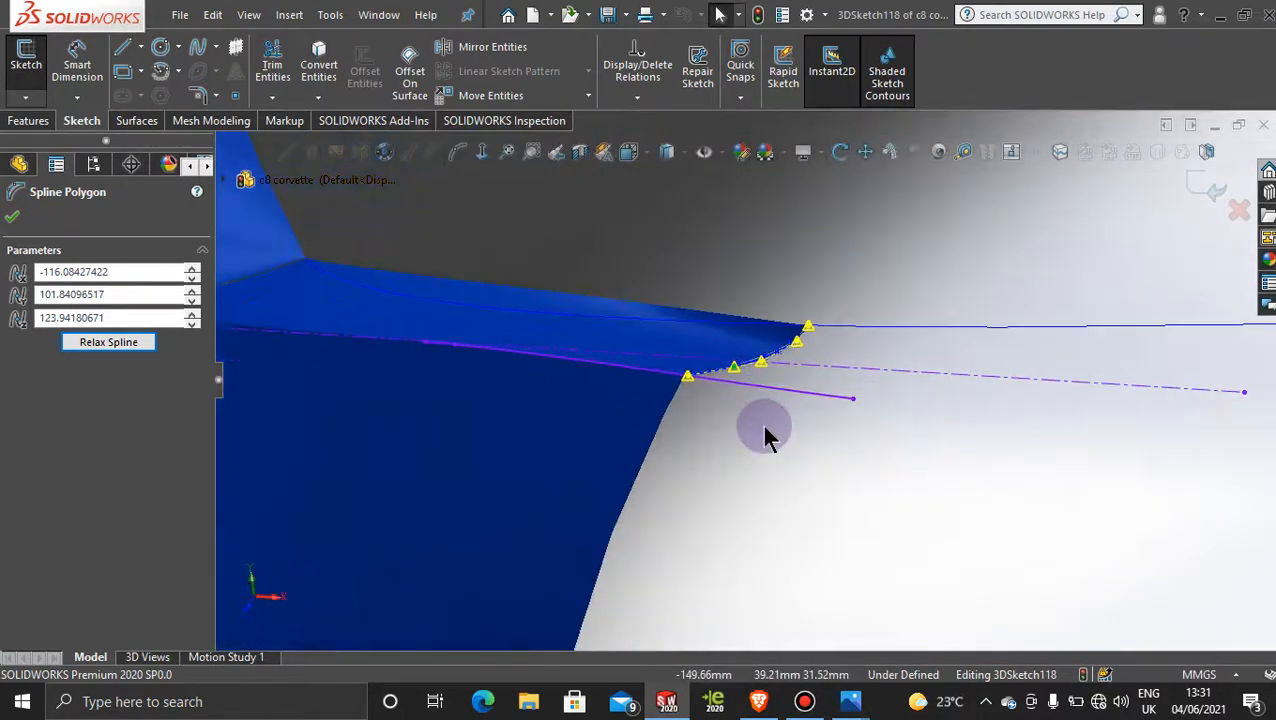
Exit the finished 3D sketch and start a new 3D sketch for the fender's lower rear edge.
left_click(1208, 192)
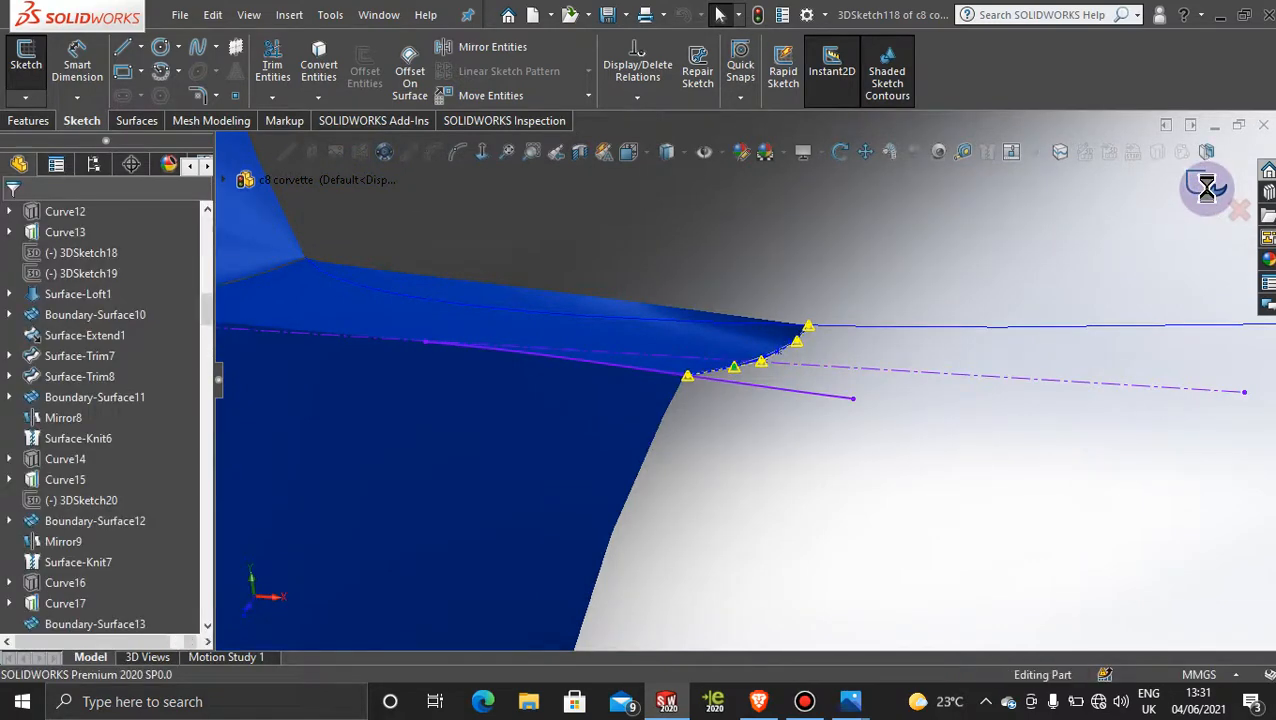
left_click(1055, 226)
scroll(841, 428, "up", 2)
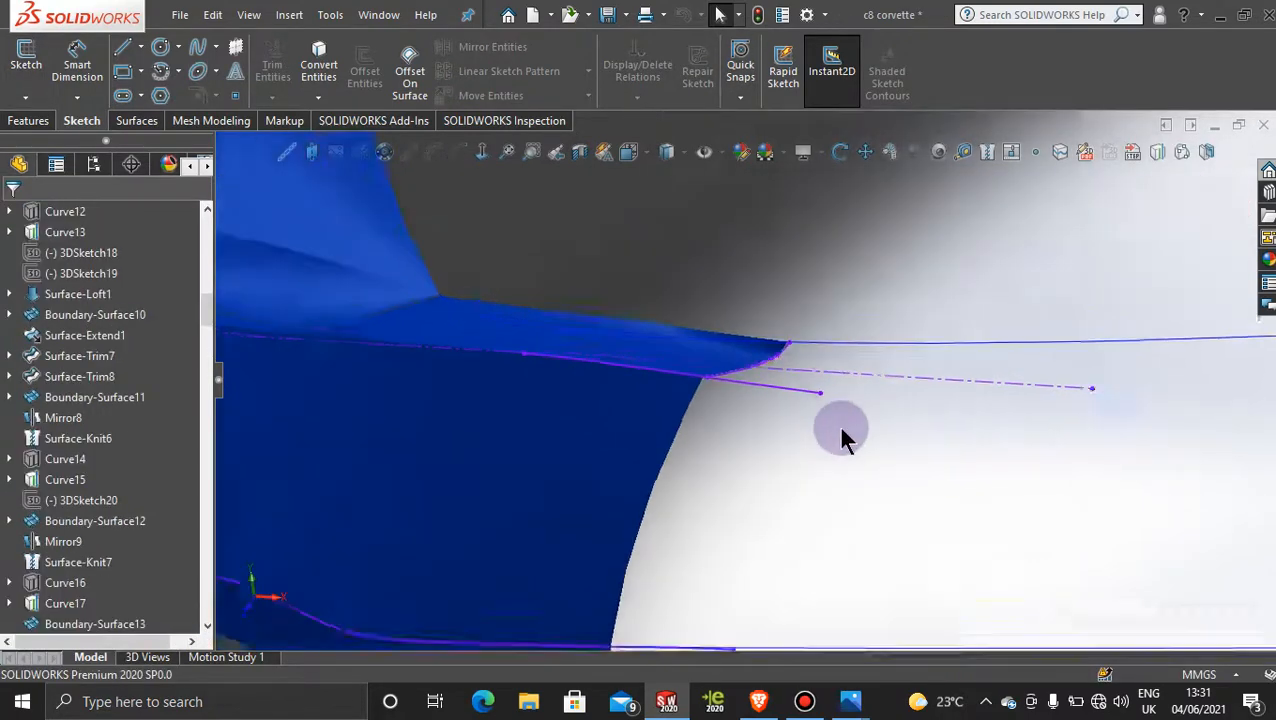
scroll(841, 428, "up", 1)
scroll(674, 480, "up", 2)
scroll(733, 405, "down", 4)
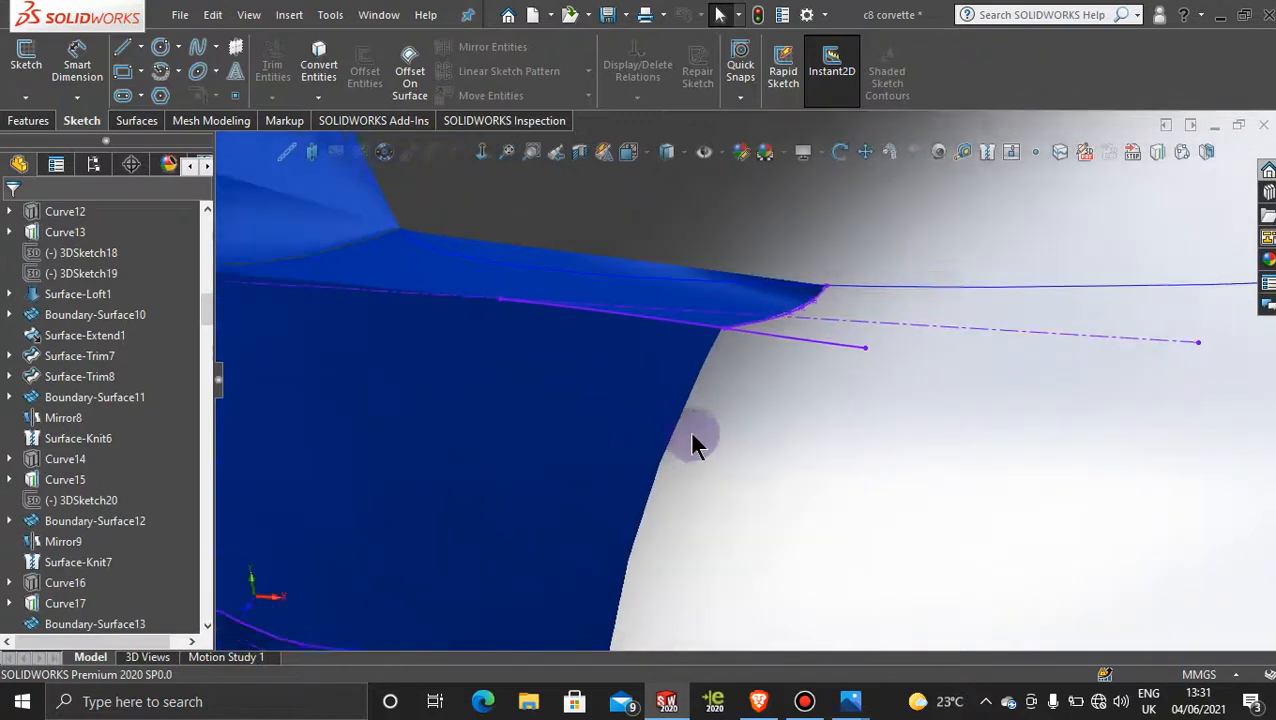
scroll(693, 440, "up", 3)
scroll(716, 508, "down", 2)
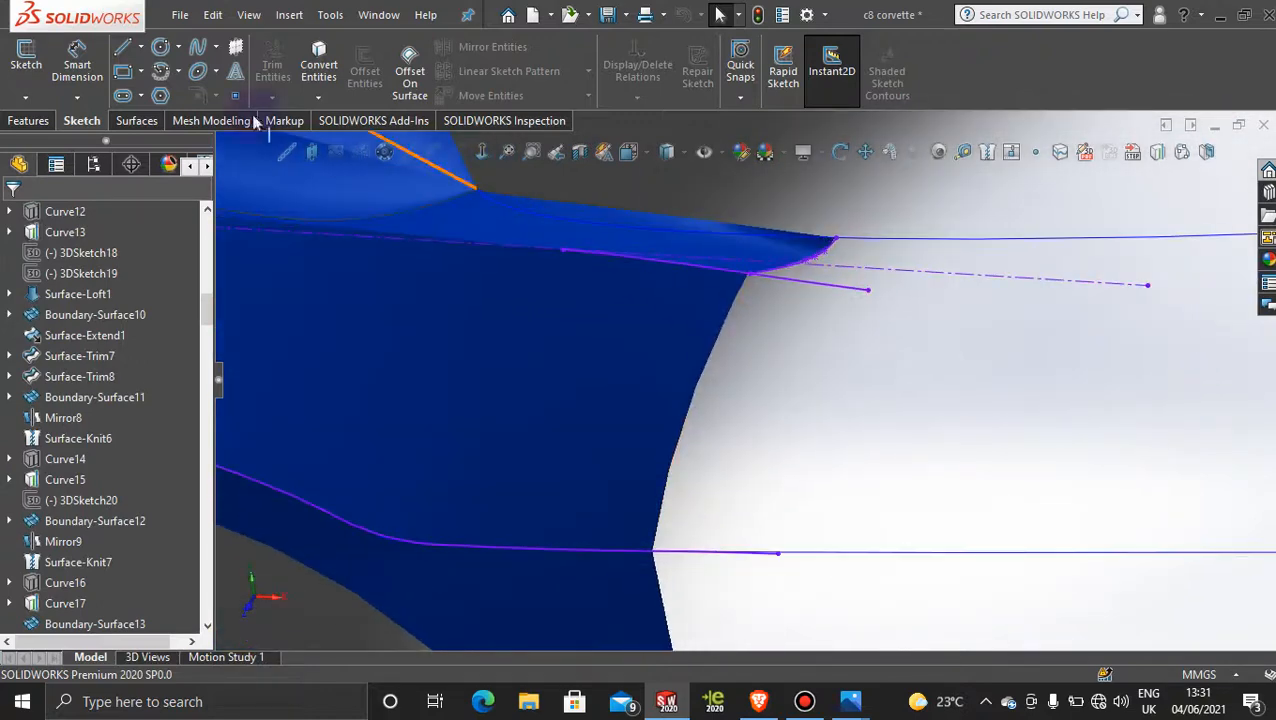
left_click(26, 100)
left_click(45, 137)
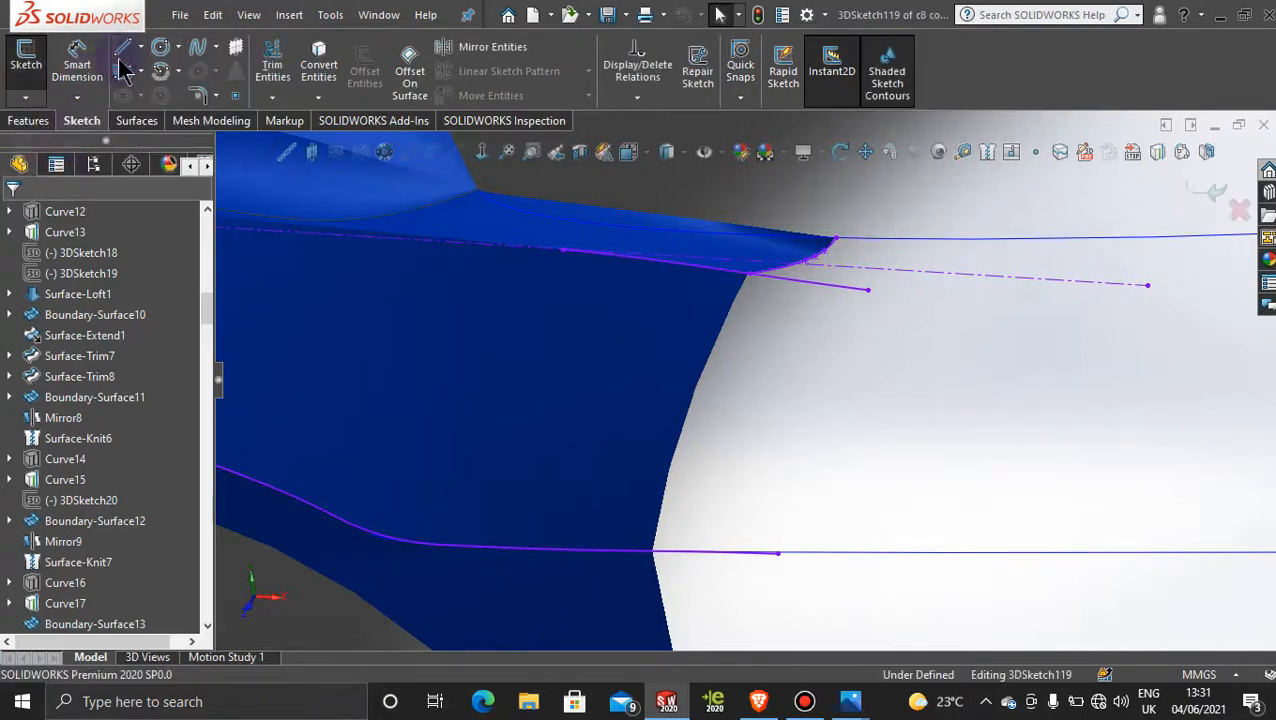
Draw a six-point spline down the fender's rear edge, from the crease-line endpoint to the lower horizontal guide curve.
left_click(196, 52)
scroll(786, 350, "down", 3)
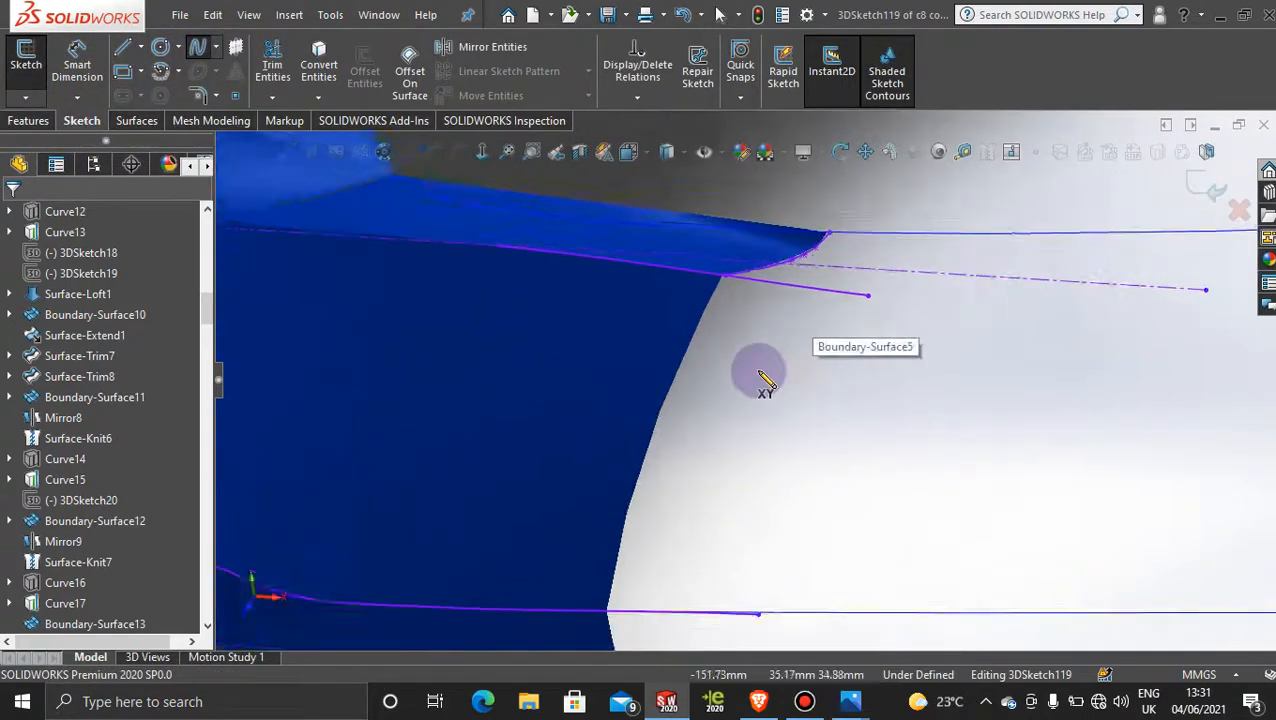
scroll(735, 248, "down", 4)
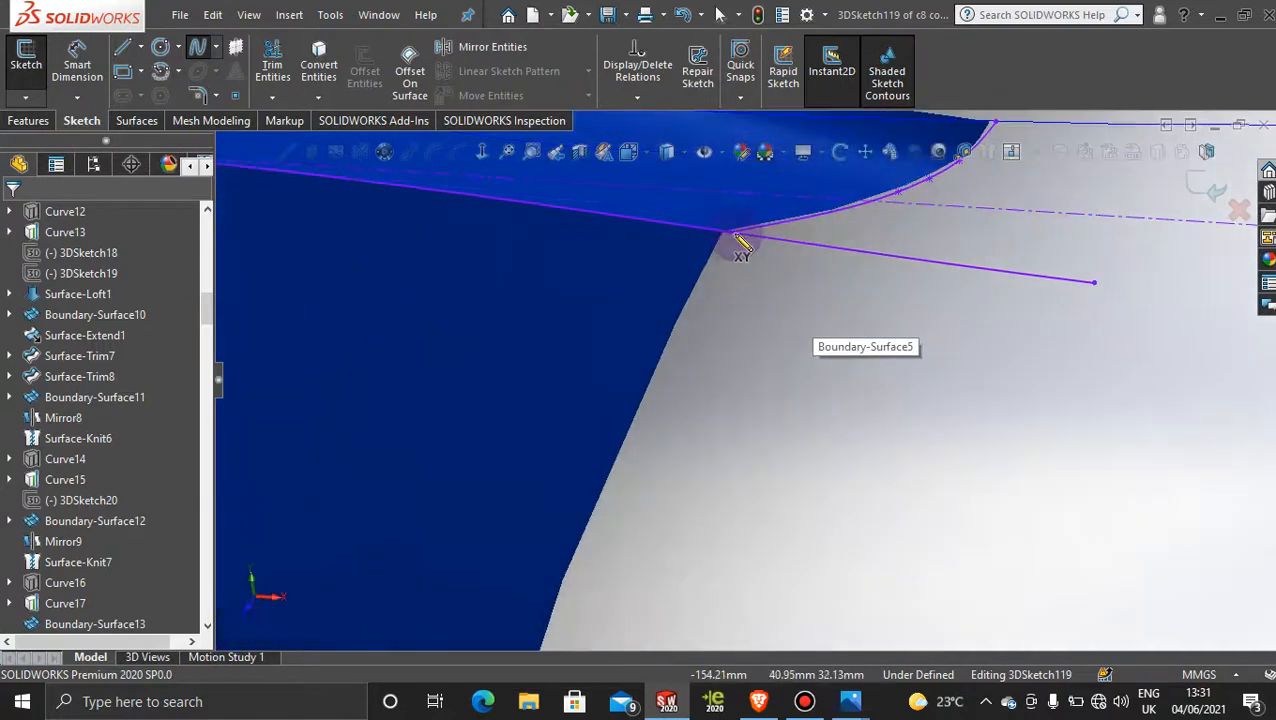
left_click(714, 260)
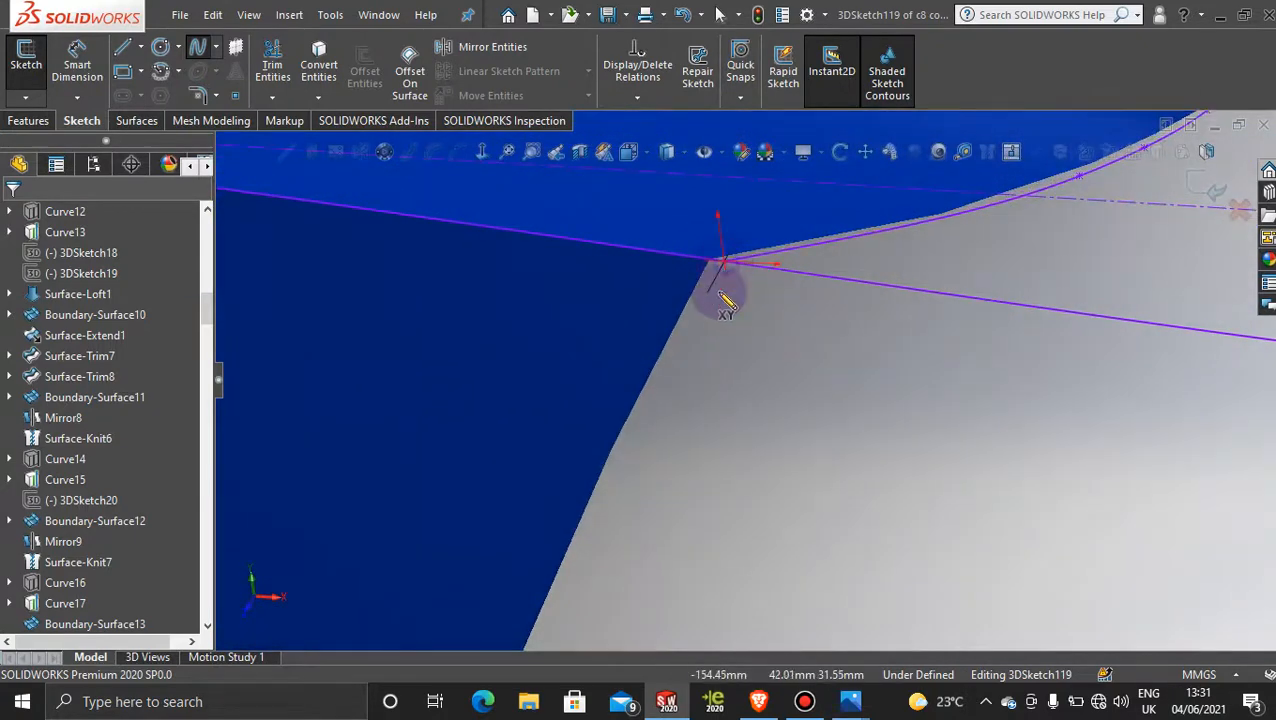
scroll(687, 505, "up", 3)
scroll(720, 517, "up", 2)
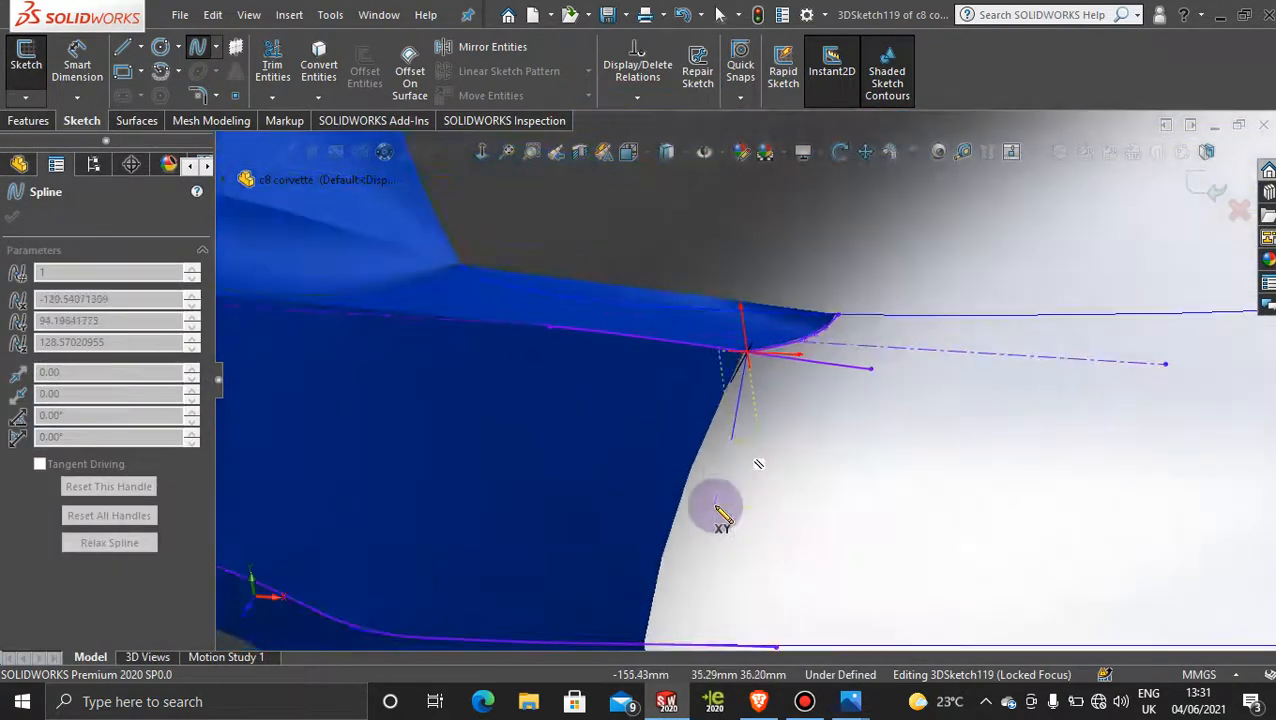
scroll(738, 399, "up", 1)
scroll(746, 360, "down", 2)
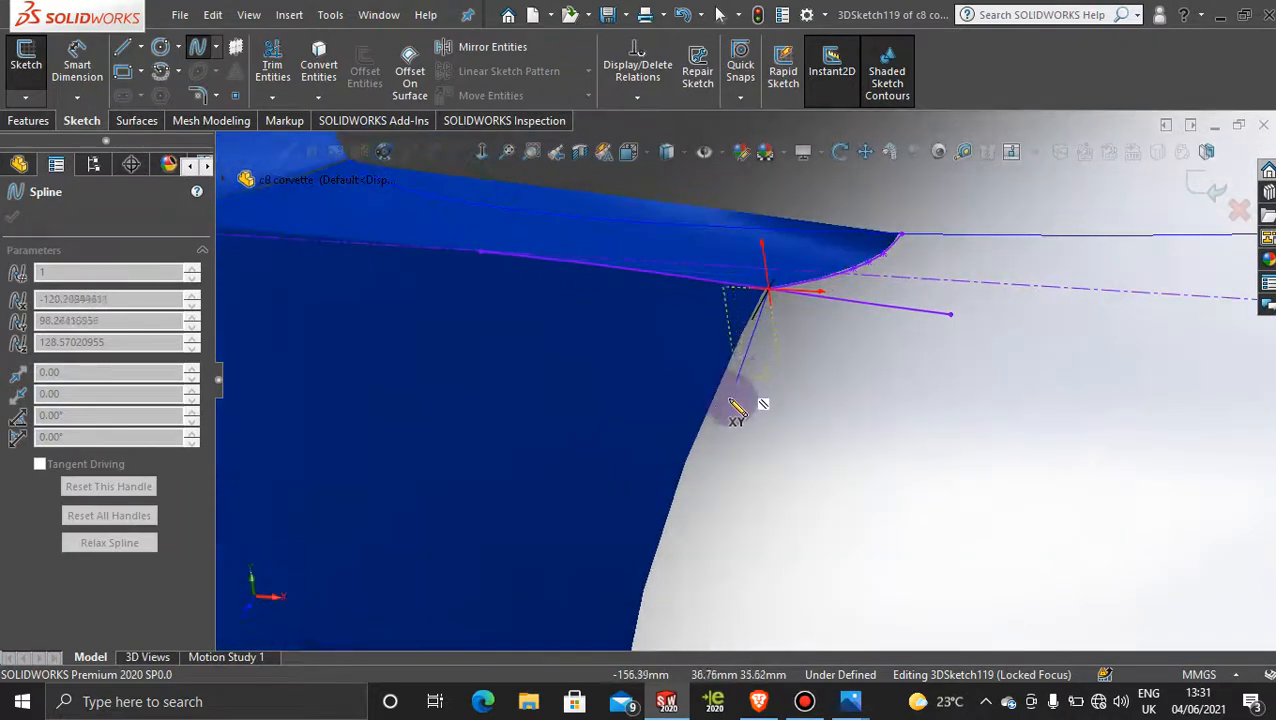
scroll(744, 386, "up", 2)
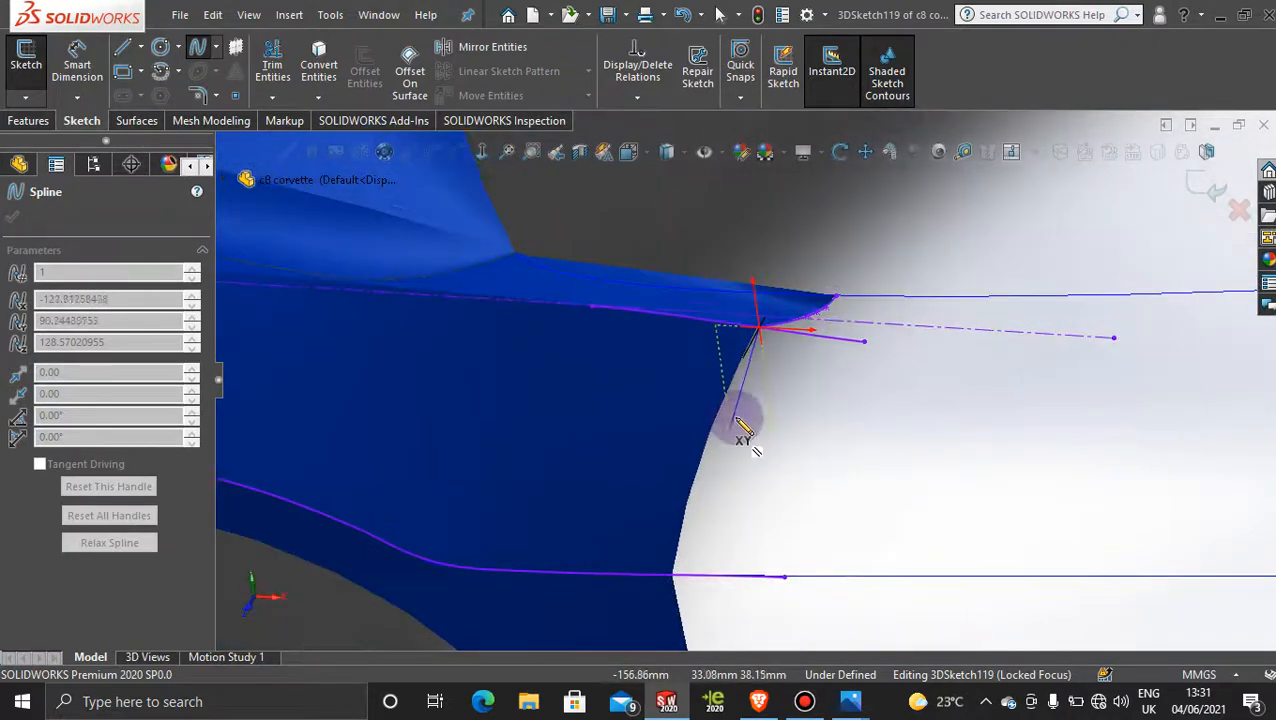
left_click(748, 363)
left_click(714, 436)
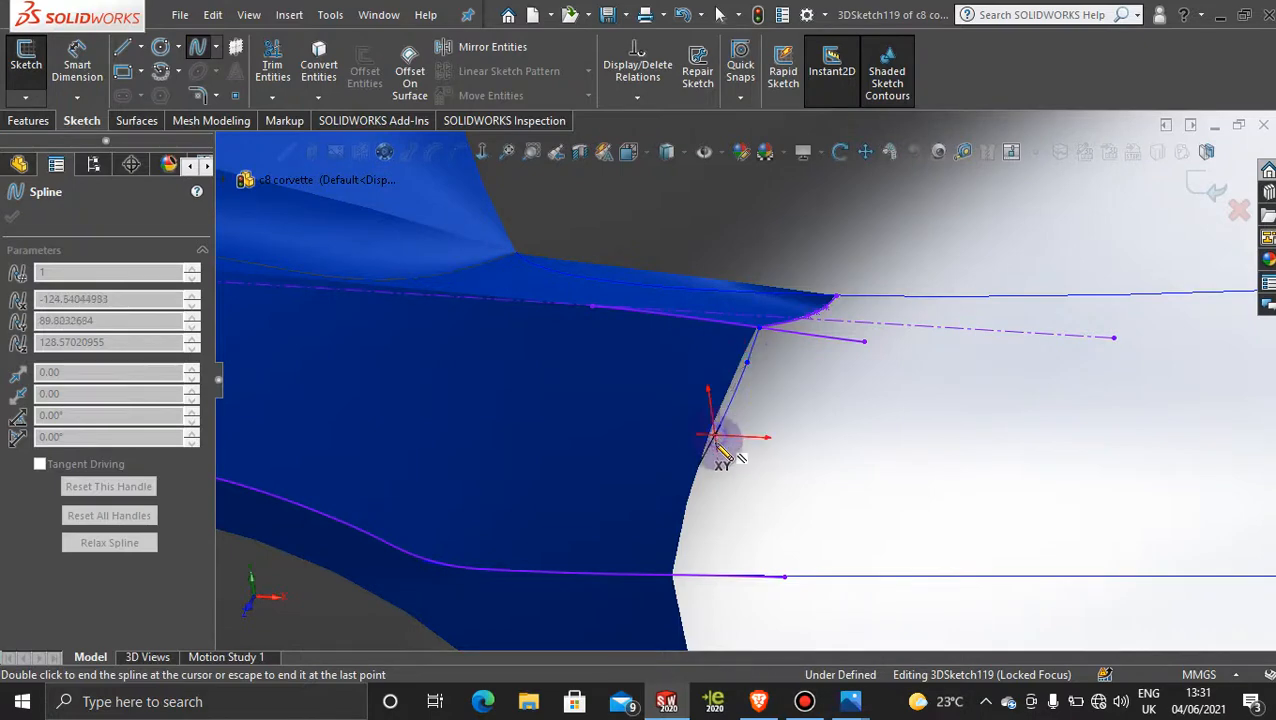
left_click(696, 497)
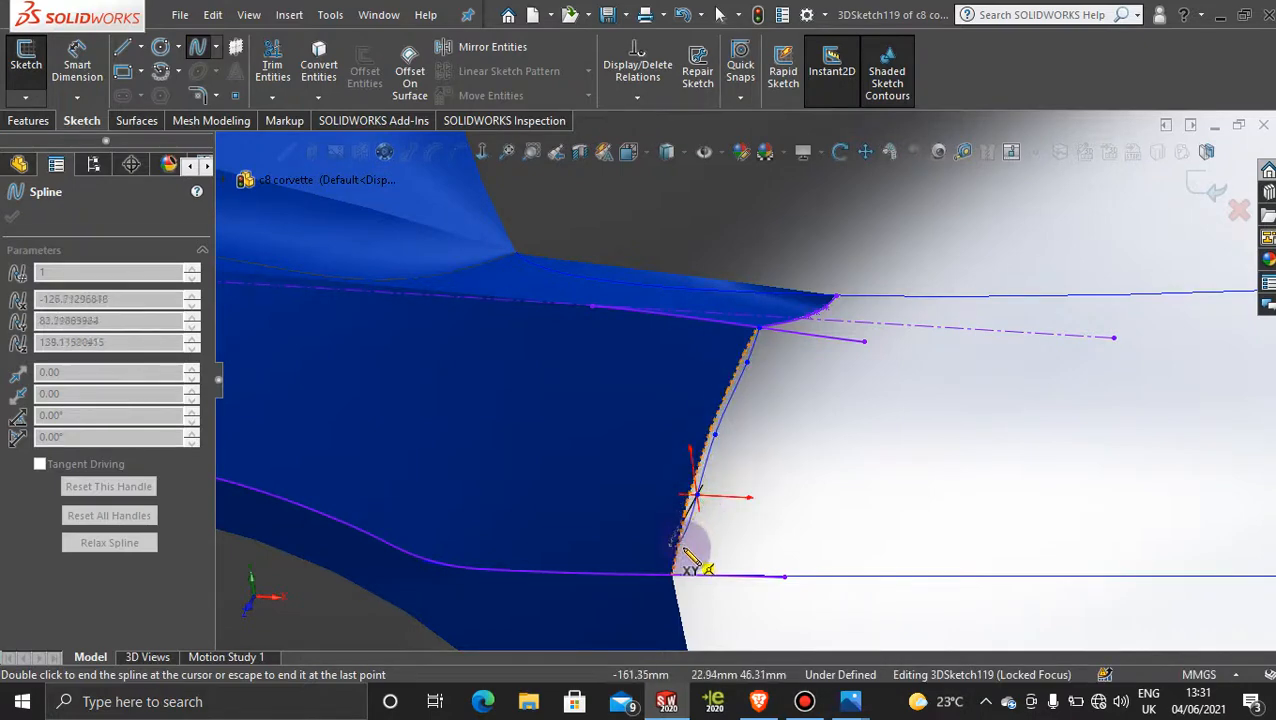
left_click(683, 550)
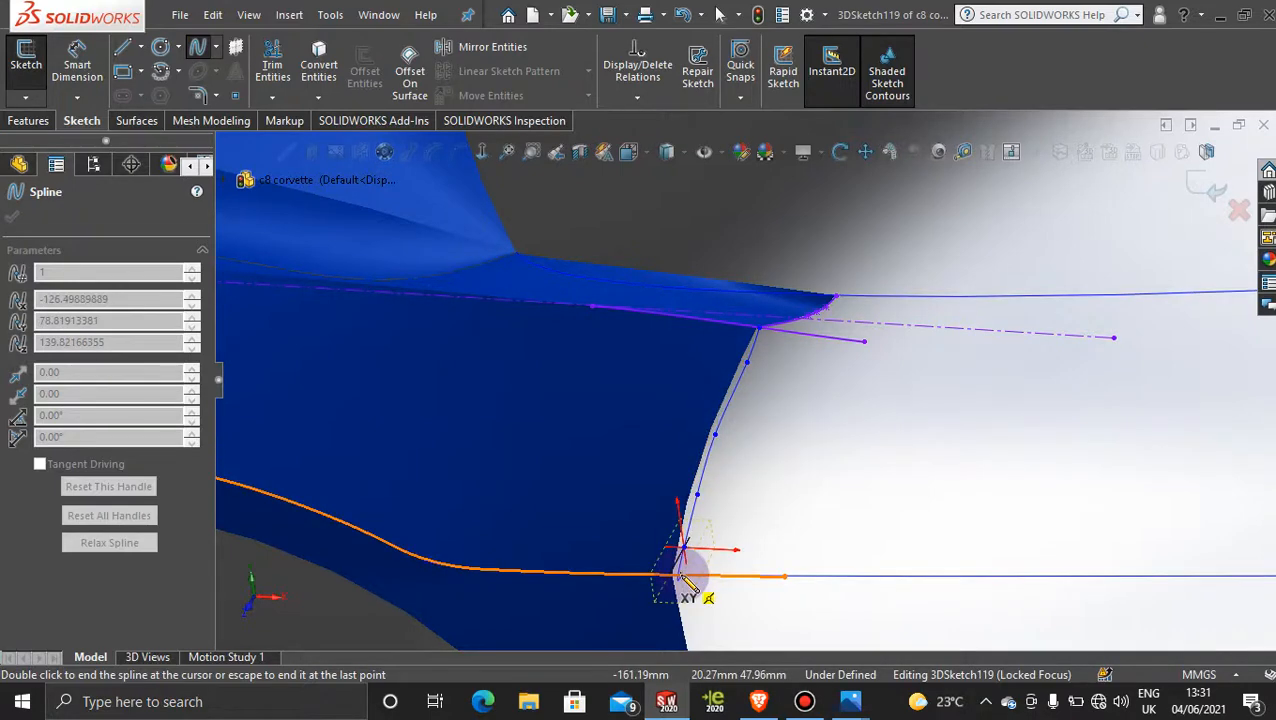
double_click(681, 577)
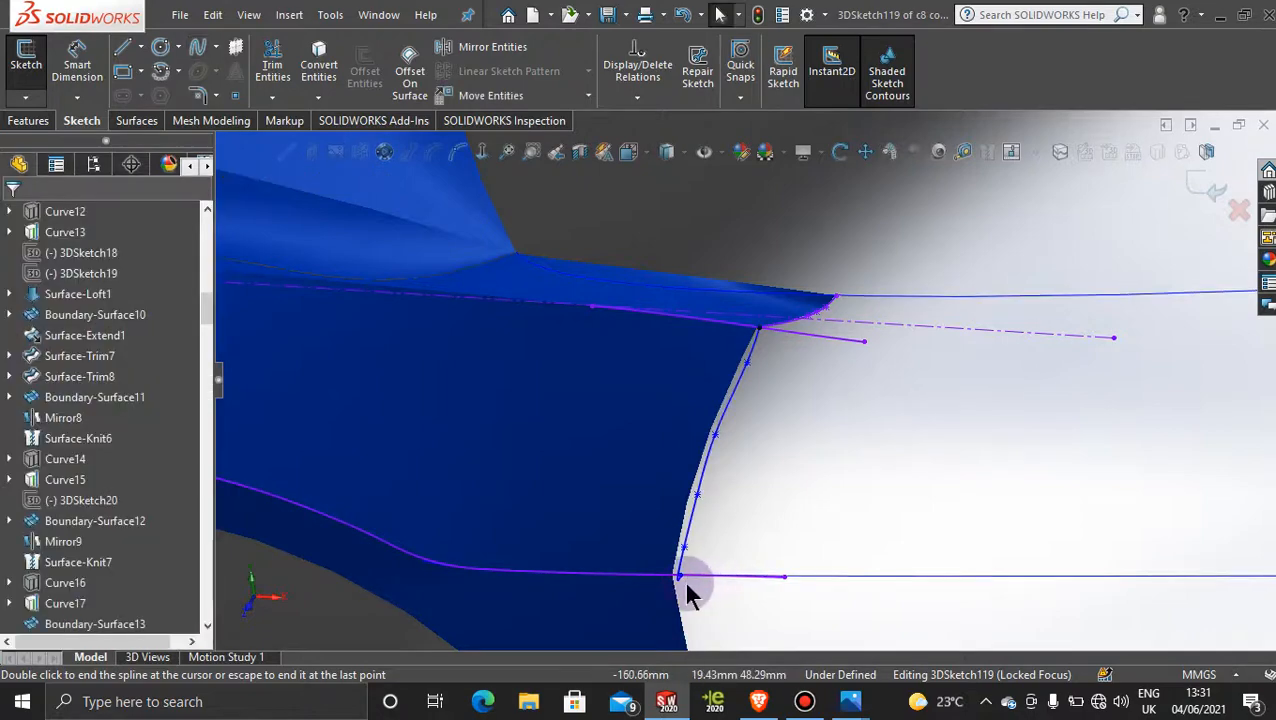
Set the Right view, display the new spline's control polygon and raise its lower control points level with the lower endpoint.
key("space")
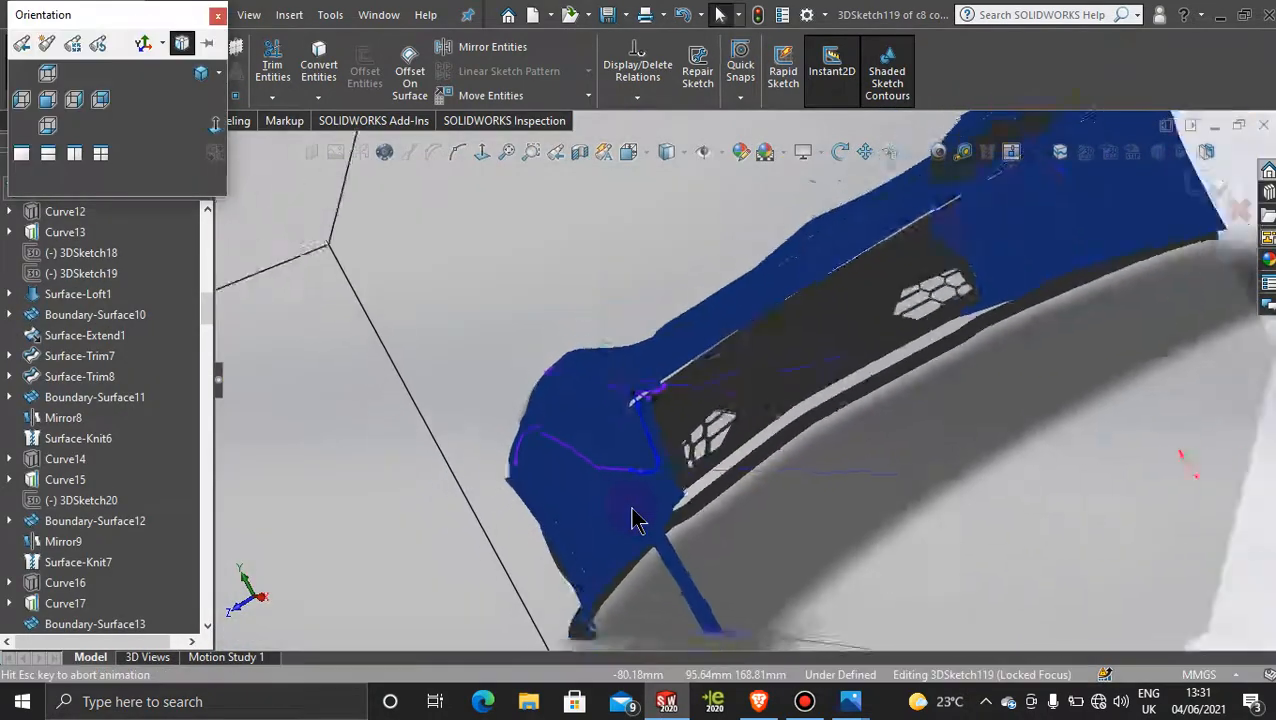
left_click(635, 480)
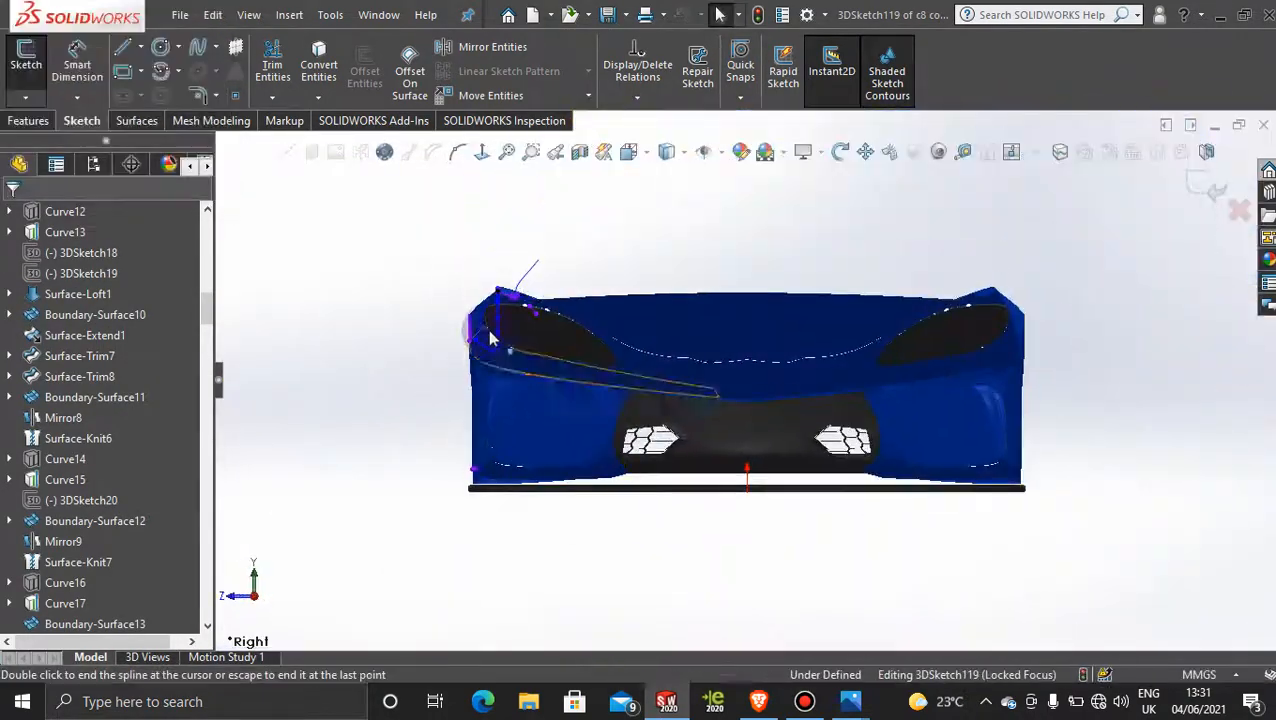
scroll(490, 338, "down", 5)
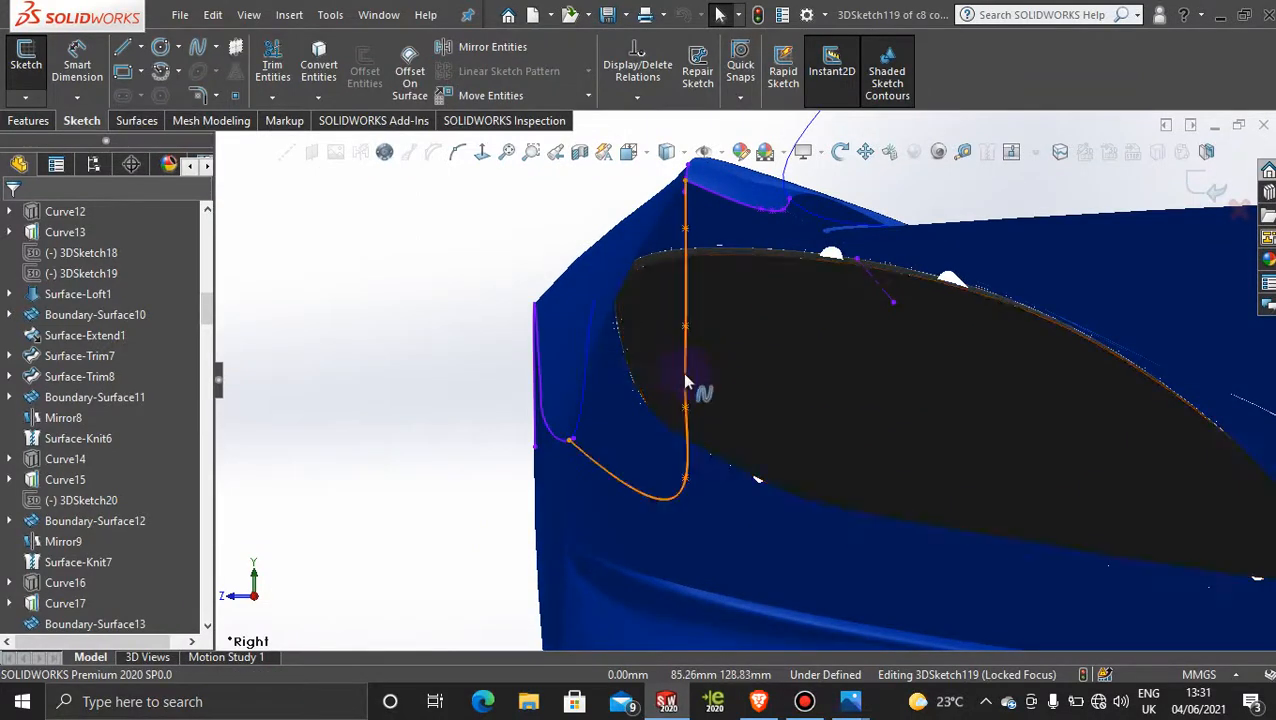
left_click(686, 380)
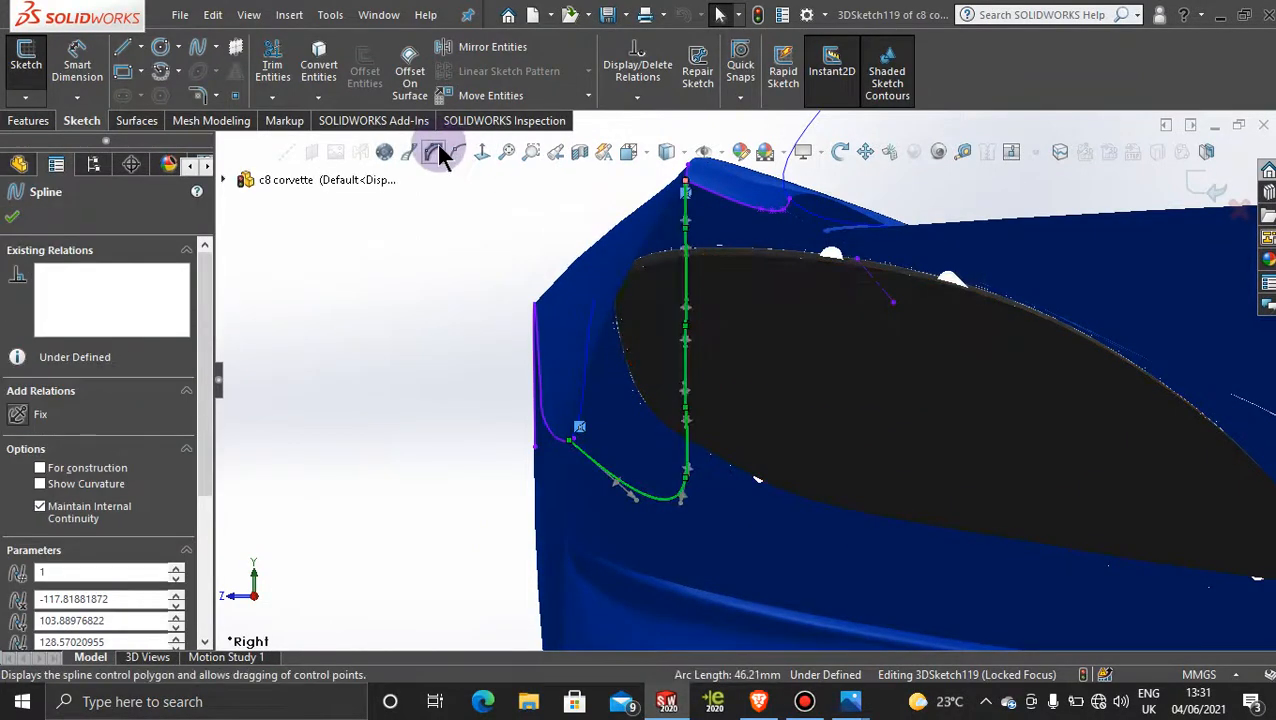
left_click(704, 562)
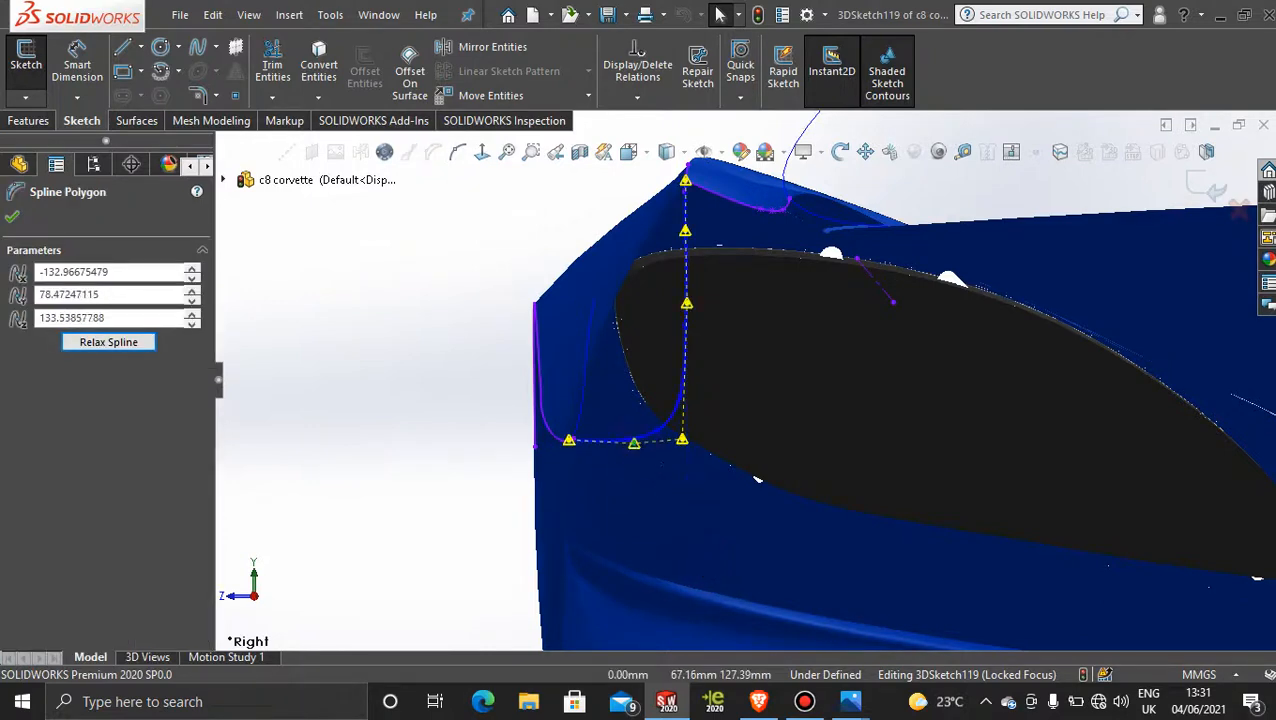
Move the spline's inner control points onto the fender's rear edge so the curve follows it down to the lower endpoint.
mouse_move(682, 439)
left_mouse_down()
mouse_move(689, 456)
mouse_move(673, 434)
left_mouse_up()
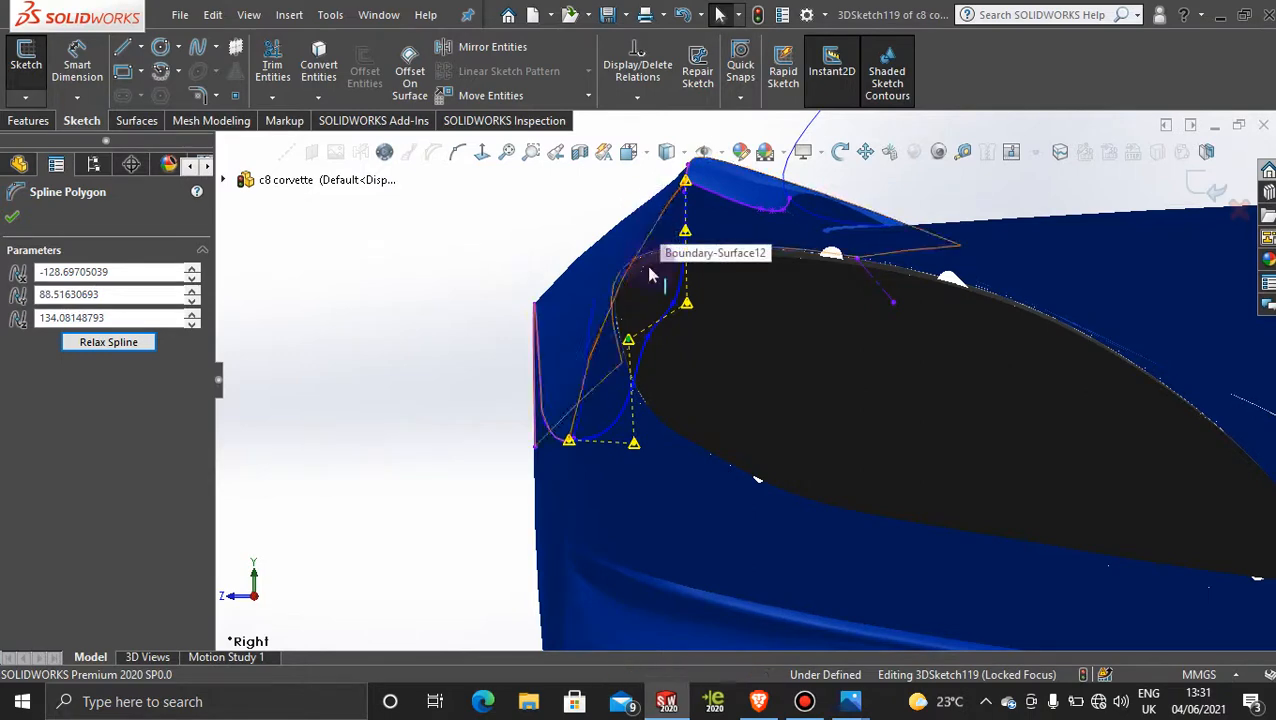
scroll(650, 268, "down", 4)
middle_click_drag(783, 253, 755, 380, "ctrl")
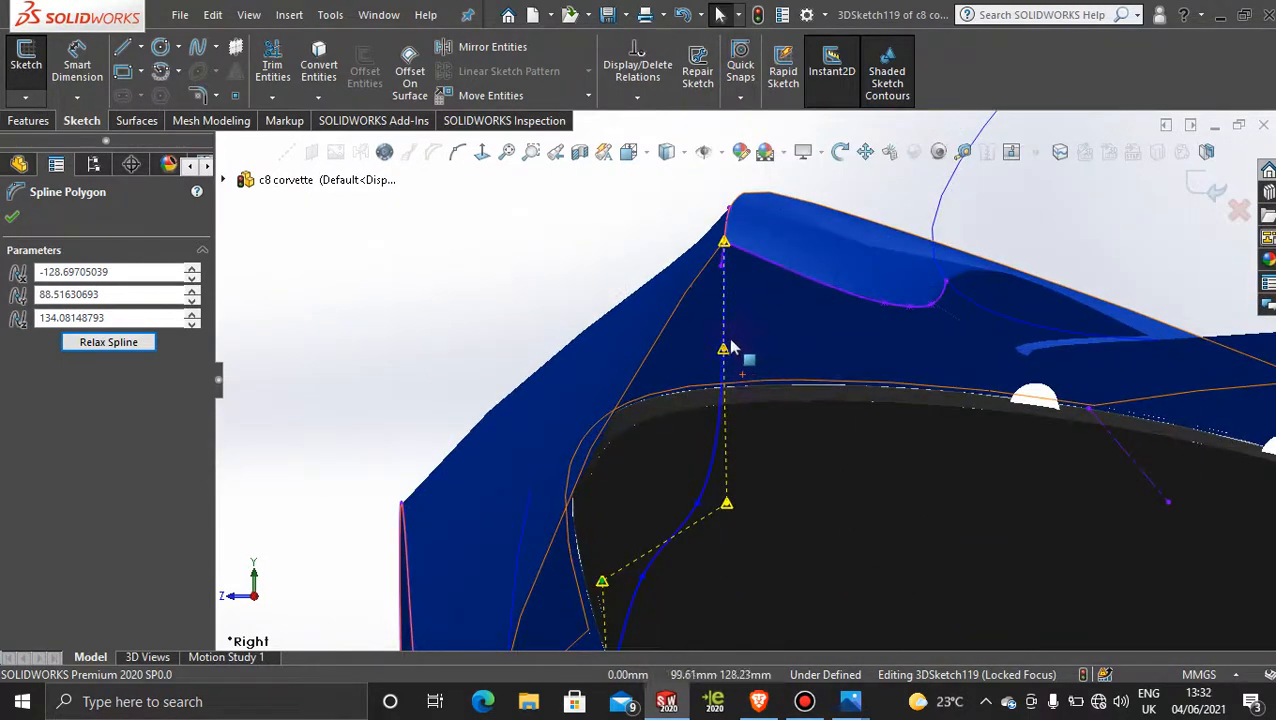
left_click_drag(726, 355, 677, 311)
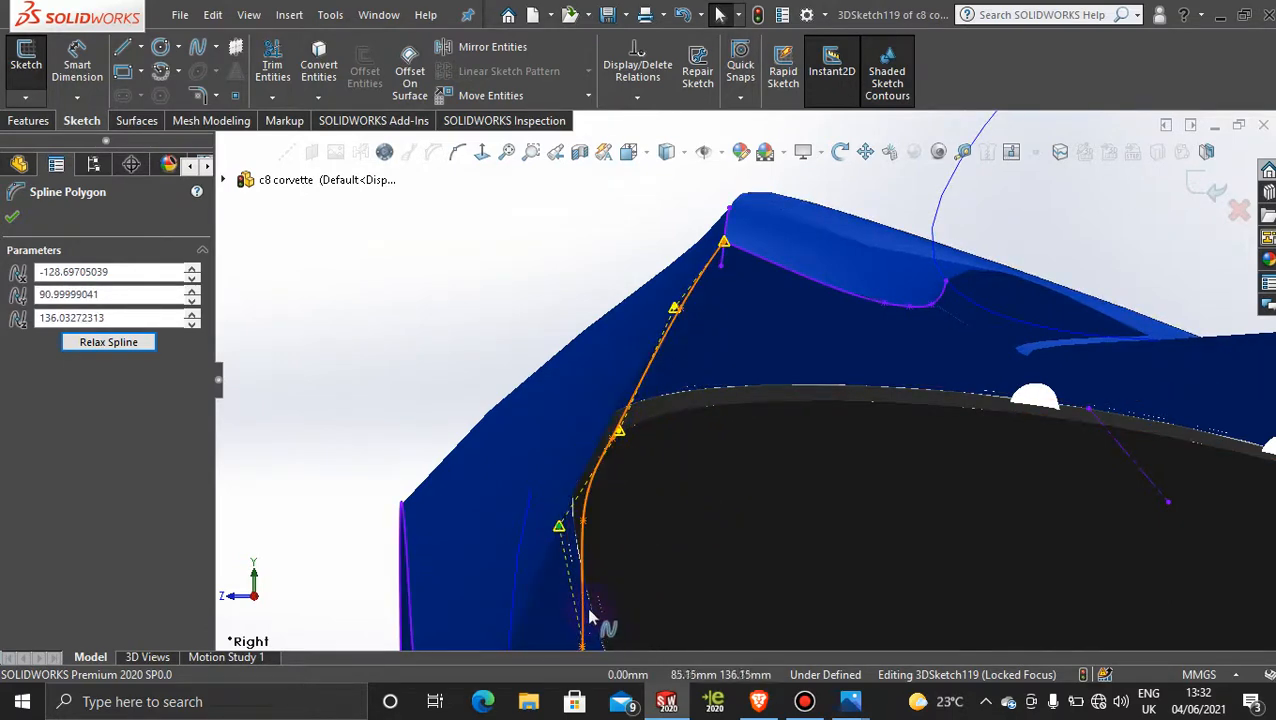
scroll(592, 615, "up", 3)
scroll(605, 600, "down", 4)
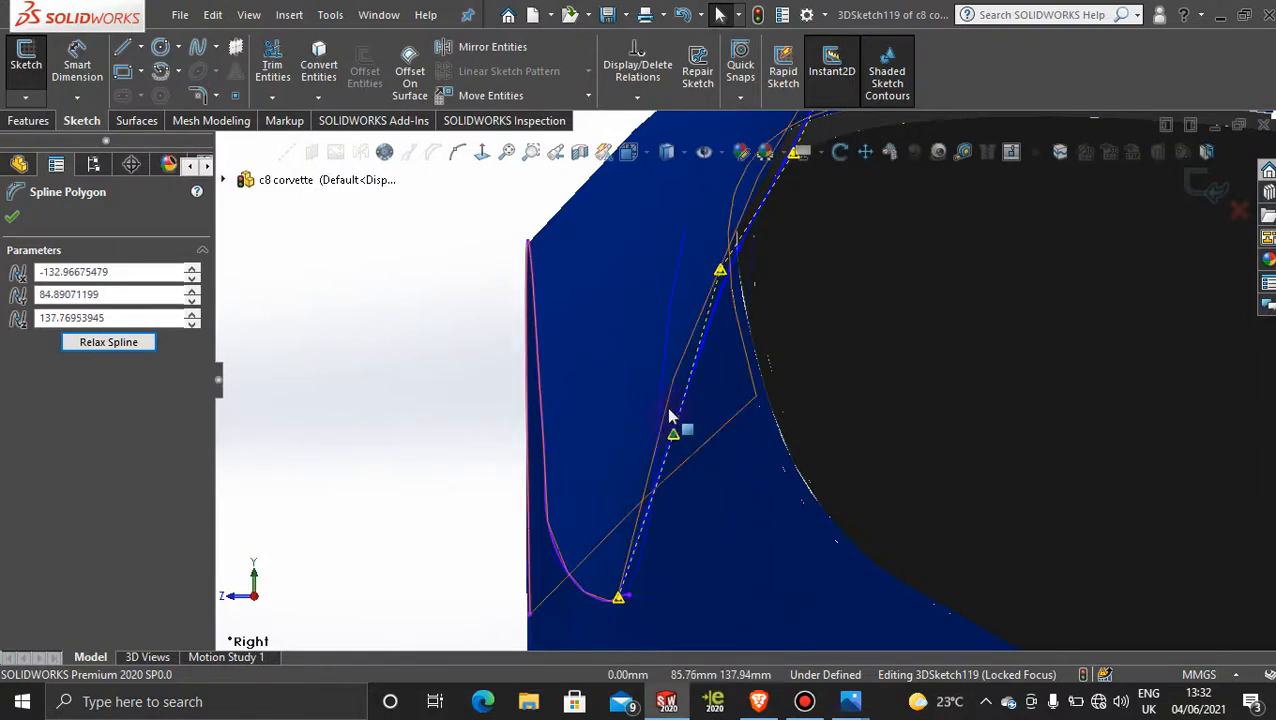
left_click_drag(673, 437, 666, 429)
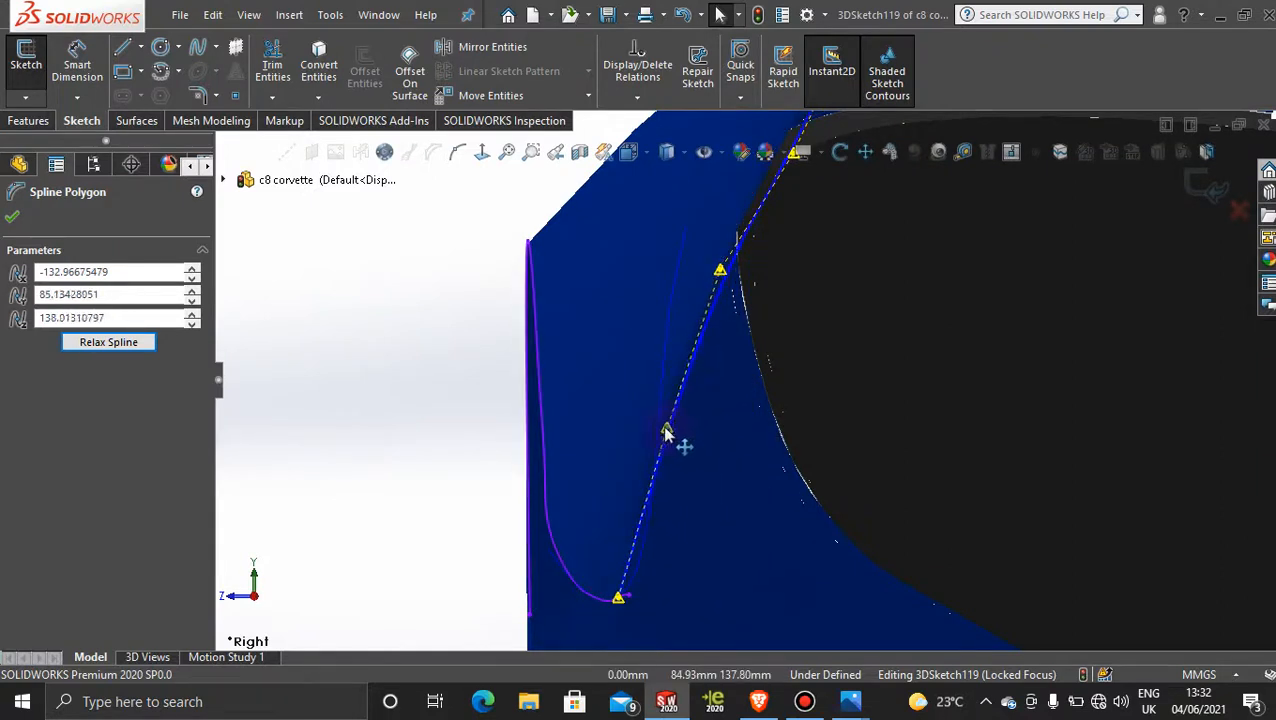
Fine-tune the spline's upper inner control points in the Right view so the curve hugs the fender's rear edge.
scroll(789, 244, "up", 5)
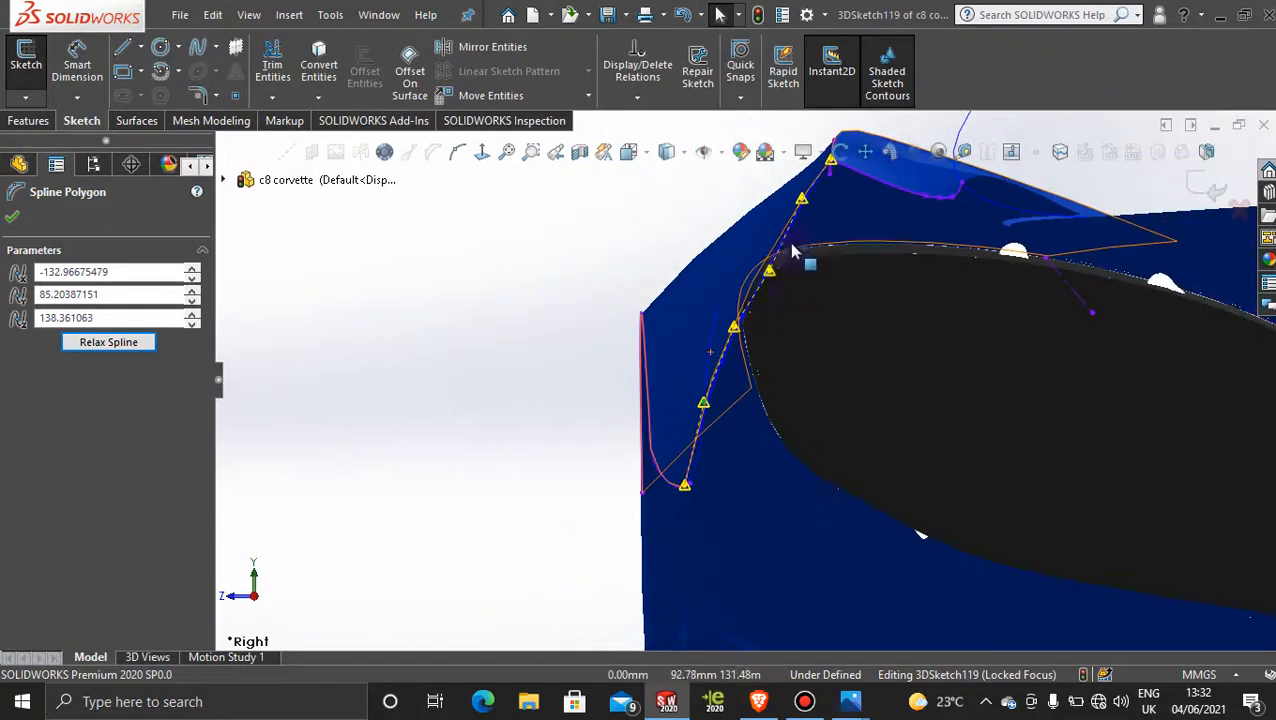
scroll(763, 257, "down", 6)
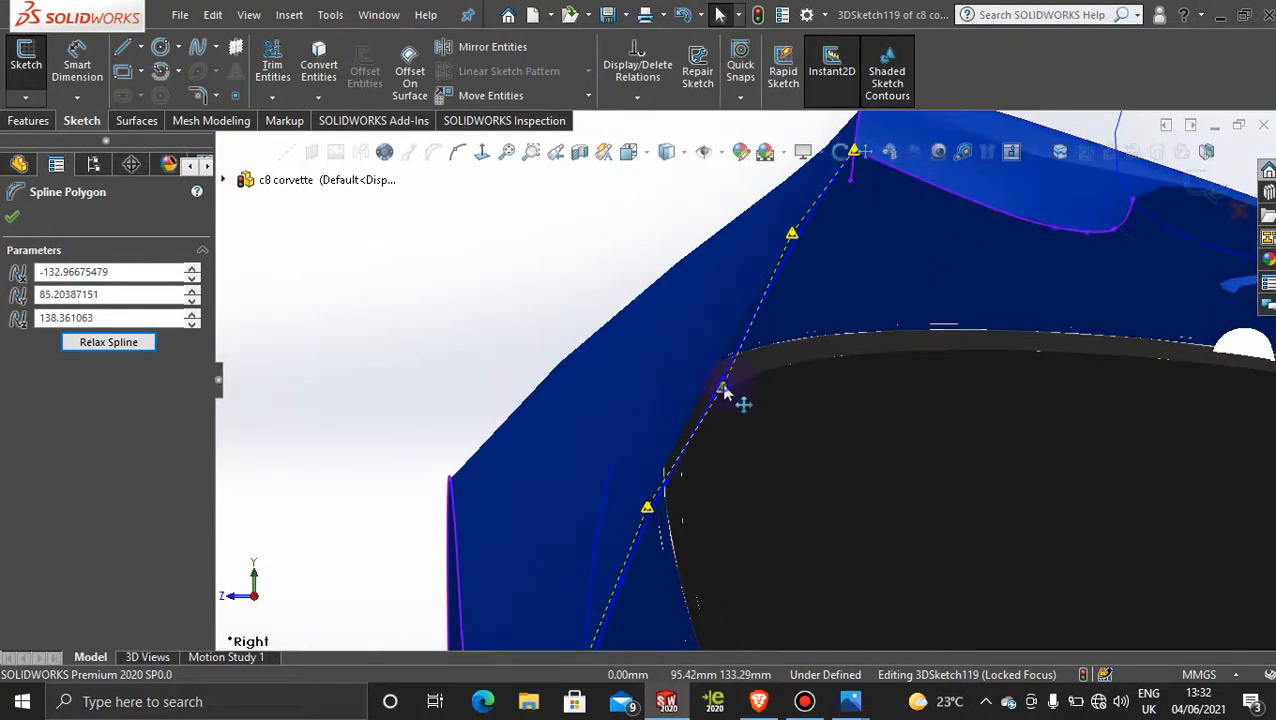
scroll(790, 265, "up", 2)
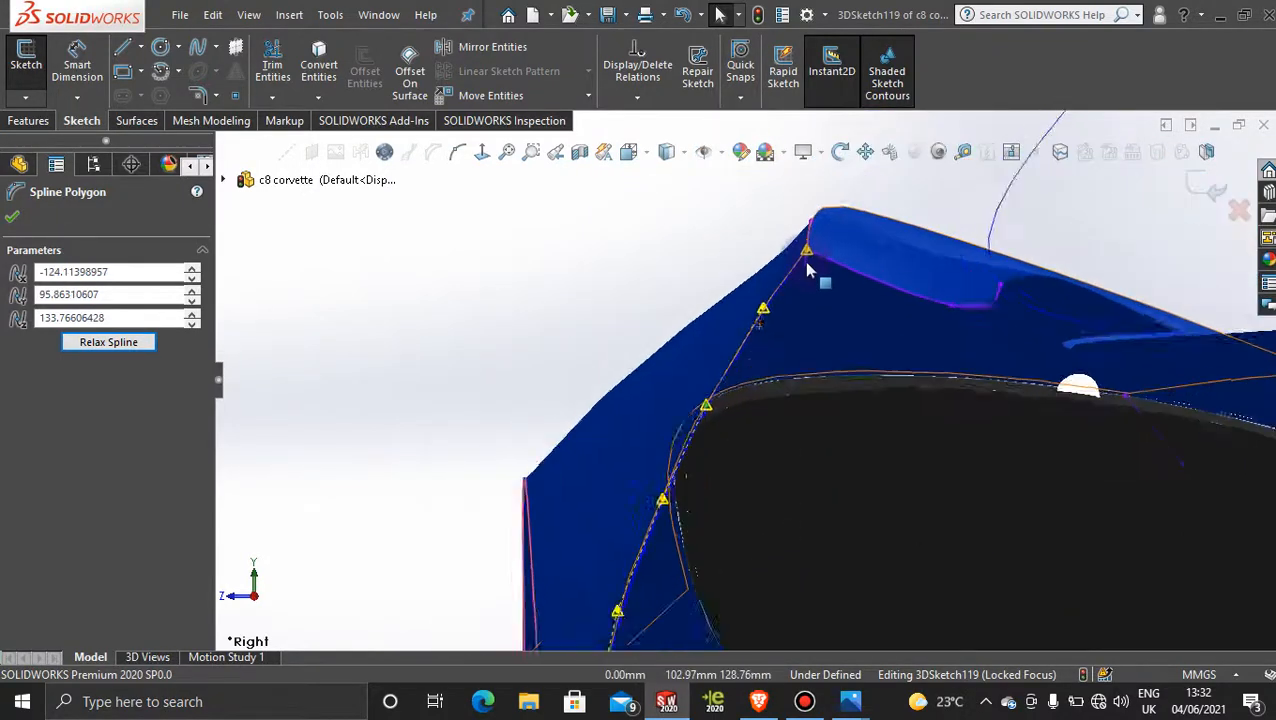
scroll(758, 379, "down", 6)
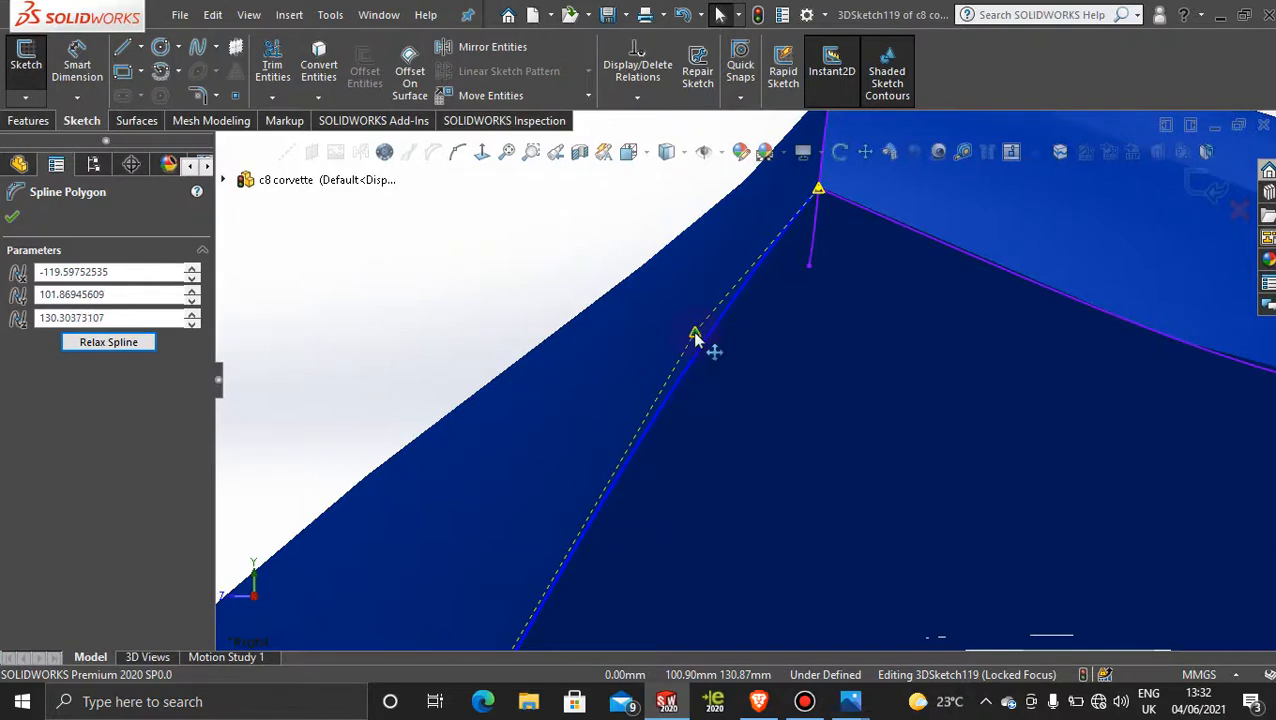
left_click_drag(695, 334, 692, 334)
scroll(709, 423, "up", 5)
scroll(702, 500, "down", 3)
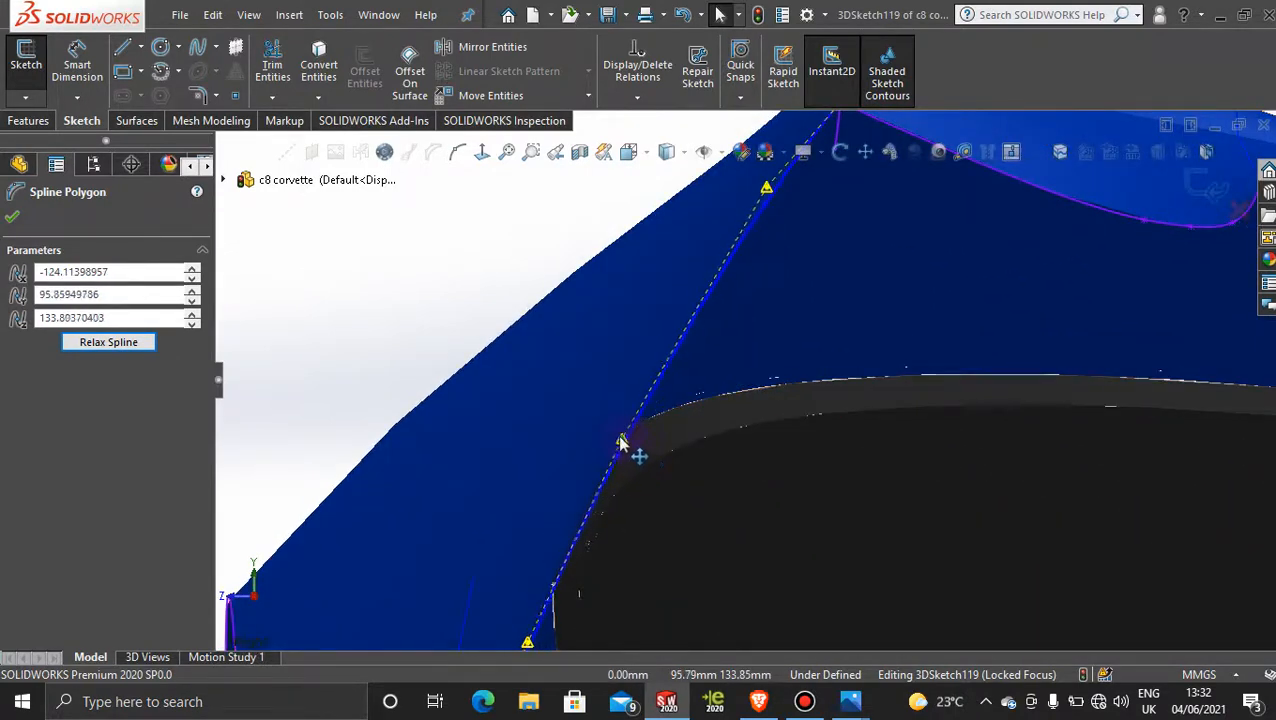
scroll(677, 412, "up", 5)
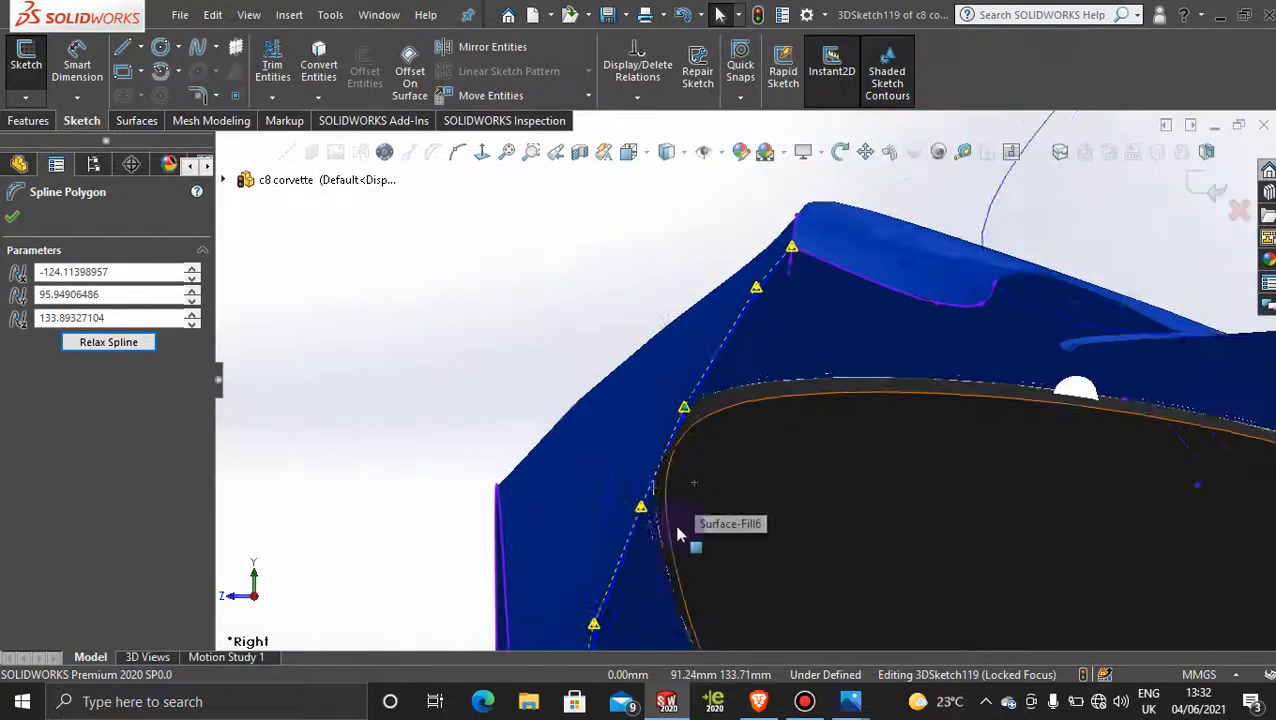
Adjust the spline's lowest inner control point and move the lower endpoint to the end of the lower guide curve.
scroll(677, 527, "down", 2)
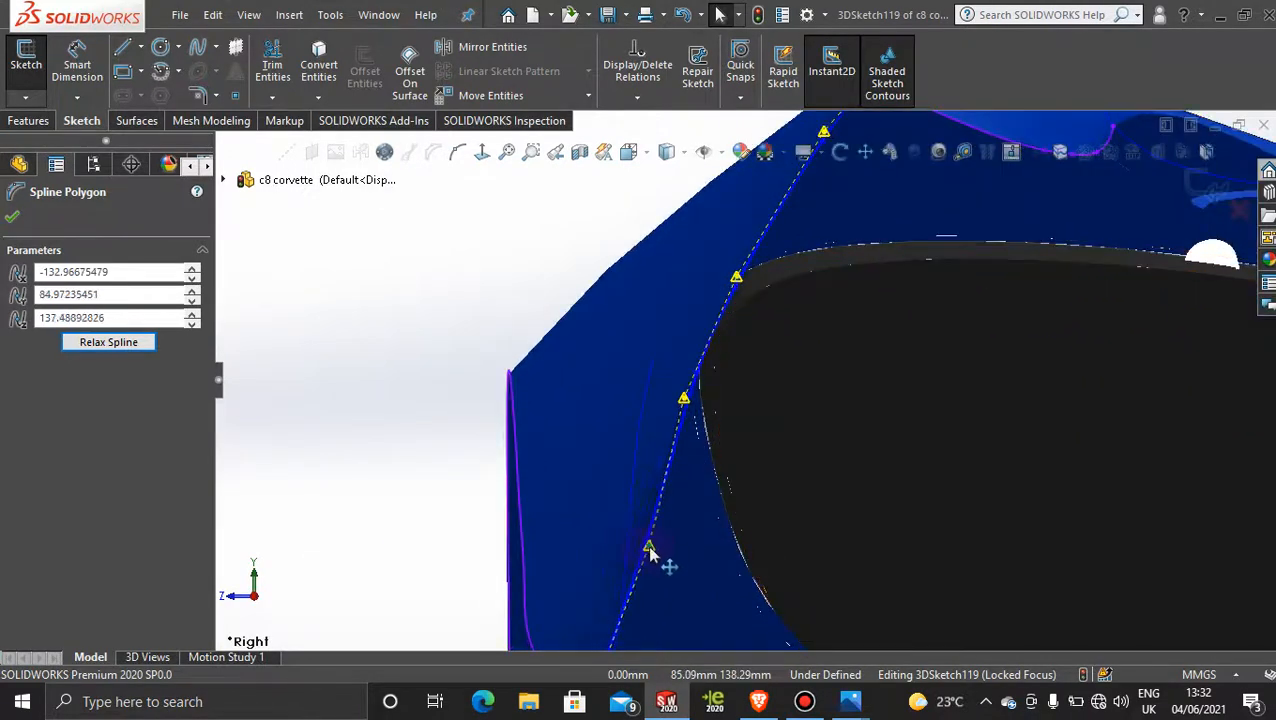
scroll(666, 582, "up", 3)
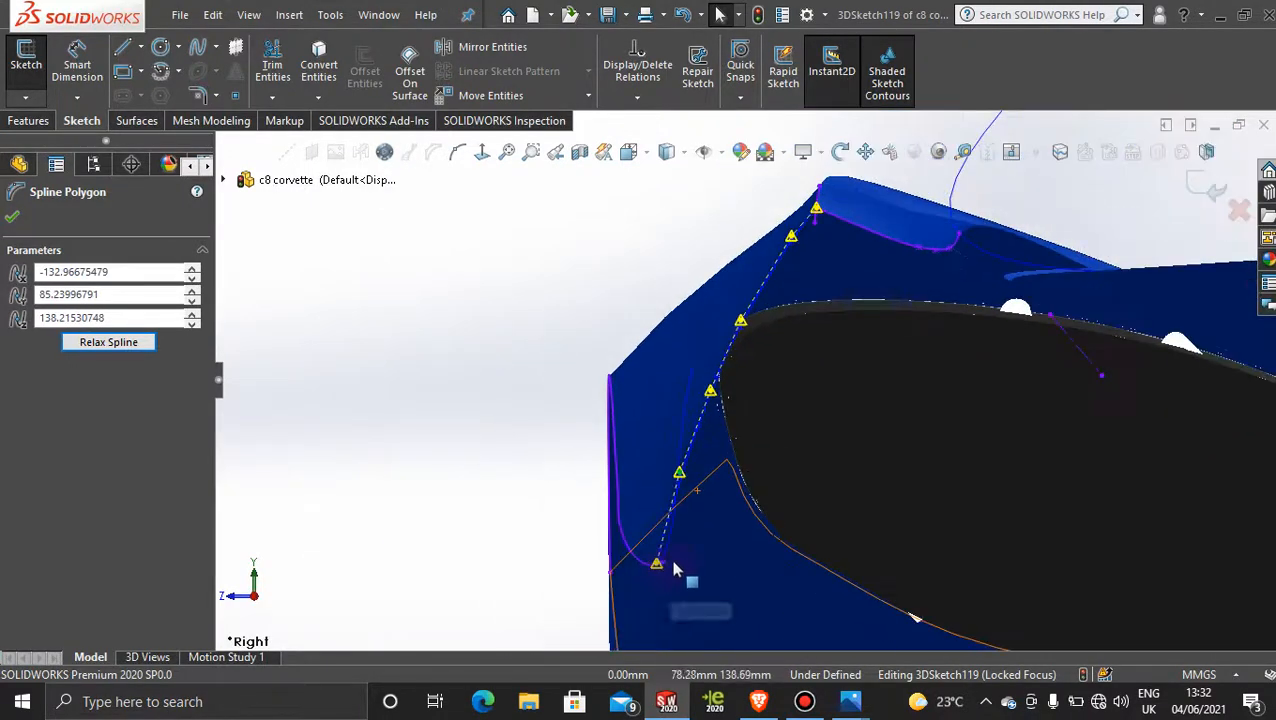
scroll(674, 566, "down", 4)
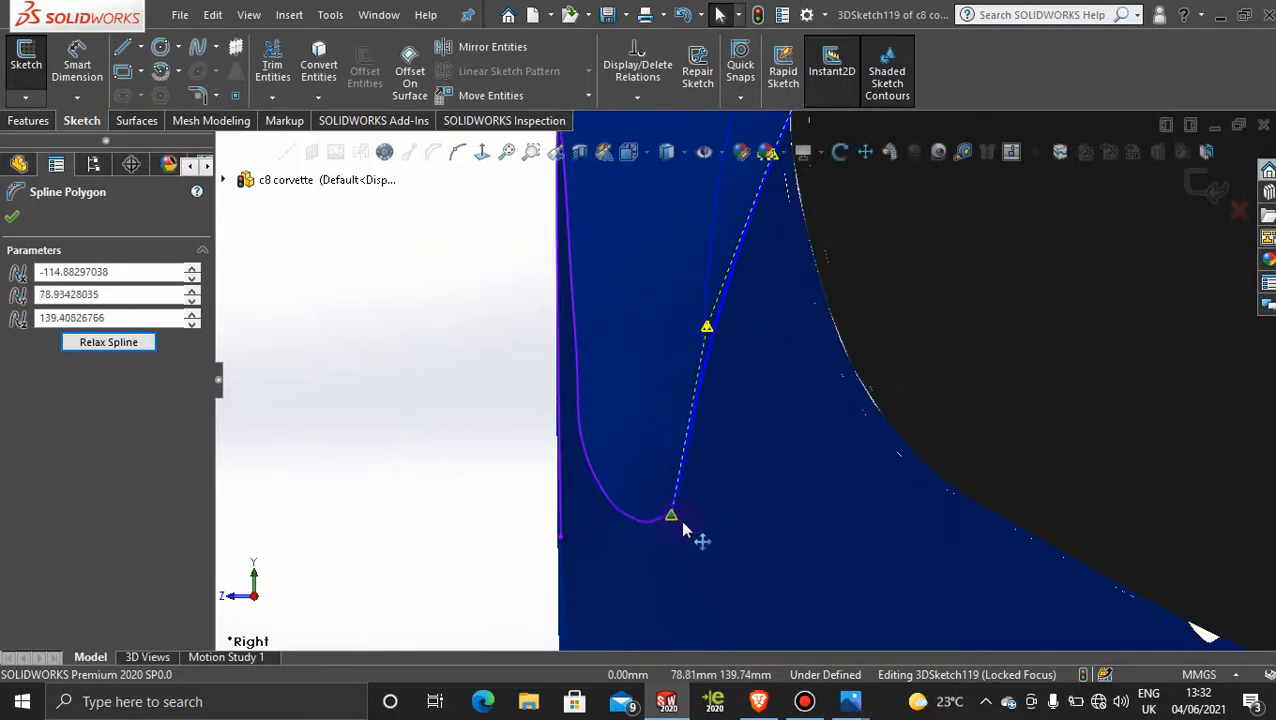
scroll(716, 443, "down", 3)
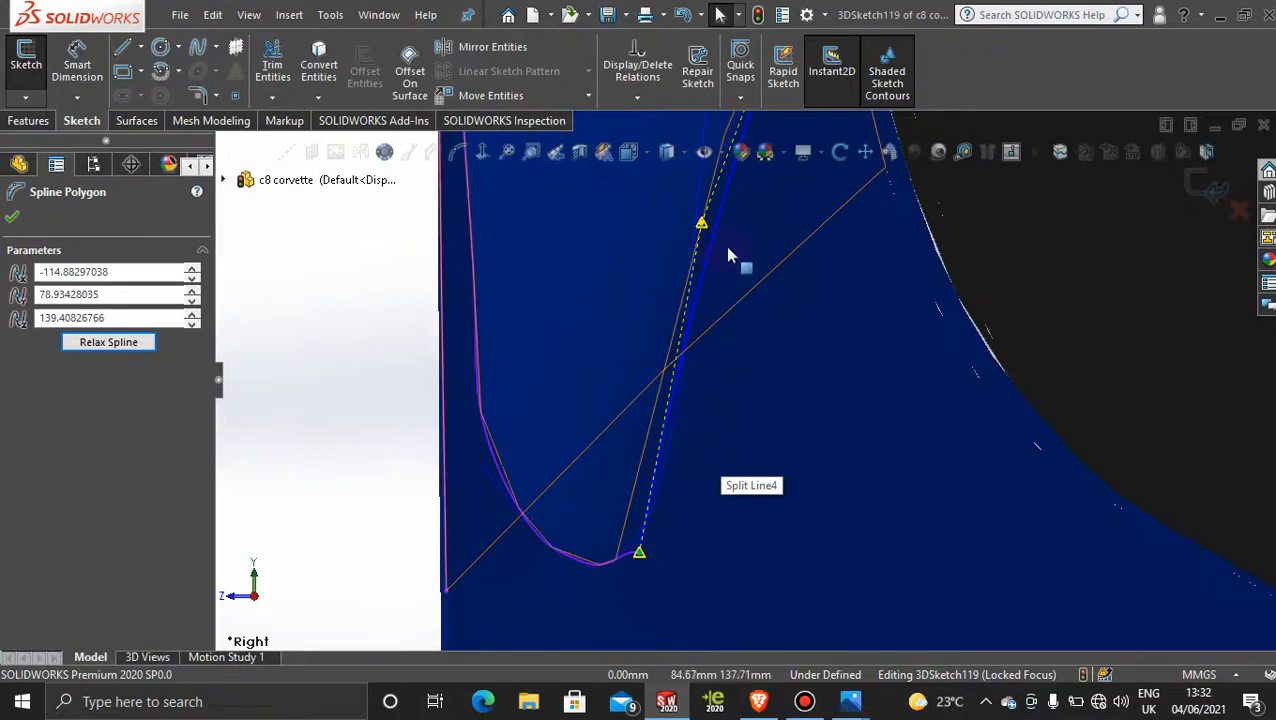
Reposition the spline's two lowest inner control points in the side profile to give the lower section a smooth bend.
left_click(698, 227)
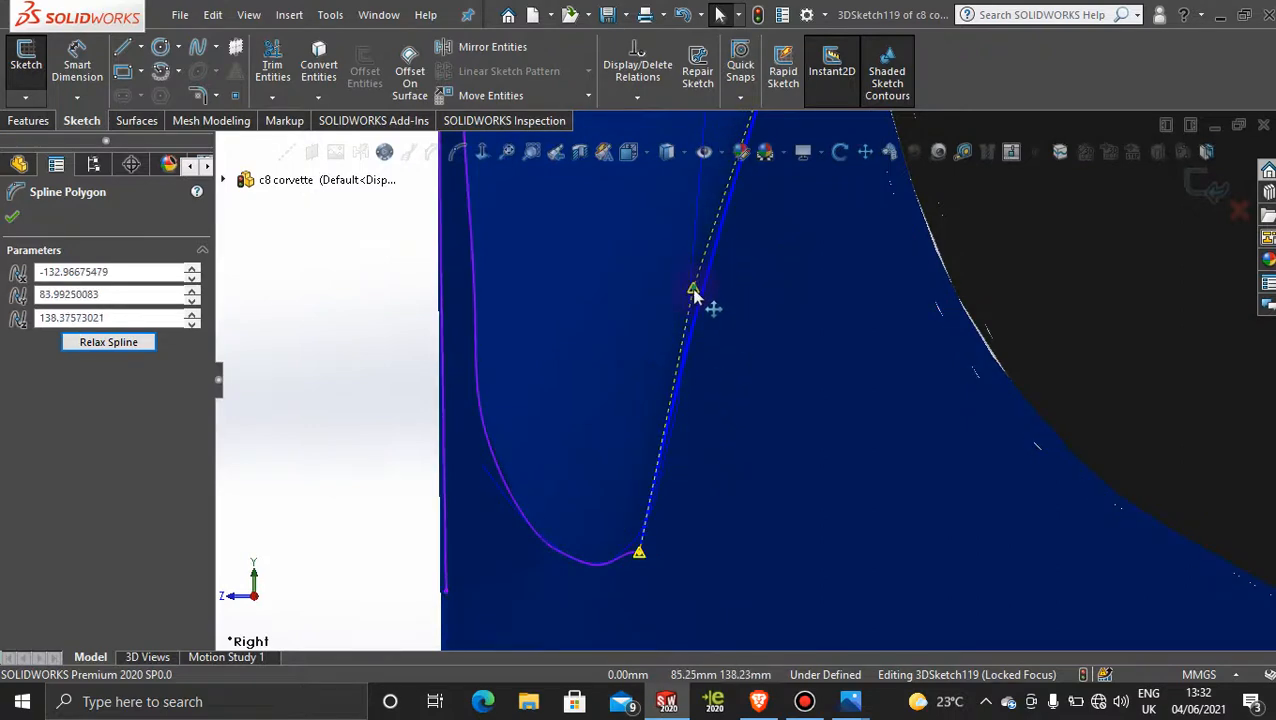
scroll(697, 296, "up", 2)
scroll(690, 296, "down", 3)
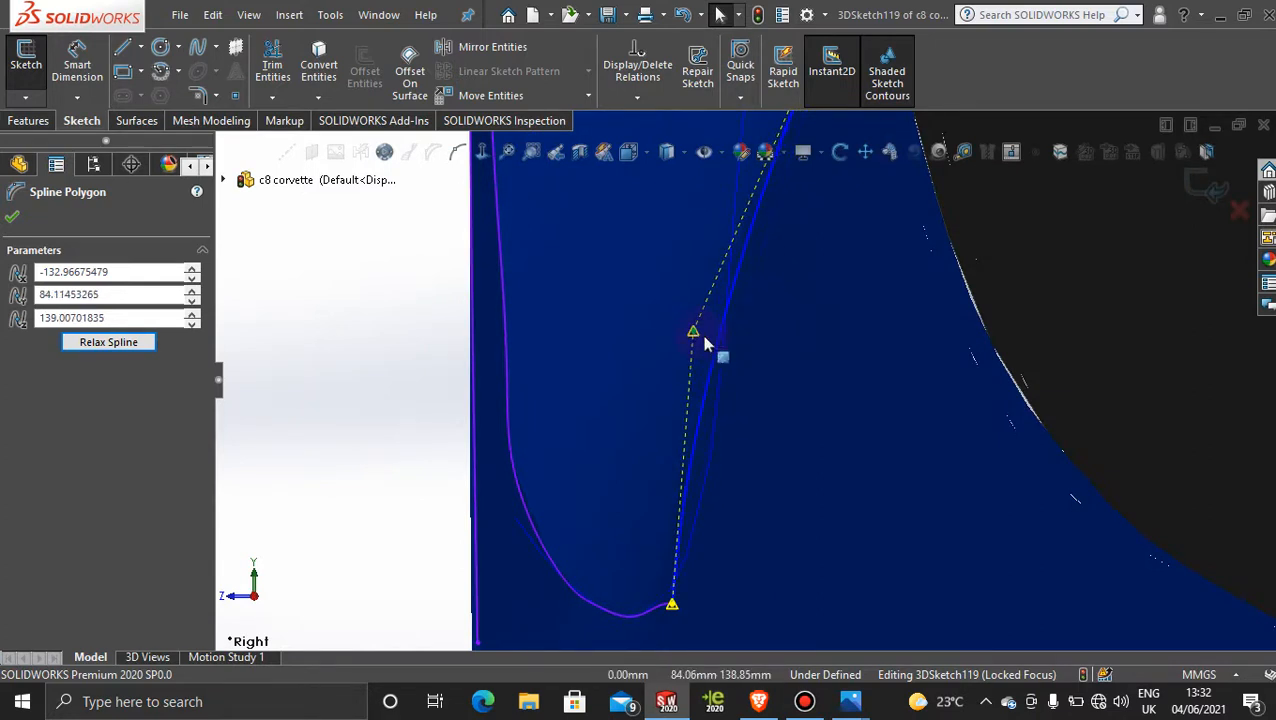
scroll(705, 344, "up", 2)
scroll(718, 356, "down", 3)
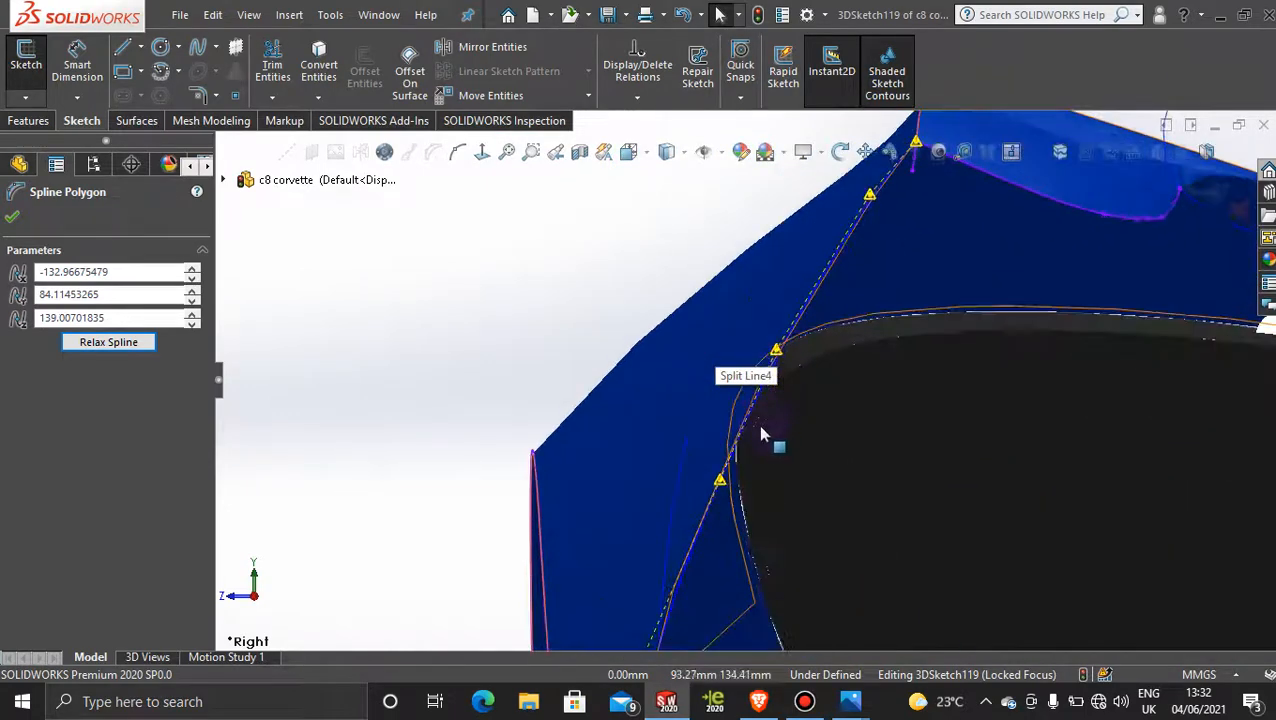
scroll(726, 507, "up", 2)
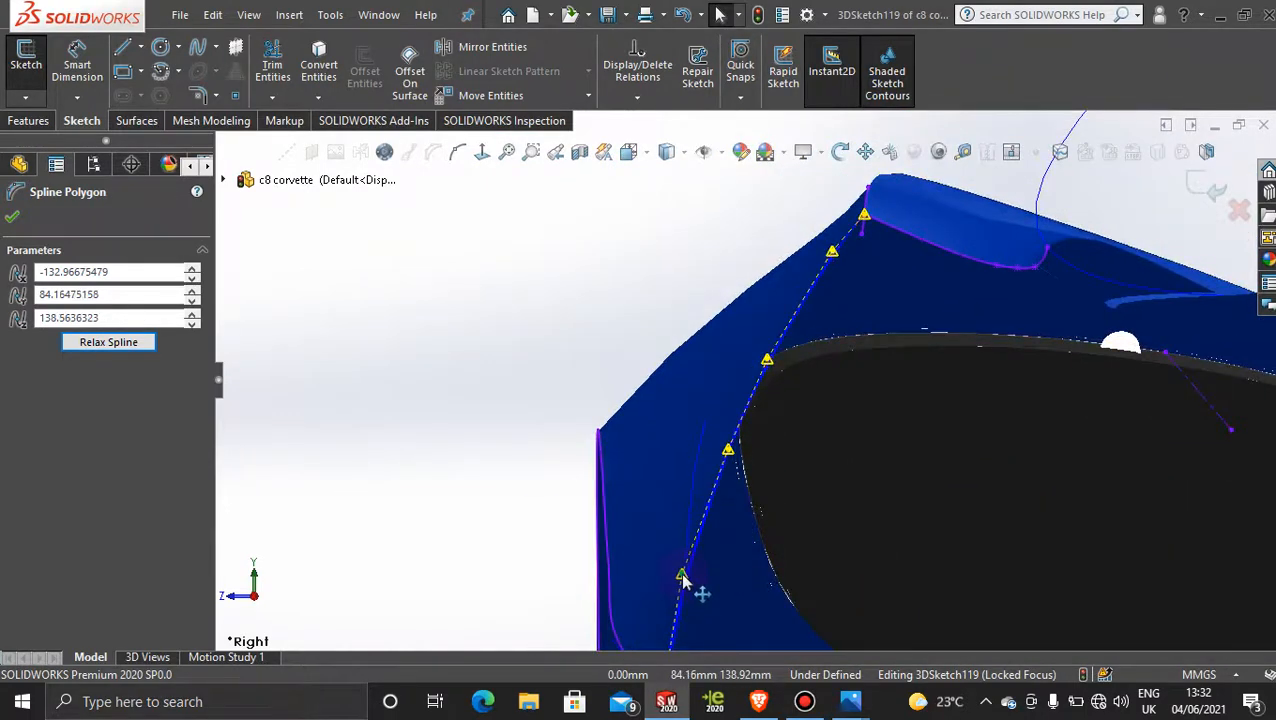
left_click_drag(726, 451, 739, 458)
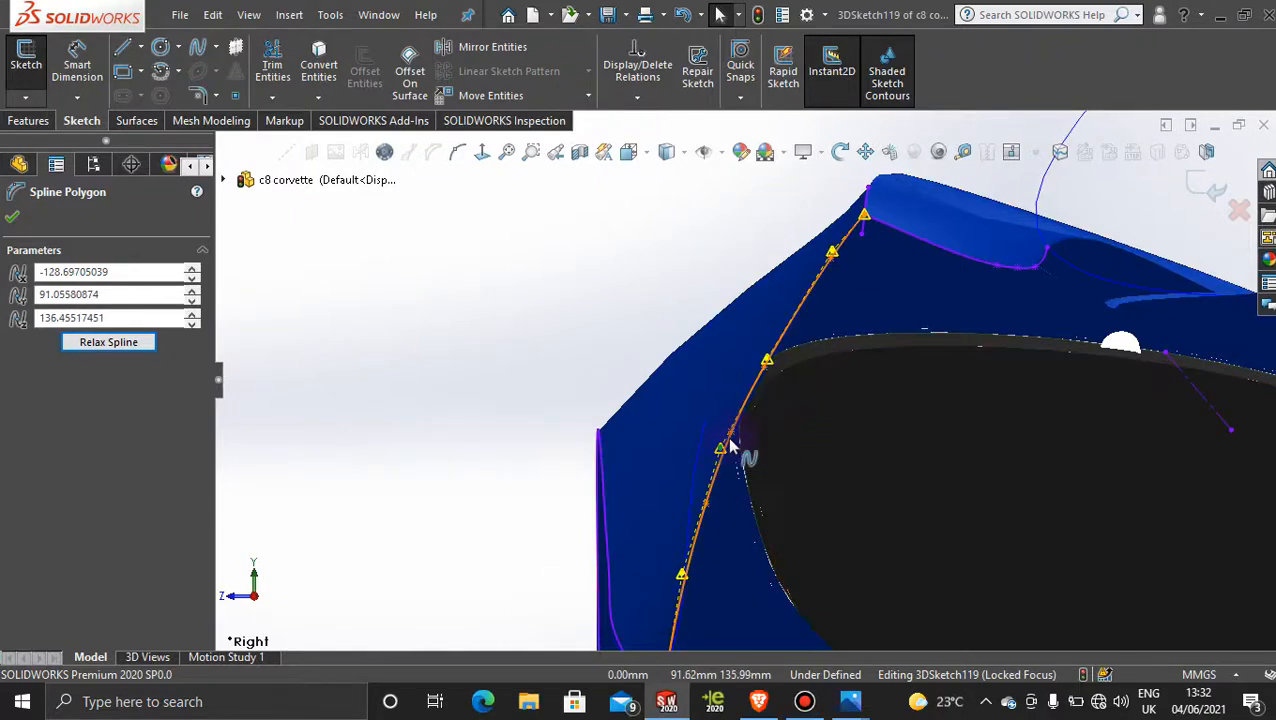
Set the Front view and move the spline's four inner control points rearward, near or just past the fender's rear edge.
middle_click_drag(731, 447, 810, 460)
scroll(810, 460, "up", 3)
middle_click_drag(830, 428, 884, 464)
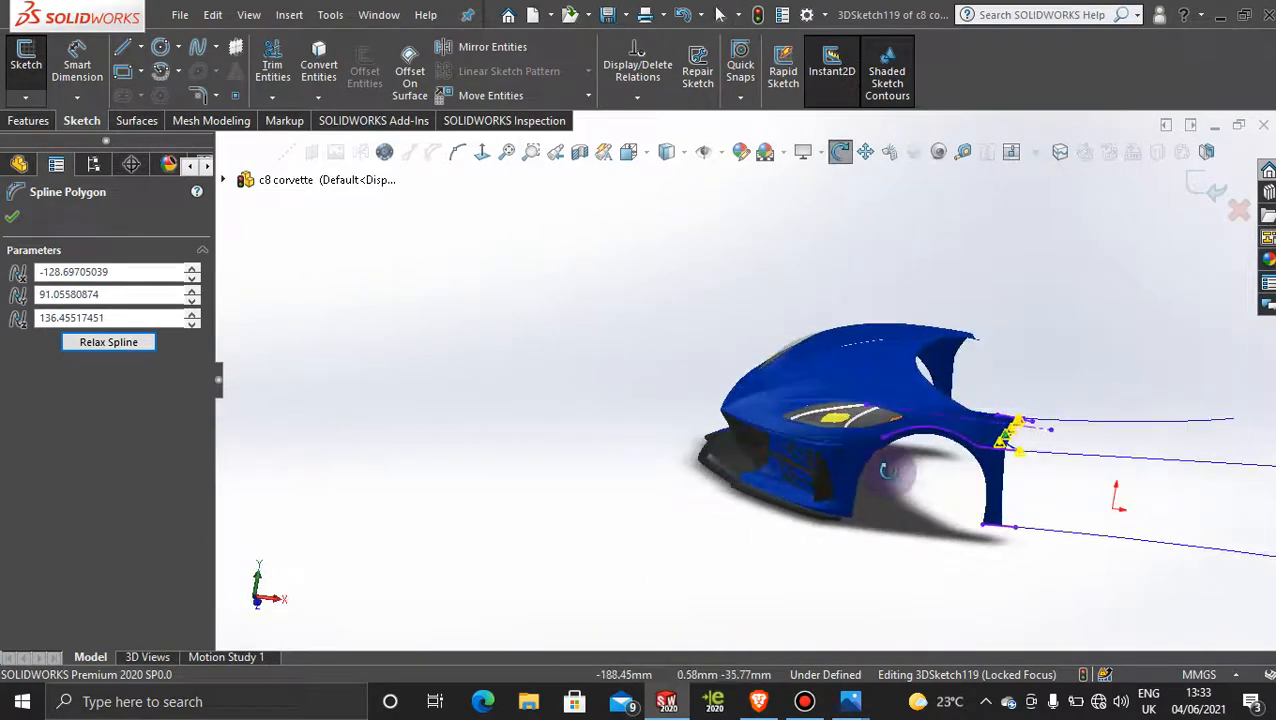
key("space")
left_click(638, 520)
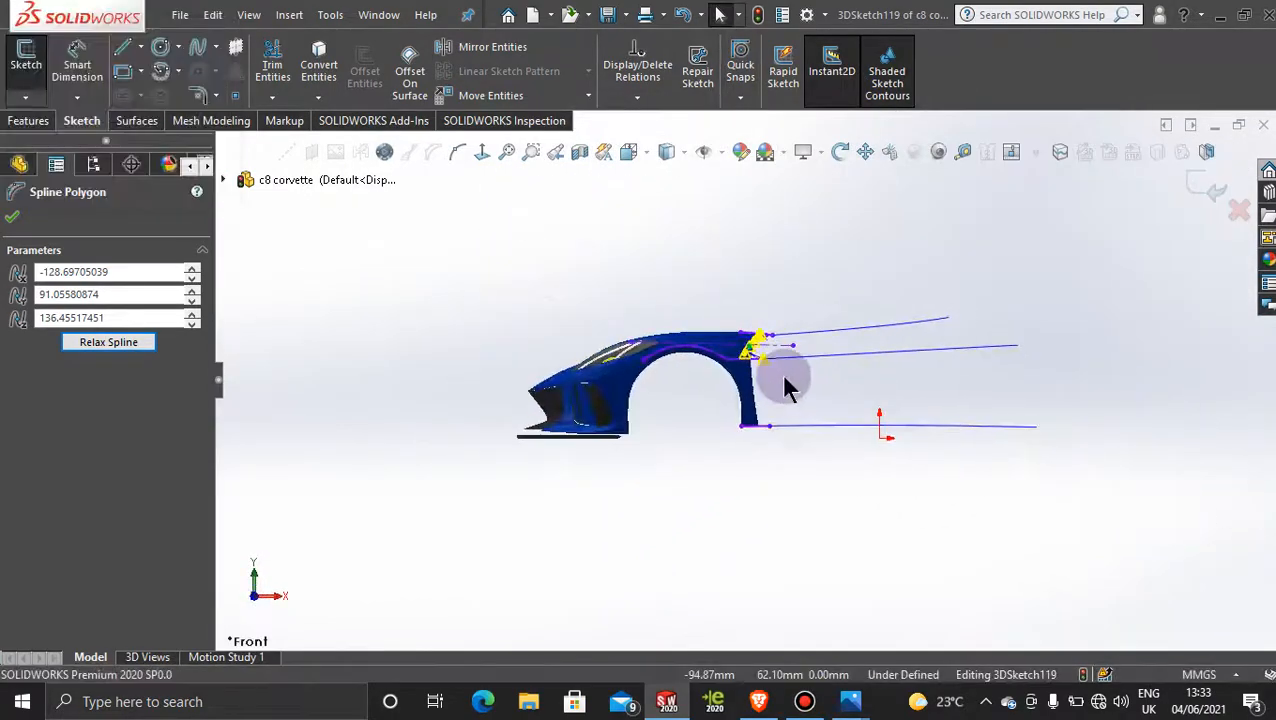
scroll(763, 333, "down", 8)
scroll(808, 310, "up", 1)
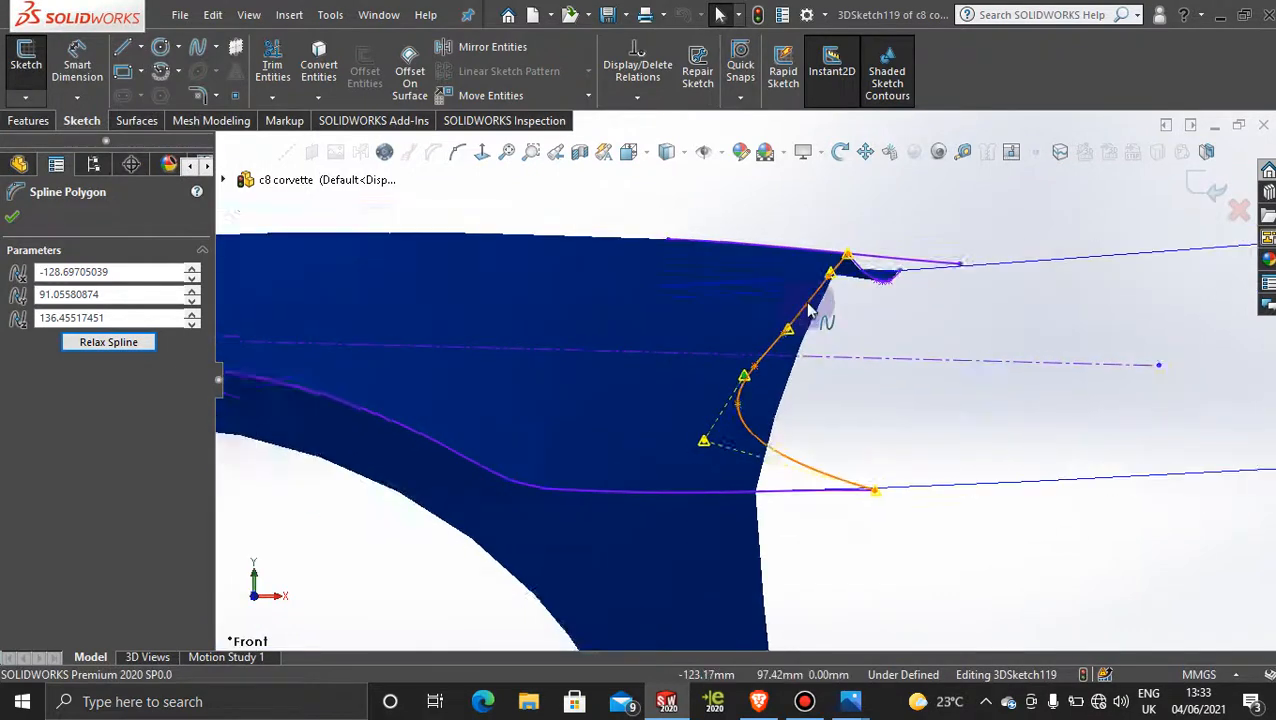
scroll(812, 306, "down", 2)
left_click_drag(847, 282, 860, 286)
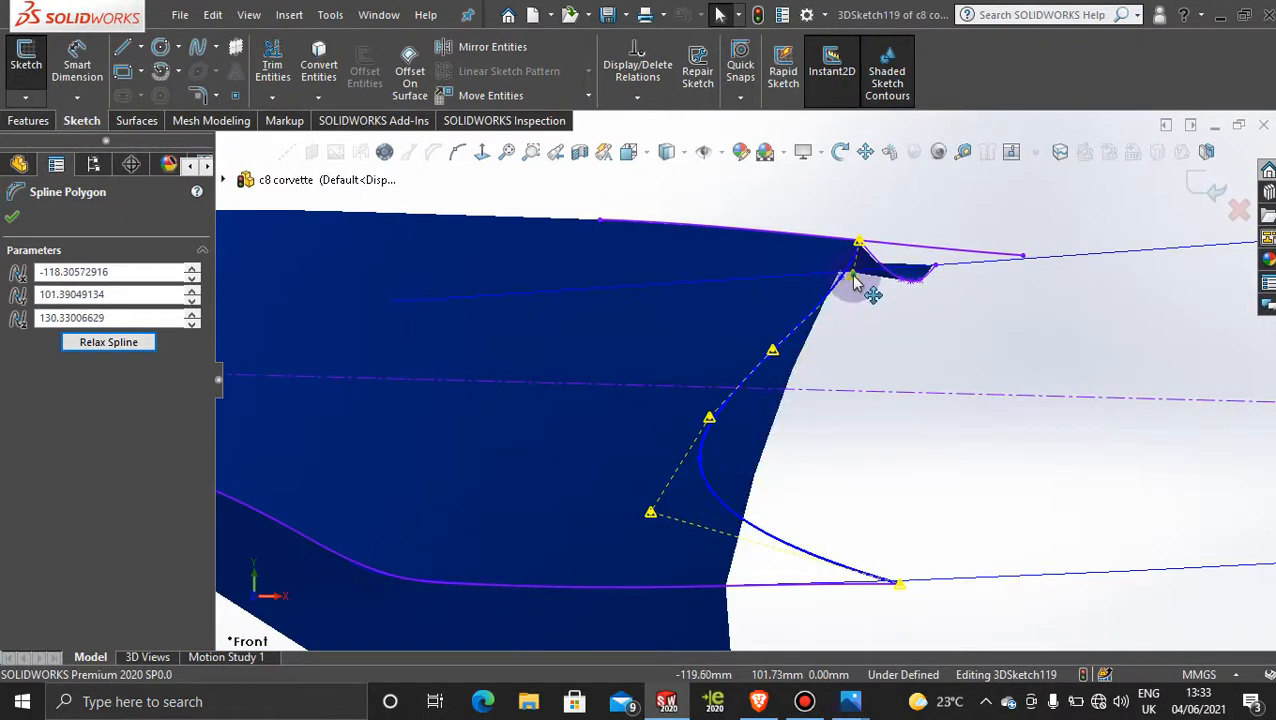
left_click_drag(773, 357, 803, 357)
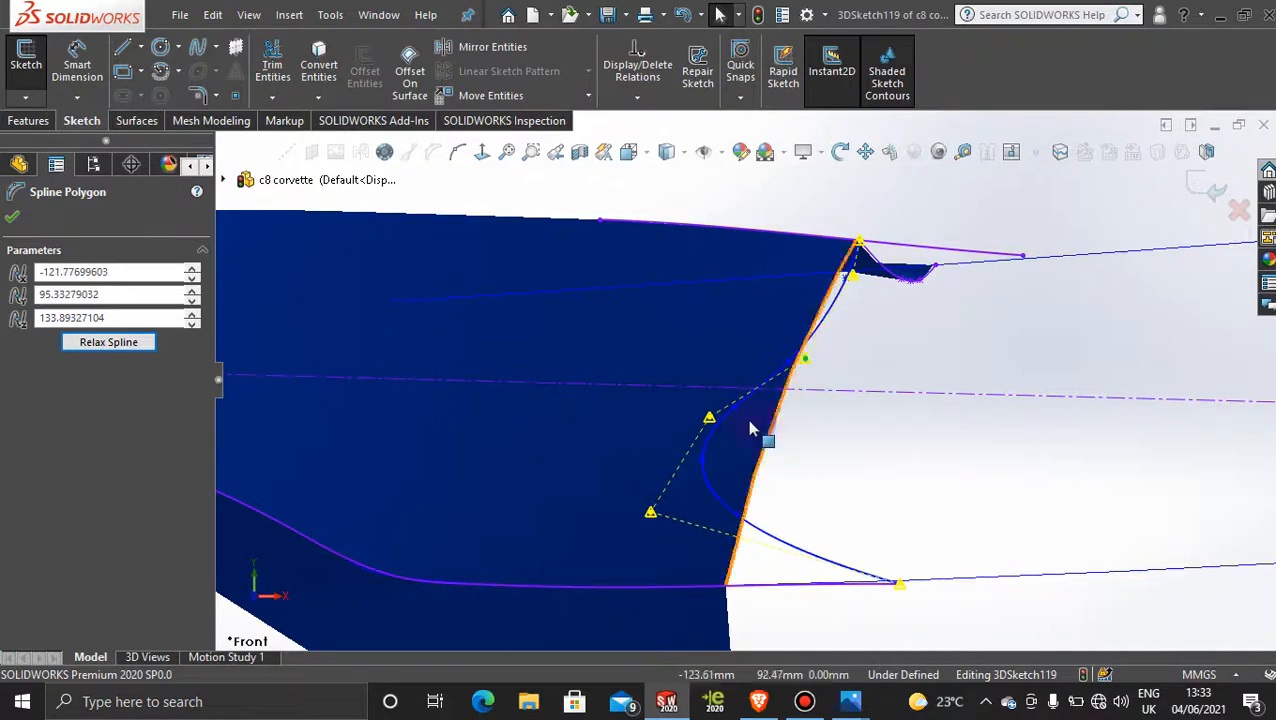
left_click_drag(727, 433, 797, 441)
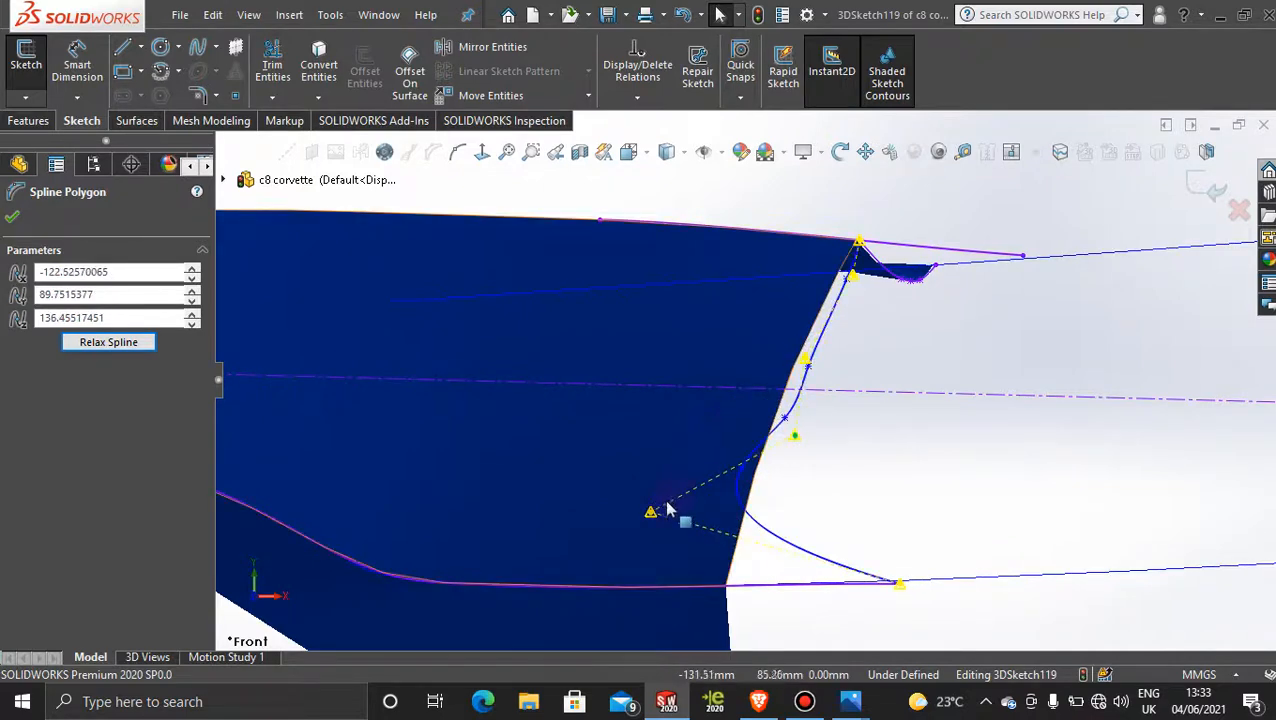
left_click_drag(655, 514, 822, 516)
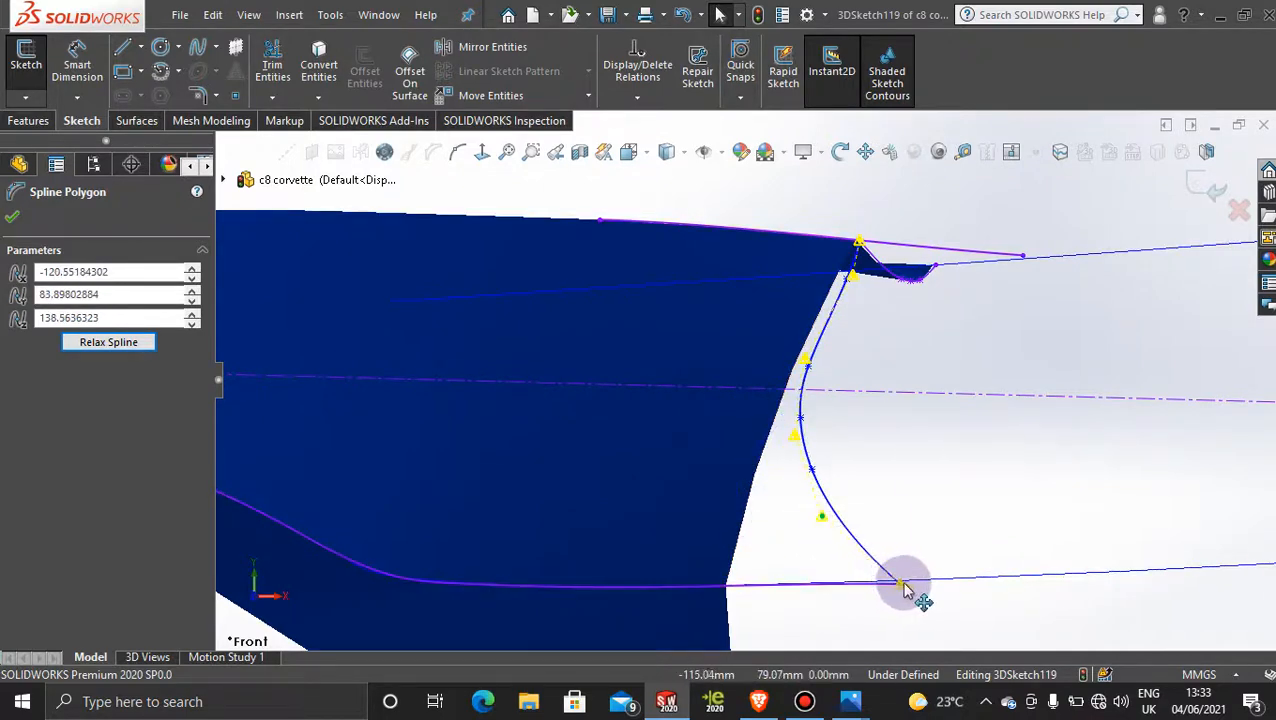
Move the spline's lower endpoint along the guide curve to the fender's rear corner, at about X -127.2, Y 78.8, Z 139.8.
left_click_drag(900, 582, 735, 591)
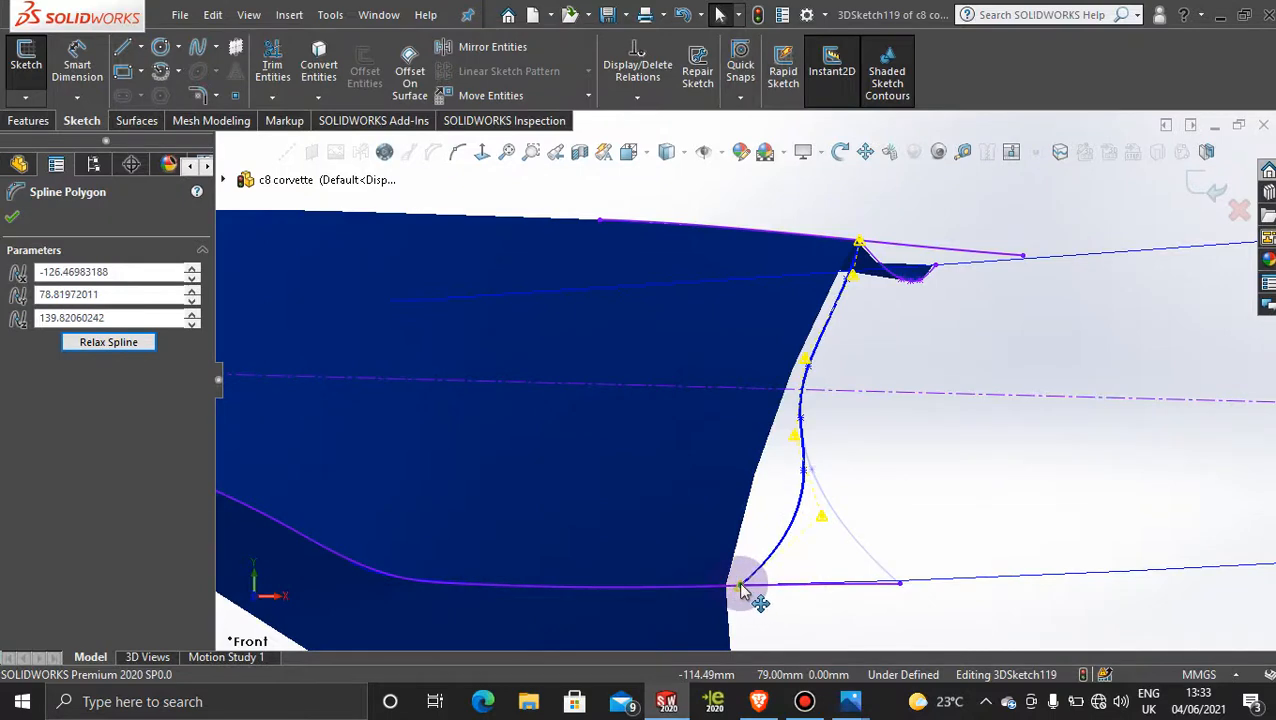
scroll(740, 590, "down", 5)
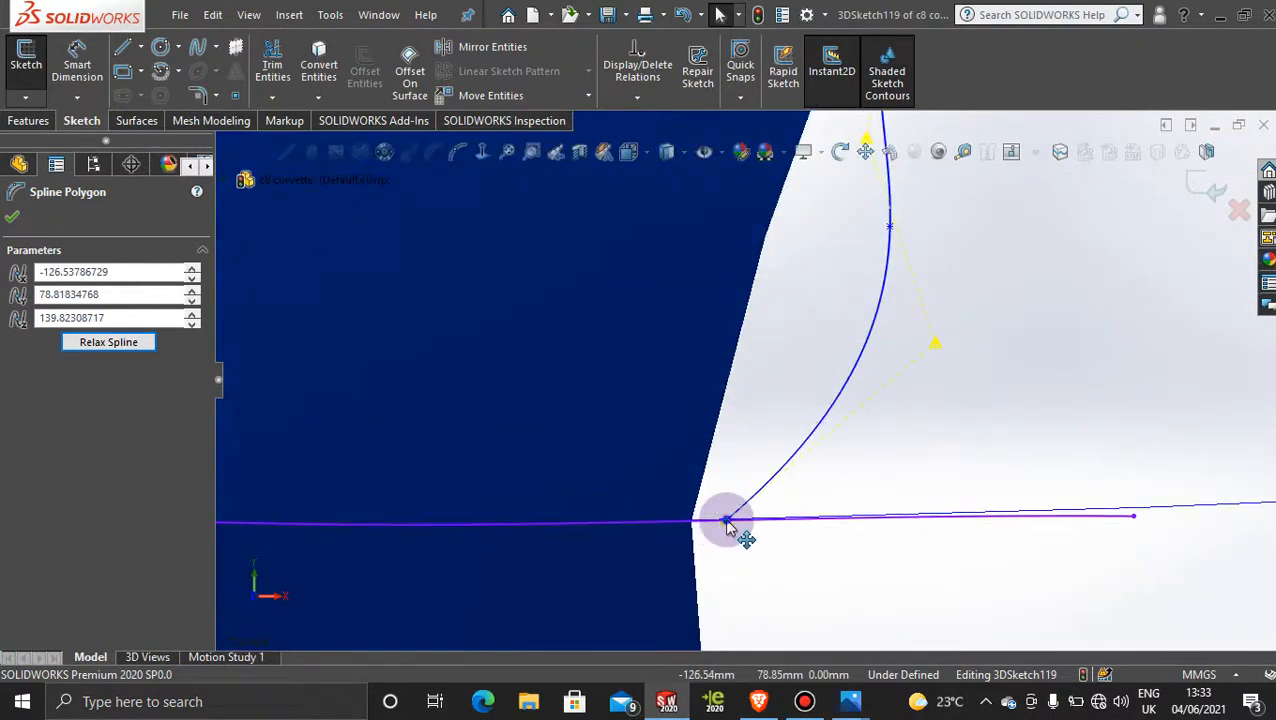
left_click_drag(729, 525, 712, 529)
scroll(786, 419, "up", 3)
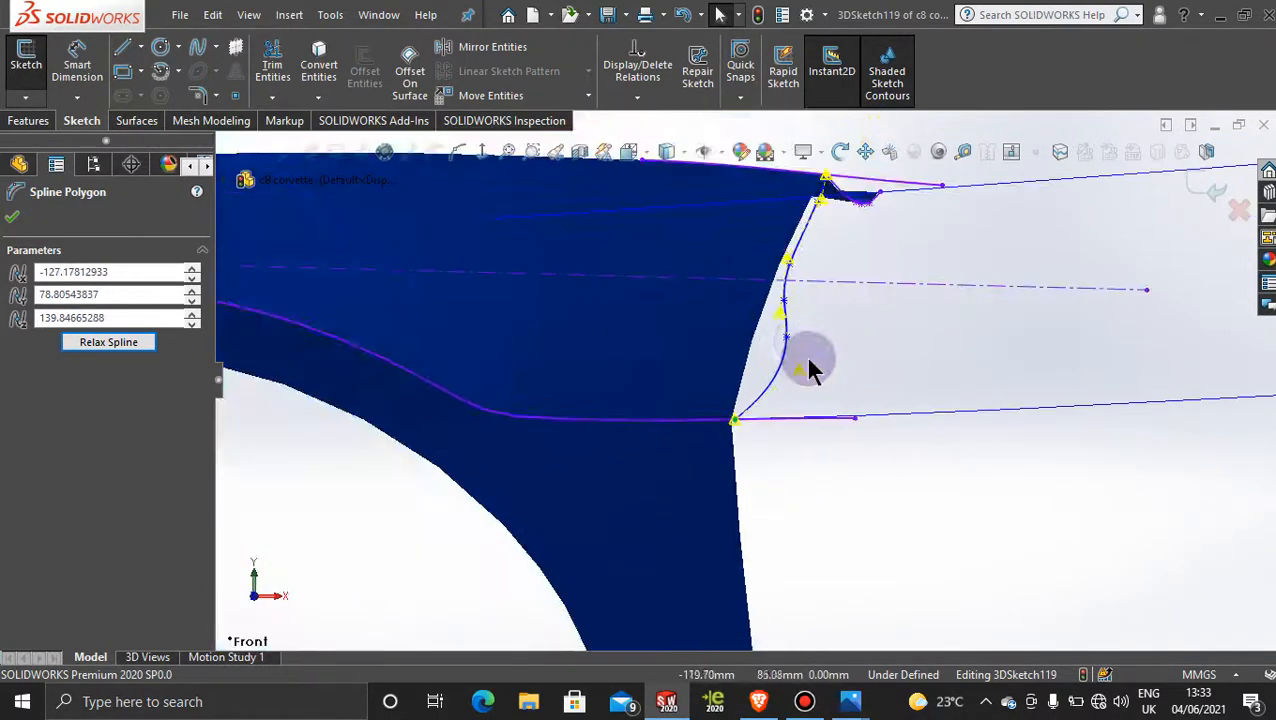
Move the two lowest inner control points beside the fender's rear edge, at about X -125.6, Y 85.6 and X -123.9, Y 90.4.
scroll(805, 360, "down", 2)
left_click_drag(797, 399, 707, 371)
scroll(711, 282, "down", 3)
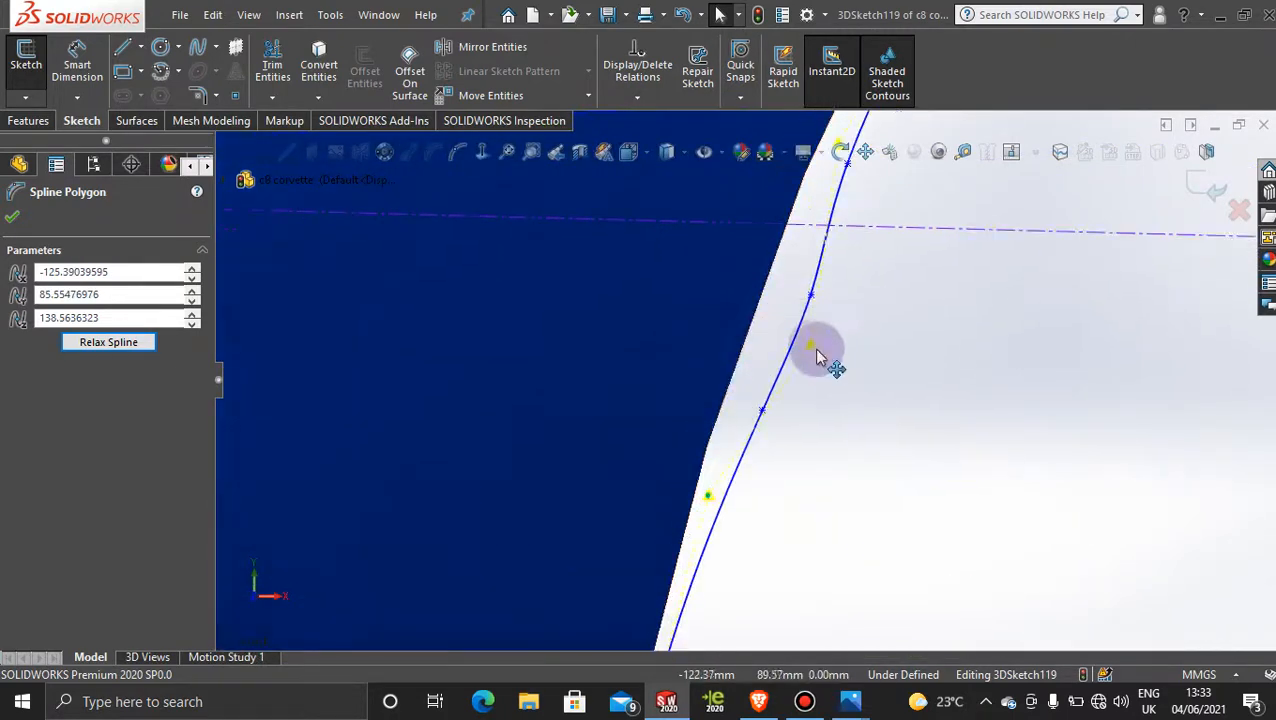
left_click_drag(815, 345, 763, 320)
scroll(746, 478, "up", 2)
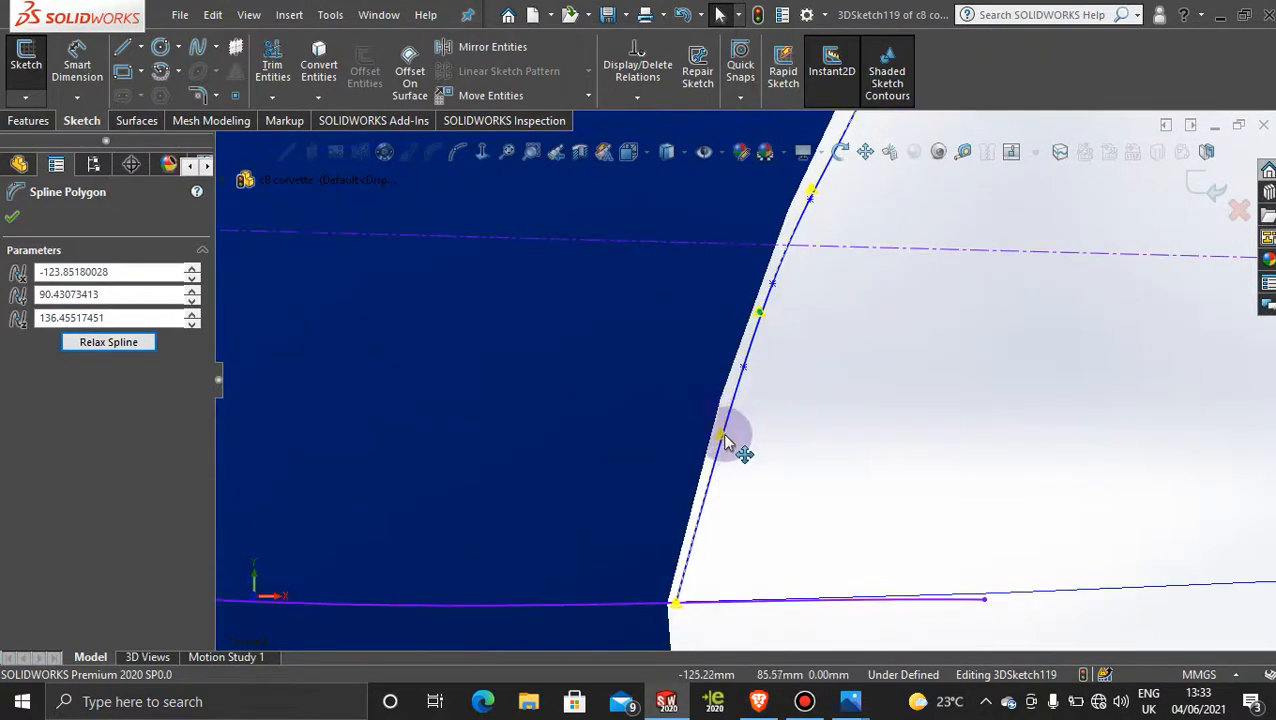
left_click_drag(732, 441, 714, 433)
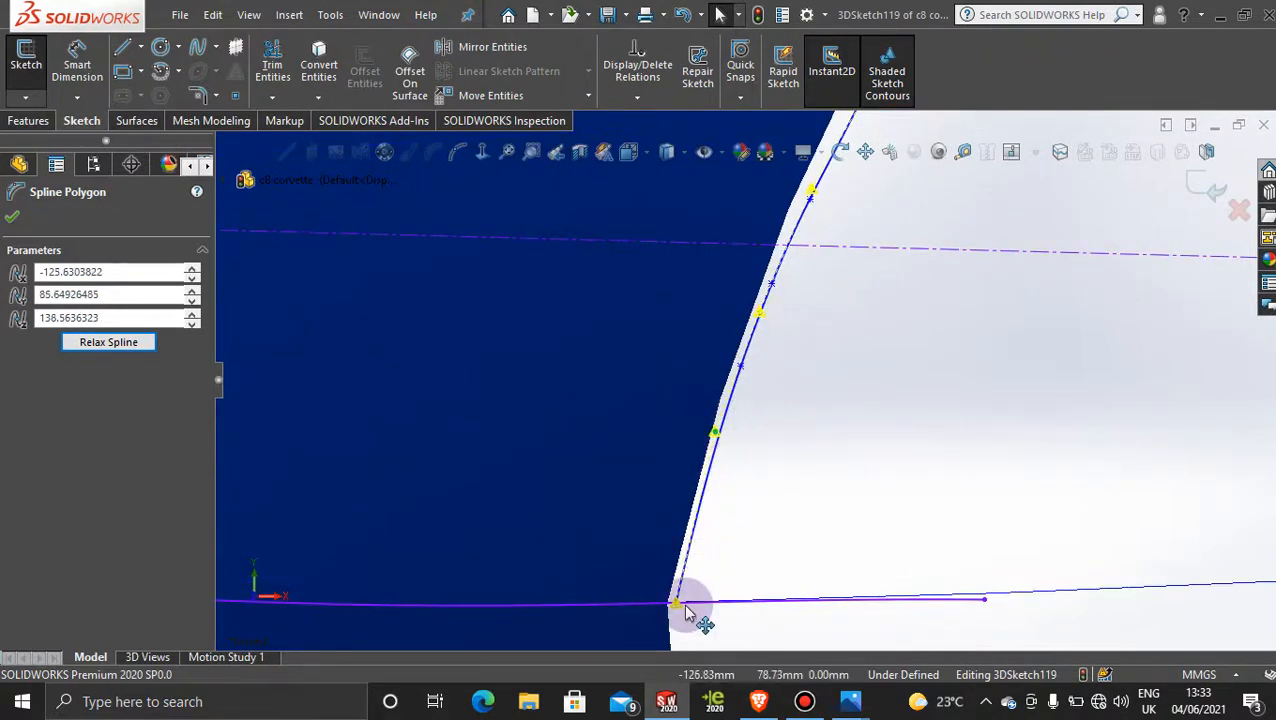
Shift the two upper inner control points toward the fender's rear edge so the spline runs parallel to it.
scroll(788, 305, "up", 3)
scroll(793, 288, "down", 4)
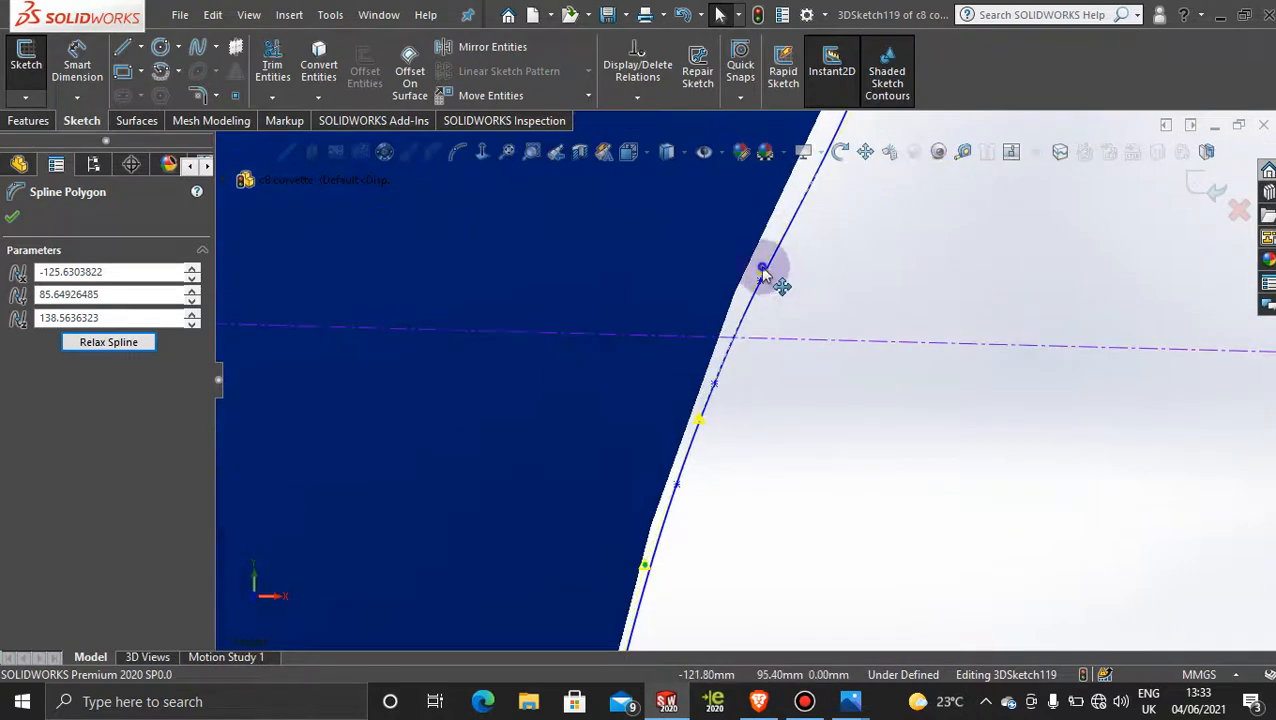
left_click_drag(762, 270, 750, 267)
scroll(780, 302, "up", 4)
scroll(796, 272, "down", 4)
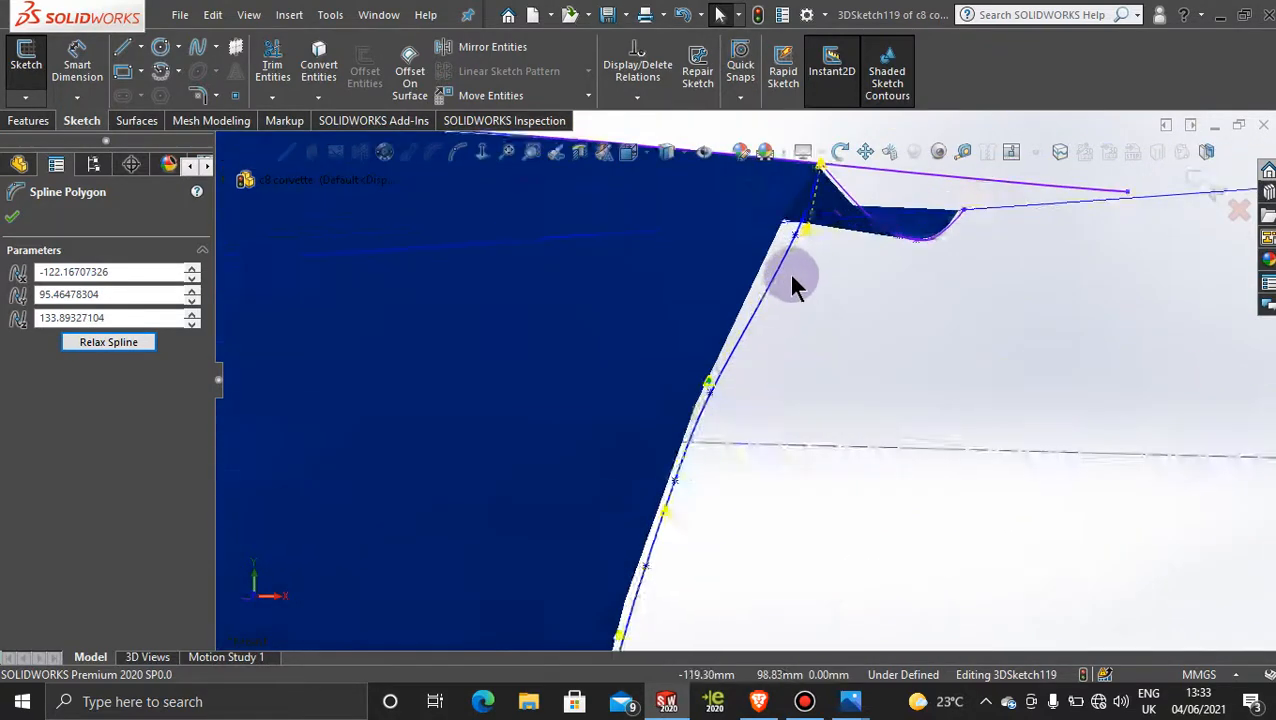
left_click_drag(806, 226, 797, 222)
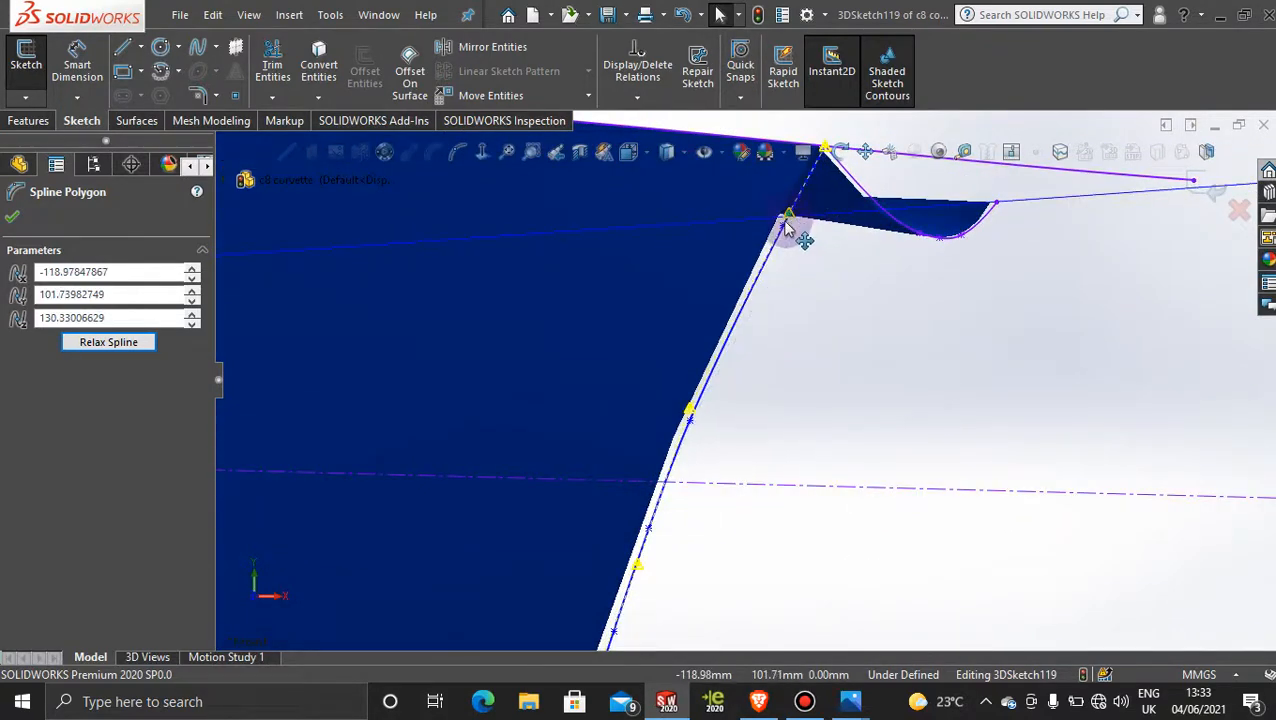
Refine the uppermost inner control point to about X -119.15, Y 101.77 and nudge the one below to about X -122.10, Y 95.43.
scroll(797, 228, "up", 3)
scroll(797, 268, "down", 4)
scroll(743, 368, "down", 3)
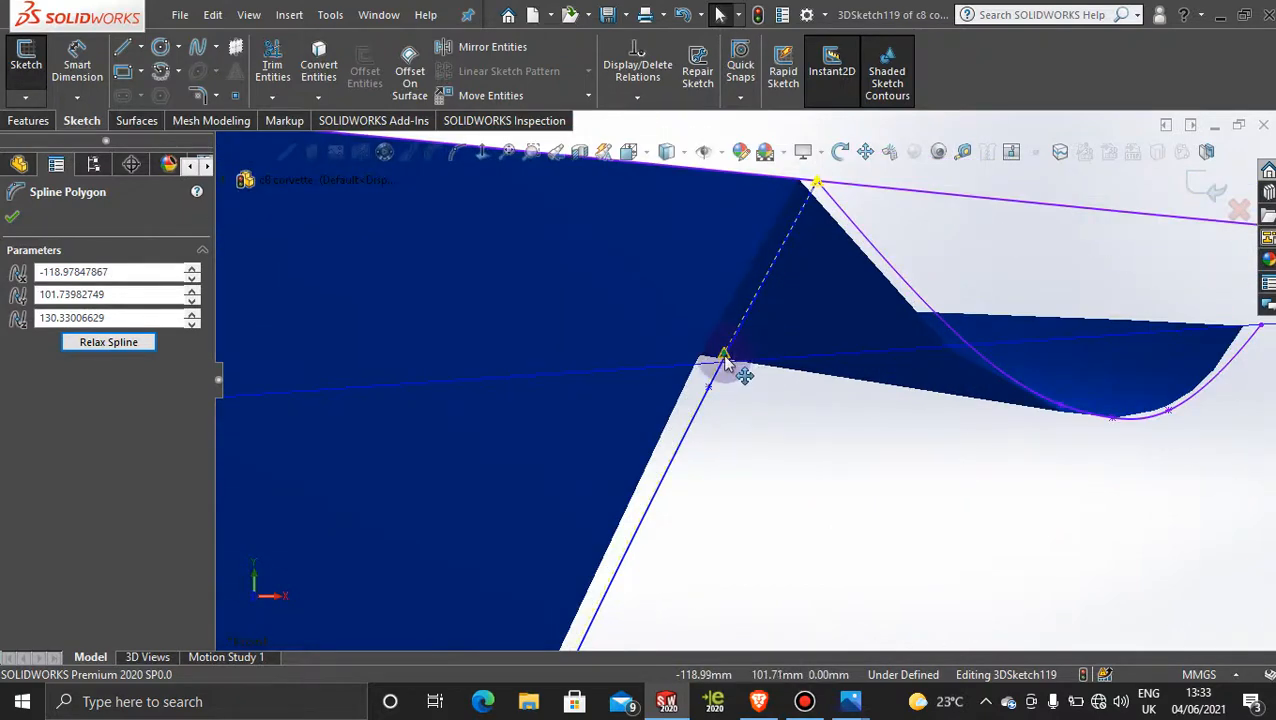
left_click_drag(722, 357, 709, 351)
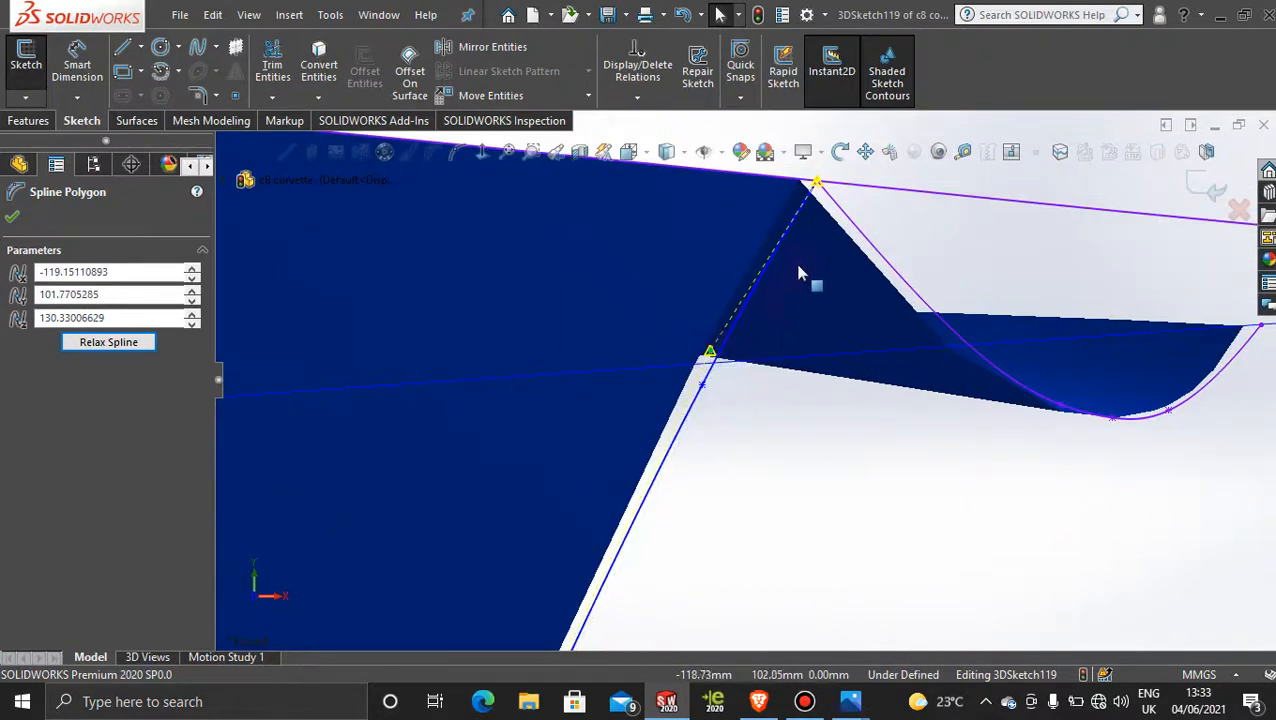
scroll(775, 425, "up", 6)
scroll(696, 490, "down", 3)
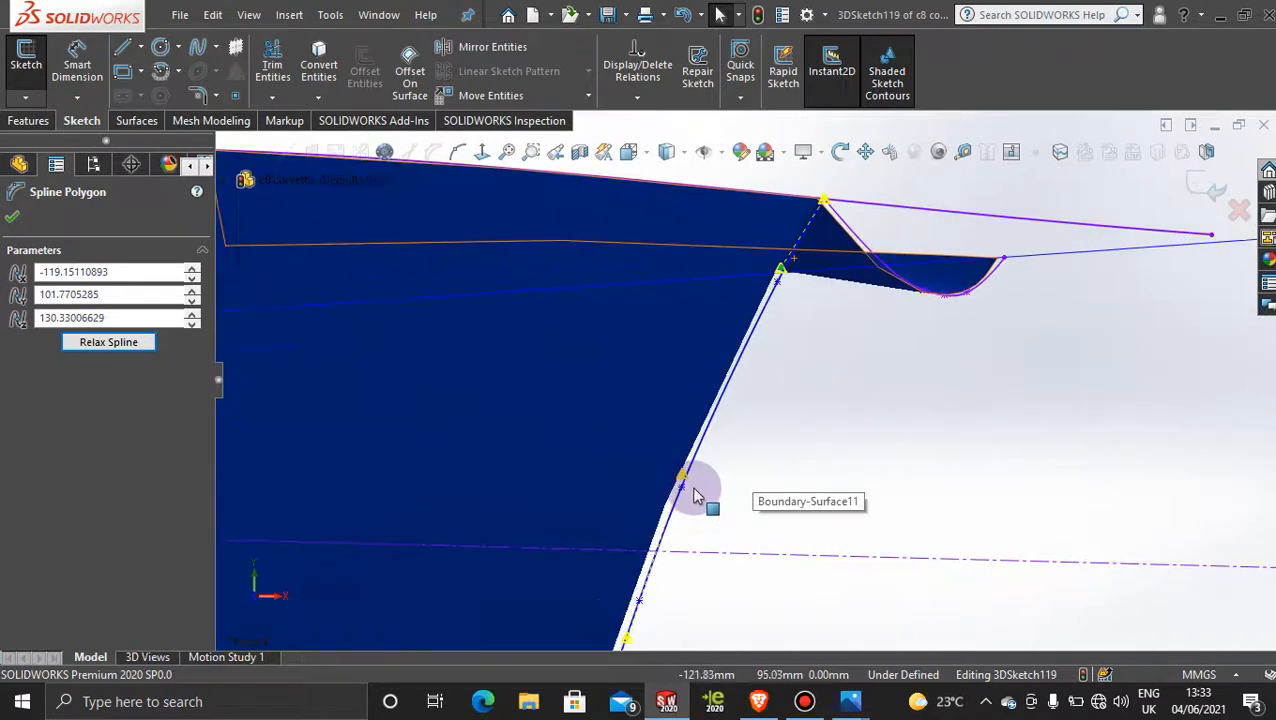
scroll(696, 494, "down", 2)
left_click_drag(692, 447, 688, 452)
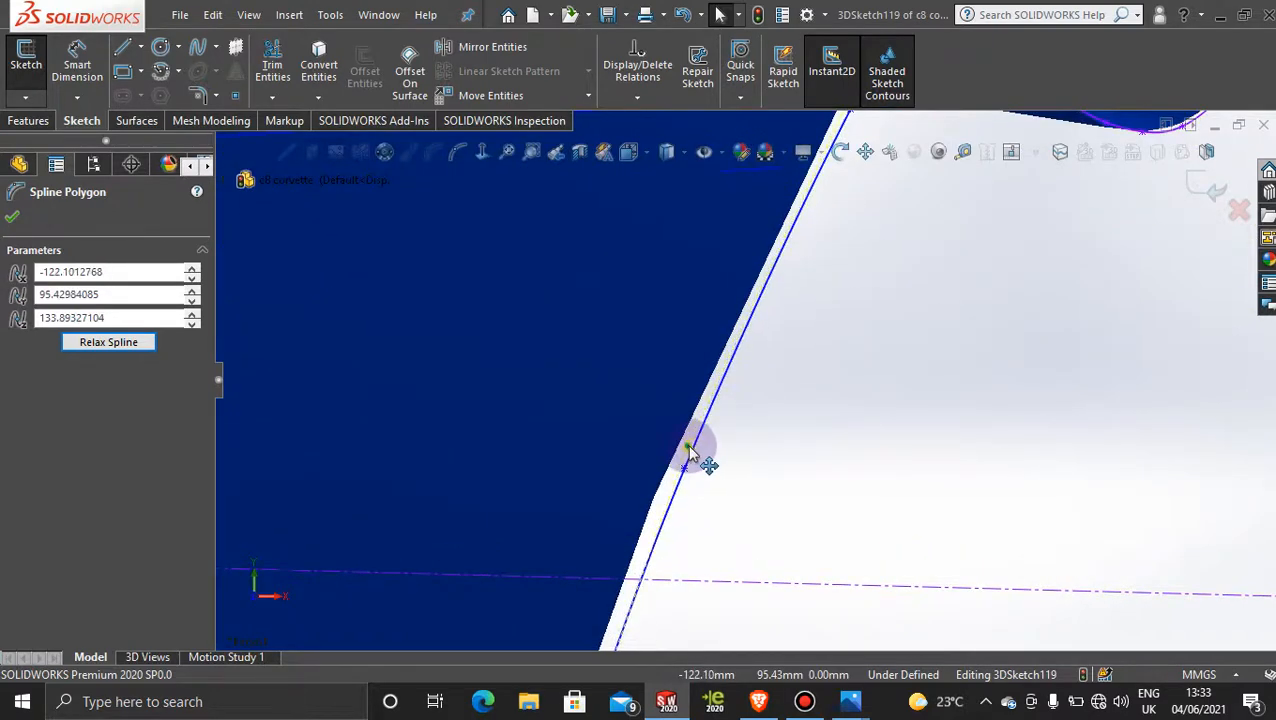
Check how closely the 3D spline follows the fender's rear edge in the front and right views.
scroll(720, 489, "up", 3)
scroll(714, 506, "down", 4)
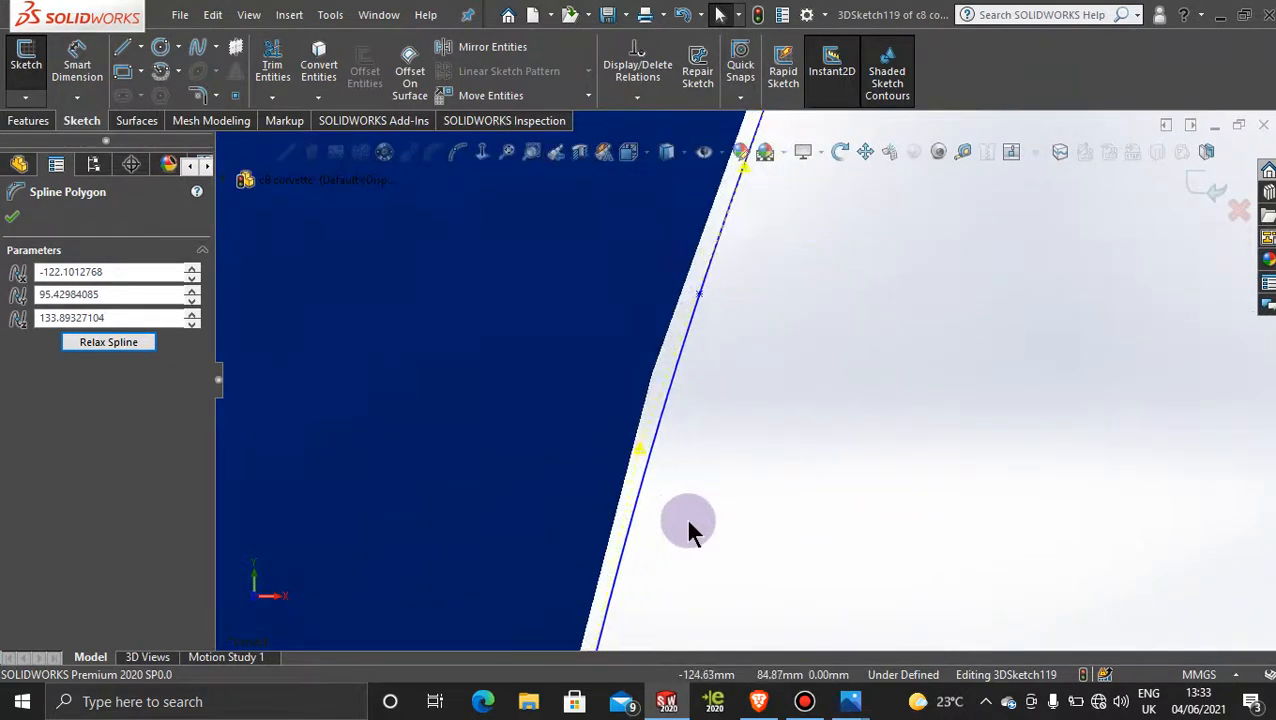
scroll(688, 525, "up", 3)
scroll(712, 468, "down", 1)
scroll(732, 442, "up", 4)
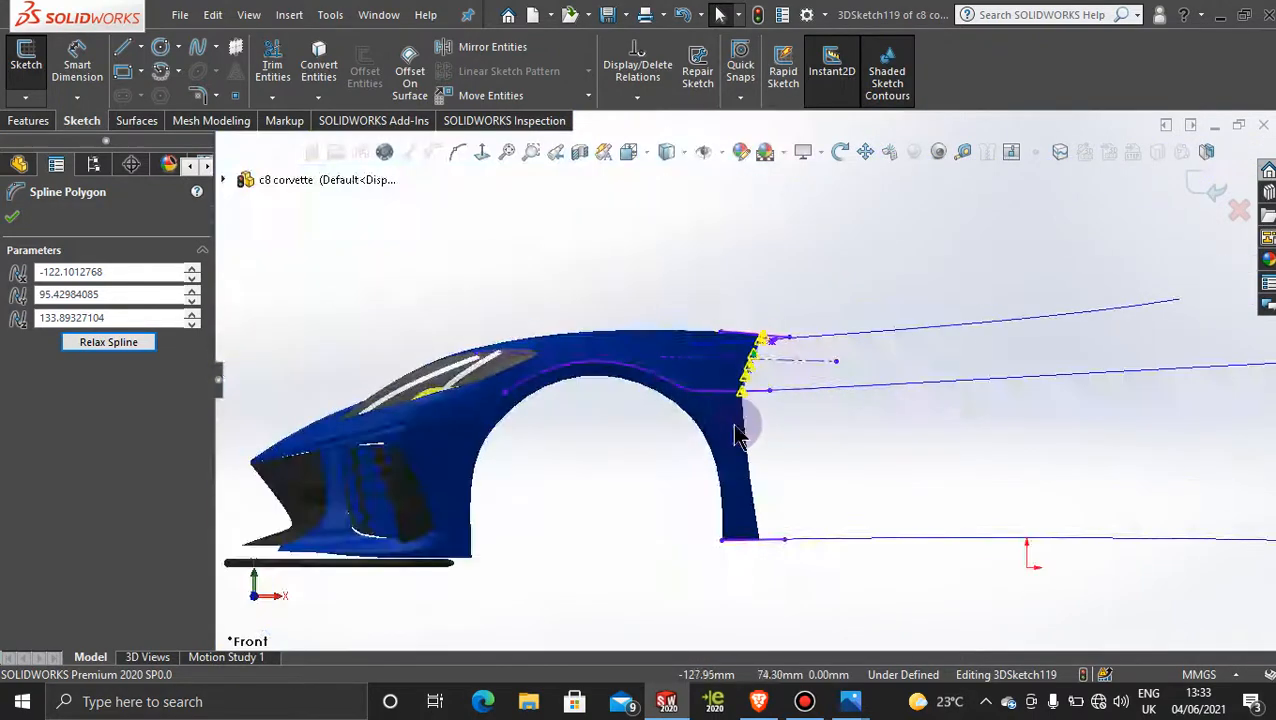
middle_click_drag(735, 435, 635, 480)
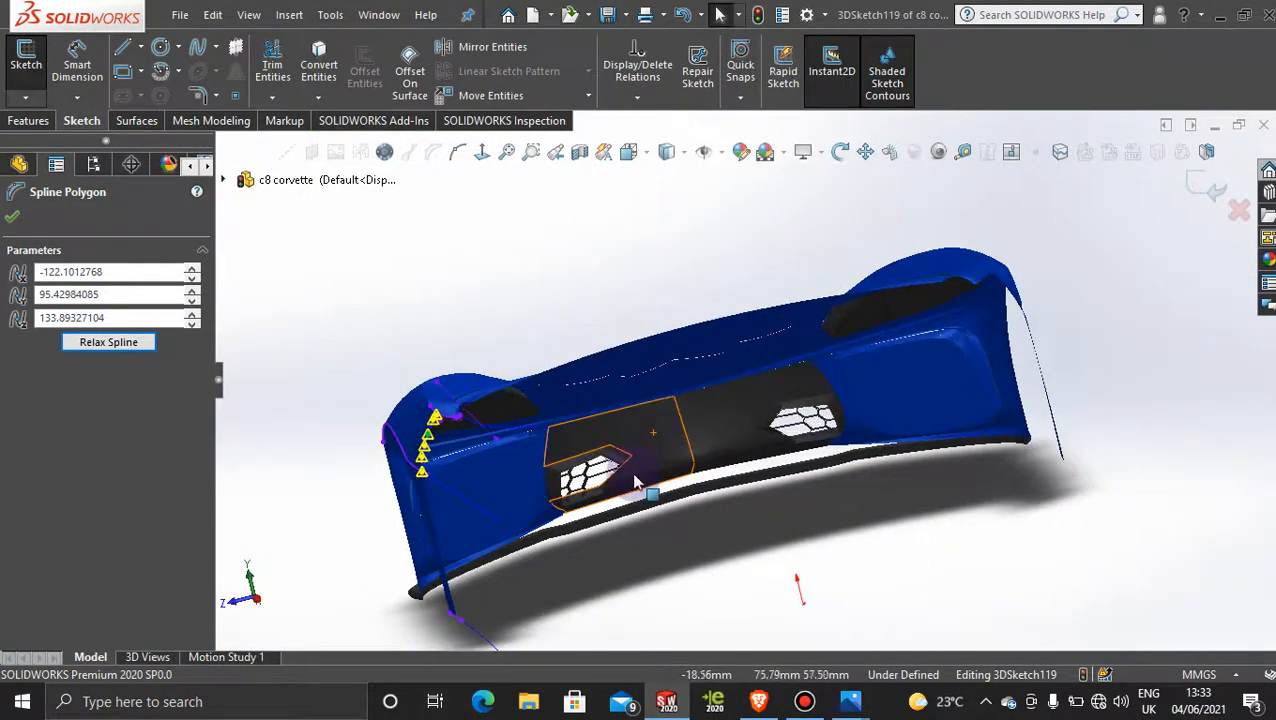
key("space")
left_click(527, 498)
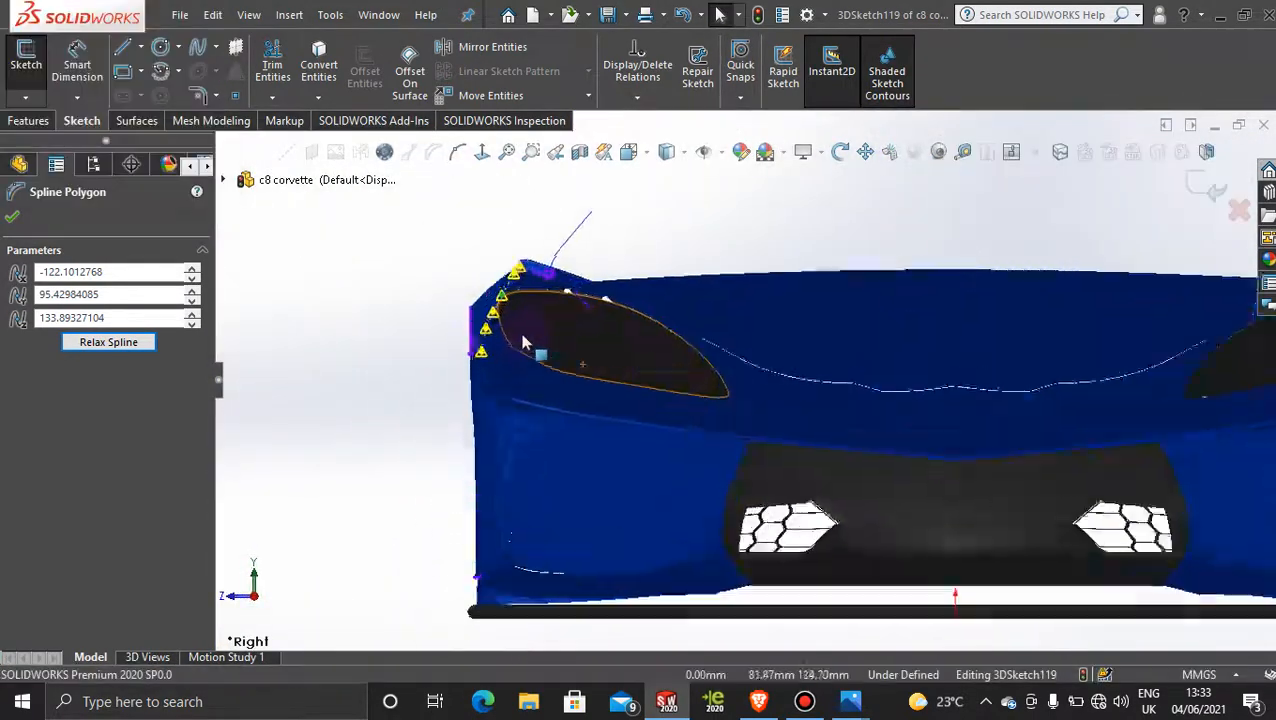
scroll(521, 330, "down", 5)
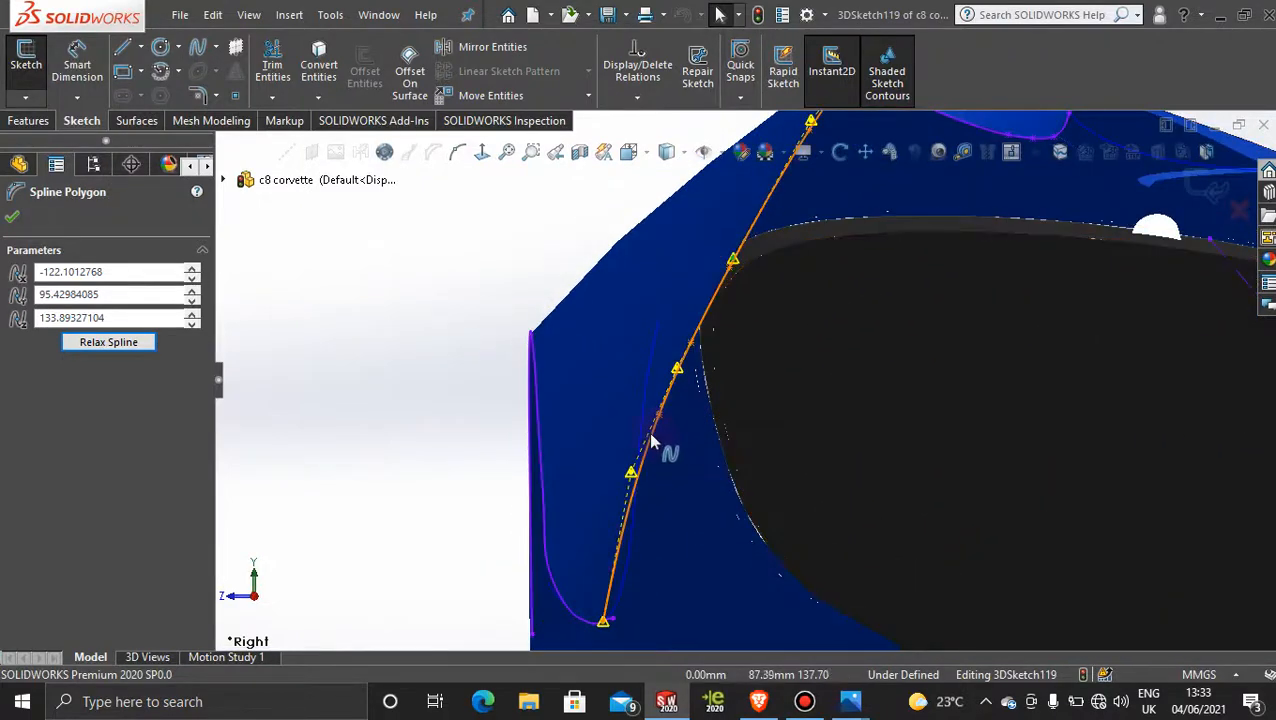
scroll(830, 346, "up", 5)
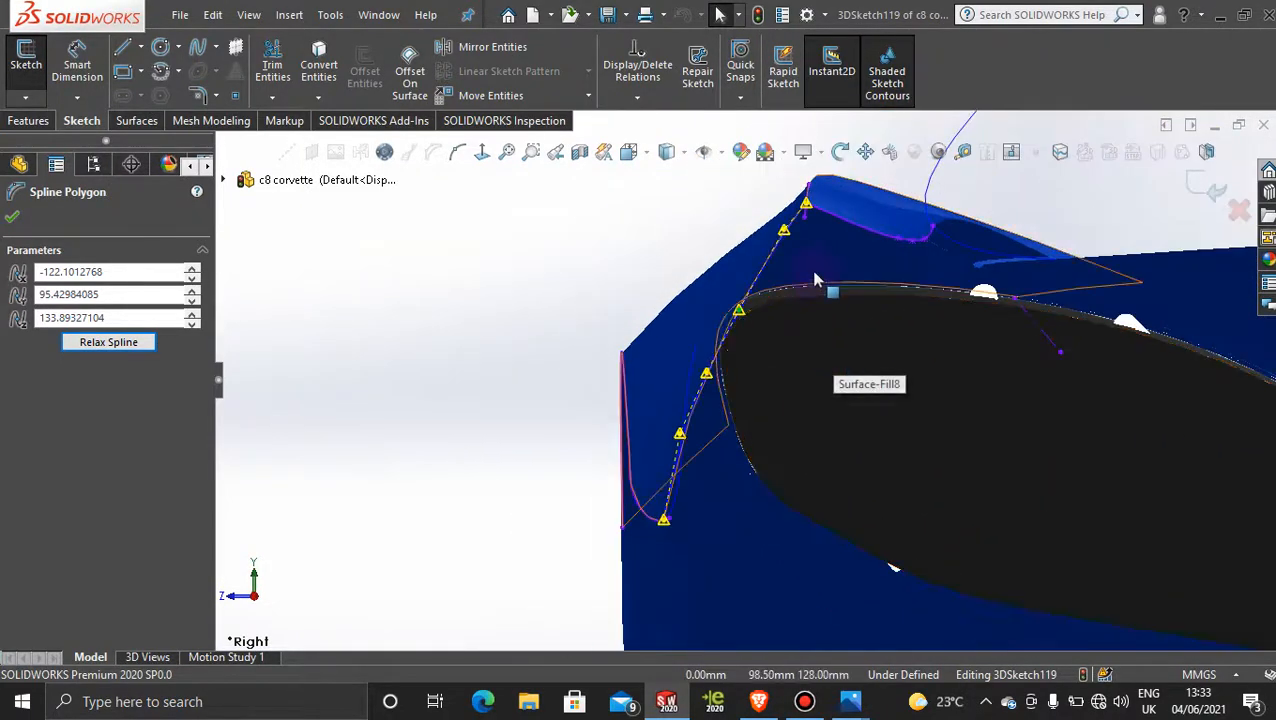
scroll(760, 380, "up", 2)
middle_click_drag(760, 376, 794, 416)
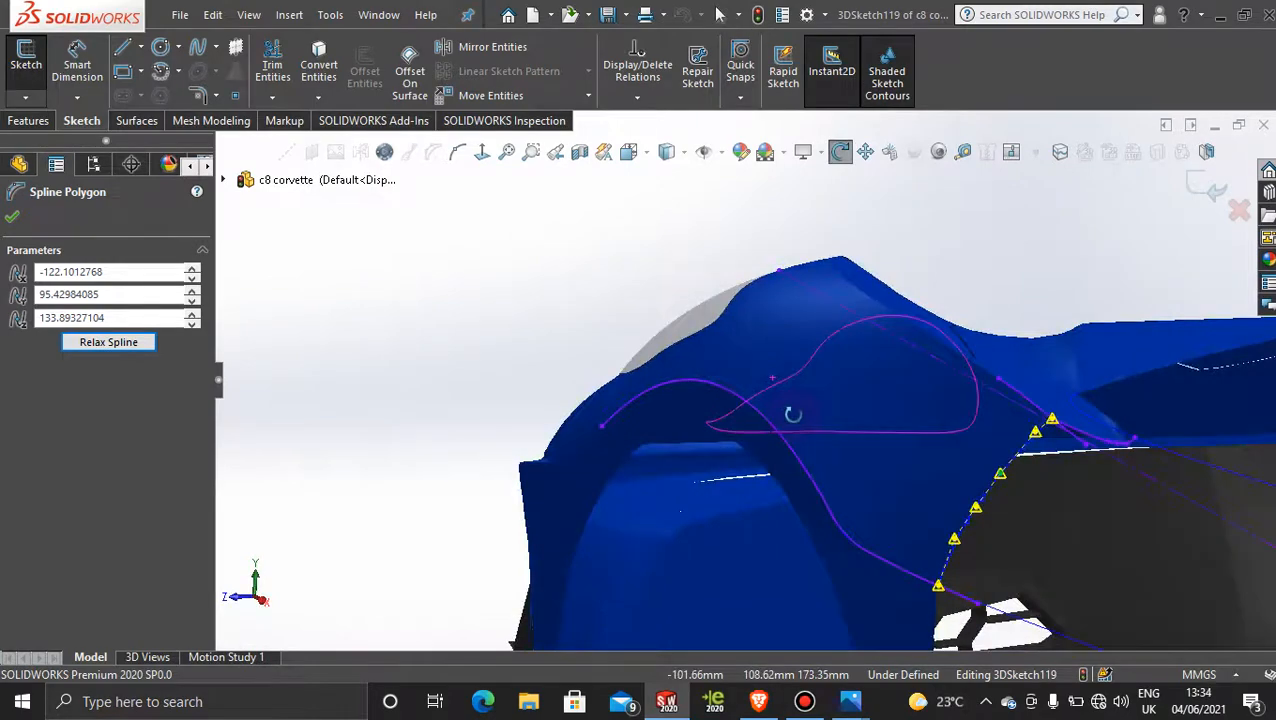
In the top view, nudge the three lower inner control points toward the fender edge, including to X -125.71, Z 138.32 and X -122.08, Z 134.01.
key("space")
left_click(601, 303)
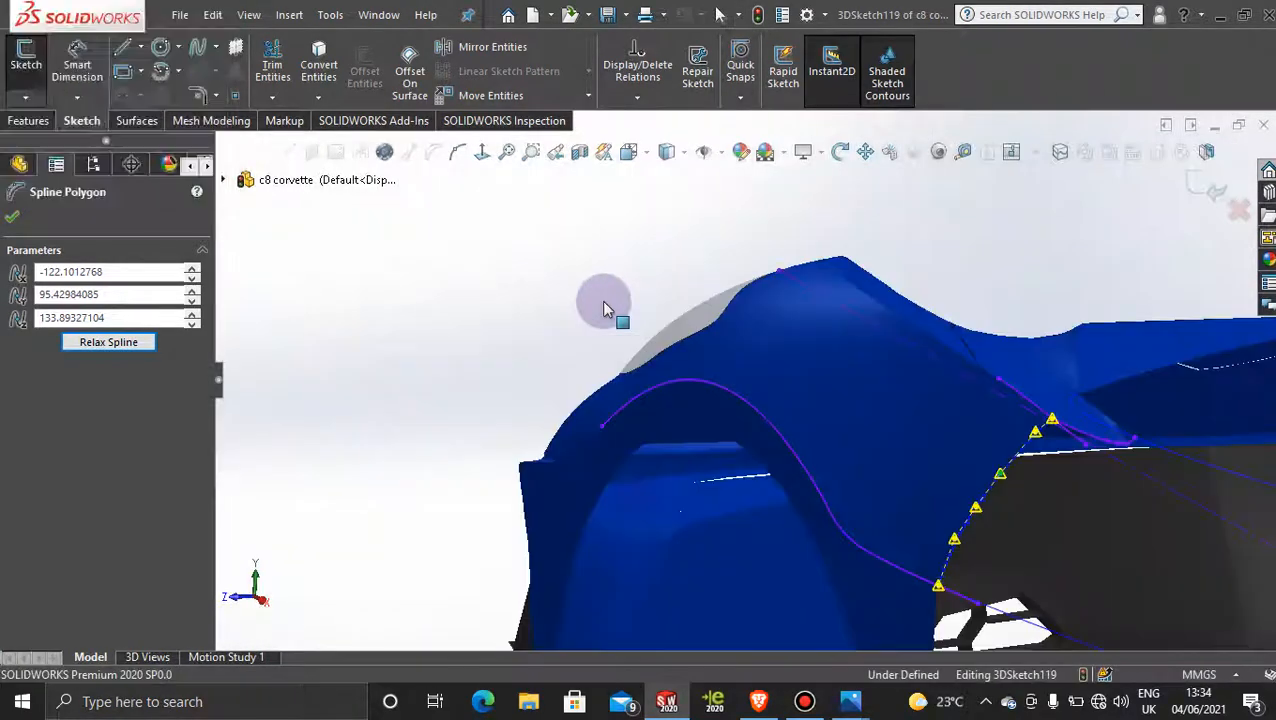
scroll(647, 354, "down", 10)
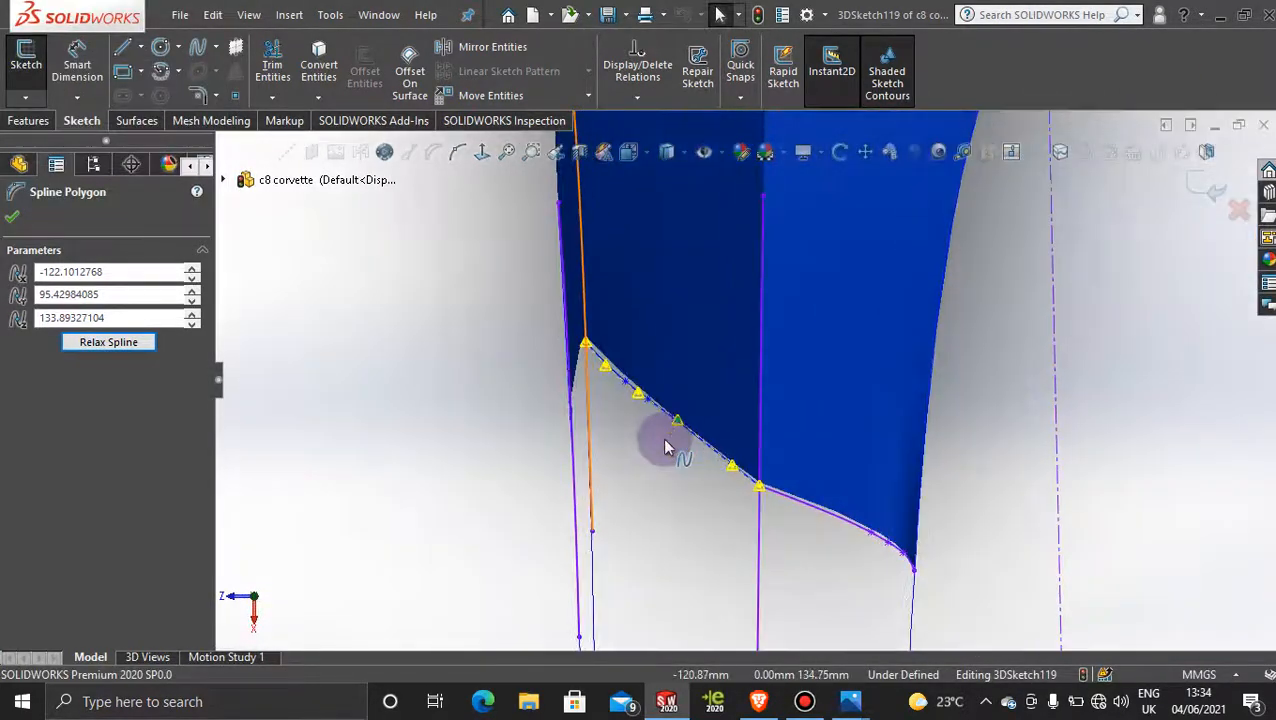
scroll(647, 287, "up", 3)
scroll(636, 266, "down", 5)
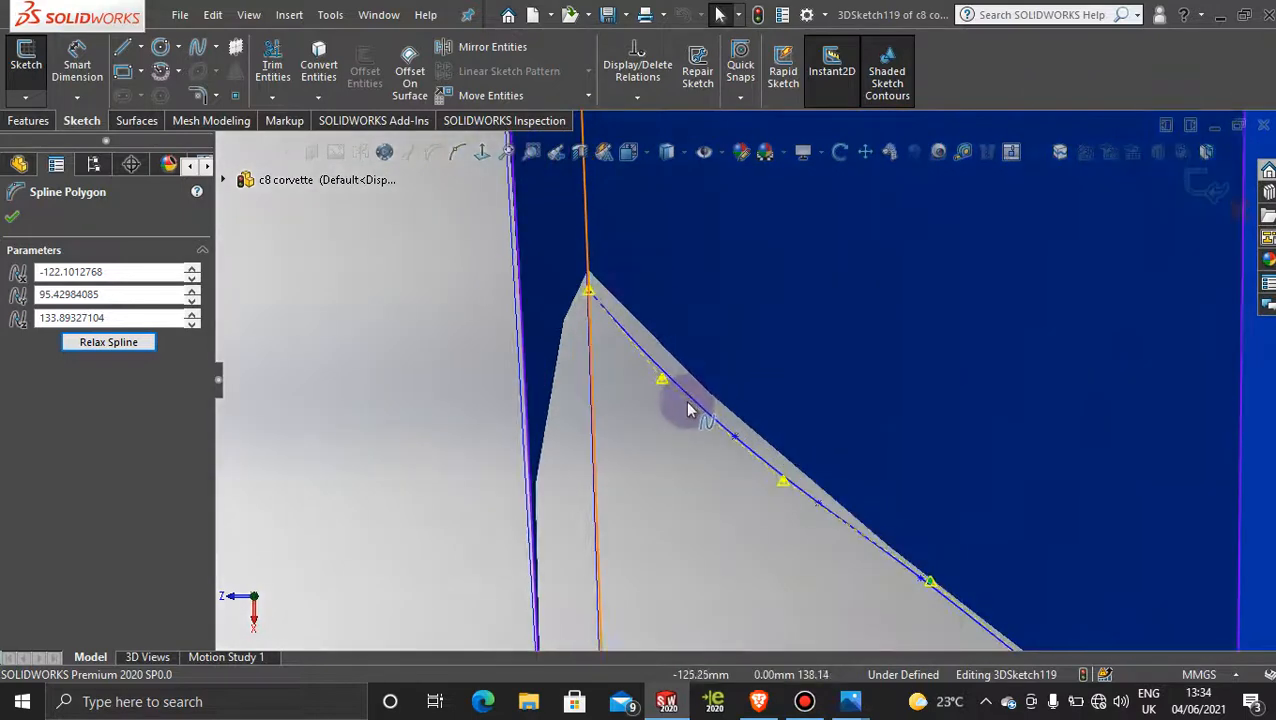
left_click_drag(659, 386, 677, 381)
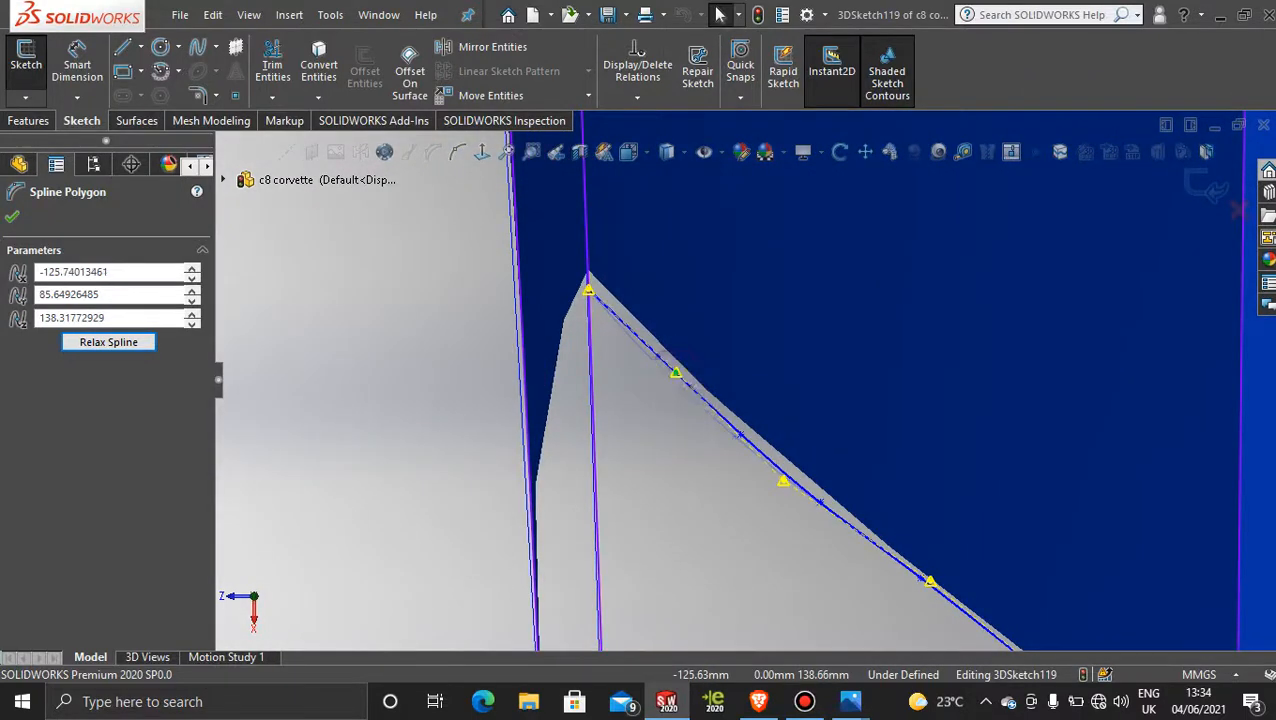
left_click(783, 480)
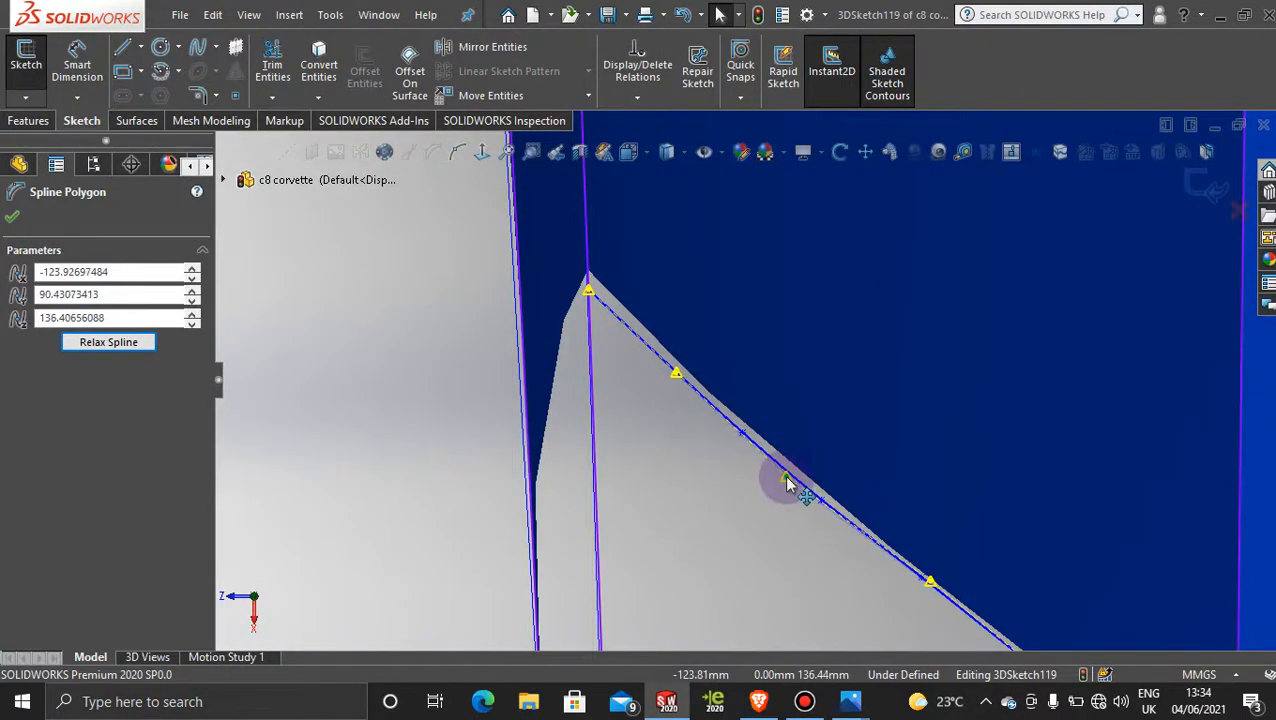
left_click(926, 585)
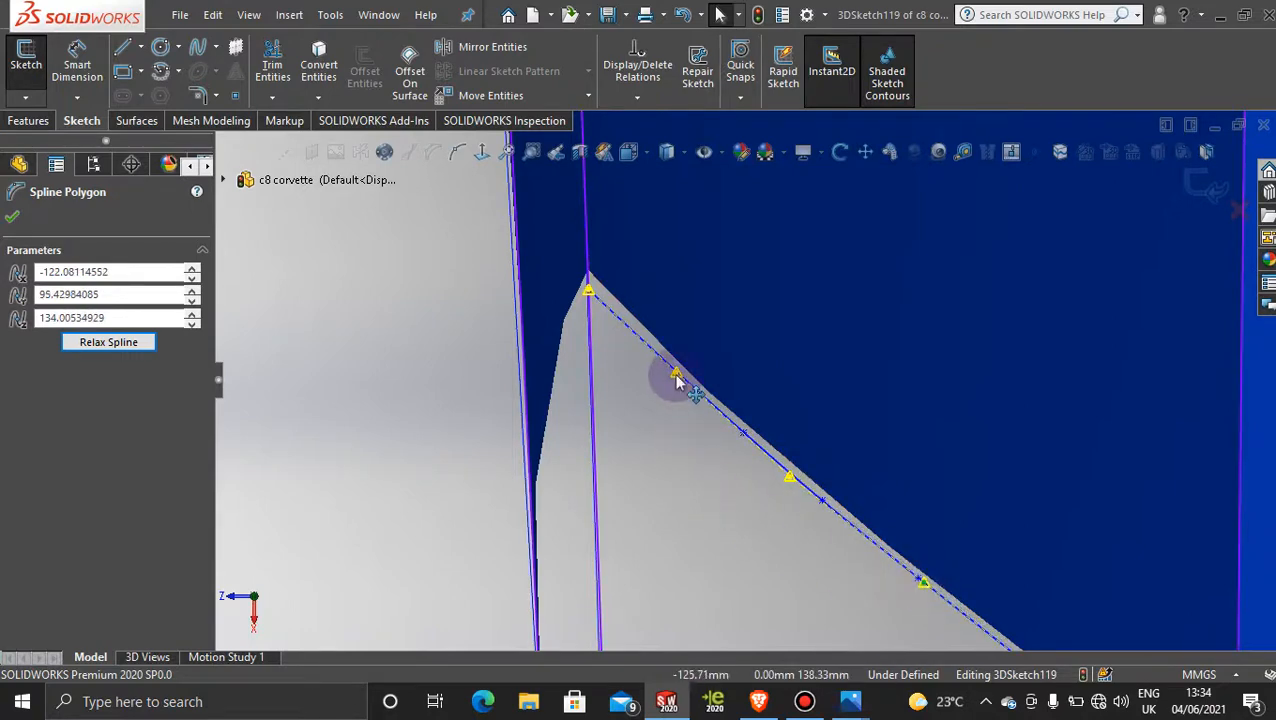
scroll(920, 572, "up", 3)
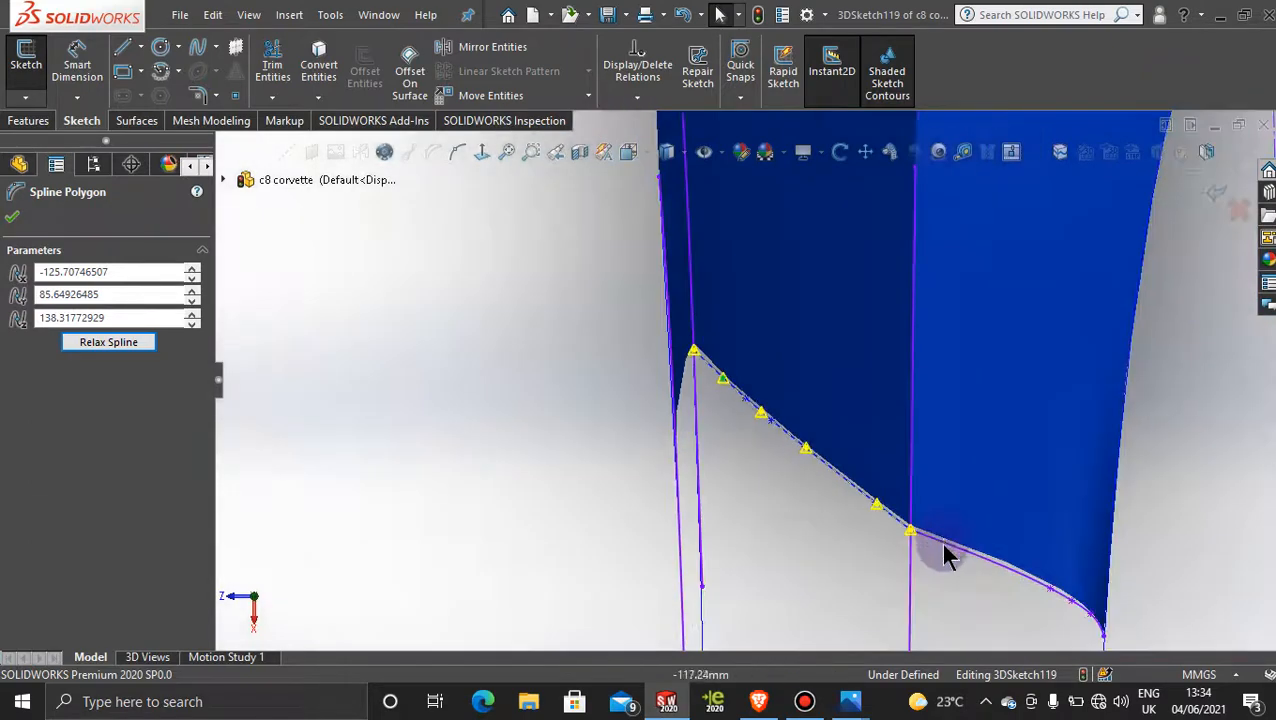
Recheck the adjusted spline against the fender's rear edge from the front and right views.
middle_click_drag(867, 548, 697, 432)
key("space")
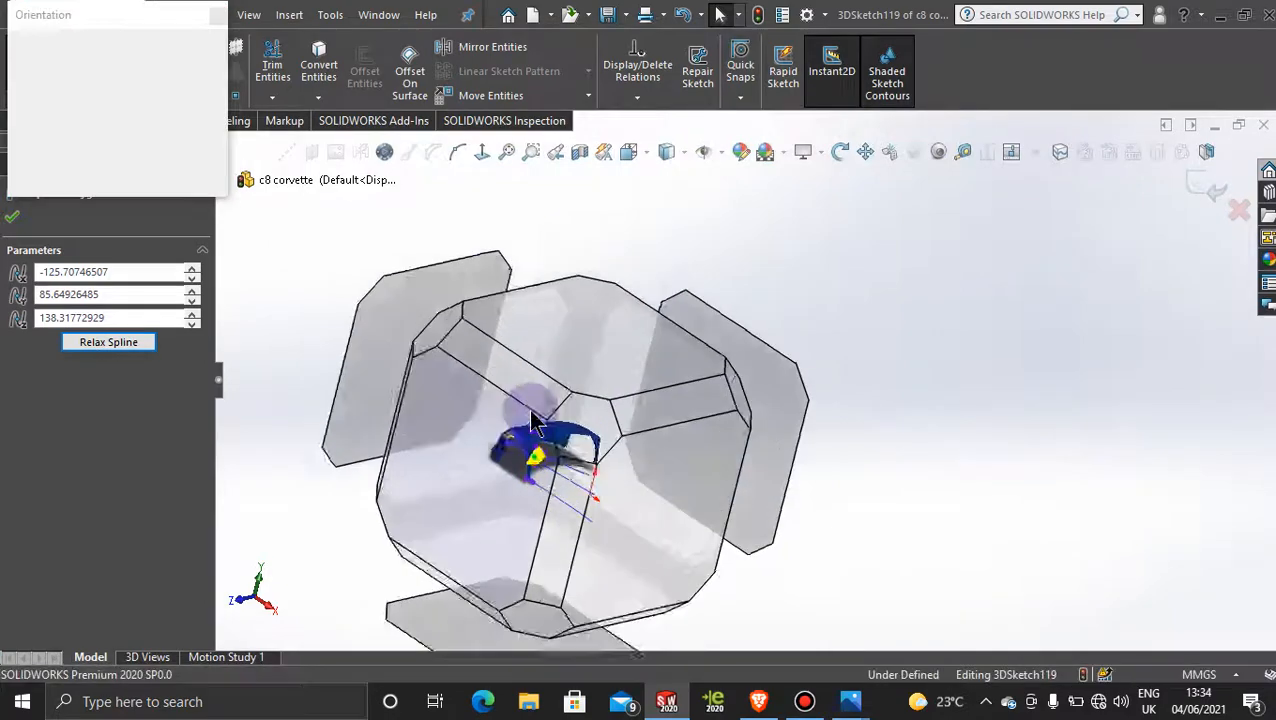
left_click(527, 441)
scroll(783, 337, "down", 10)
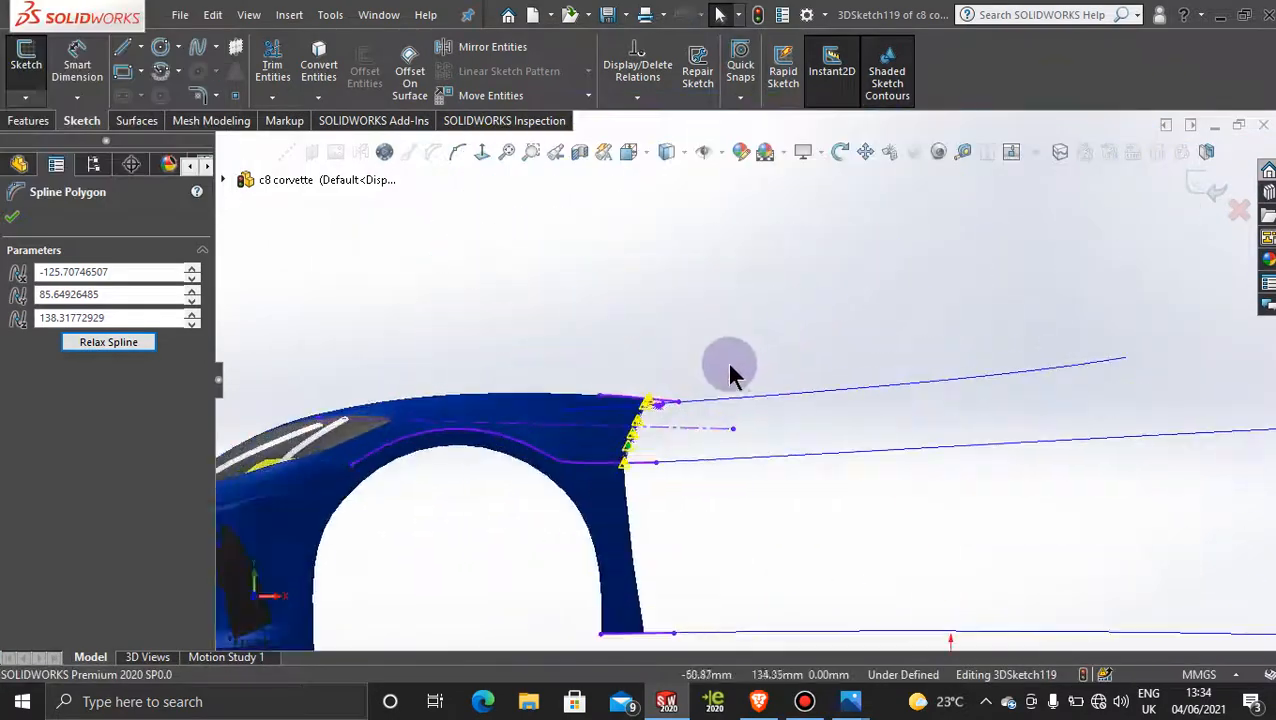
scroll(692, 401, "up", 8)
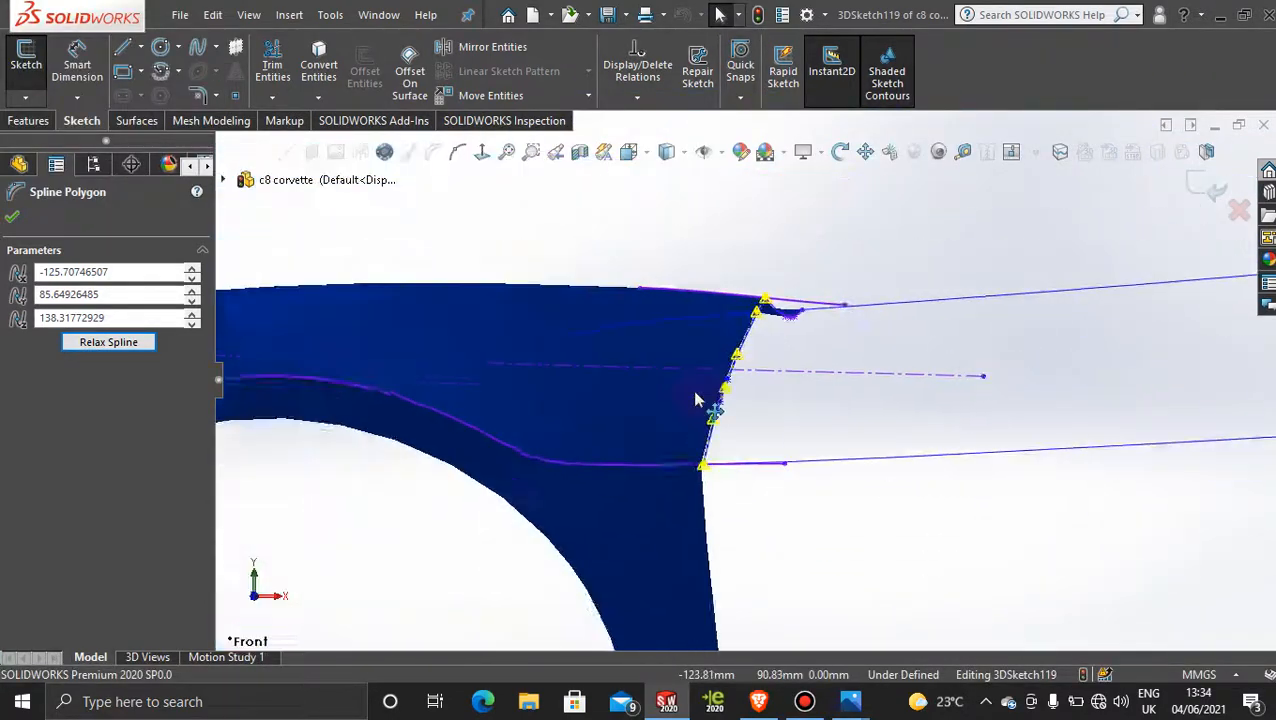
middle_click_drag(742, 406, 648, 396)
key("space")
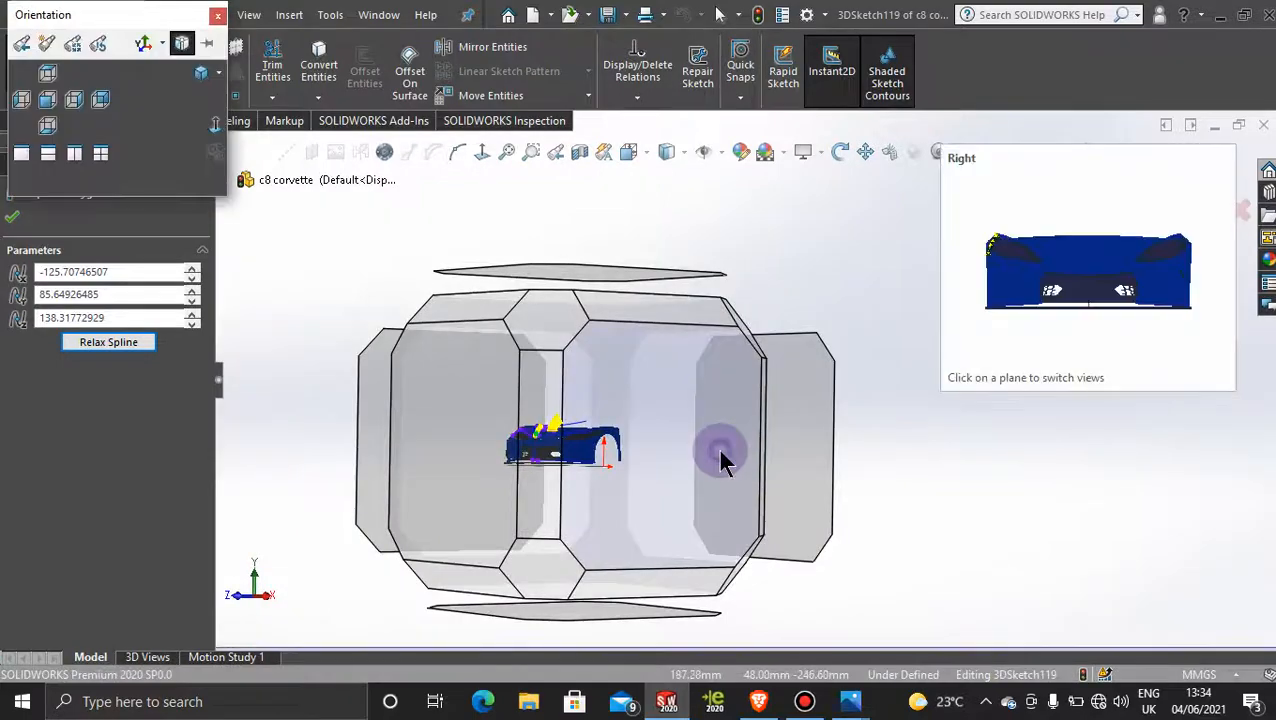
left_click(720, 453)
scroll(486, 336, "down", 10)
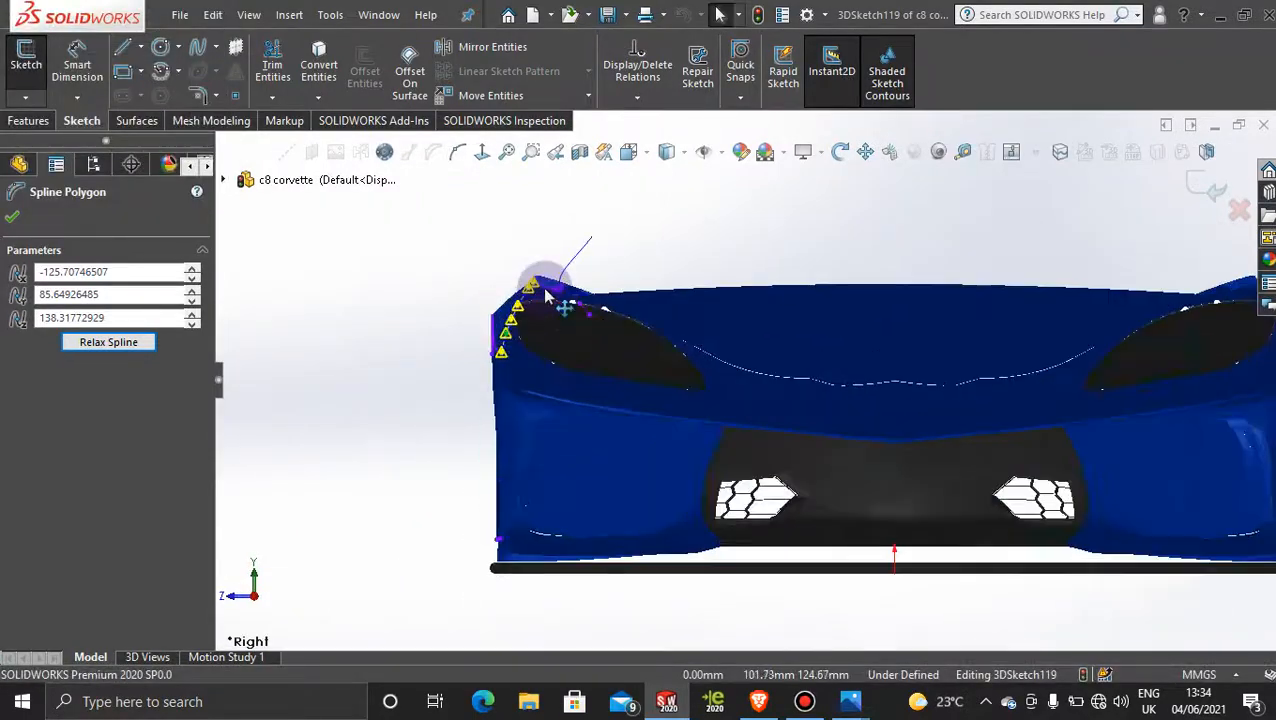
scroll(590, 440, "up", 10)
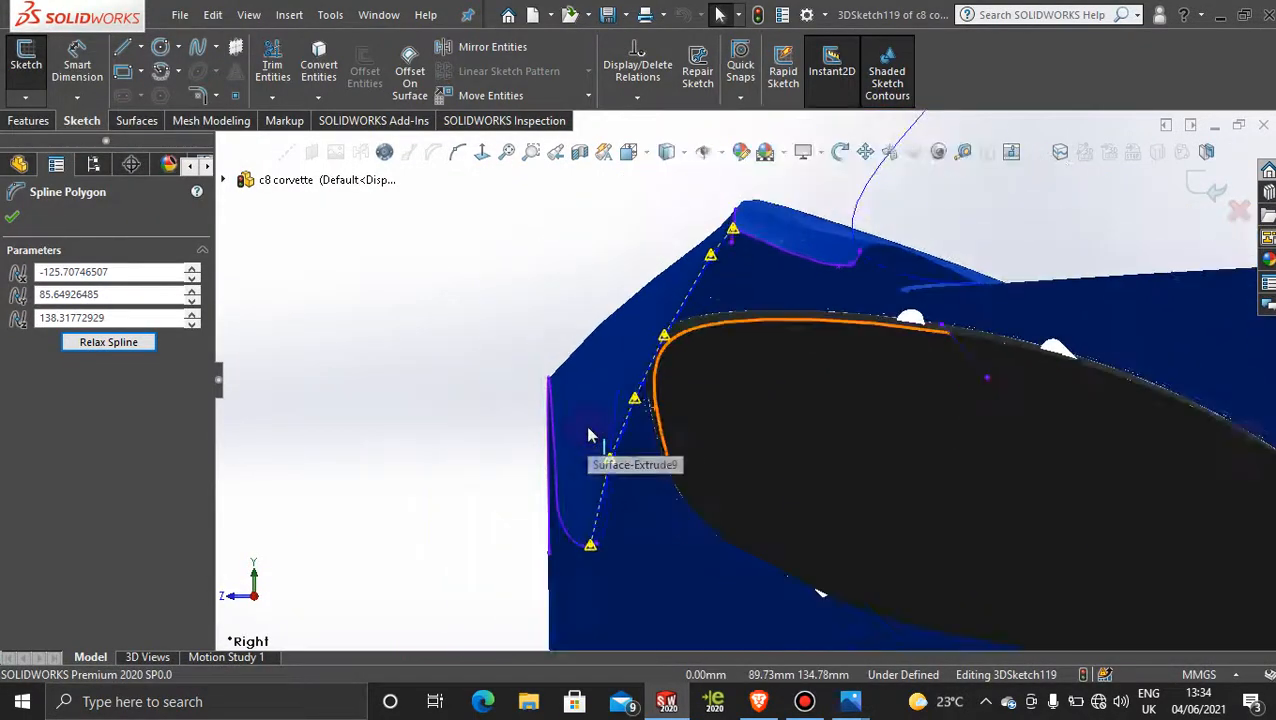
Finish the 3D sketch holding the fender's rear-edge spline.
middle_click_drag(638, 404, 783, 464)
scroll(838, 380, "down", 5)
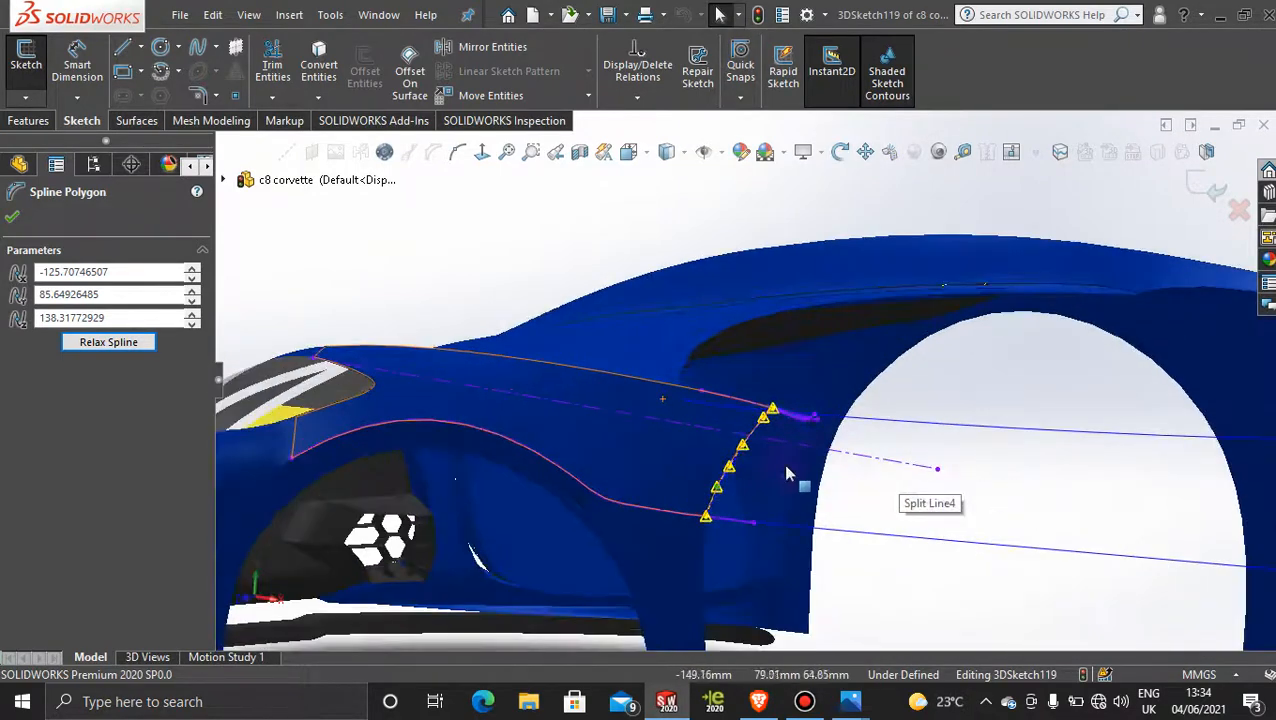
left_click(1209, 185)
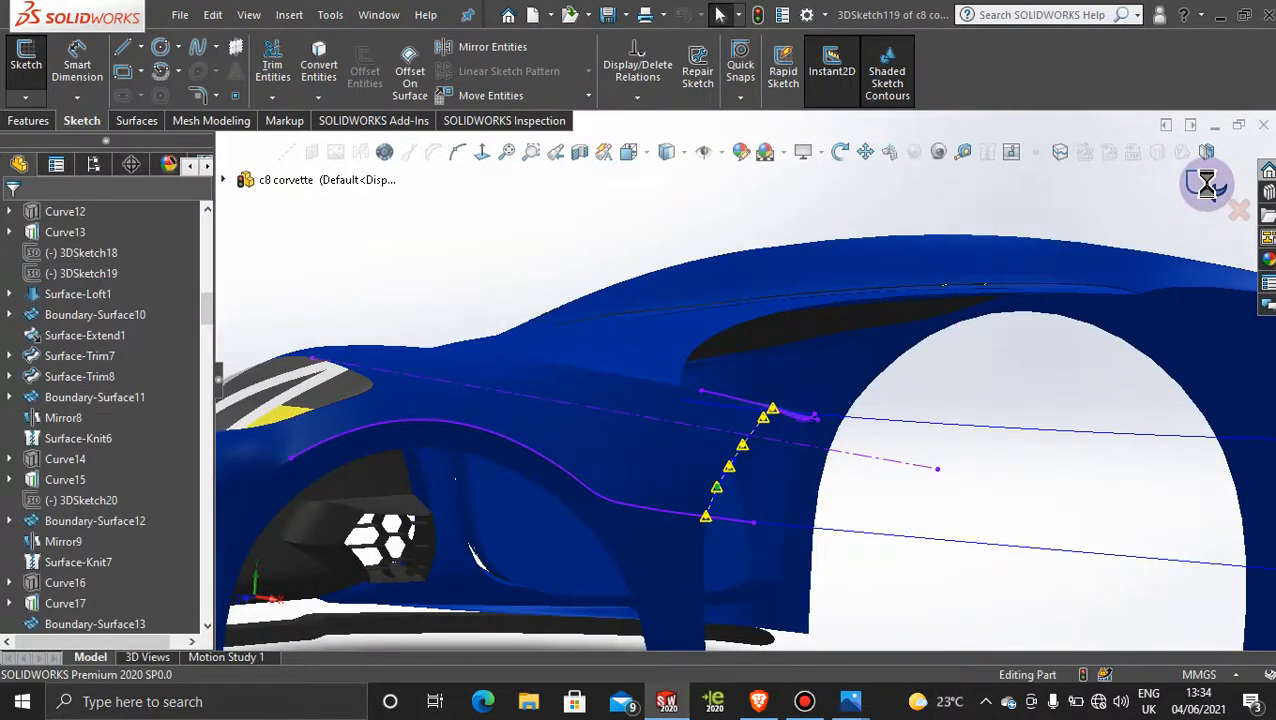
left_click(955, 198)
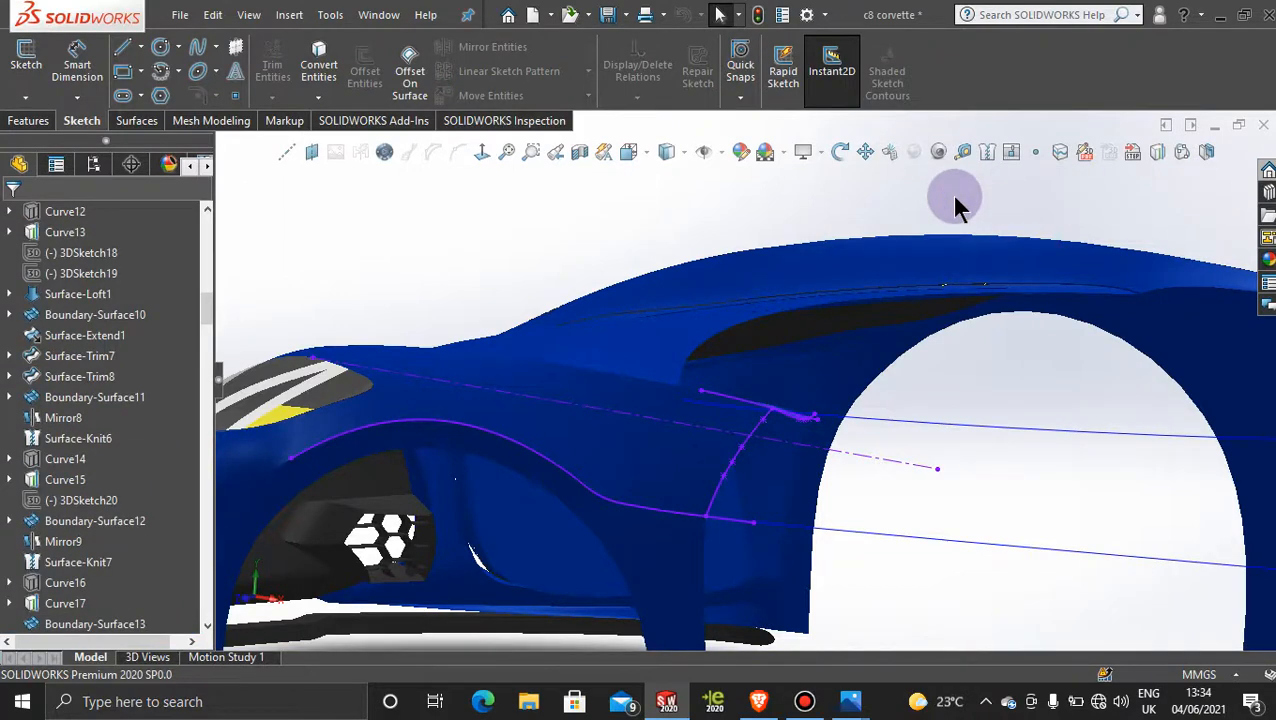
Examine the front fender's rear edge and the door guide curves behind it from several angles.
scroll(818, 452, "up", 4)
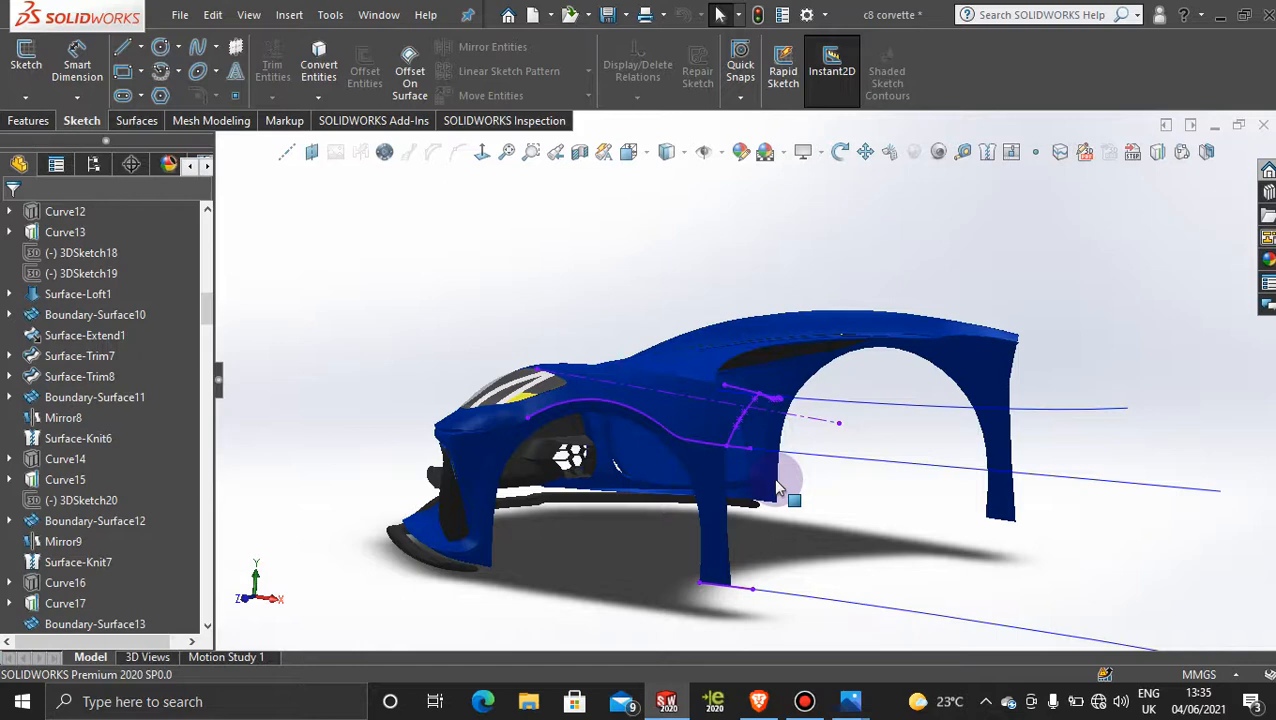
scroll(776, 481, "up", 4)
scroll(752, 446, "down", 4)
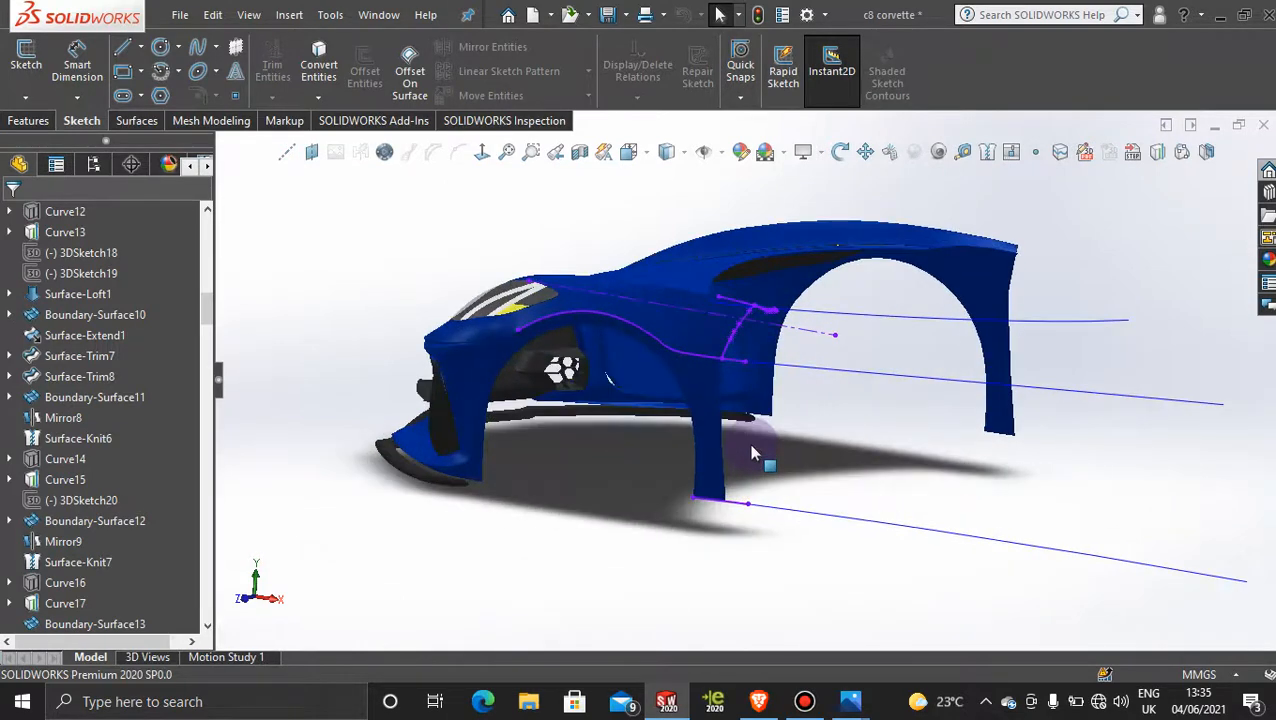
scroll(760, 350, "down", 3)
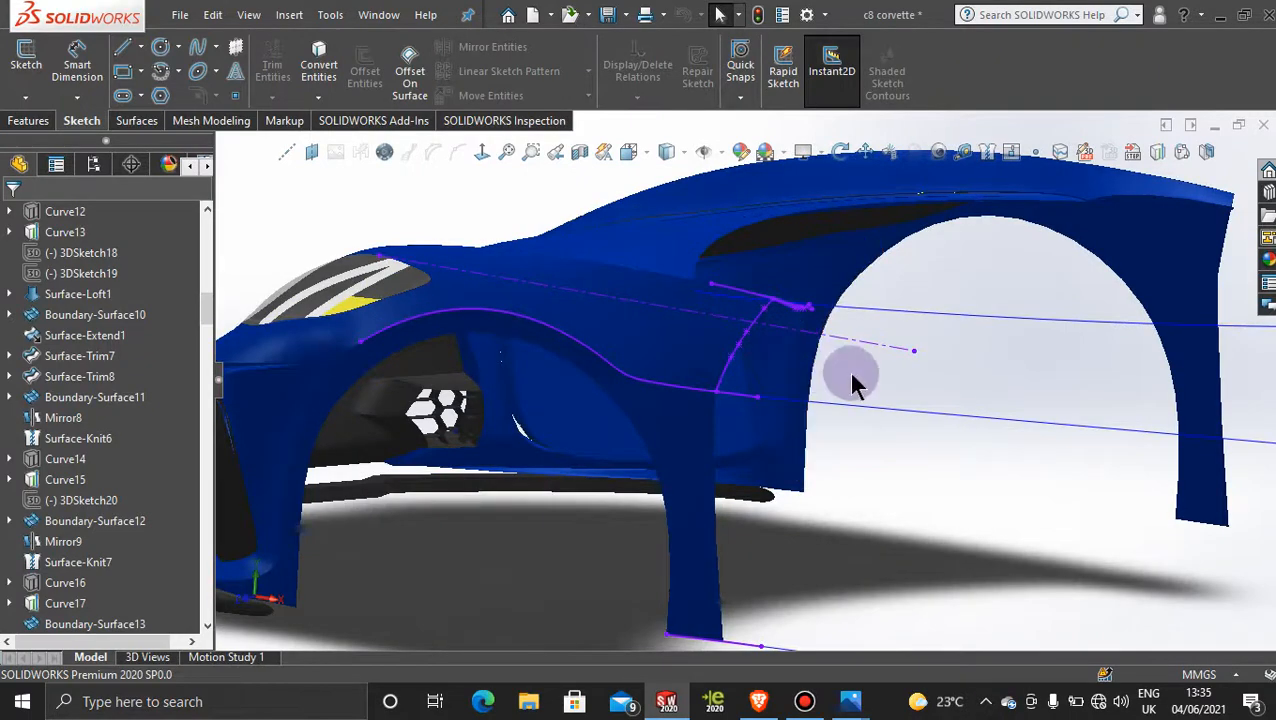
mouse_move(852, 378)
middle_mouse_down()
mouse_move(840, 387)
mouse_move(849, 365)
mouse_move(853, 378)
middle_mouse_up()
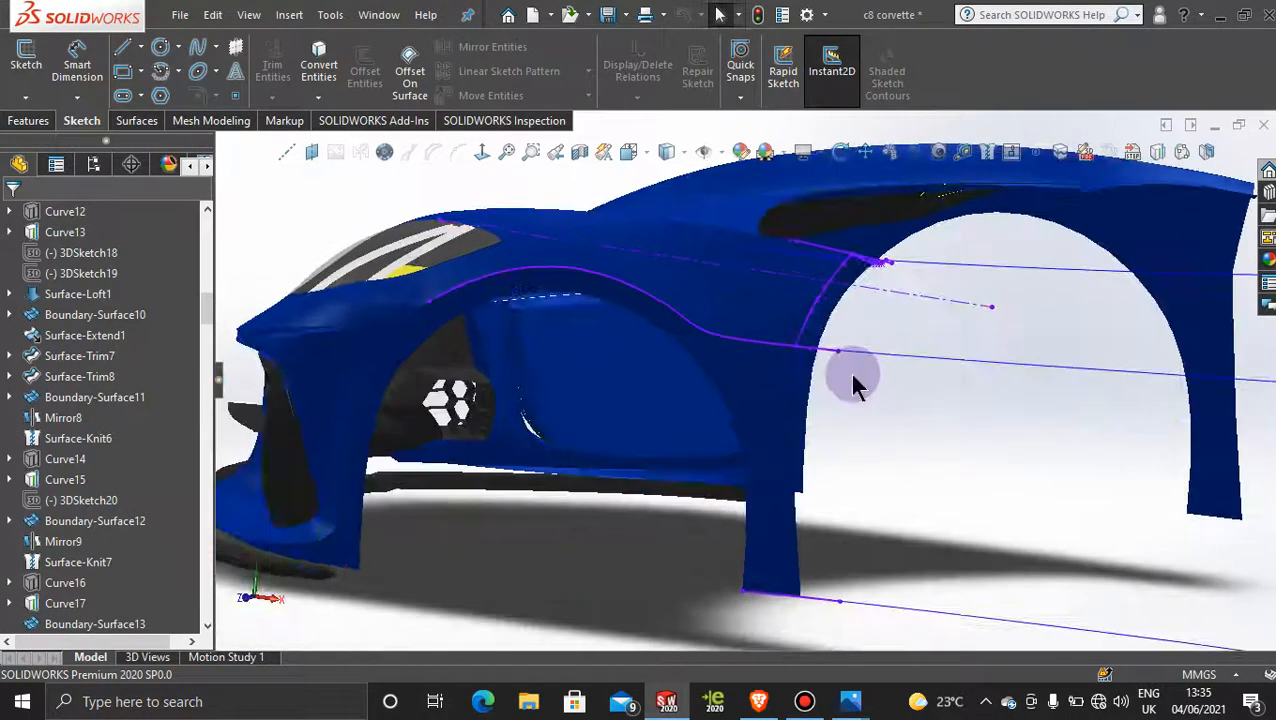
scroll(853, 385, "up", 3)
scroll(815, 360, "down", 4)
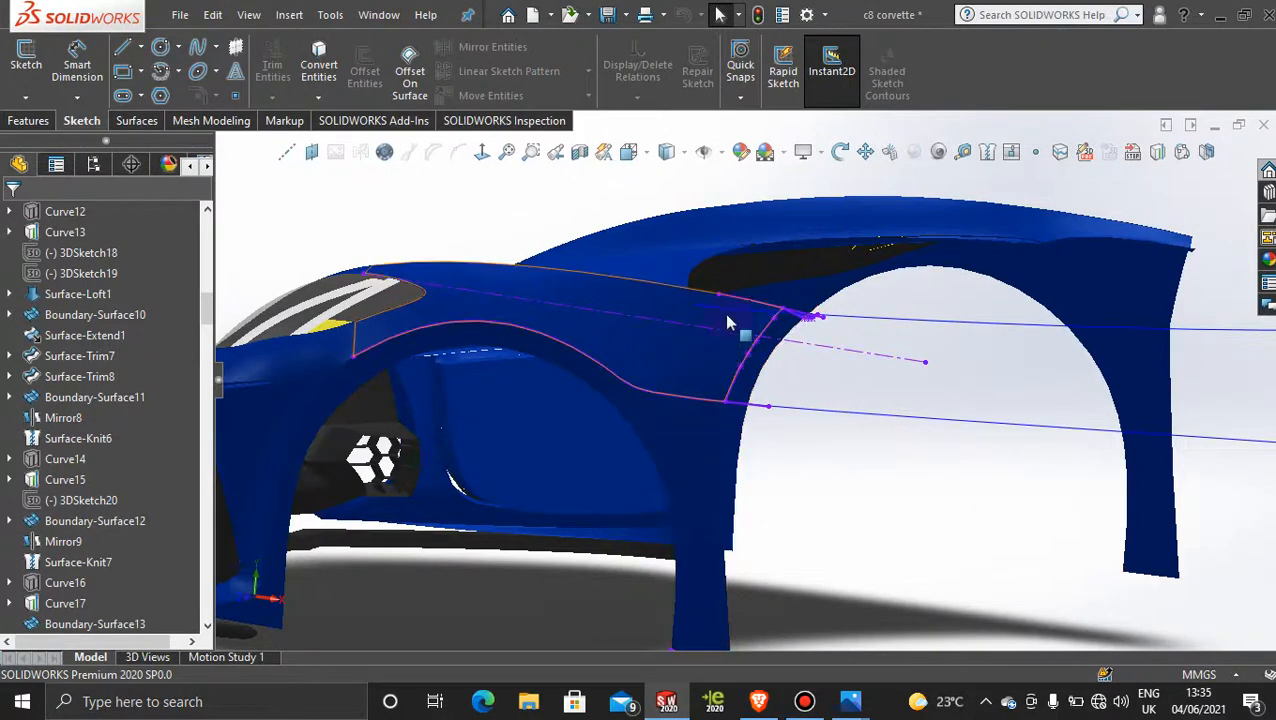
scroll(912, 545, "up", 3)
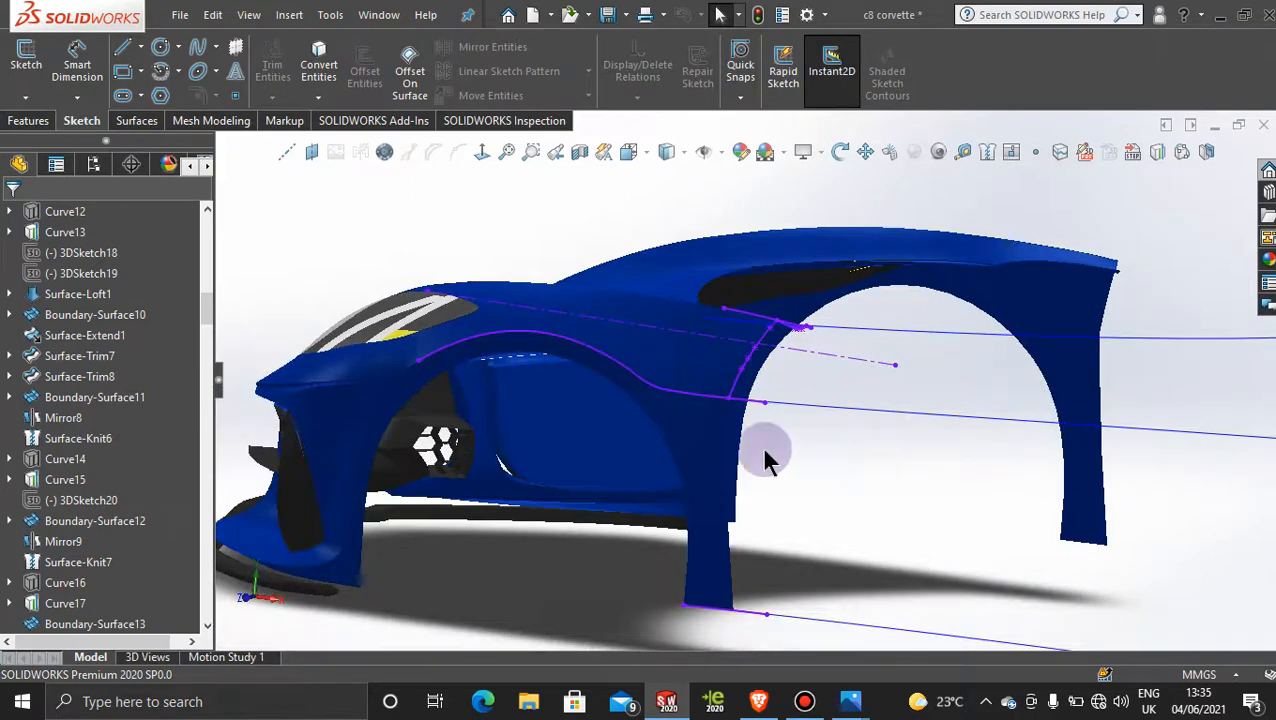
scroll(765, 458, "down", 3)
scroll(770, 470, "up", 4)
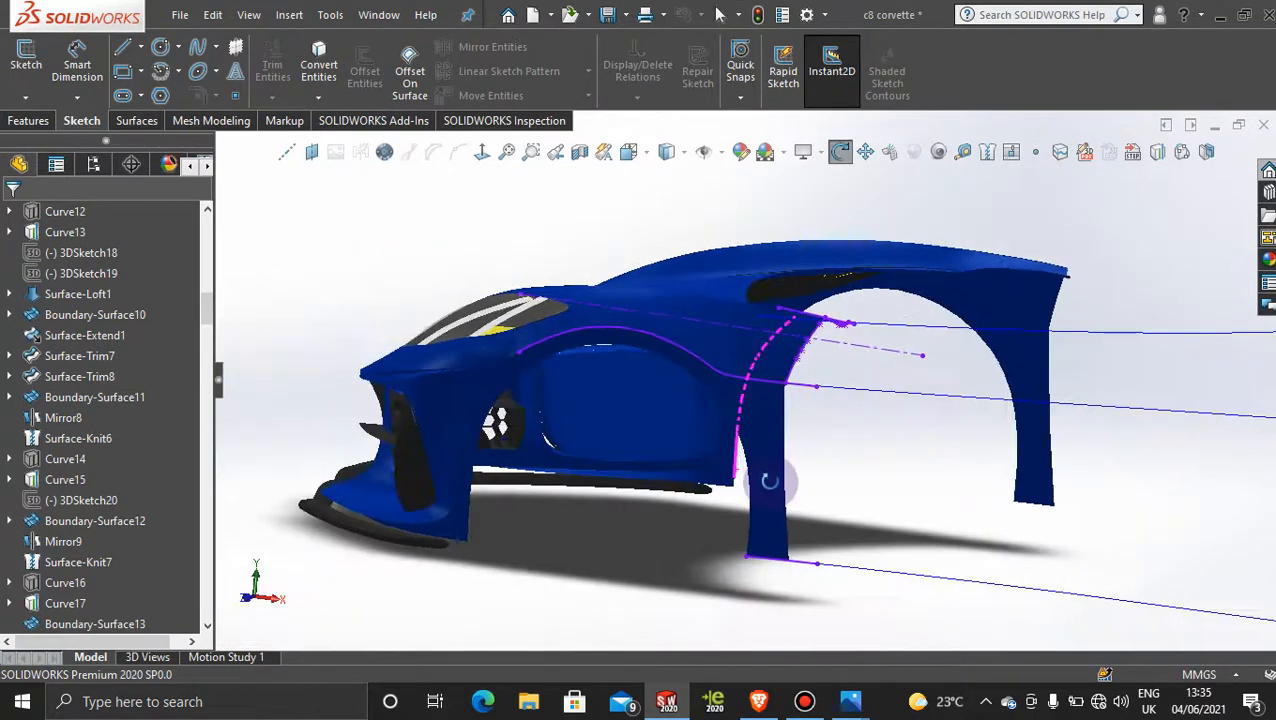
scroll(775, 490, "down", 3)
scroll(814, 440, "up", 3)
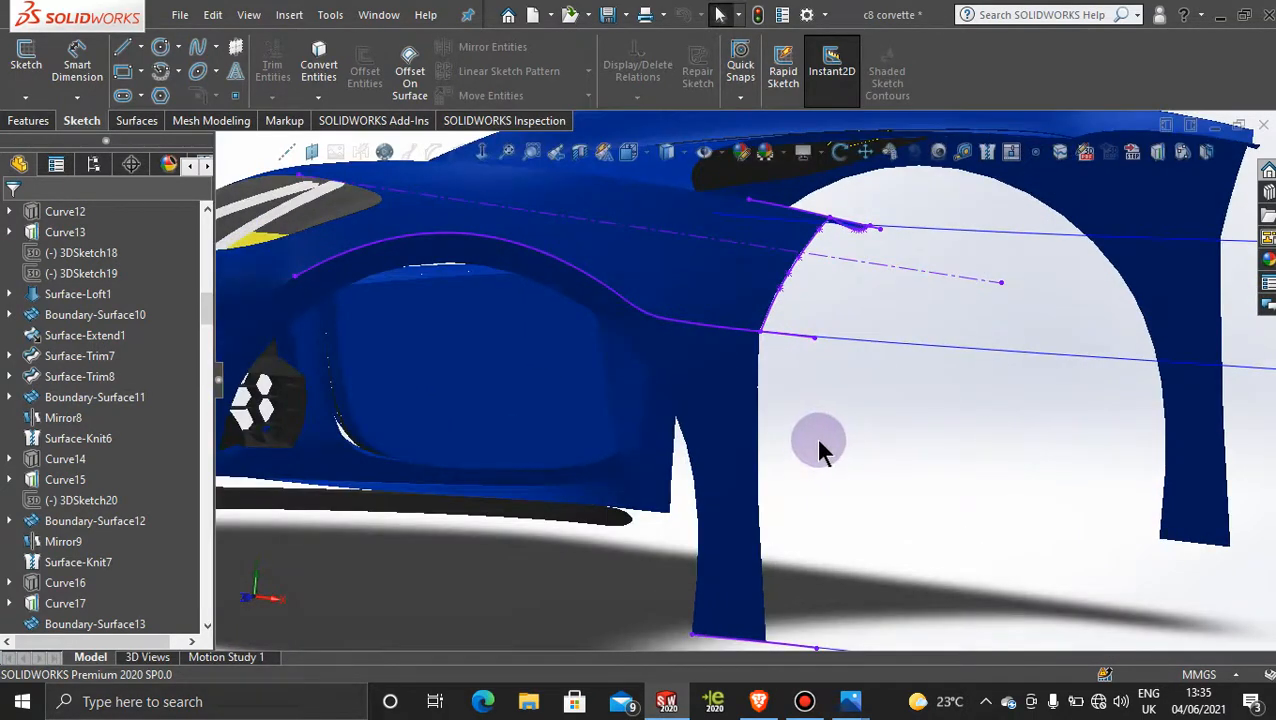
middle_click_drag(790, 460, 809, 461)
scroll(772, 388, "down", 3)
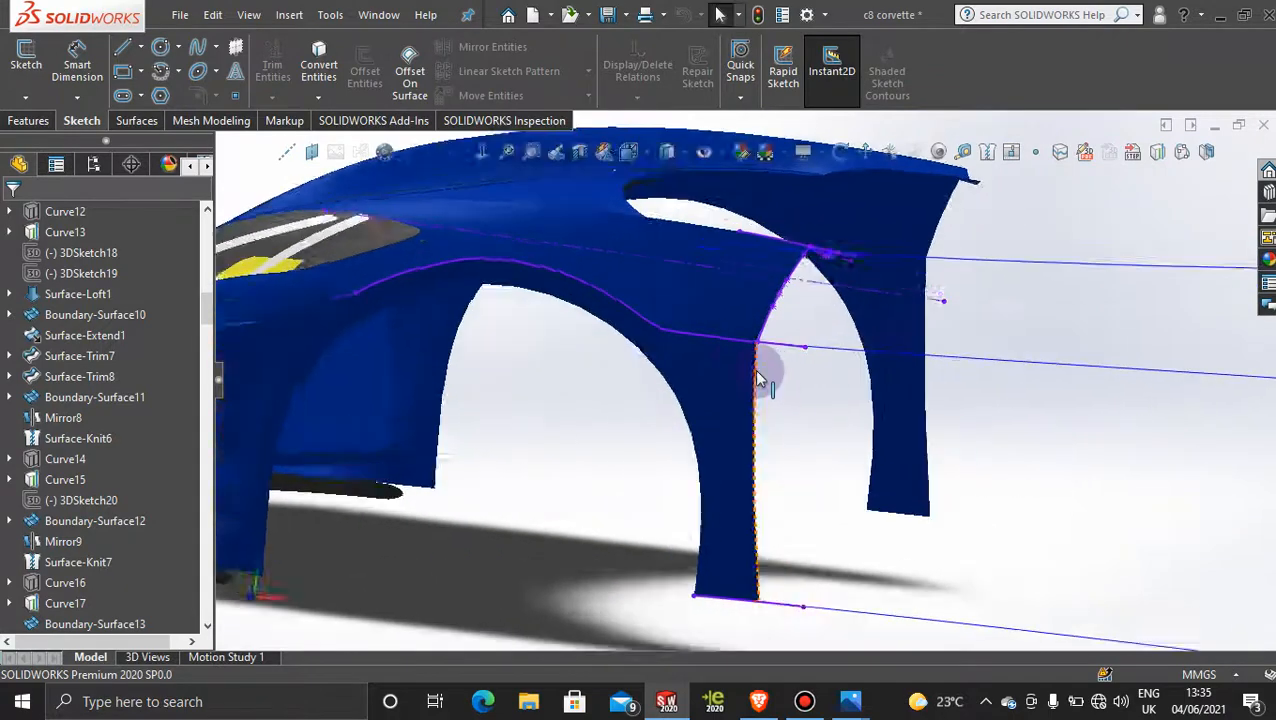
scroll(790, 405, "up", 3)
scroll(810, 512, "up", 3)
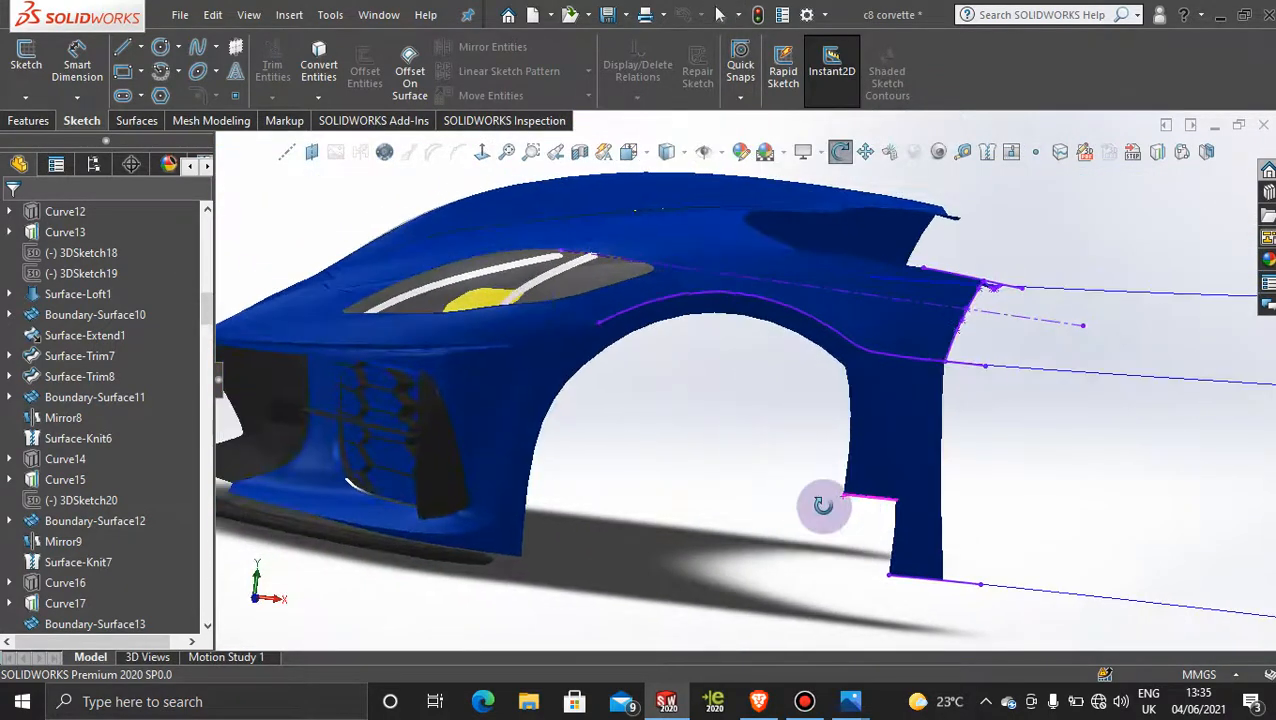
middle_click_drag(820, 501, 963, 470)
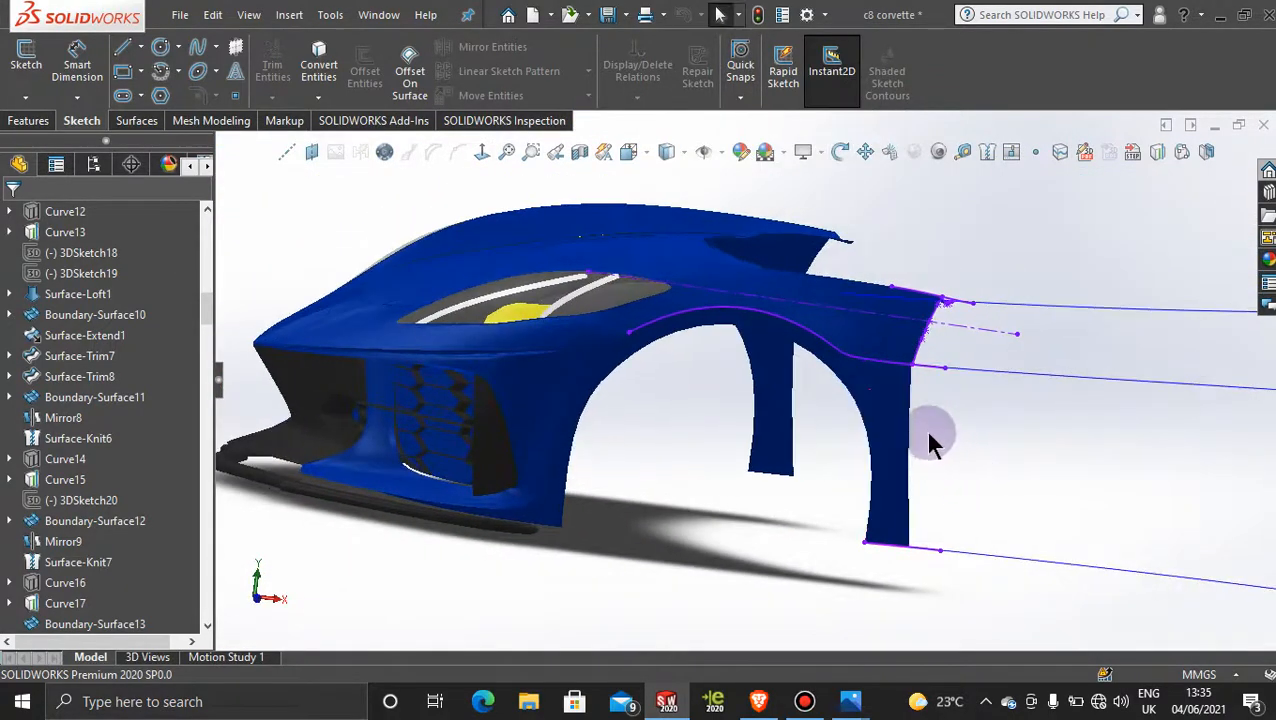
scroll(927, 438, "down", 5)
scroll(813, 342, "down", 2)
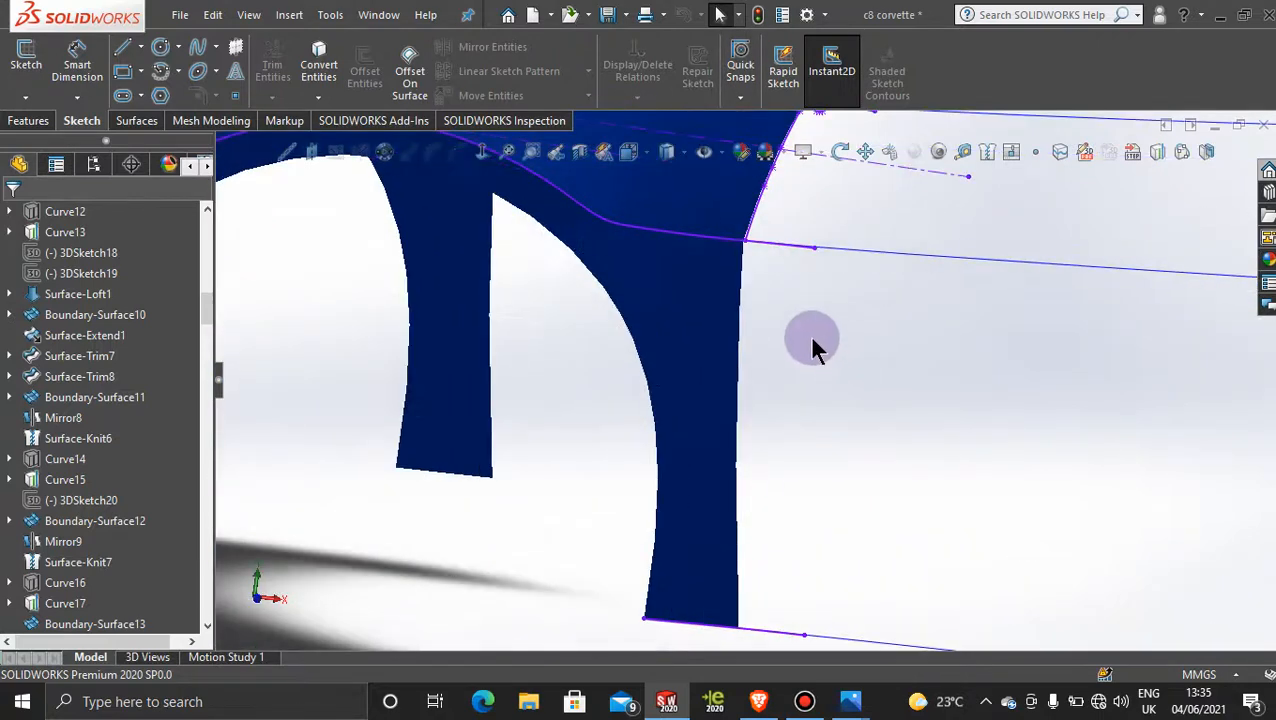
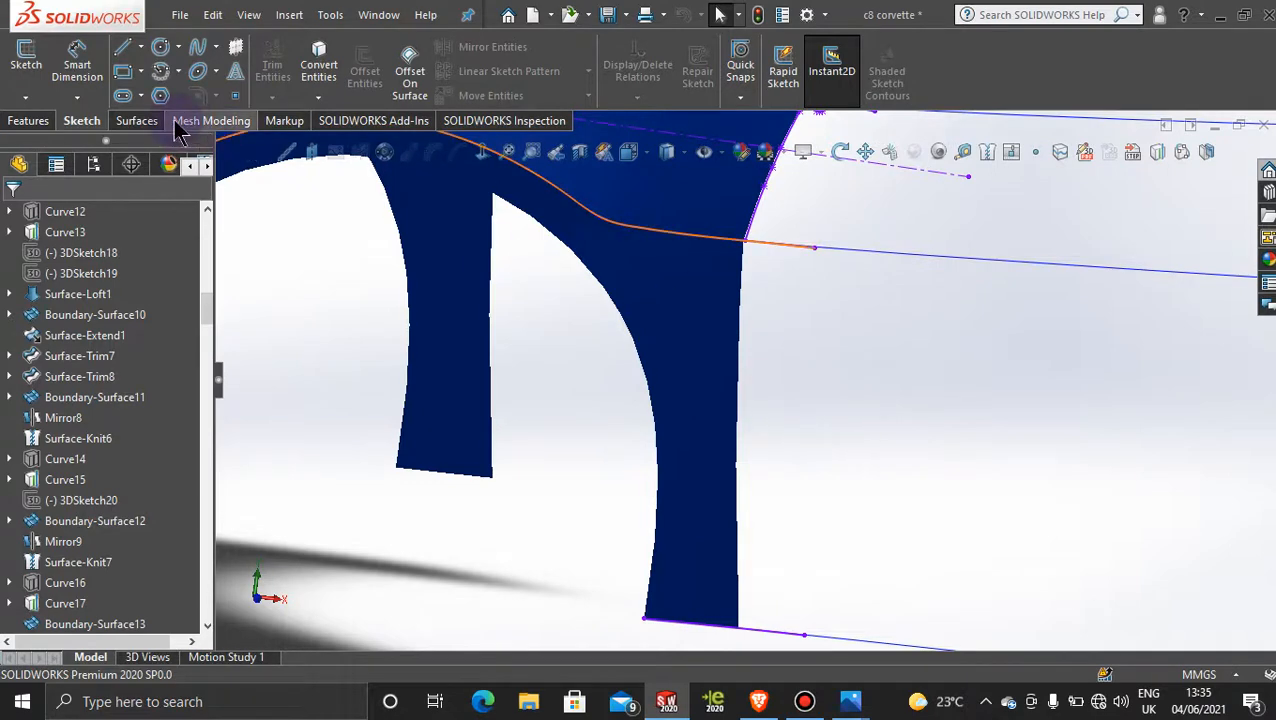
Start a new 3D sketch and begin a spline at the middle guide curve's junction with the fender, running down the rear edge.
left_click(26, 97)
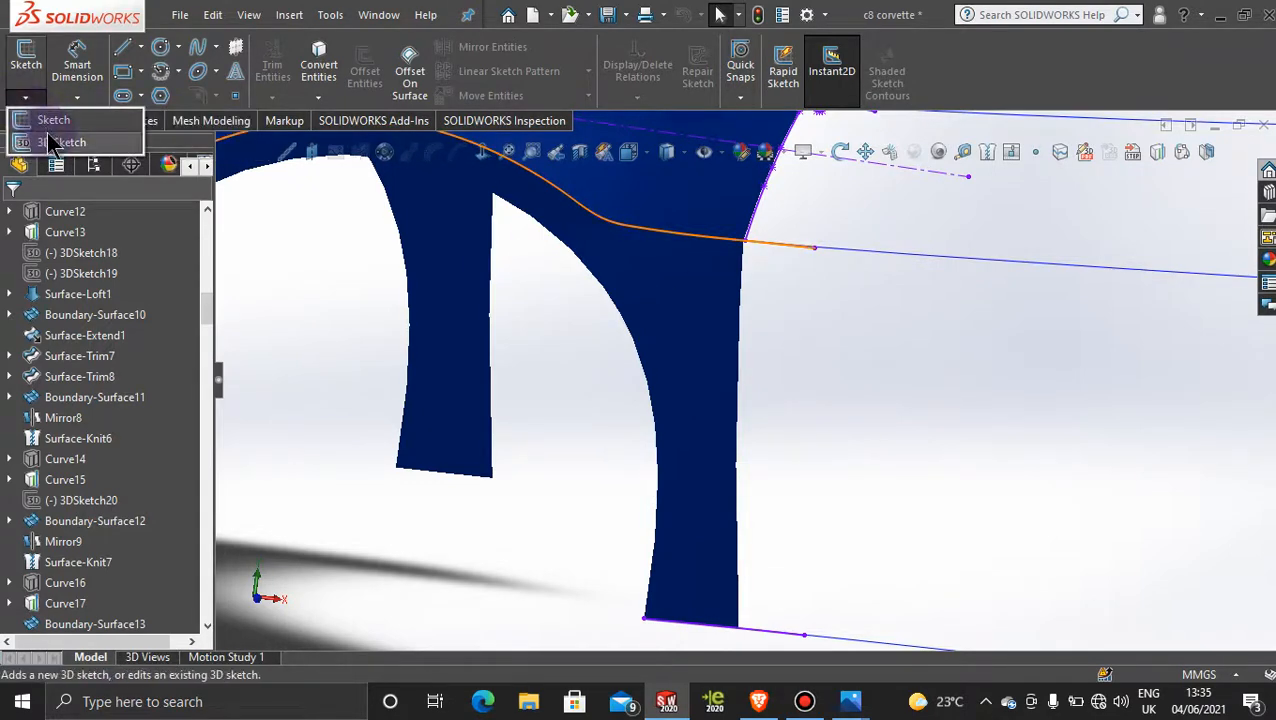
left_click(51, 134)
left_click(199, 48)
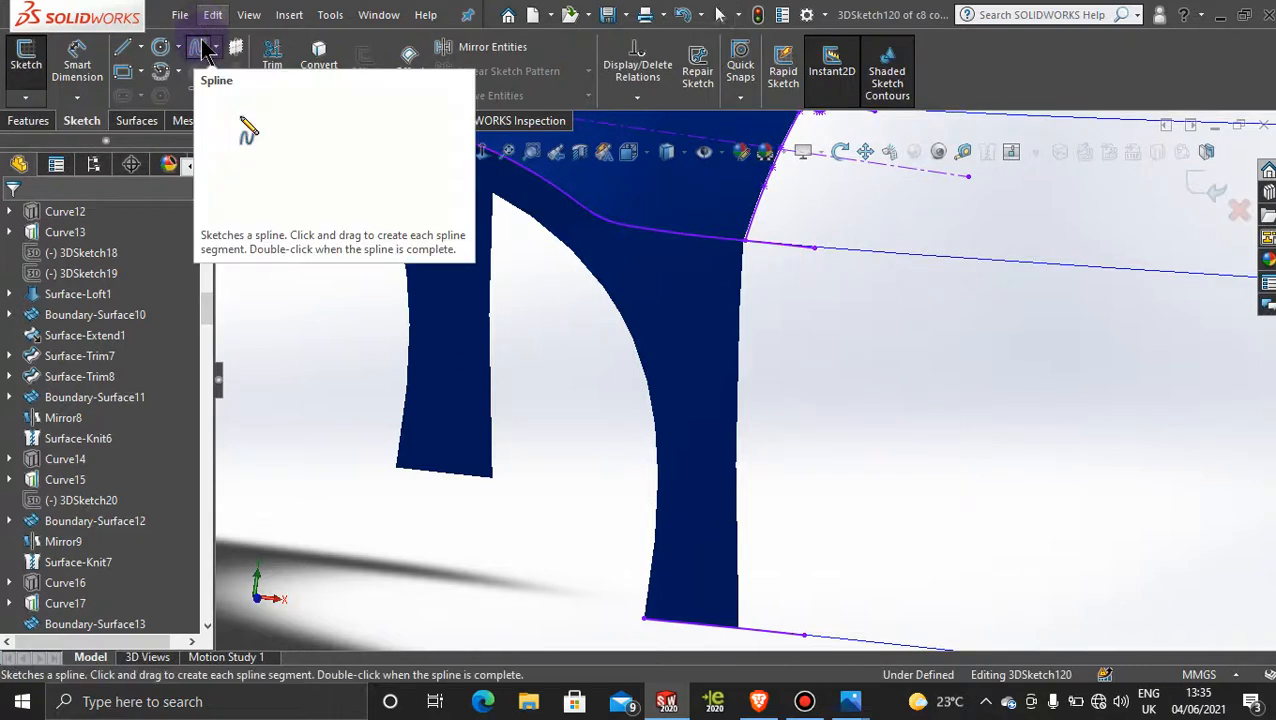
scroll(766, 290, "down", 5)
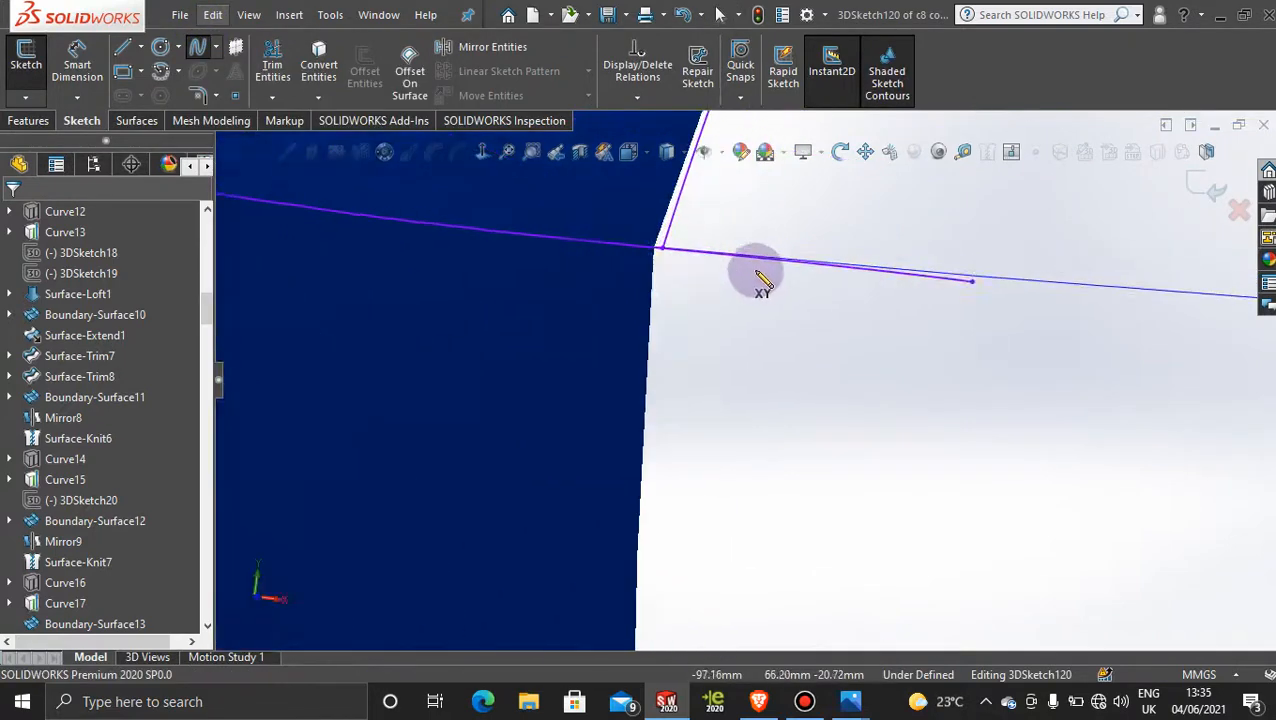
left_click(662, 250)
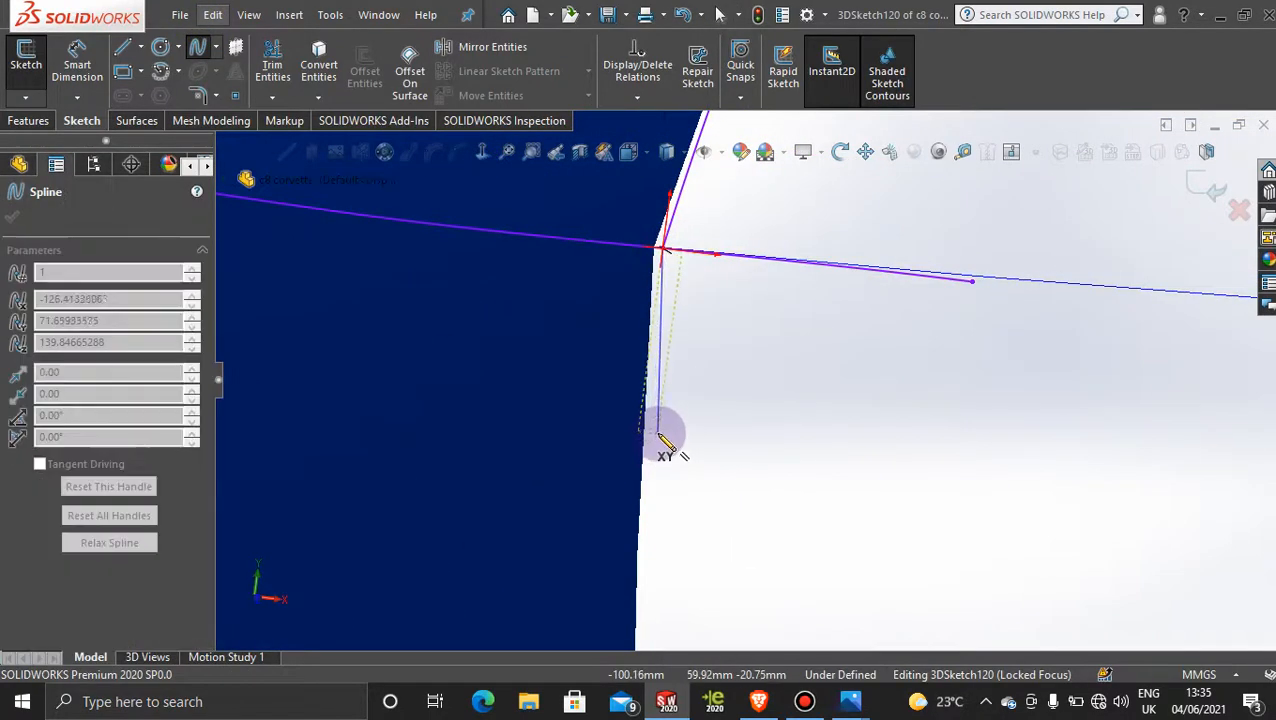
left_click(654, 381)
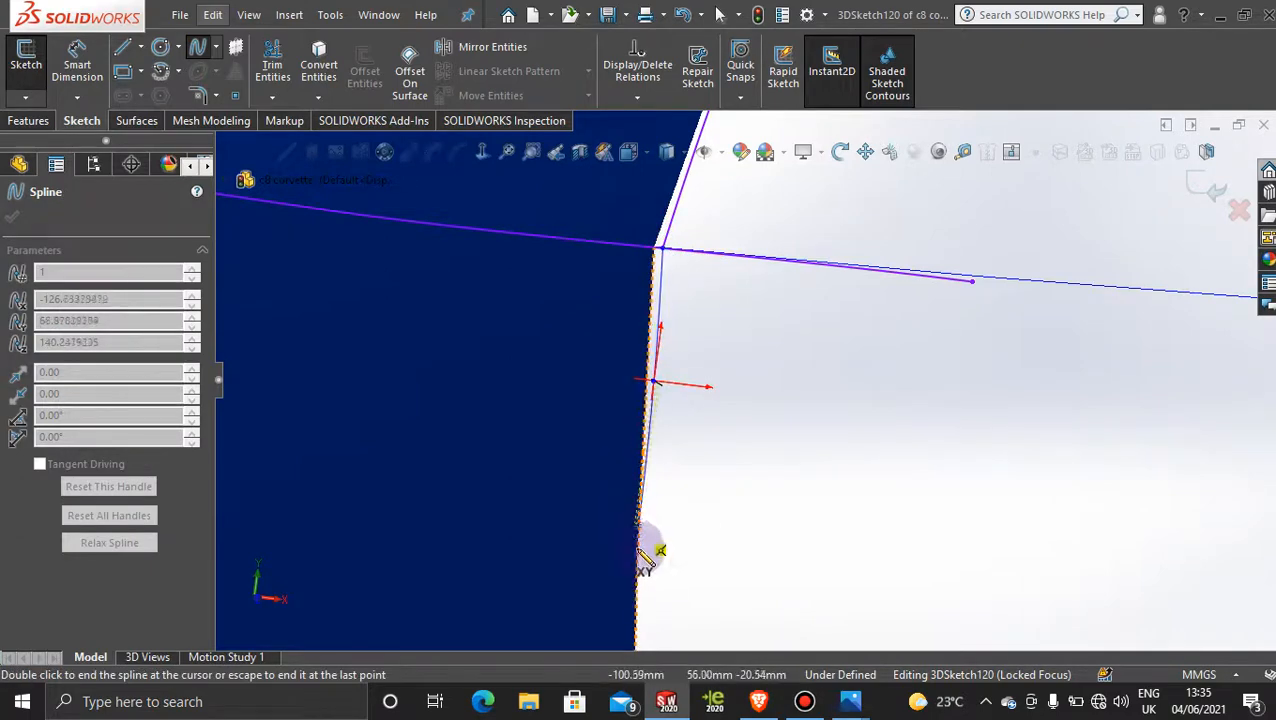
Continue the spline down the fender's rear edge and end it on the lower guide curve at the fender's bottom corner.
scroll(684, 580, "up", 6)
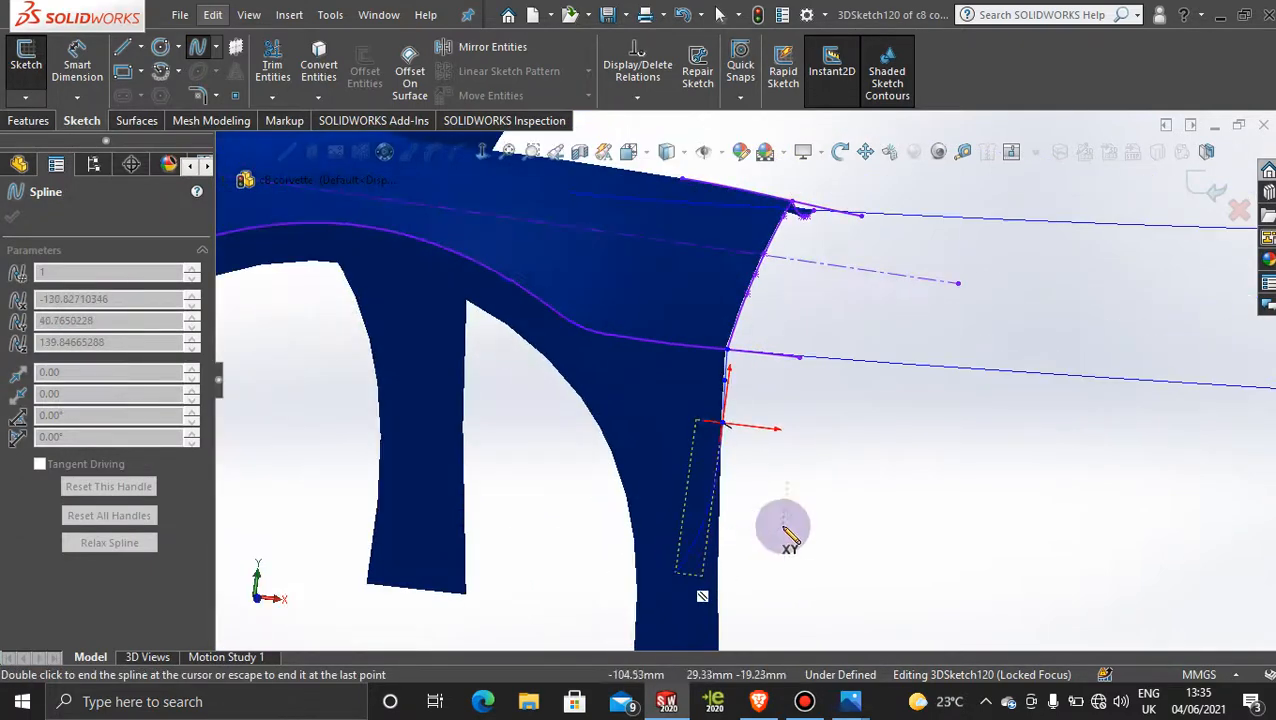
scroll(788, 532, "down", 3)
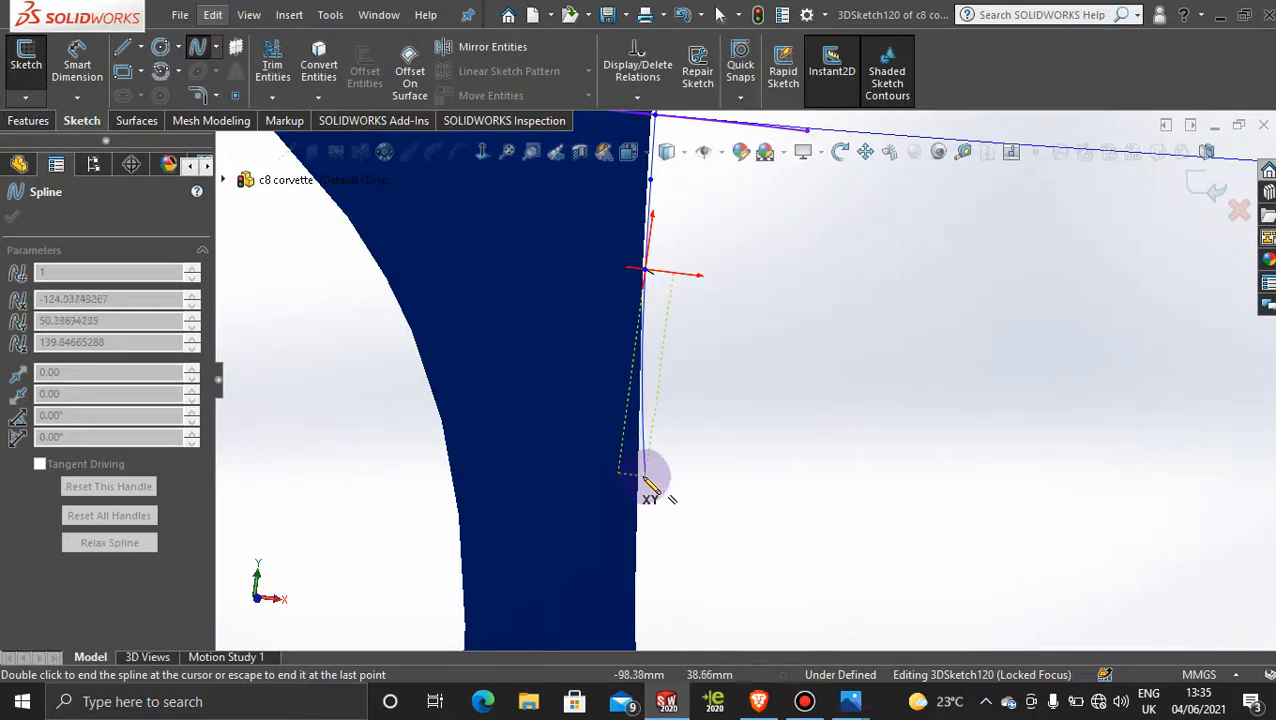
scroll(690, 528, "up", 3)
scroll(705, 535, "down", 3)
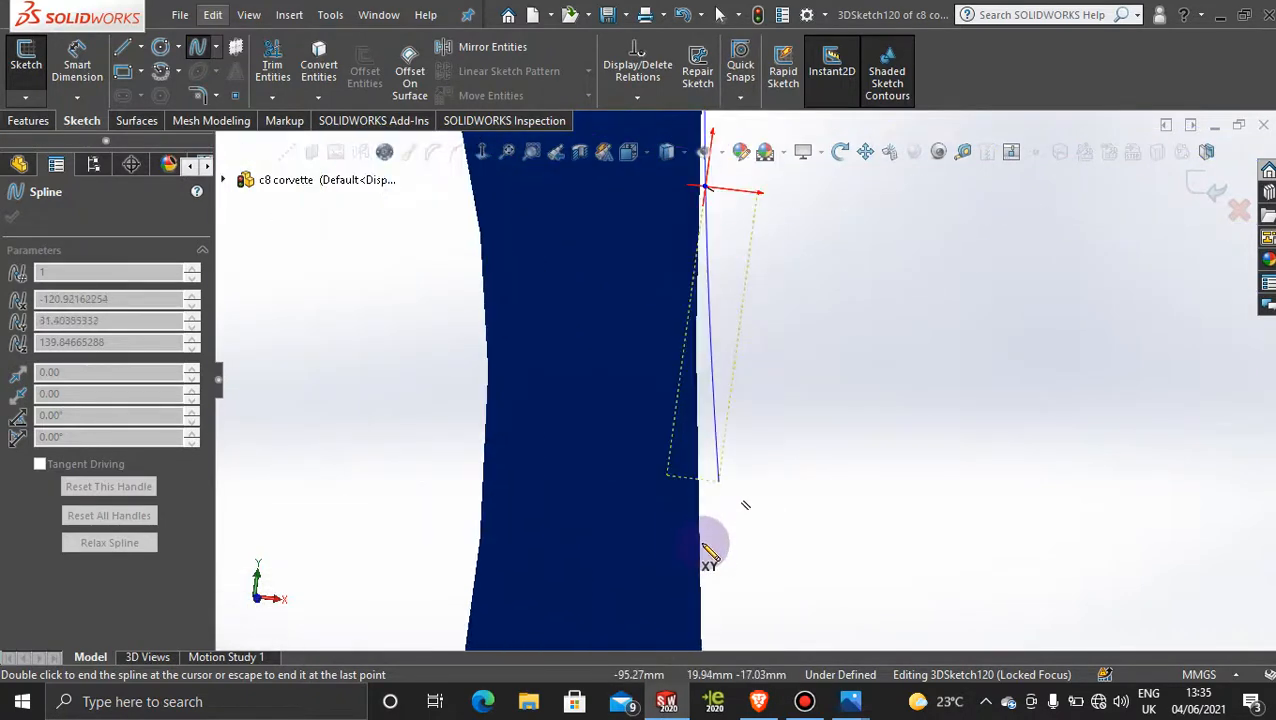
scroll(720, 525, "up", 4)
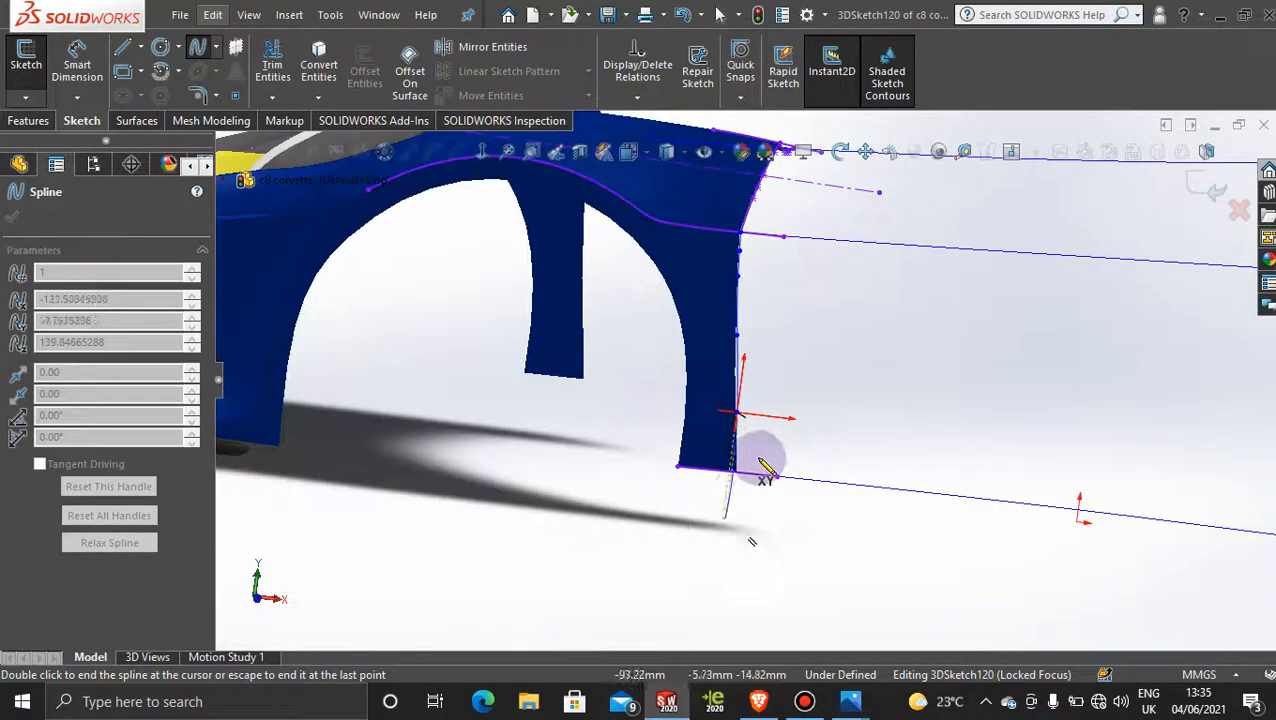
scroll(723, 360, "down", 4)
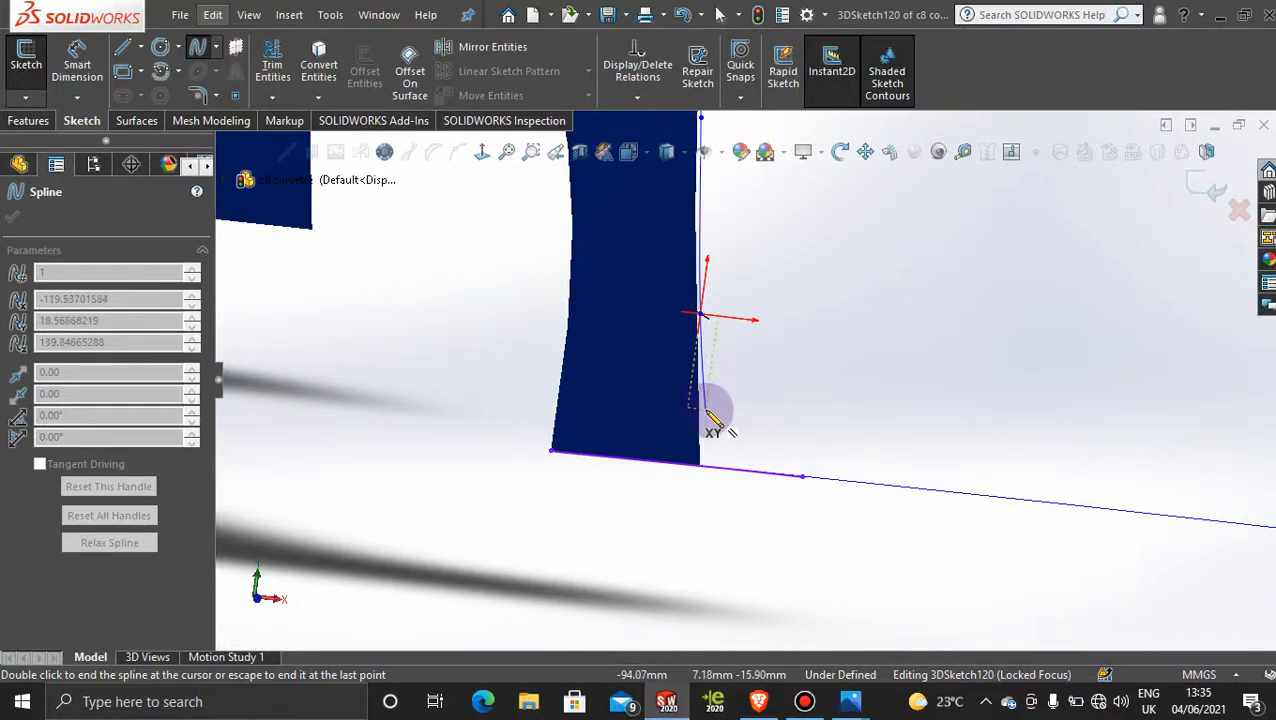
scroll(706, 412, "down", 5)
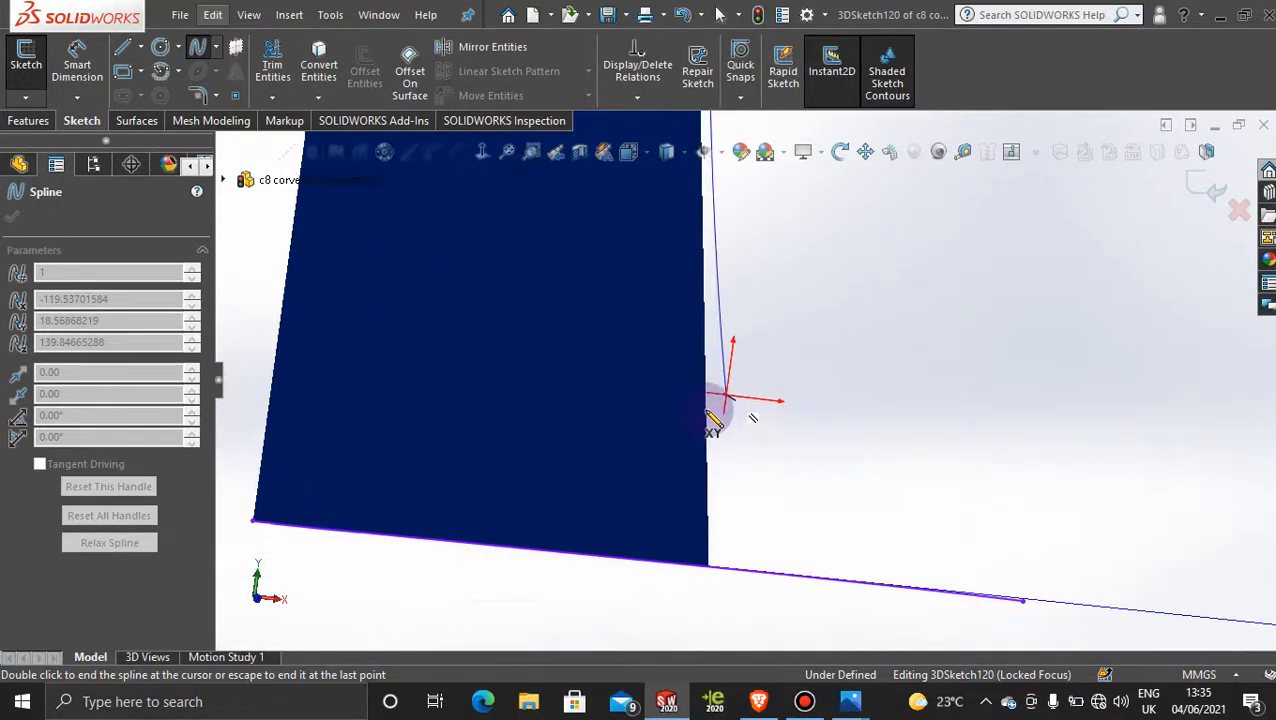
left_click(719, 568)
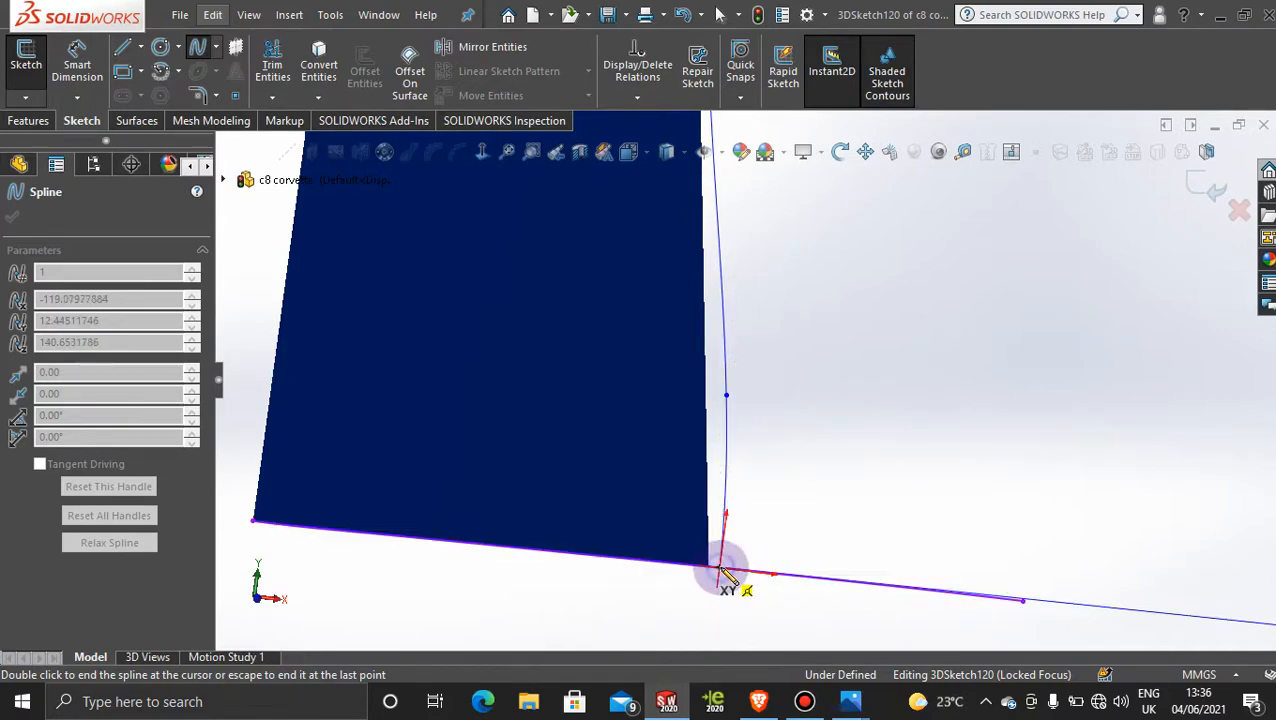
key("Escape")
Display the control polygon of the new rear-edge spline in the front view.
middle_click_drag(735, 561, 769, 362)
scroll(750, 347, "down", 3)
scroll(750, 347, "down", 2)
key("space")
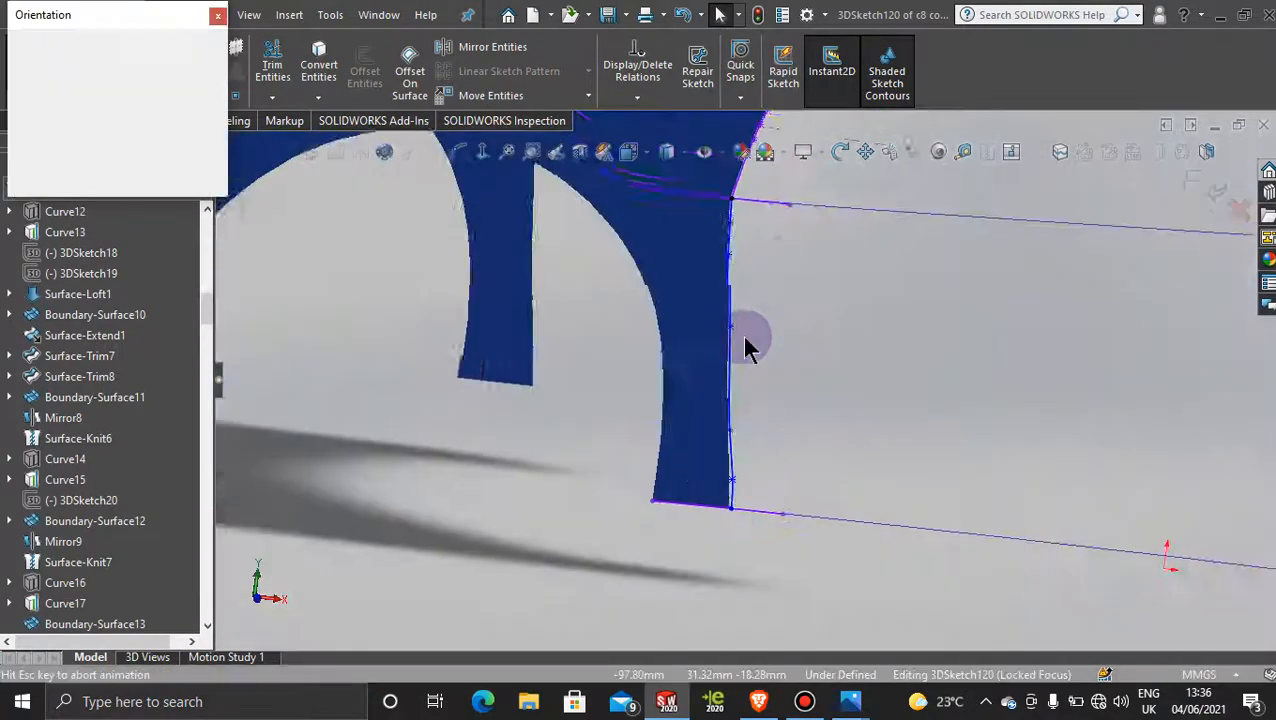
left_click(590, 458)
scroll(786, 374, "up", 3)
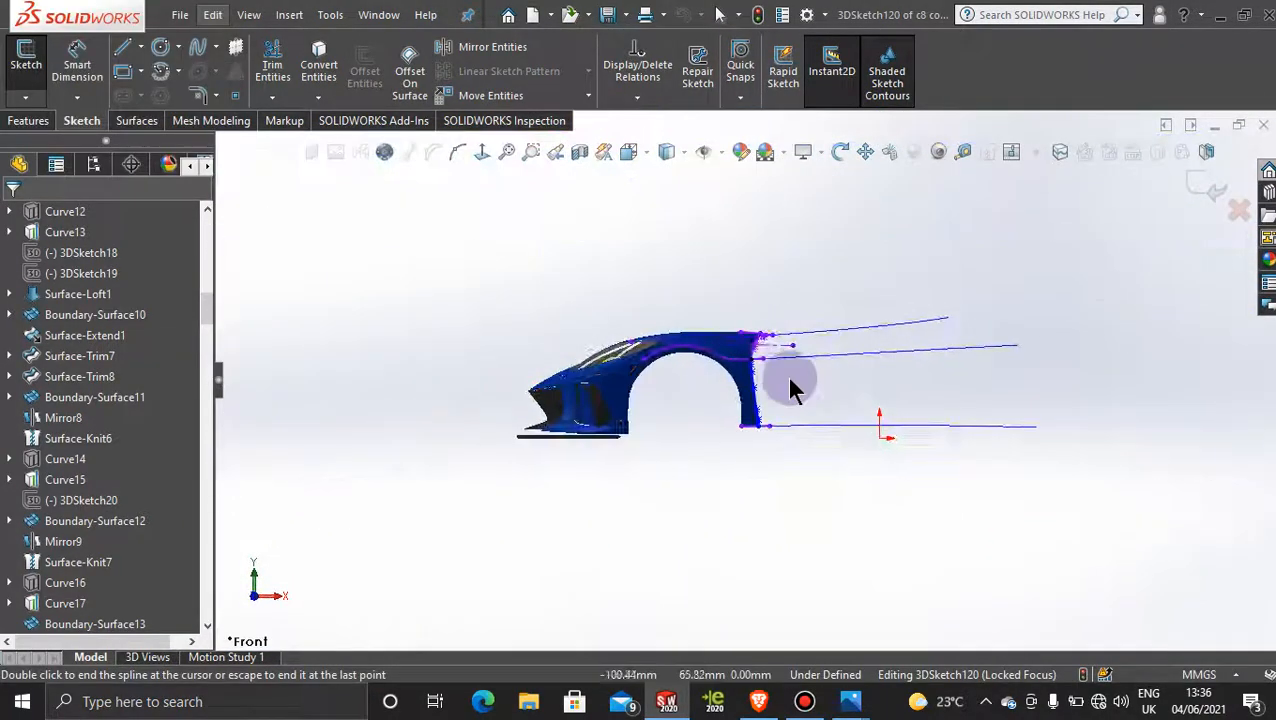
scroll(783, 380, "down", 4)
scroll(683, 412, "down", 2)
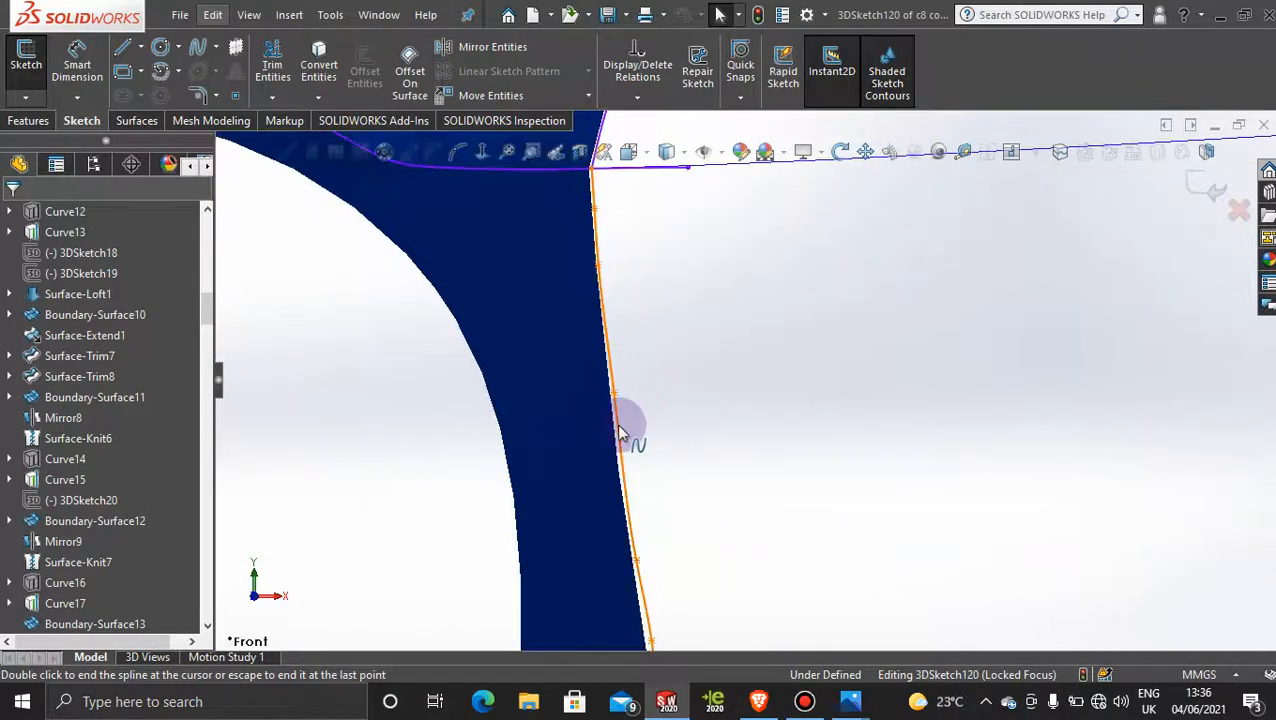
left_click(616, 424)
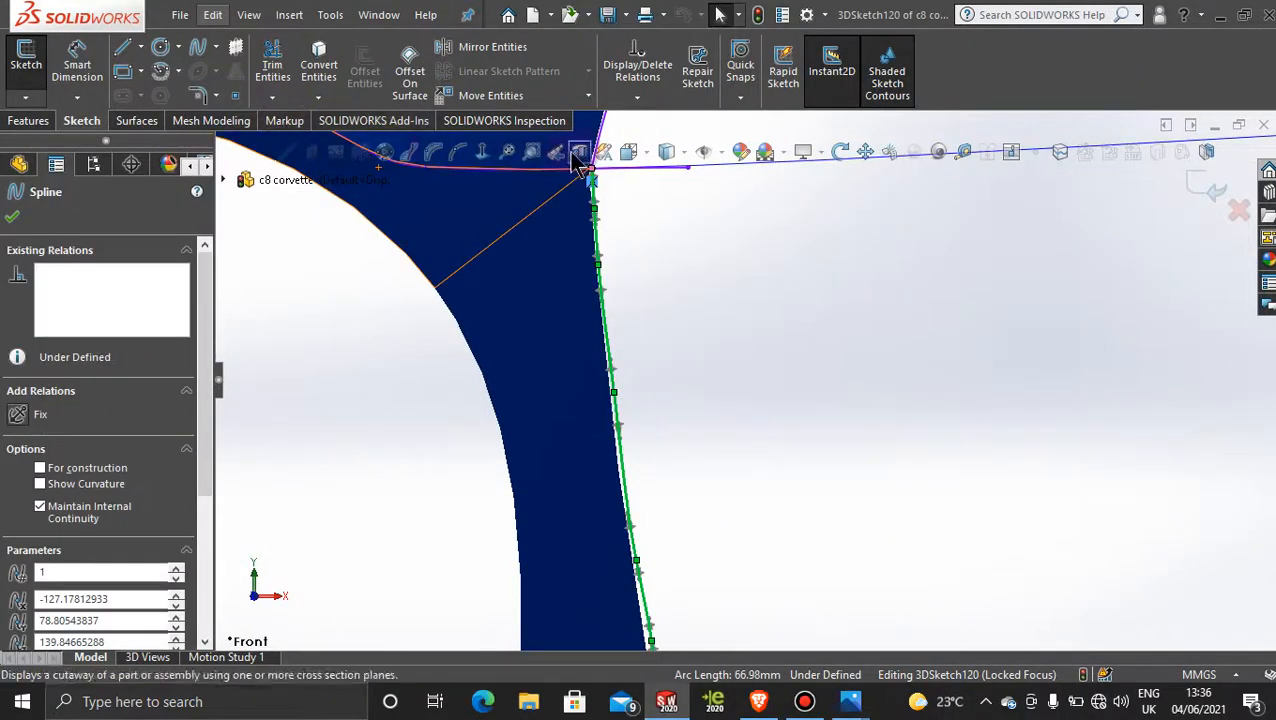
left_click(435, 152)
Shift two inner control points away from the fender edge, to X -122.04, Y 30.37 and X -126.32, Y 65.12.
scroll(698, 413, "down", 5)
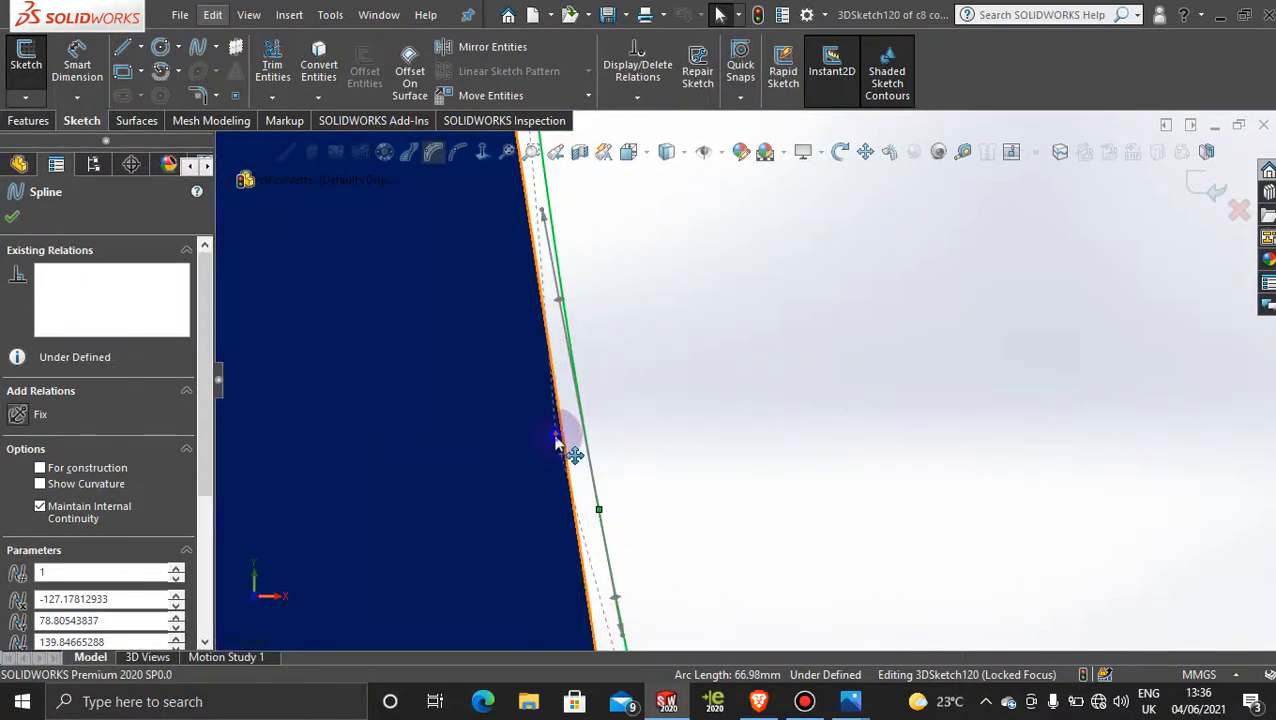
left_click(556, 439)
left_click_drag(556, 443, 575, 441)
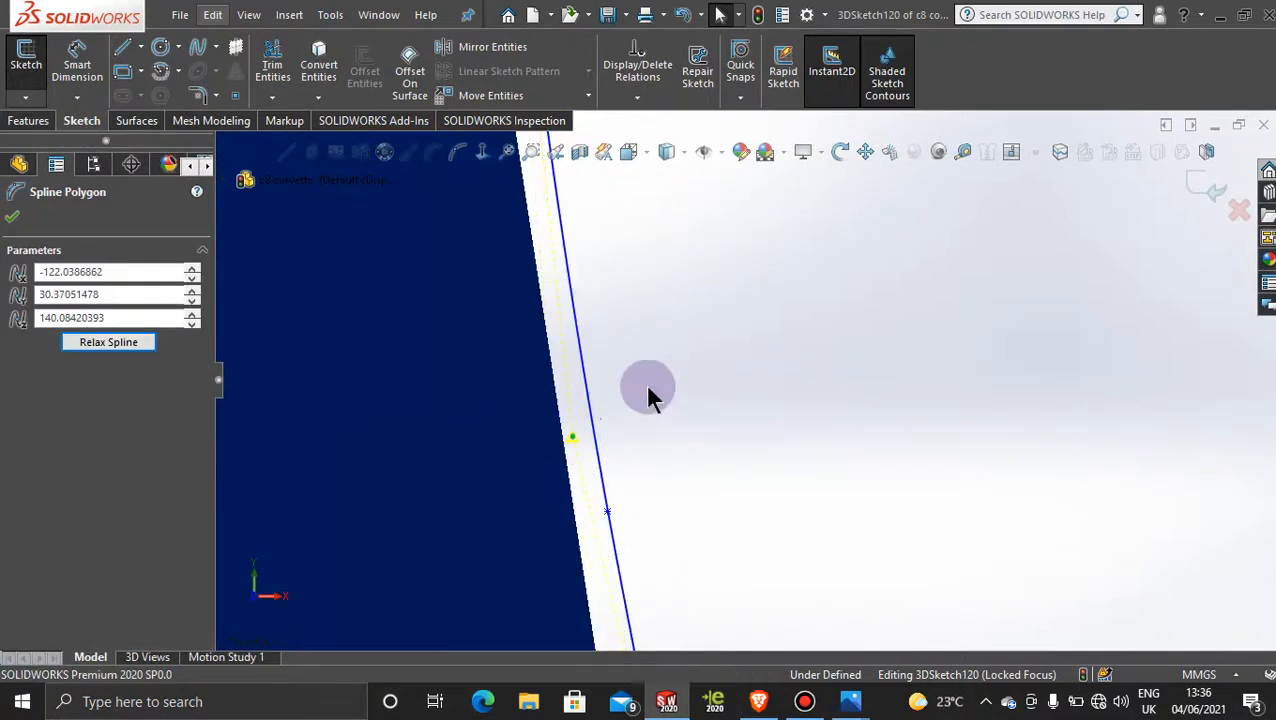
scroll(649, 399, "up", 5)
scroll(720, 240, "down", 3)
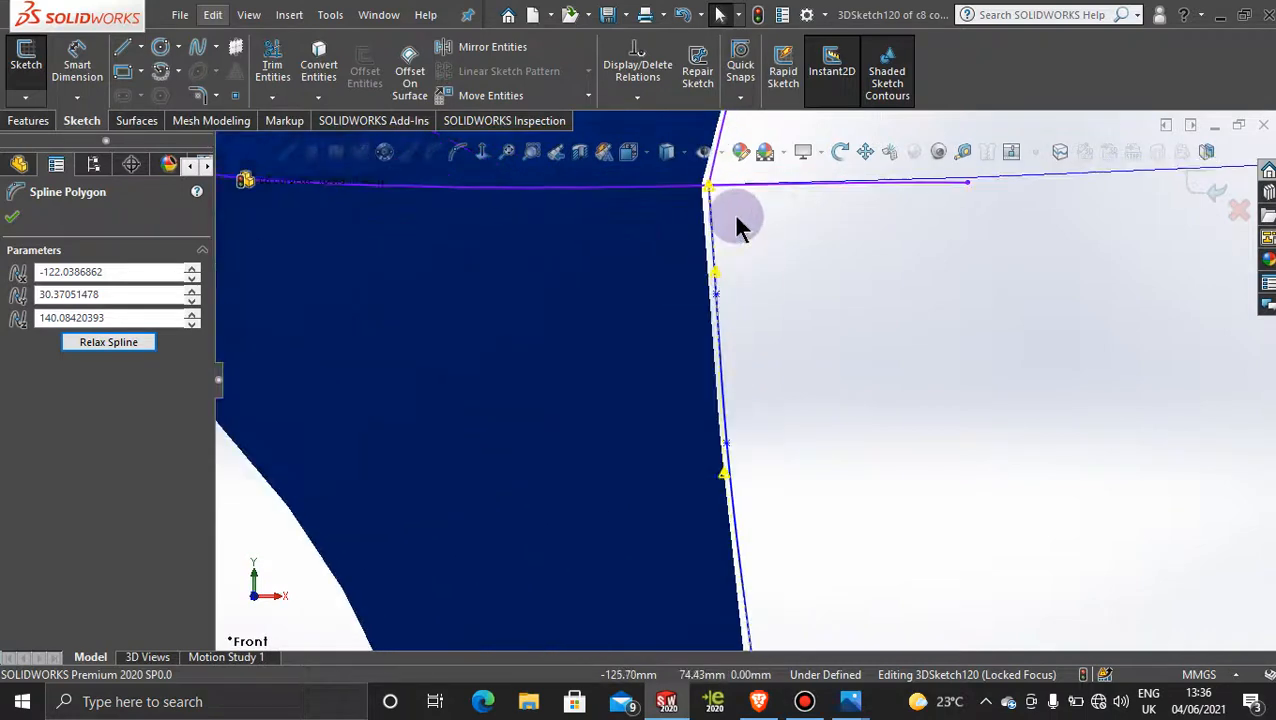
scroll(720, 545, "up", 3)
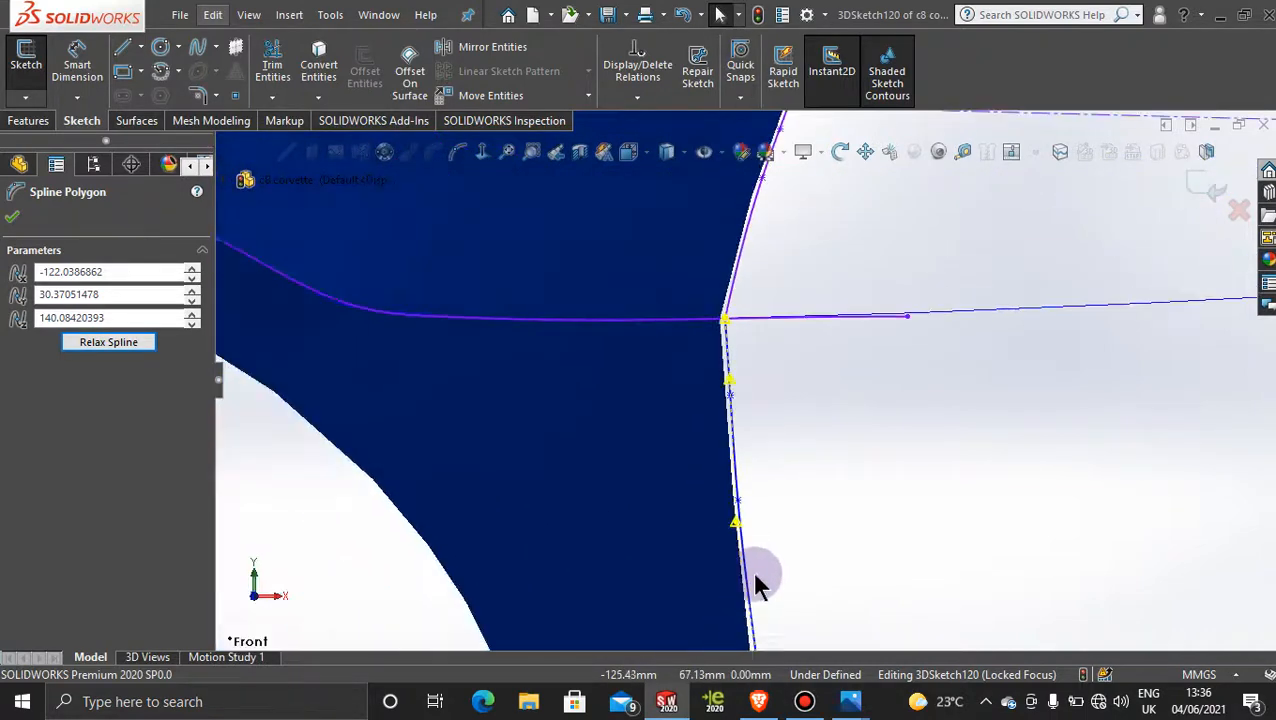
scroll(751, 569, "down", 4)
left_click_drag(714, 411, 718, 414)
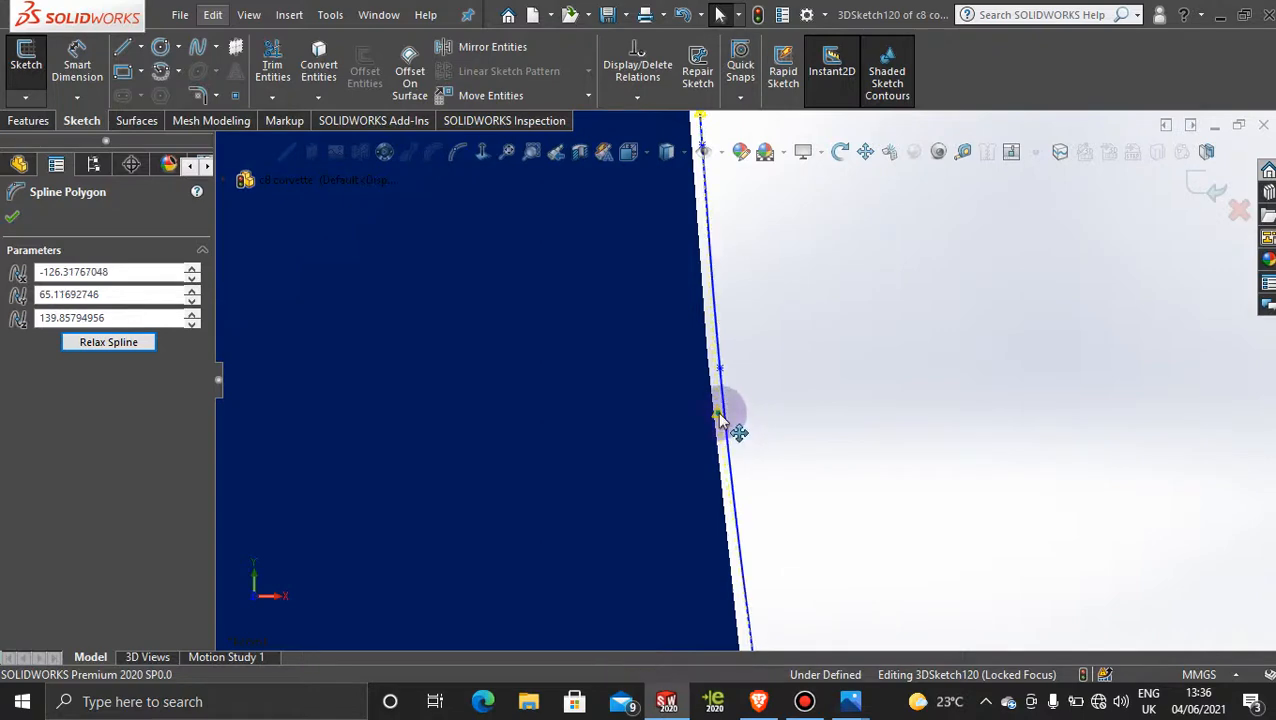
Align the three lower inner control points with the fender edge at X -123.95, Y 46.82; X -119.92, Y 18.45; and X -121.64, Y 30.11.
scroll(839, 513, "up", 5)
scroll(826, 508, "down", 4)
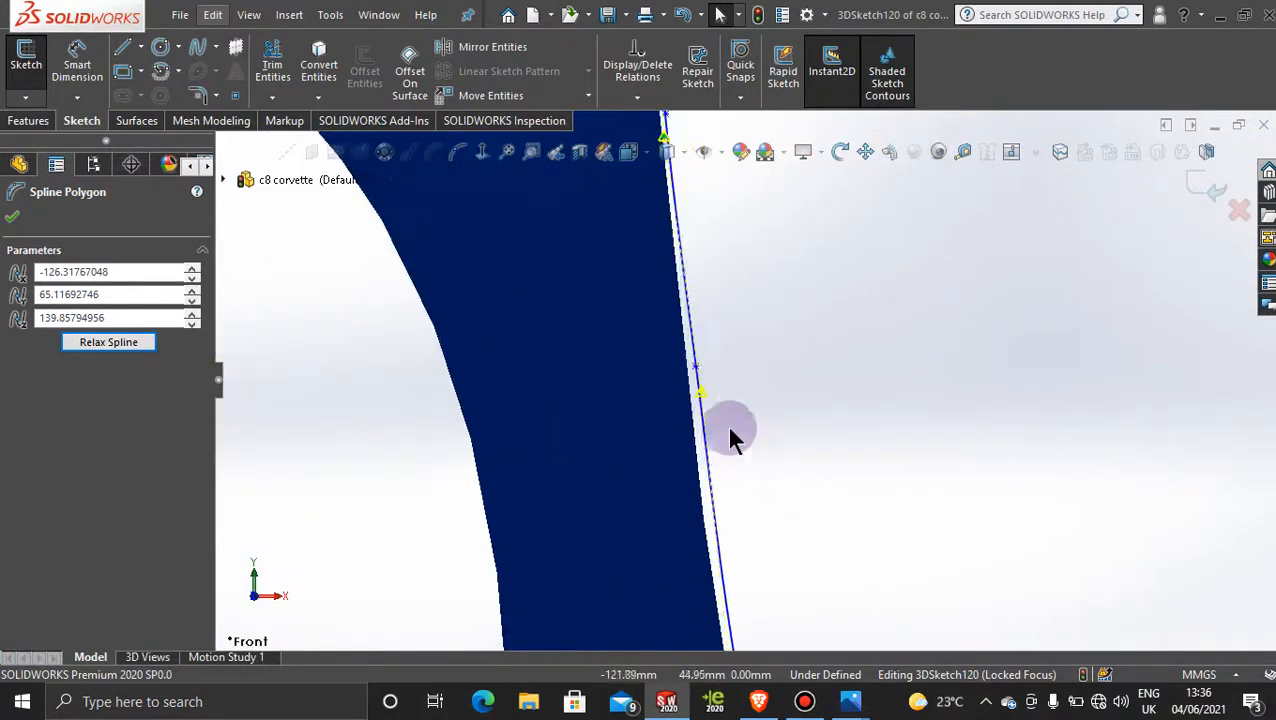
left_click_drag(701, 394, 699, 418)
scroll(797, 526, "up", 2)
scroll(780, 530, "up", 2)
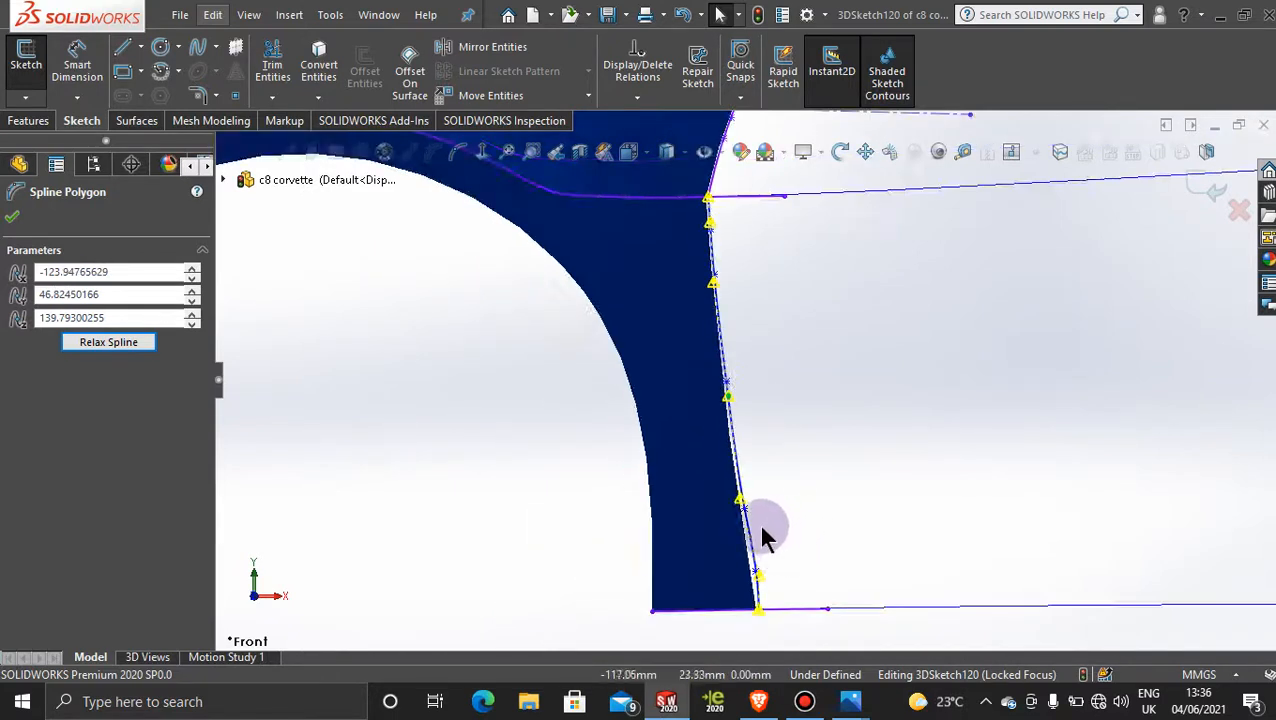
scroll(763, 530, "down", 2)
left_click_drag(760, 598, 744, 592)
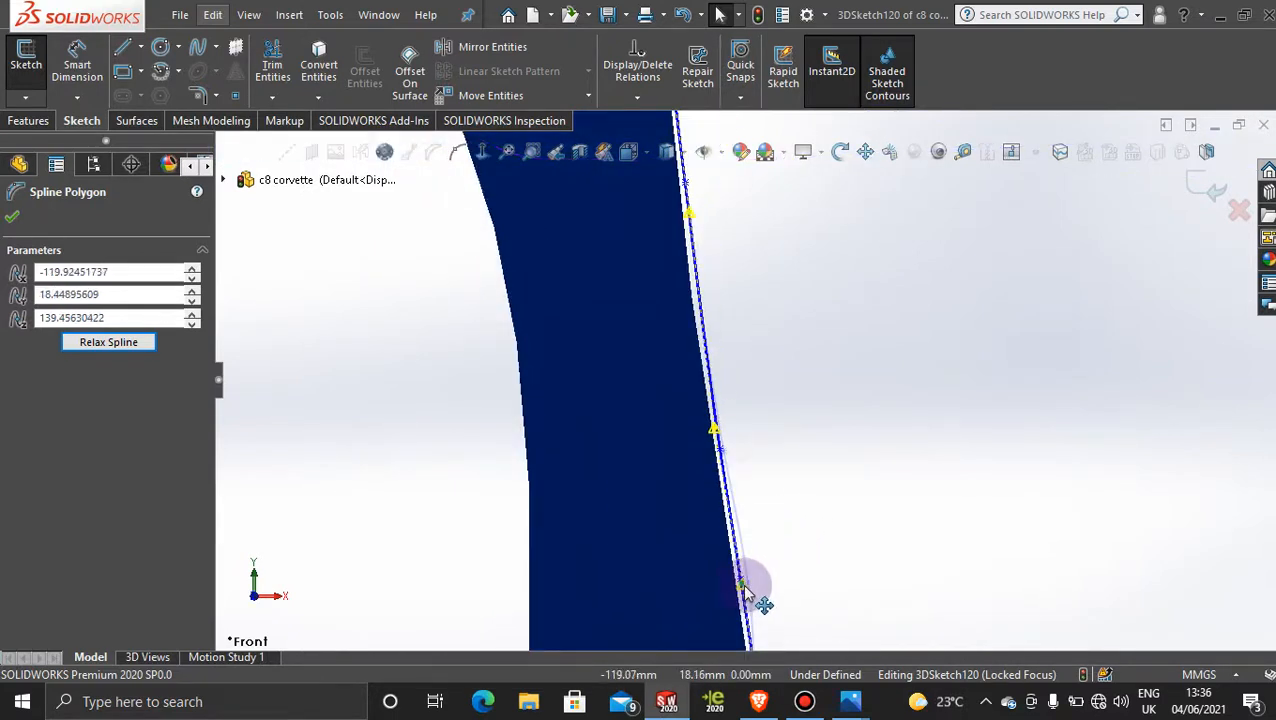
left_click_drag(713, 432, 720, 432)
scroll(761, 508, "up", 3)
scroll(748, 480, "down", 2)
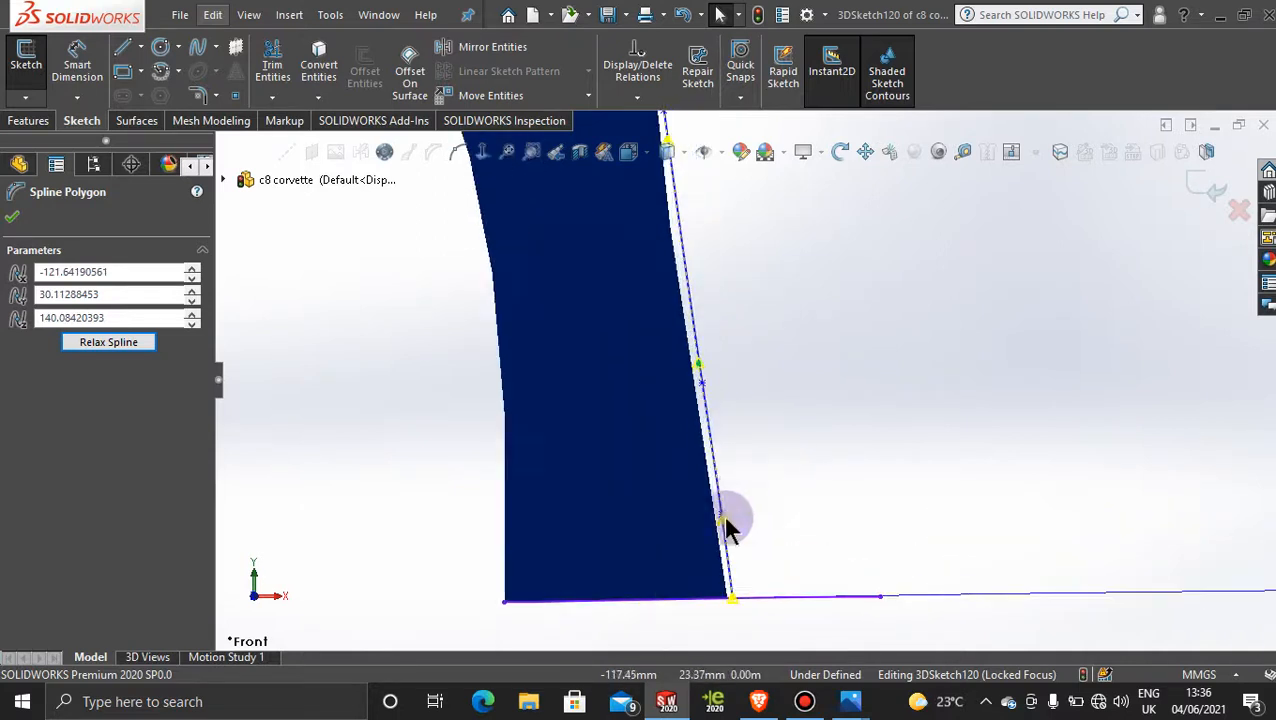
Adjust the spline's bottom endpoint along the lower guide curve to X -119.01, Y 12.45.
scroll(740, 550, "up", 1)
scroll(738, 500, "down", 3)
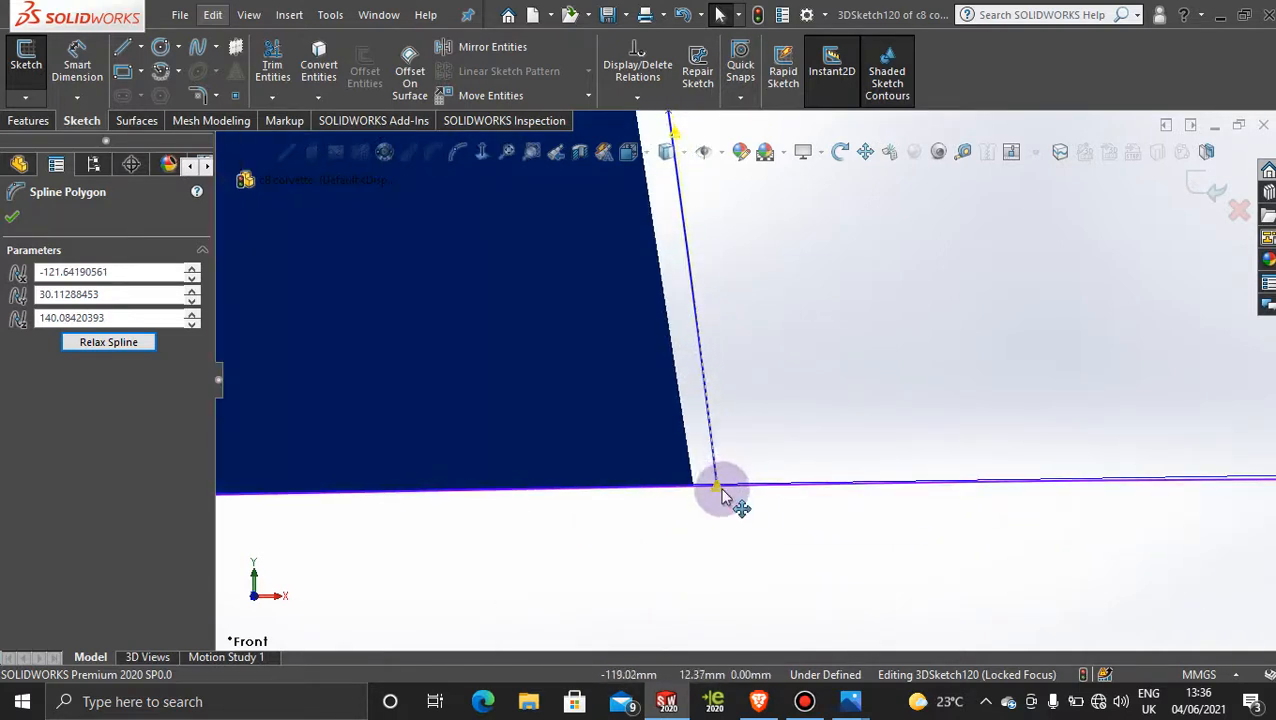
left_click_drag(722, 490, 726, 487)
scroll(753, 383, "up", 5)
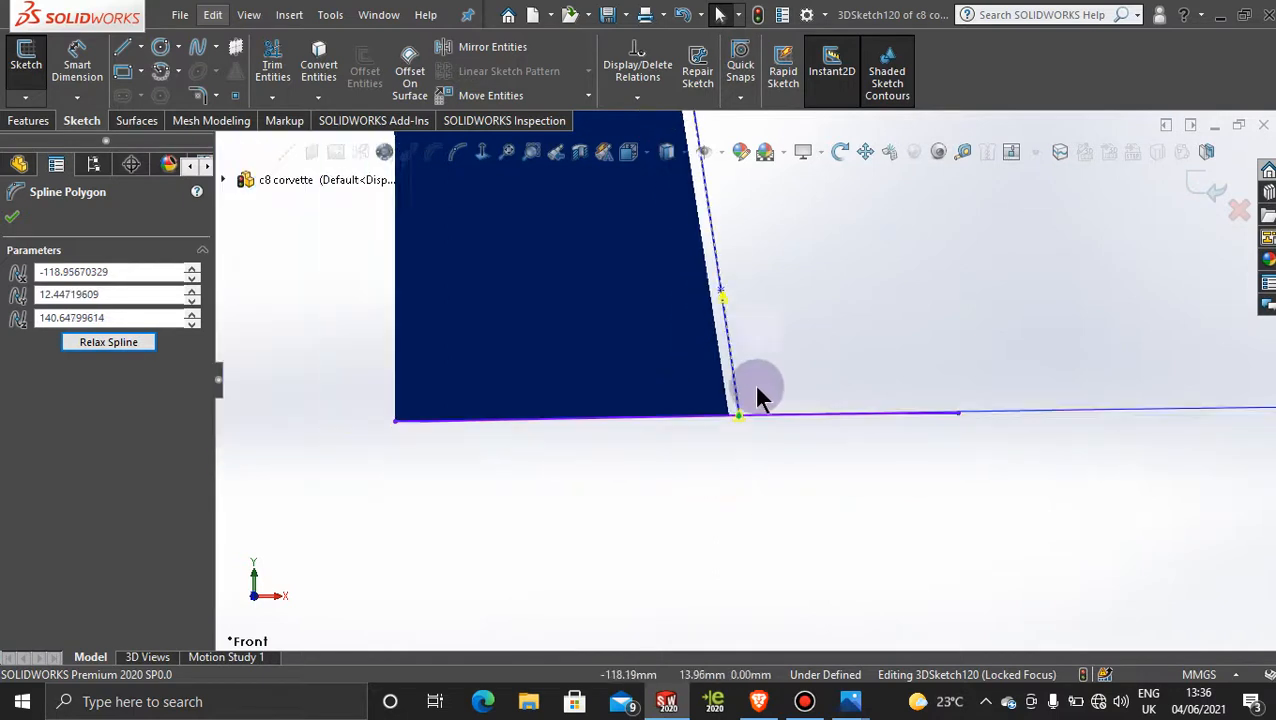
scroll(757, 395, "up", 3)
scroll(740, 404, "down", 4)
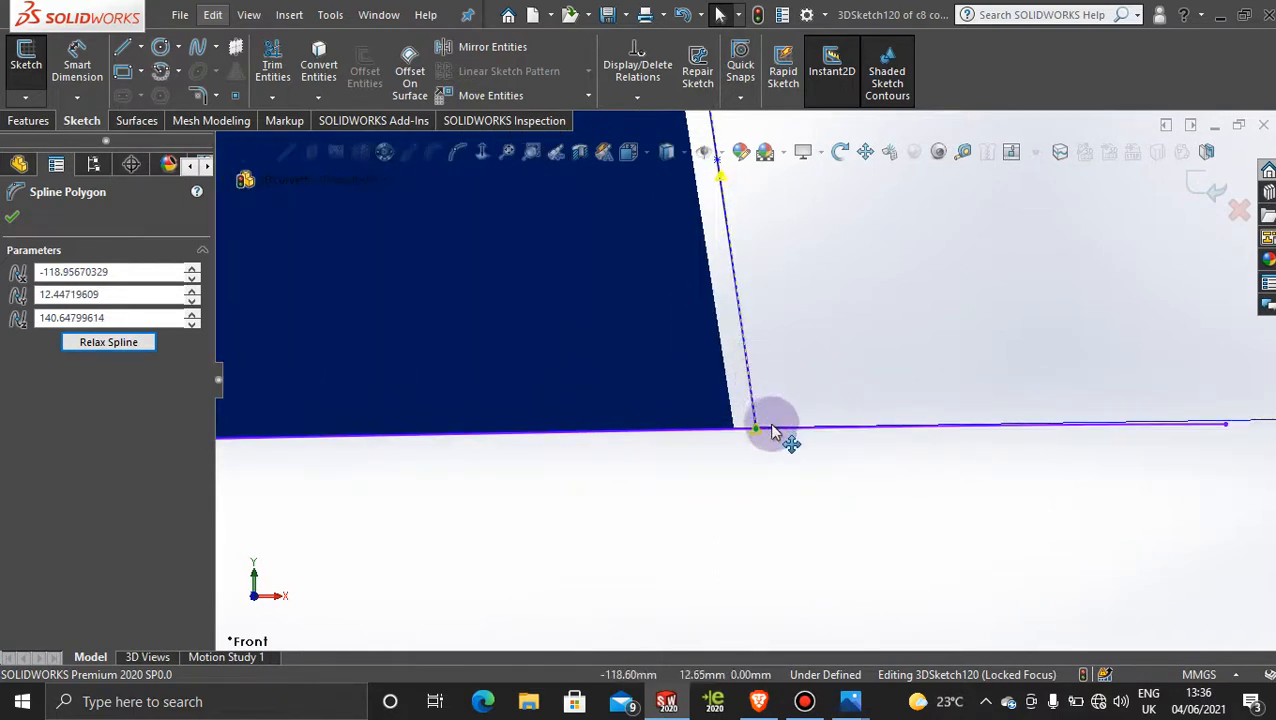
scroll(781, 330, "up", 1)
scroll(731, 395, "down", 4)
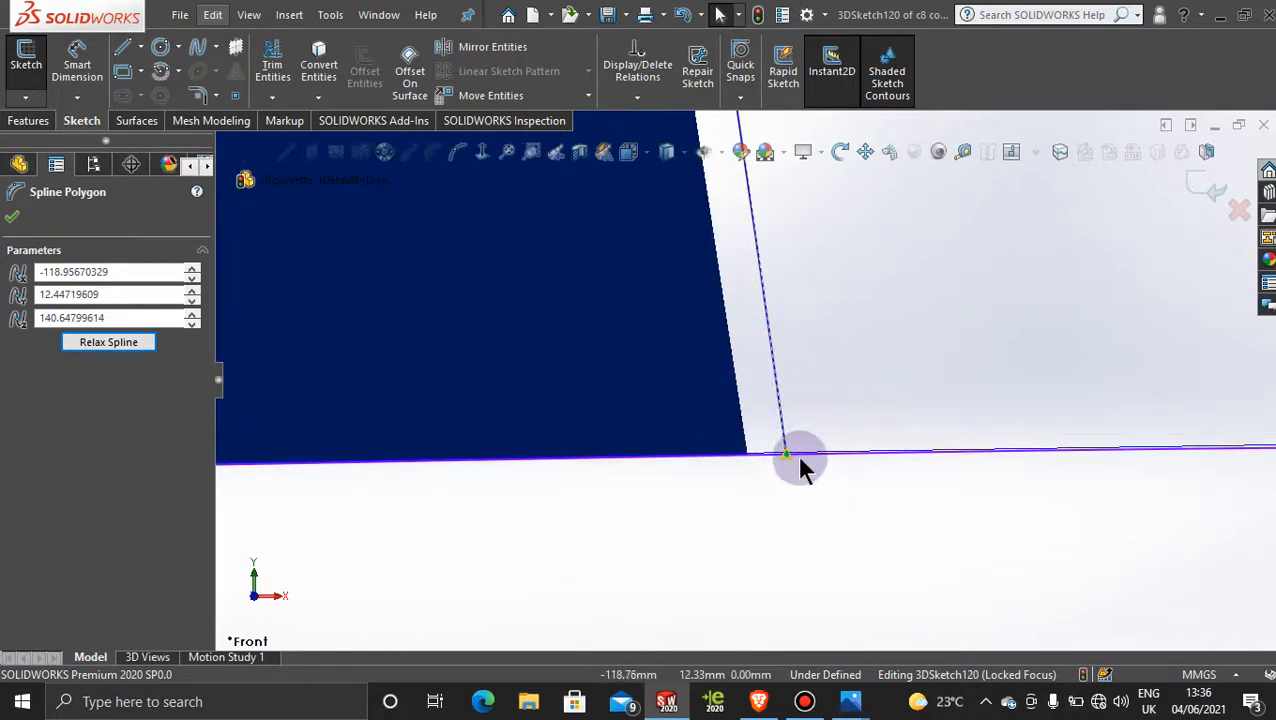
left_click_drag(787, 458, 785, 457)
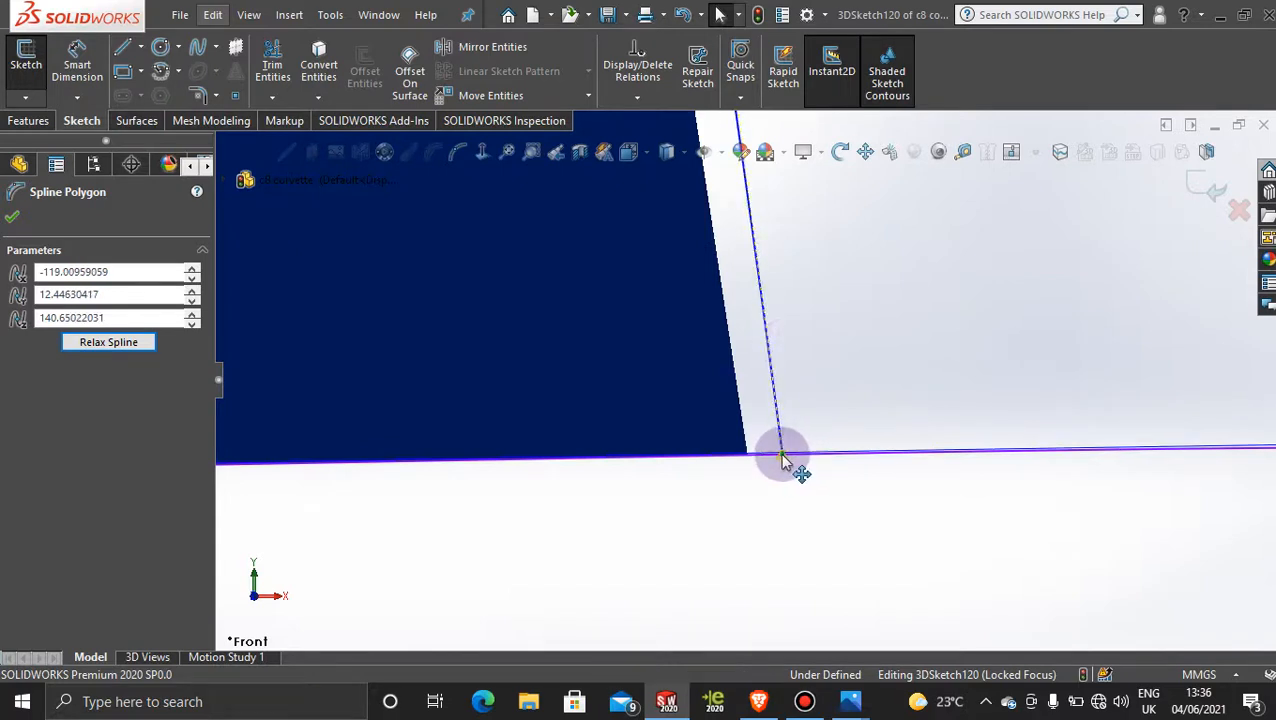
Nudge the control point just above the spline's bottom endpoint to X -119.82, Y 18.37.
scroll(789, 342, "up", 3)
scroll(761, 325, "down", 4)
left_click_drag(718, 318, 716, 325)
scroll(730, 328, "up", 6)
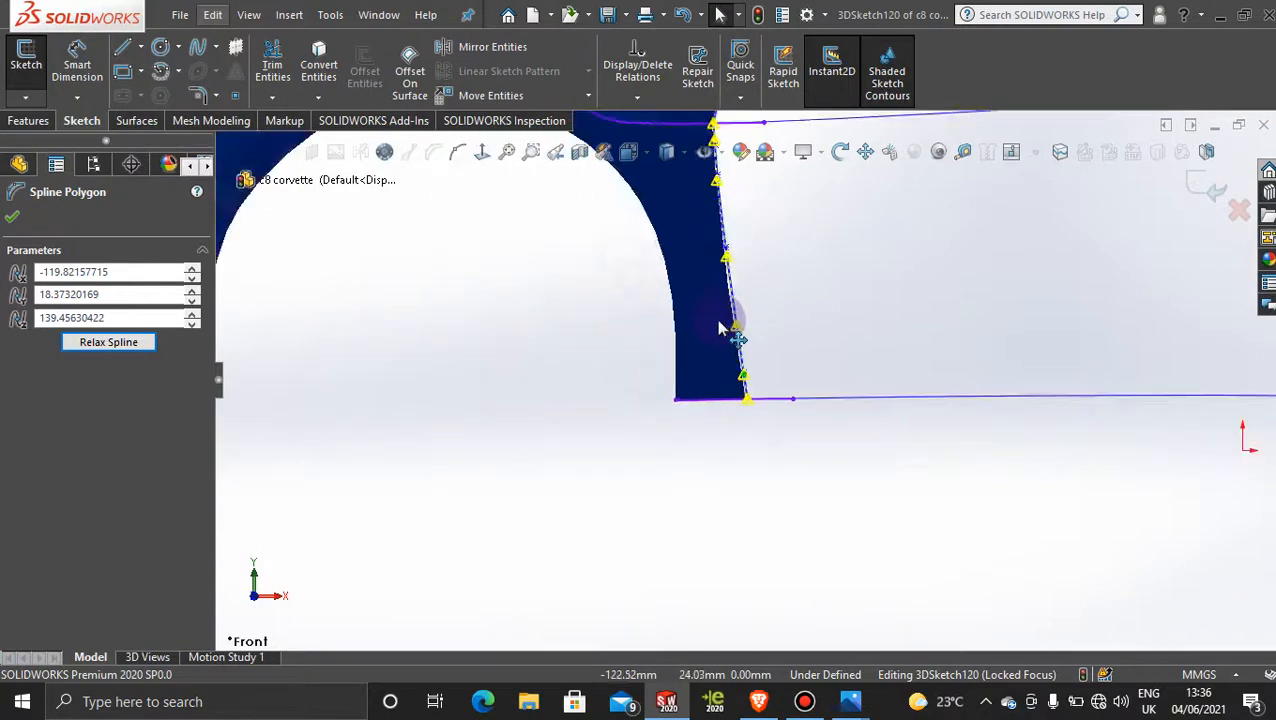
Move the control point just above the spline's bottom endpoint outward to about Y 18.61, Z 140.63, keeping it on the fender surface.
scroll(752, 350, "down", 3)
middle_click_drag(744, 393, 683, 397)
key("space")
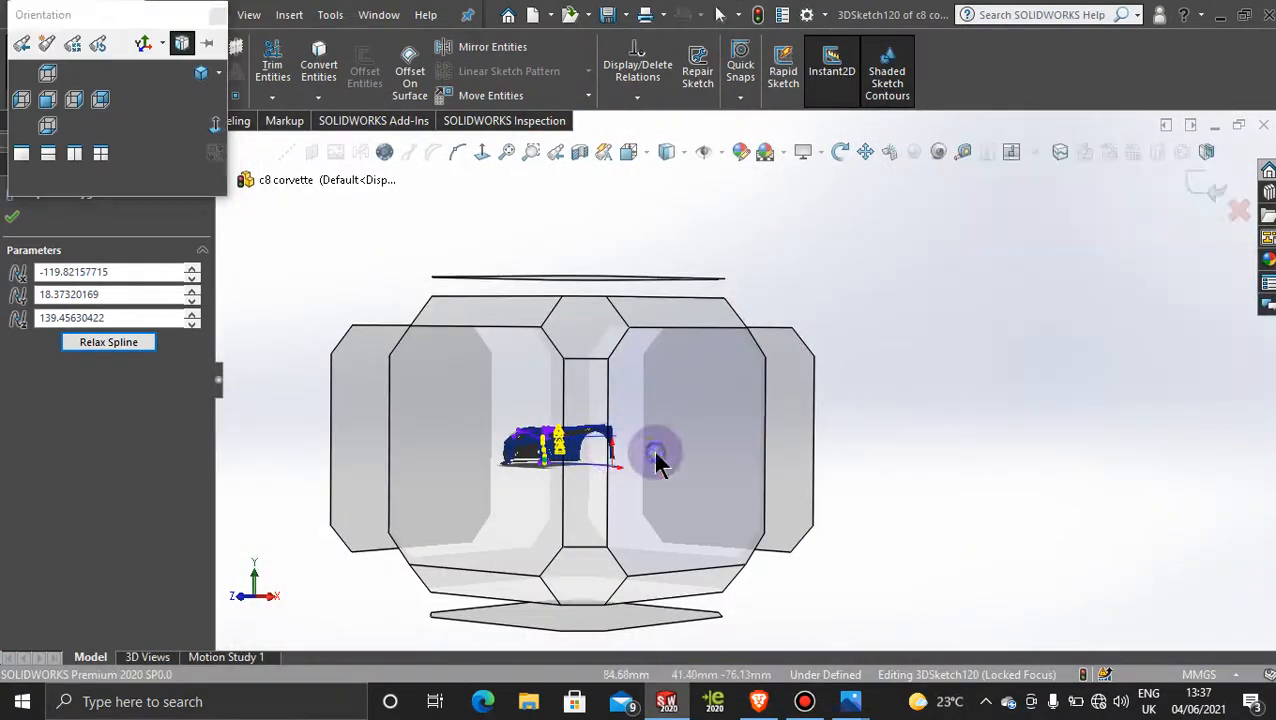
left_click(655, 458)
scroll(492, 410, "down", 10)
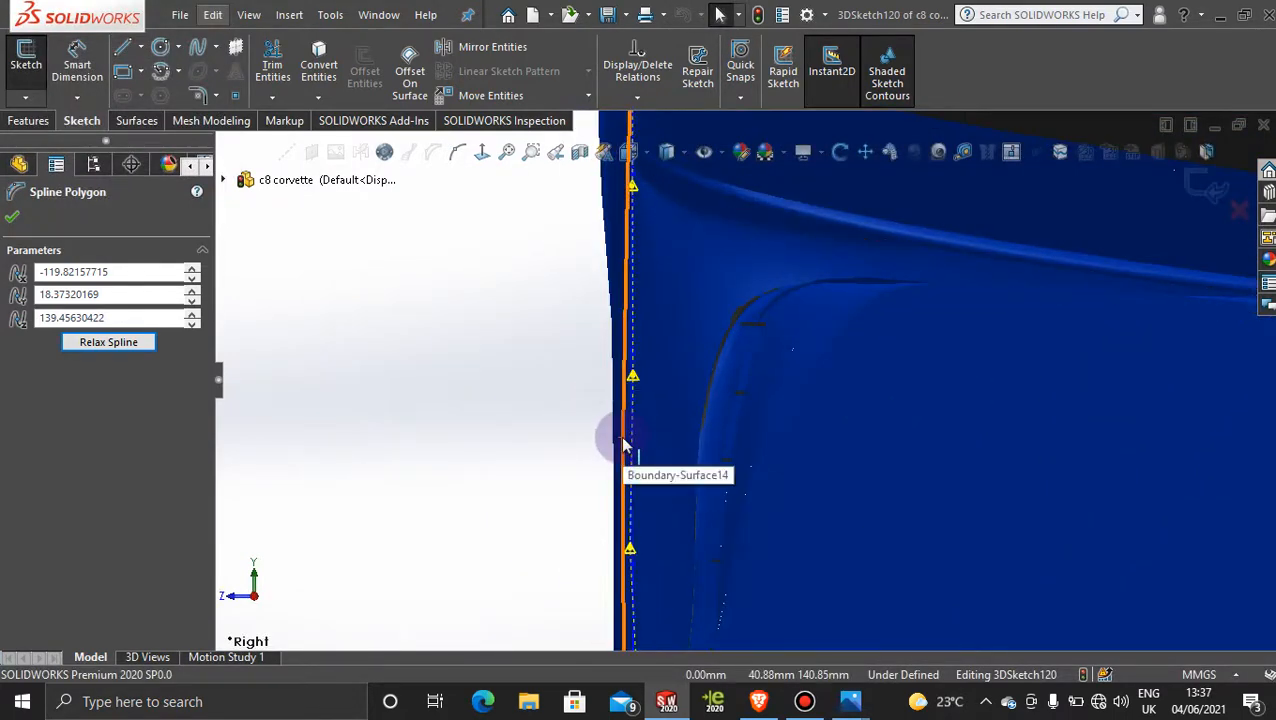
scroll(667, 549, "up", 4)
scroll(667, 549, "down", 6)
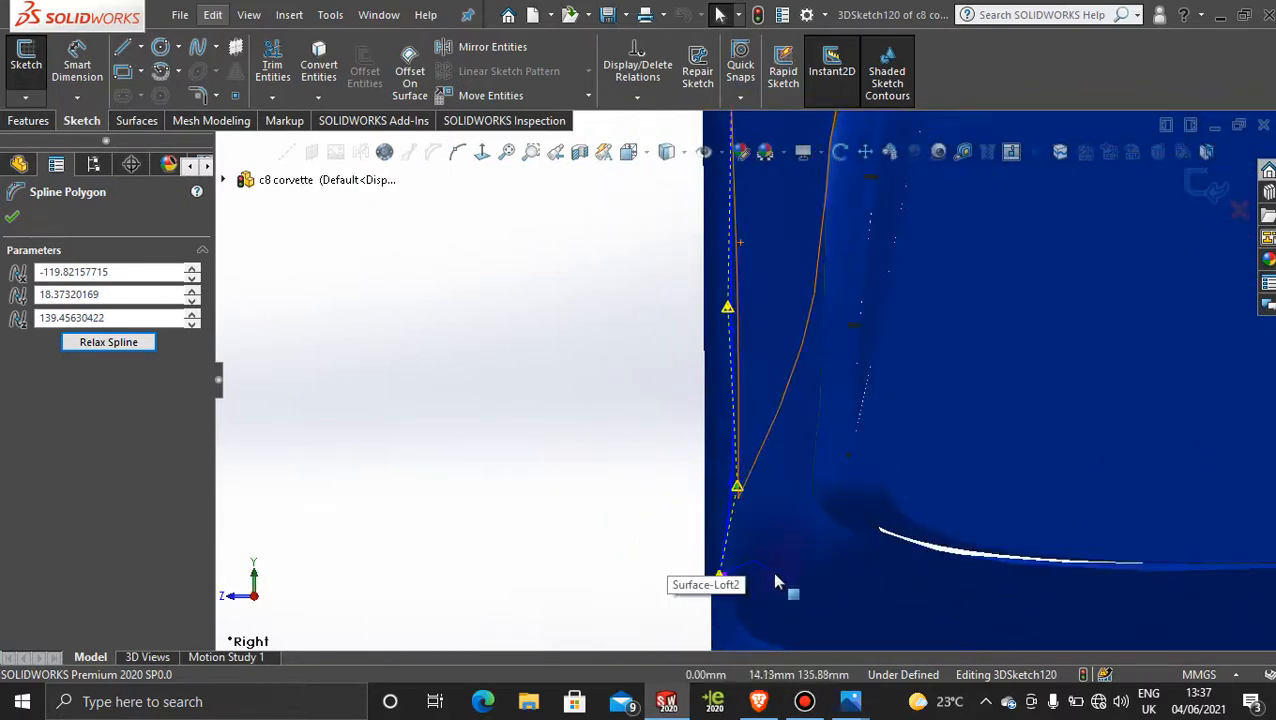
scroll(778, 583, "down", 5)
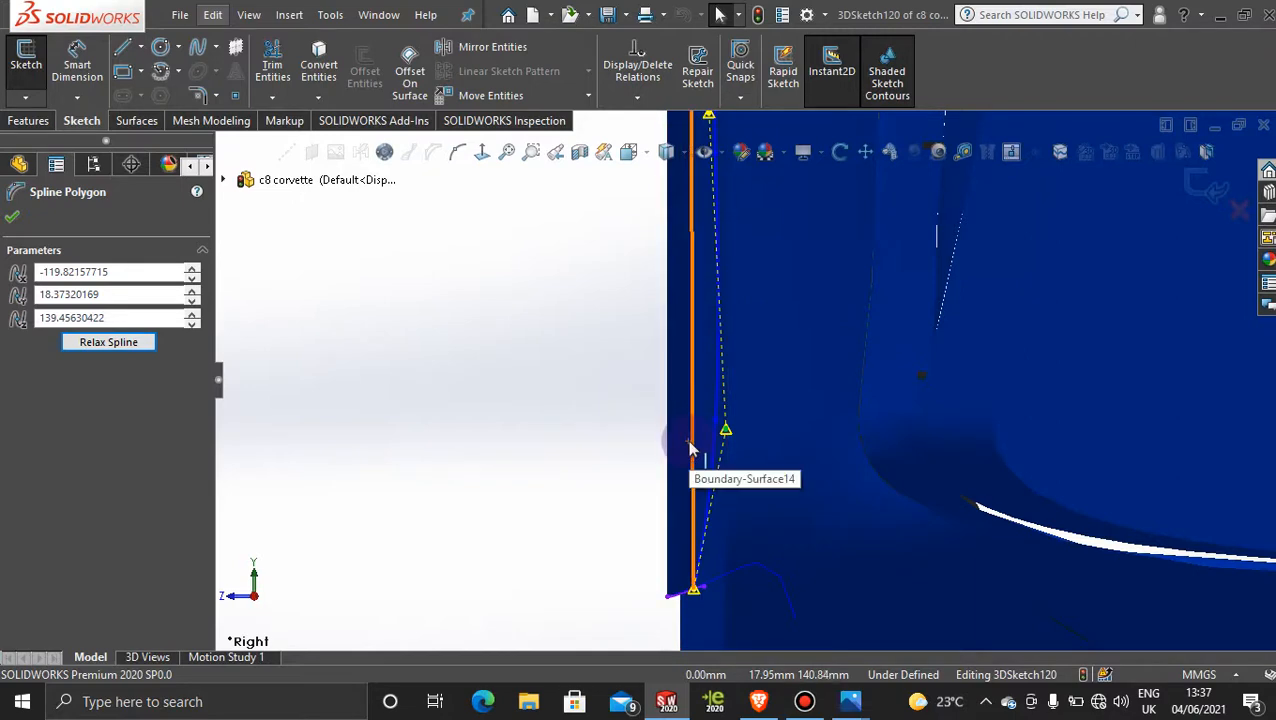
mouse_move(726, 430)
left_mouse_down()
mouse_move(757, 447)
mouse_move(704, 426)
left_mouse_up()
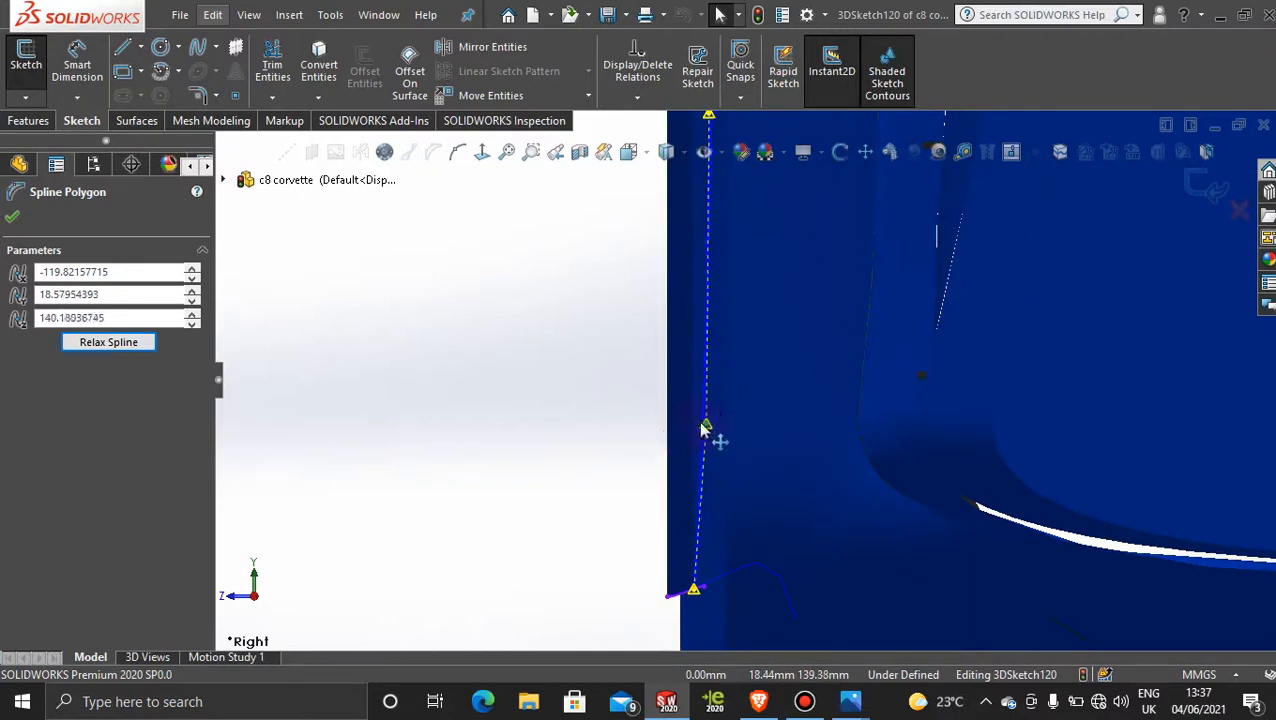
scroll(698, 426, "up", 4)
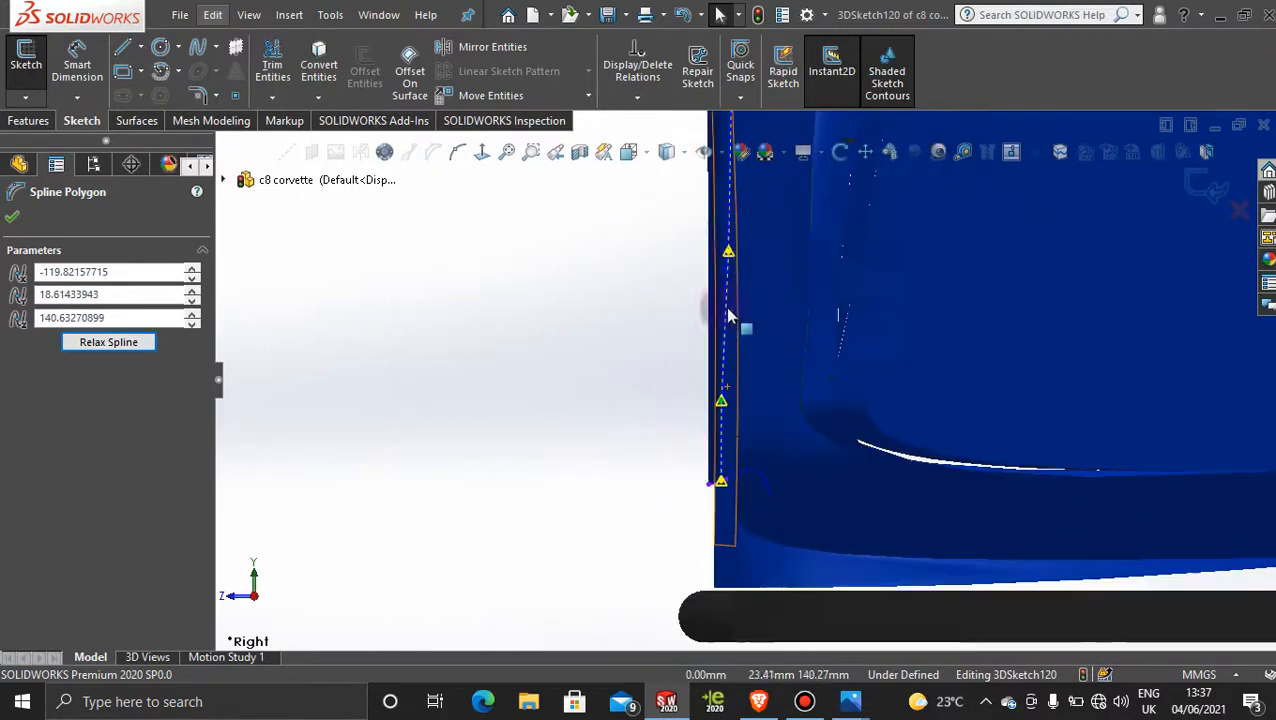
Shift the next two control points up the spline outward to about Y 30.02, Z 140.75 and Y 46.92, Z 140.61.
scroll(734, 242, "down", 3)
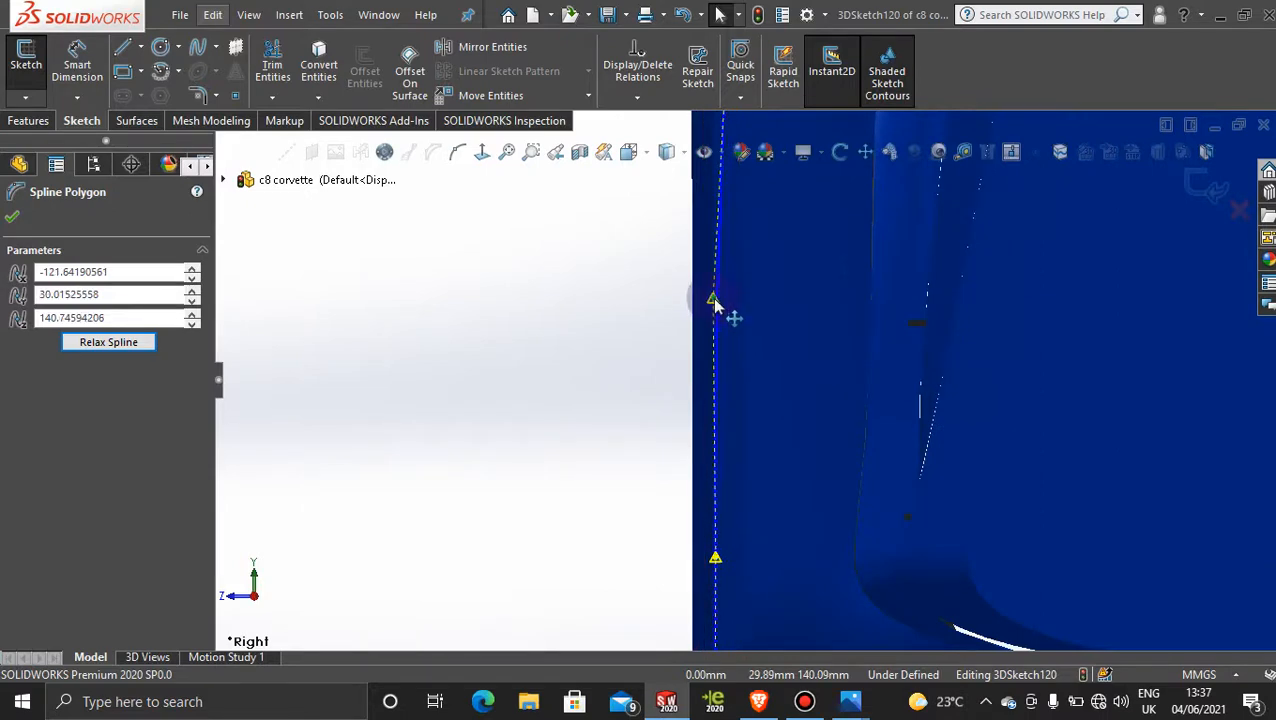
left_click_drag(714, 299, 715, 299)
scroll(763, 257, "up", 6)
scroll(757, 234, "down", 4)
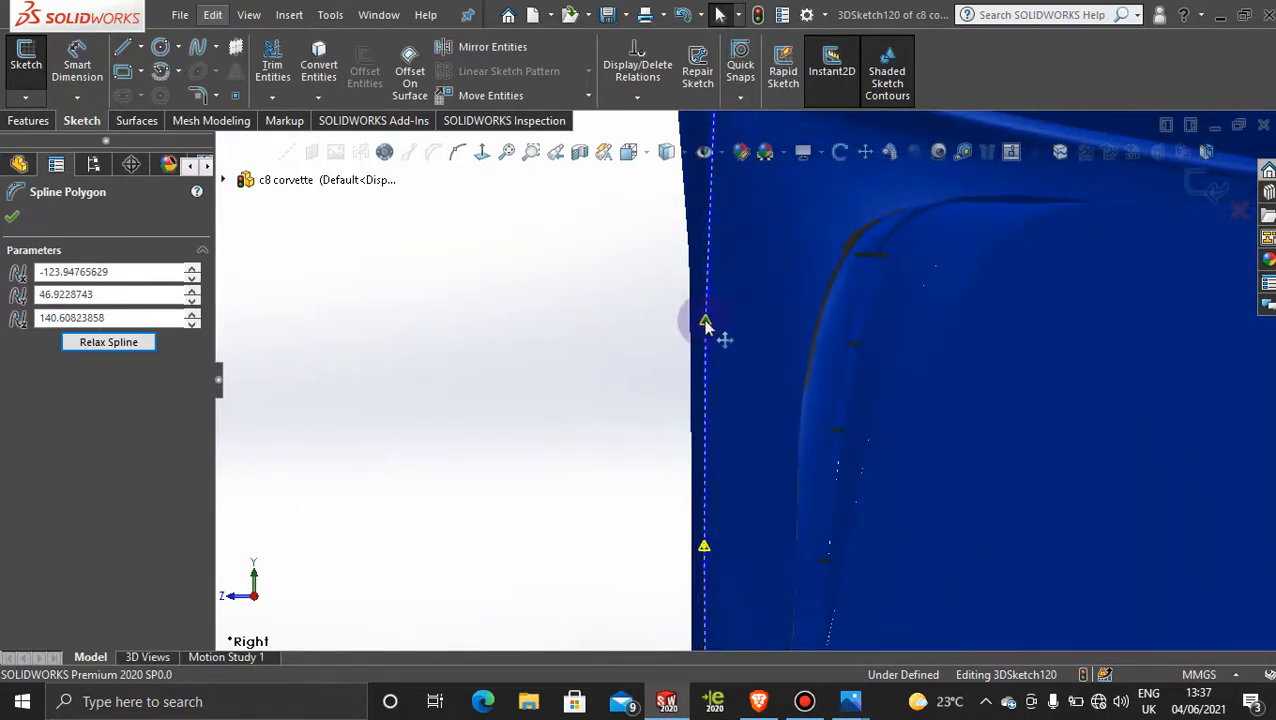
Align the two upper inner control points with the fender side at about Y 65.22, Z 140.11 and Y 74.68, Z 140.00.
scroll(706, 325, "up", 4)
scroll(757, 233, "down", 4)
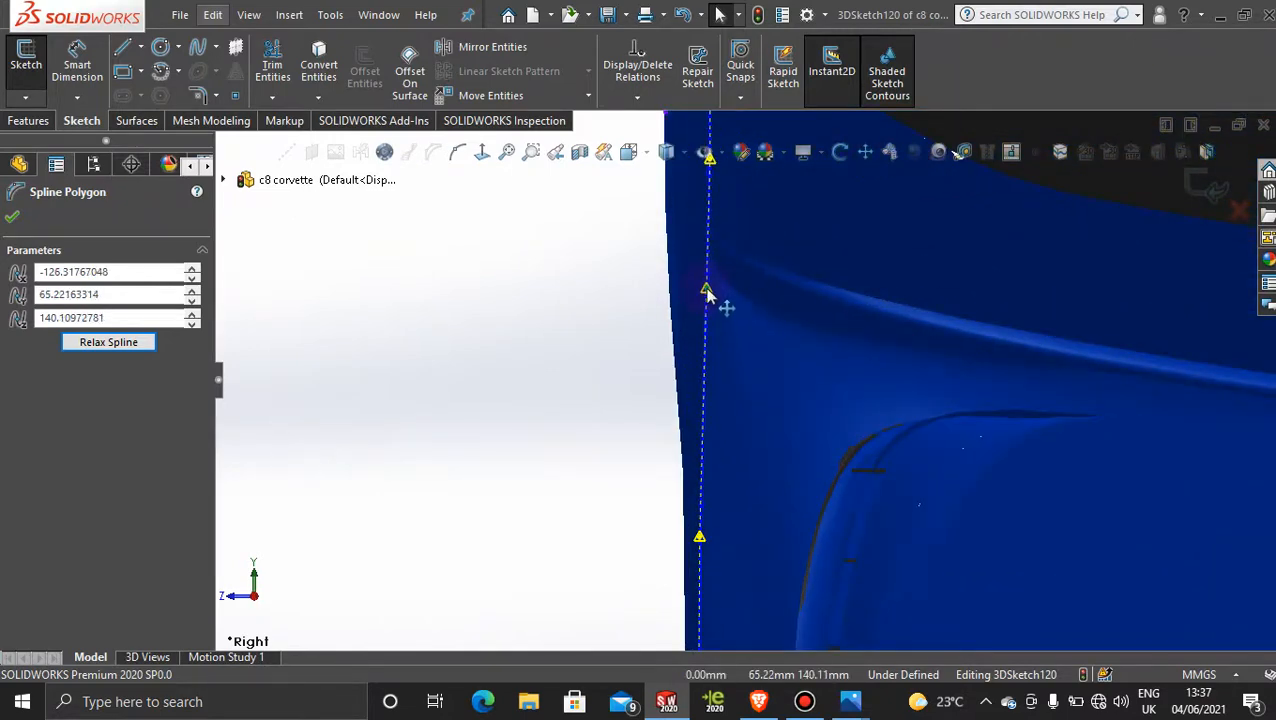
scroll(730, 270, "up", 4)
scroll(743, 419, "down", 5)
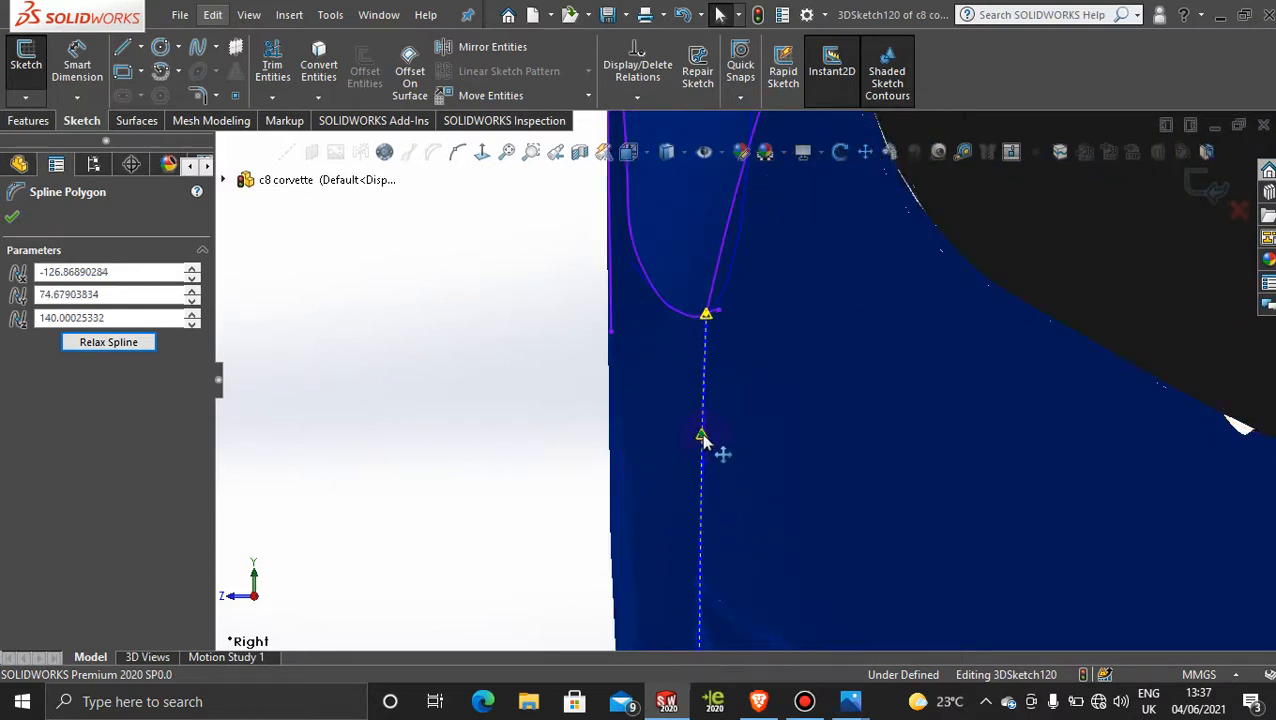
scroll(770, 473, "up", 6)
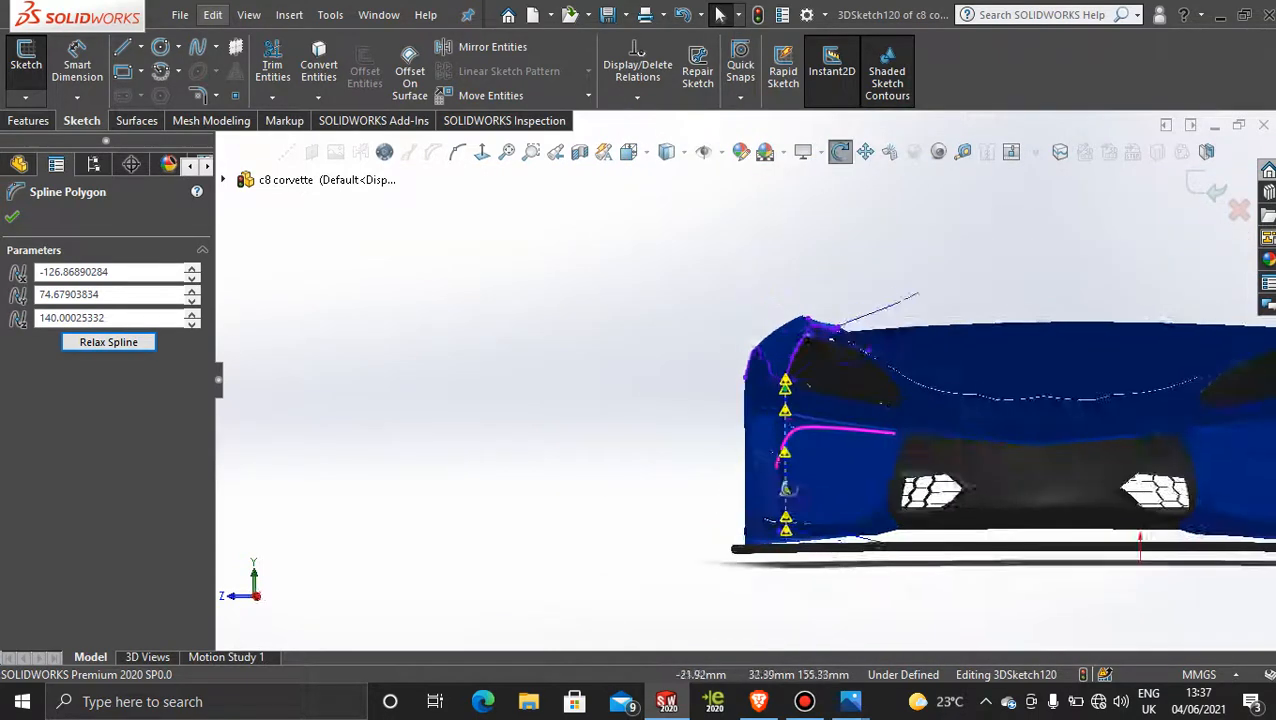
Examine the spline's fit along the fender's rear edge from an angle and from the front, and close the spline polygon edit.
middle_click_drag(785, 488, 963, 498)
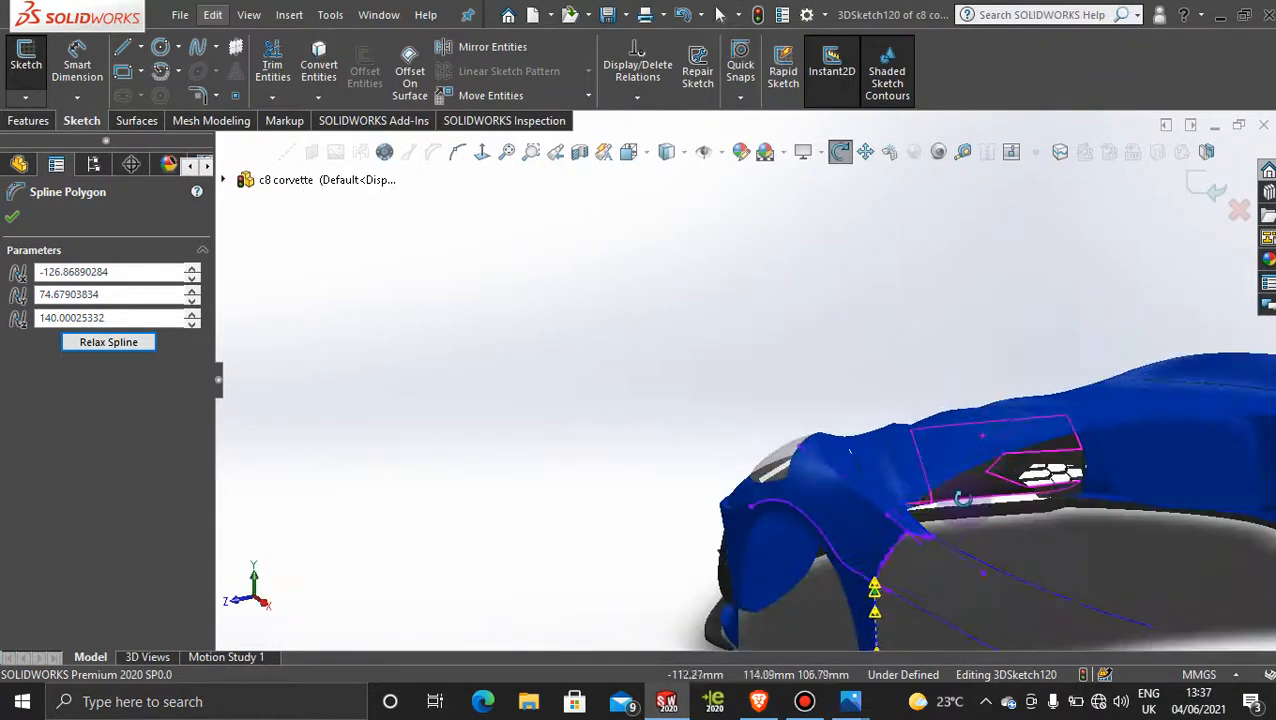
scroll(963, 500, "up", 5)
middle_click_drag(838, 490, 910, 513)
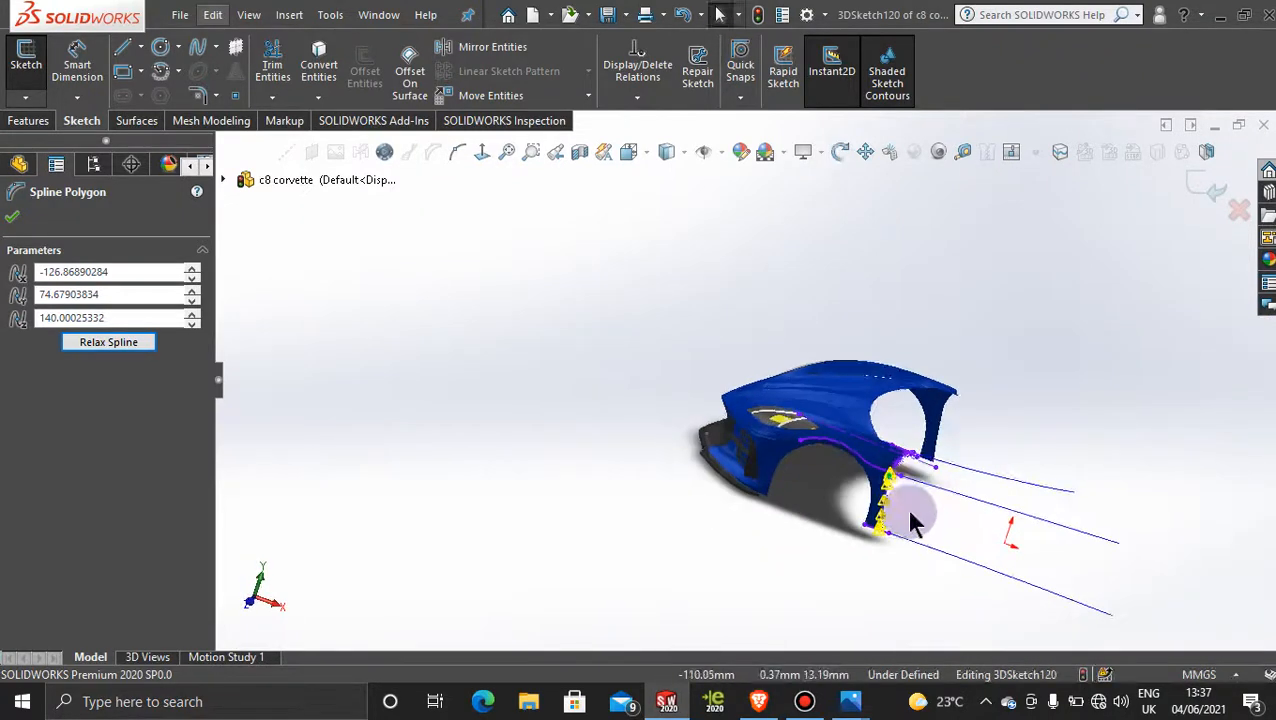
scroll(912, 520, "down", 8)
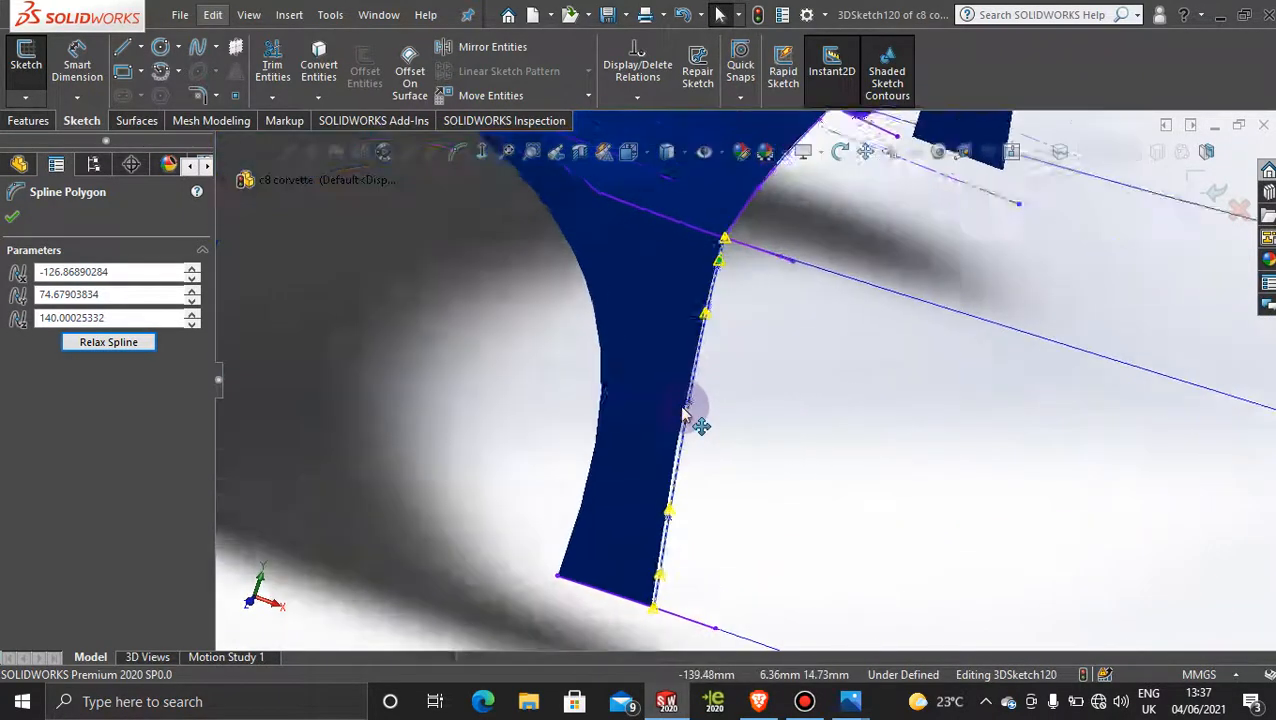
key("space")
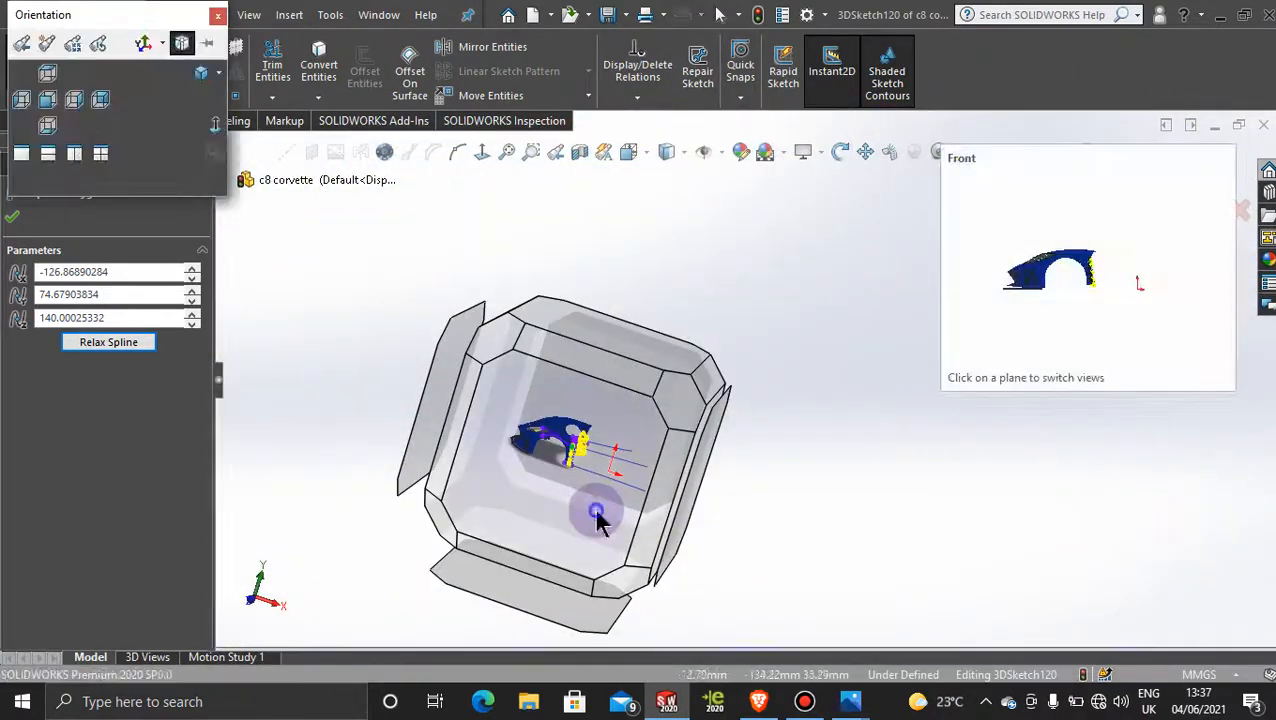
left_click(596, 515)
scroll(530, 250, "down", 5)
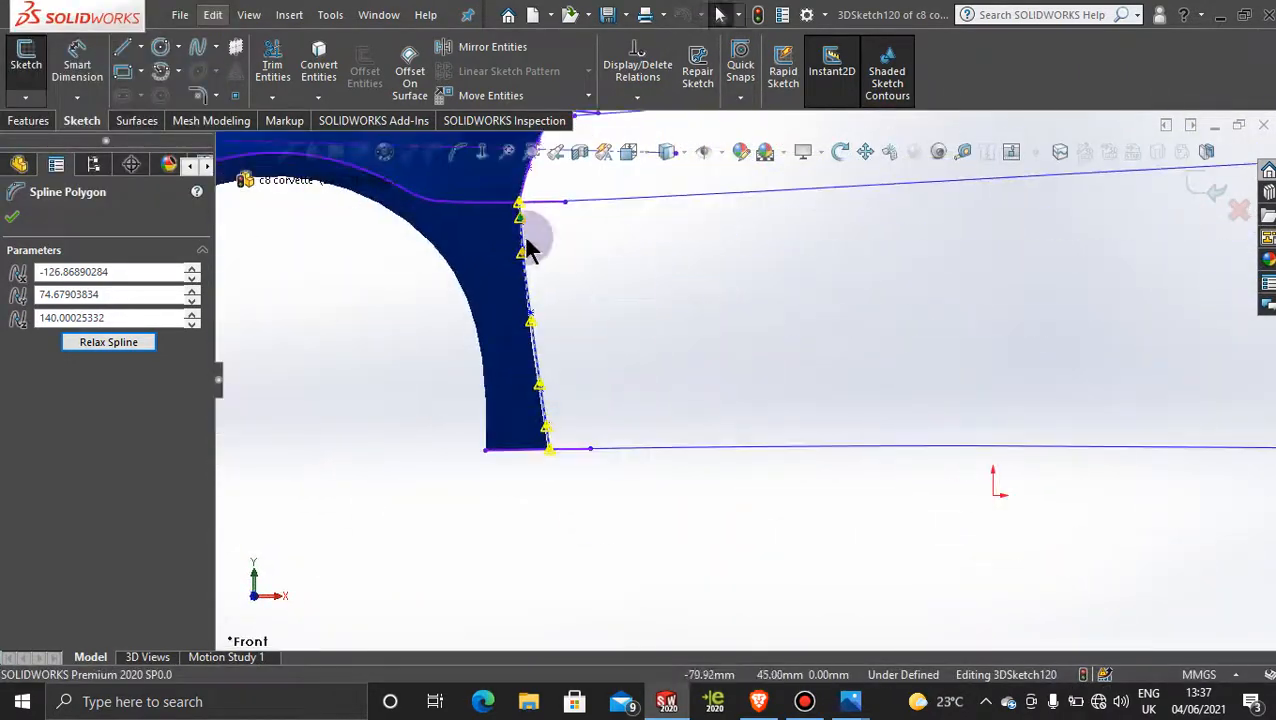
scroll(500, 275, "down", 2)
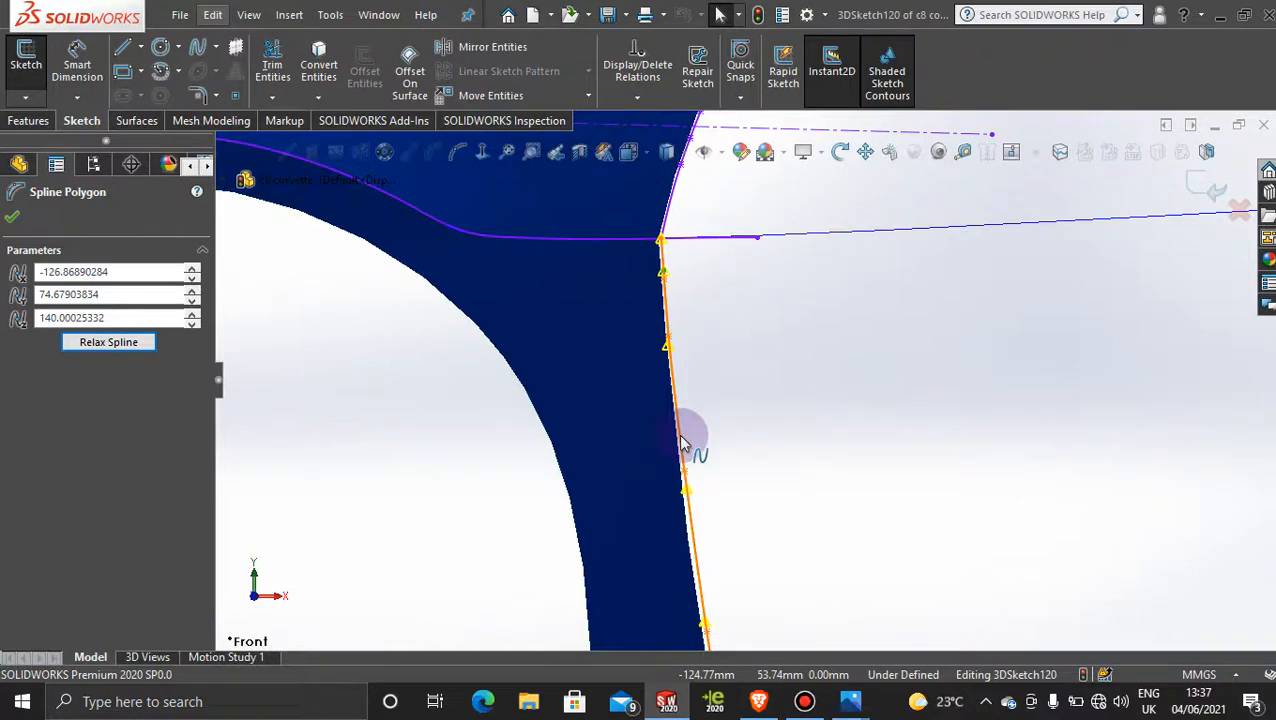
left_click(14, 220)
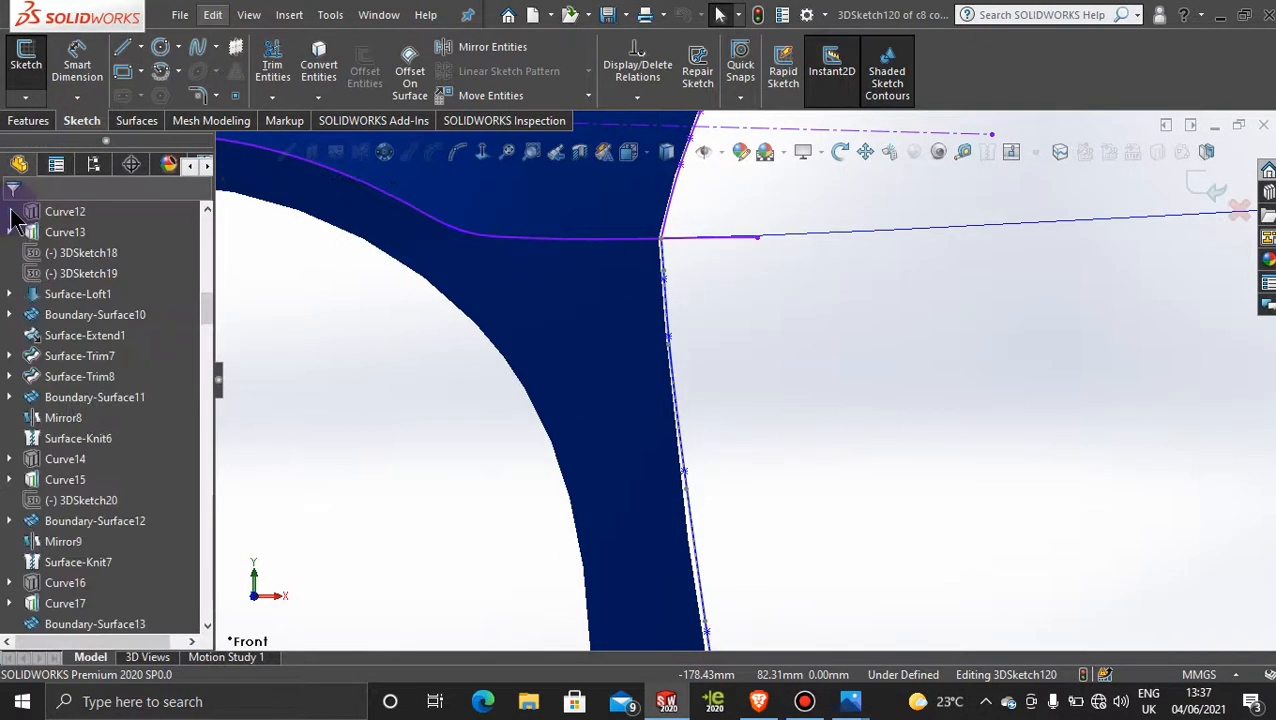
Close the 3D sketch along the fender's rear edge and inspect the fender and the side curves.
left_click(1218, 186)
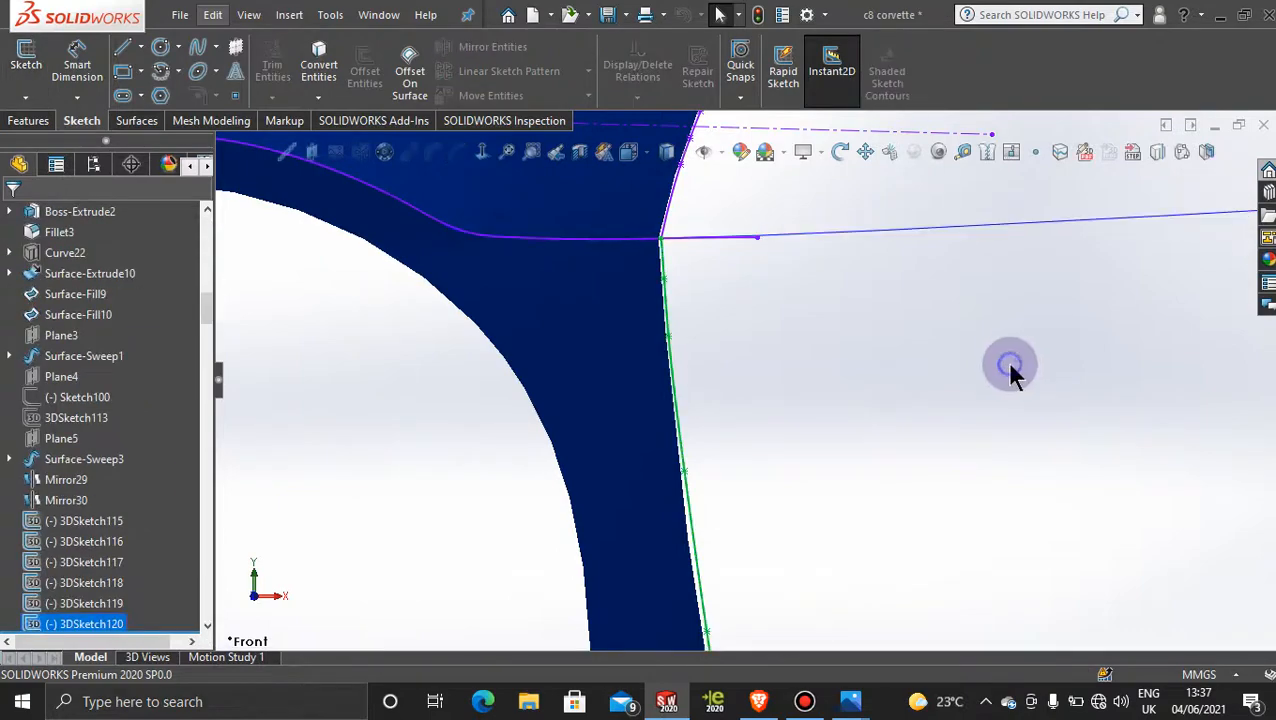
scroll(854, 561, "down", 5)
middle_click_drag(854, 561, 823, 433)
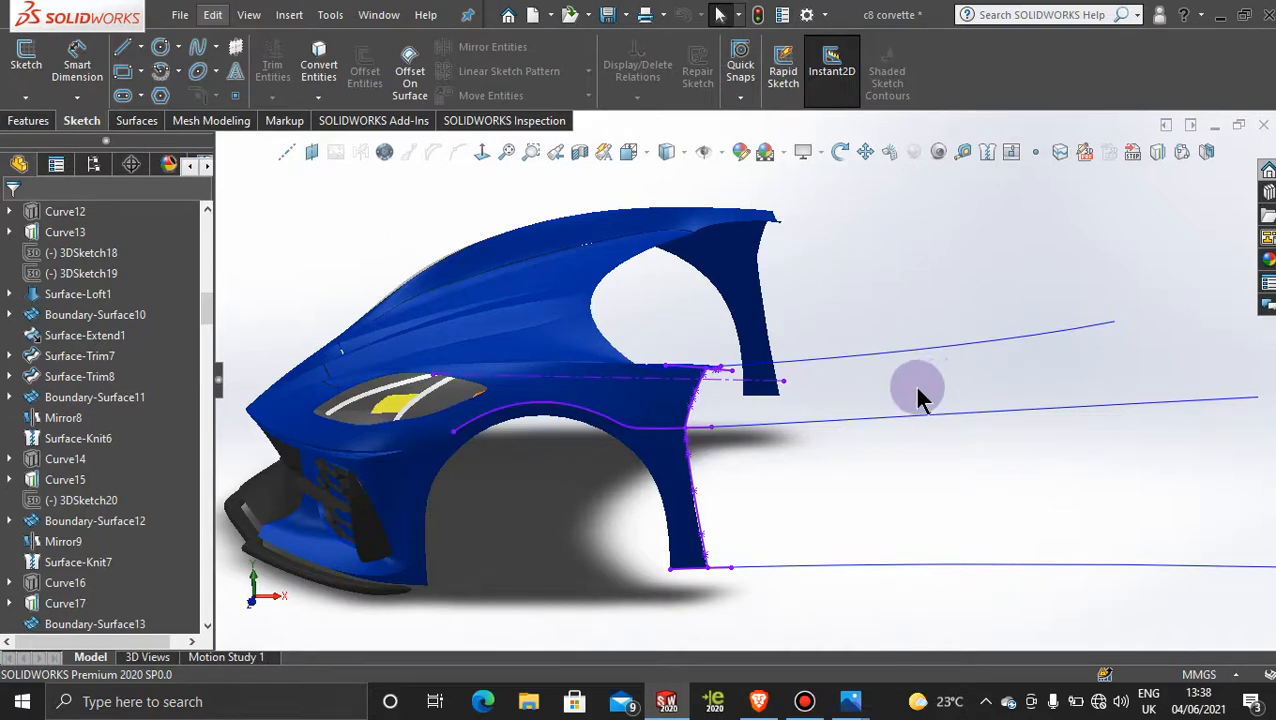
middle_click_drag(858, 405, 824, 459)
scroll(690, 462, "up", 1)
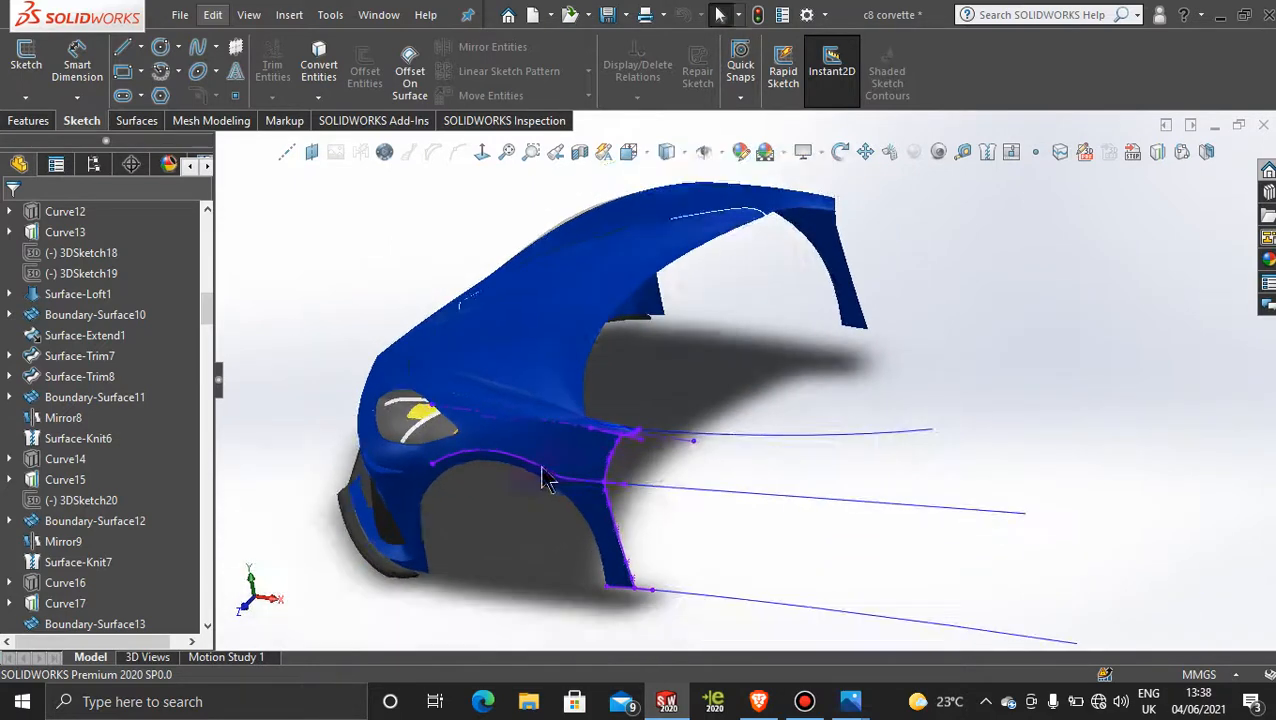
scroll(583, 437, "down", 2)
scroll(672, 448, "down", 4)
scroll(811, 513, "up", 3)
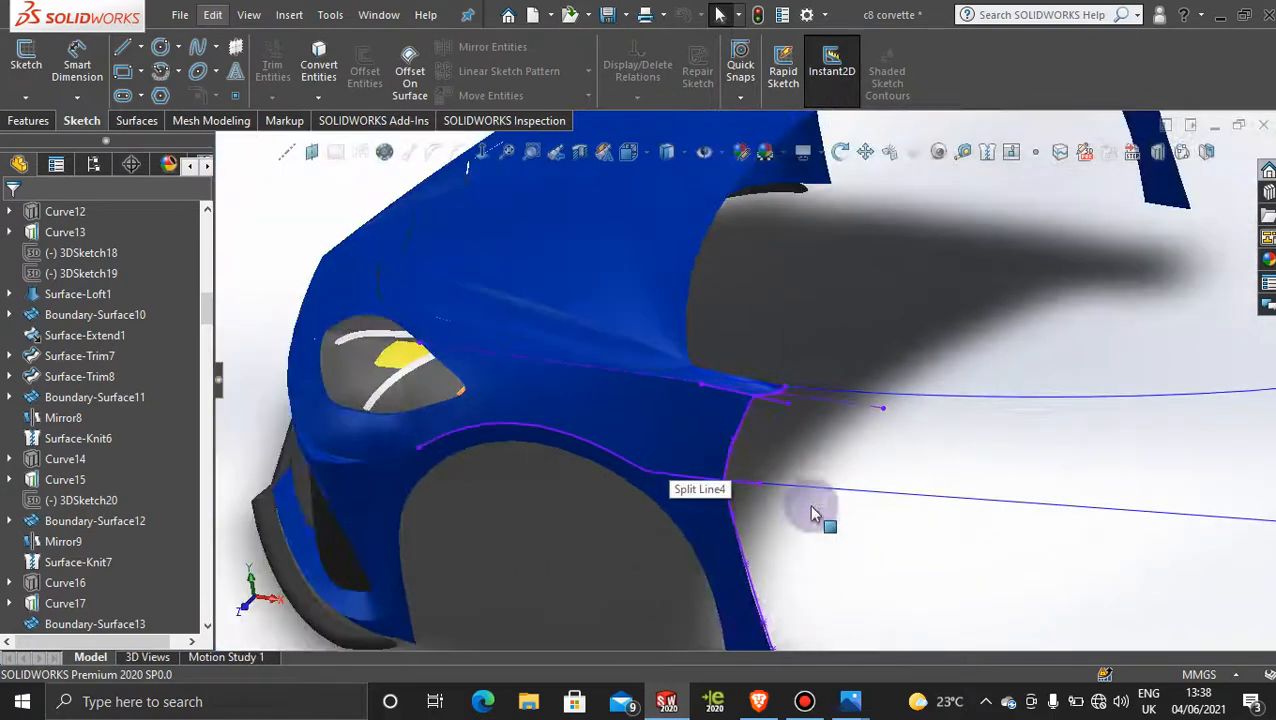
left_click(805, 701)
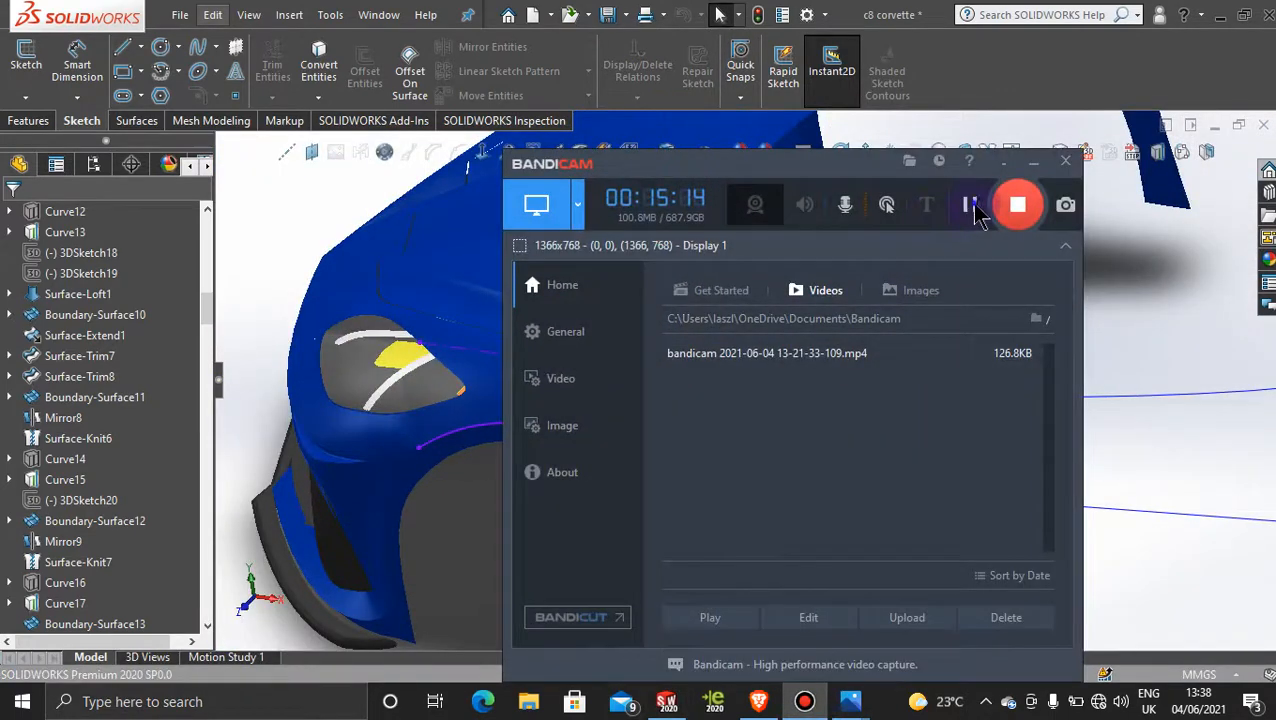
left_click(1033, 162)
Activate <Default>_Display State 1 to show the car reference images with the model.
scroll(877, 413, "up", 3)
middle_click_drag(875, 410, 809, 407)
left_click(93, 164)
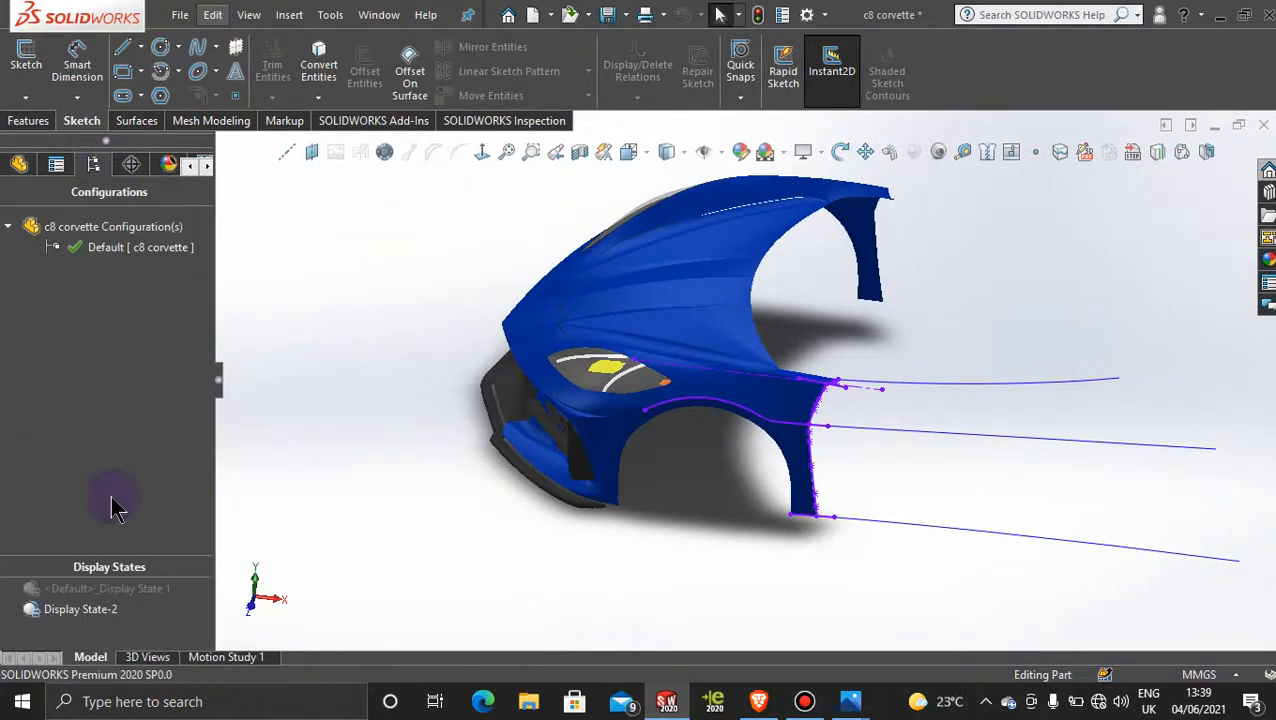
double_click(97, 597)
scroll(769, 550, "up", 4)
middle_click_drag(769, 550, 700, 228)
left_click(810, 252)
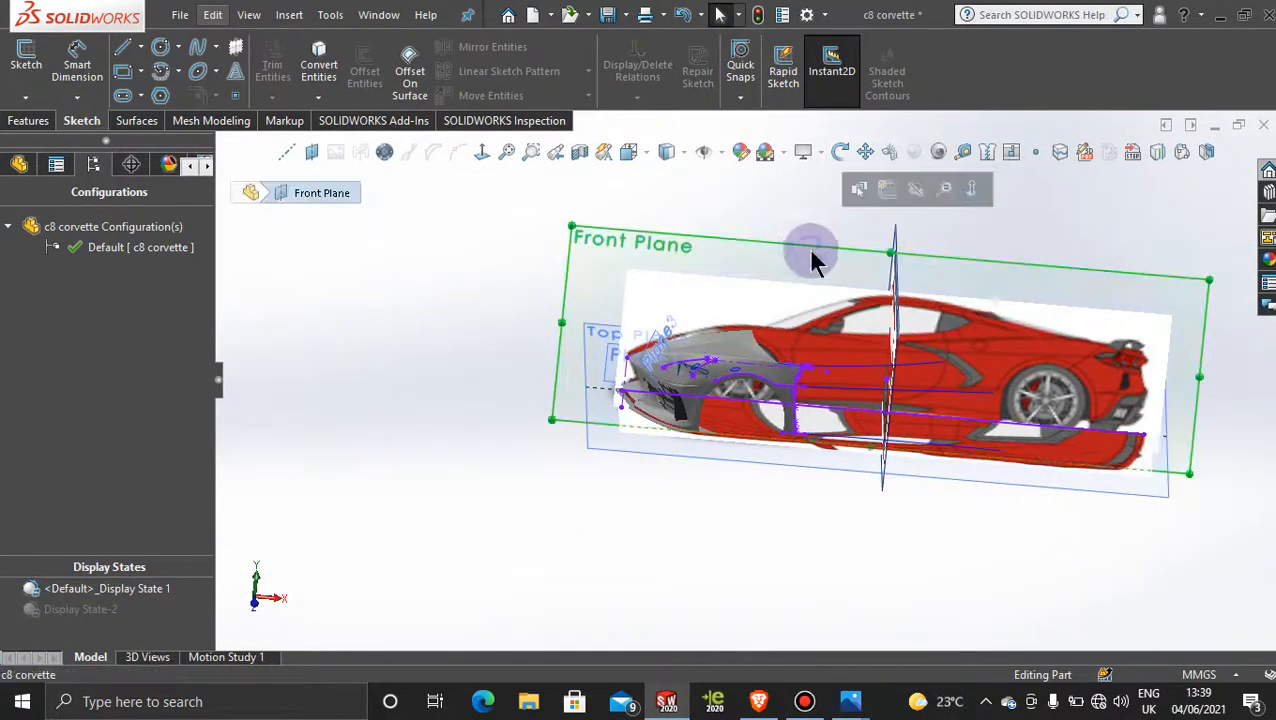
left_click(886, 191)
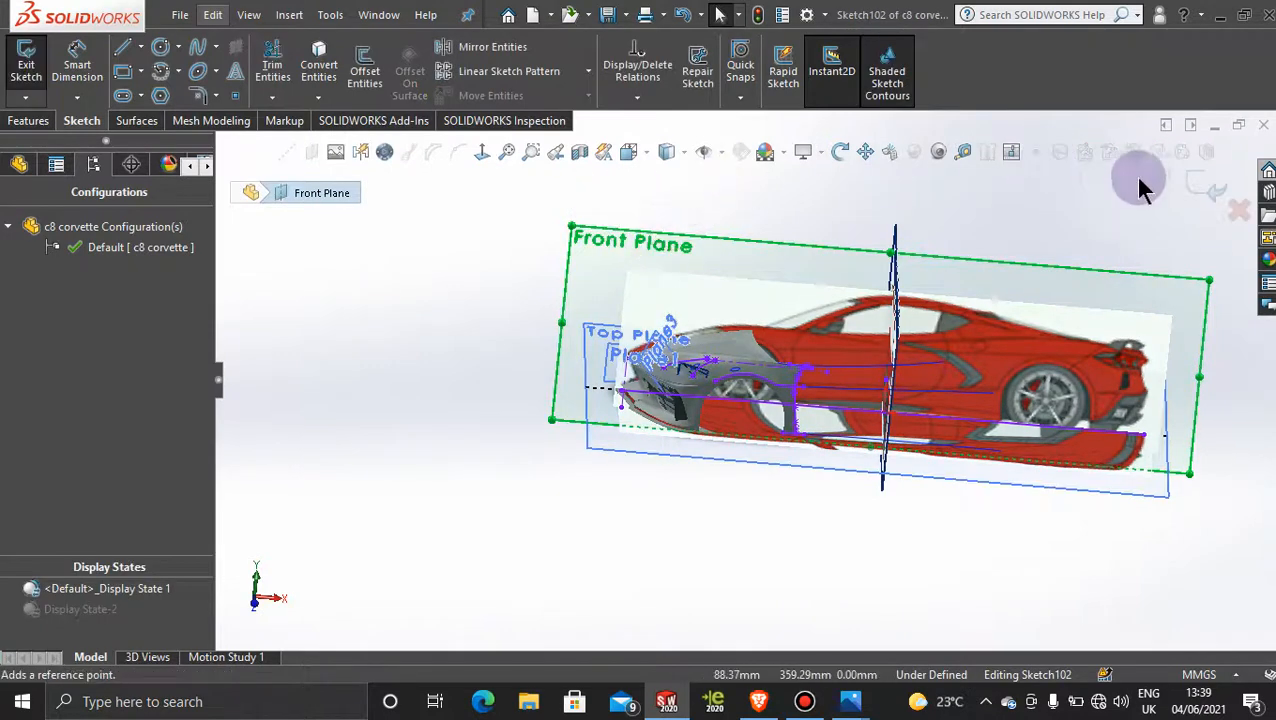
left_click(1193, 186)
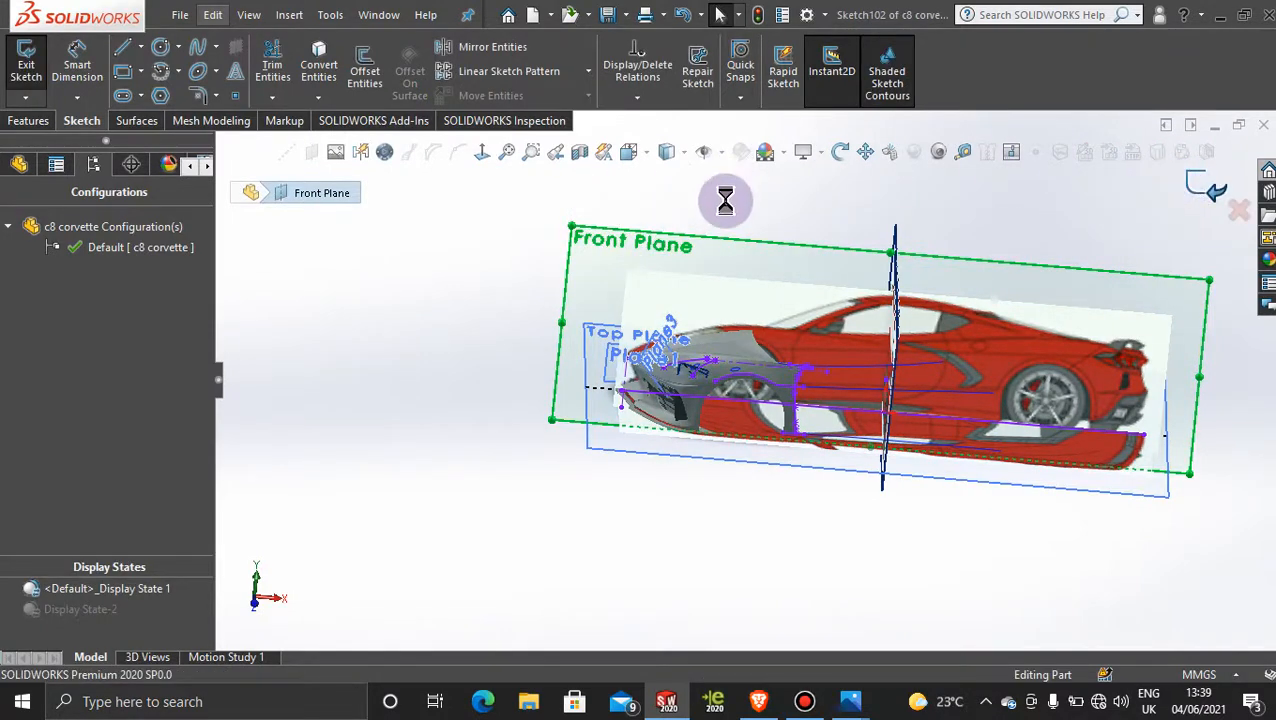
Facing the Front Plane, start a 3D sketch and draw a two-point spline from the upper side curve's rear end to the middle side curve.
left_click(664, 249)
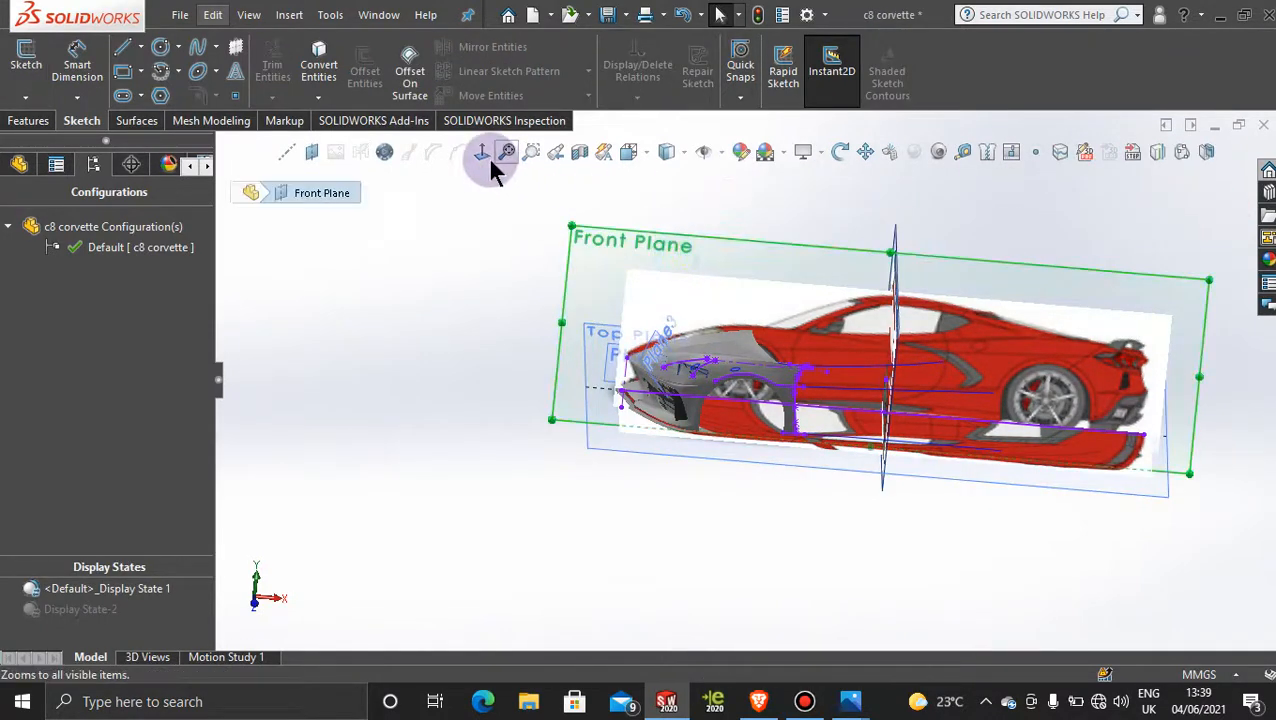
left_click(486, 158)
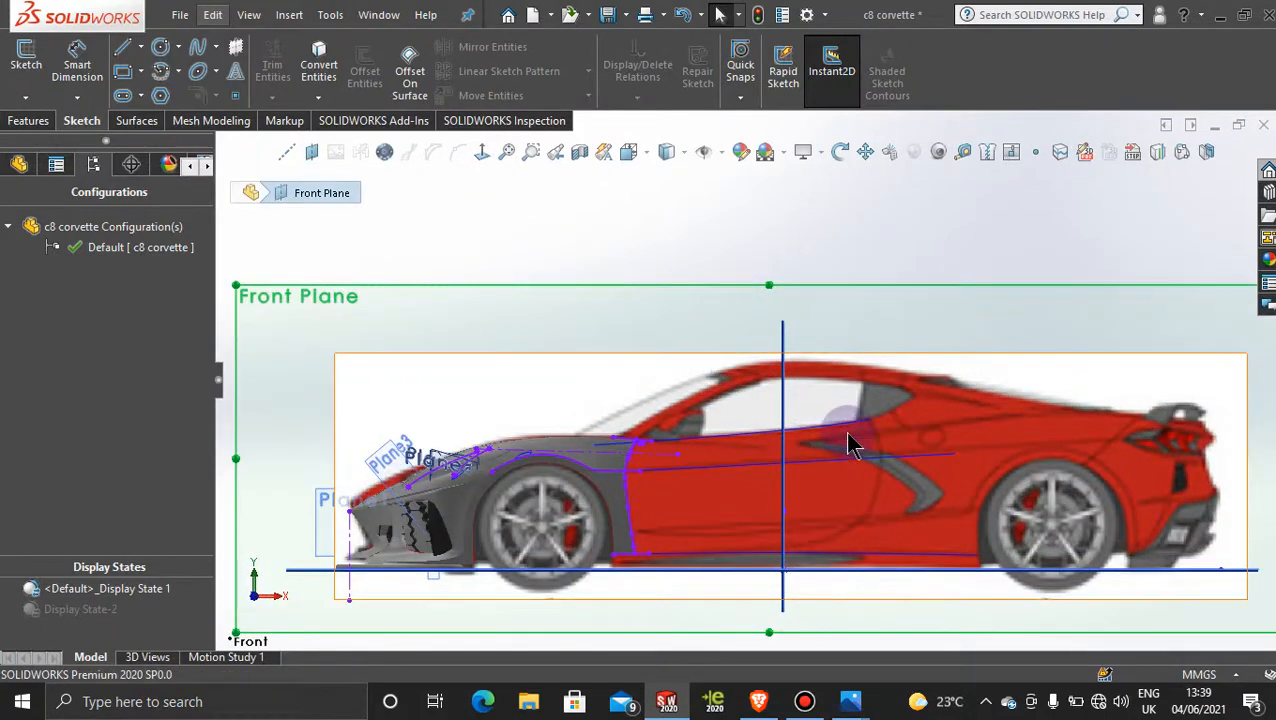
scroll(855, 440, "down", 4)
left_click(25, 97)
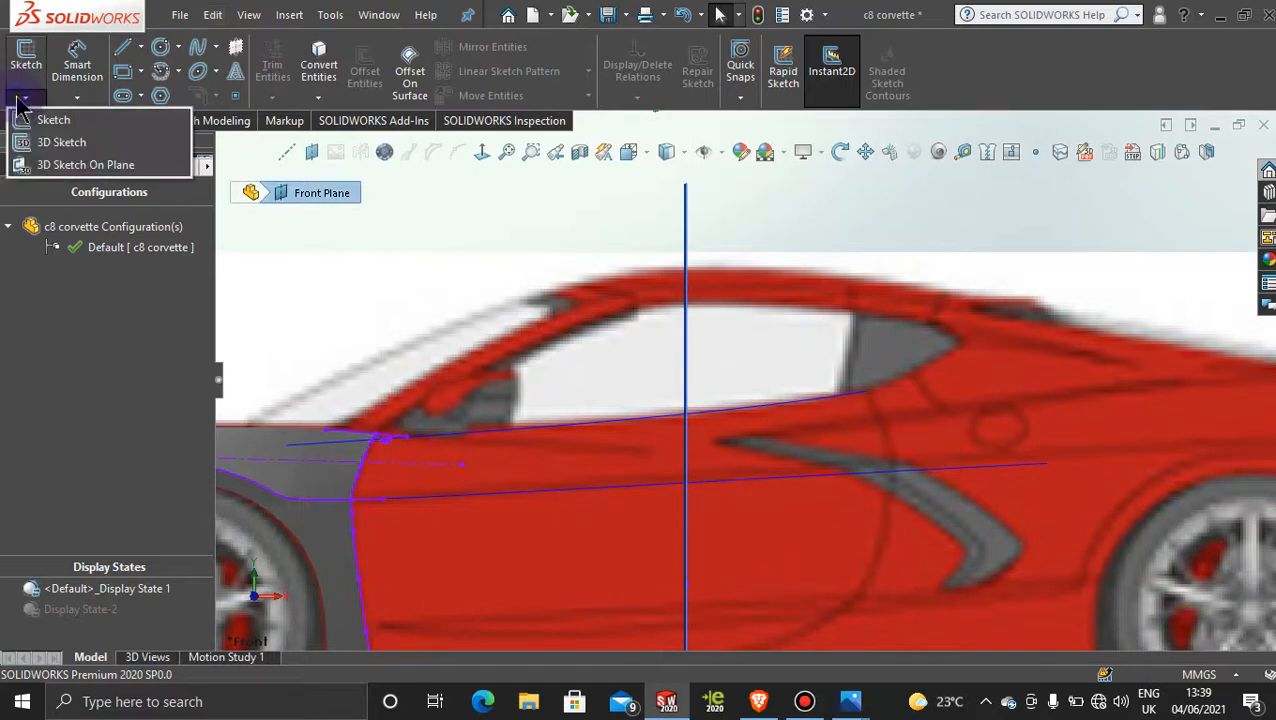
left_click(55, 142)
left_click(197, 47)
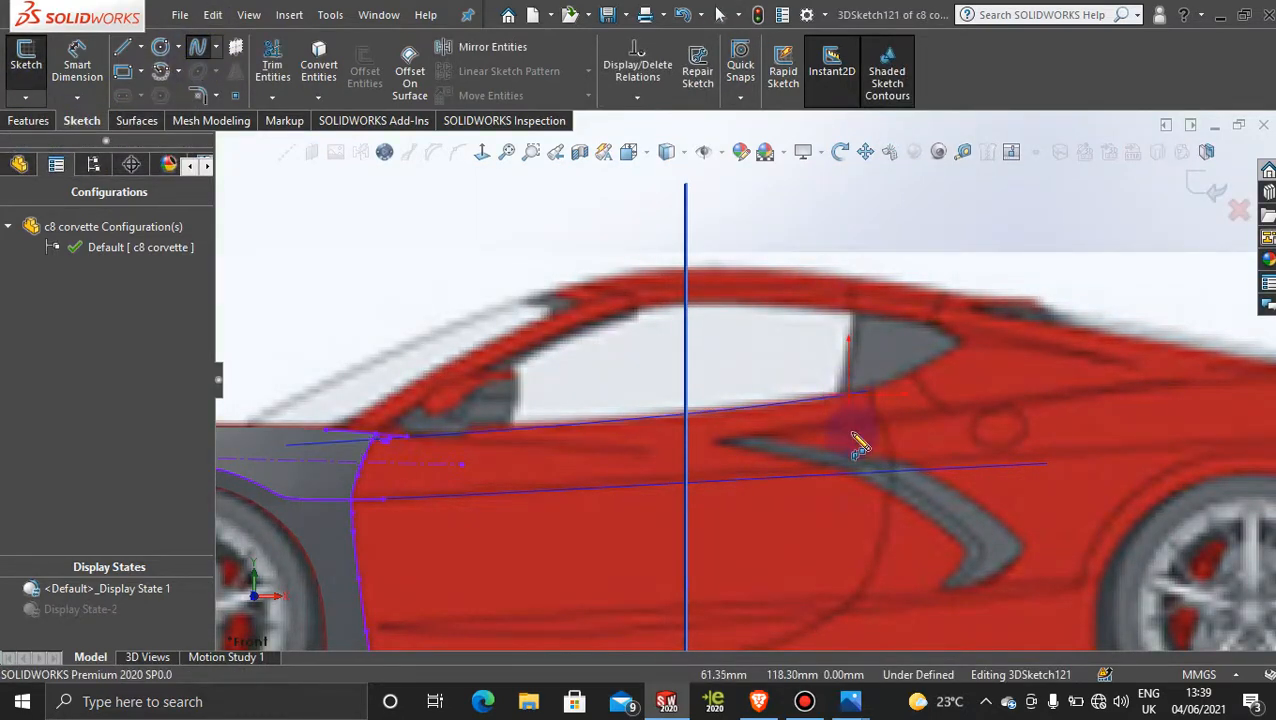
scroll(858, 437, "down", 2)
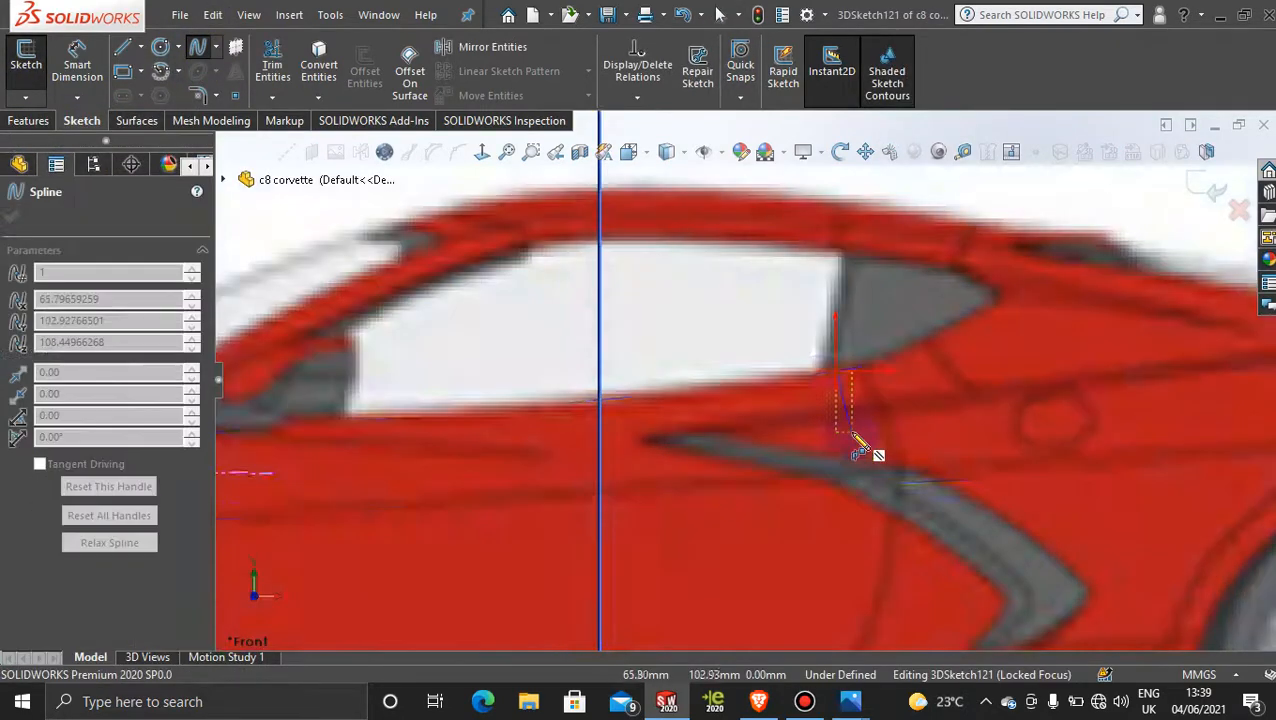
left_click(901, 486)
key("Escape")
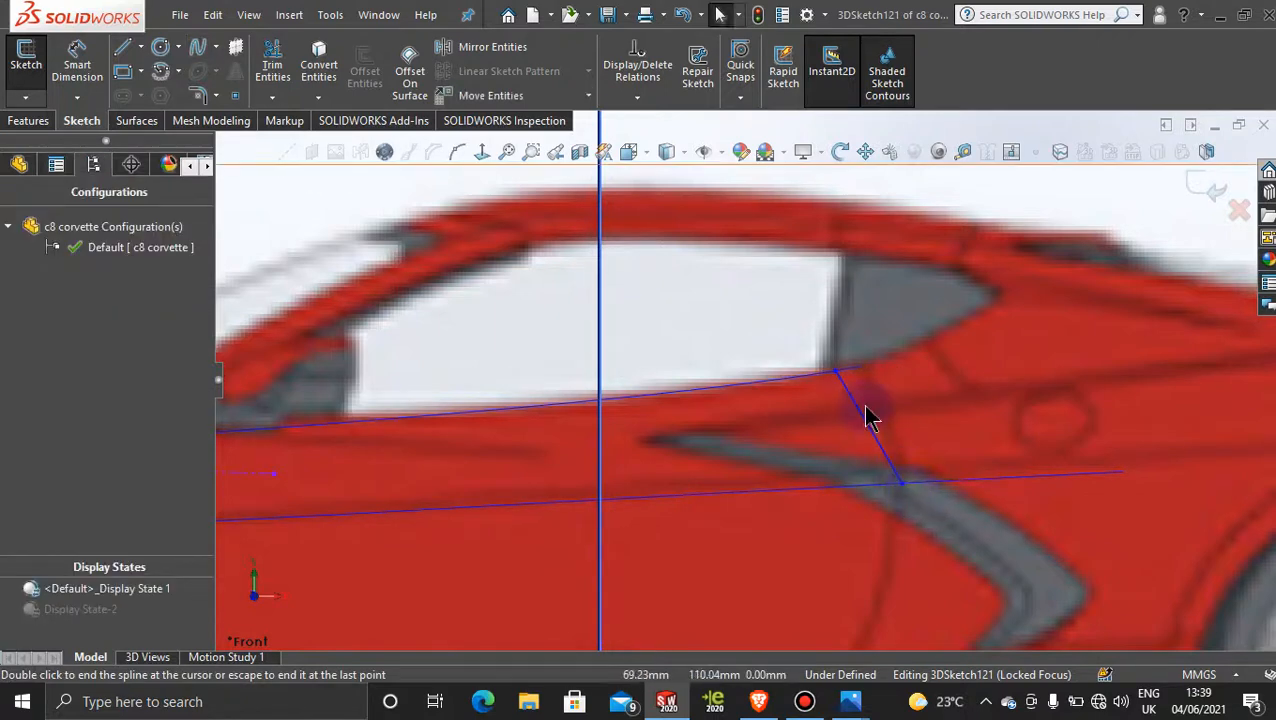
Bend the new spline with its upper and lower tangent handles to follow the door's rear shut line in the reference image.
scroll(868, 411, "down", 3)
left_click_drag(776, 331, 854, 331)
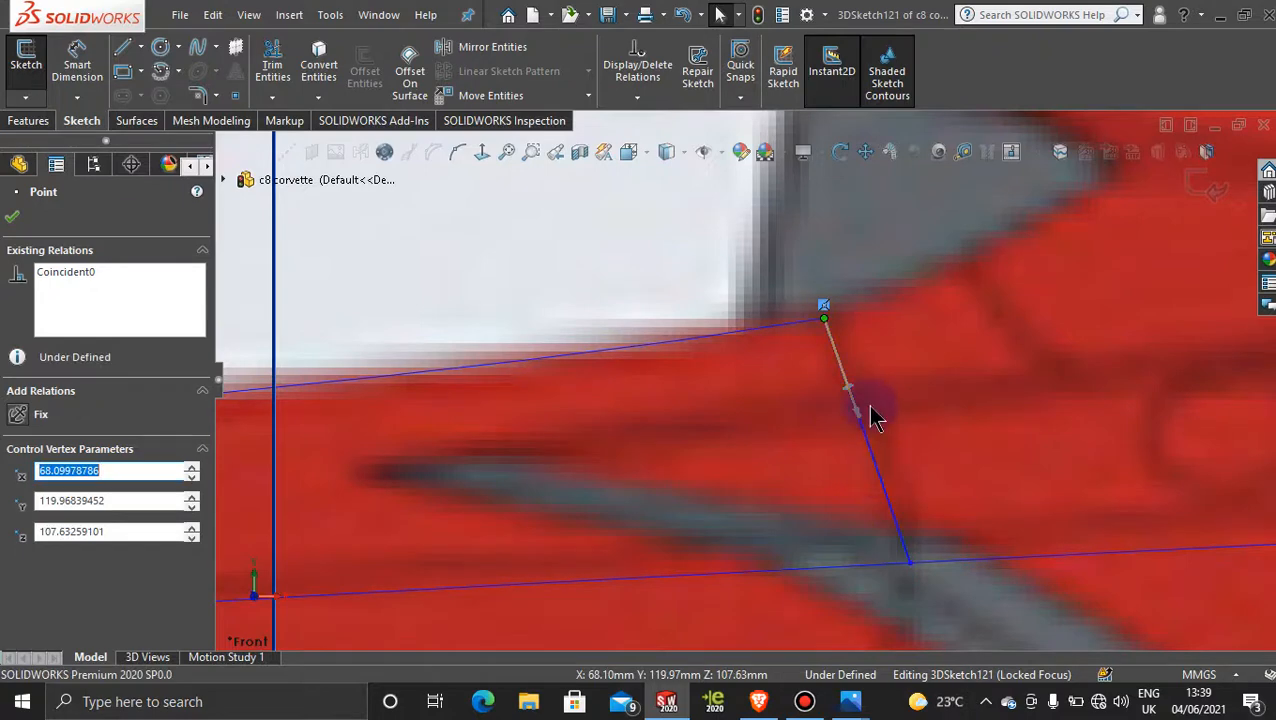
left_click_drag(869, 427, 887, 408)
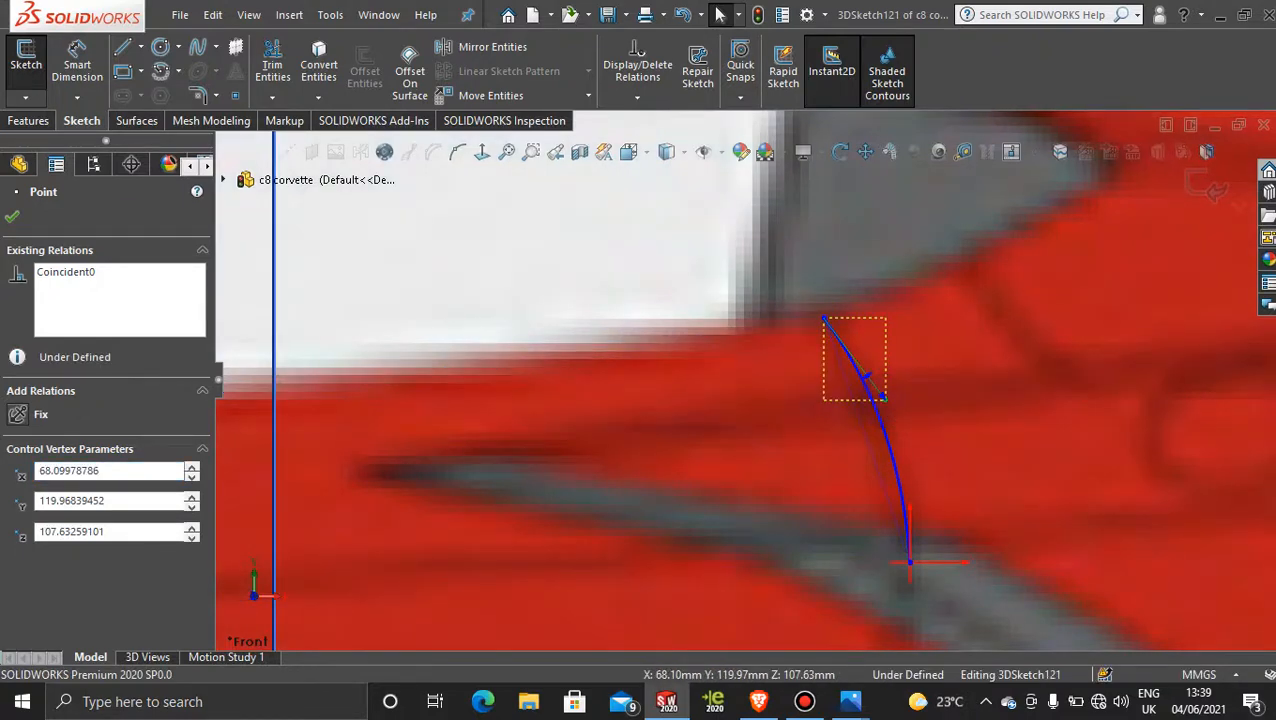
left_click(887, 408)
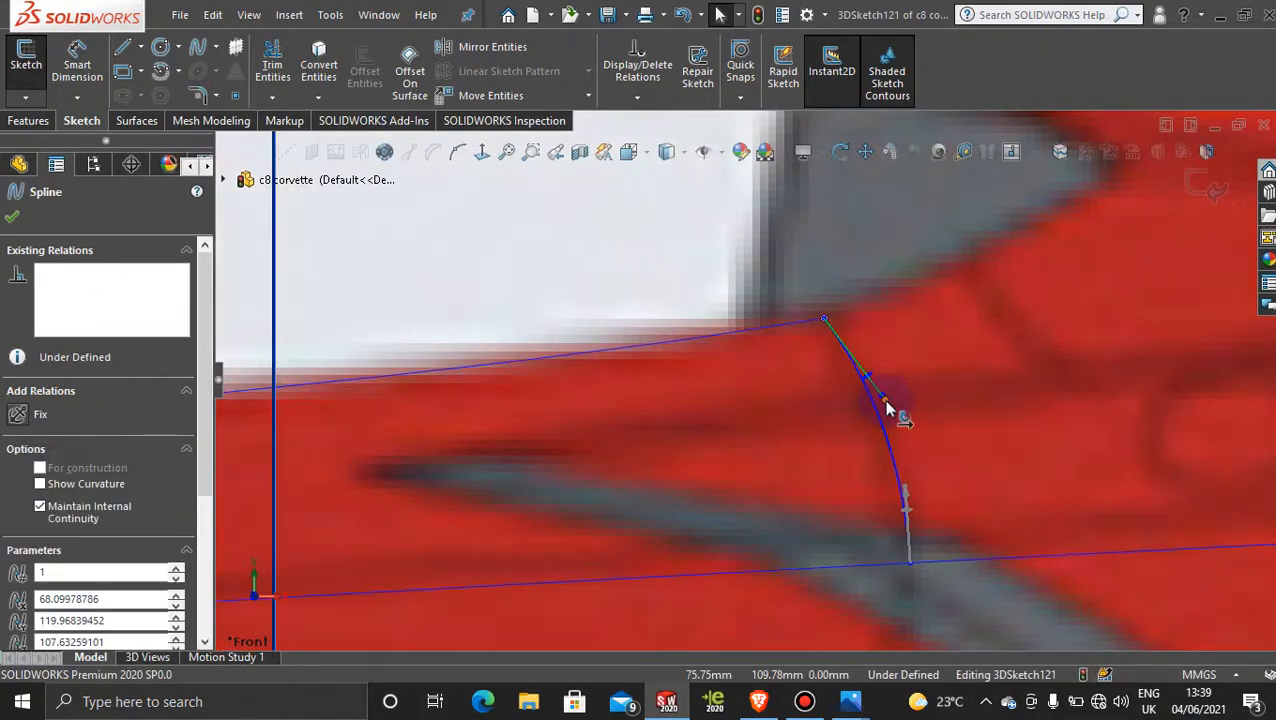
left_click(909, 497)
middle_click_drag(911, 495, 899, 517)
scroll(819, 493, "up", 4)
scroll(729, 444, "down", 2)
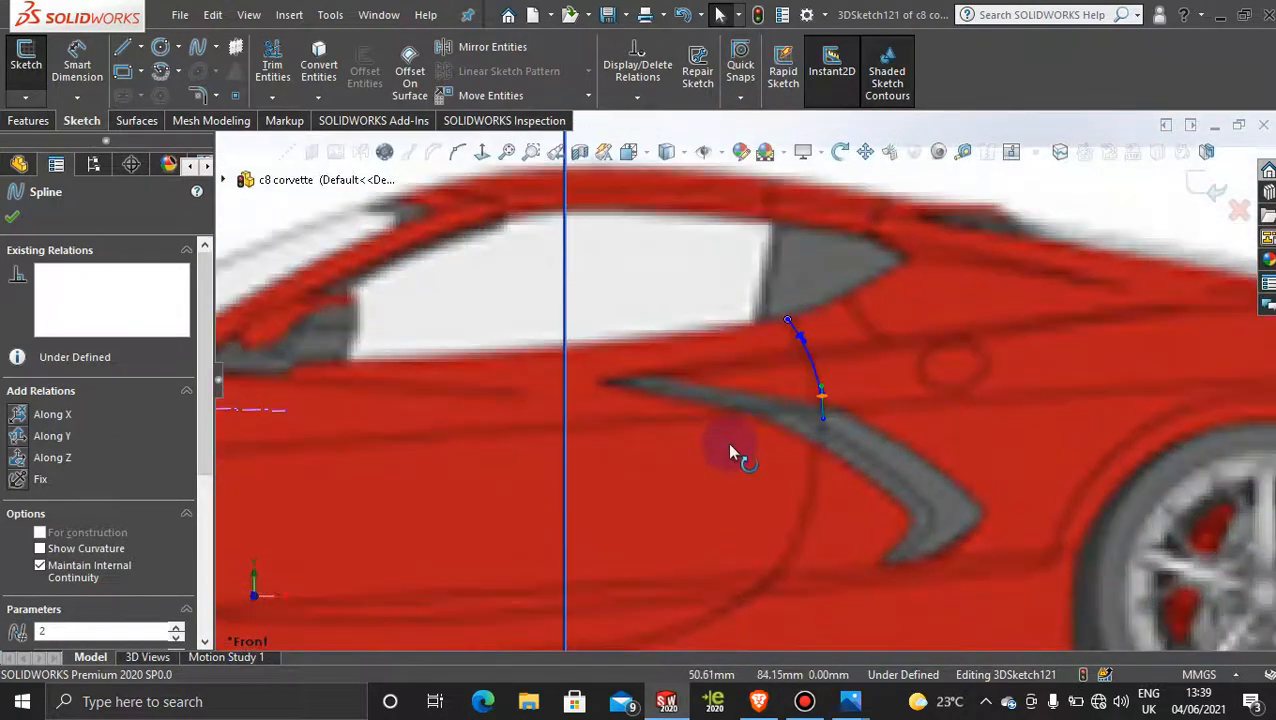
Examine the door's rear shut line in the C8 side-view reference photo, then return to the model.
scroll(729, 444, "up", 2)
scroll(727, 442, "up", 4)
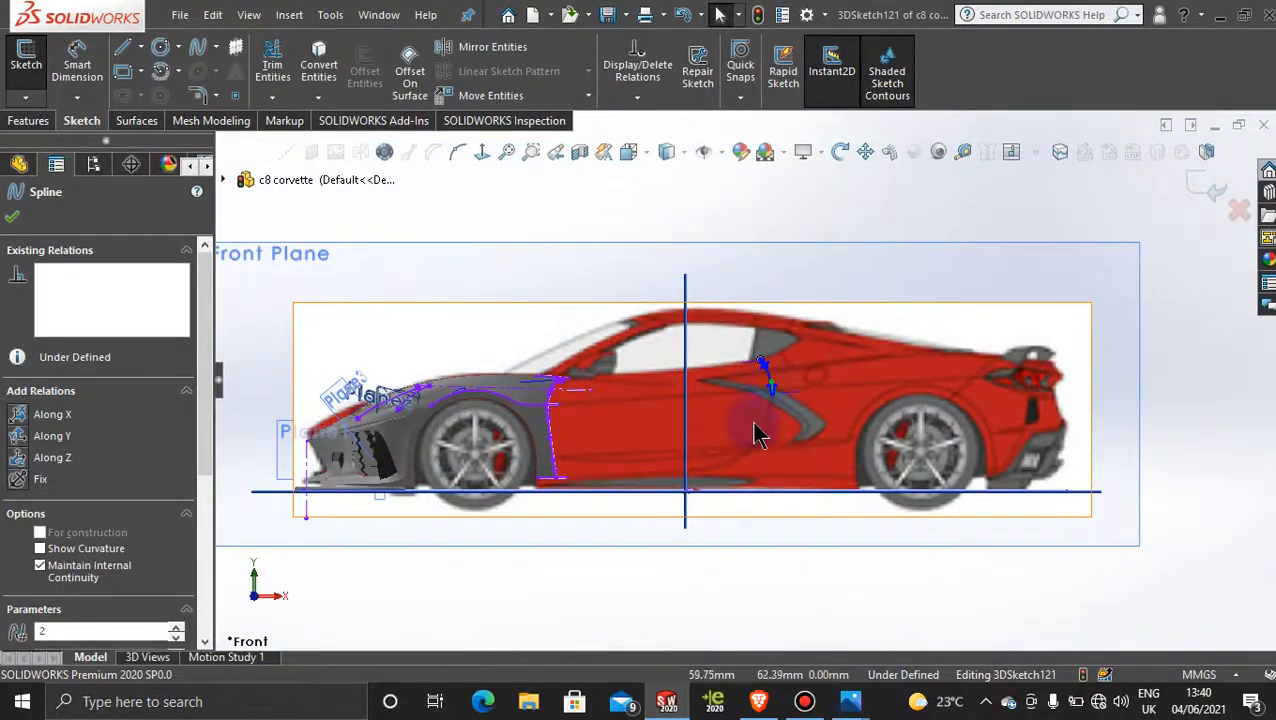
scroll(761, 368, "down", 2)
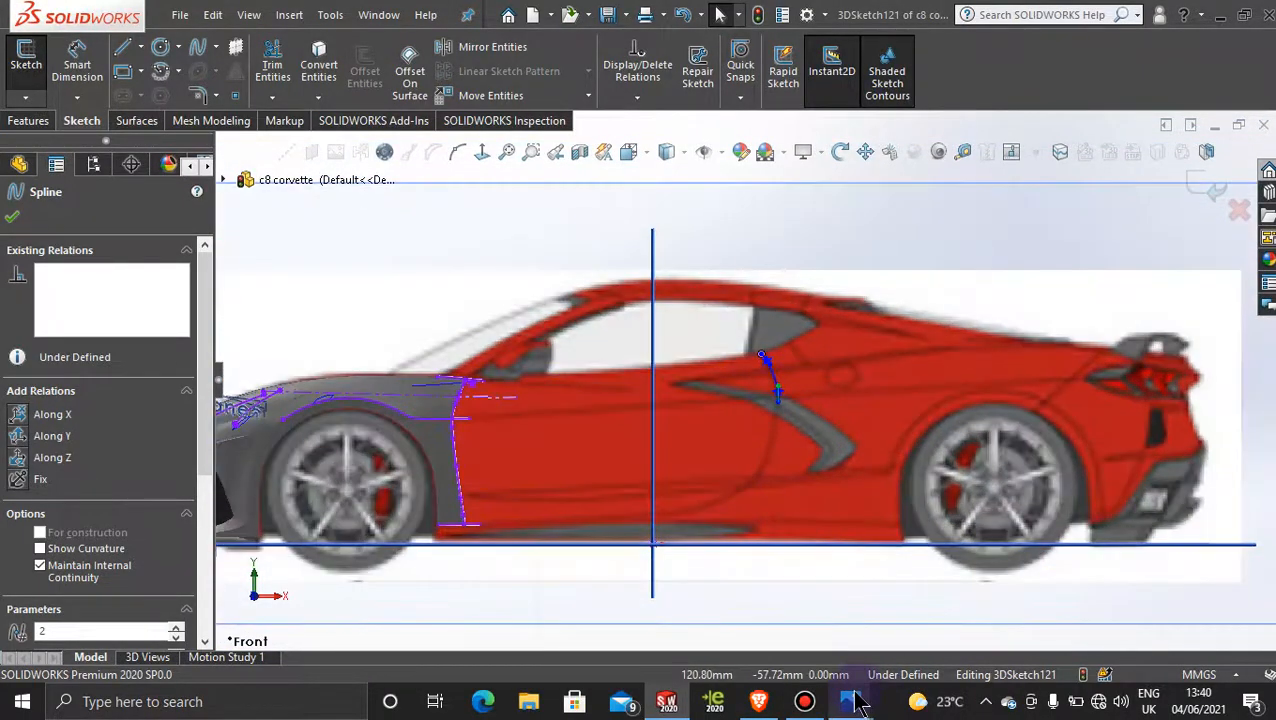
mouse_move(850, 701)
mouse_move(1063, 580)
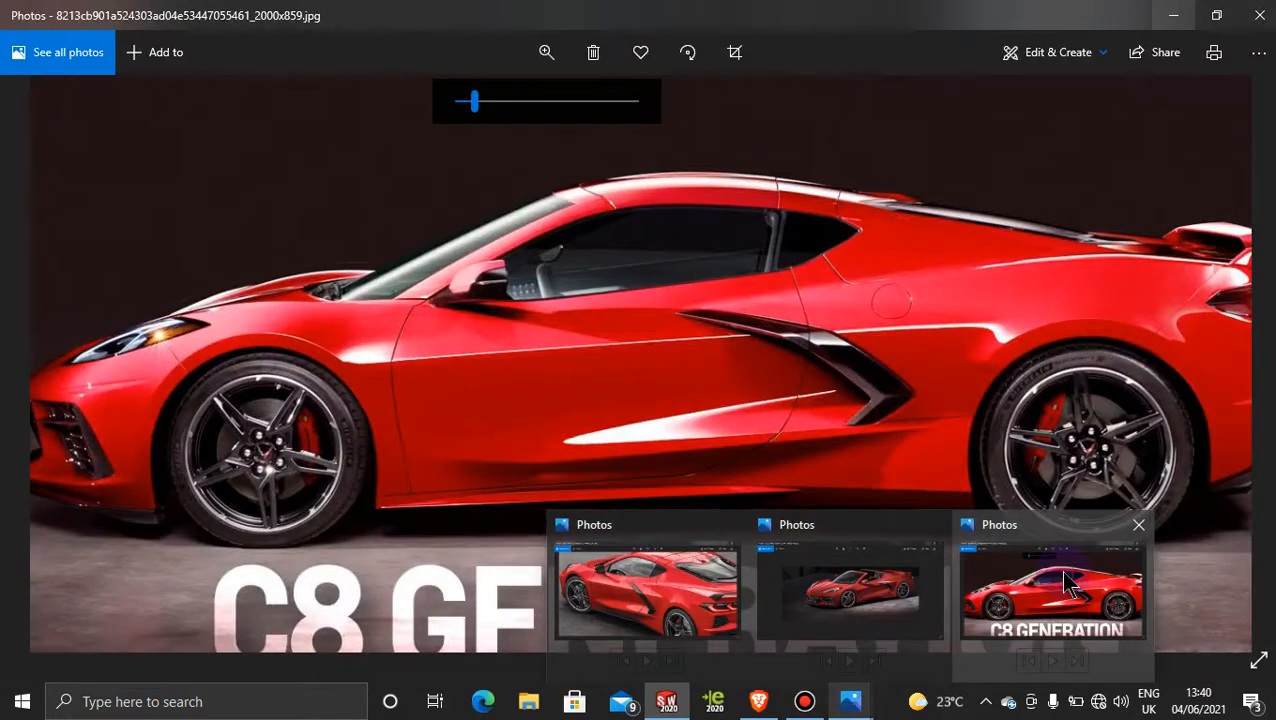
left_click(1063, 580)
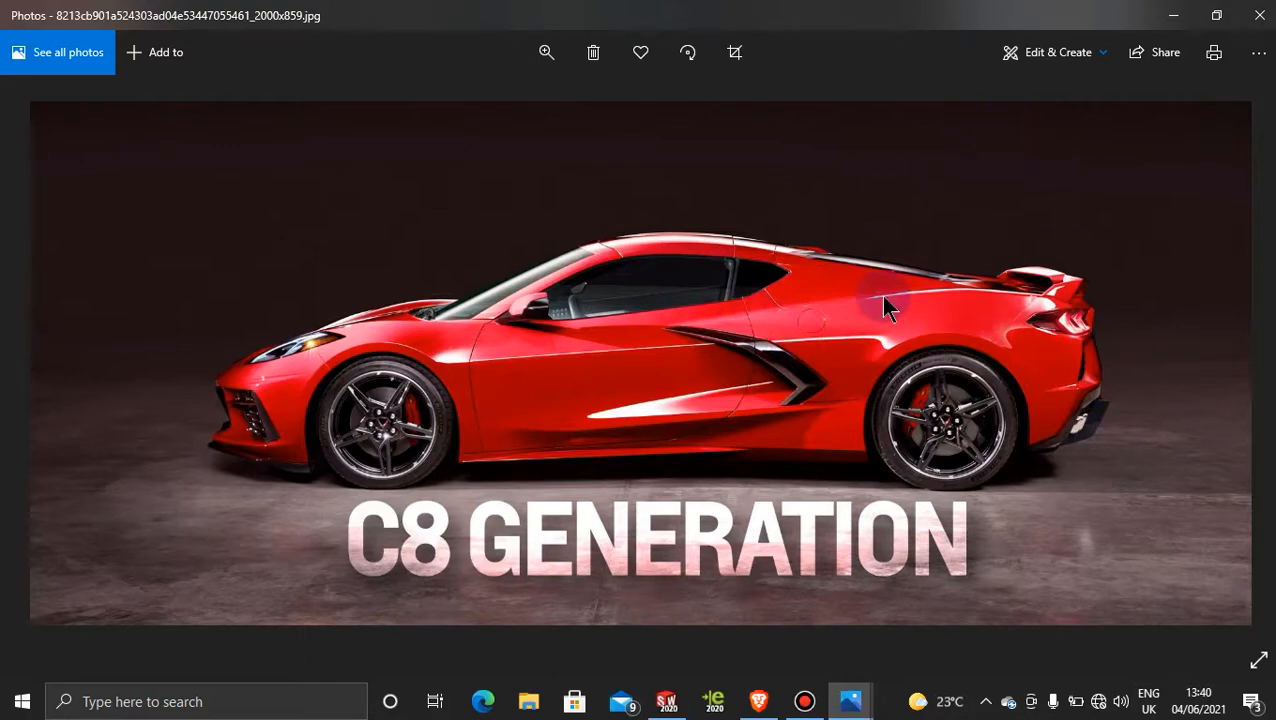
left_click(1174, 17)
Activate Display State-2 and orient the model to the Right view.
scroll(720, 441, "down", 3)
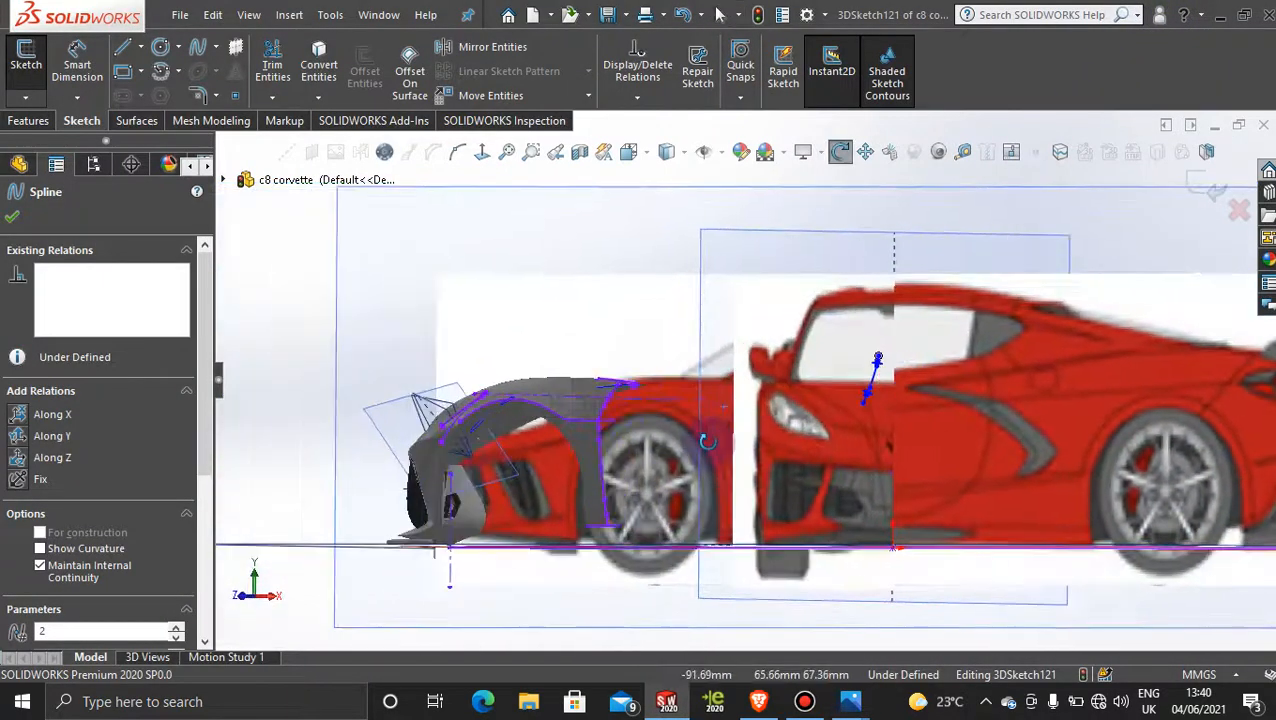
scroll(707, 441, "up", 3)
left_click(94, 165)
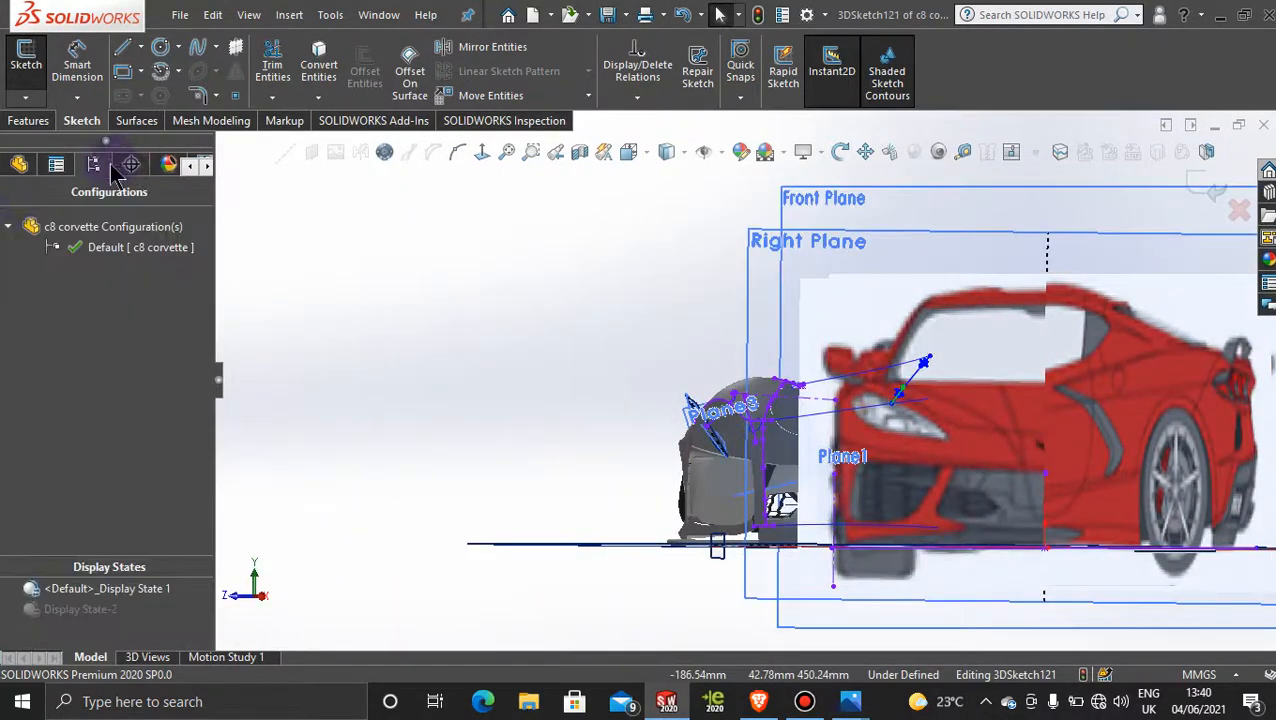
double_click(88, 610)
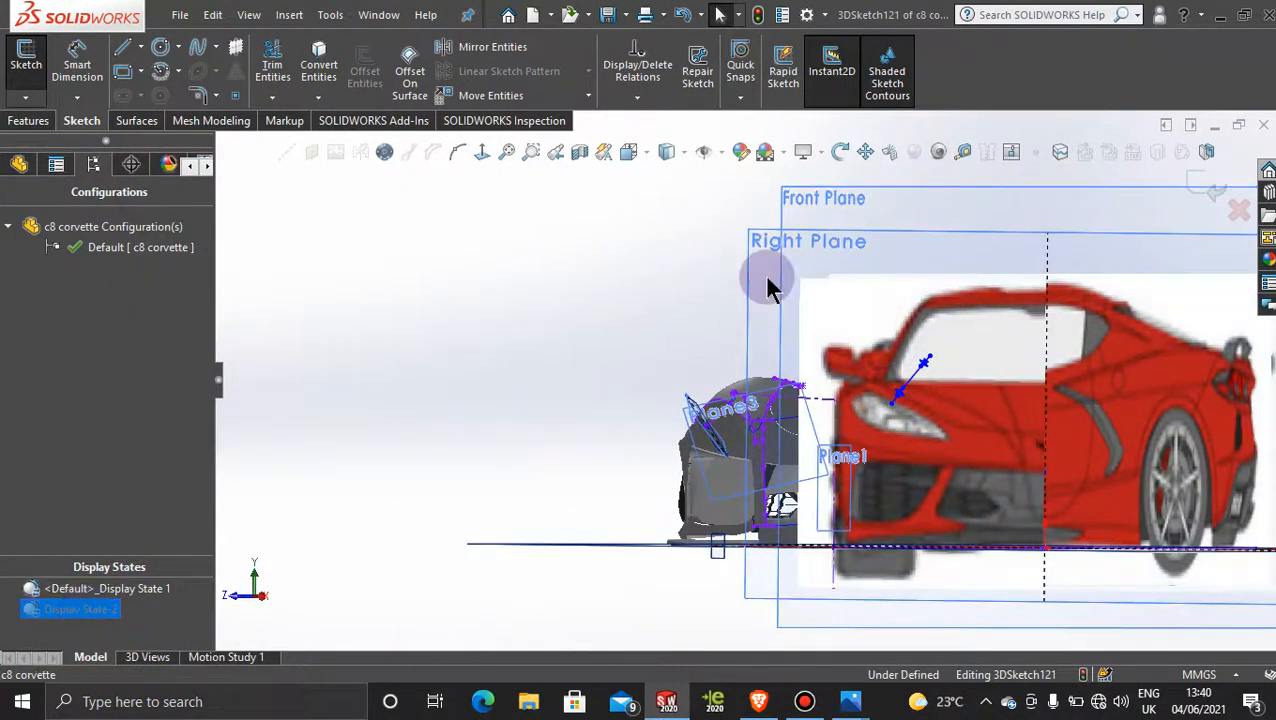
key("space")
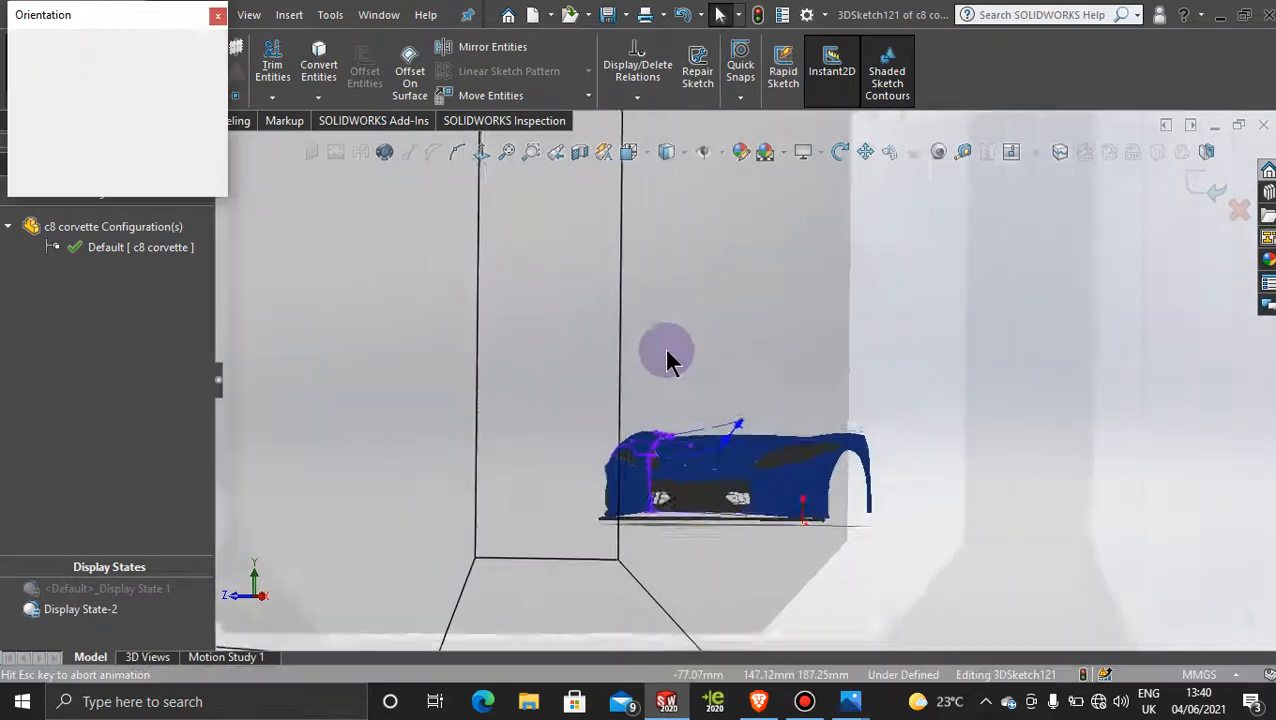
left_click(625, 405)
Adjust the upper tangent handle of the rear shut-line spline to bend its upper end inward in the Right view.
scroll(640, 486, "down", 4)
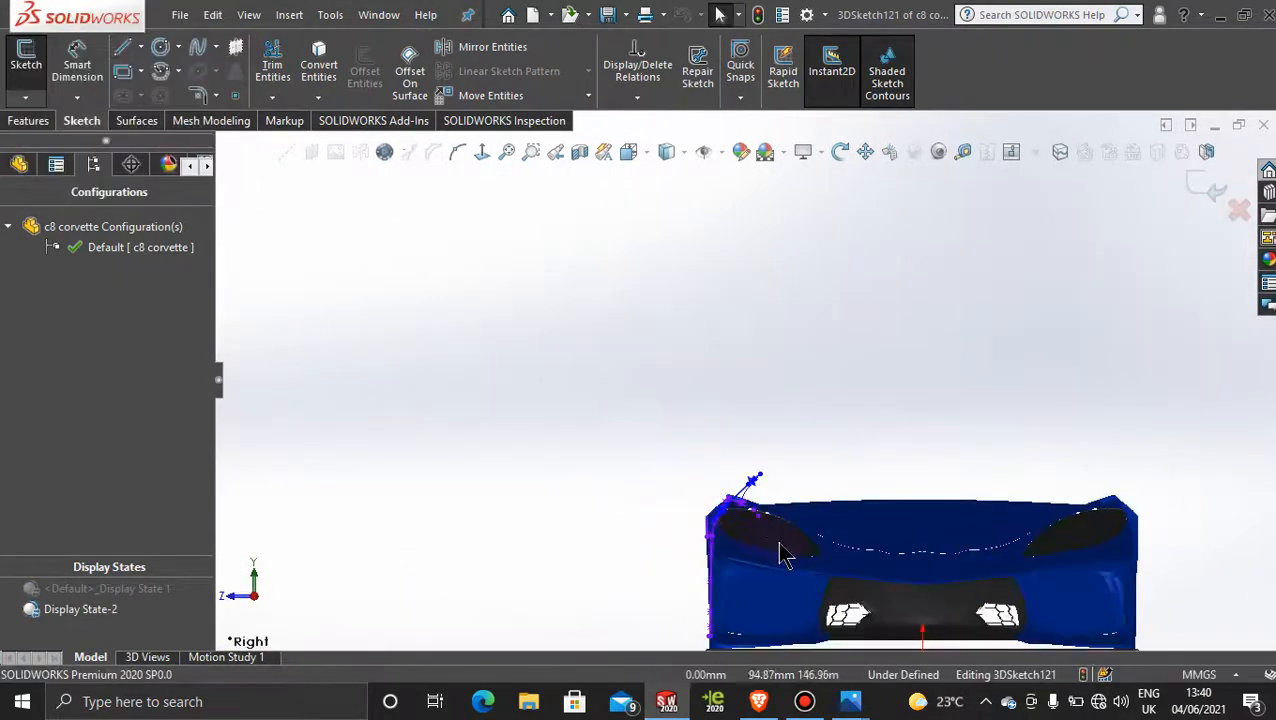
scroll(770, 530, "down", 8)
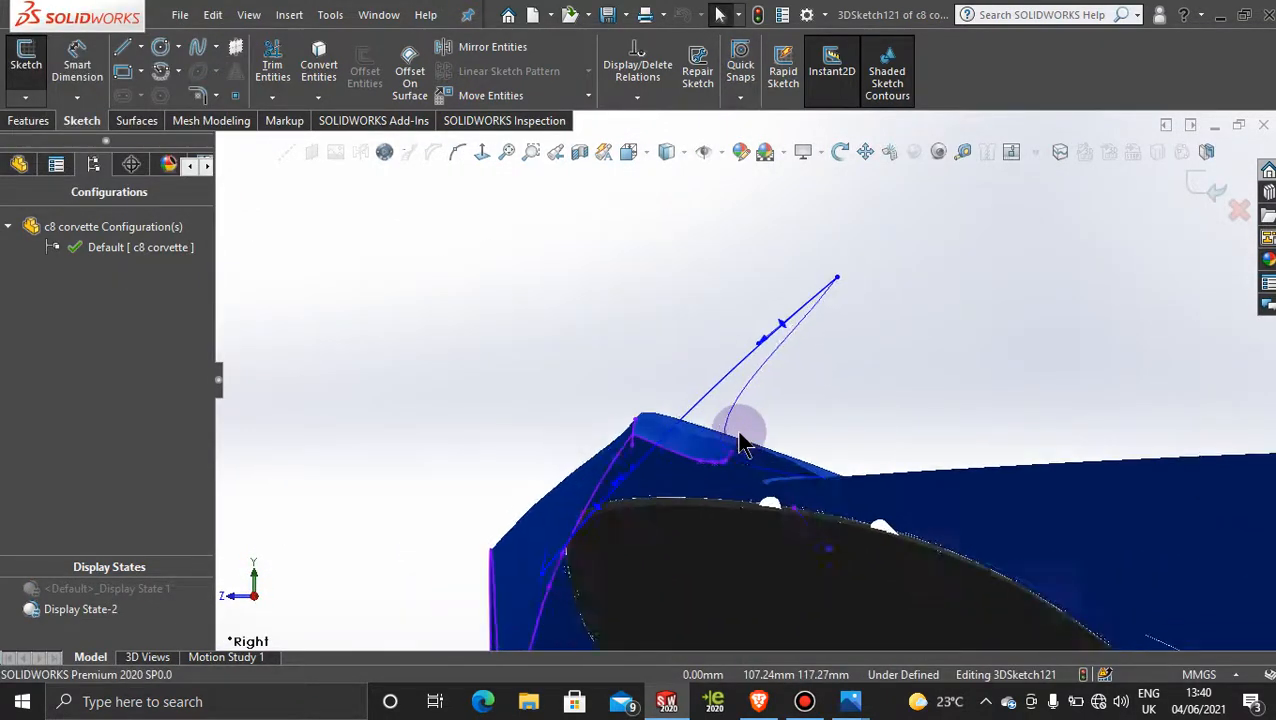
scroll(740, 440, "down", 1)
scroll(726, 385, "up", 1)
left_click(724, 375)
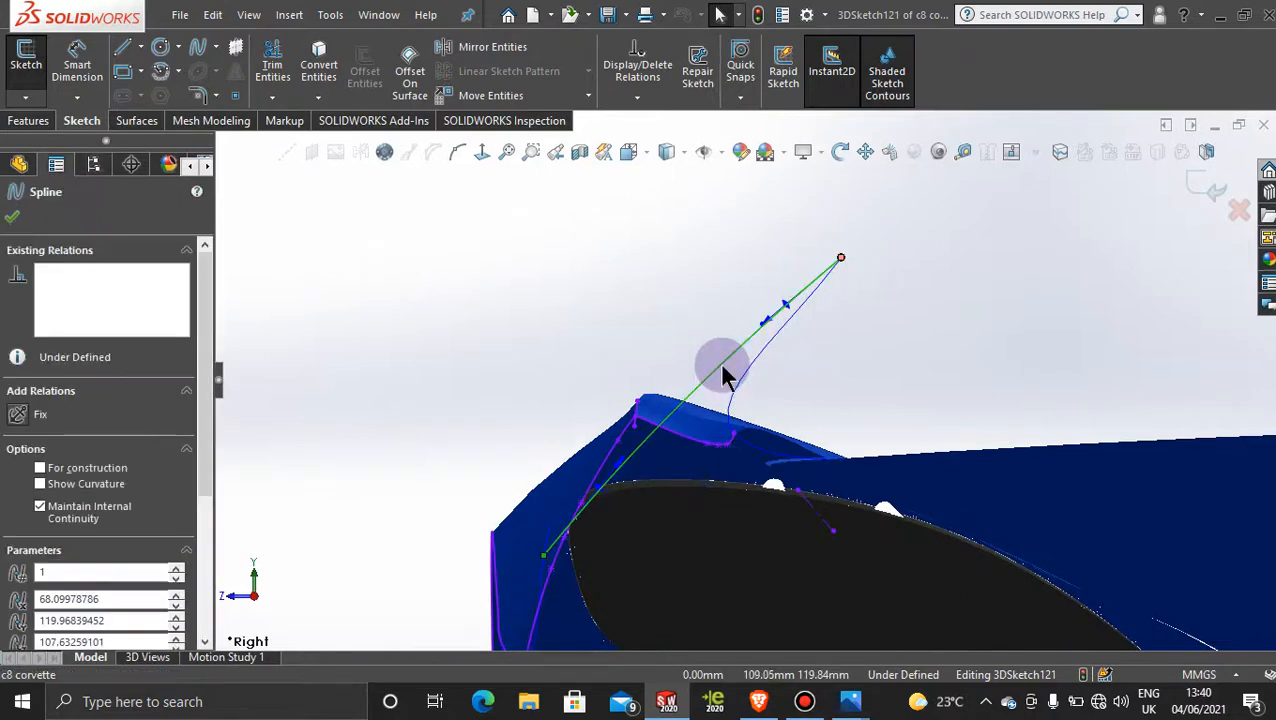
left_click(678, 336)
double_click(752, 343)
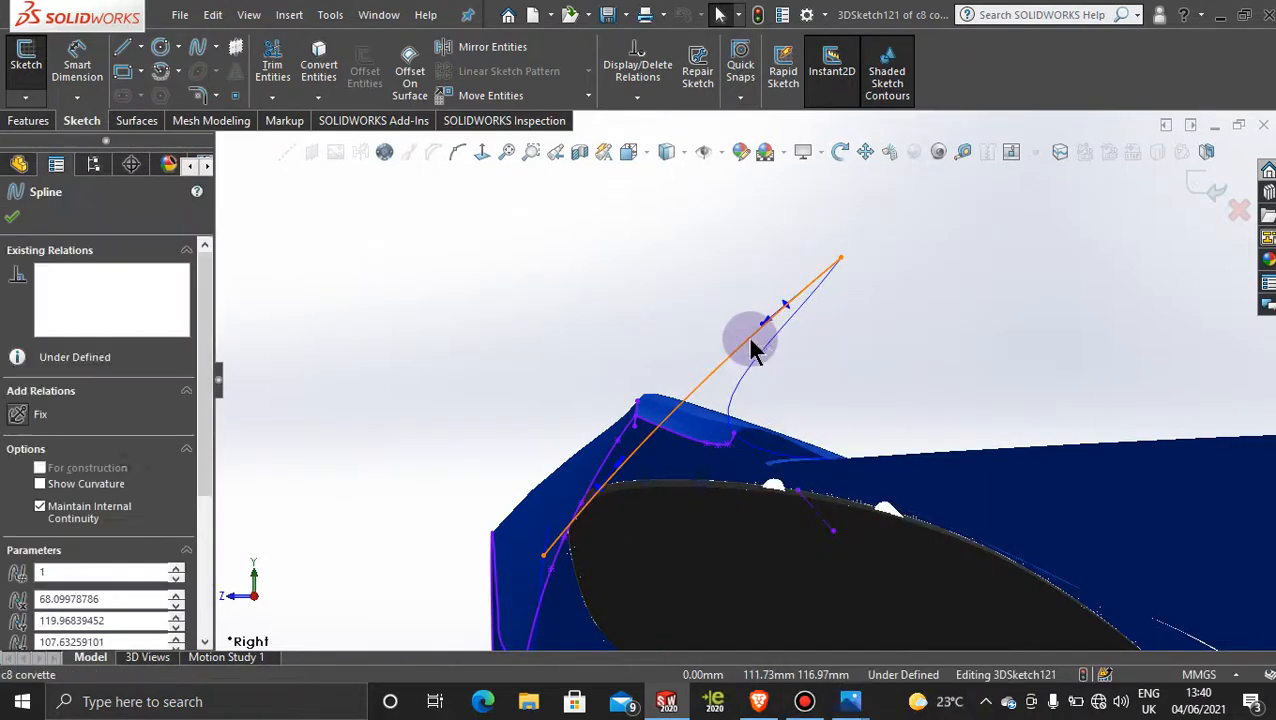
left_click(779, 332)
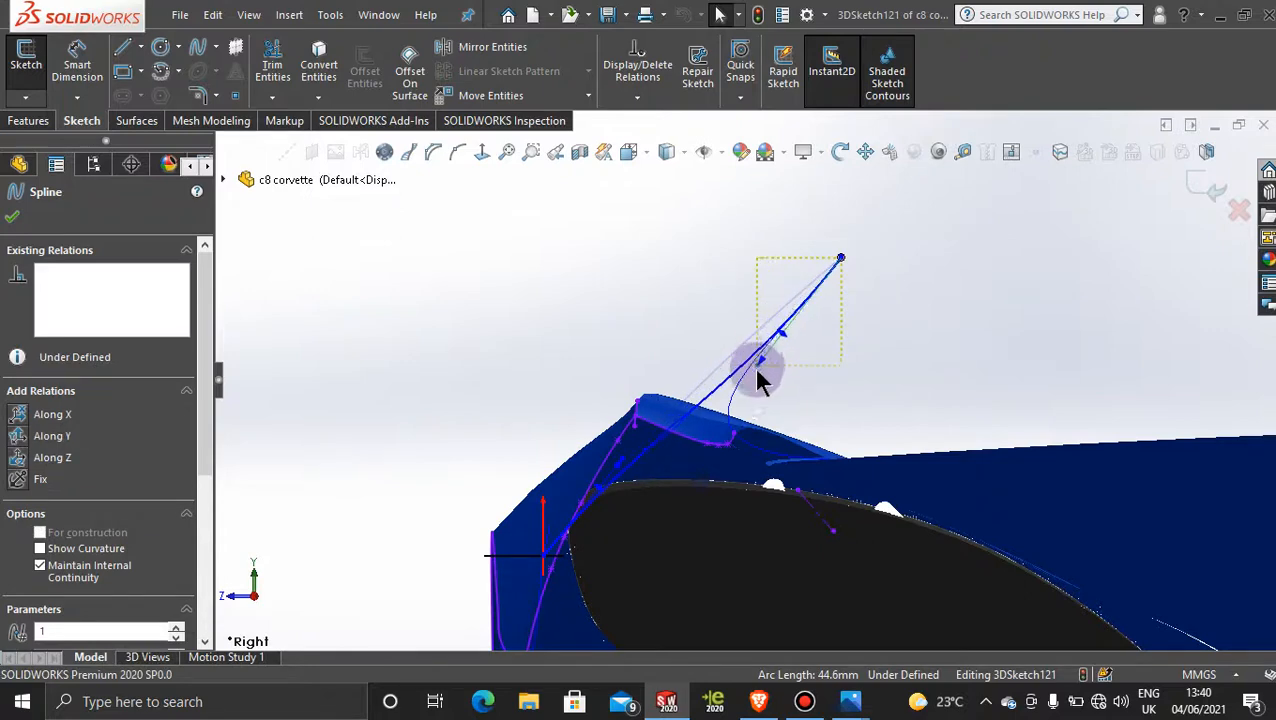
left_click_drag(756, 374, 756, 374)
scroll(715, 426, "up", 1)
scroll(715, 426, "down", 3)
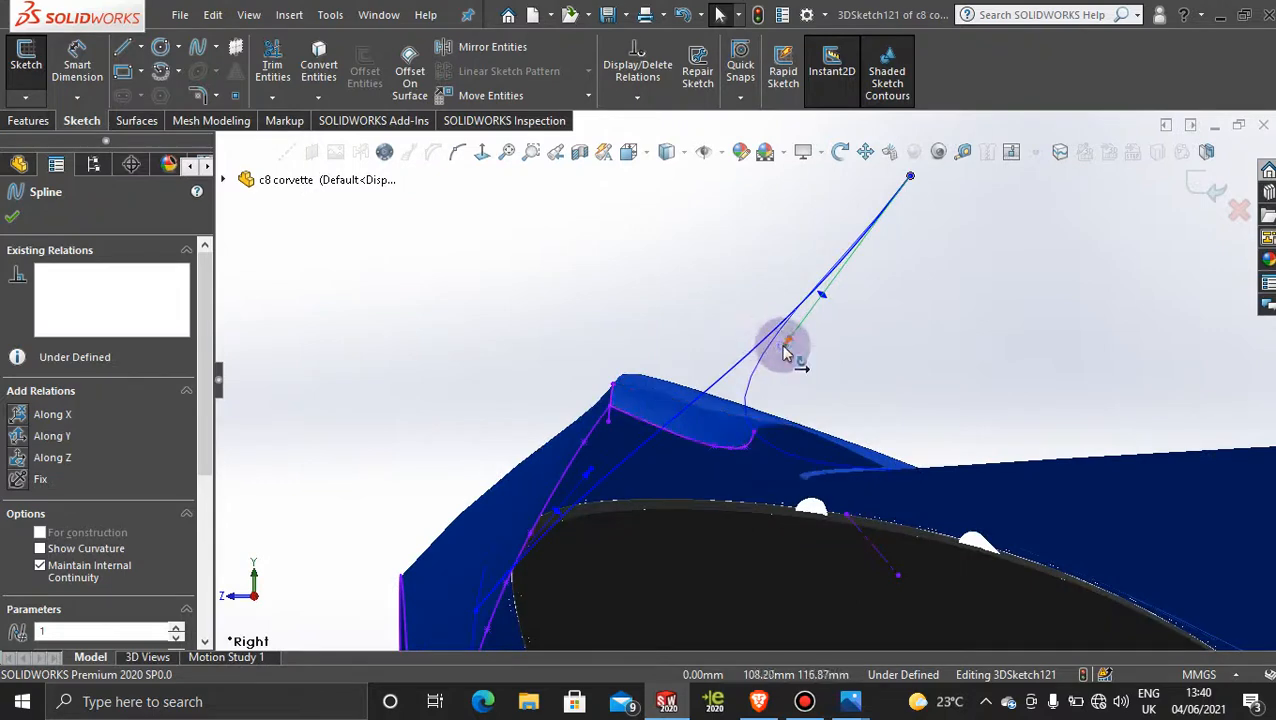
left_click(776, 345)
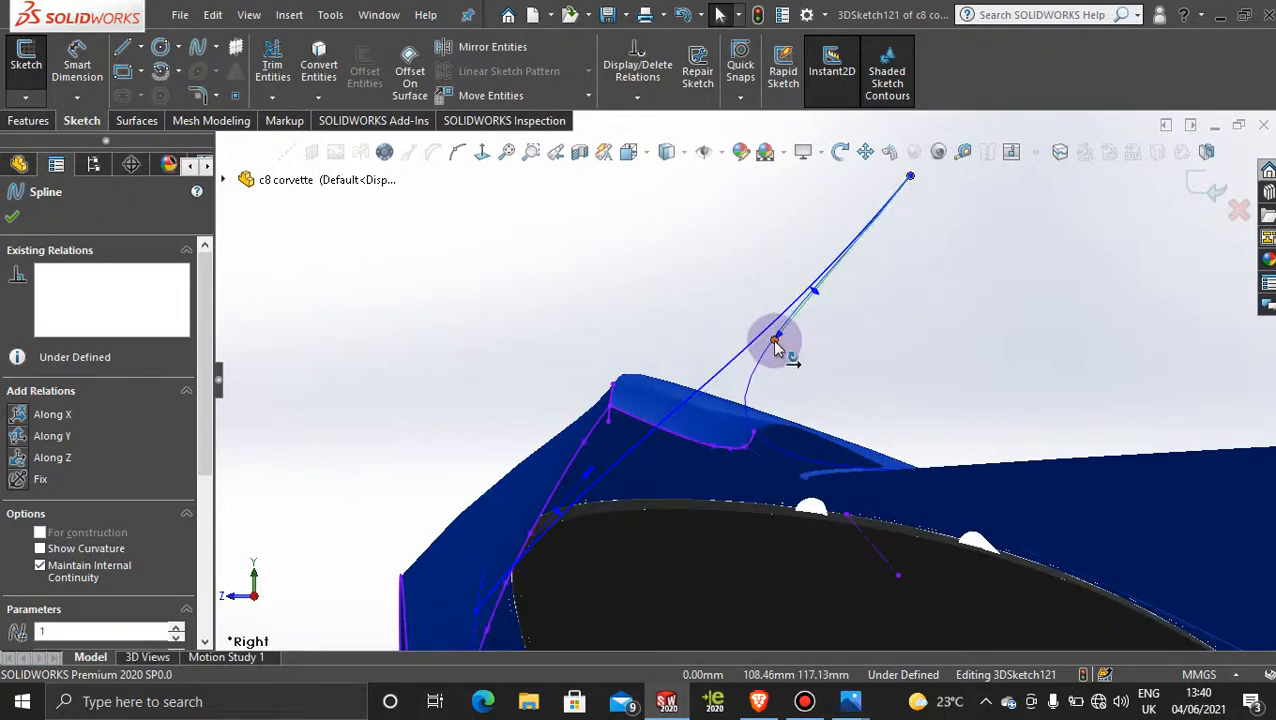
Adjust the rear shut-line spline's lower tangent handle to give its lower end an outward curve, and close the 3D sketch.
left_click(593, 470)
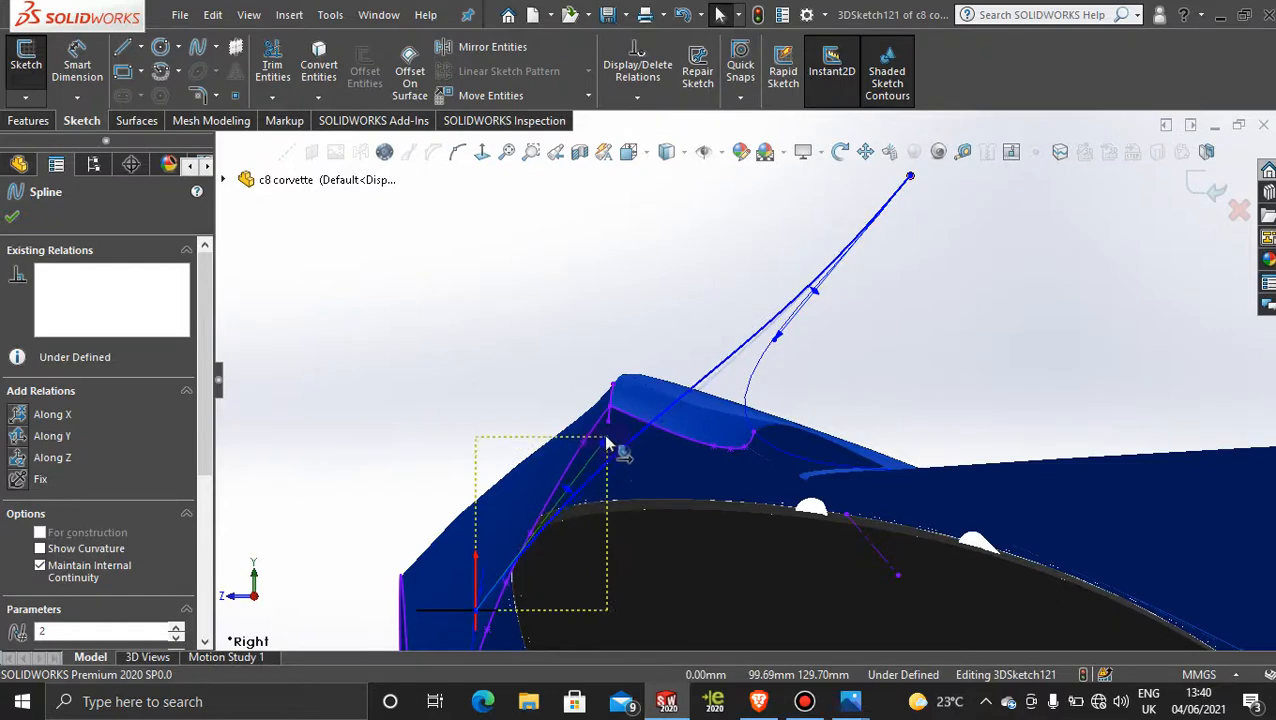
left_click_drag(606, 440, 606, 430)
scroll(828, 458, "up", 6)
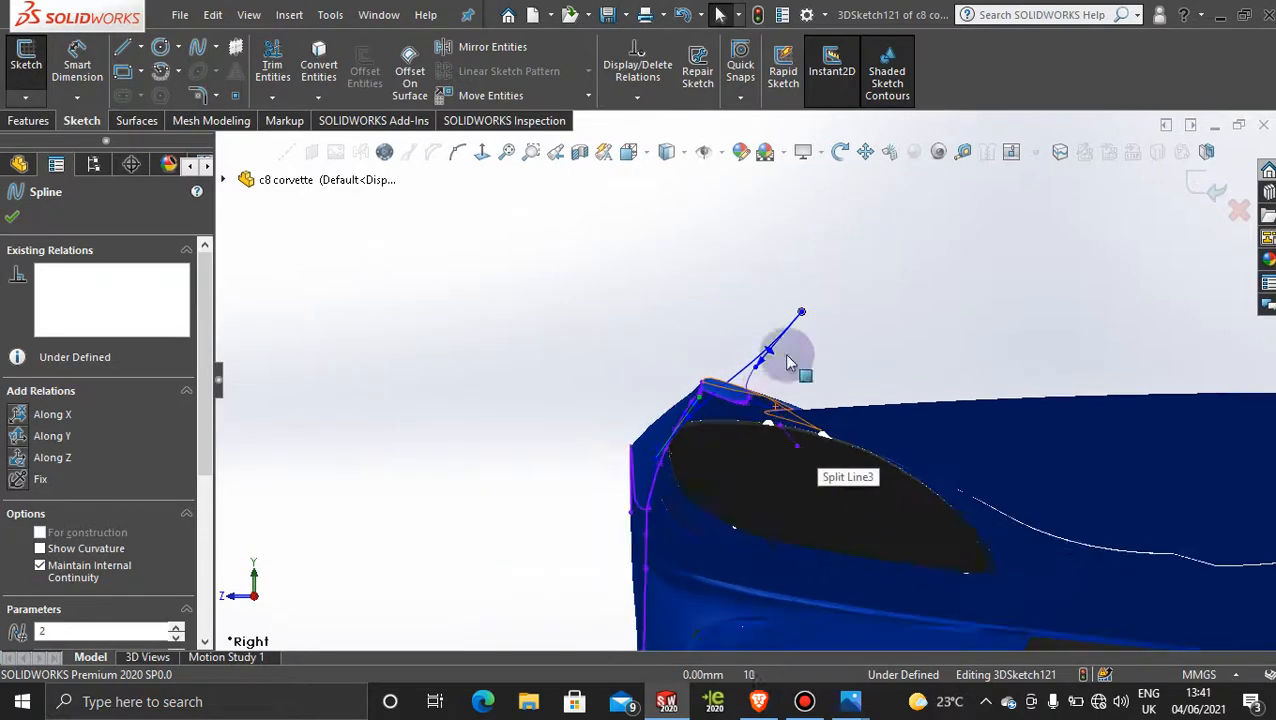
left_click(1206, 182)
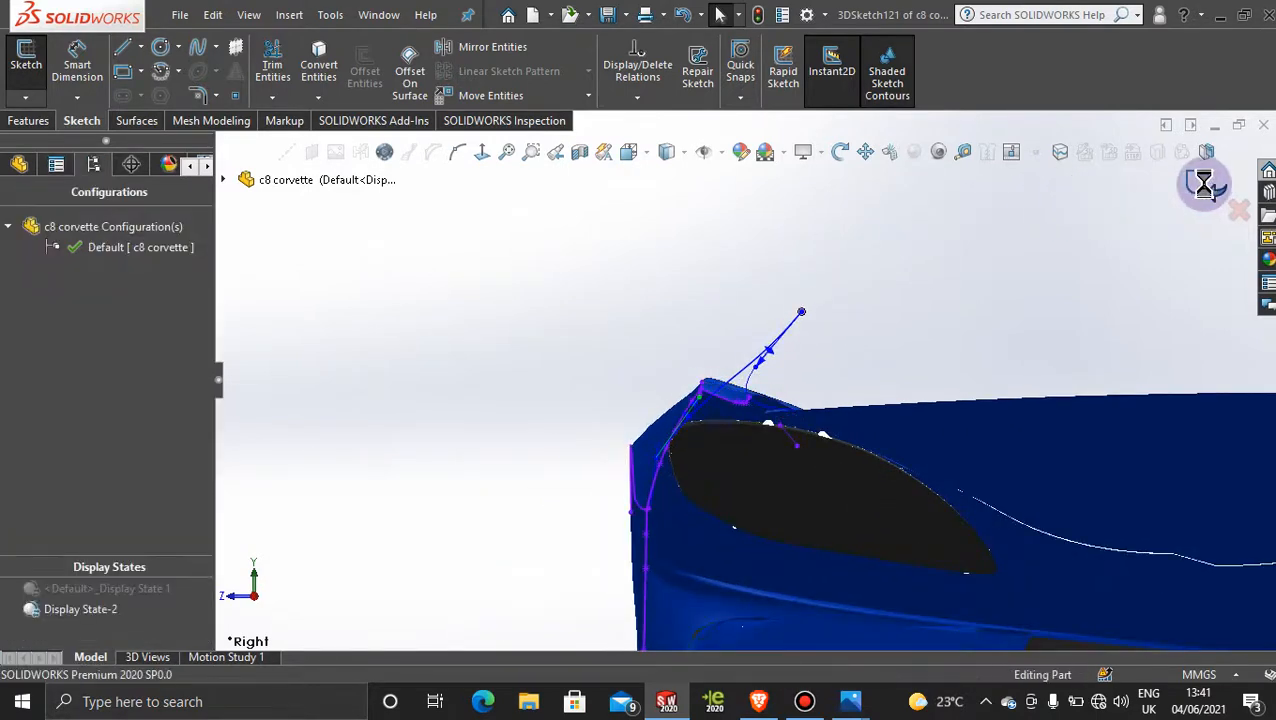
Activate Display State 1 to show the reference images and orient the view normal to the Front Plane.
mouse_move(853, 325)
middle_mouse_down()
mouse_move(770, 404)
mouse_move(820, 413)
mouse_move(903, 350)
mouse_move(906, 390)
mouse_move(929, 425)
mouse_move(963, 430)
mouse_move(858, 375)
mouse_move(1011, 433)
mouse_move(971, 464)
mouse_move(652, 368)
middle_mouse_up()
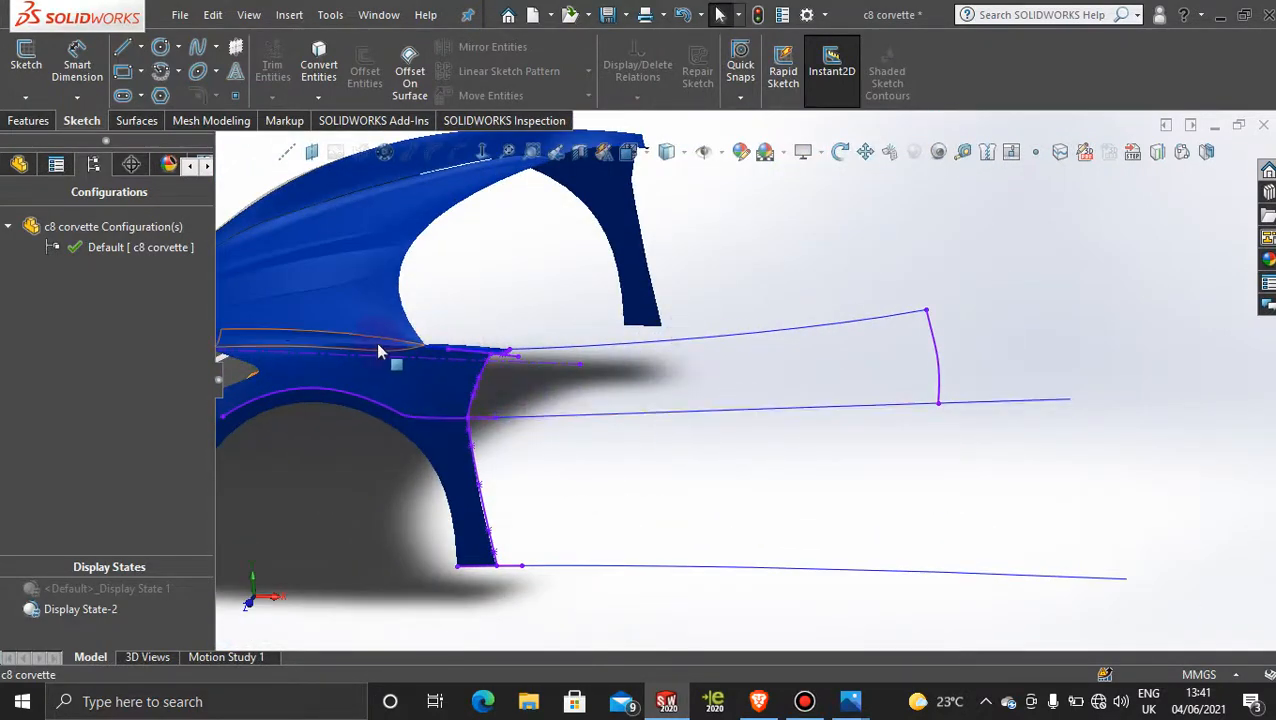
middle_click_drag(365, 450, 418, 375)
scroll(418, 375, "down", 5)
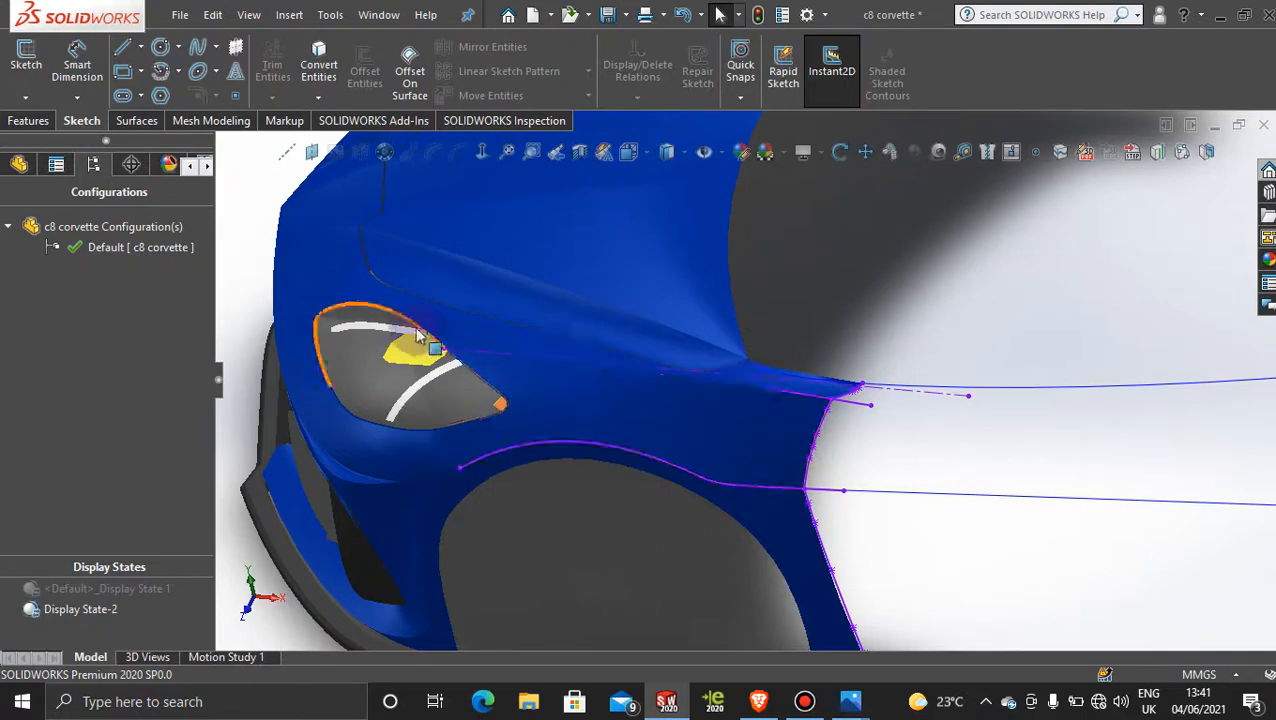
scroll(1036, 488, "up", 5)
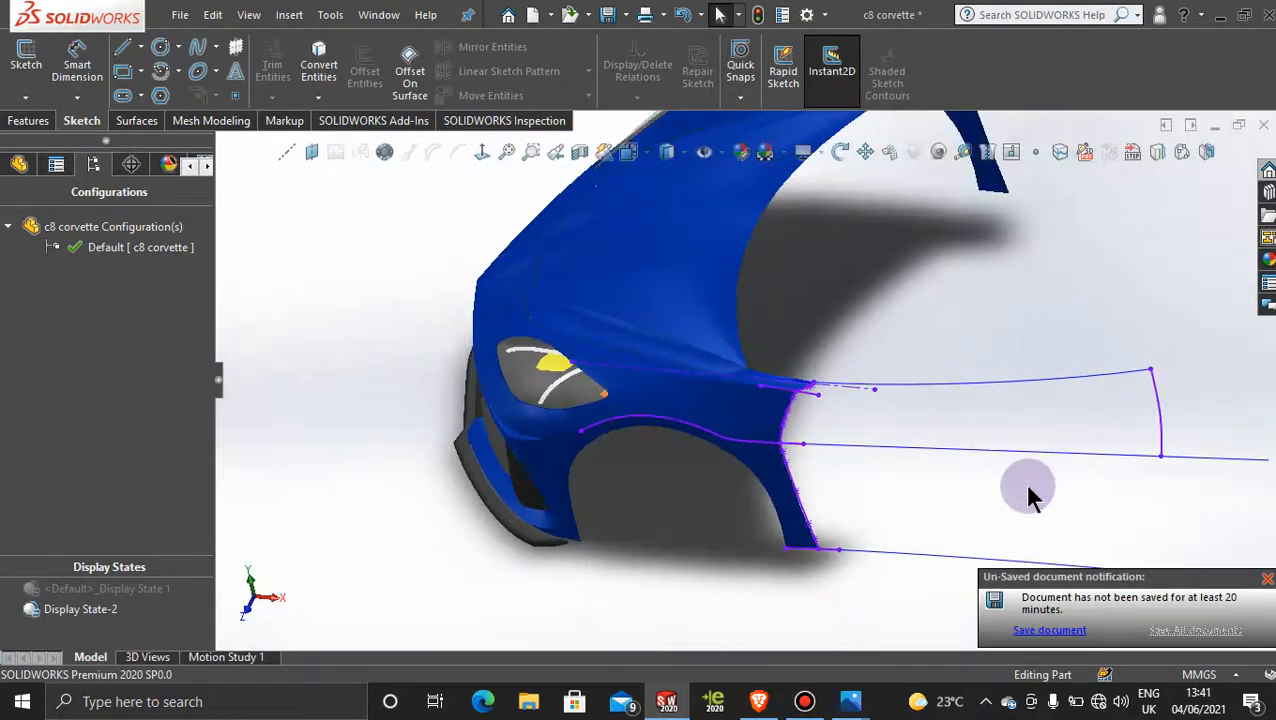
double_click(107, 594)
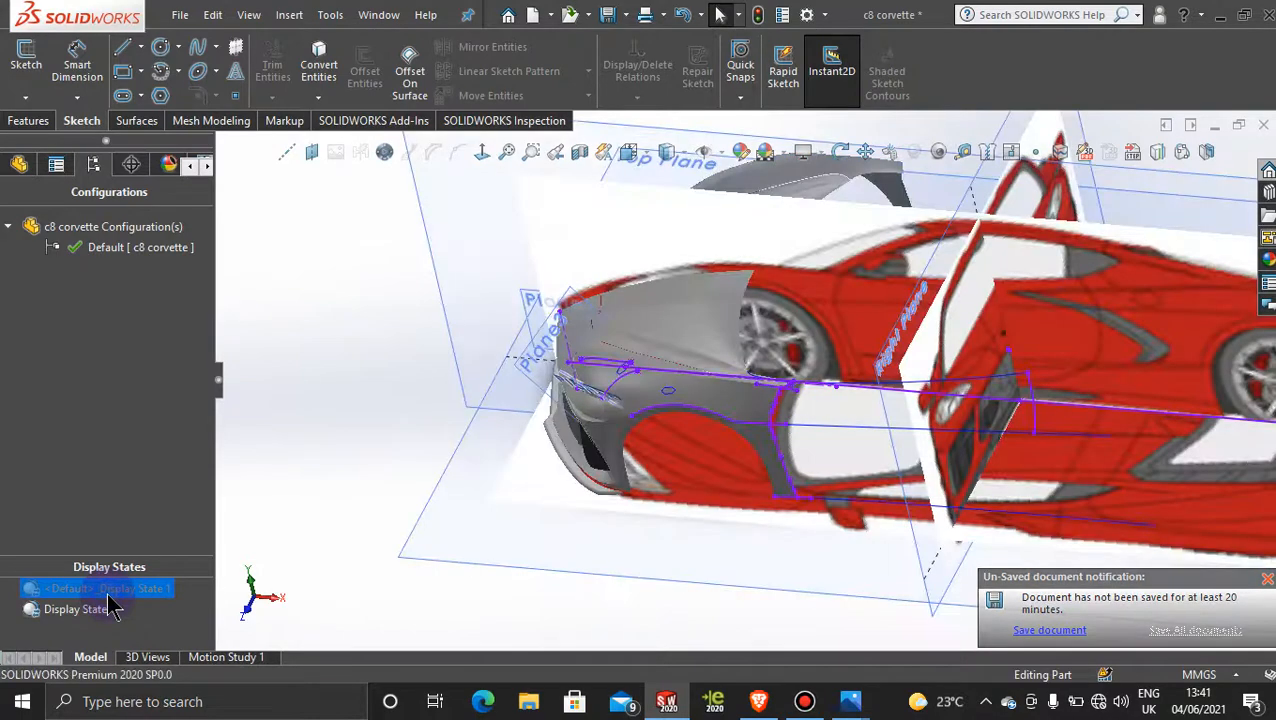
middle_click_drag(588, 588, 598, 455)
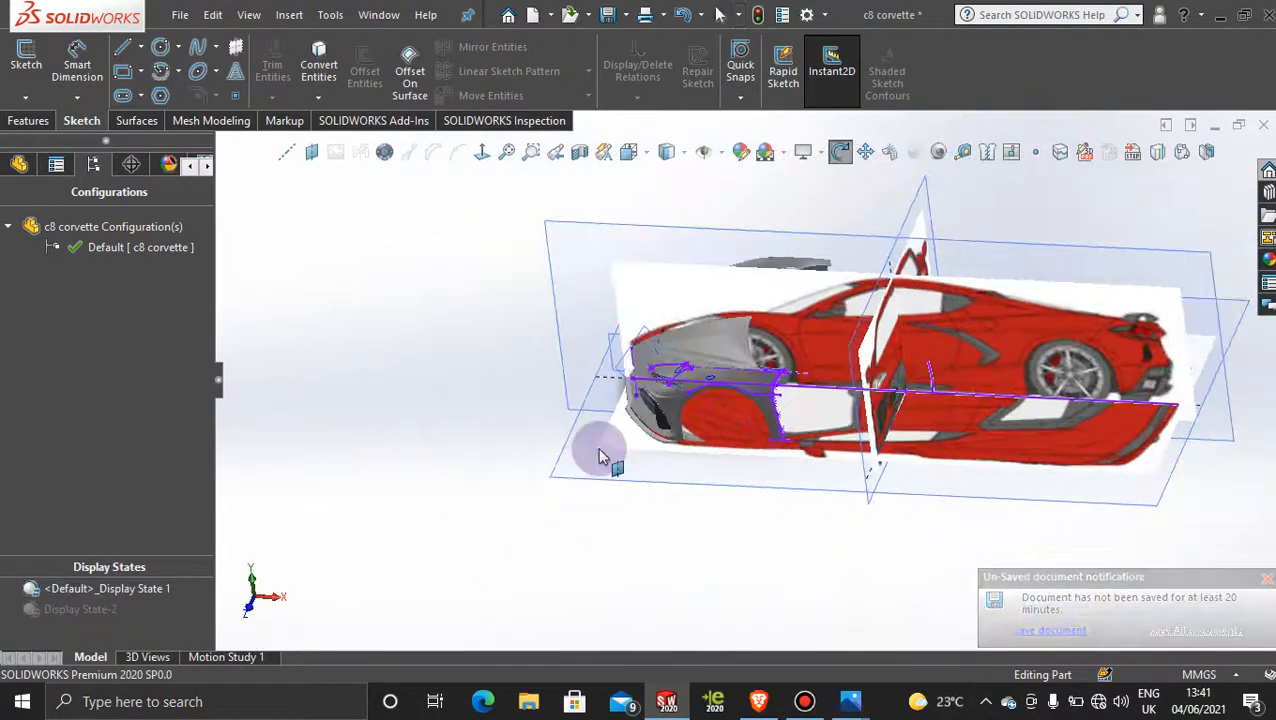
left_click(558, 230)
left_click(481, 154)
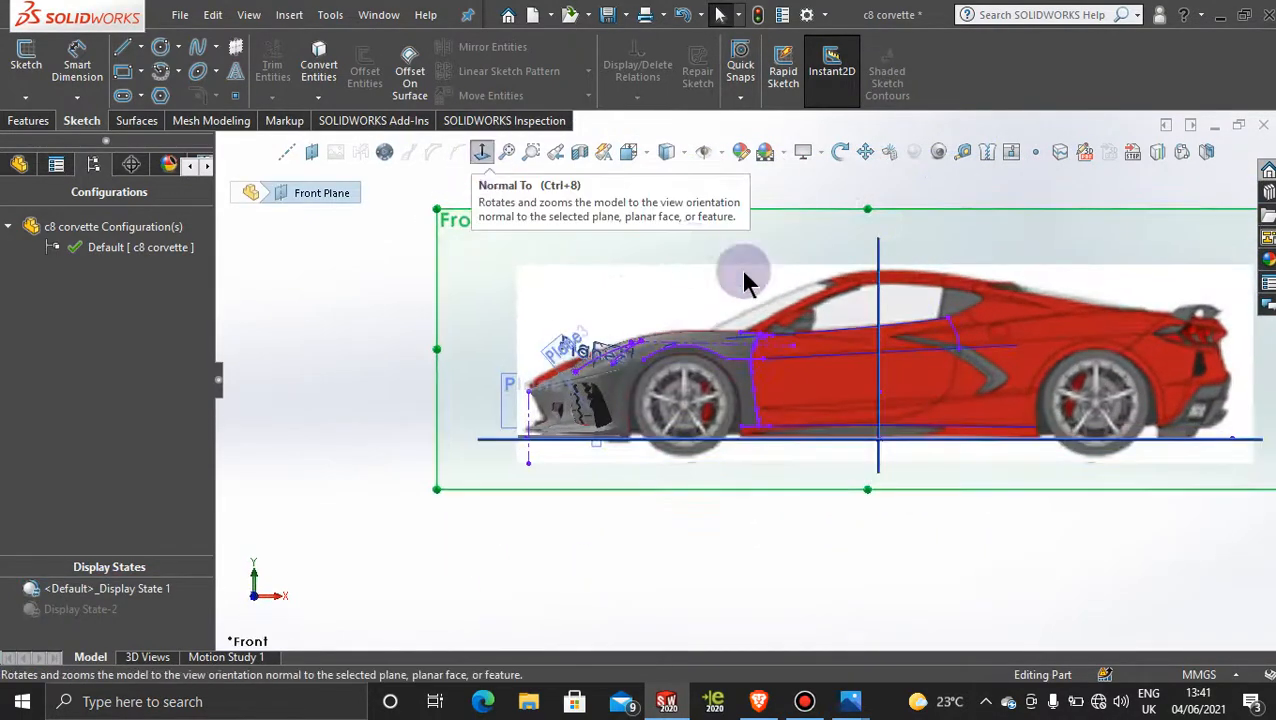
scroll(878, 335, "down", 3)
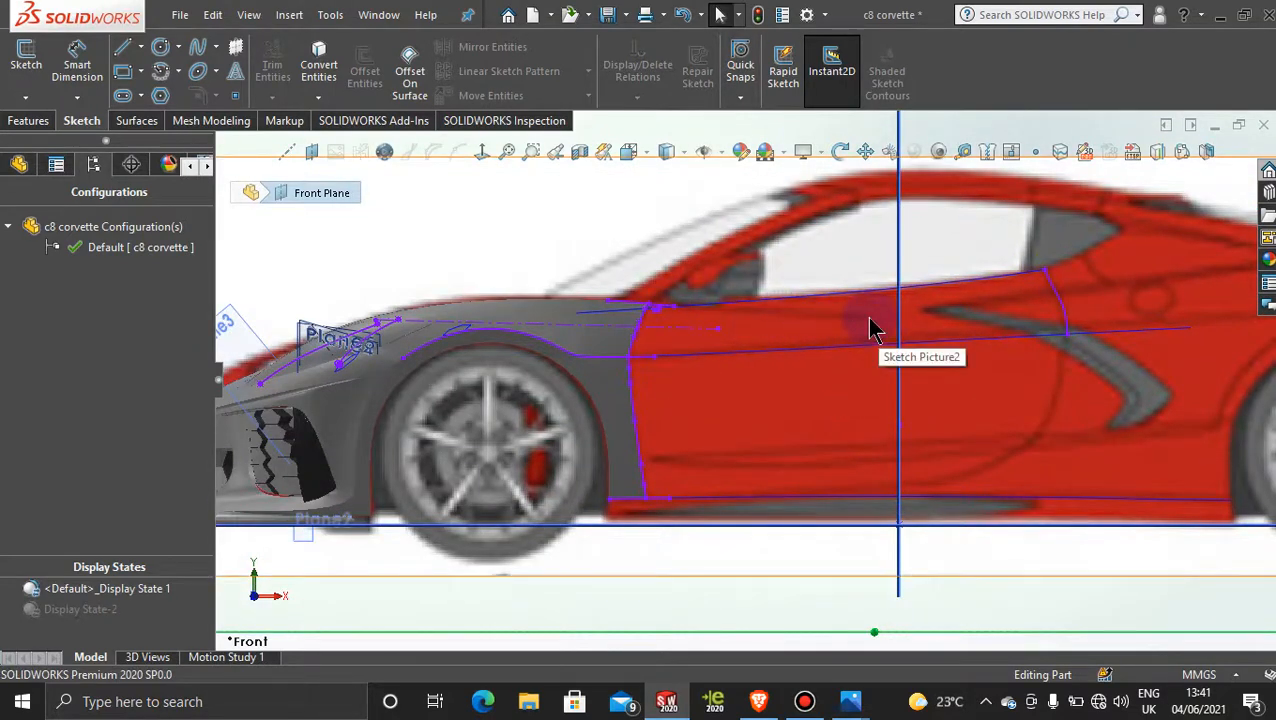
Start a 3D sketch and draw a vertical two-point spline at mid-door from the upper side curve to the middle side curve.
left_click(28, 98)
left_click(57, 142)
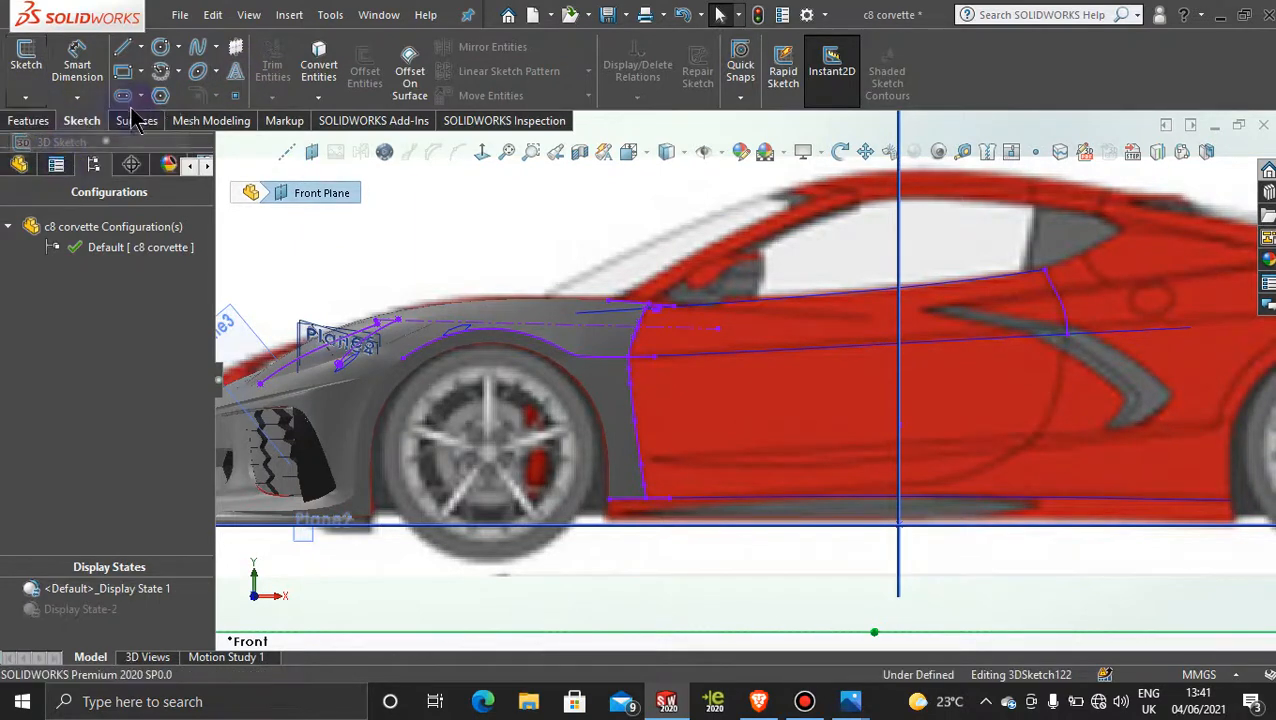
left_click(197, 46)
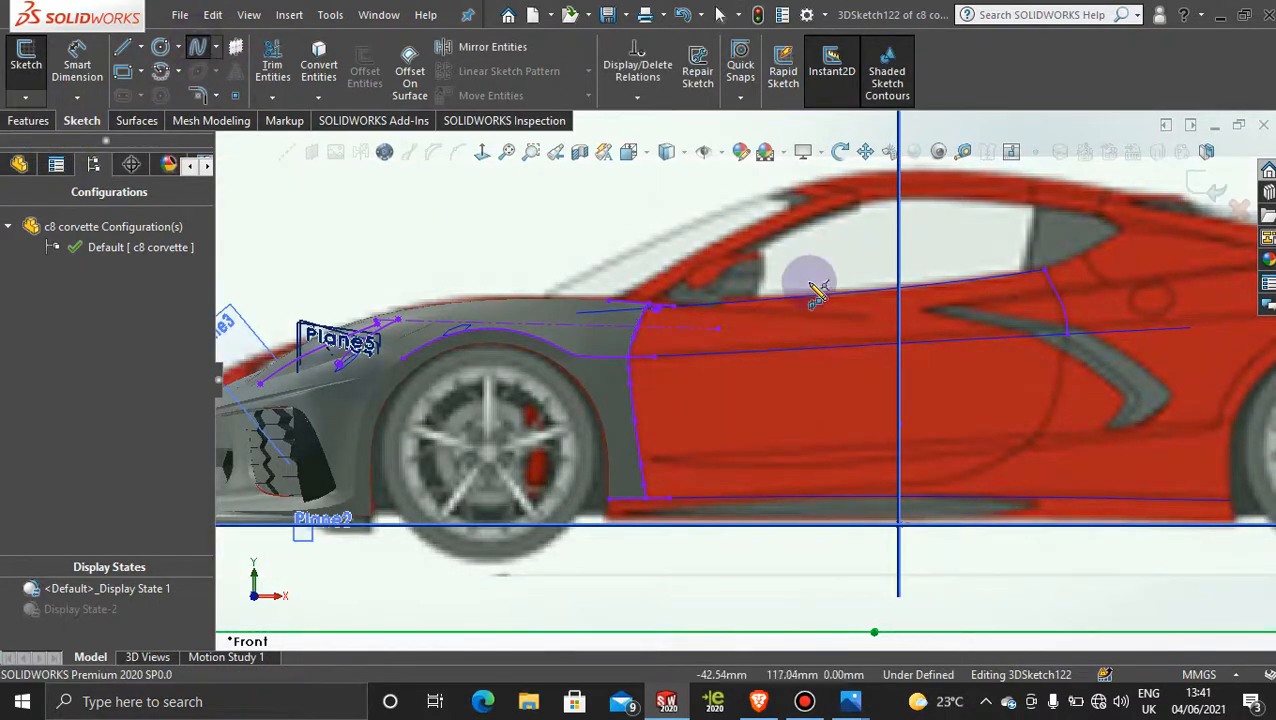
left_click(876, 318)
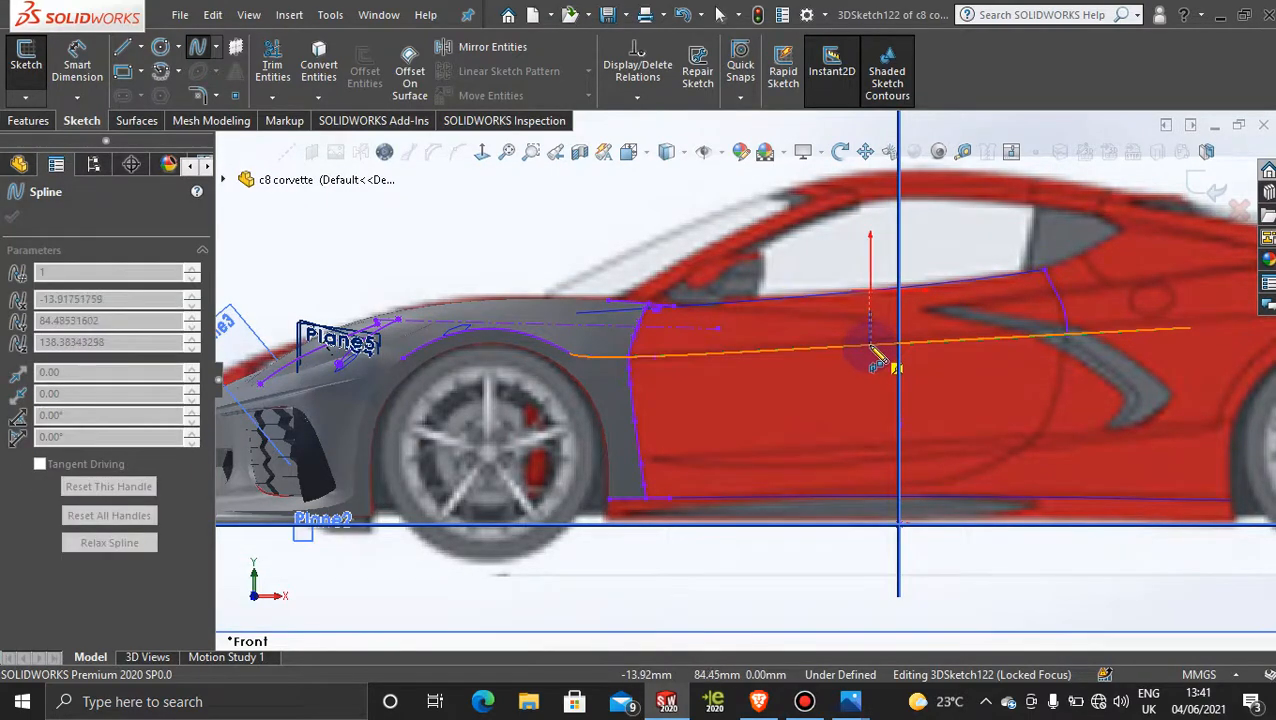
left_click(870, 346)
double_click(872, 355)
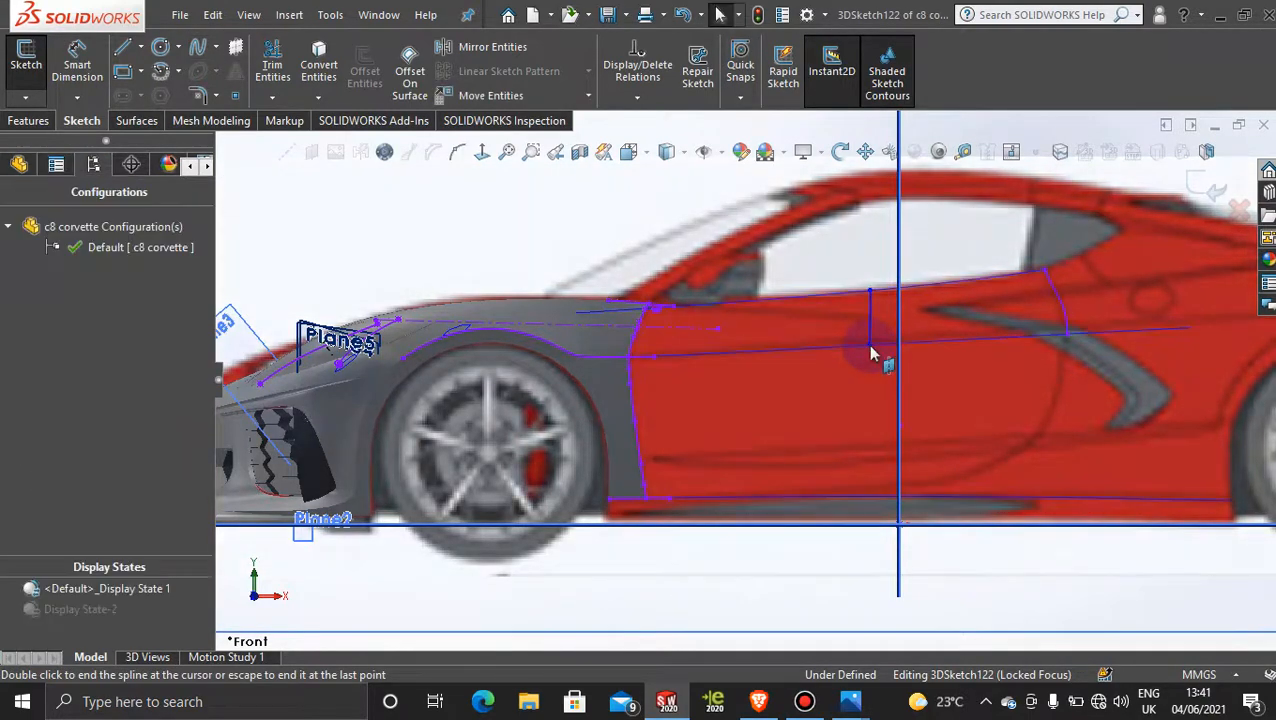
Activate Display State-2 and orient the model with the mid-door spline to the Right view.
key("f")
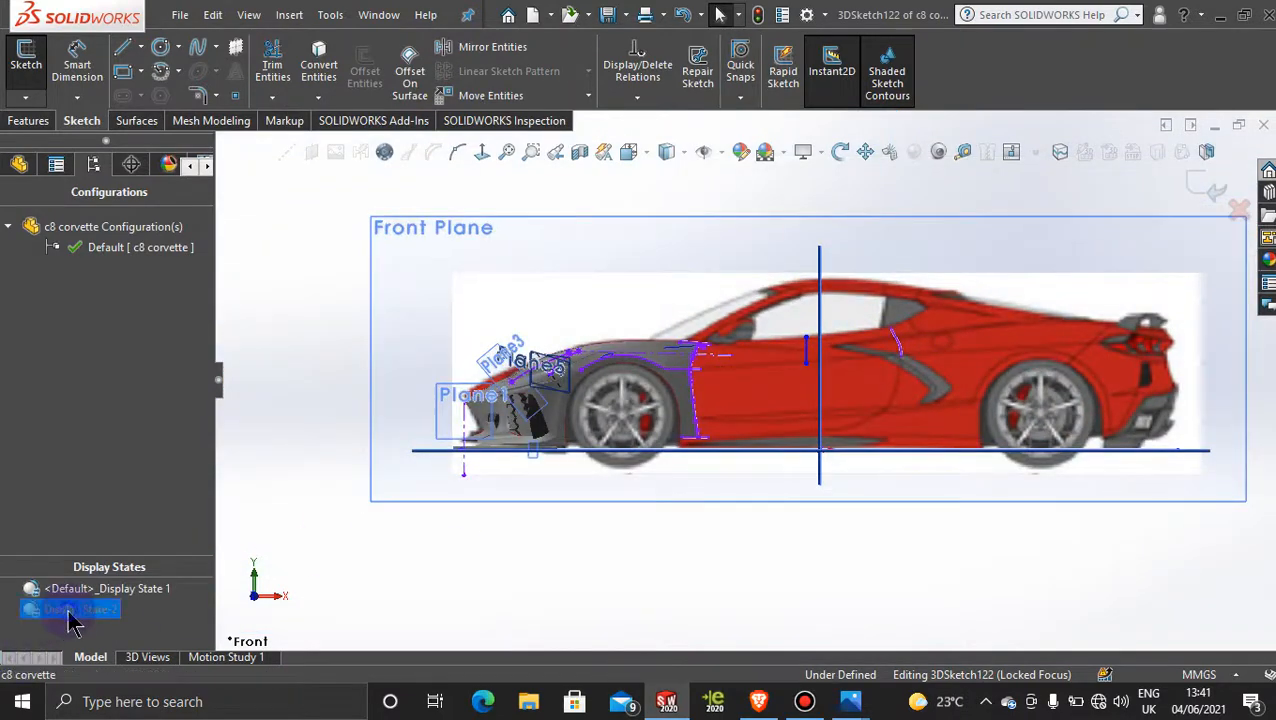
double_click(72, 620)
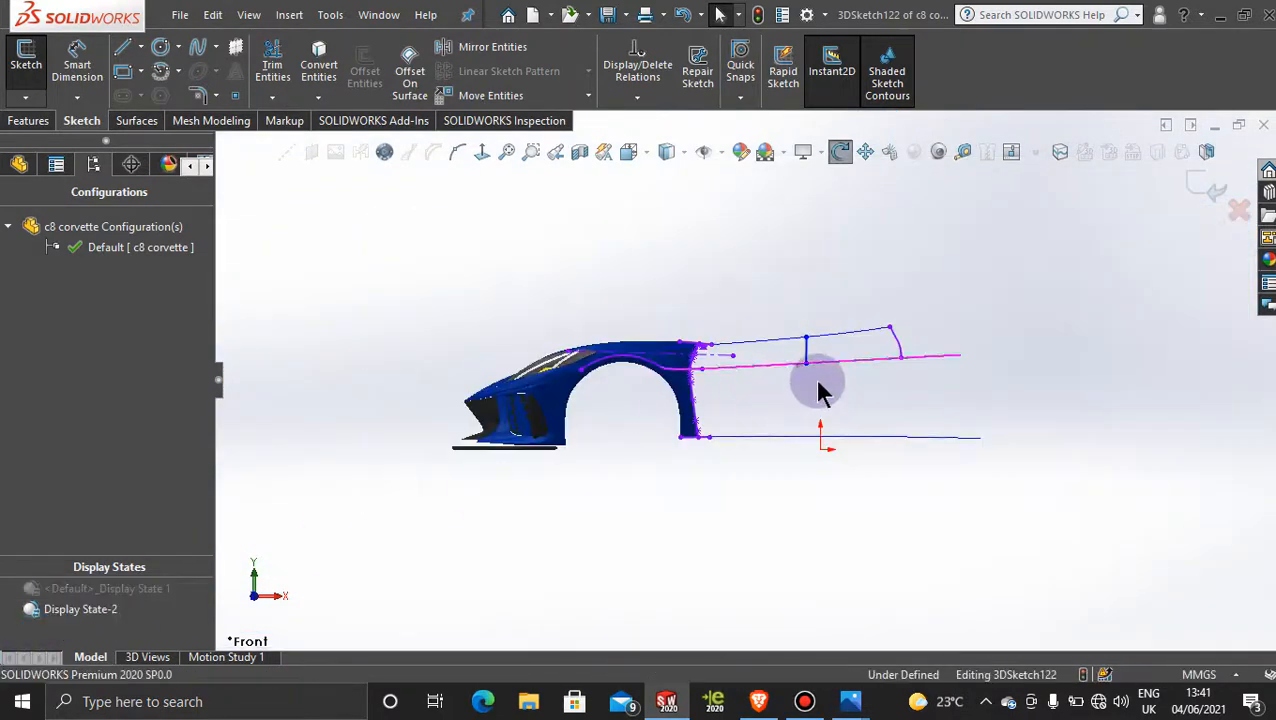
middle_click_drag(812, 378, 733, 396)
key("space")
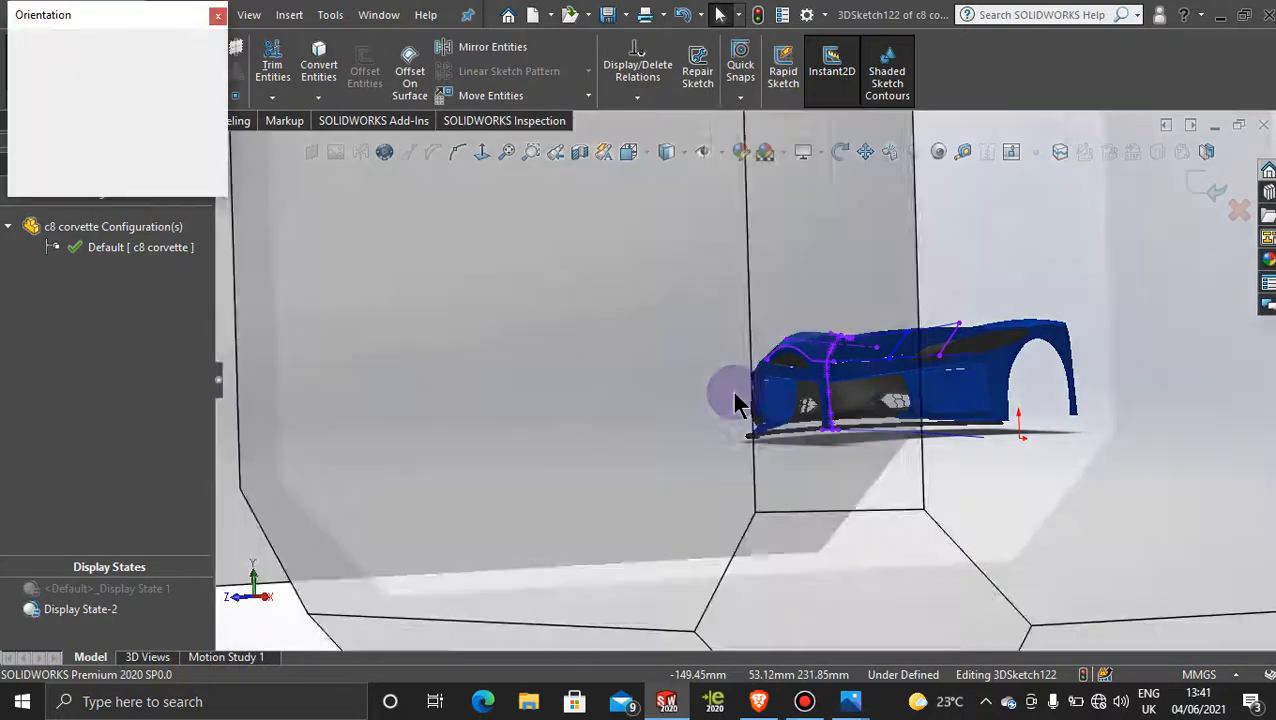
left_click(648, 416)
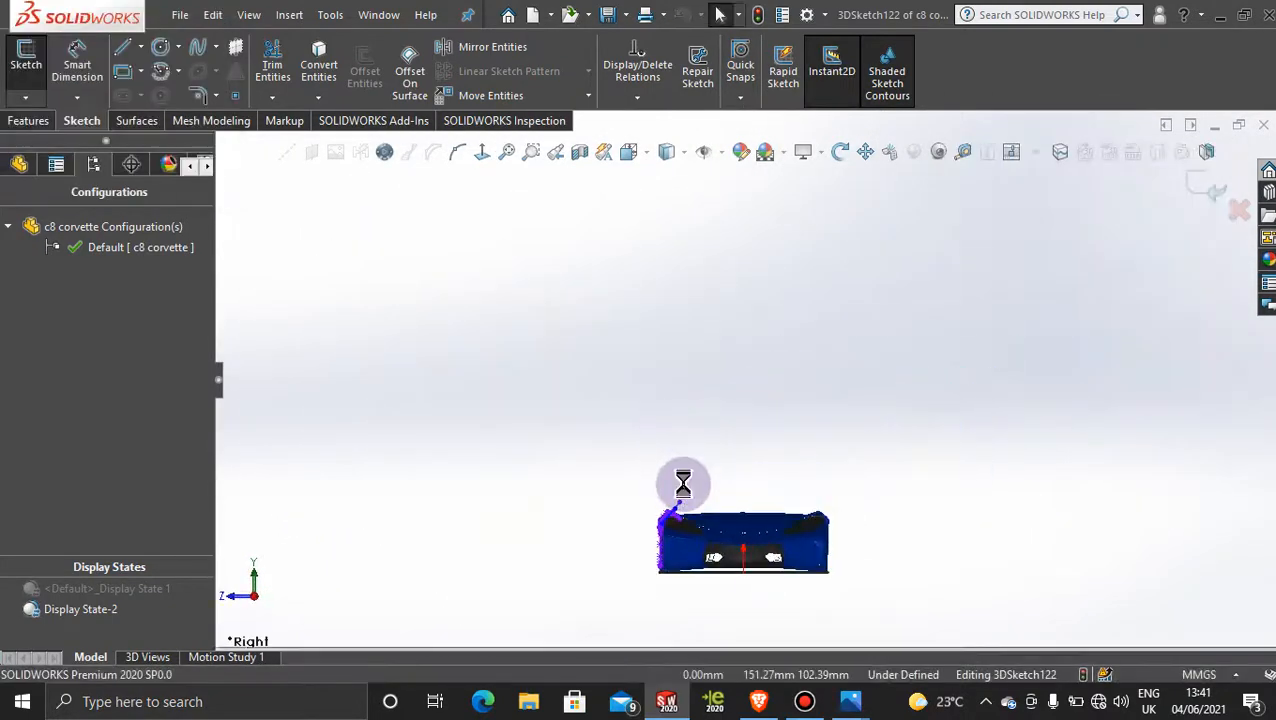
Bend the mid-door spline with its upper tangent handle into a curve like the rear shut line, and close the 3D sketch.
scroll(692, 470, "down", 5)
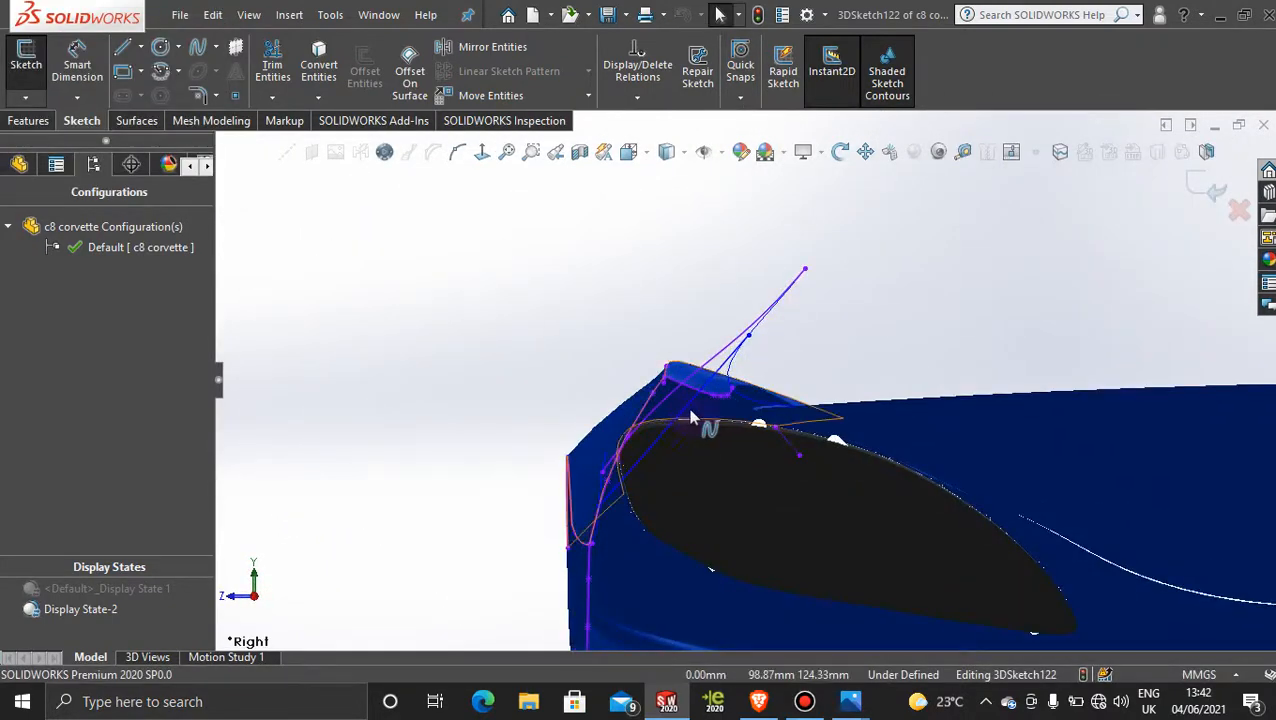
left_click(686, 418)
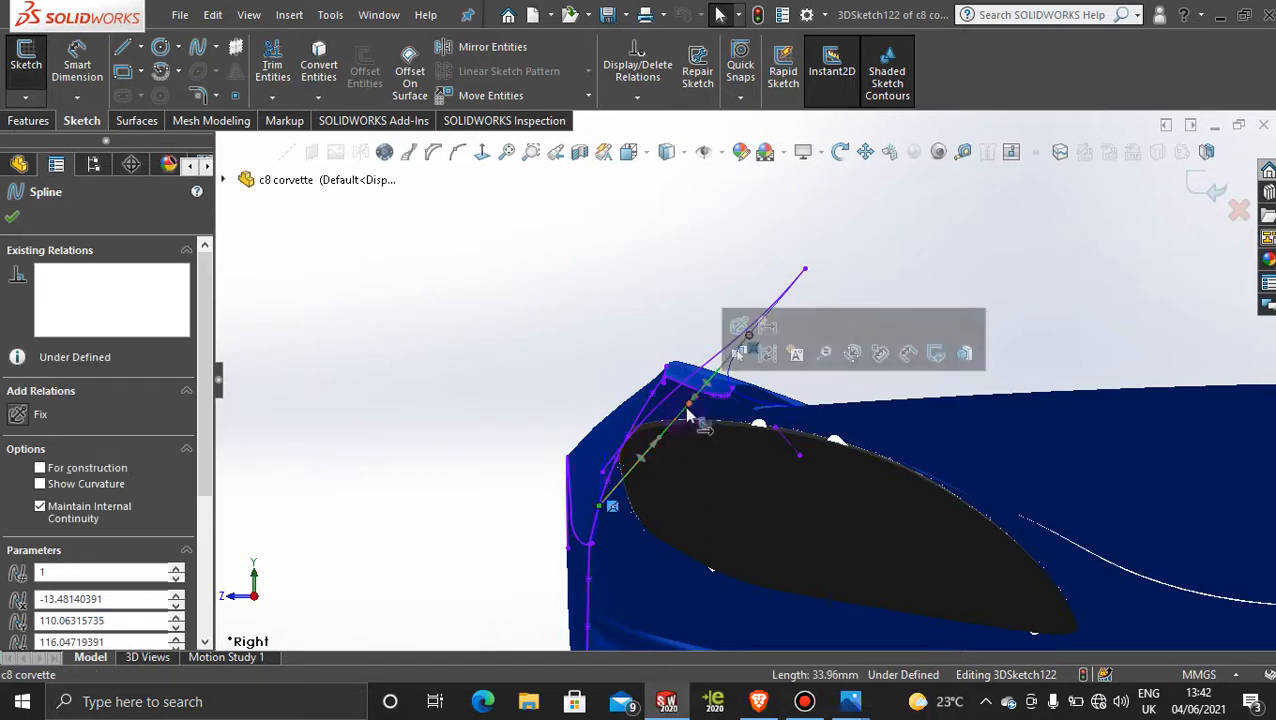
left_click(683, 413)
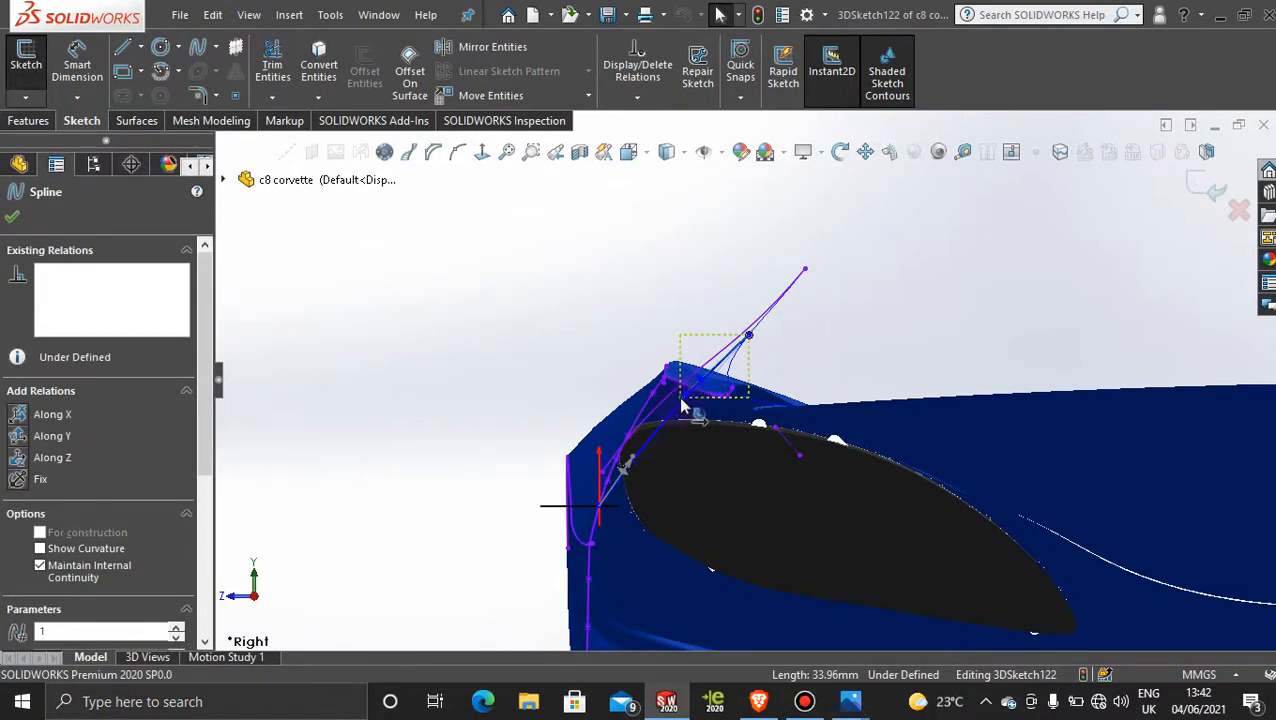
scroll(740, 438, "up", 4)
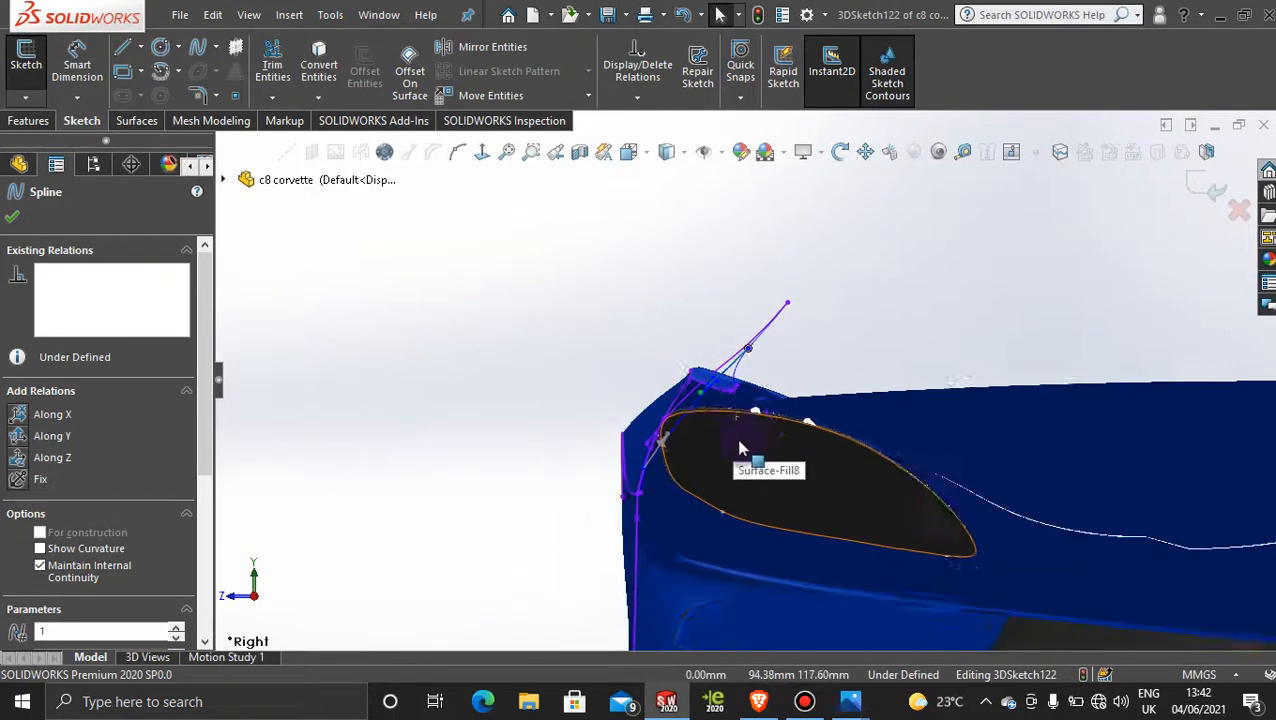
left_click(1203, 182)
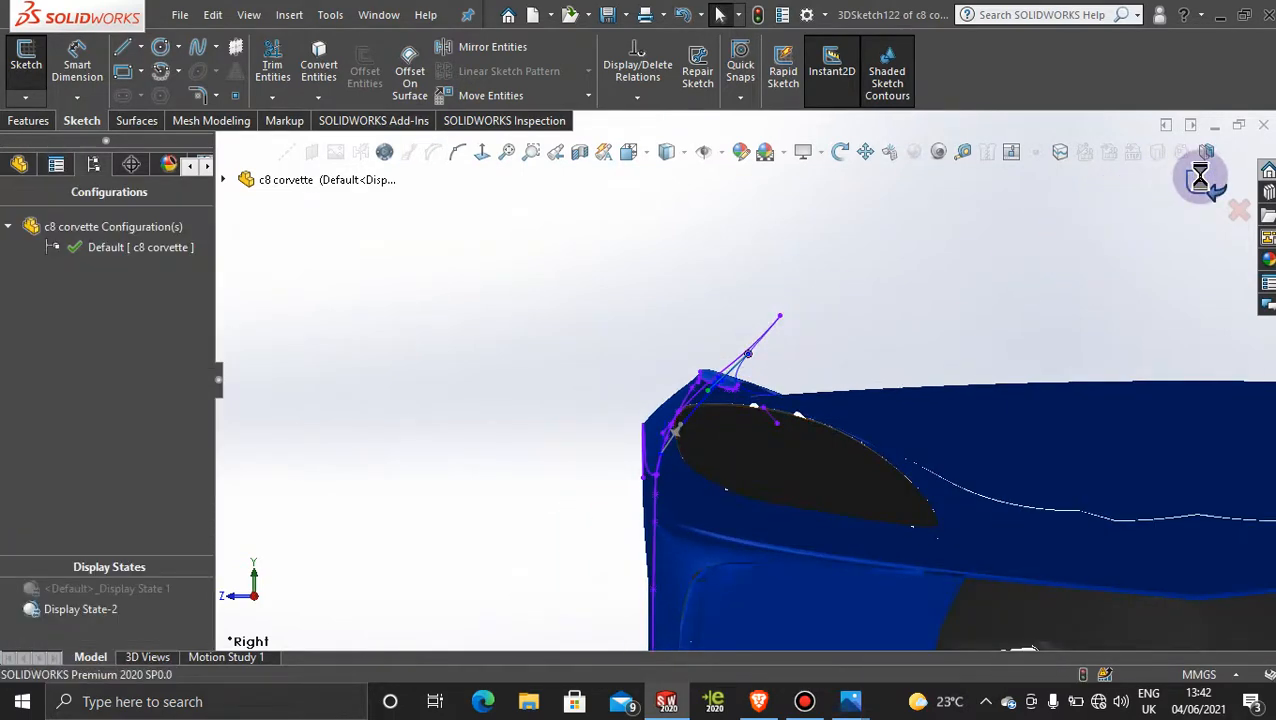
scroll(819, 338, "up", 2)
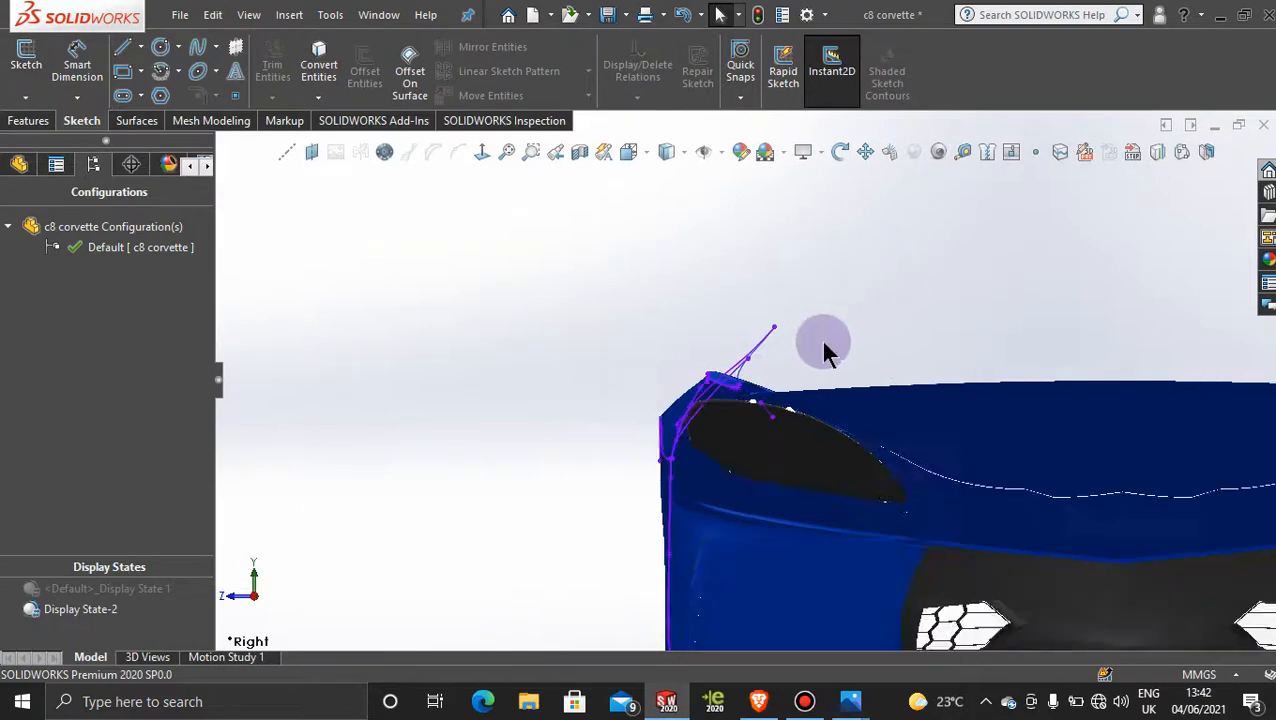
Hide the short 3D sketch line that extends past the front fender's upper rear corner.
mouse_move(780, 387)
middle_mouse_down()
mouse_move(854, 441)
mouse_move(853, 481)
mouse_move(891, 410)
mouse_move(914, 430)
mouse_move(769, 438)
mouse_move(541, 384)
mouse_move(535, 425)
middle_mouse_up()
scroll(527, 290, "down", 3)
scroll(527, 290, "up", 5)
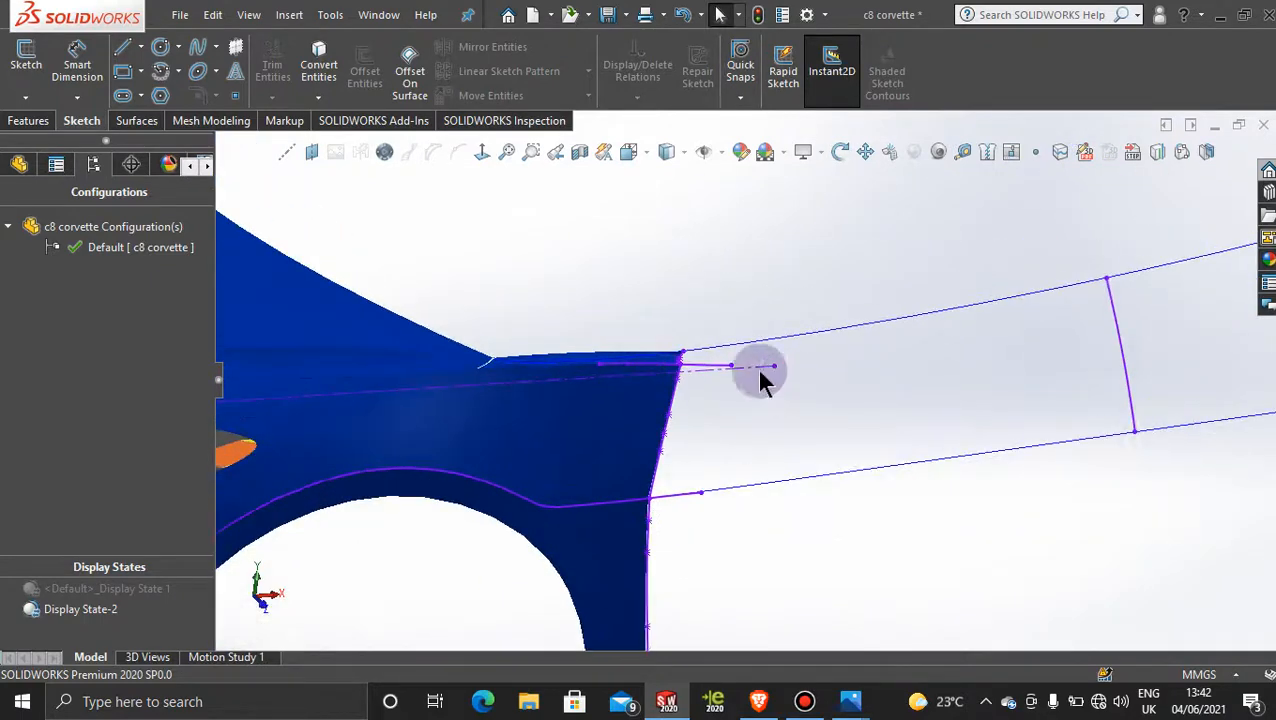
right_click(706, 366)
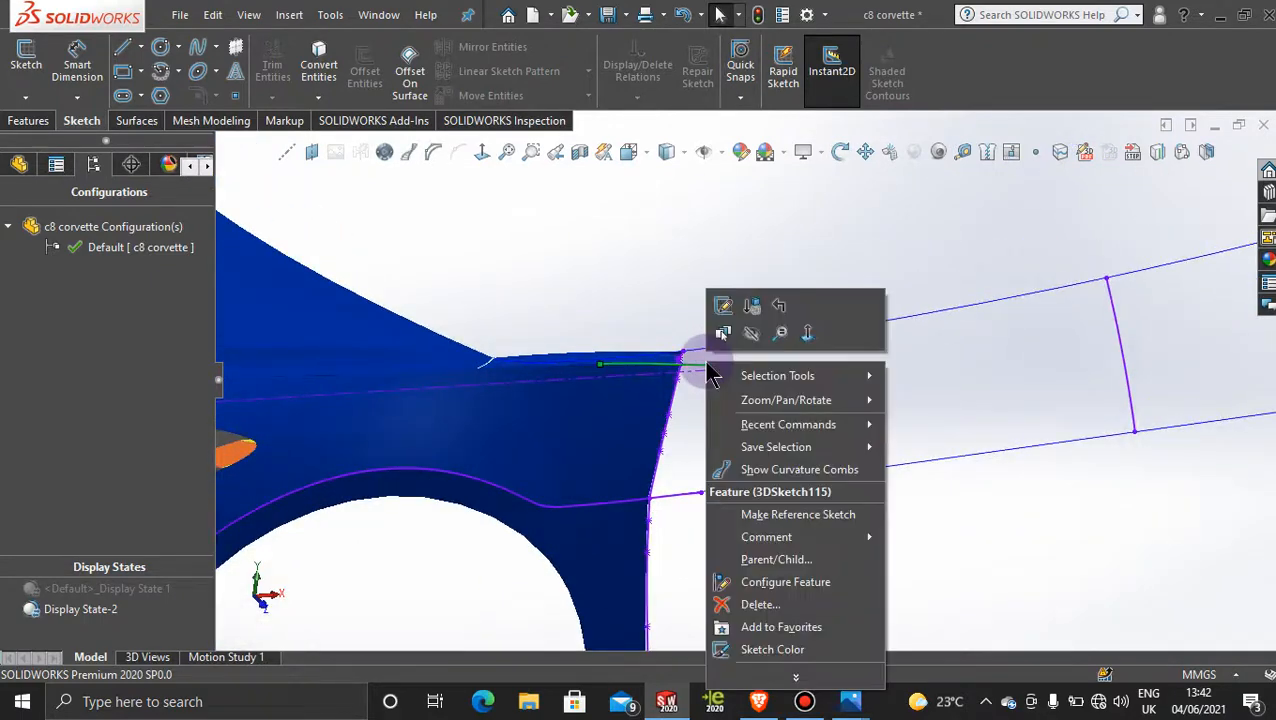
left_click(751, 335)
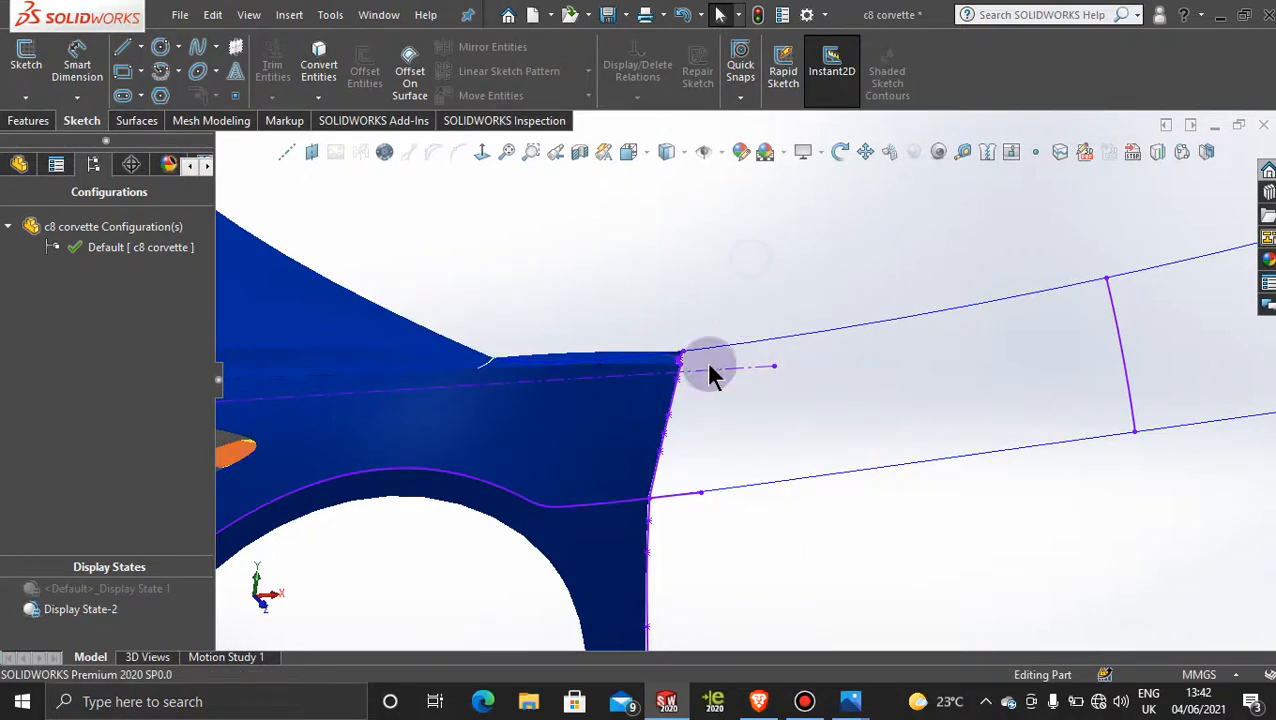
scroll(700, 372, "up", 4)
mouse_move(645, 425)
middle_mouse_down()
mouse_move(607, 447)
mouse_move(627, 484)
middle_mouse_up()
scroll(649, 527, "down", 5)
scroll(617, 470, "down", 3)
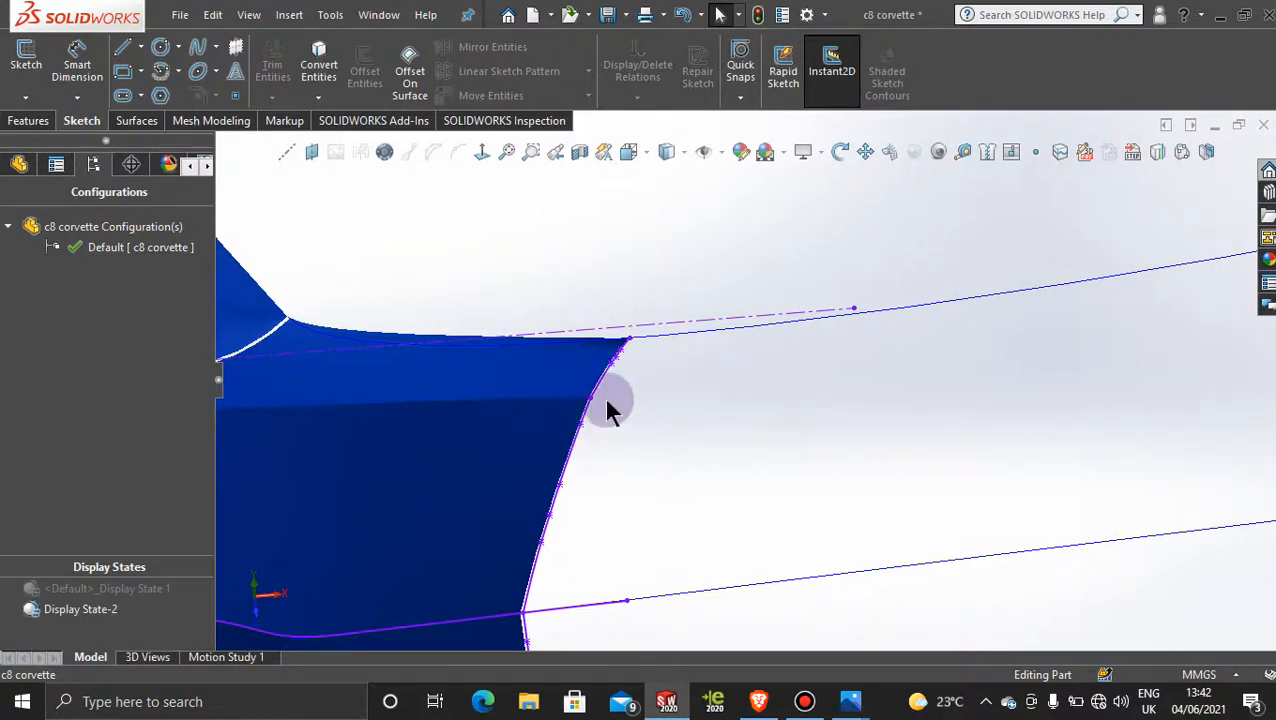
Start a 3D sketch and draw a two-point spline from the rear end of the fender's crease edge to the mid-door spline.
scroll(607, 405, "down", 3)
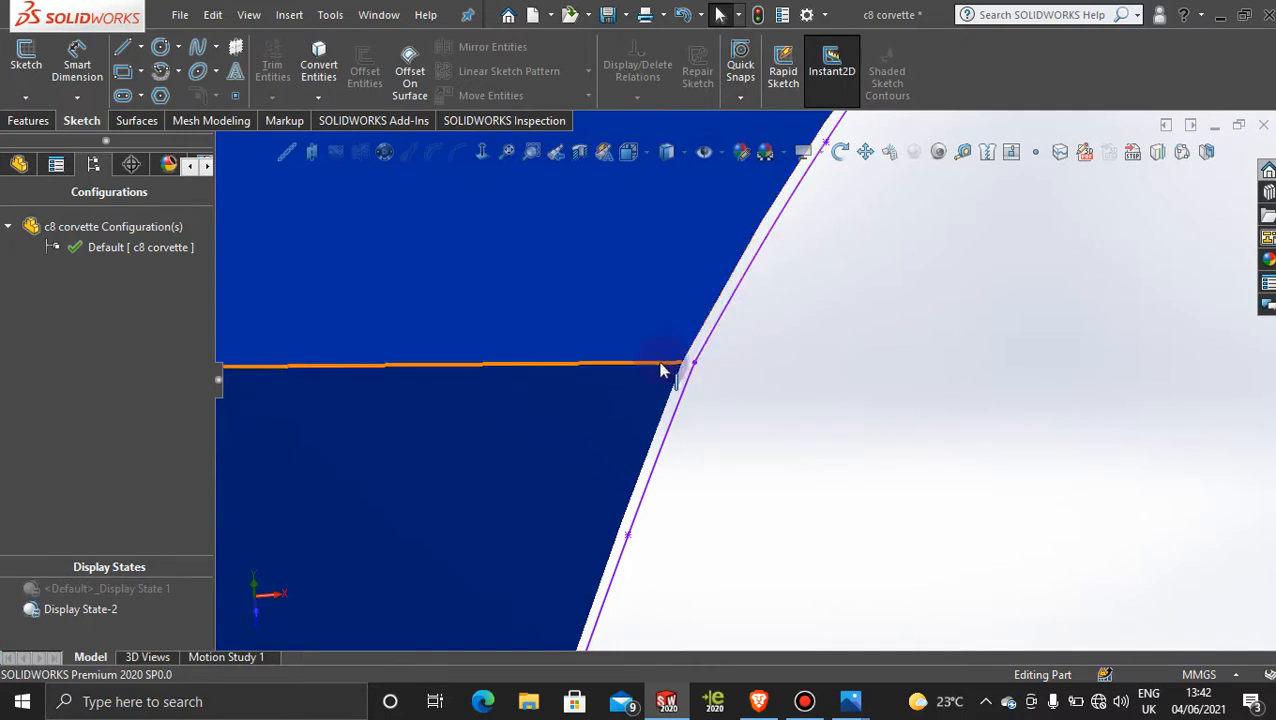
left_click(28, 99)
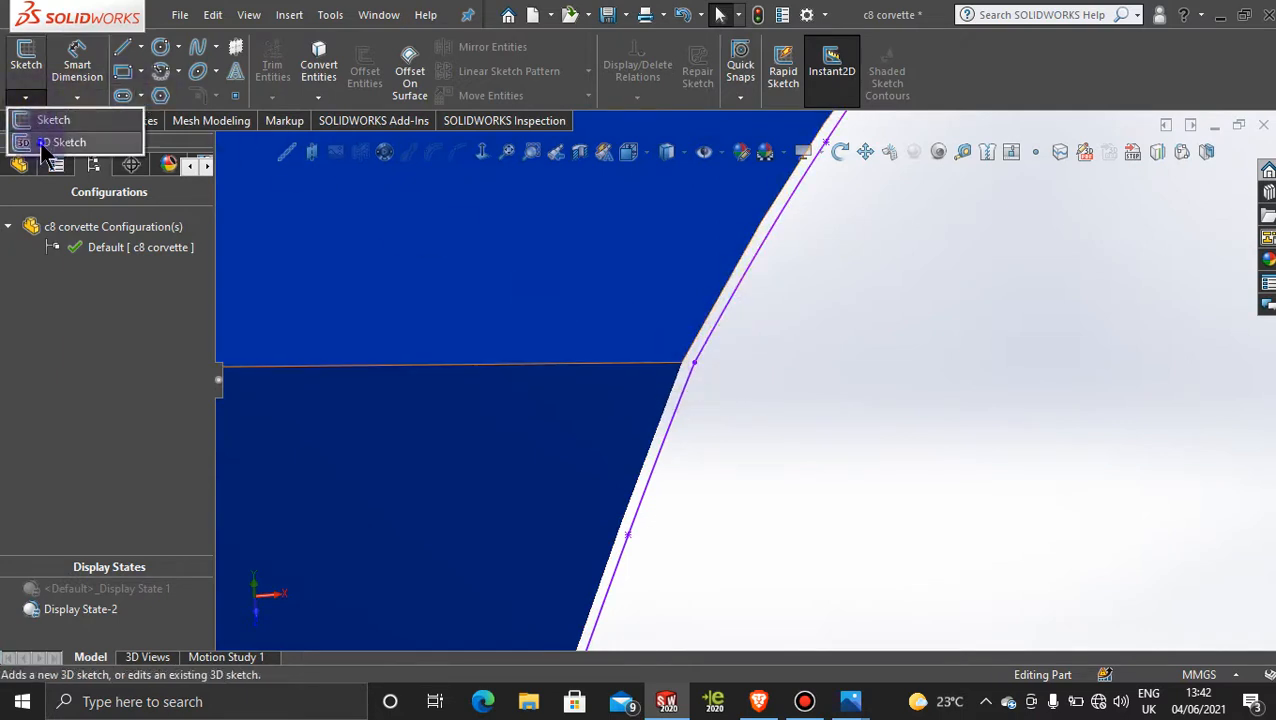
left_click(40, 140)
left_click(197, 55)
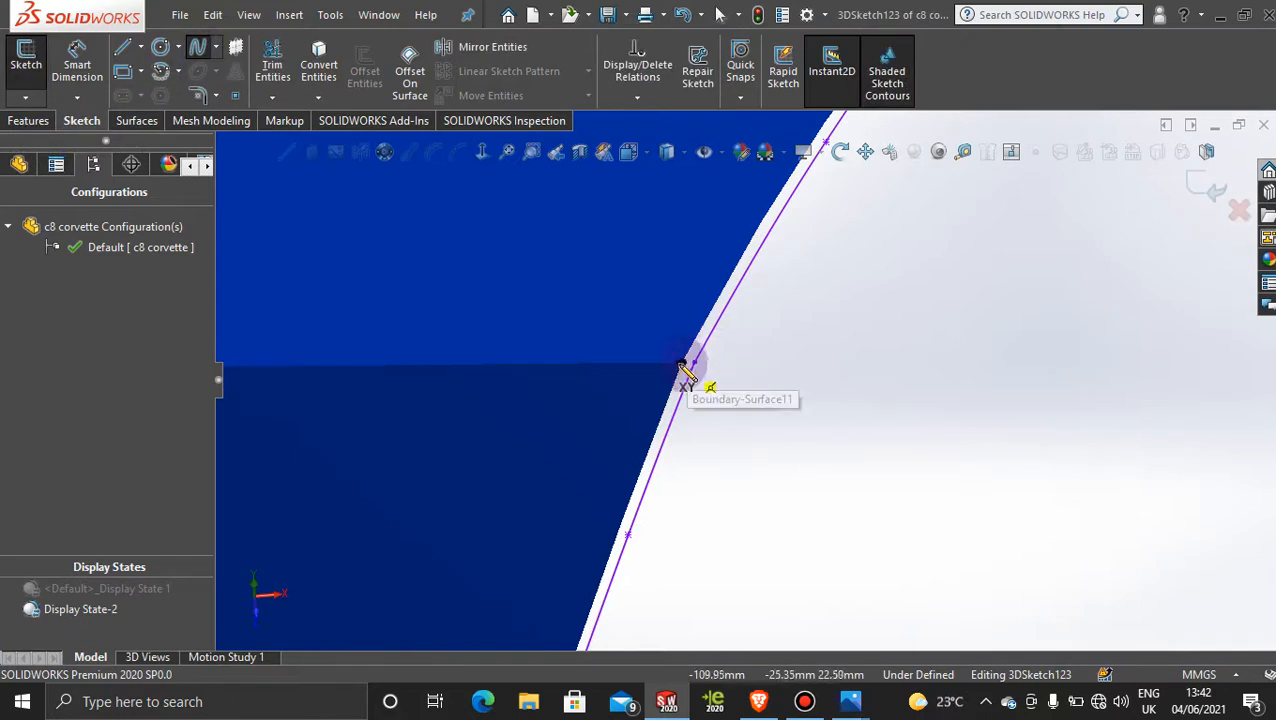
scroll(683, 364, "down", 6)
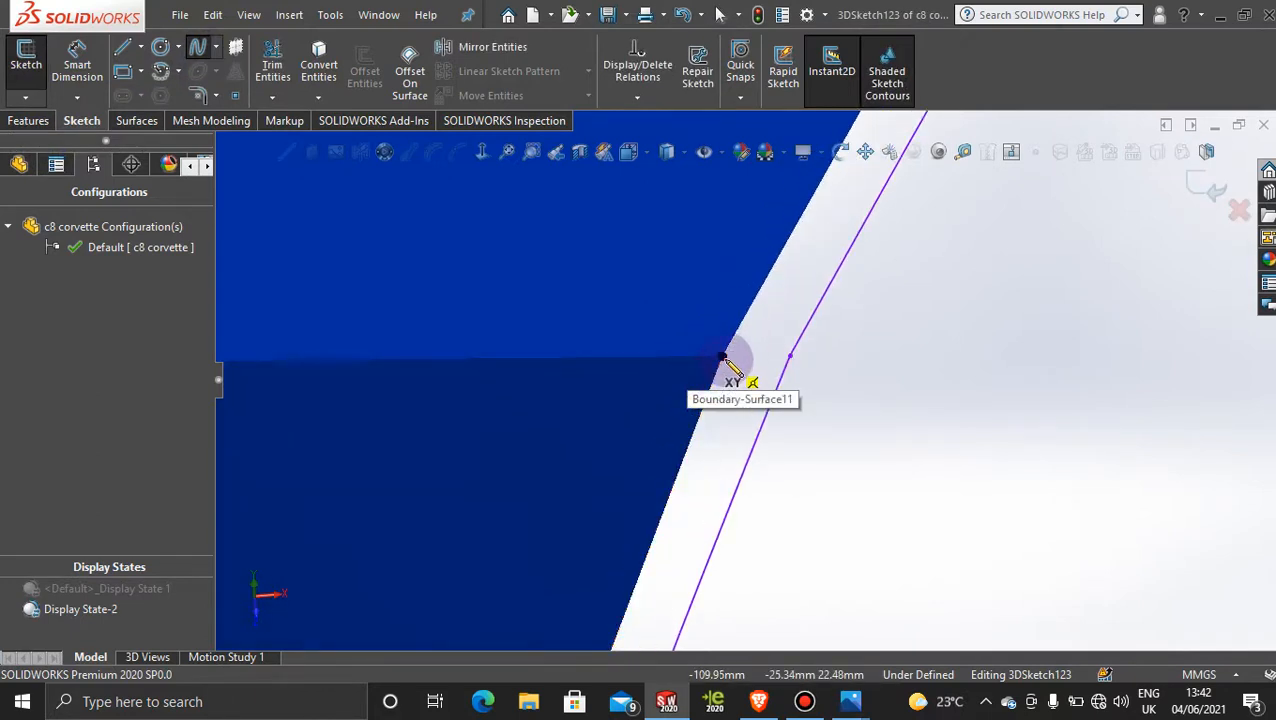
left_click(727, 358)
scroll(1064, 376, "up", 8)
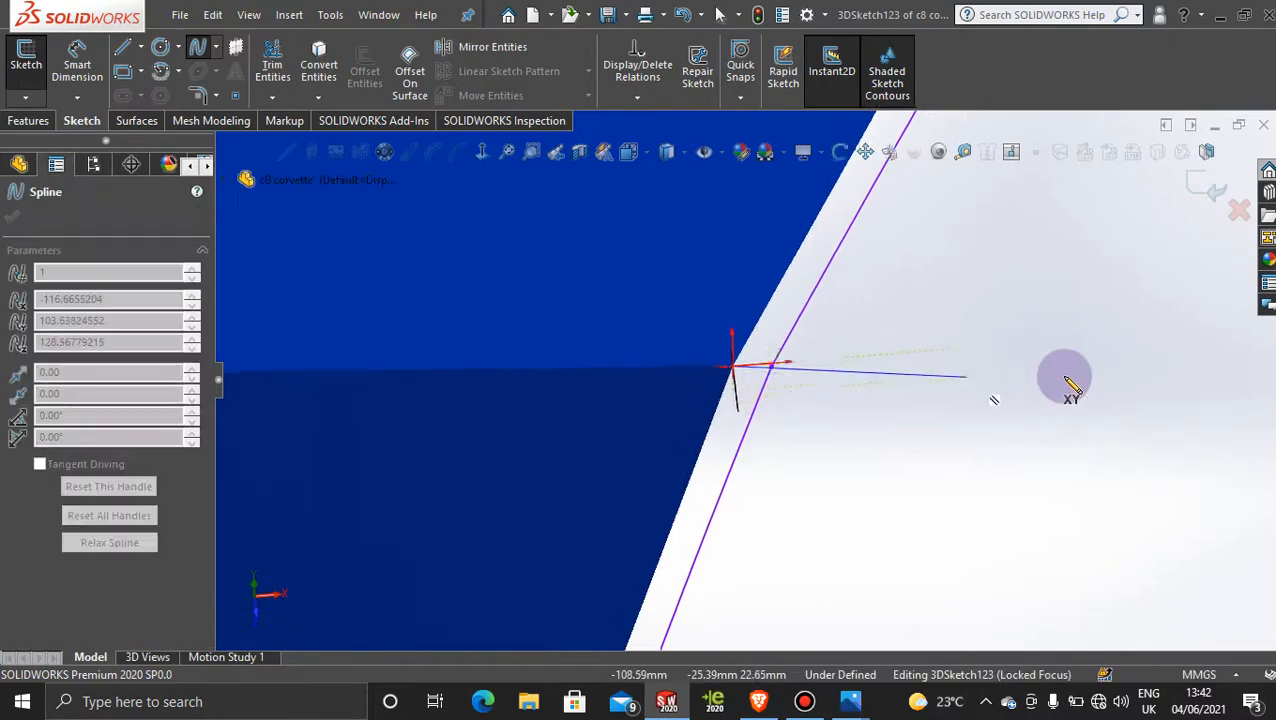
middle_click_drag(1071, 392, 1125, 362)
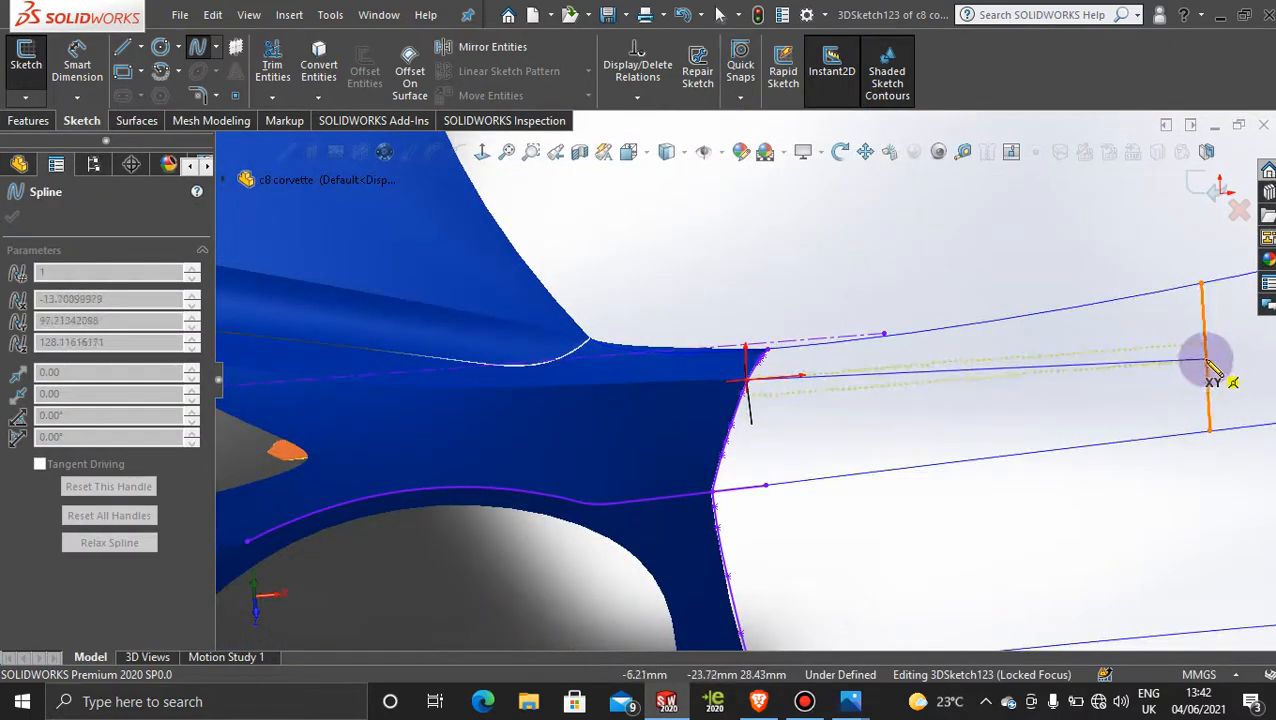
left_click(1206, 360)
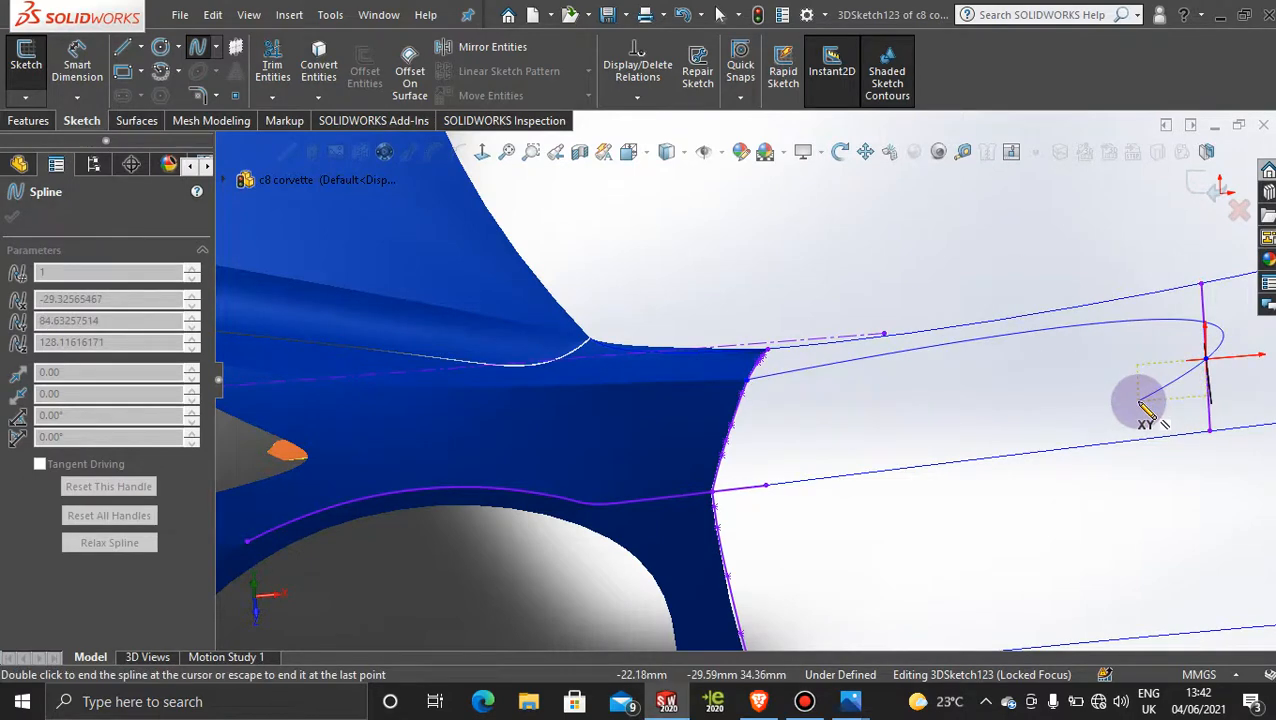
scroll(1057, 421, "up", 5)
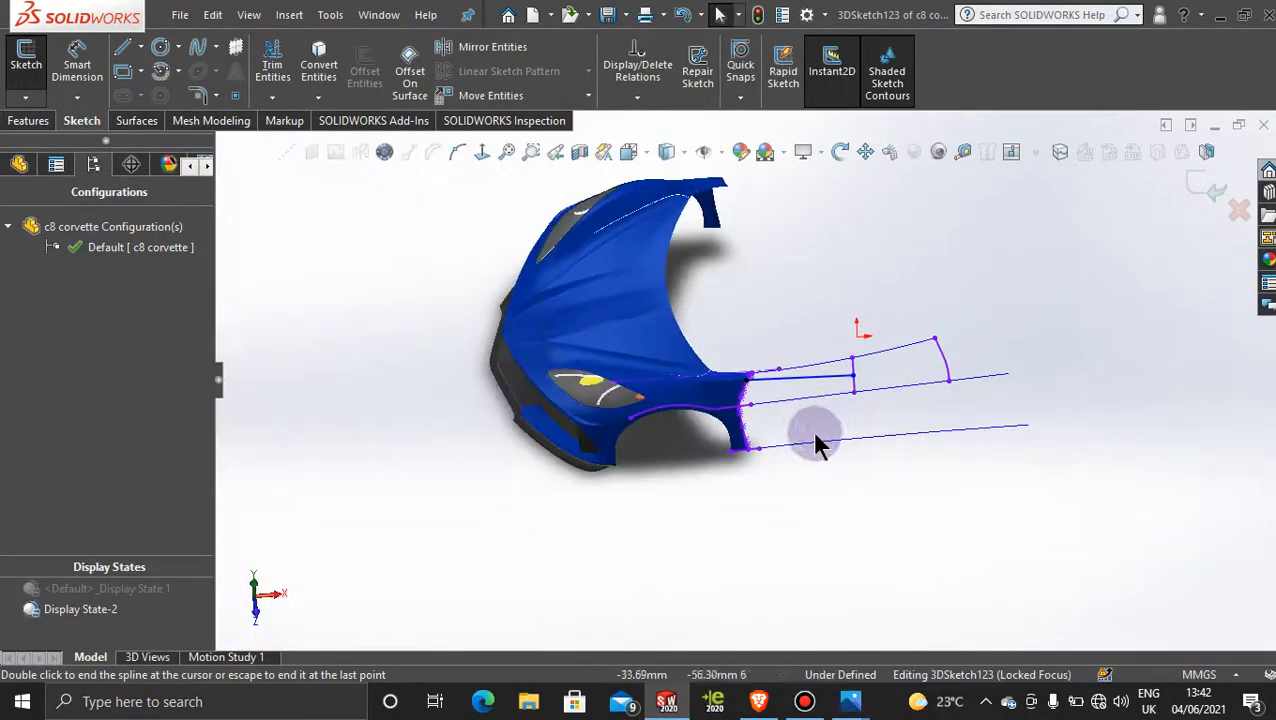
Activate Display State 1, view the model normal to the Front Plane, and compare the new crease spline with the side reference image.
left_click(143, 592)
key("space")
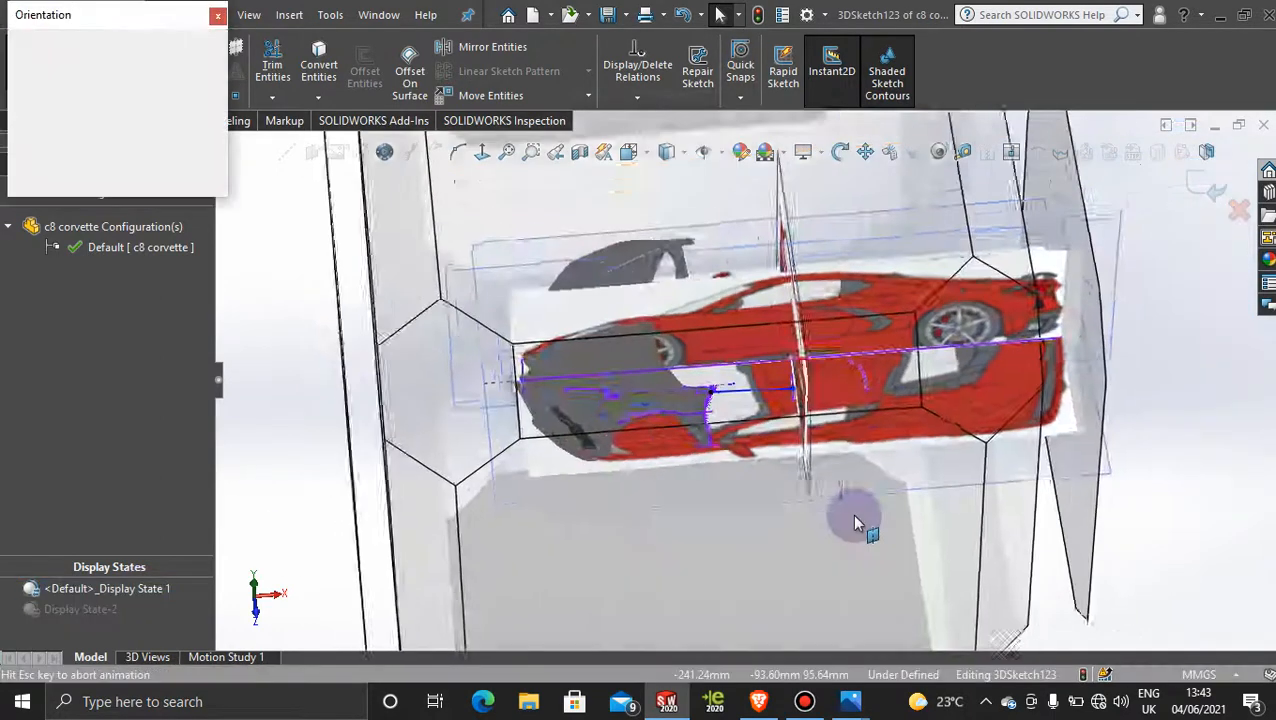
left_click(556, 528)
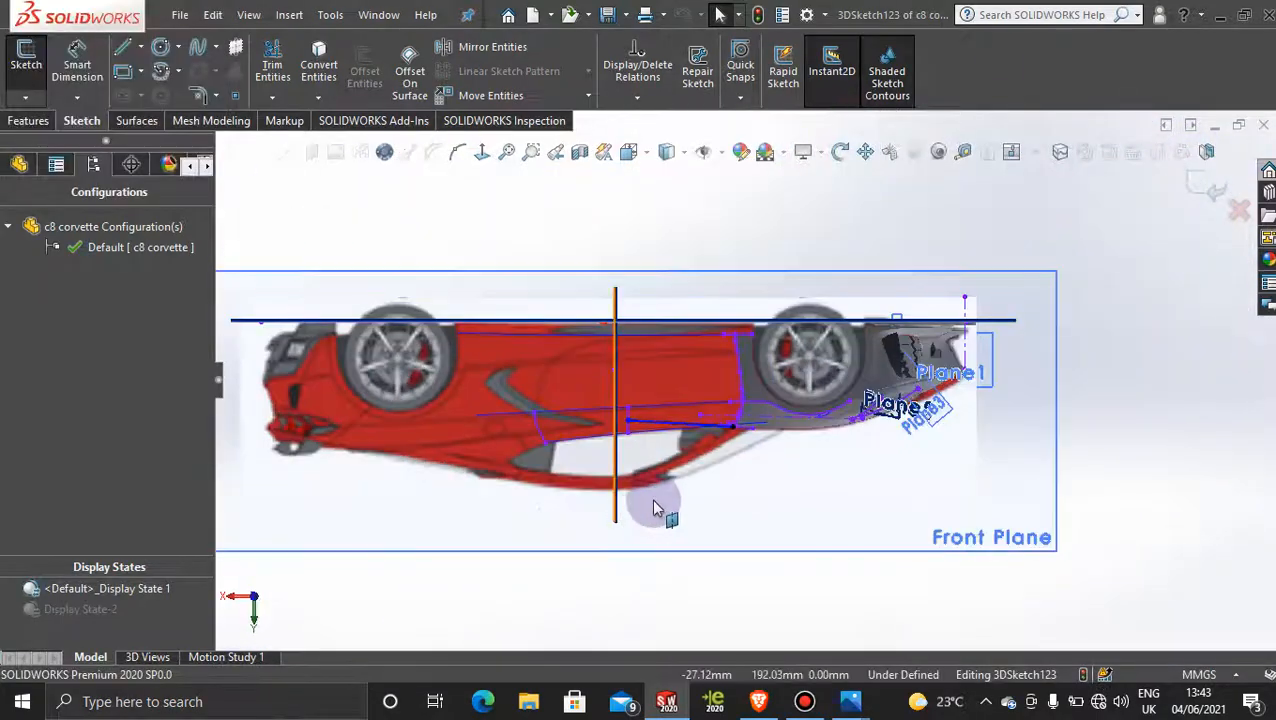
middle_click_drag(661, 512, 700, 380)
left_click(615, 278)
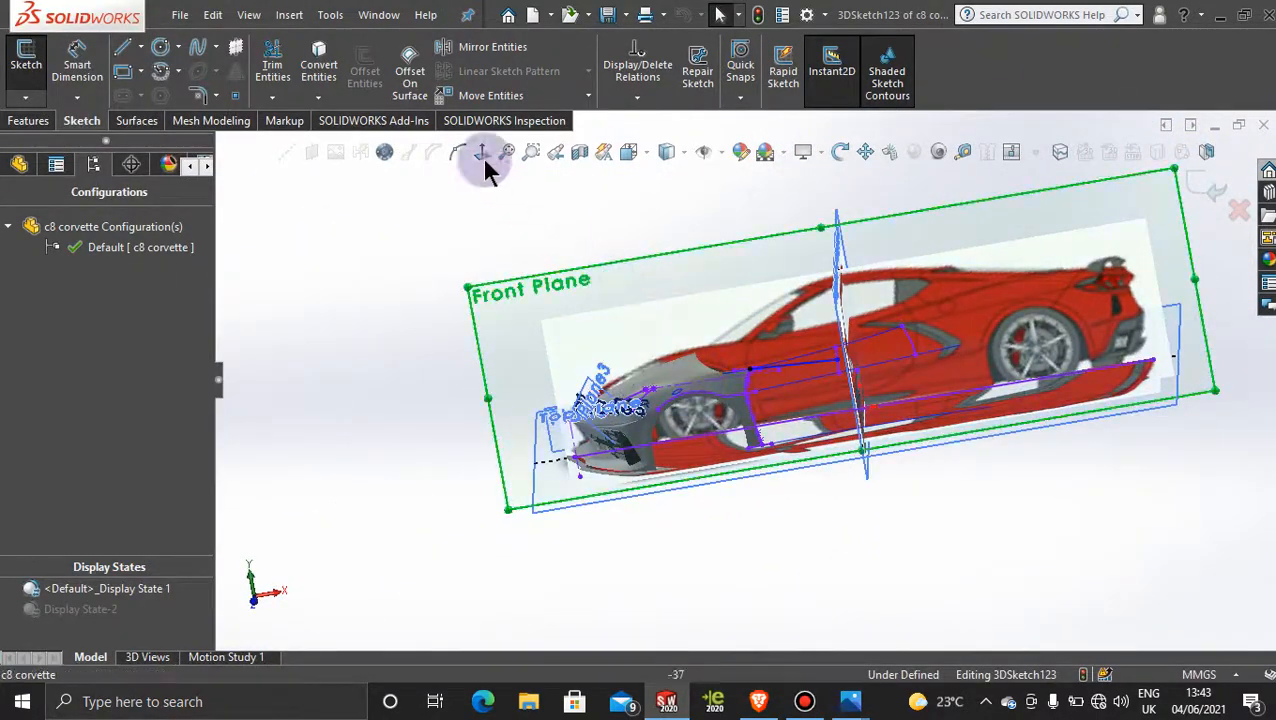
left_click(482, 153)
scroll(764, 303, "down", 5)
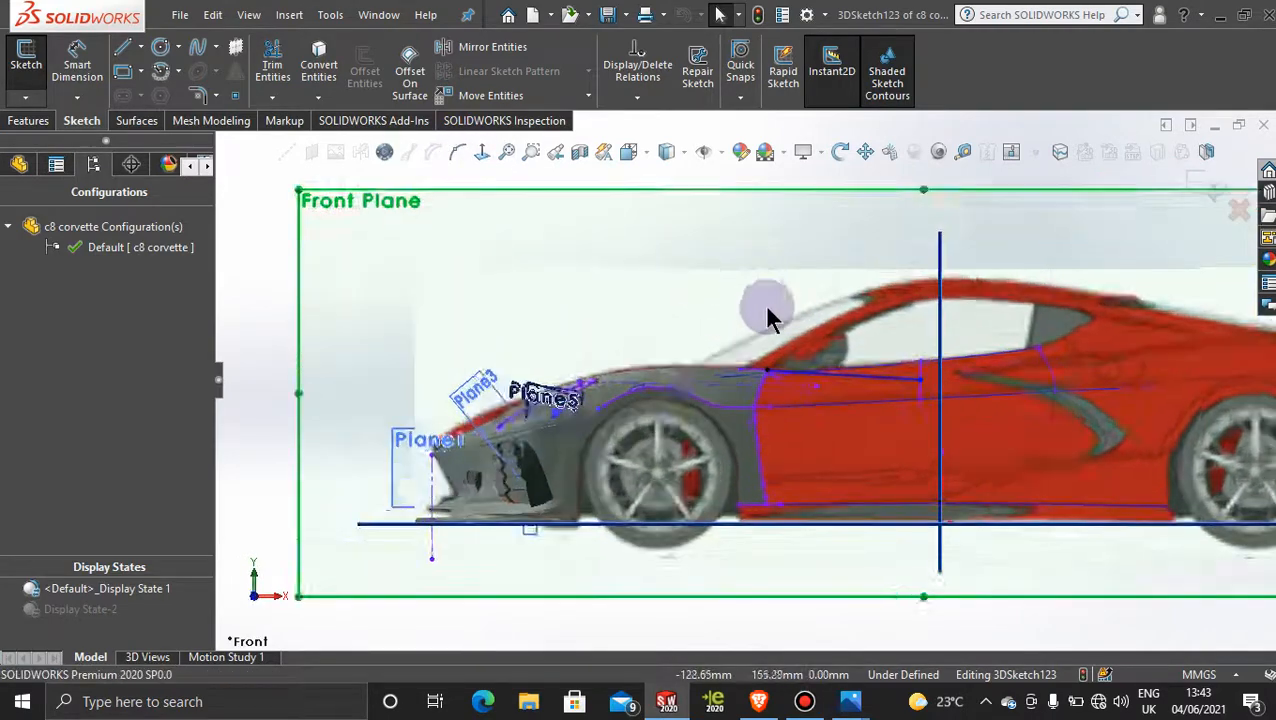
scroll(1005, 490, "up", 5)
scroll(911, 427, "down", 6)
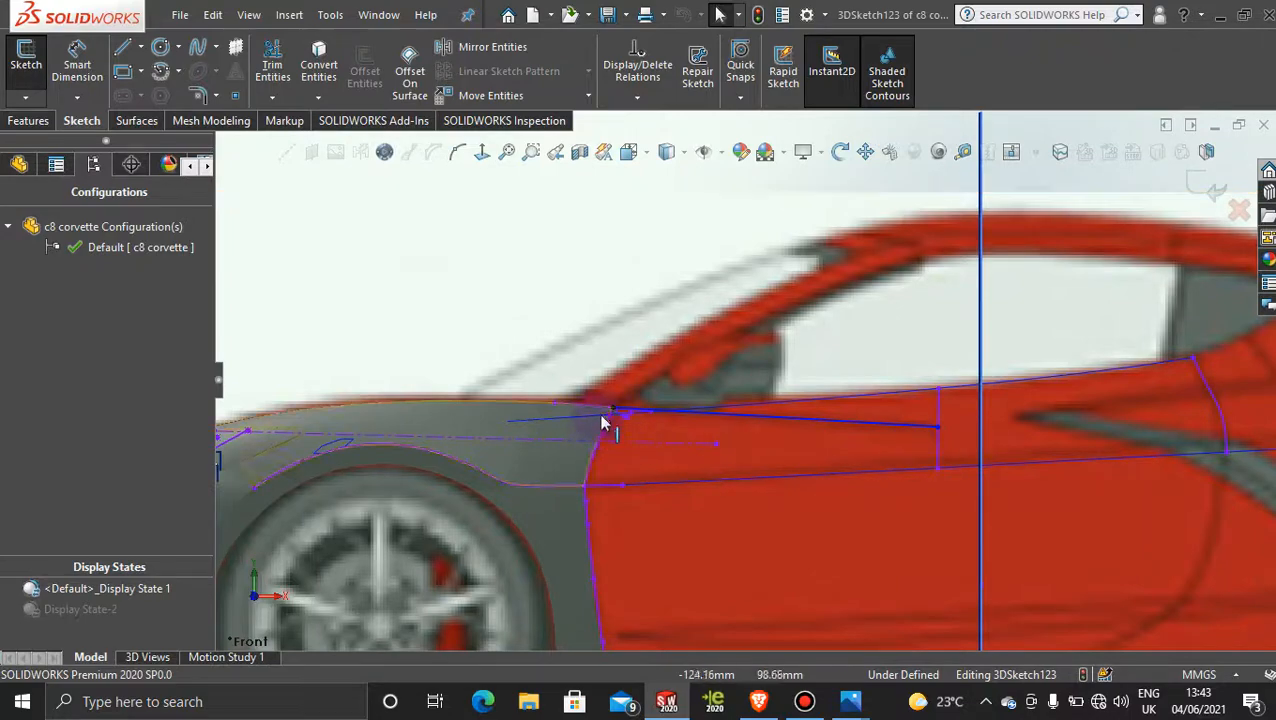
mouse_move(728, 455)
middle_mouse_down()
mouse_move(735, 444)
mouse_move(749, 490)
mouse_move(407, 498)
middle_mouse_up()
Activate Display State-2 and make the new spline tangent to the fender's crease edge.
left_click(93, 613)
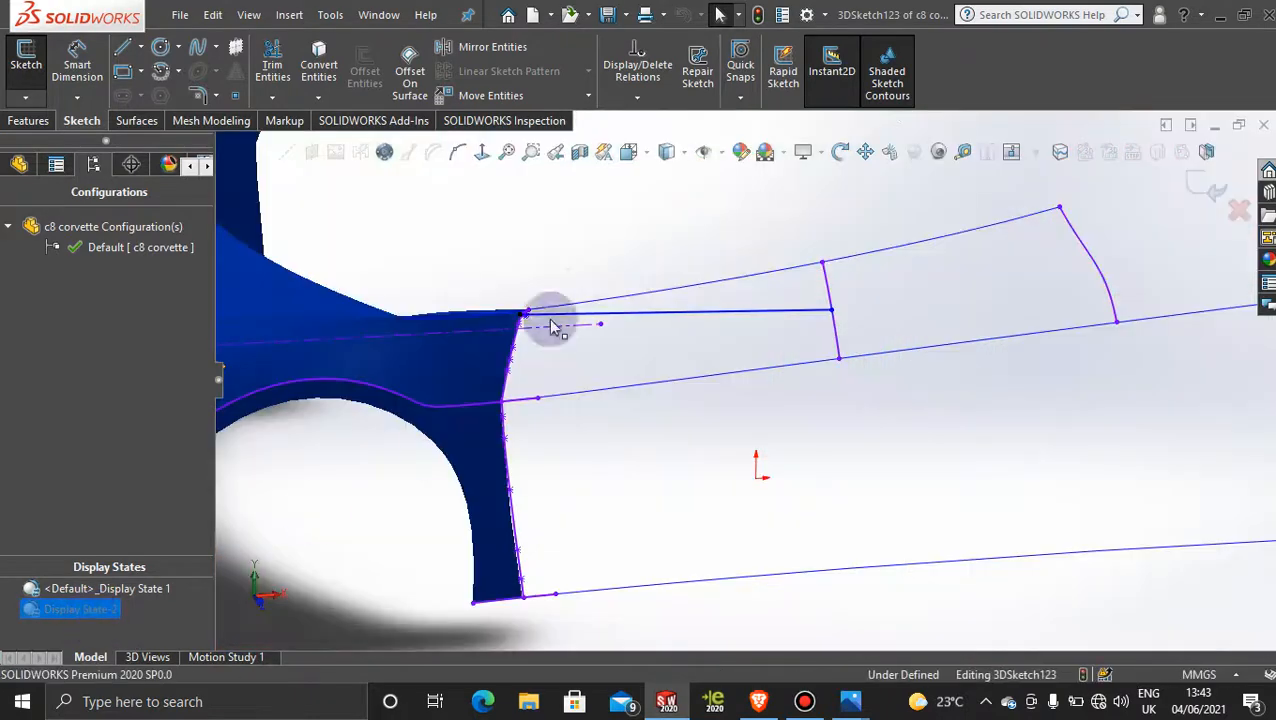
mouse_move(584, 302)
middle_mouse_down()
mouse_move(594, 327)
mouse_move(521, 325)
mouse_move(464, 251)
mouse_move(620, 347)
mouse_move(588, 305)
middle_mouse_up()
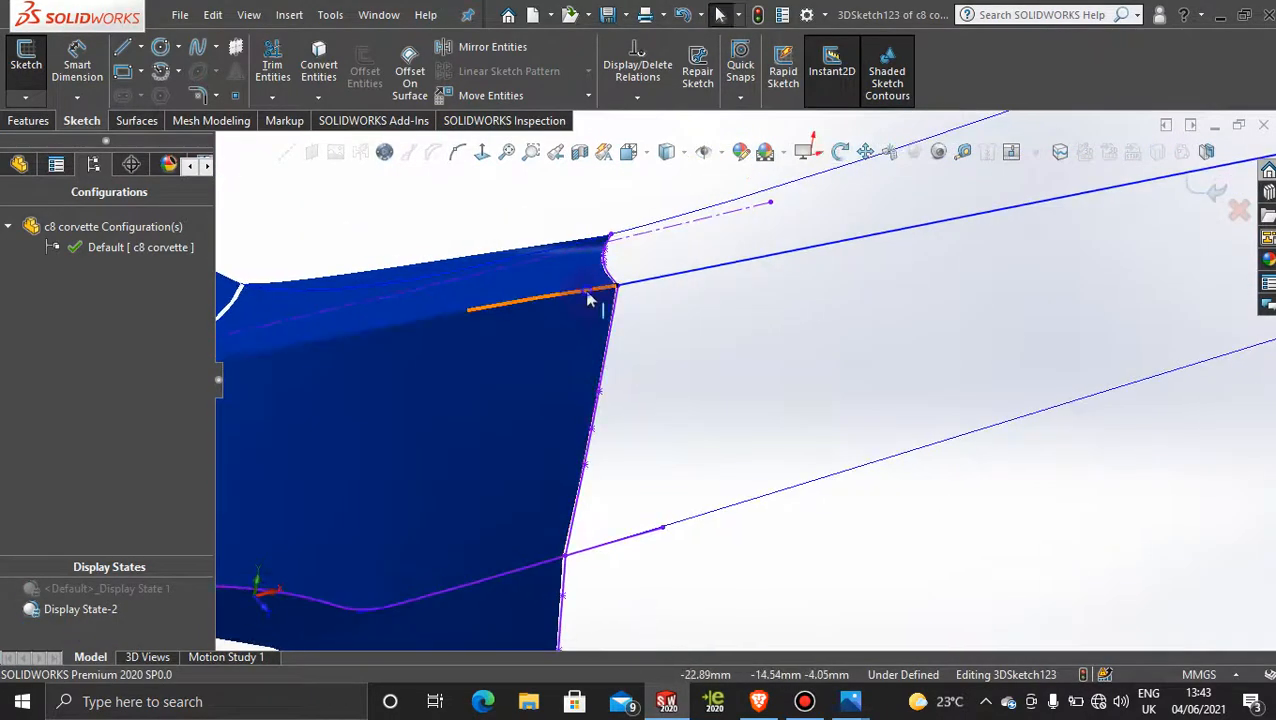
left_click(681, 274, "ctrl")
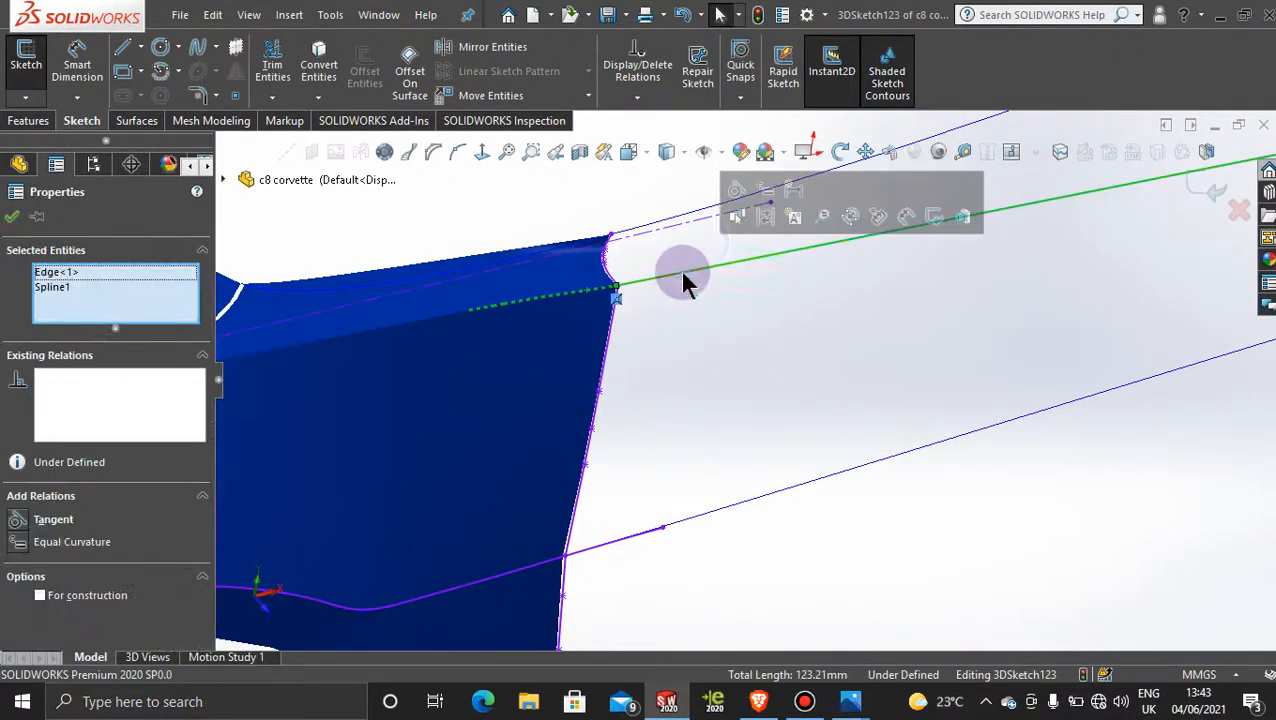
left_click(734, 190)
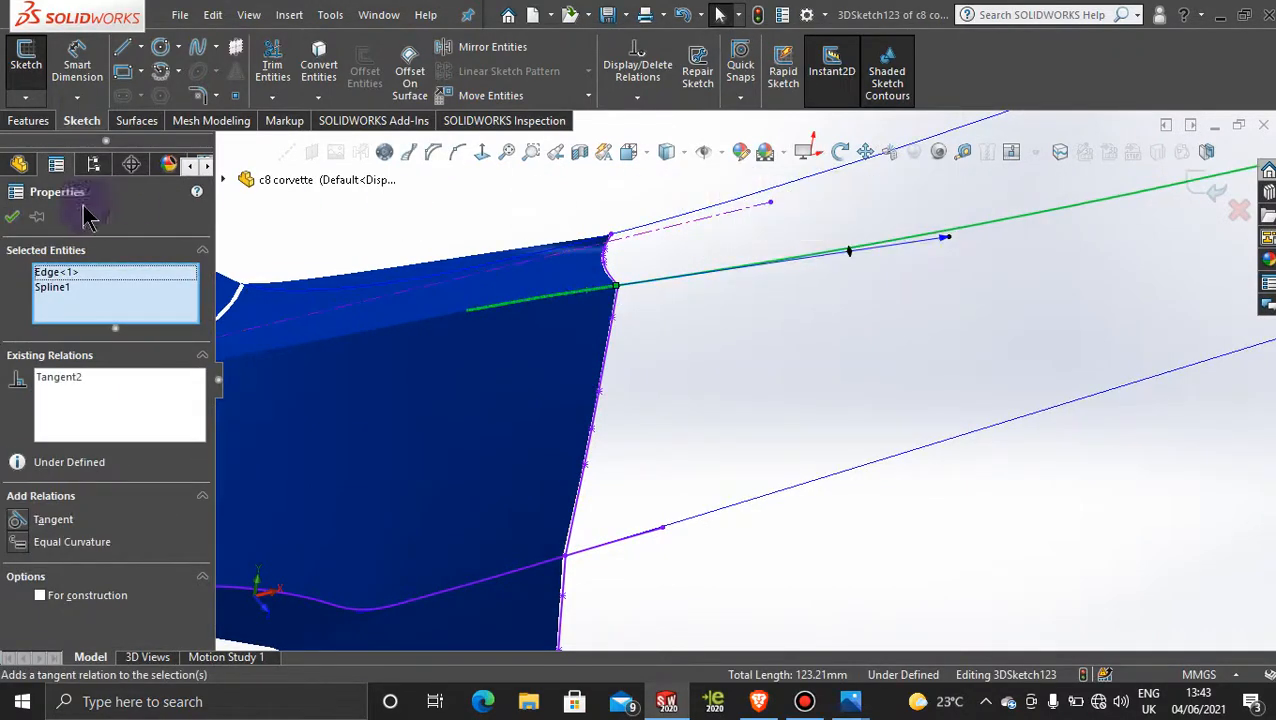
left_click(13, 220)
Bend the crease spline with the tangent handle at its mid-door end to follow the neighbouring side curves, and close the 3D sketch.
middle_click_drag(740, 345, 806, 350)
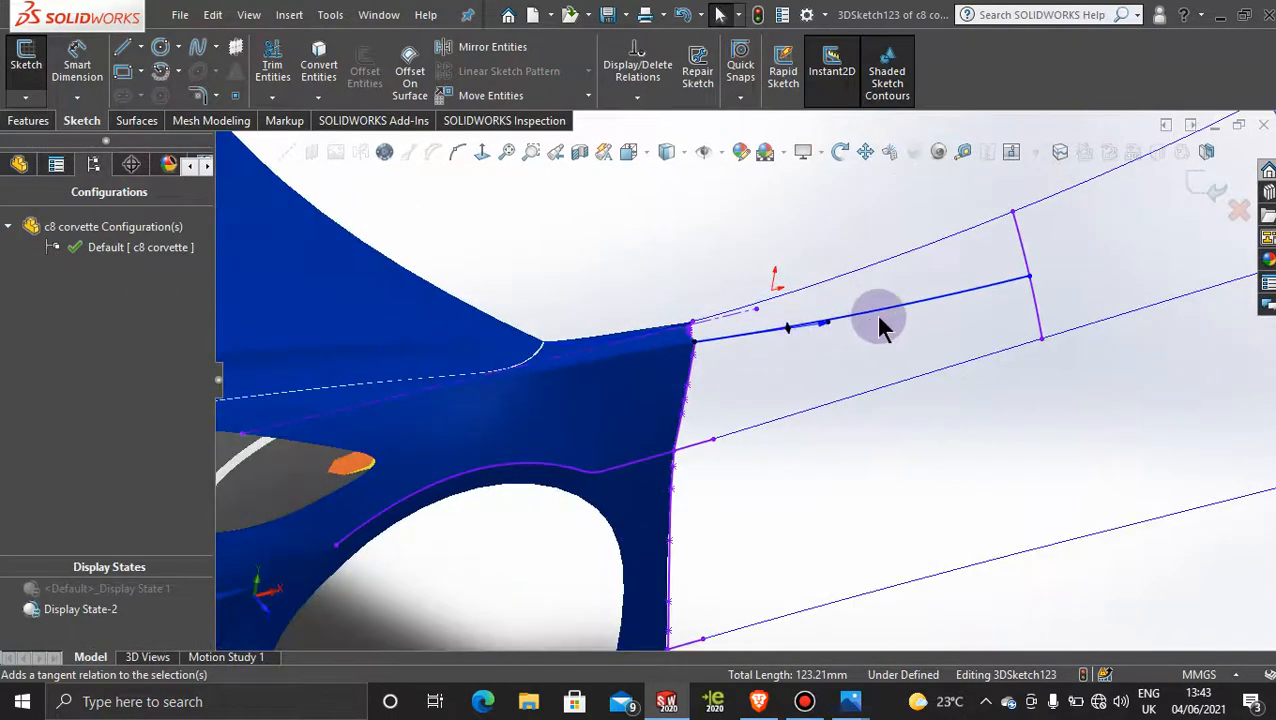
mouse_move(880, 322)
middle_mouse_down()
mouse_move(810, 303)
mouse_move(701, 370)
mouse_move(708, 270)
mouse_move(638, 498)
mouse_move(618, 421)
mouse_move(595, 404)
mouse_move(609, 359)
mouse_move(655, 379)
mouse_move(663, 459)
middle_mouse_up()
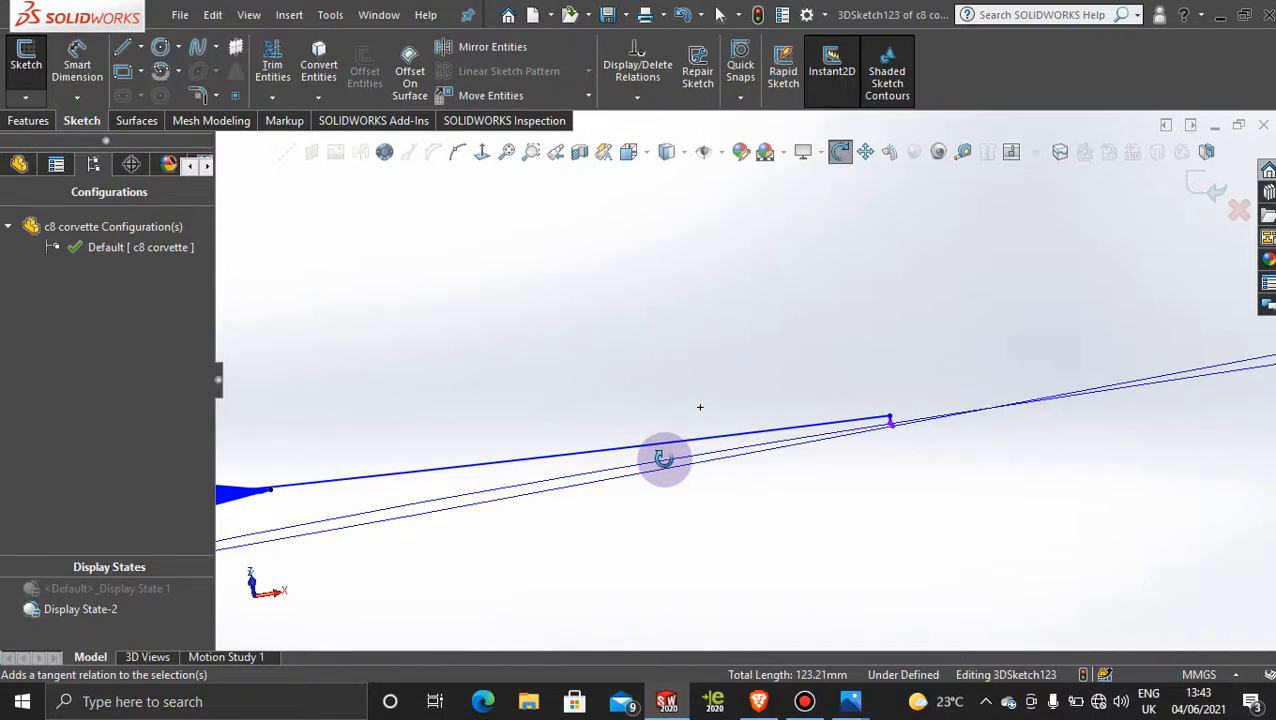
middle_click_drag(663, 459, 666, 456)
left_click(670, 448)
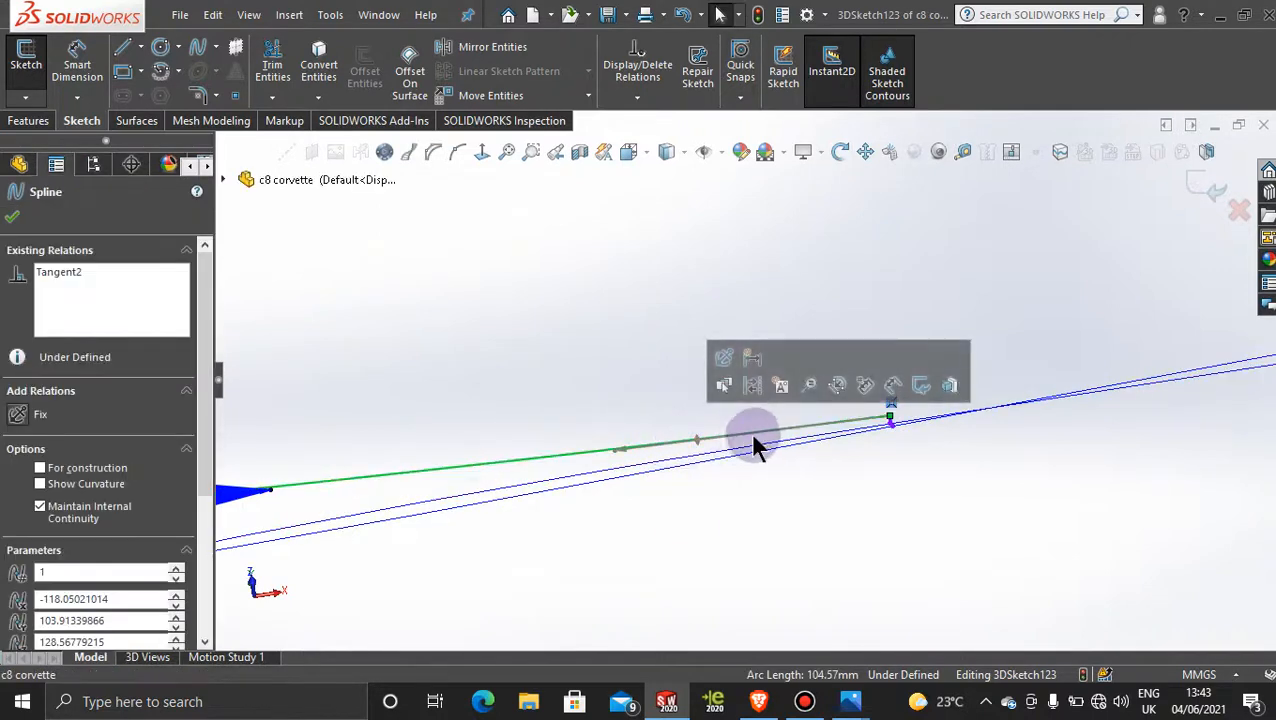
left_click(618, 453)
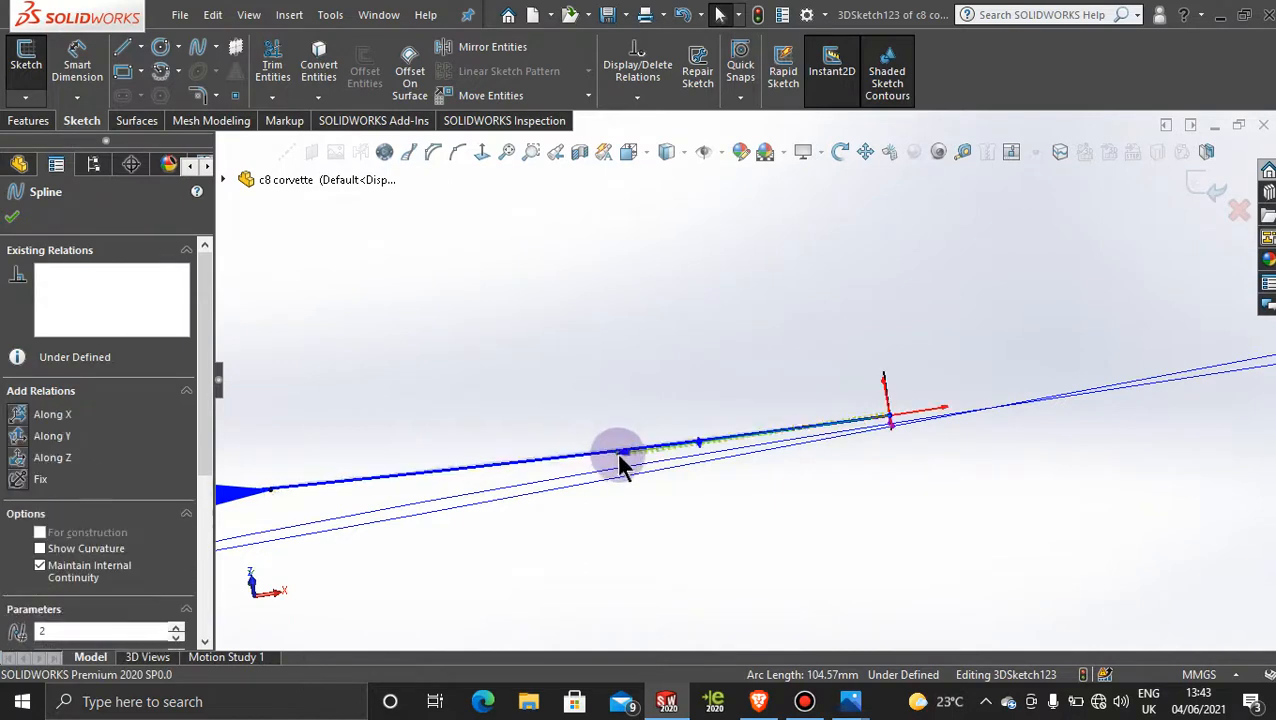
left_click_drag(619, 455, 623, 465)
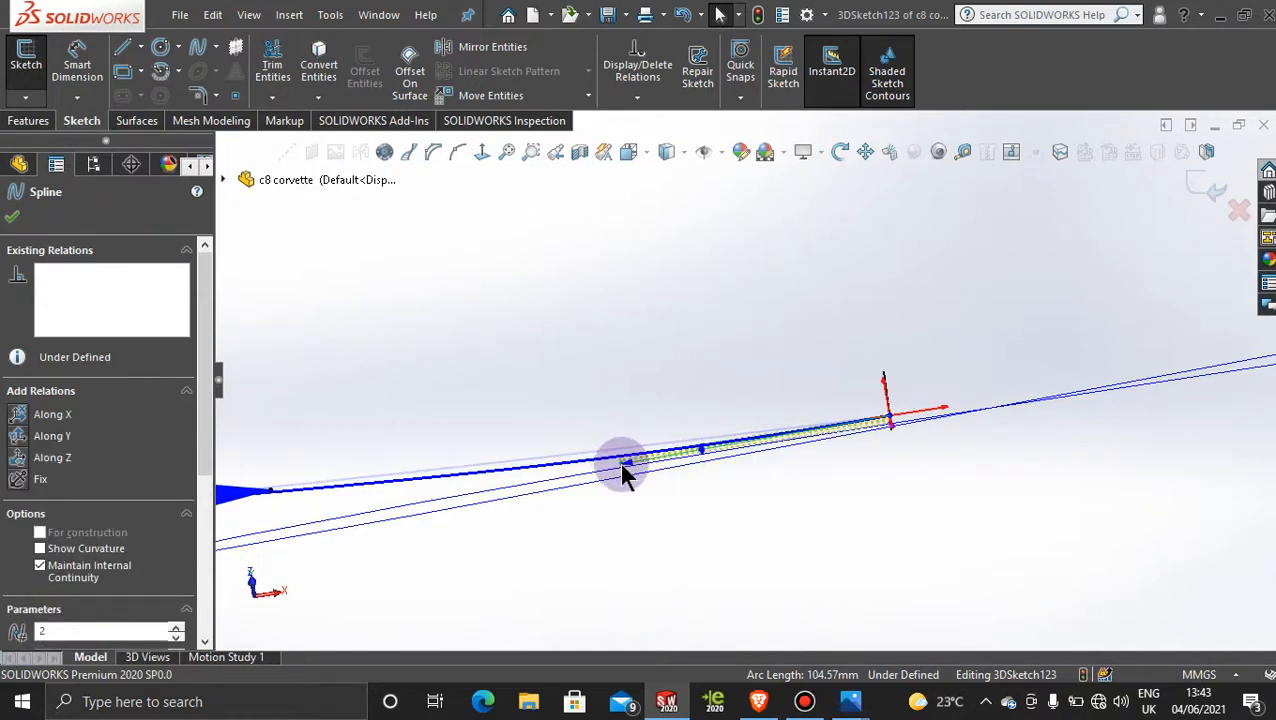
left_click_drag(621, 466, 621, 465)
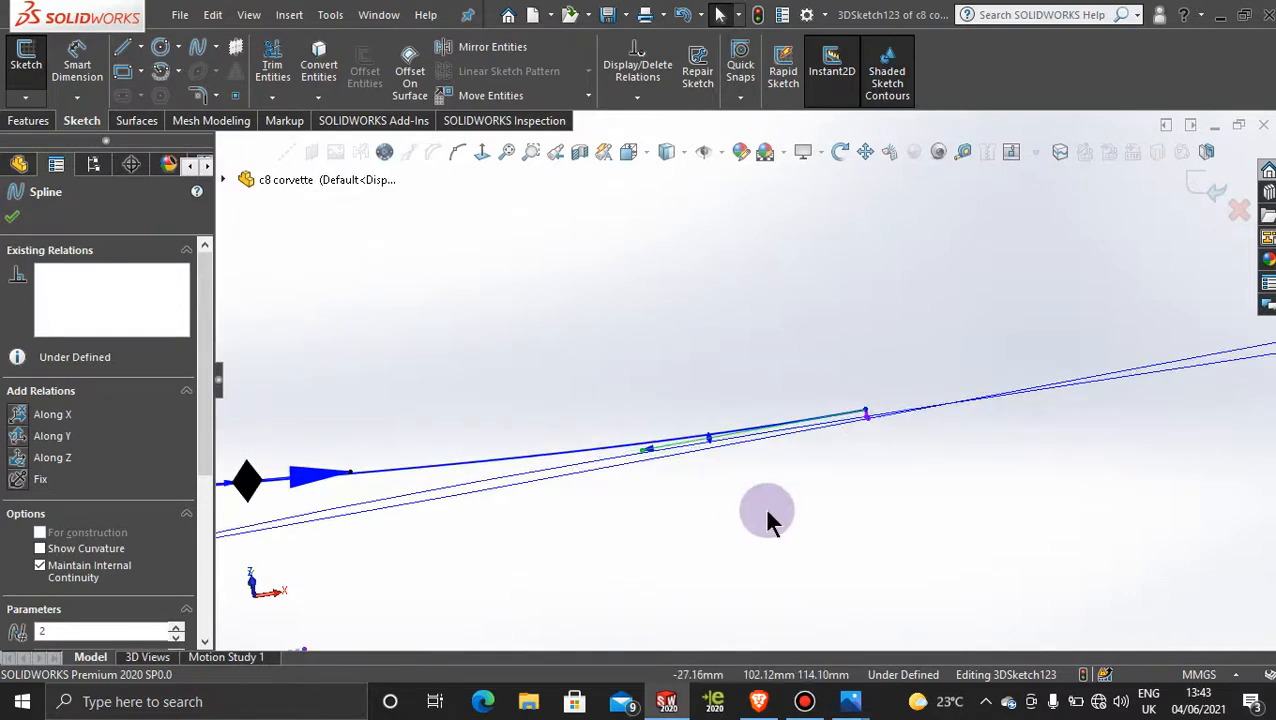
middle_click_drag(764, 506, 755, 329)
scroll(769, 342, "down", 5)
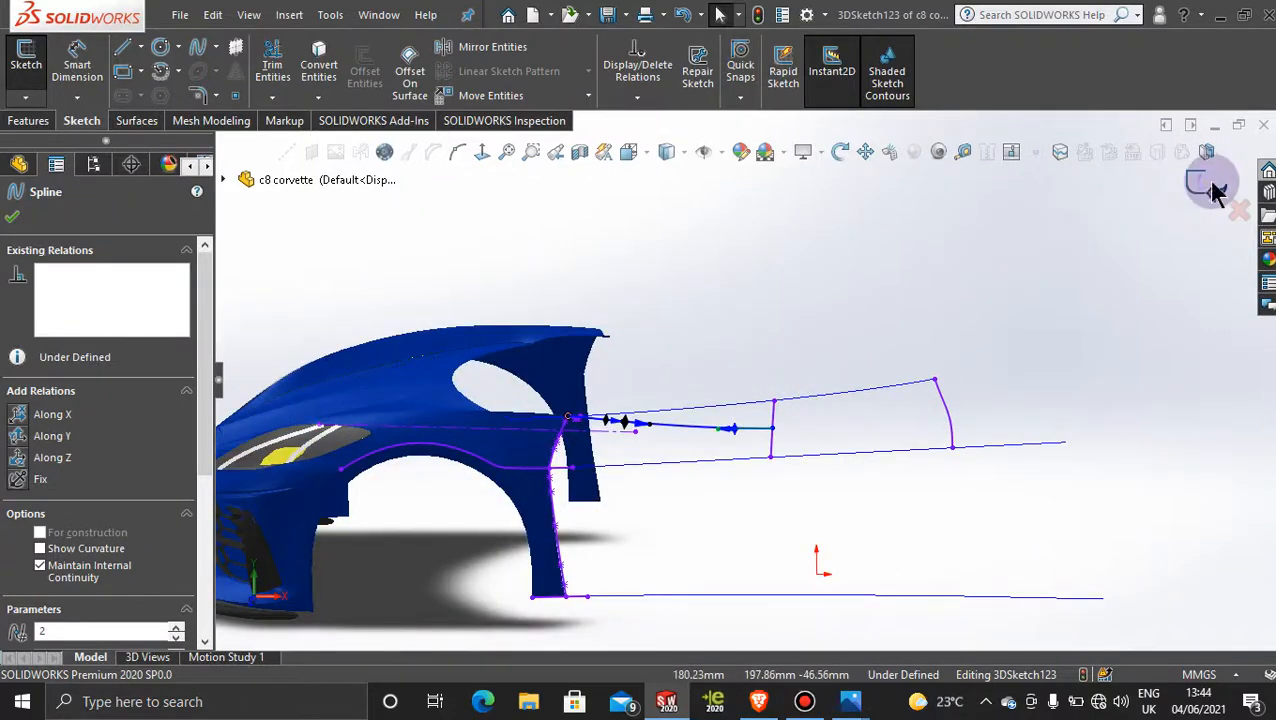
left_click(1212, 186)
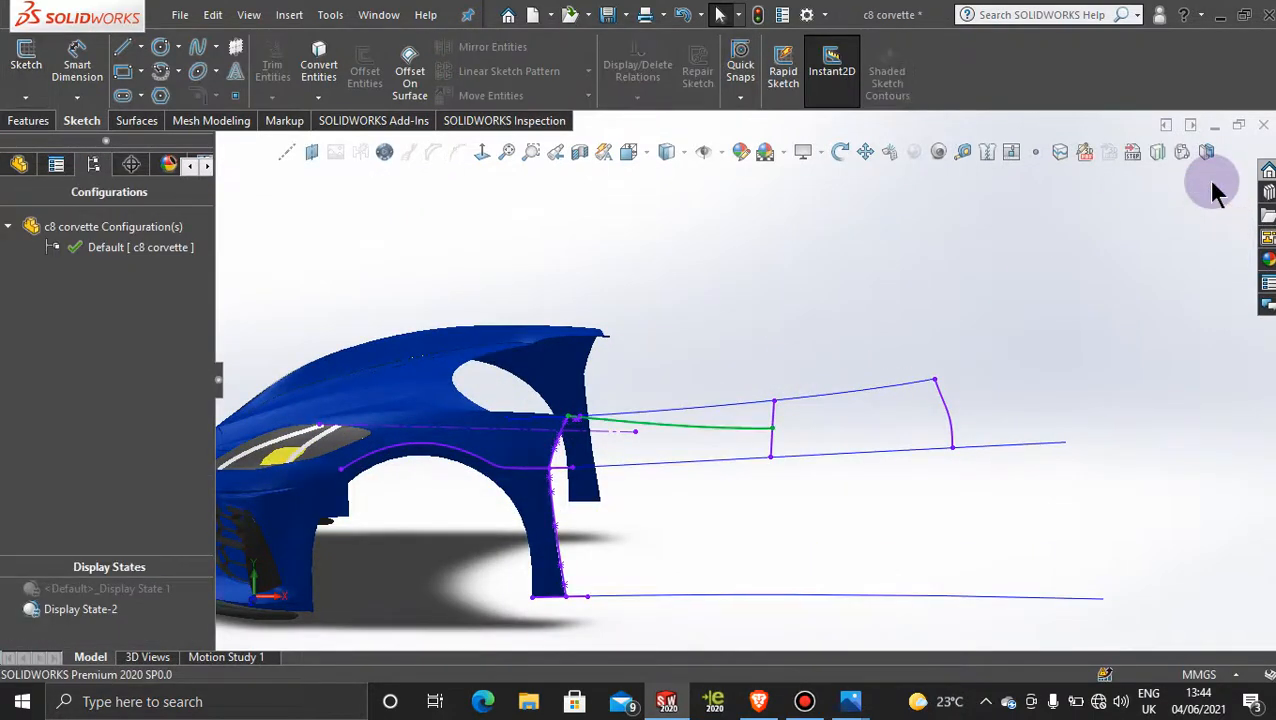
left_click(987, 243)
Start a 3D sketch and draw a two-point spline from the rear shut line's lower end down to the lower side curve.
mouse_move(784, 410)
middle_mouse_down()
mouse_move(768, 440)
mouse_move(778, 465)
mouse_move(735, 461)
mouse_move(763, 507)
mouse_move(718, 496)
mouse_move(755, 490)
mouse_move(763, 527)
mouse_move(689, 473)
mouse_move(771, 478)
middle_mouse_up()
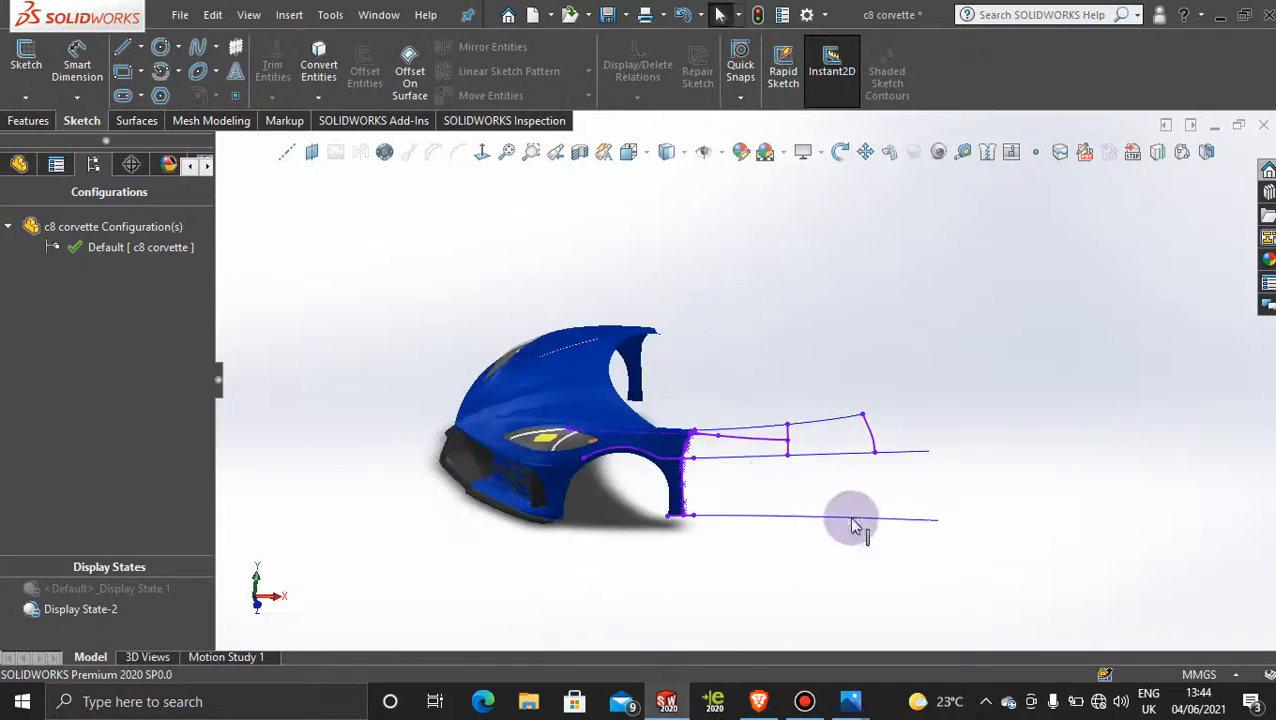
scroll(853, 435, "down", 2)
scroll(790, 510, "down", 2)
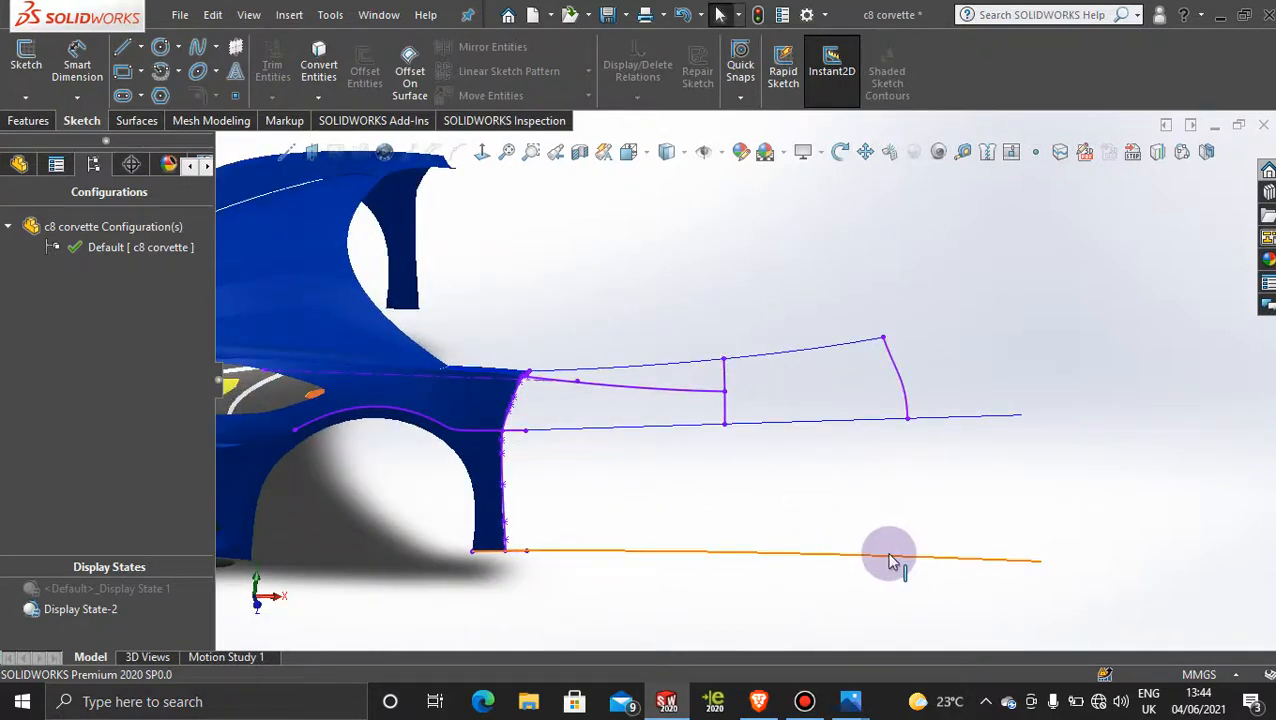
left_click(139, 124)
left_click(84, 121)
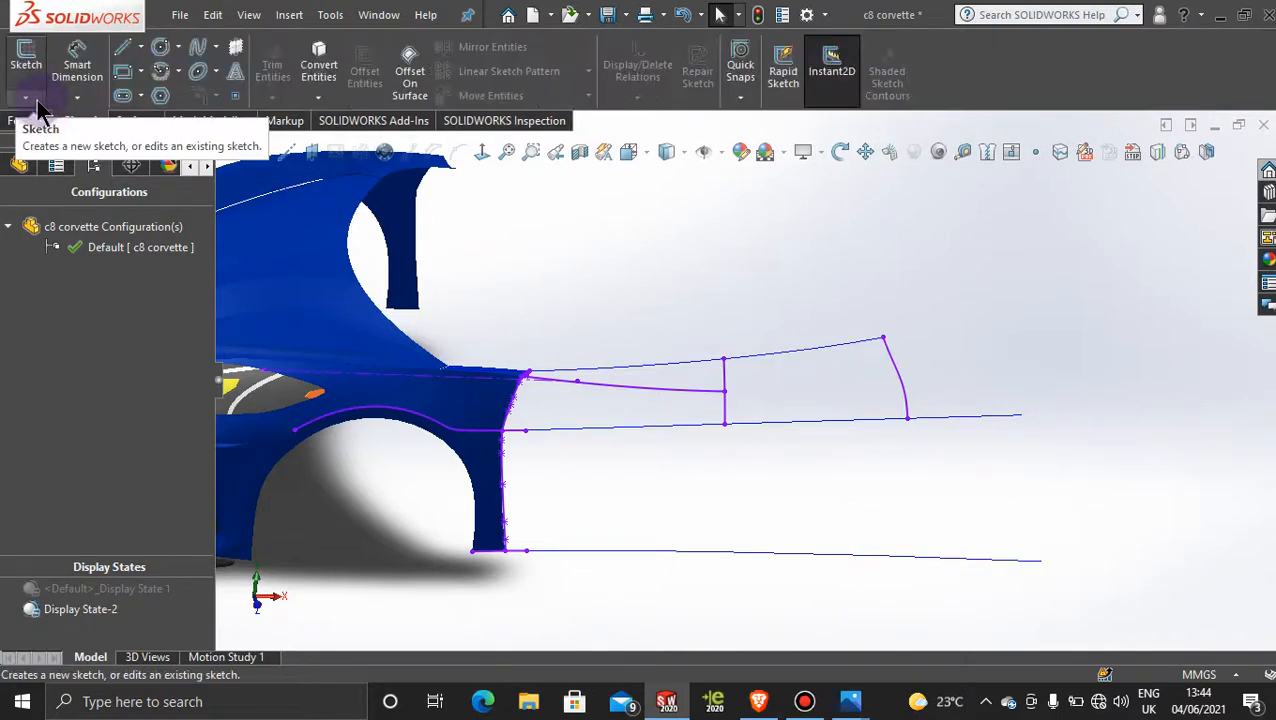
left_click(25, 97)
left_click(42, 139)
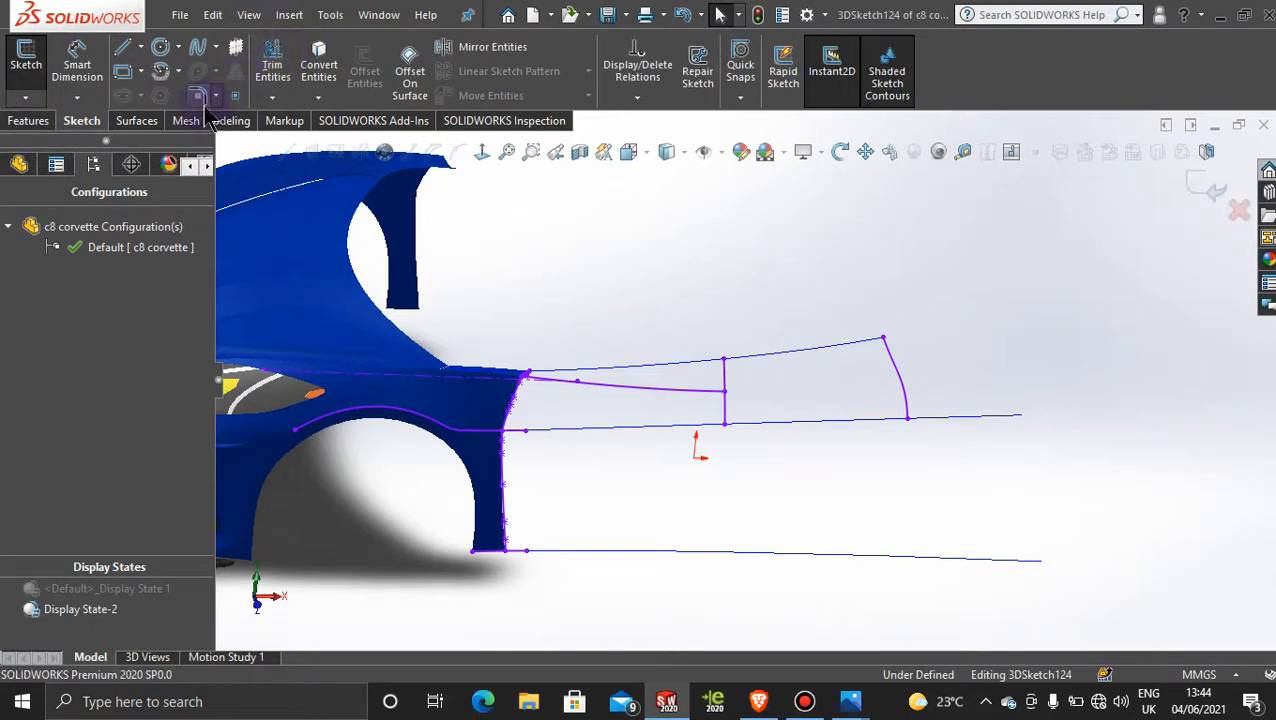
left_click(197, 47)
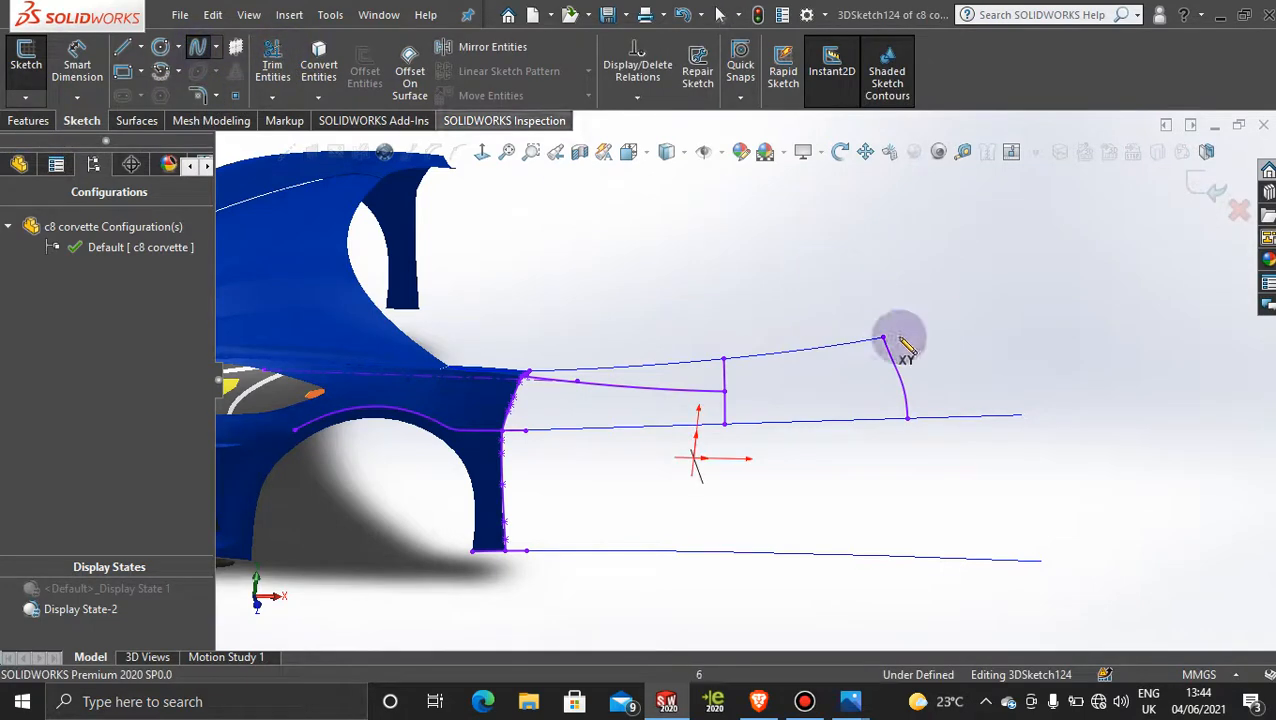
left_click(908, 419)
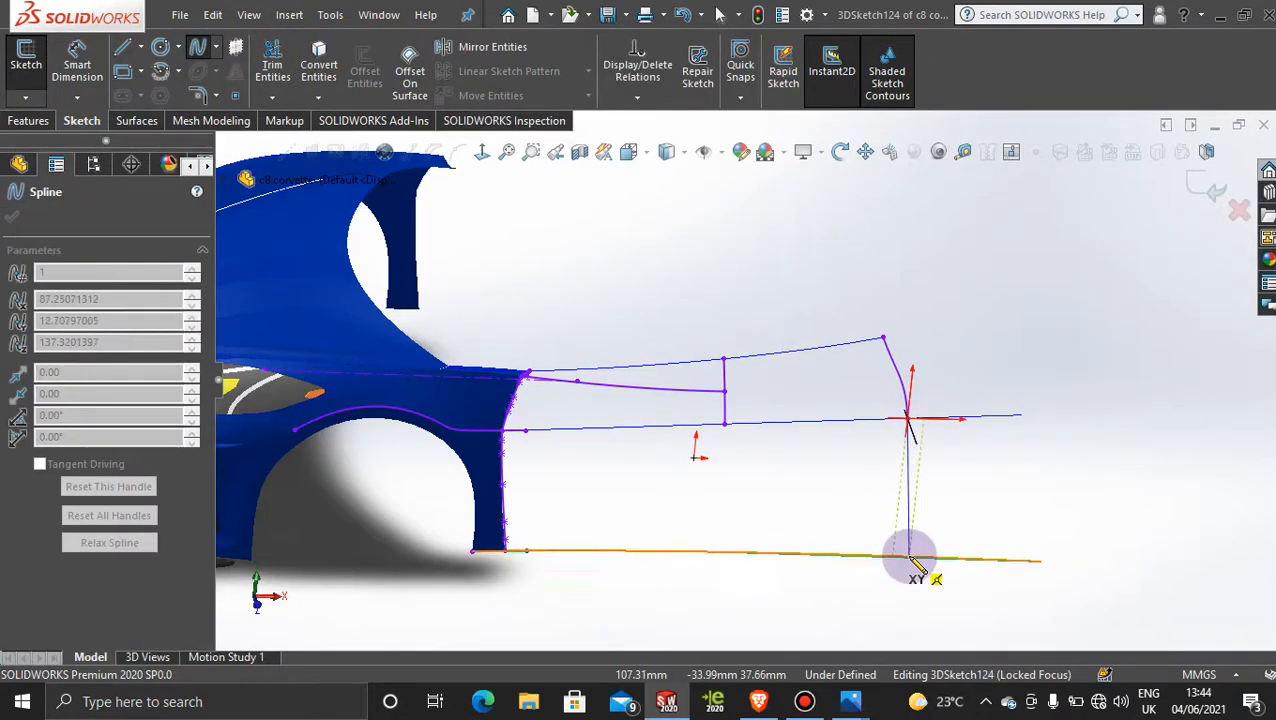
double_click(908, 557)
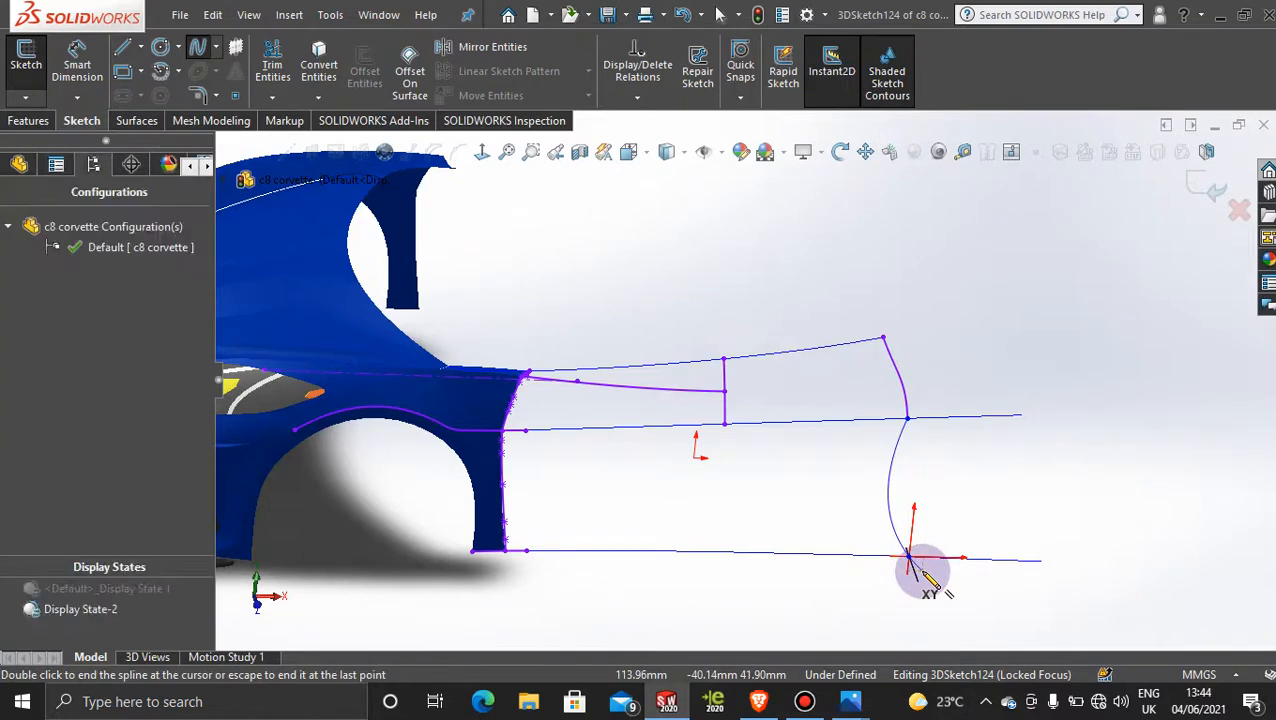
scroll(808, 425, "up", 3)
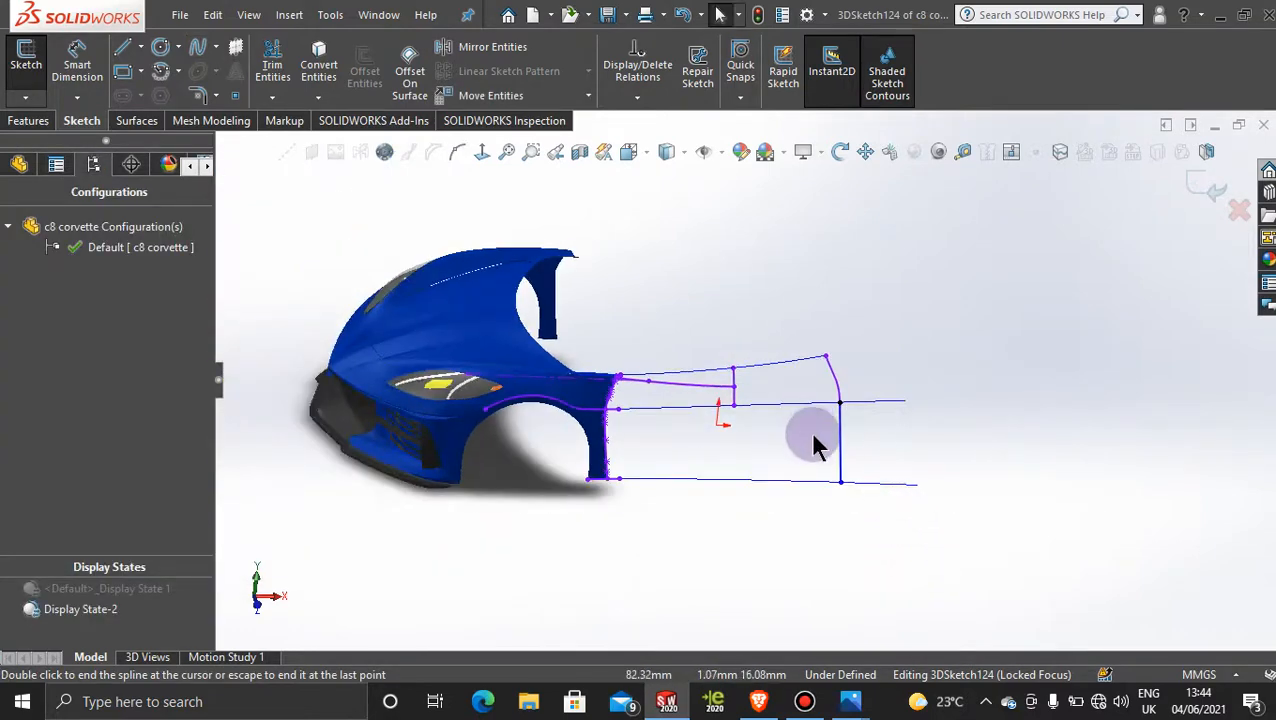
In Display State 1, normal to the Front Plane, move the spline's lower end forward along the lower side curve and bow it to the door outline.
scroll(812, 444, "down", 3)
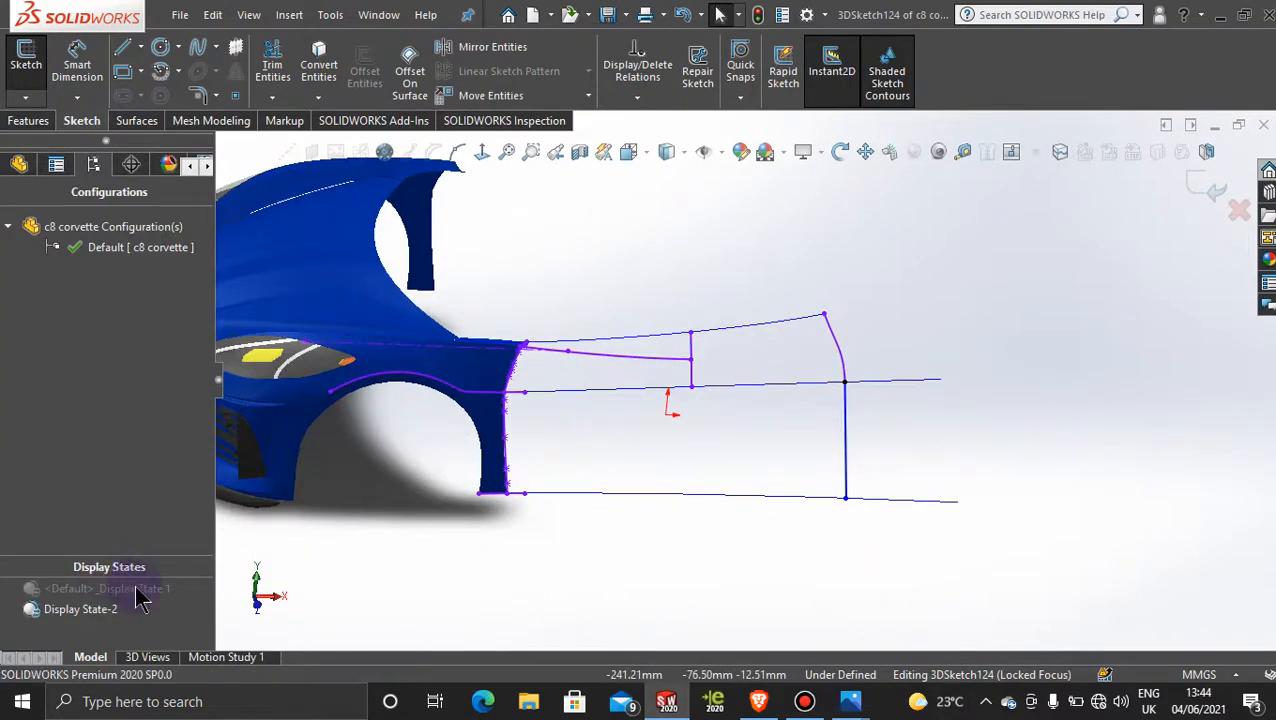
left_click(140, 589)
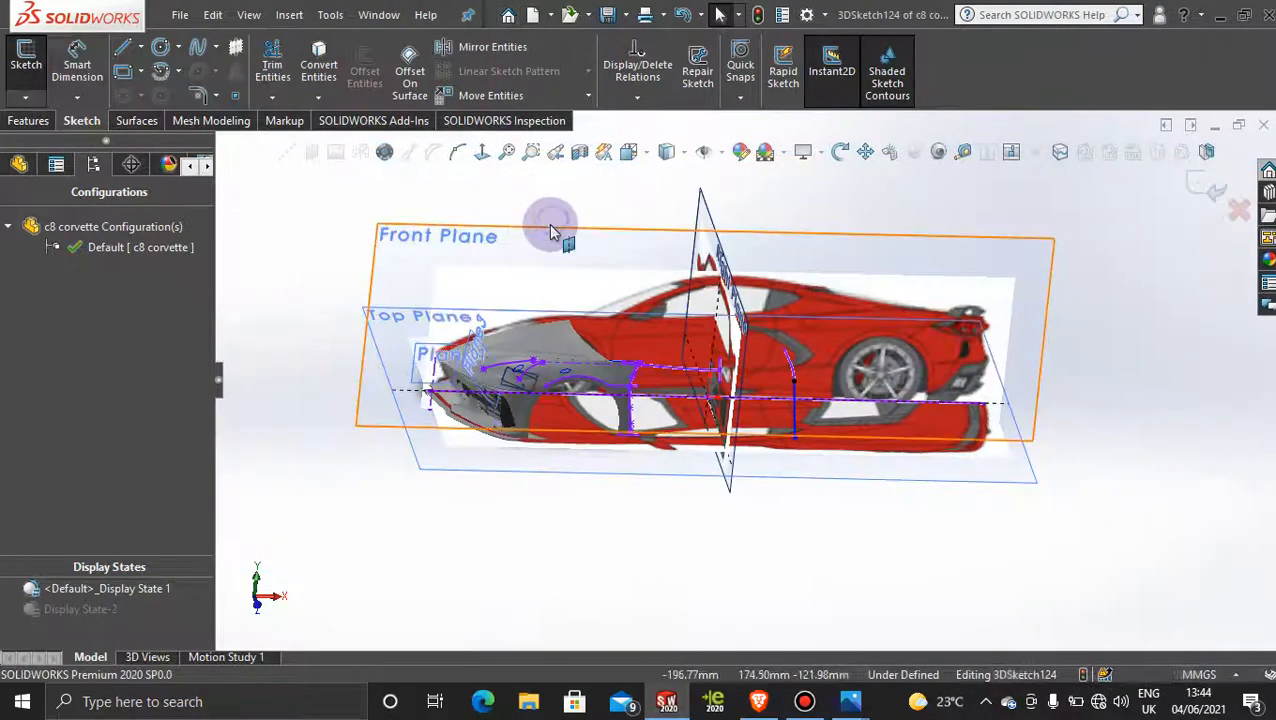
left_click(548, 224)
left_click(484, 150)
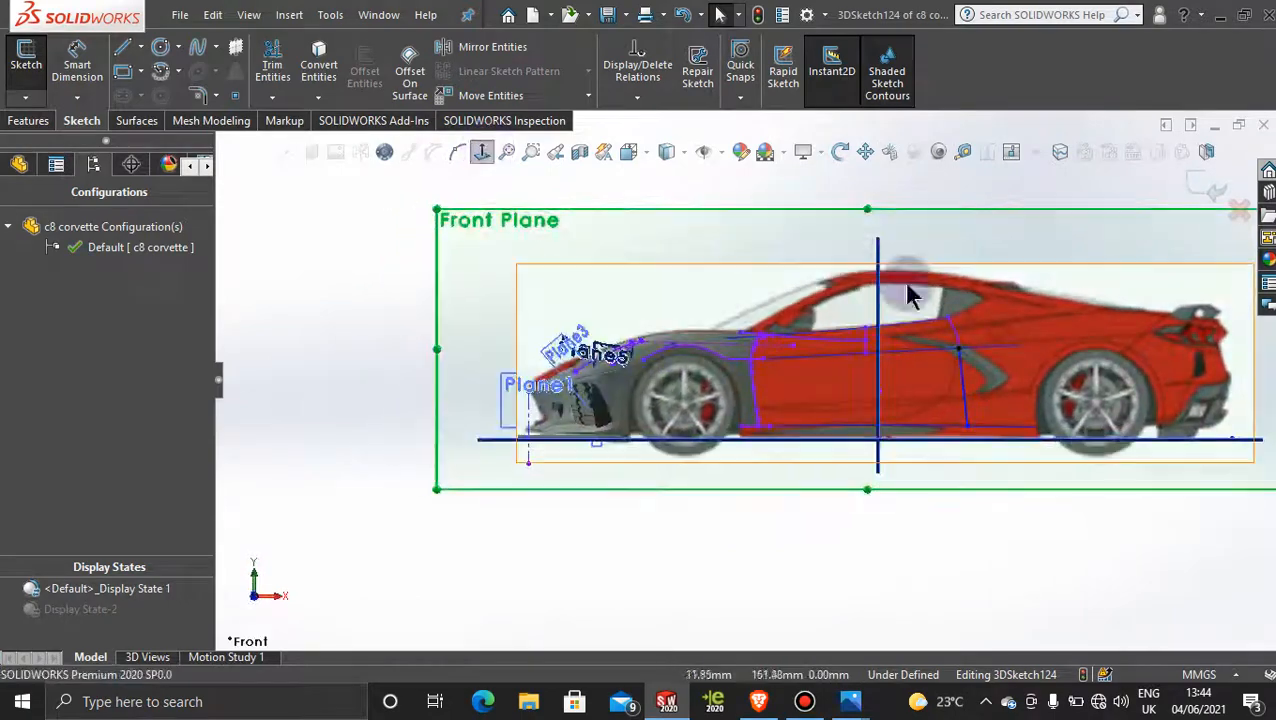
scroll(948, 390, "down", 3)
scroll(950, 400, "down", 1)
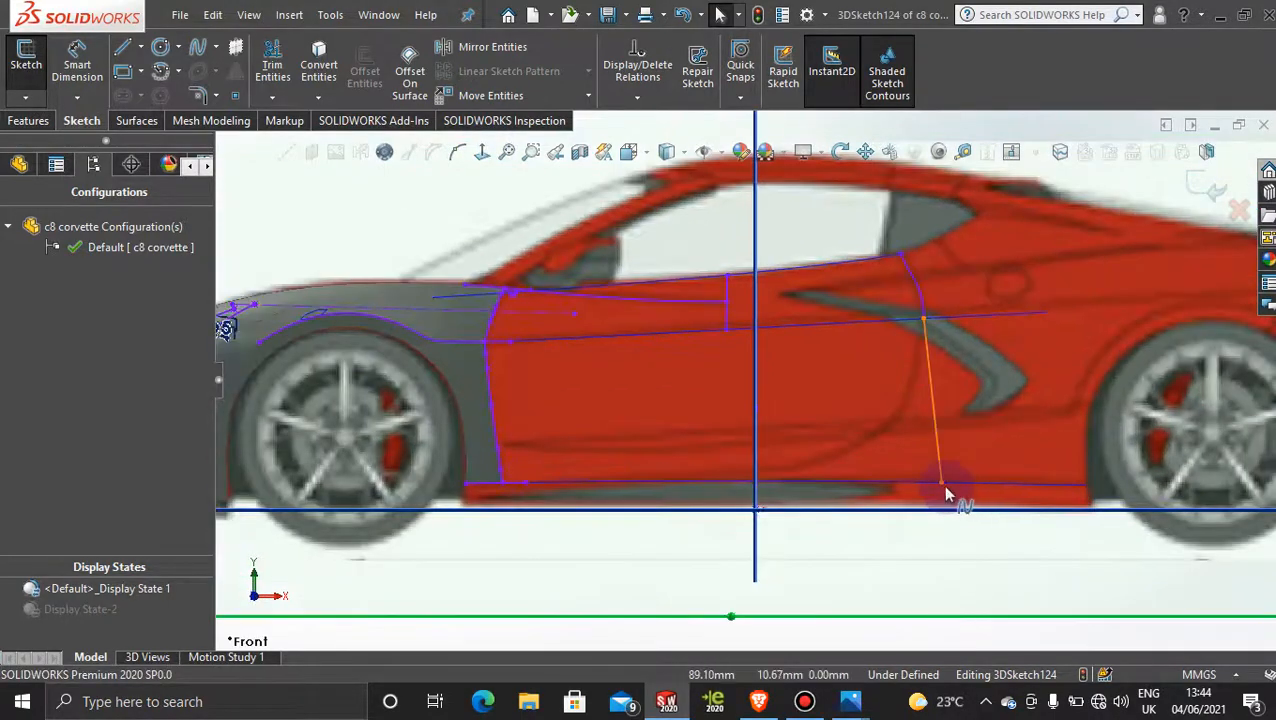
left_click_drag(940, 488, 812, 490)
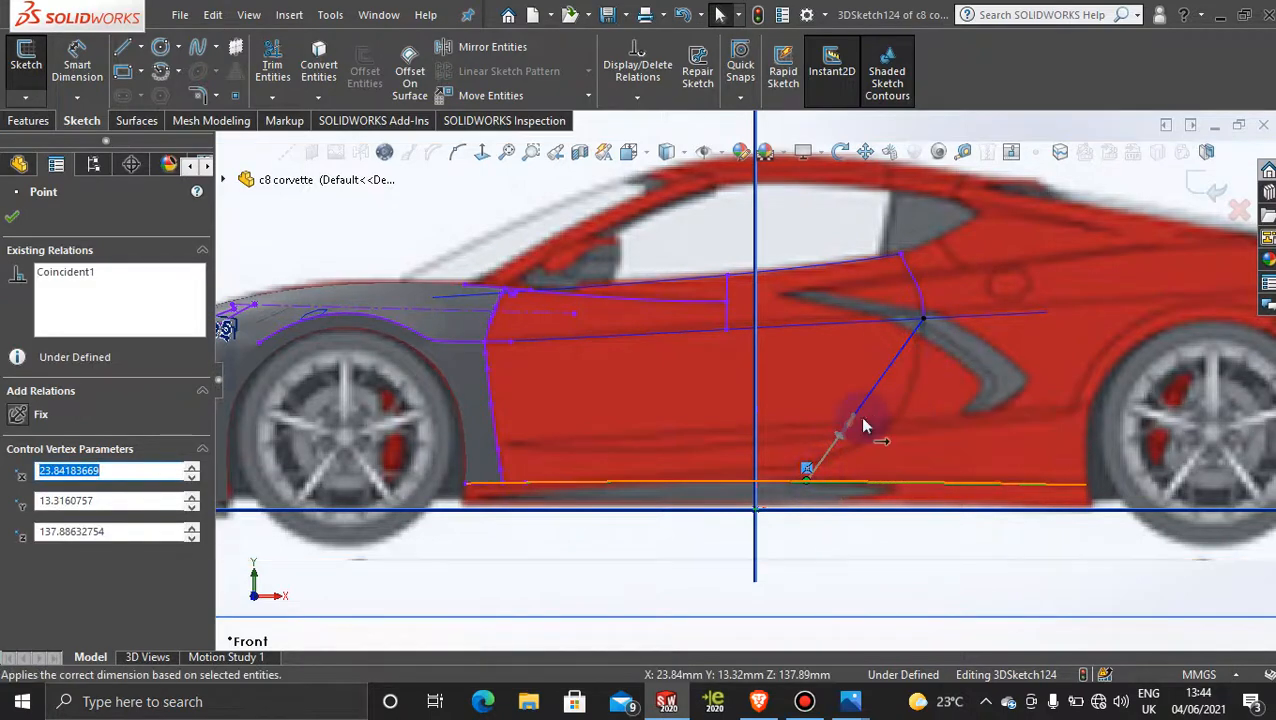
left_click_drag(855, 425, 910, 440)
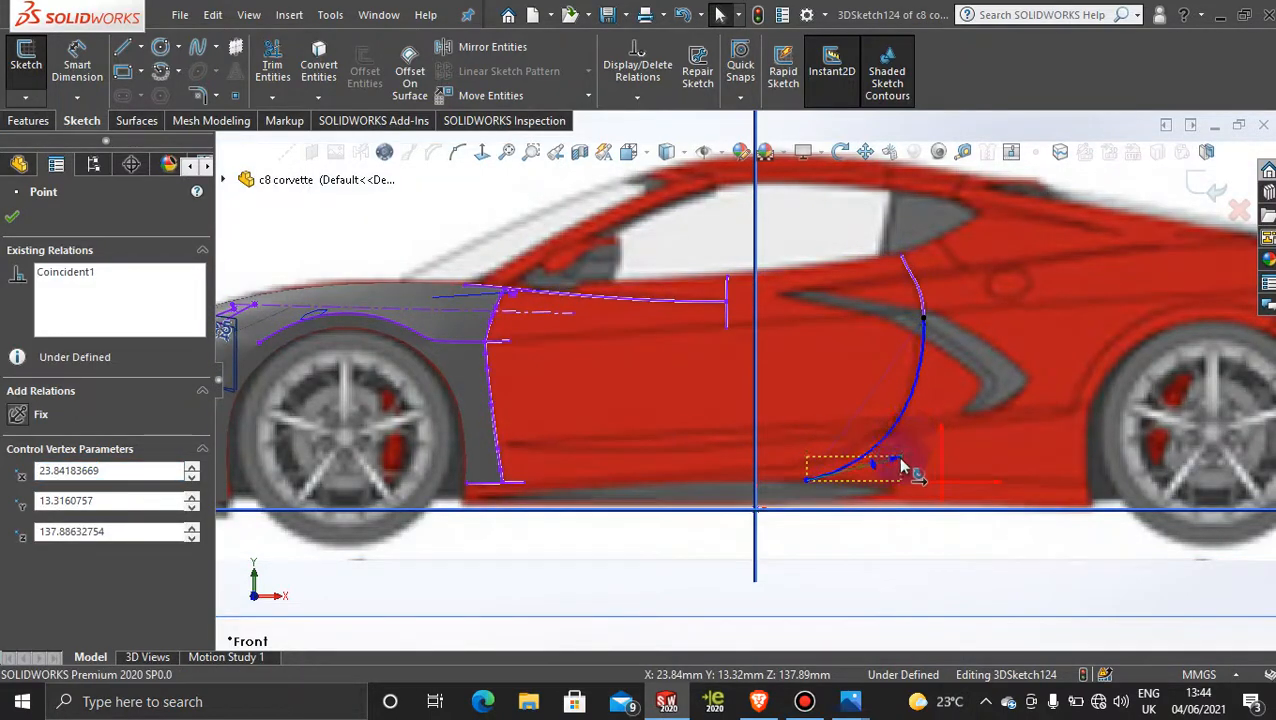
Add a Tangent relation between the new lower spline and the upper shut-line spline where they meet.
left_click(918, 325)
scroll(945, 316, "down", 4)
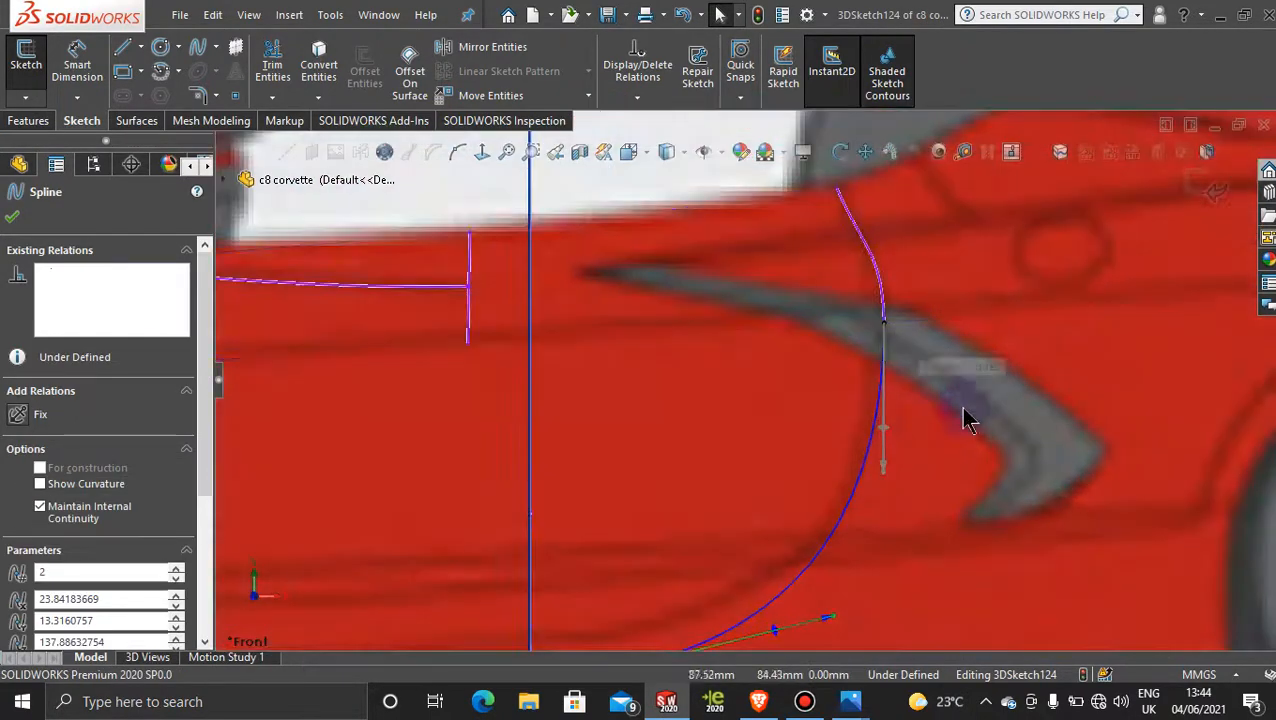
left_click(868, 474)
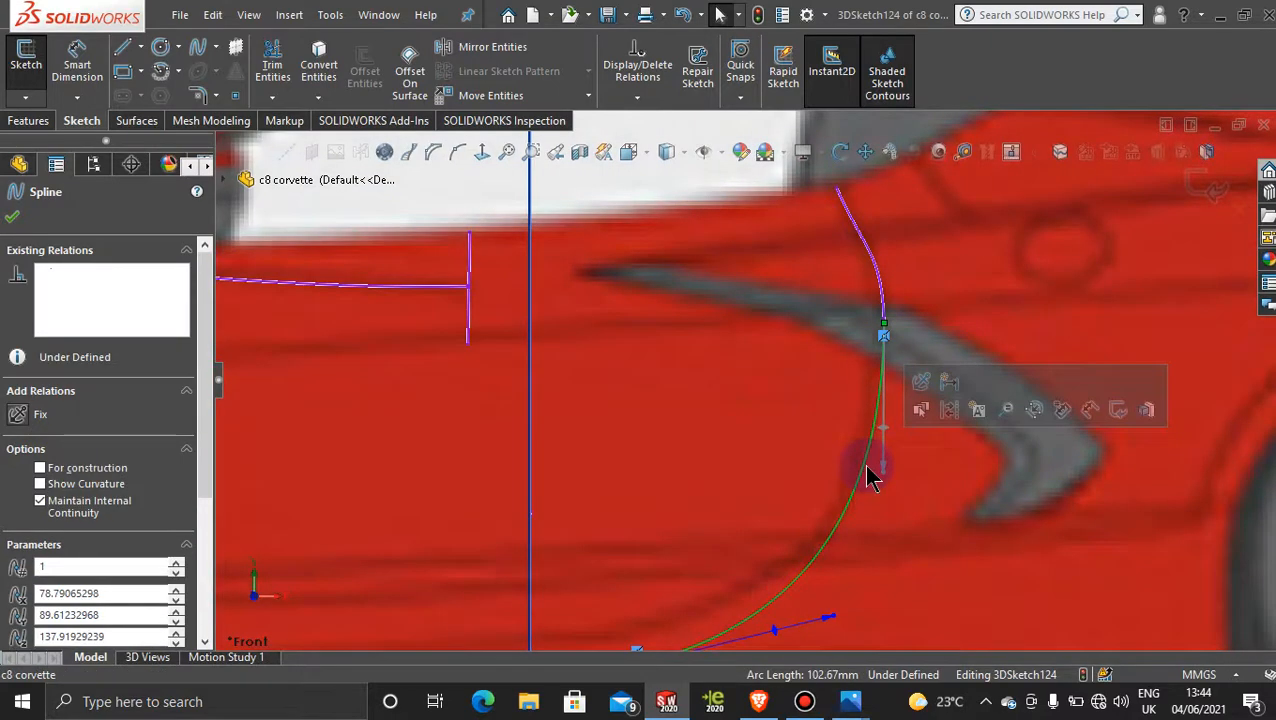
left_click(884, 300, "ctrl")
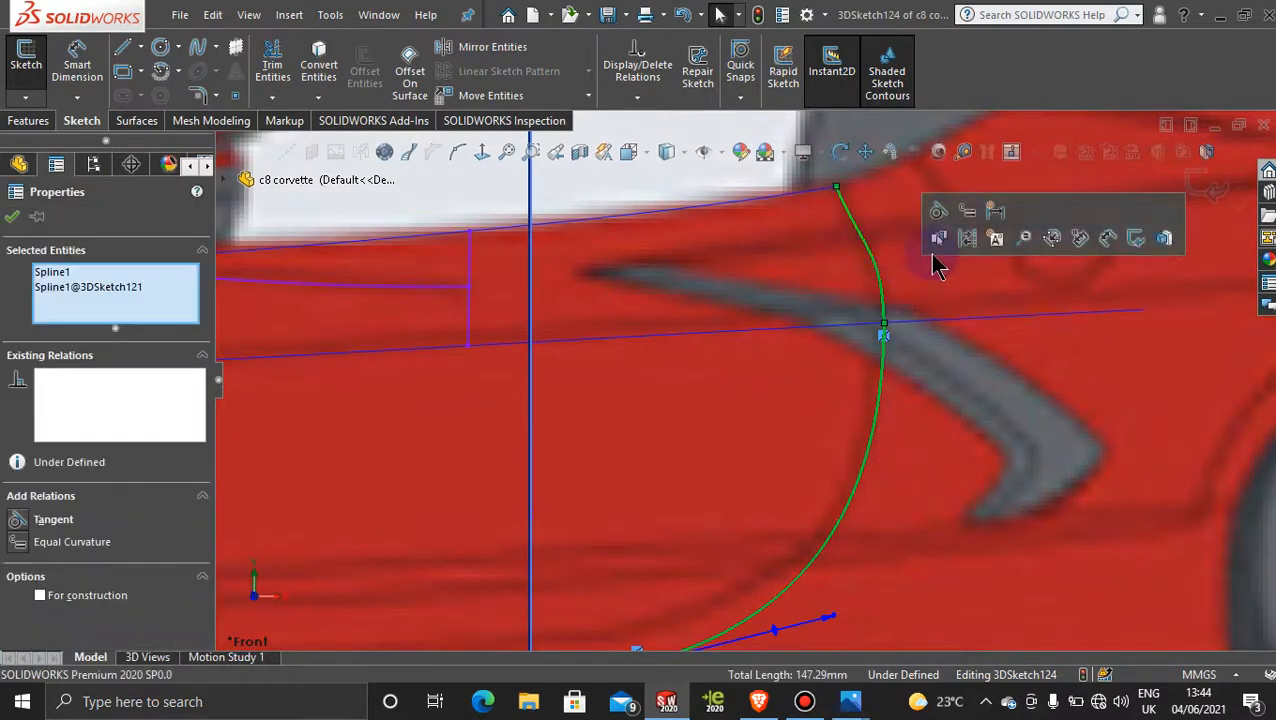
left_click(939, 215)
scroll(915, 510, "up", 2)
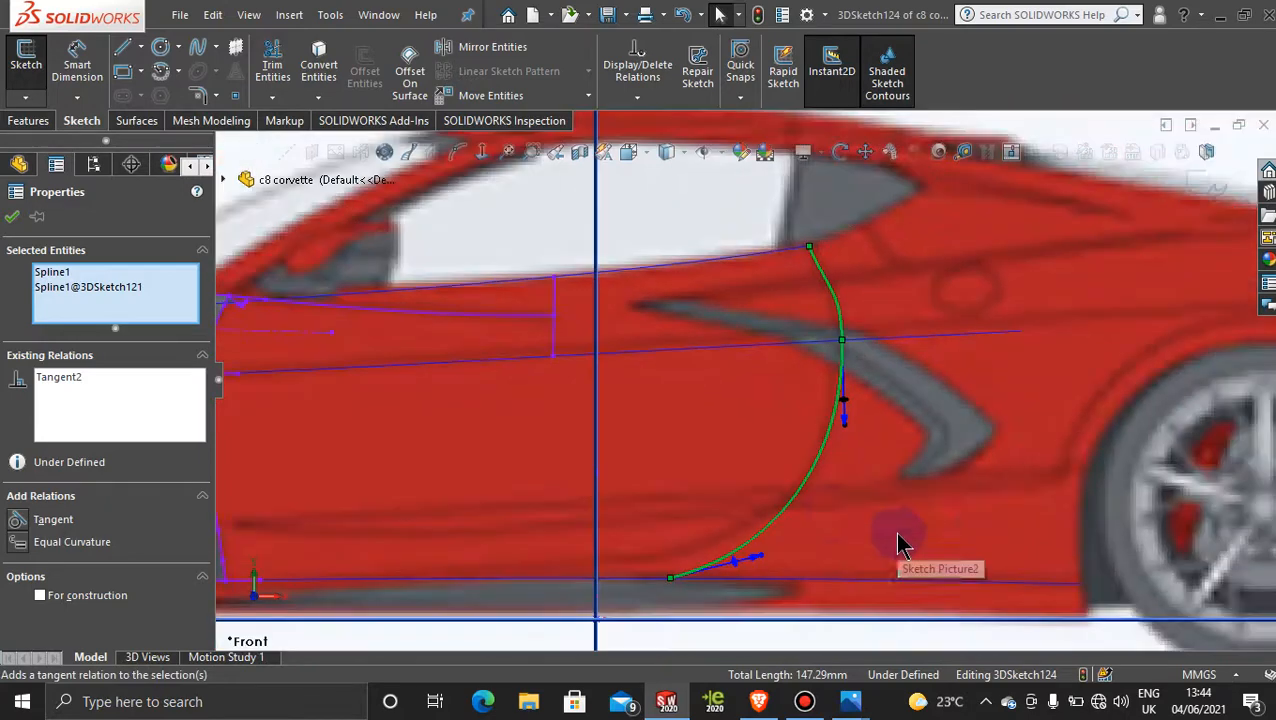
Refine the lower spline's tangent handles at both ends to match the door's rear shut line in the side reference image.
left_click_drag(761, 559, 757, 563)
left_click_drag(844, 427, 843, 425)
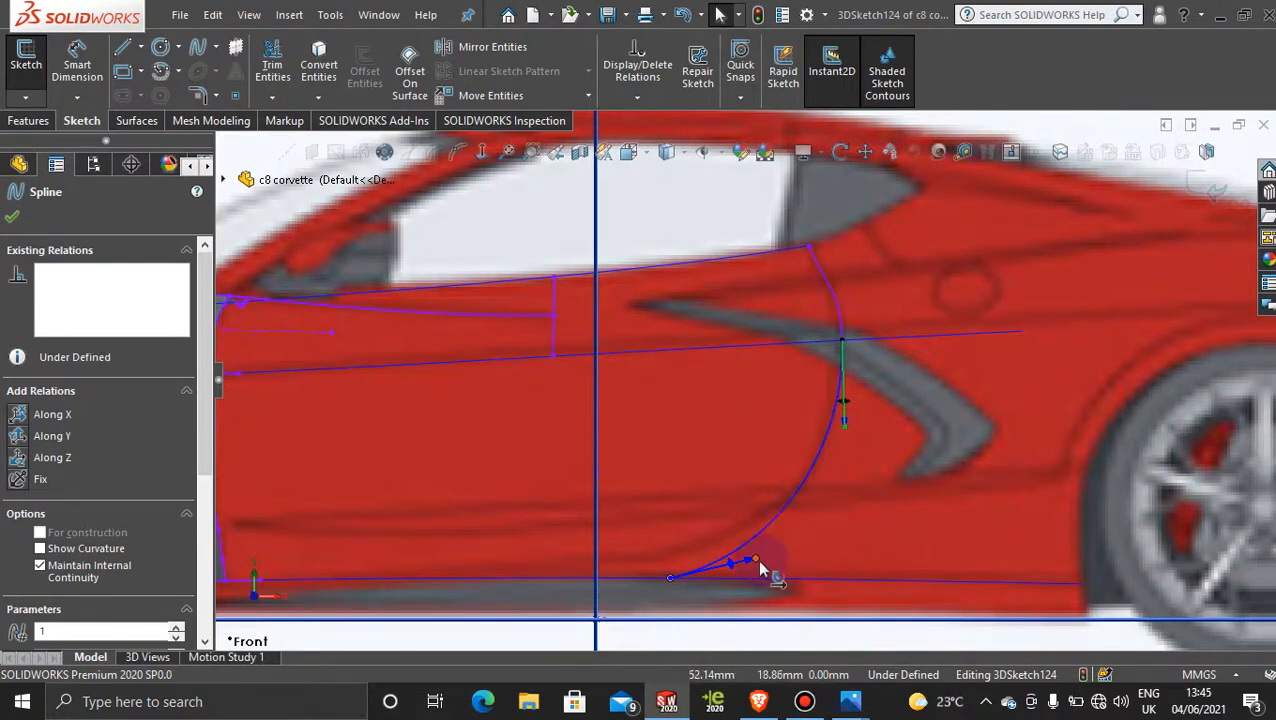
left_click_drag(759, 562, 757, 551)
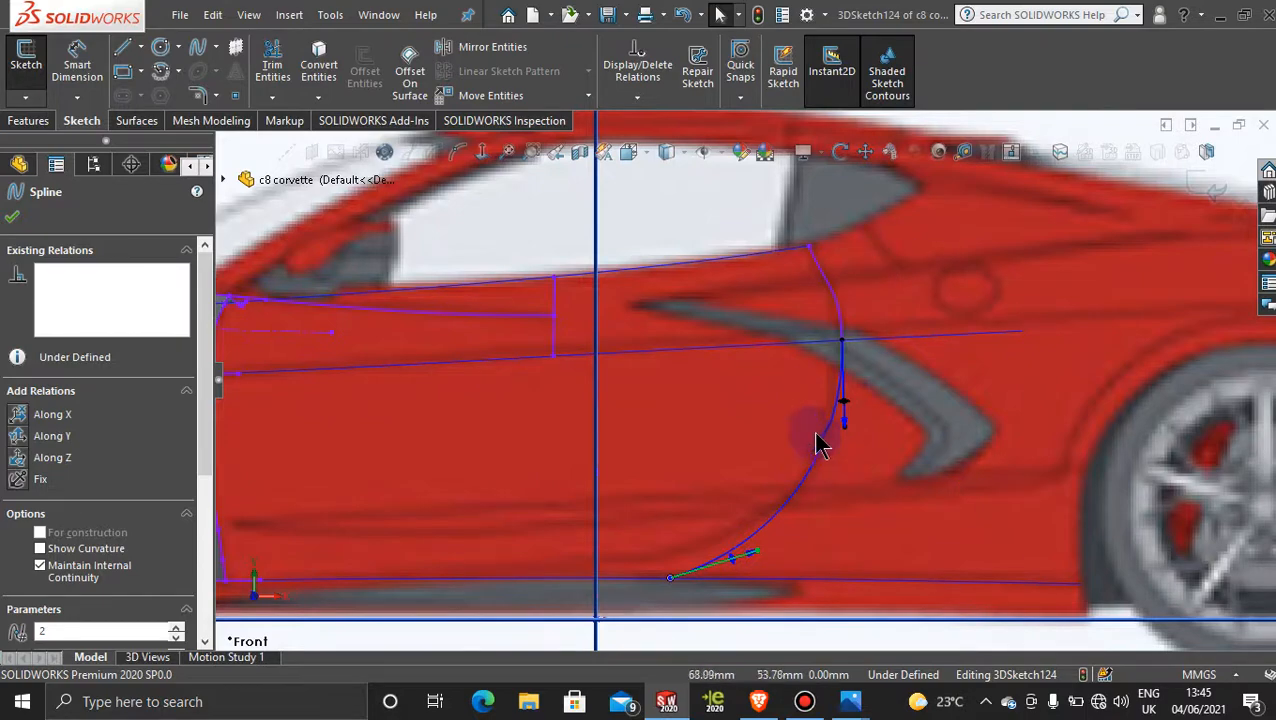
left_click(12, 216)
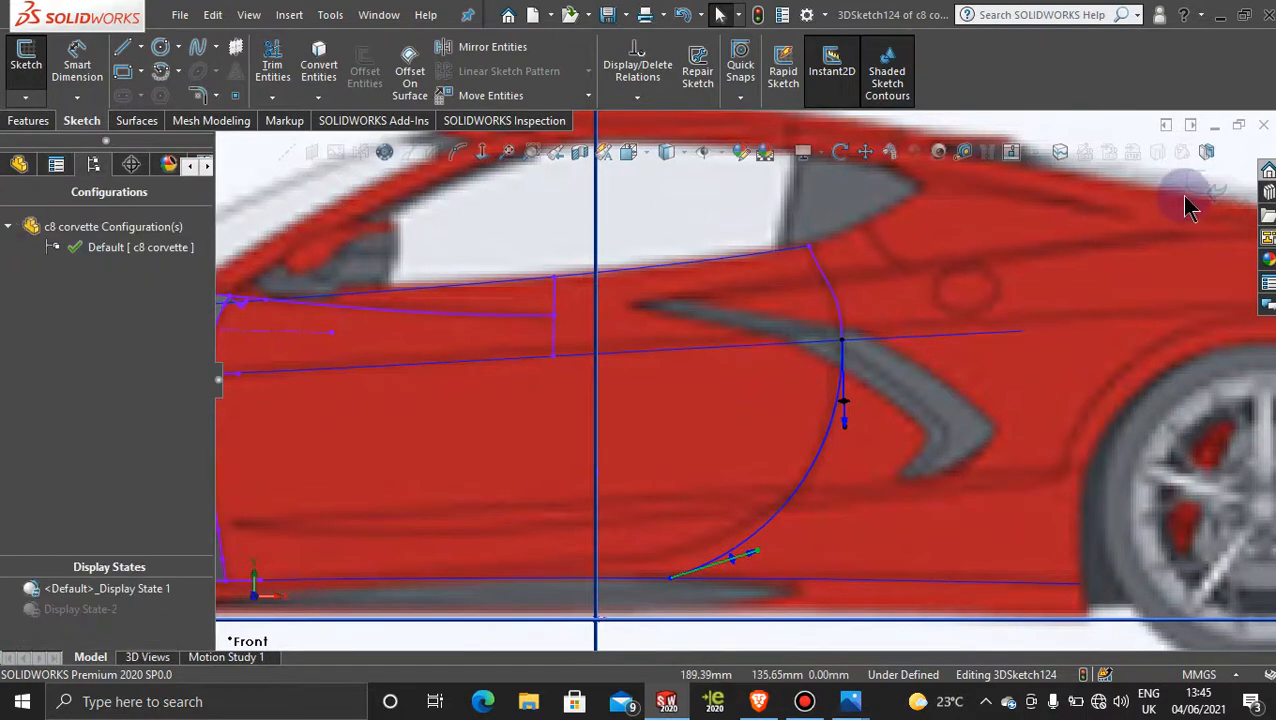
Activate Display State-2 and view the lower shut-line spline from the Right view.
scroll(1068, 344, "up", 5)
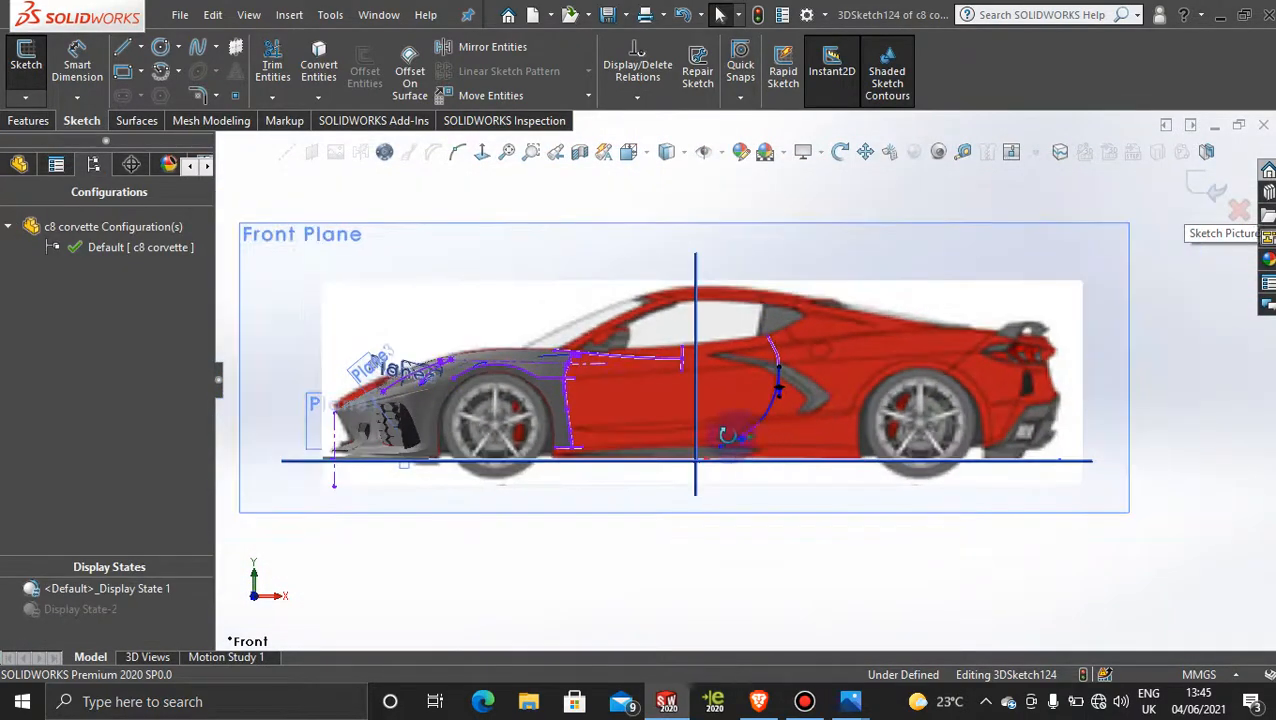
middle_click_drag(725, 432, 487, 472)
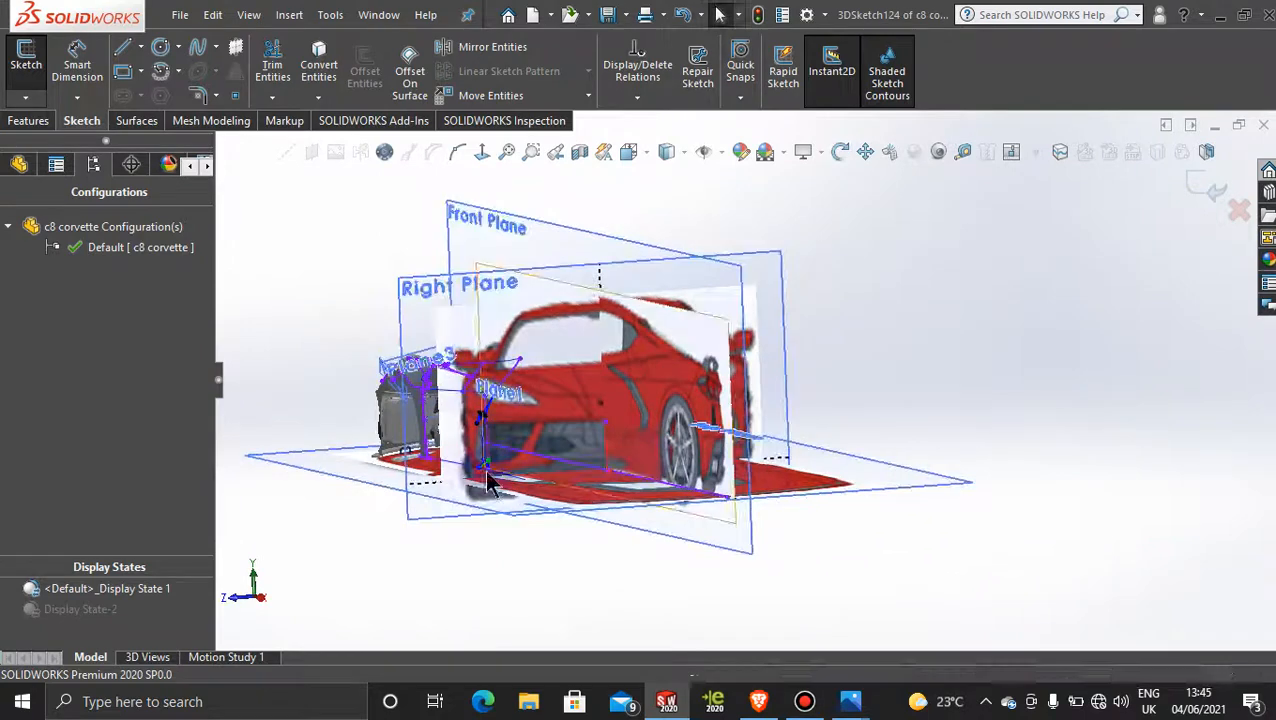
double_click(90, 612)
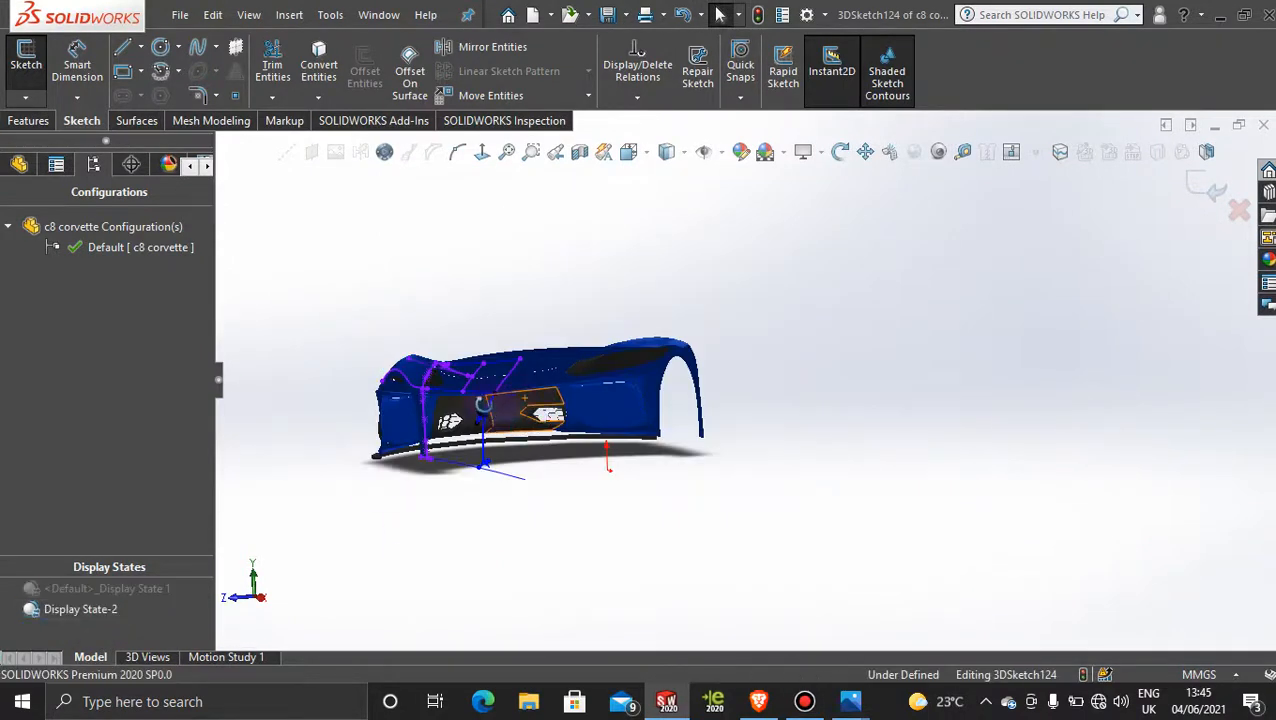
middle_click_drag(484, 405, 470, 421)
key("space")
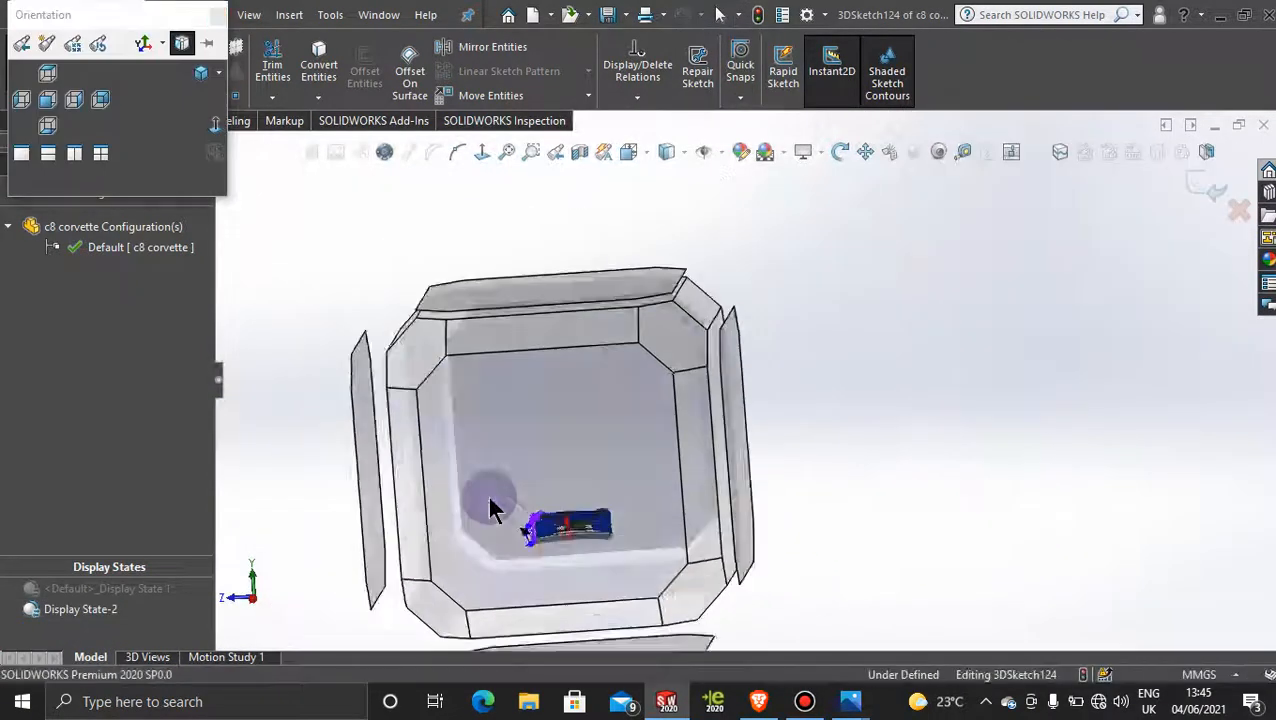
left_click(490, 508)
scroll(629, 561, "down", 10)
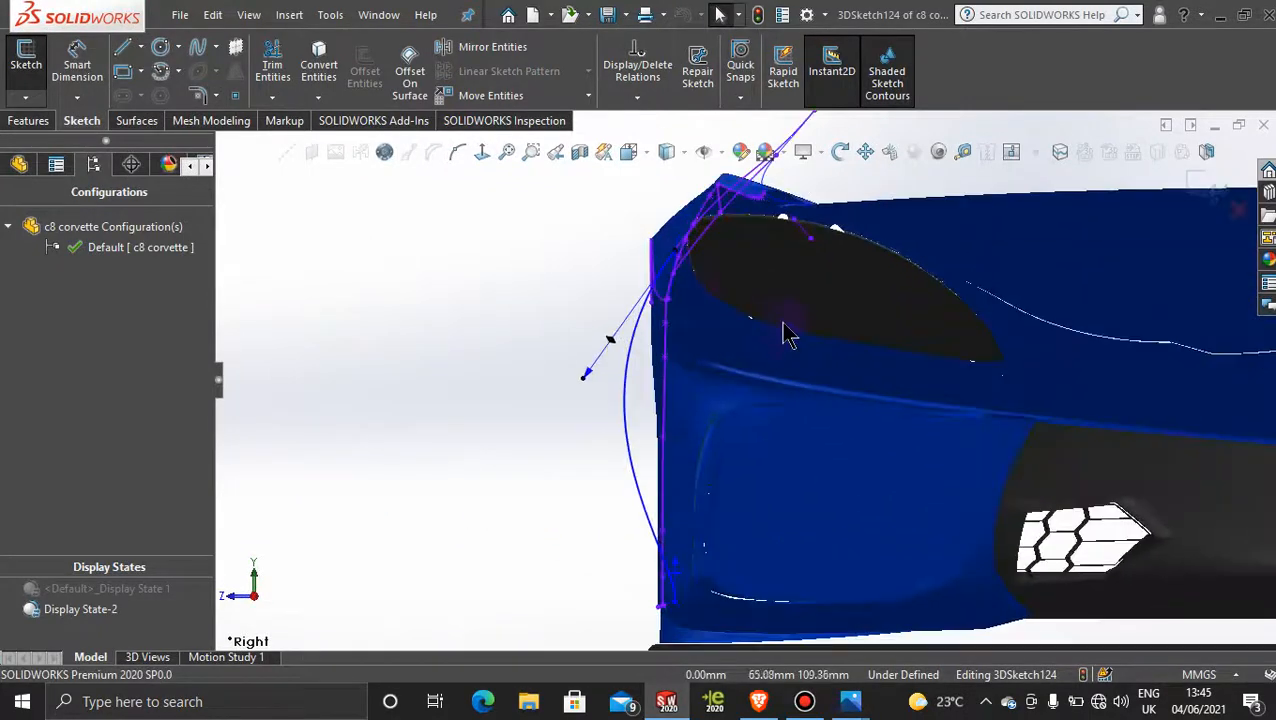
Pull the spline's upper and lower tangent handles inward so its bulge flattens toward the fender's rear edge profile.
left_click(597, 365)
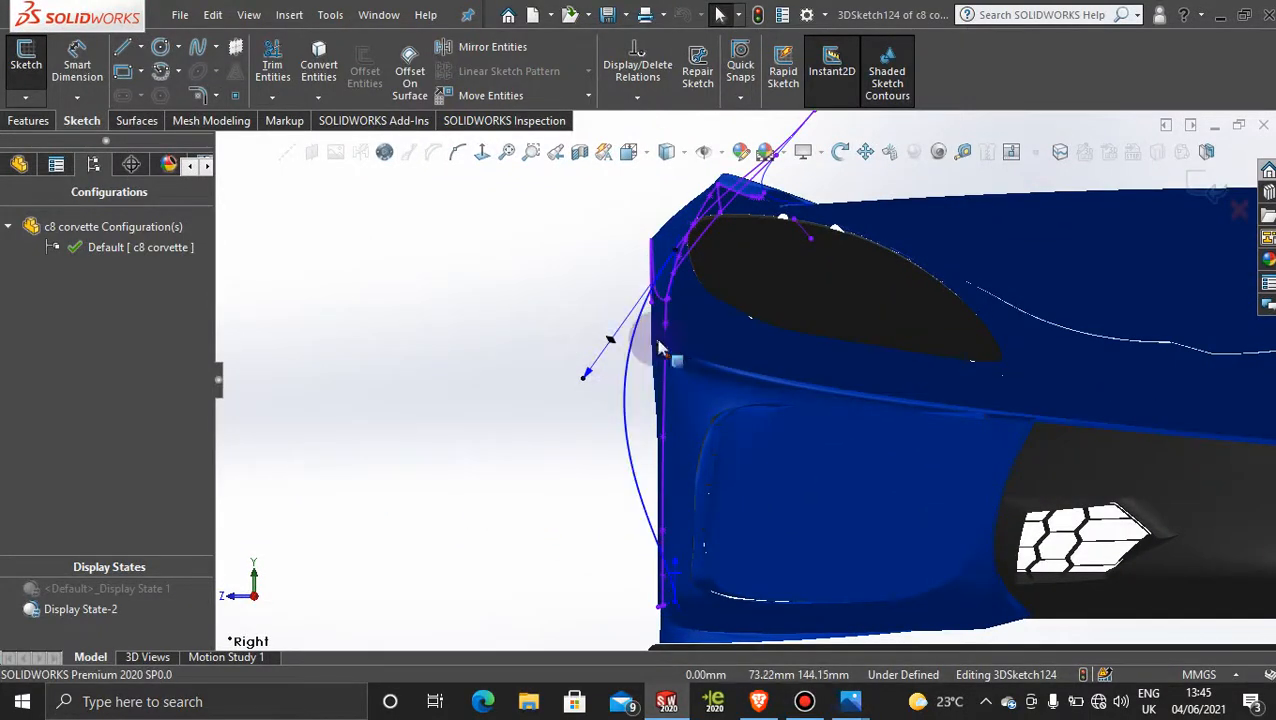
left_click(585, 282)
left_click(585, 375)
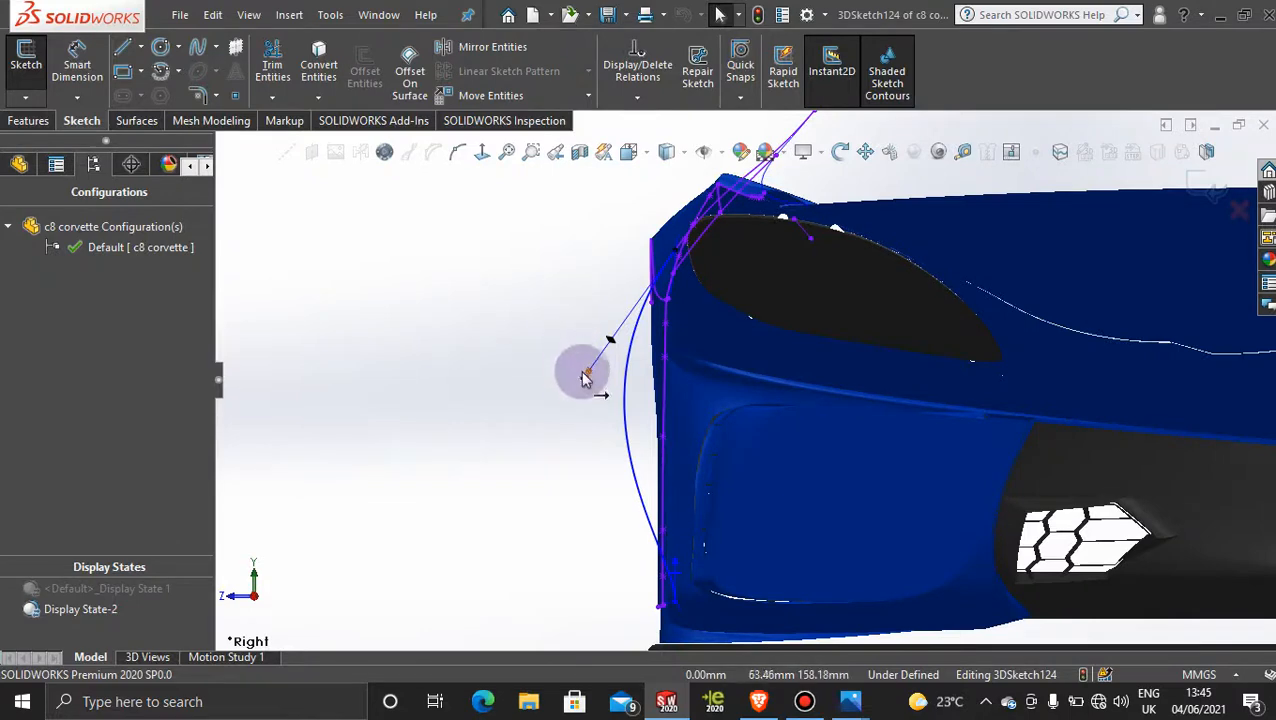
left_click_drag(585, 385, 655, 328)
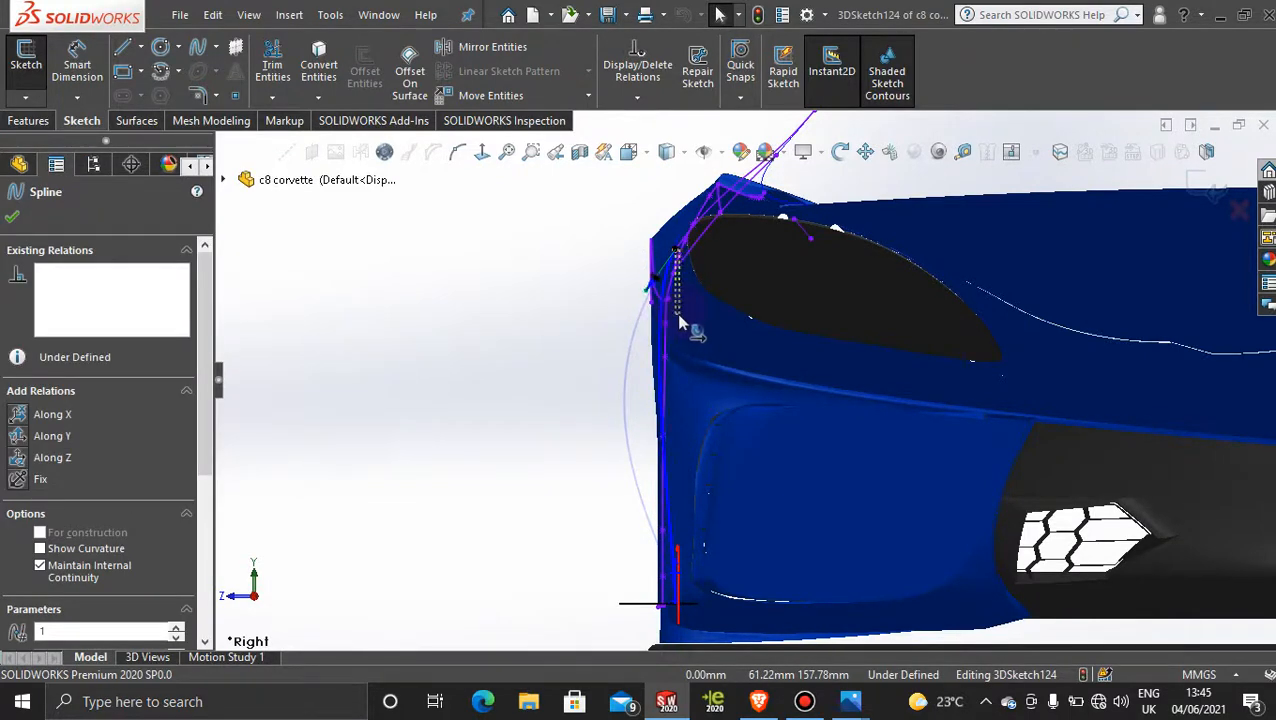
scroll(716, 557, "down", 5)
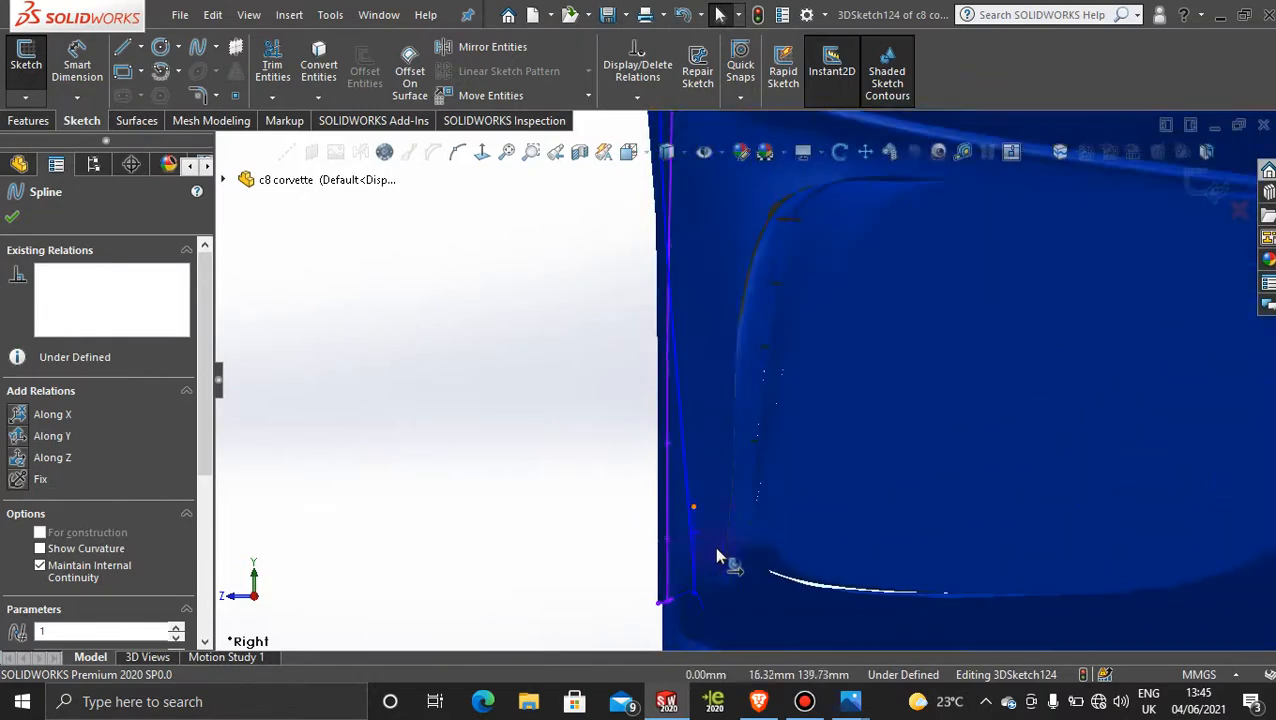
left_click(694, 508)
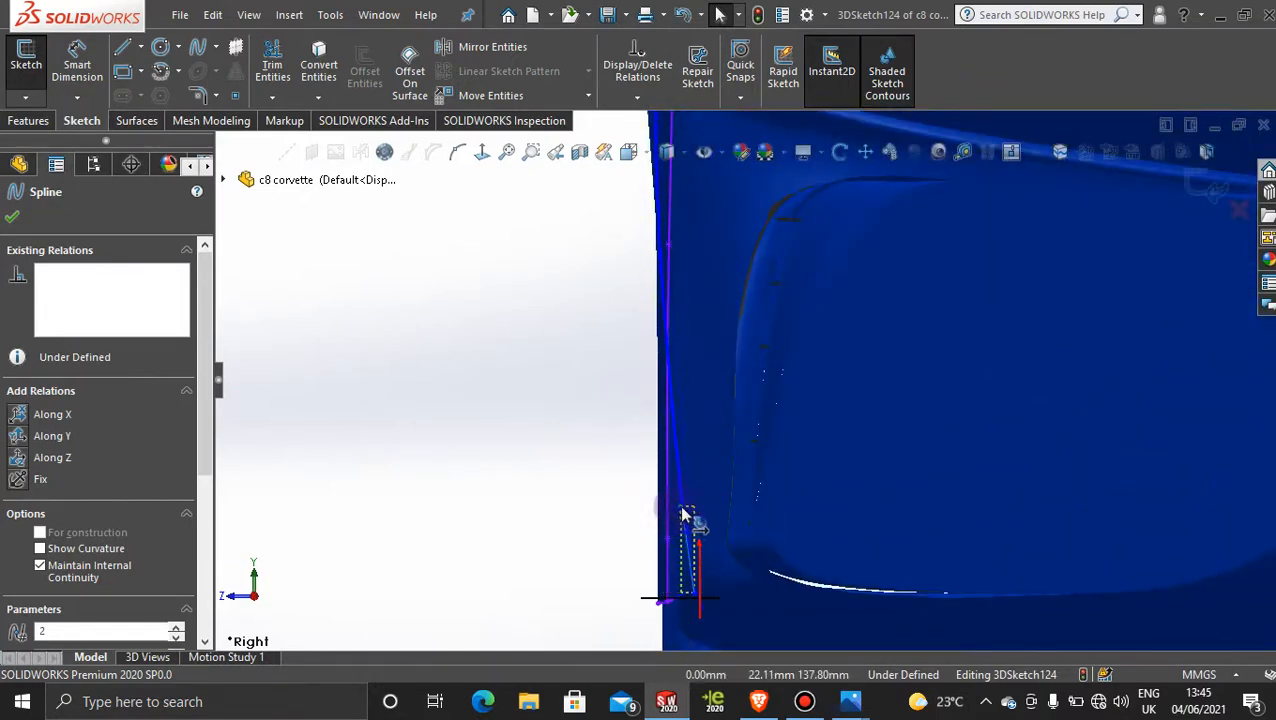
Fine-tune the spline's upper tangent handle against the fender profile and close the 3D sketch.
scroll(700, 490, "up", 5)
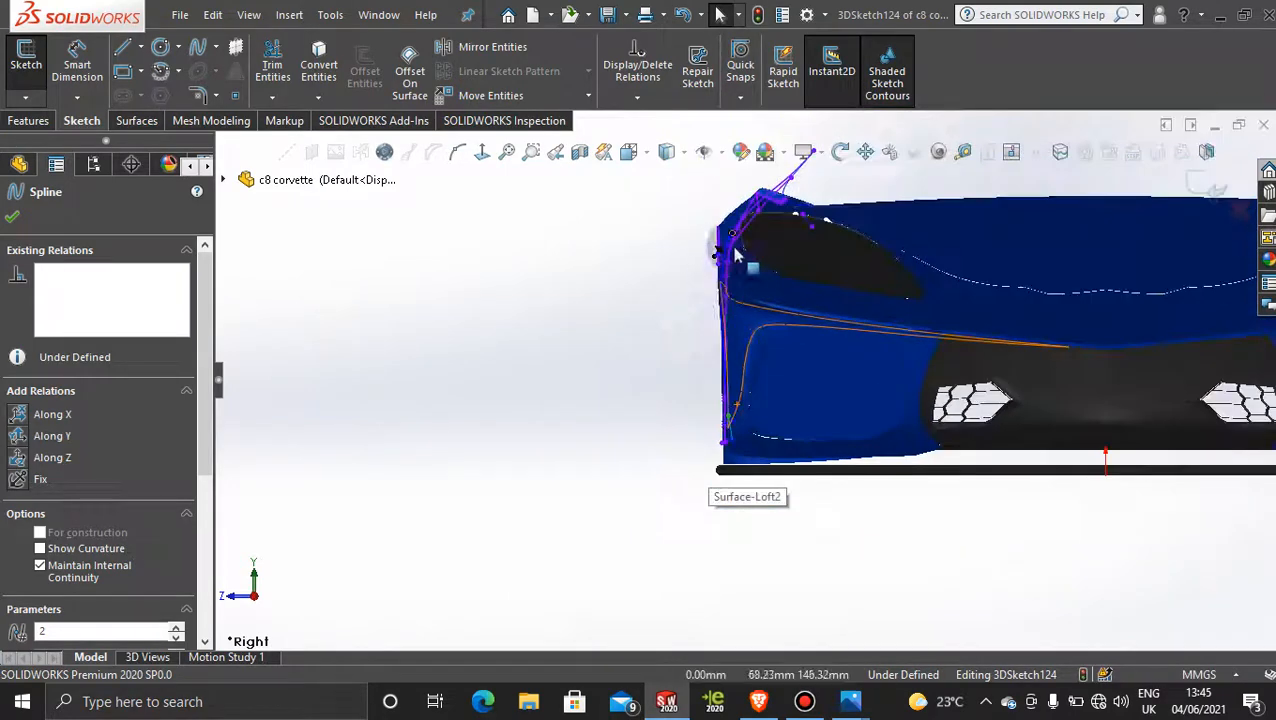
scroll(738, 335, "down", 4)
left_click(678, 336)
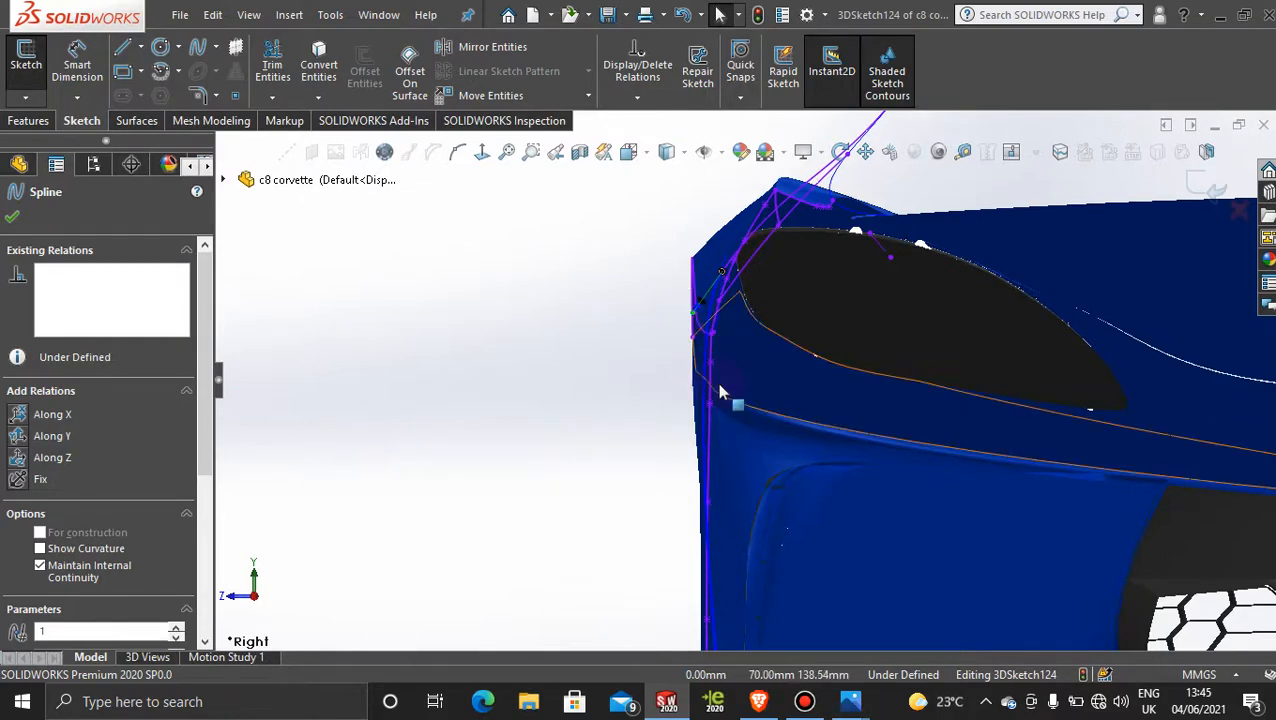
scroll(720, 390, "up", 2)
scroll(720, 390, "up", 4)
mouse_move(765, 368)
middle_mouse_down()
mouse_move(792, 362)
mouse_move(889, 407)
mouse_move(869, 447)
mouse_move(891, 379)
mouse_move(883, 433)
mouse_move(985, 447)
mouse_move(985, 416)
mouse_move(990, 428)
mouse_move(917, 455)
mouse_move(1110, 270)
middle_mouse_up()
scroll(908, 393, "down", 3)
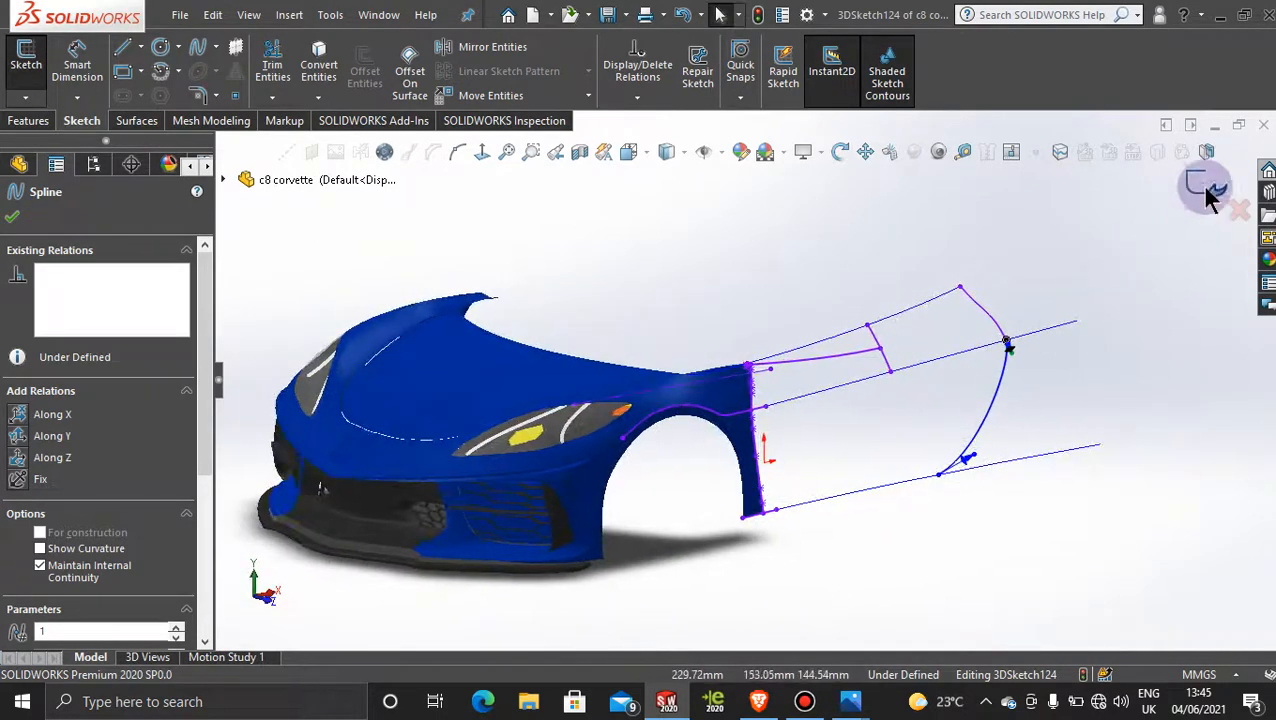
left_click(1205, 185)
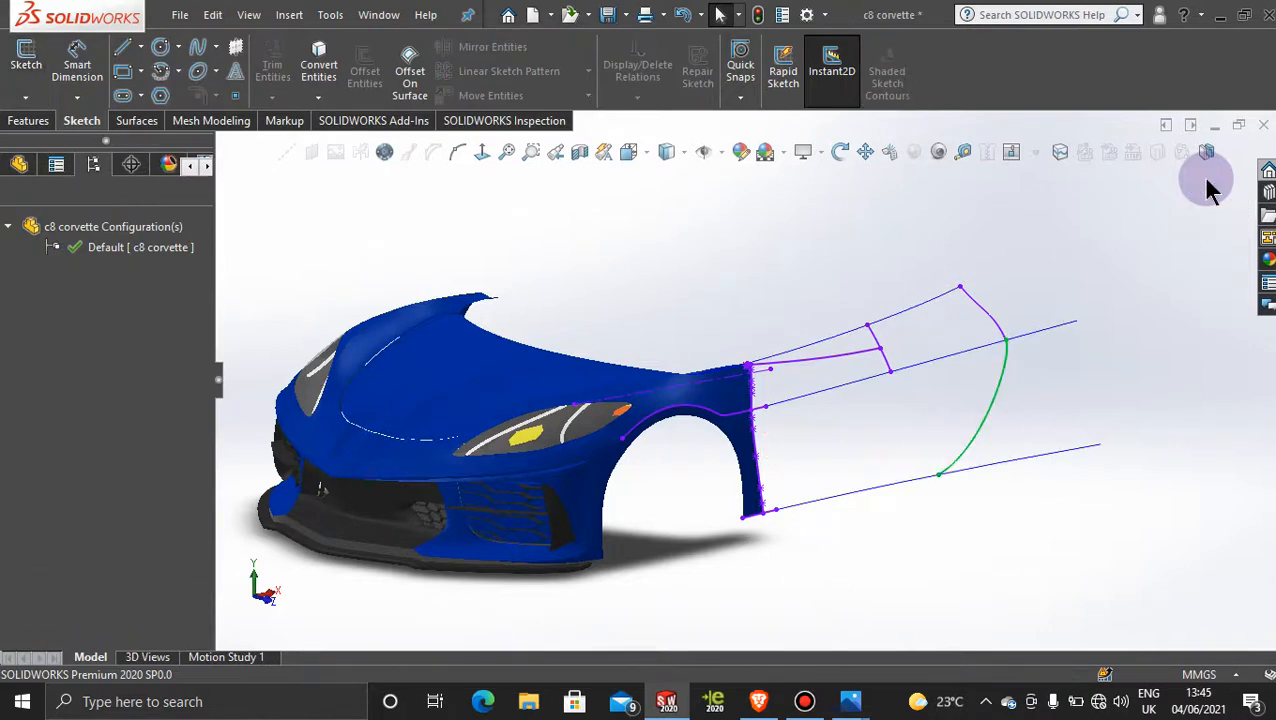
Try a Boundary Surface behind the fender, using the fender's short upper rear edge curve and the short vertical door curve as Direction 1.
scroll(860, 398, "down", 2)
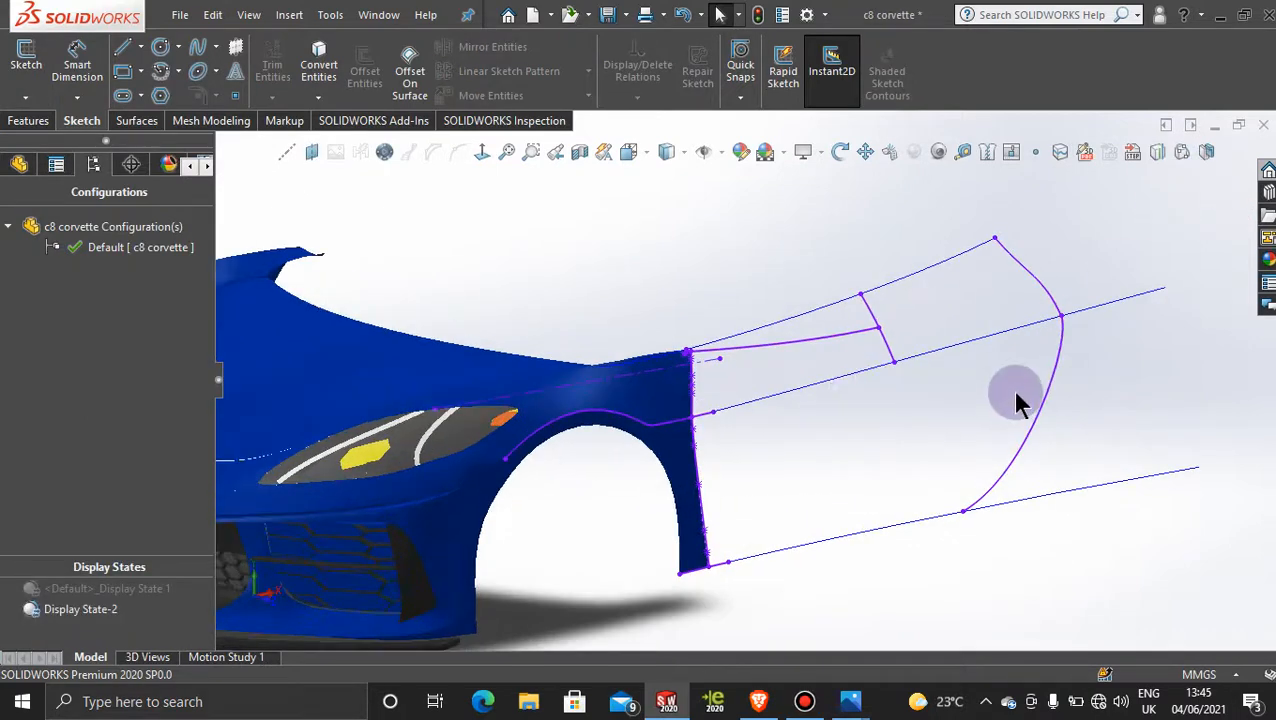
mouse_move(1011, 392)
middle_mouse_down()
mouse_move(985, 390)
mouse_move(983, 436)
mouse_move(977, 413)
mouse_move(923, 478)
mouse_move(942, 464)
middle_mouse_up()
scroll(718, 450, "up", 3)
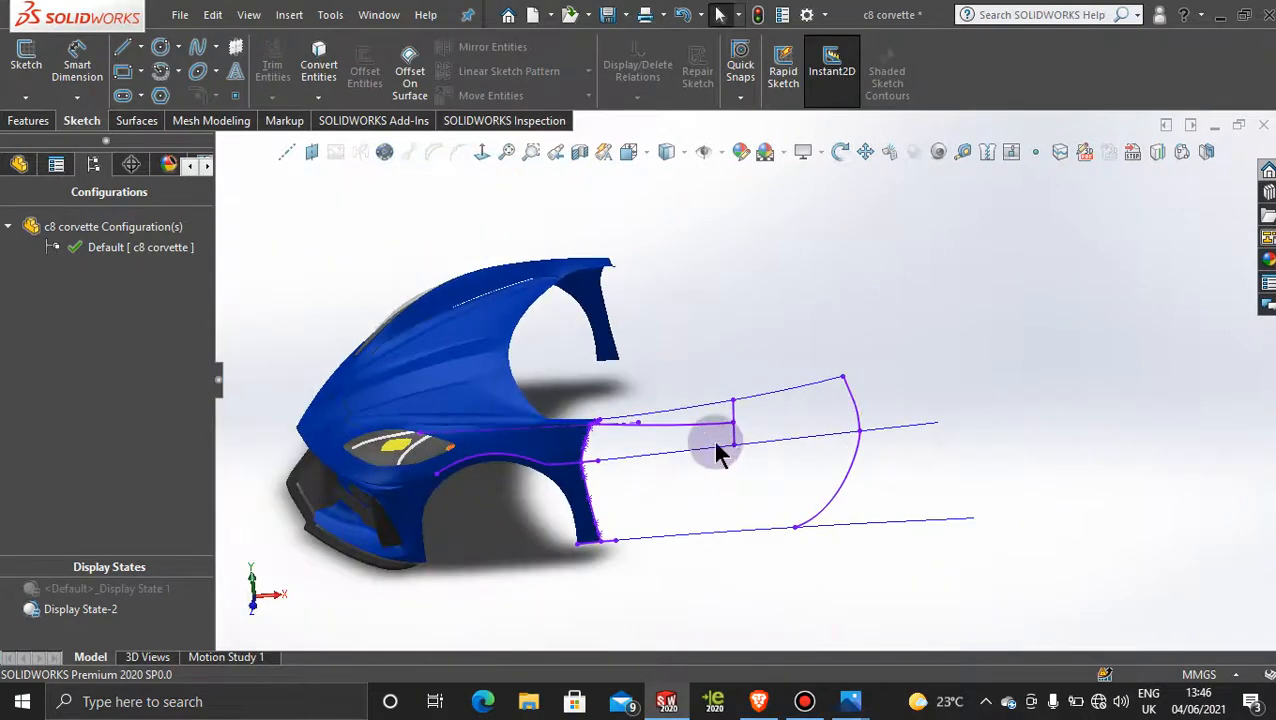
mouse_move(641, 427)
middle_mouse_down()
mouse_move(649, 493)
mouse_move(630, 498)
middle_mouse_up()
scroll(672, 462, "down", 4)
scroll(660, 470, "down", 1)
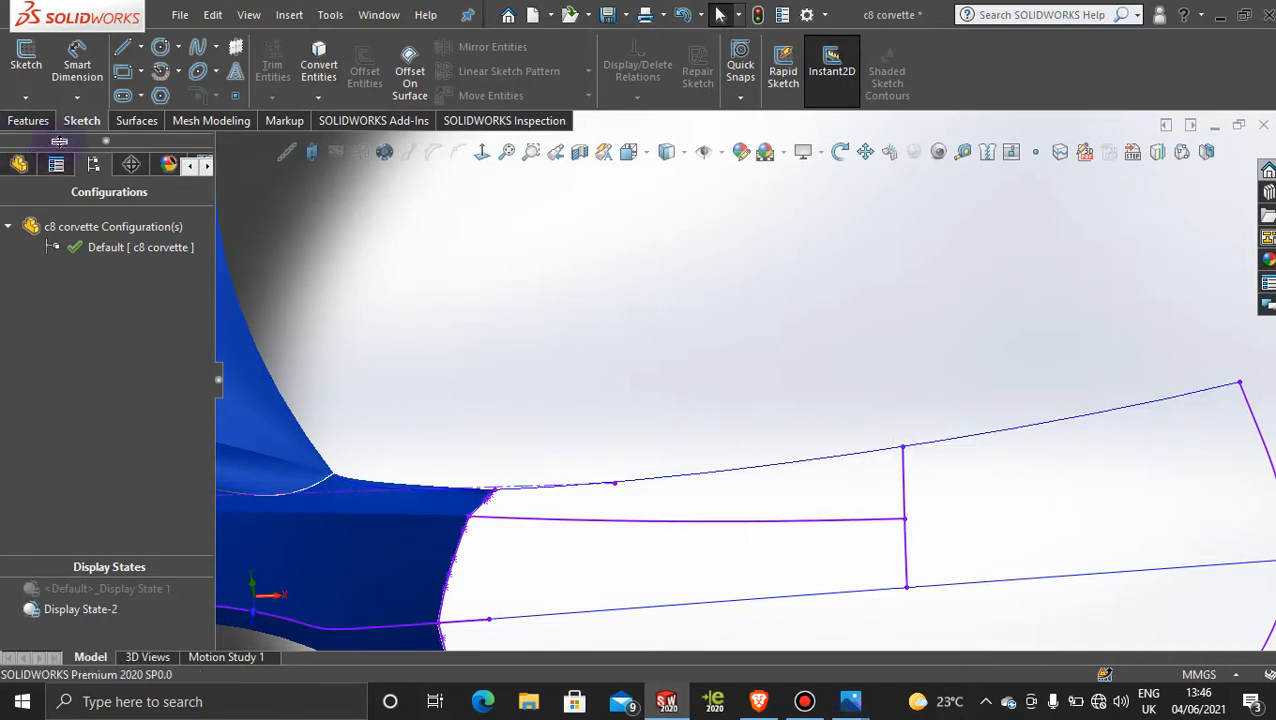
left_click(136, 120)
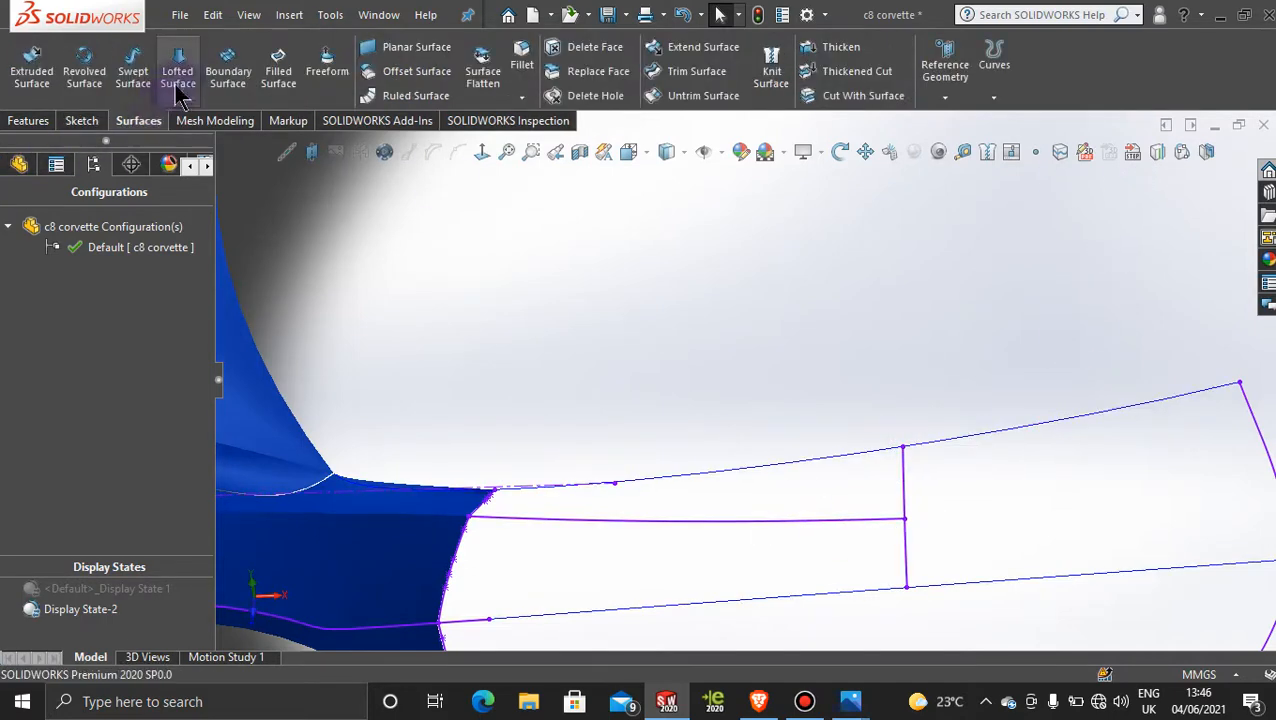
left_click(227, 72)
scroll(607, 521, "down", 3)
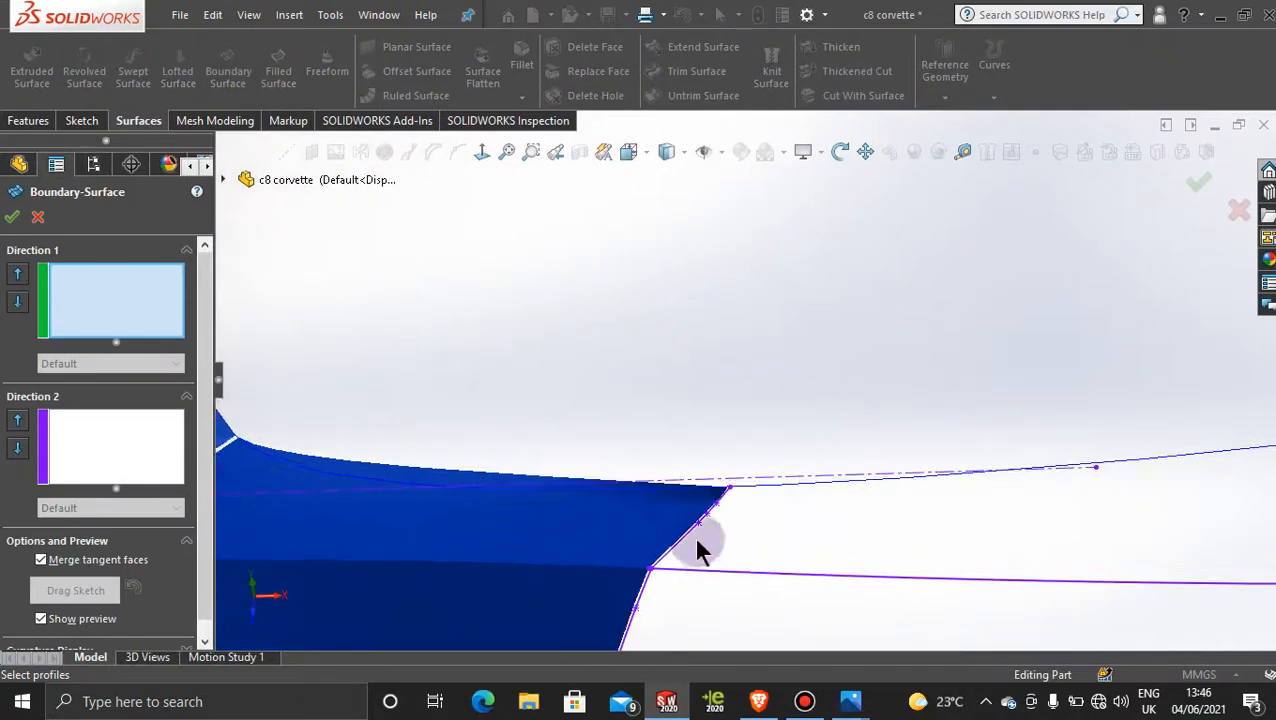
left_click(692, 535)
scroll(1063, 528, "up", 6)
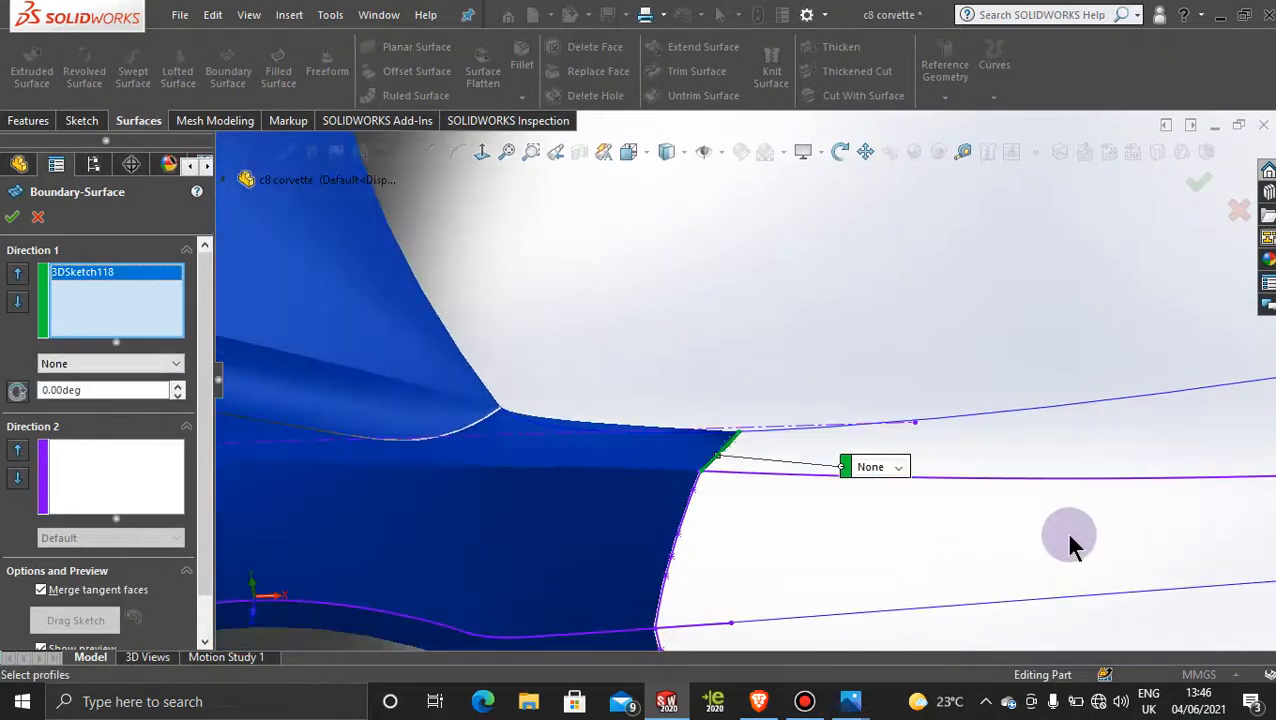
left_click(1093, 405)
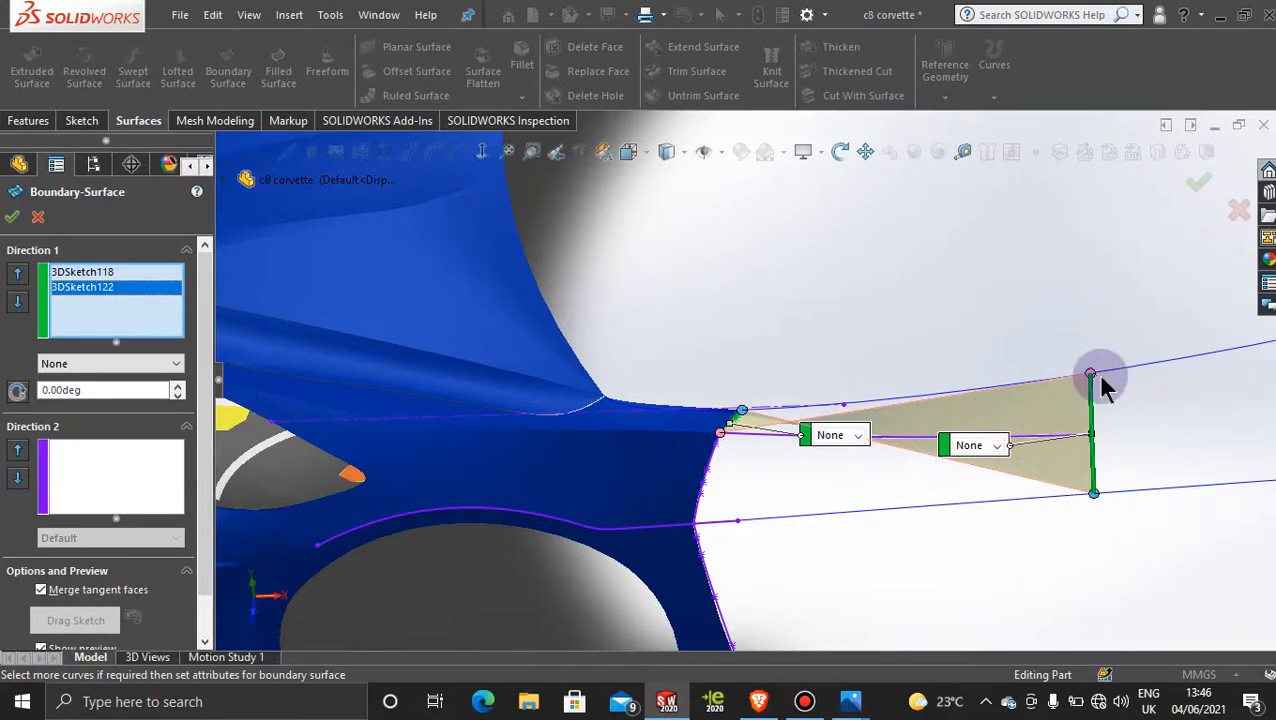
Flip the boundary surface's connectors and move the lower one up to the rear end of the middle spline.
right_click(1093, 378)
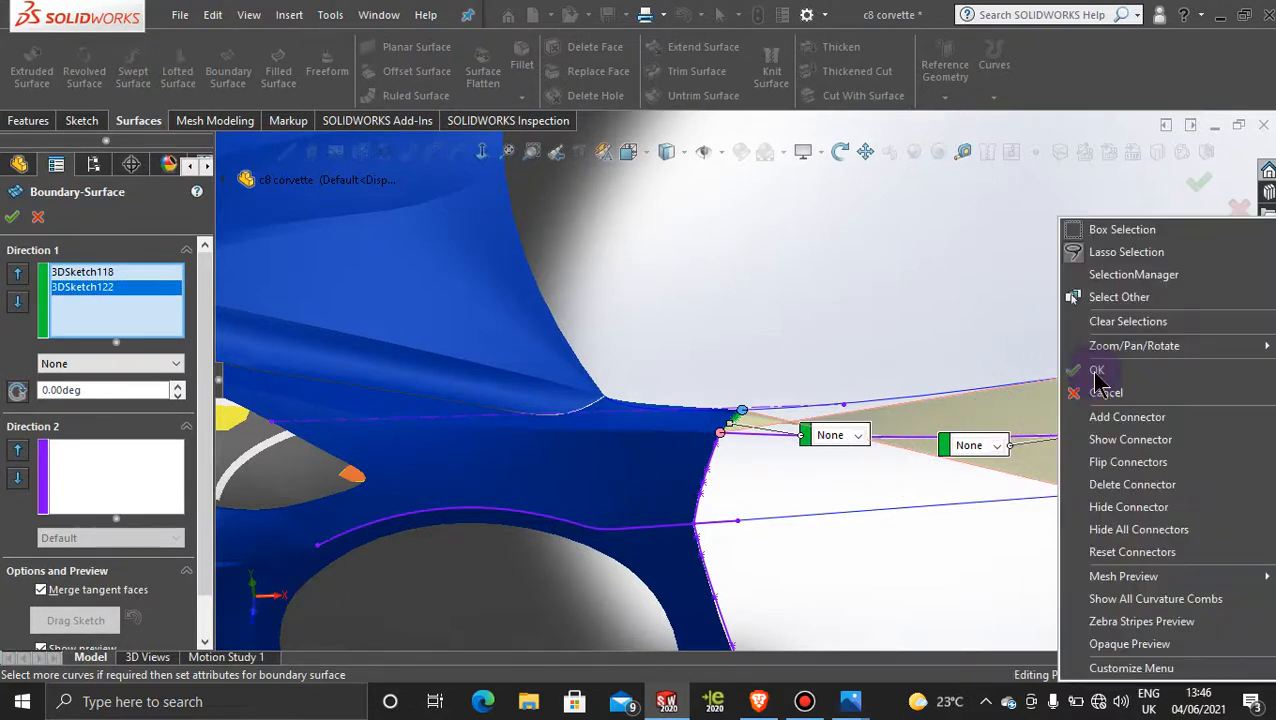
left_click(1136, 462)
scroll(905, 463, "up", 3)
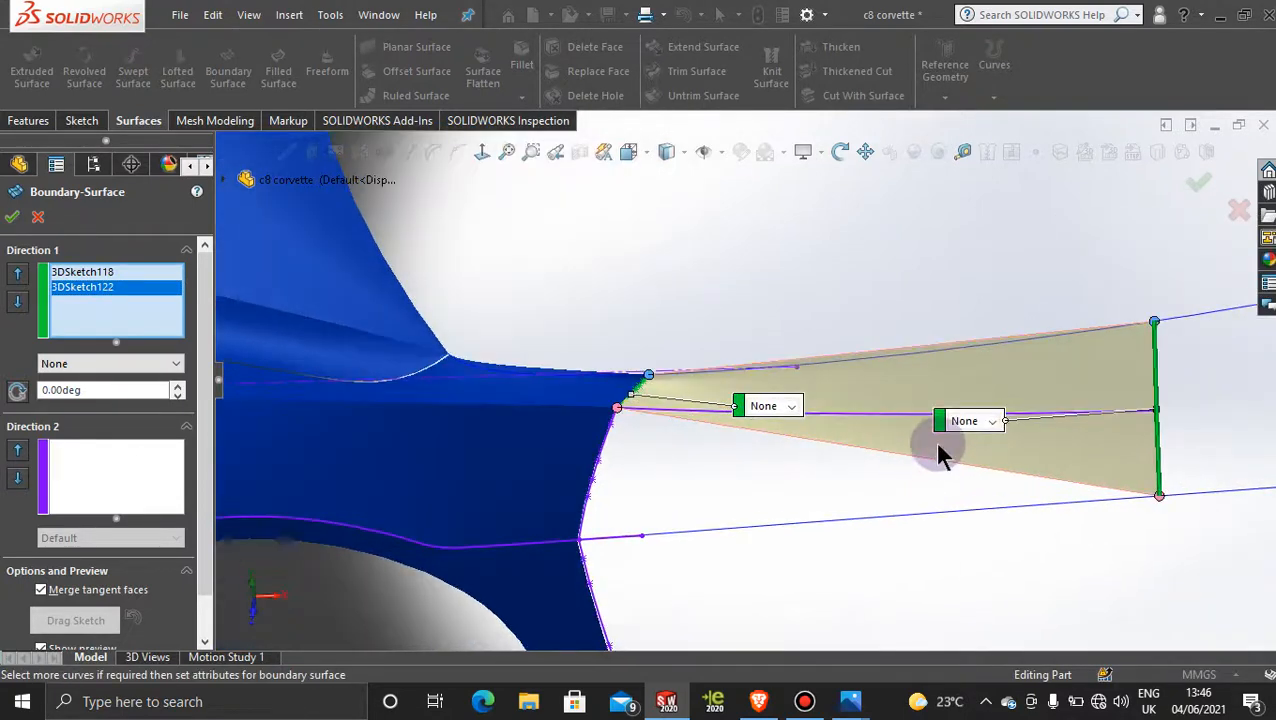
left_click_drag(1160, 497, 1160, 416)
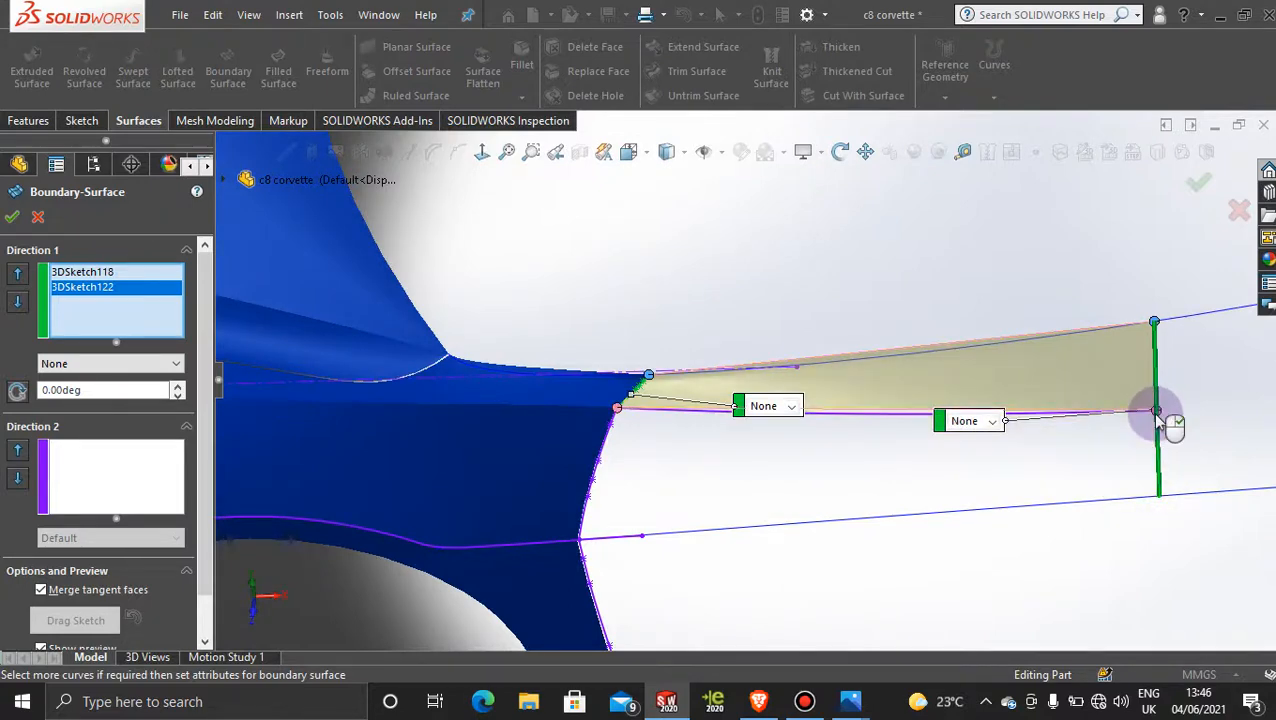
Try to complete the boundary surface with the middle spline and the upper Curve13 as Direction 2, and cancel the feature.
left_click(134, 450)
scroll(875, 500, "down", 4)
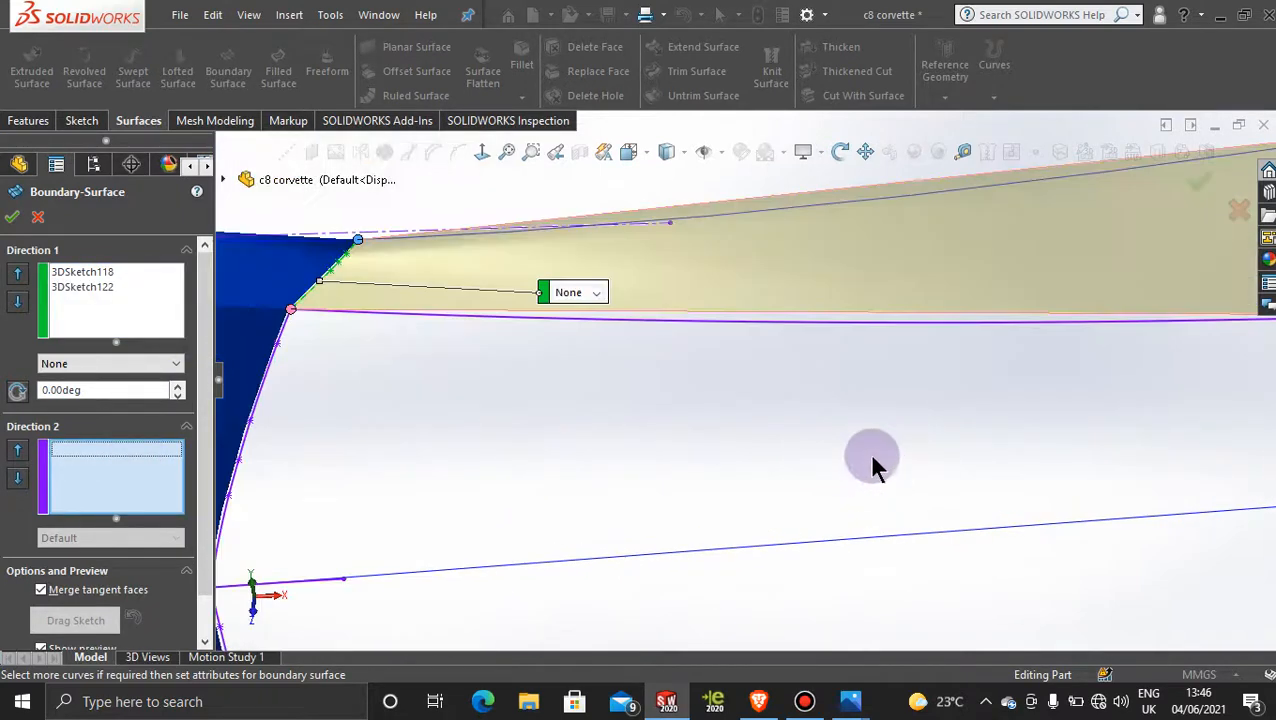
left_click(791, 329)
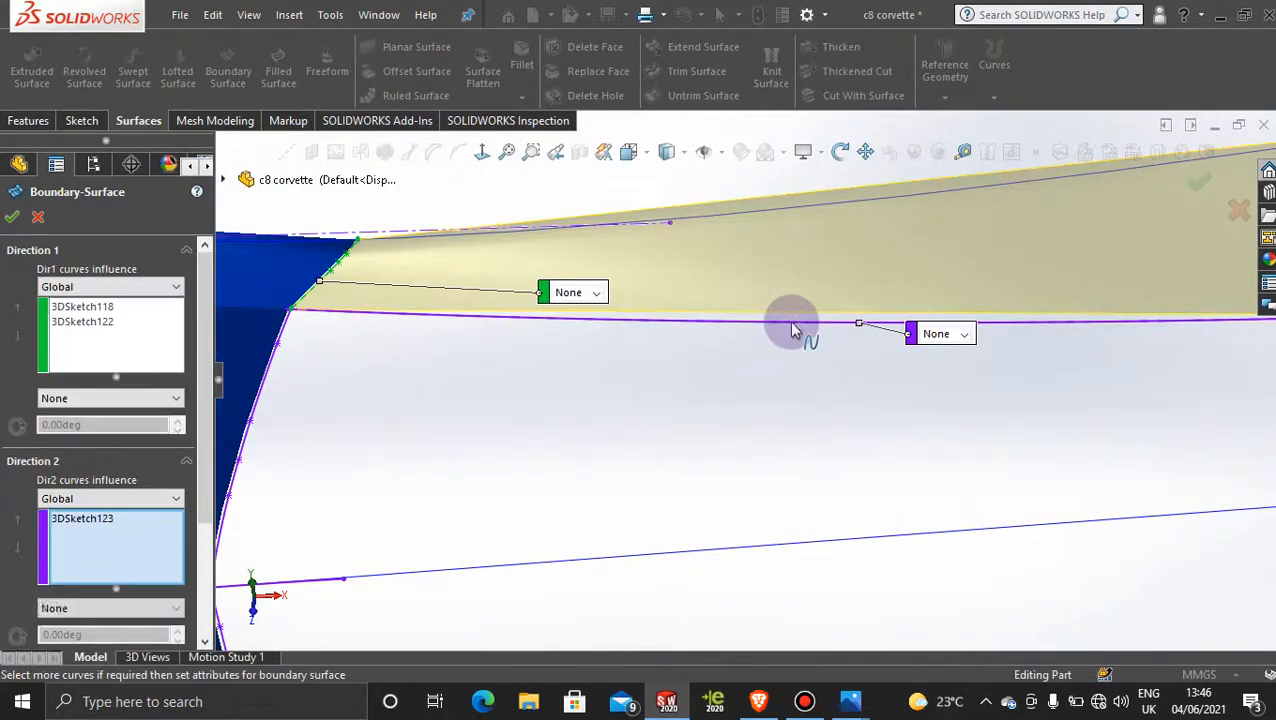
left_click(786, 214)
scroll(741, 340, "up", 2)
scroll(736, 345, "up", 3)
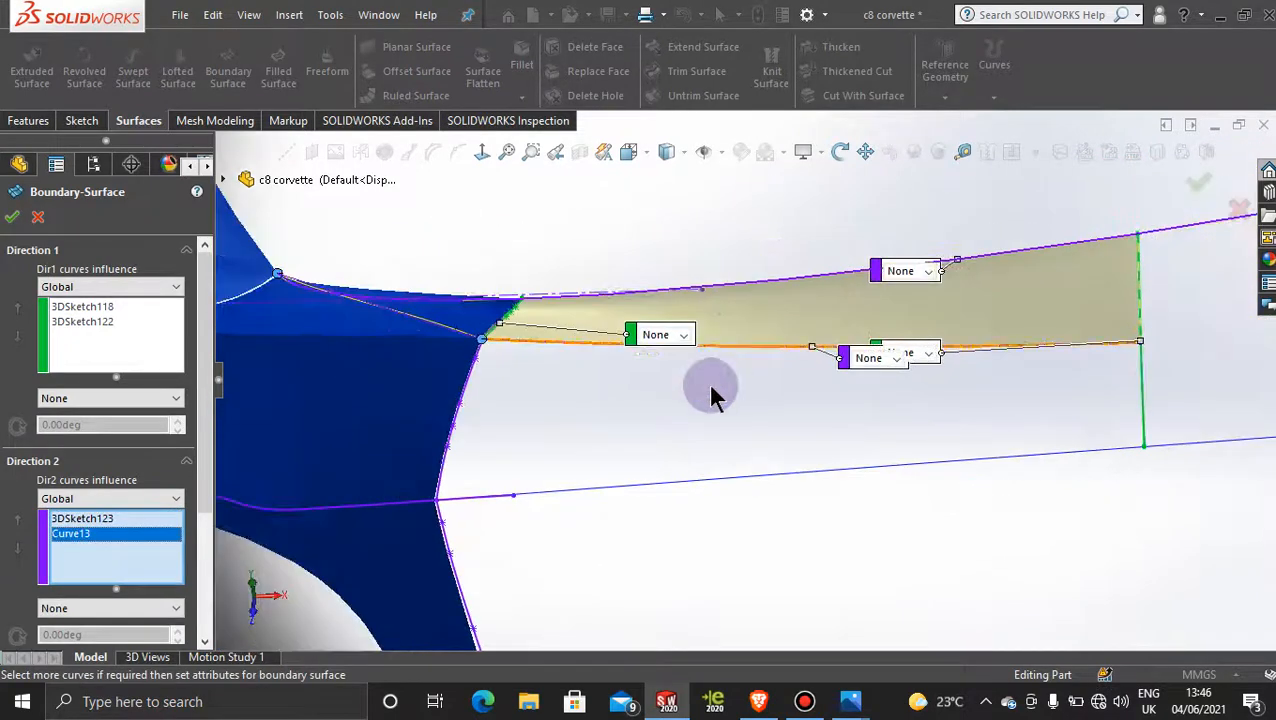
scroll(715, 380, "down", 1)
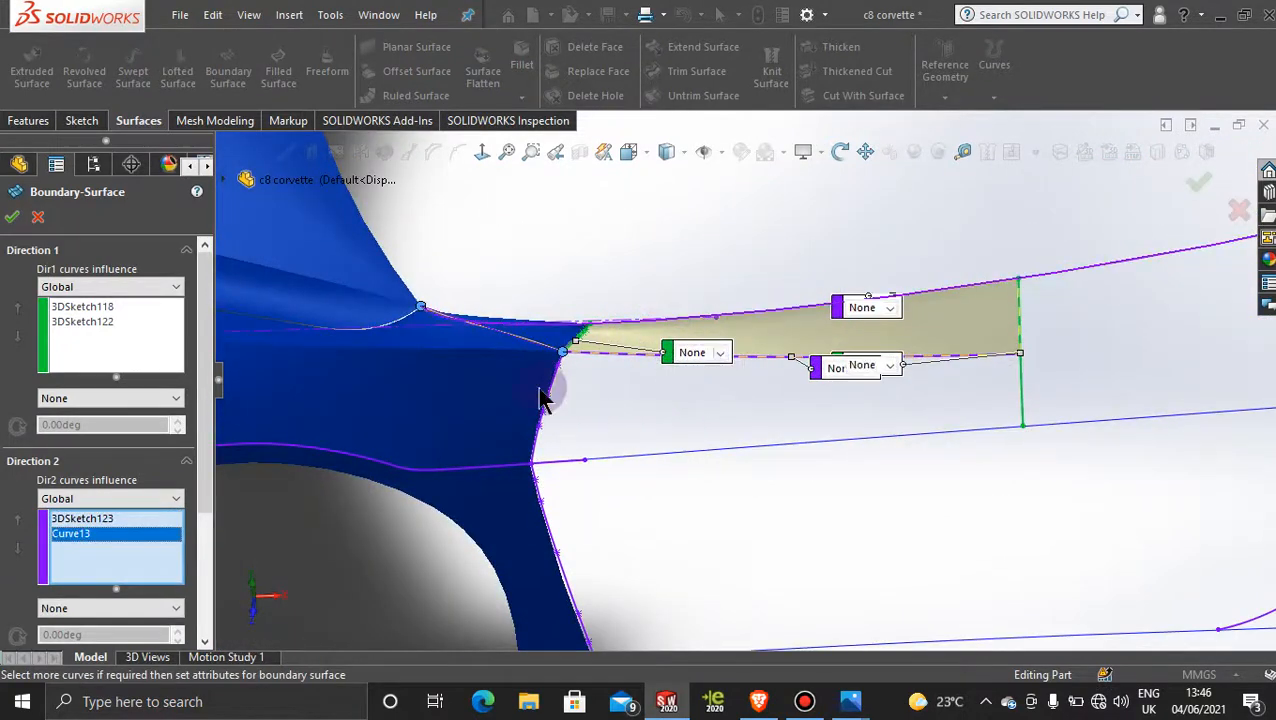
left_click(9, 222)
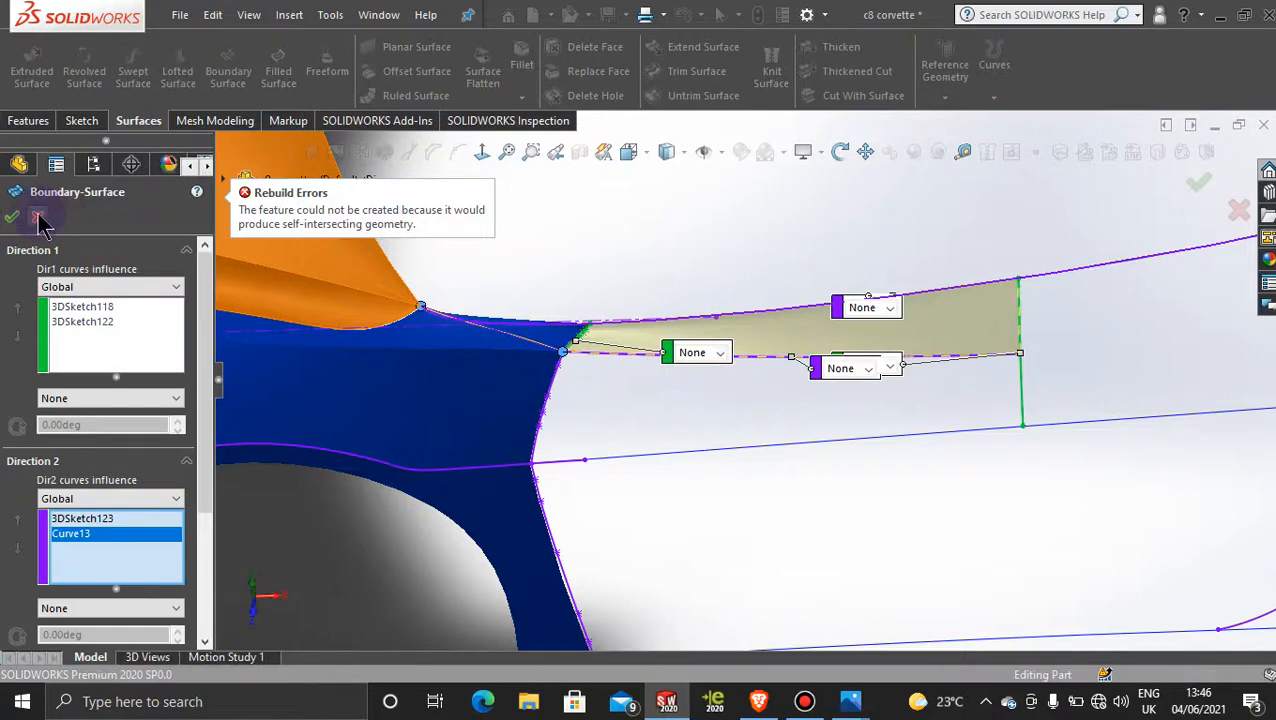
left_click(36, 218)
Examine how the middle spline and the upper curve meet the fender's rear edge.
scroll(740, 360, "down", 2)
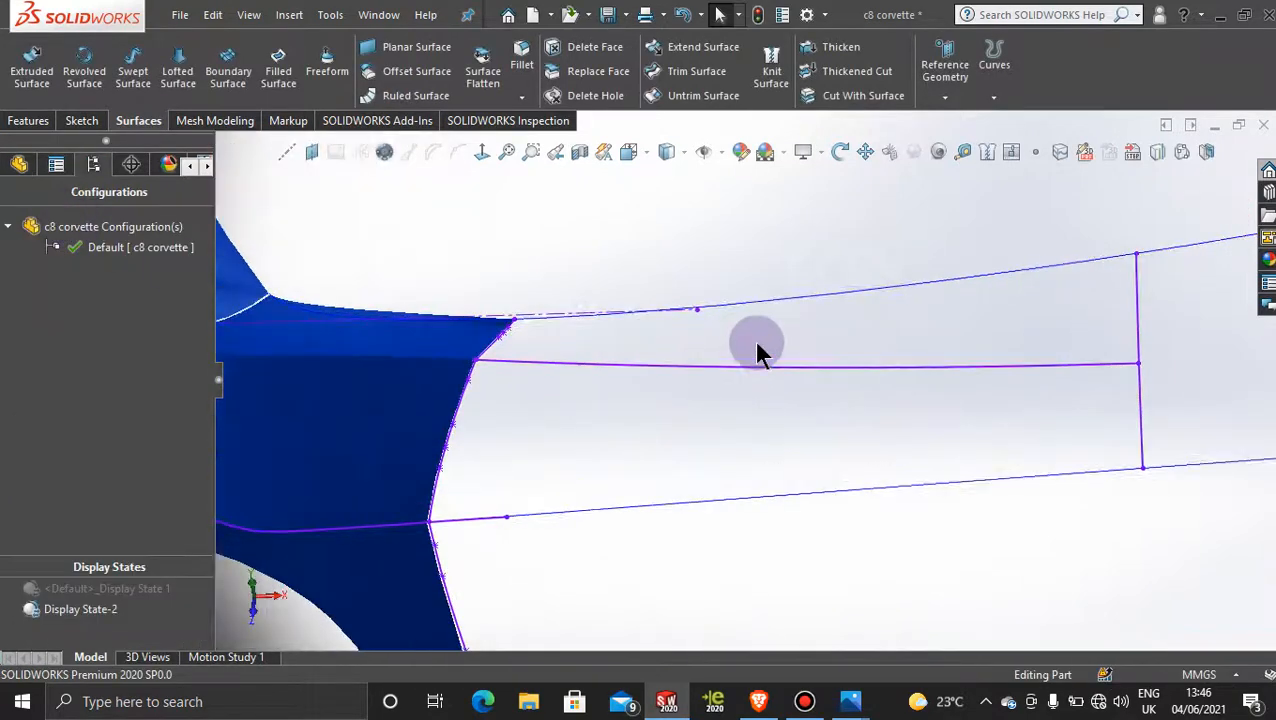
scroll(757, 333, "down", 2)
scroll(356, 413, "down", 2)
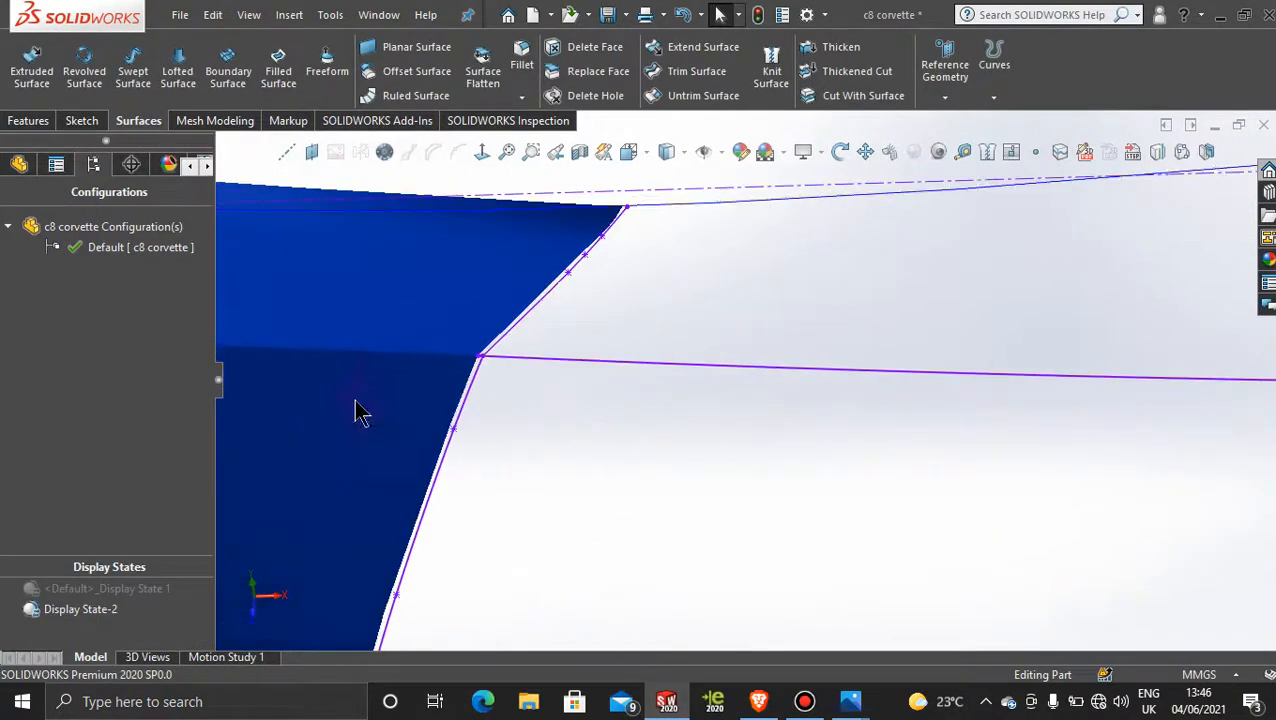
scroll(572, 345, "down", 2)
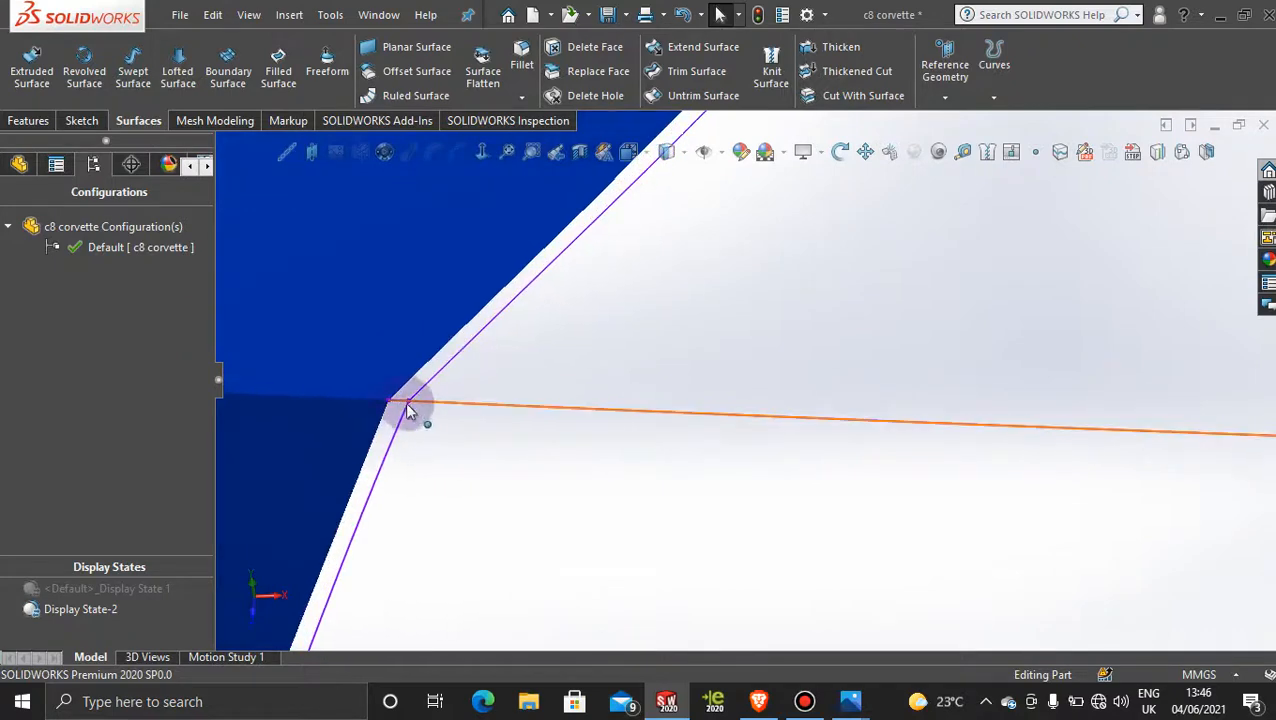
scroll(408, 410, "up", 2)
scroll(797, 319, "up", 3)
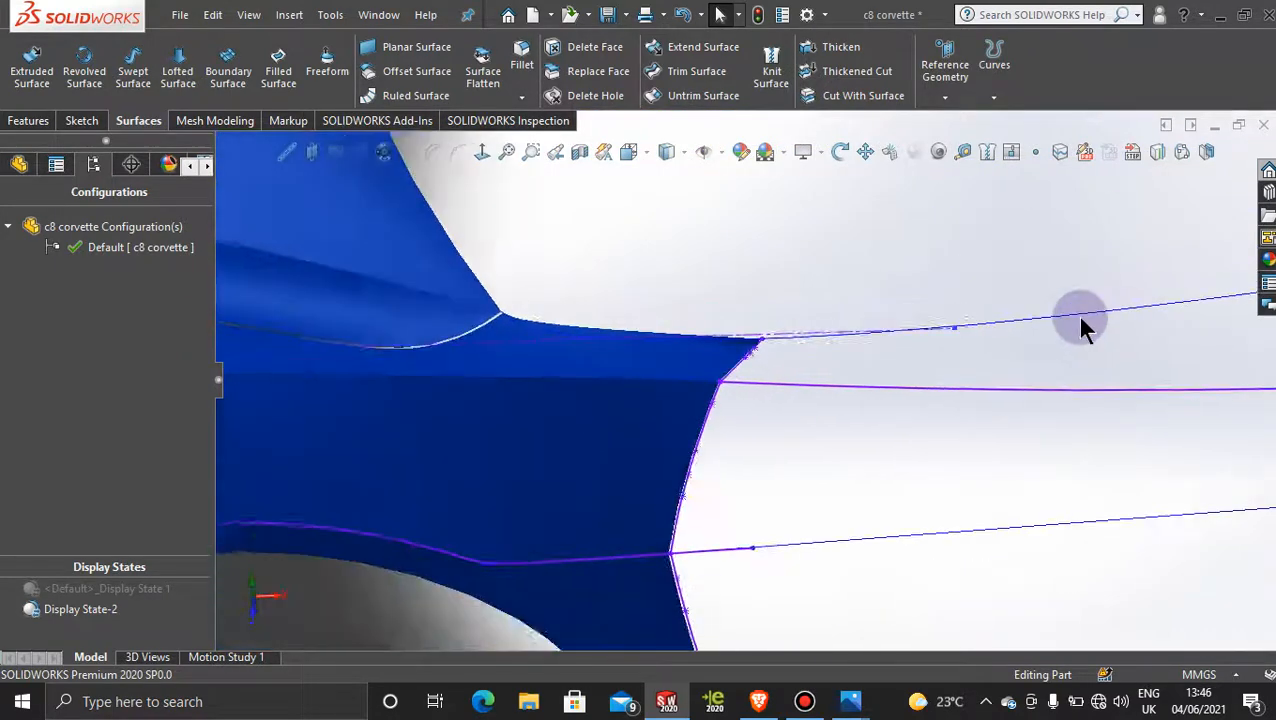
Restart the Boundary Surface with the fender's upper rear edge curve and the vertical door curve as Direction 1, and flip the connectors.
scroll(1080, 325, "down", 3)
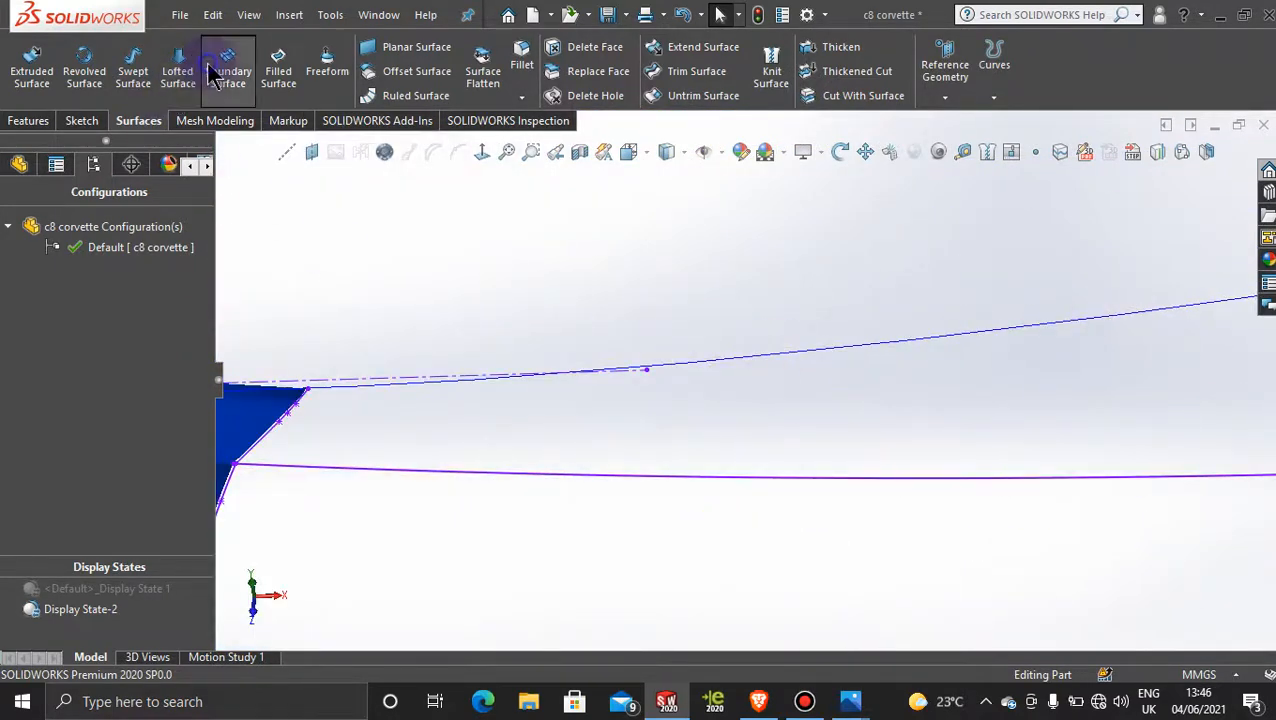
left_click(265, 445)
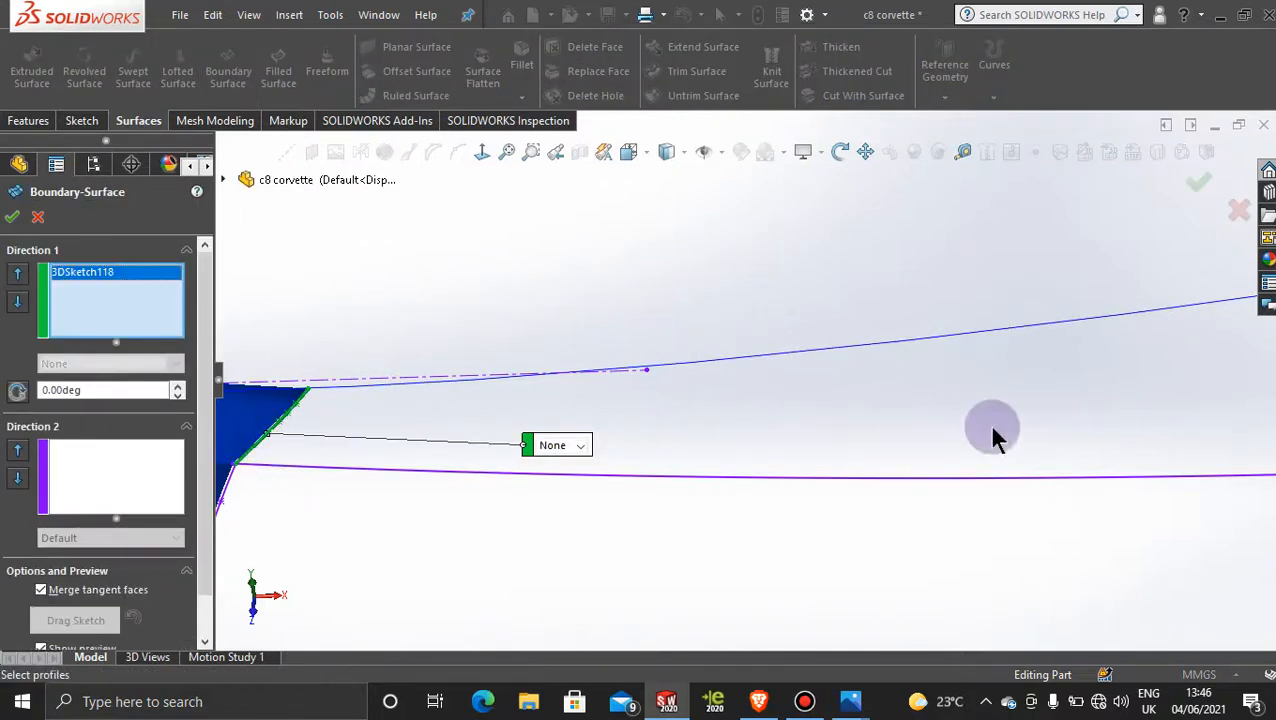
scroll(1000, 425, "down", 3)
left_click(1093, 370)
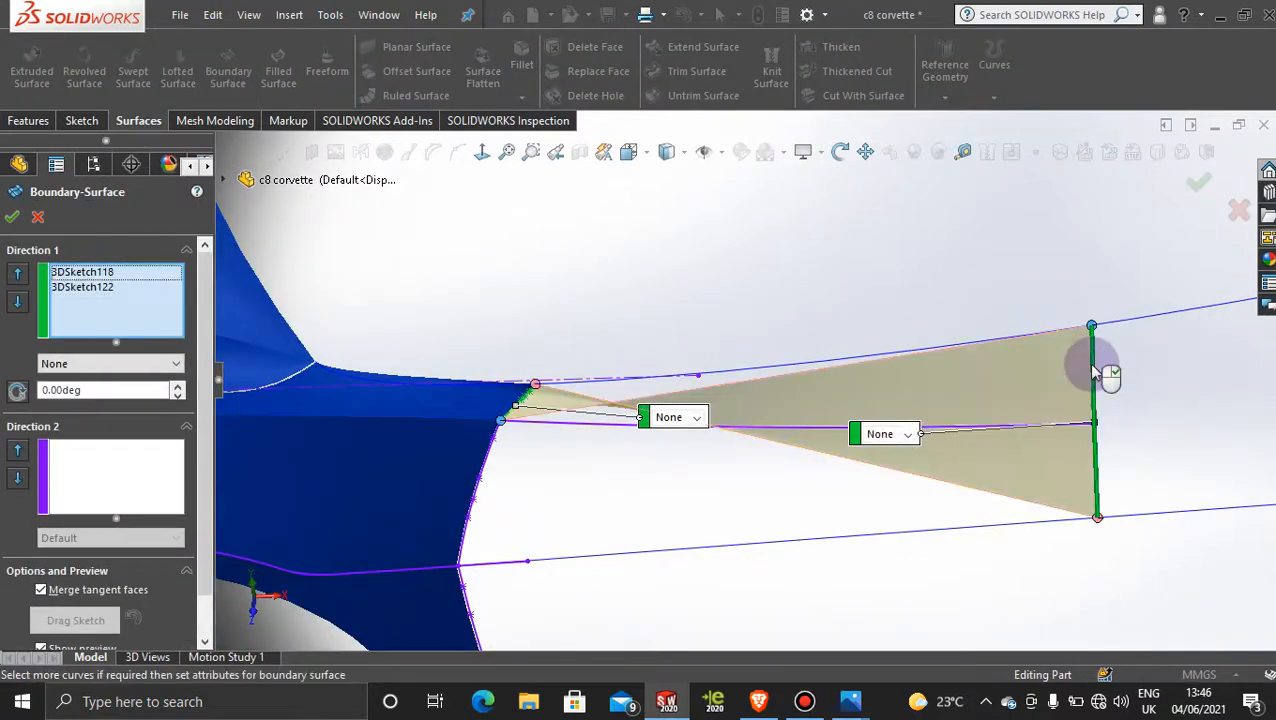
right_click(1100, 522)
left_click(1160, 296)
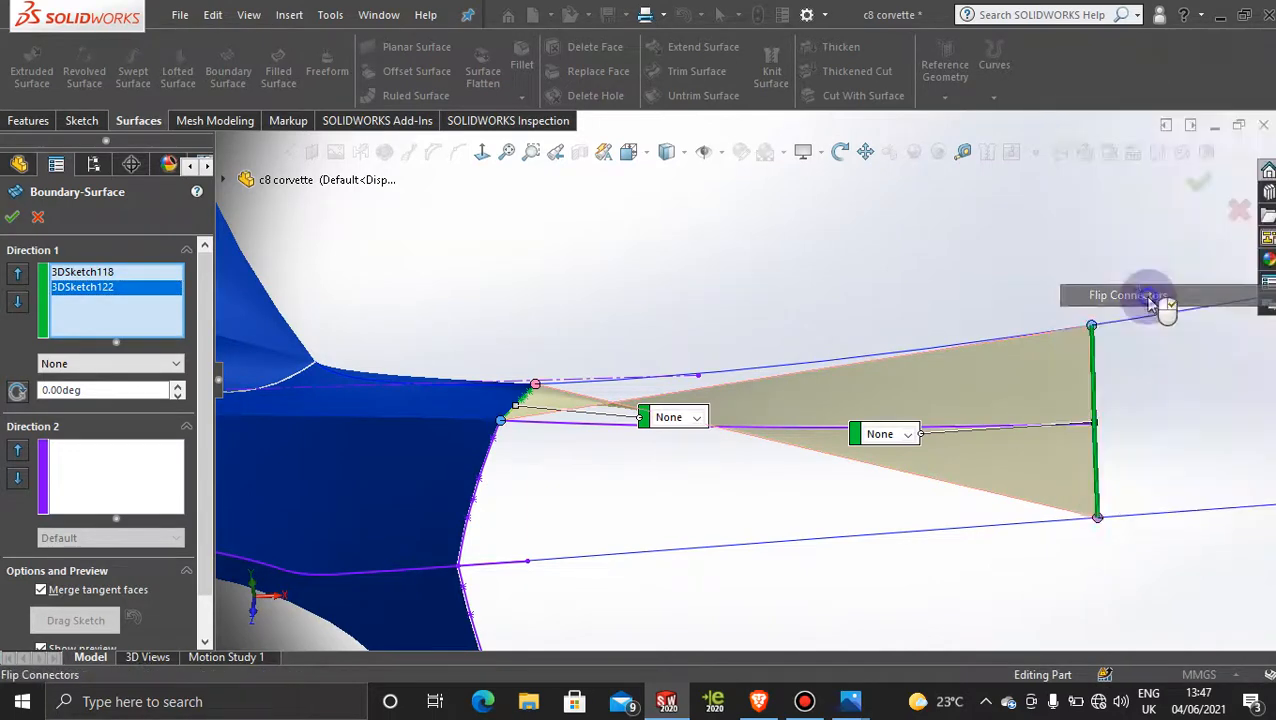
Try the middle spline and the upper Curve13 one at a time as the Direction 2 curve, removing each from the selection.
left_click(157, 487)
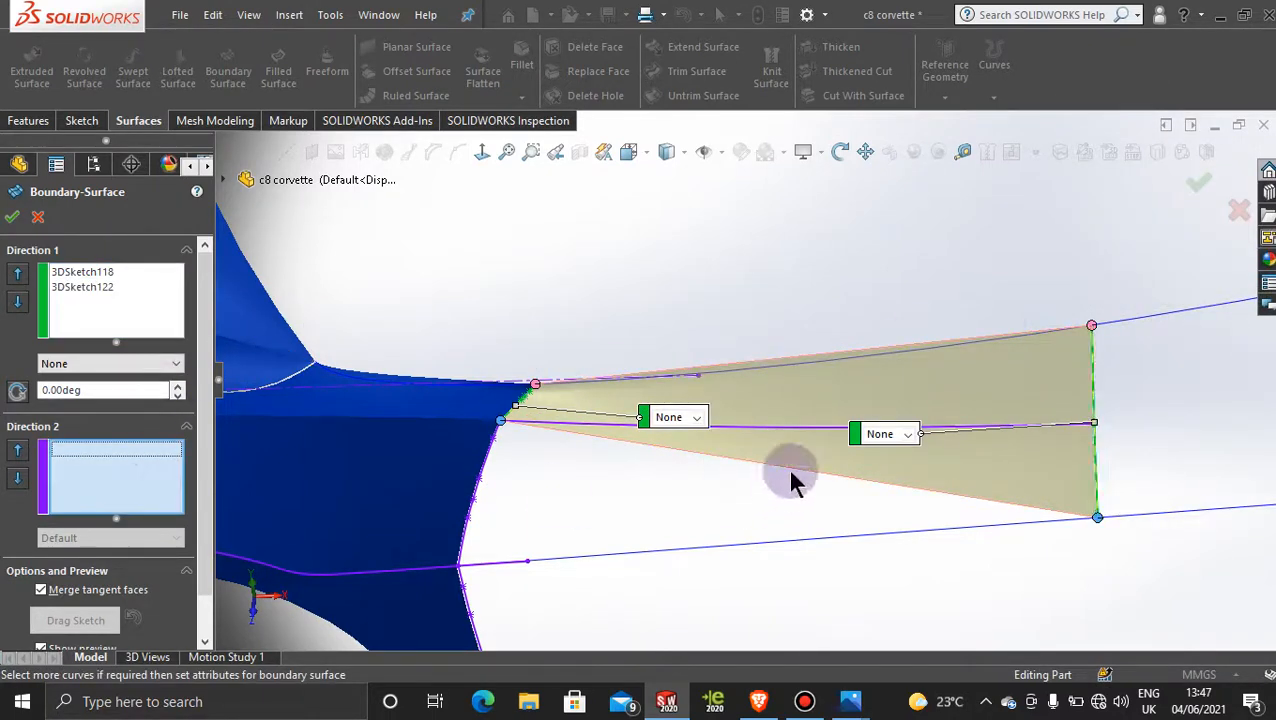
left_click(806, 434)
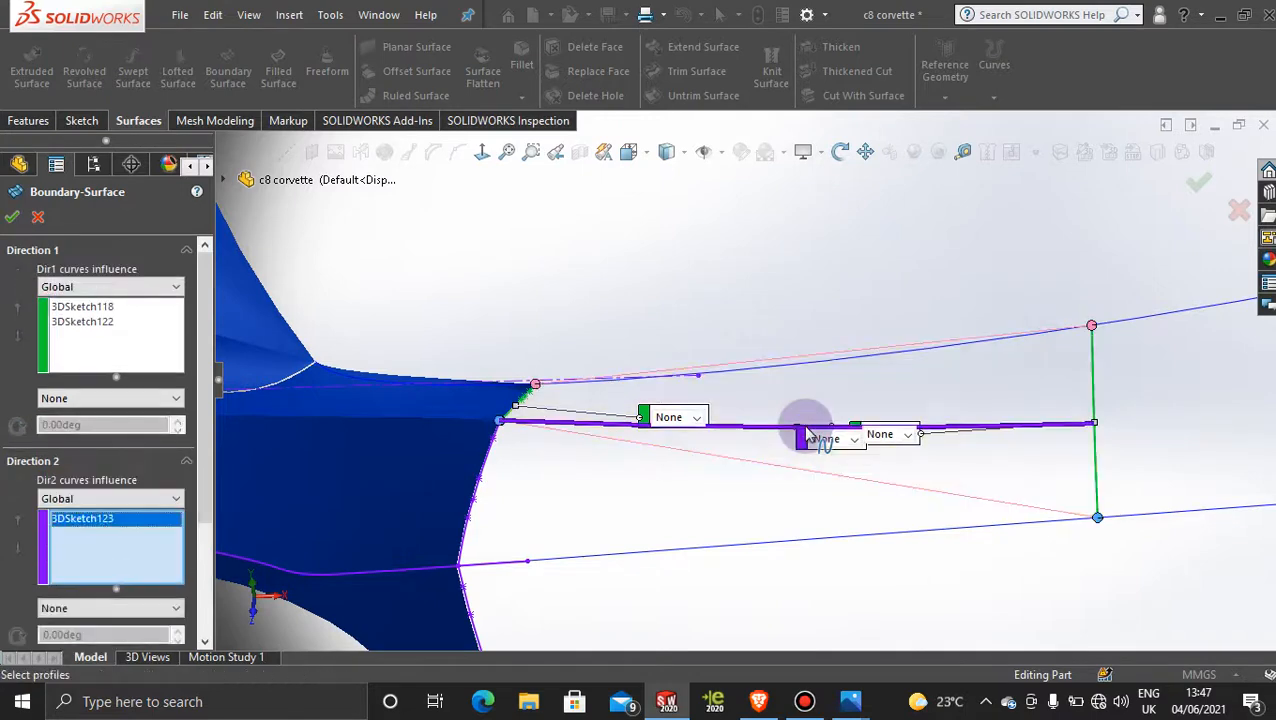
left_click(806, 434)
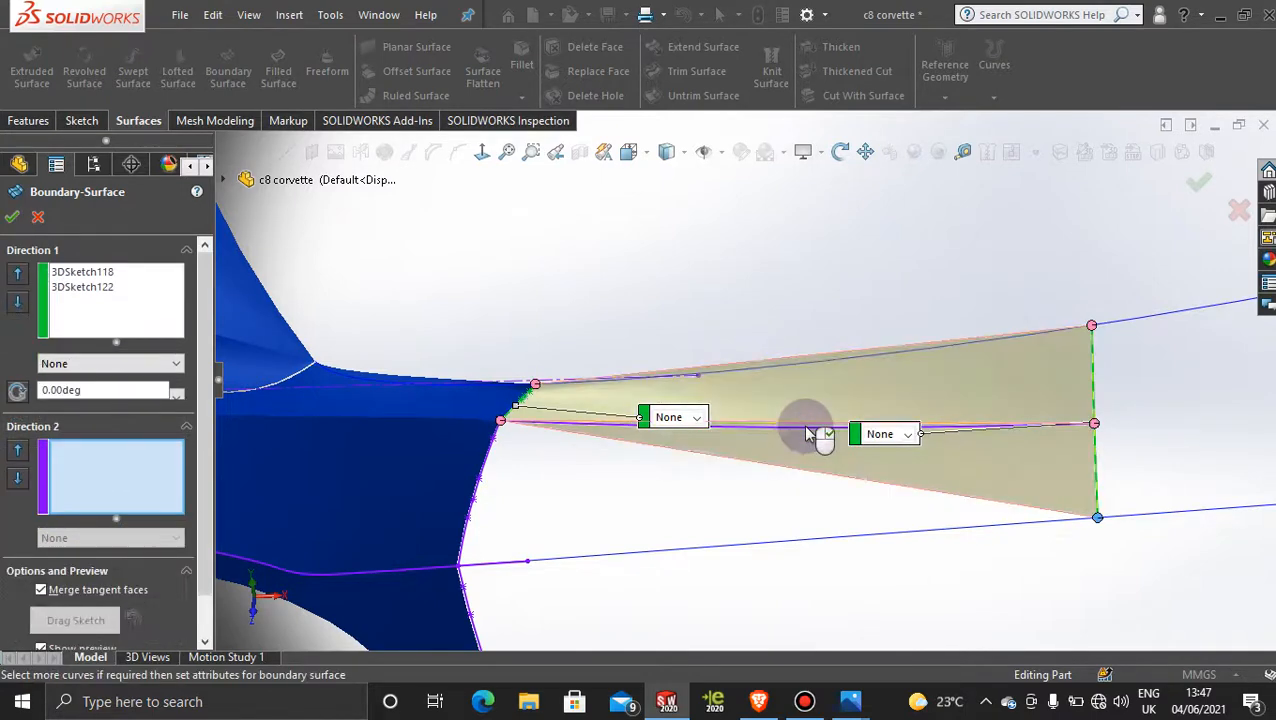
left_click(785, 371)
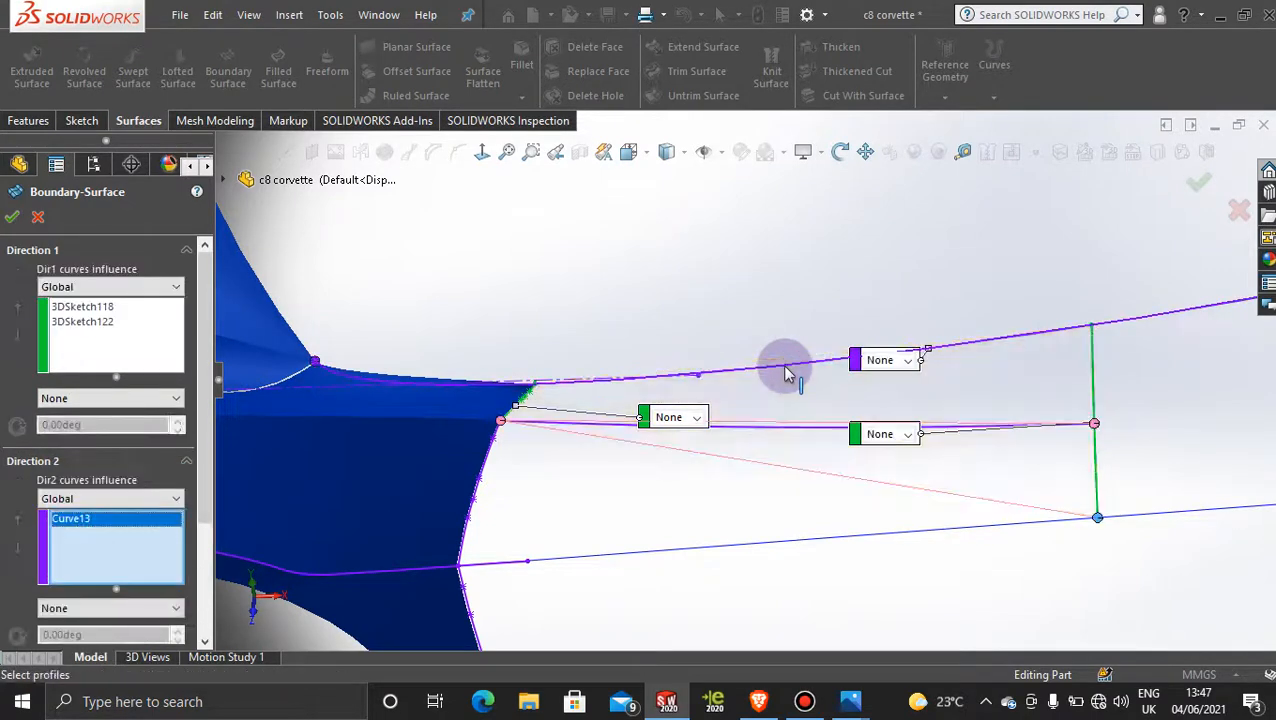
left_click(785, 371)
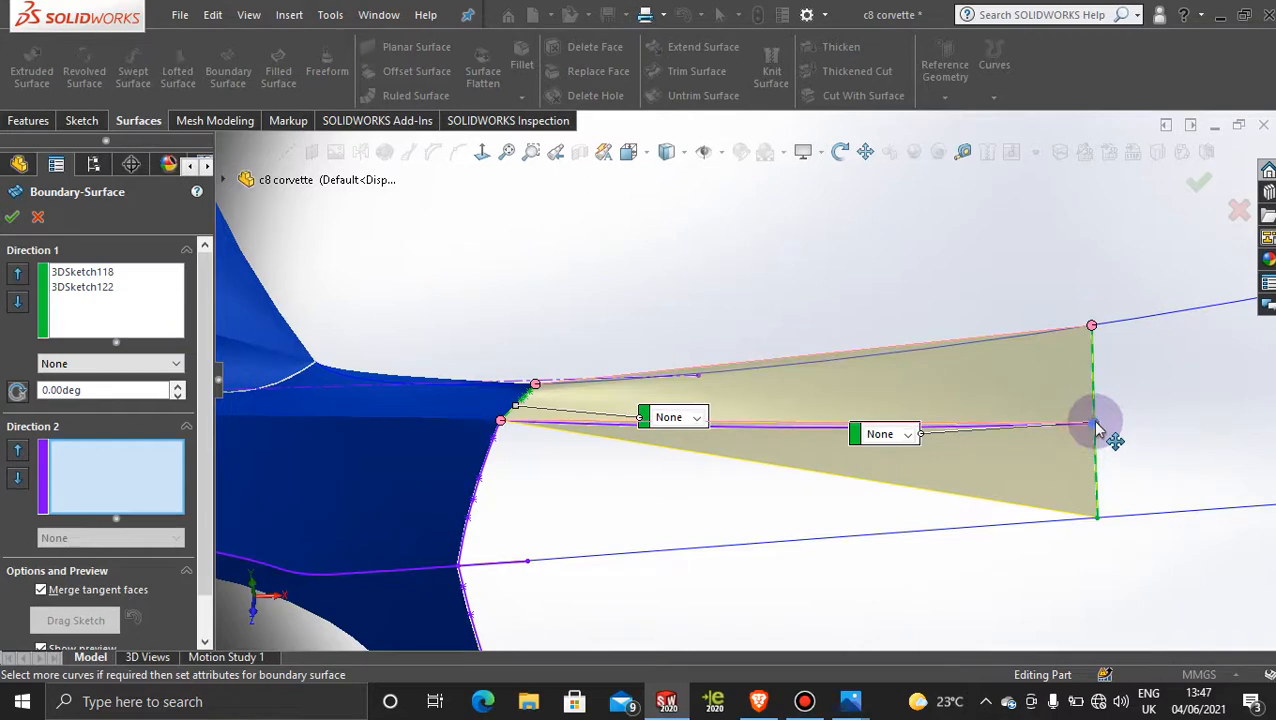
Retry the middle spline as the Direction 2 curve, deselect it, and test the upper curve in its place.
scroll(664, 458, "down", 3)
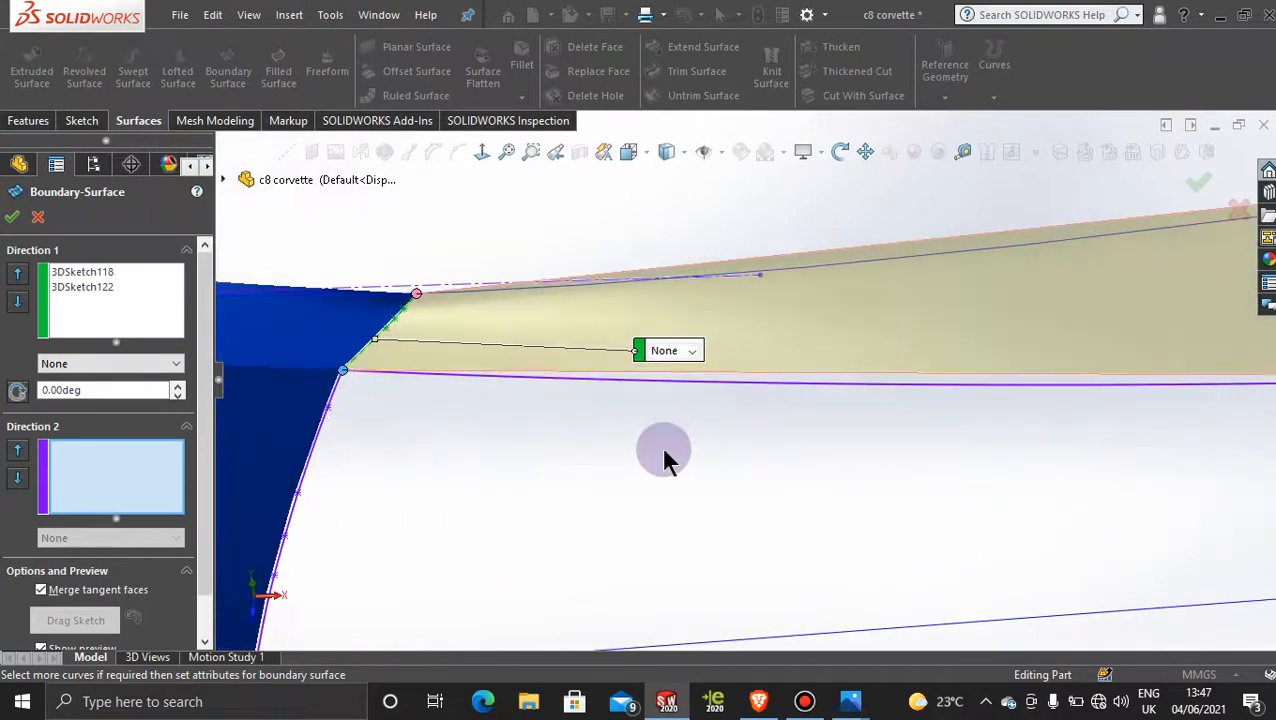
left_click(688, 383)
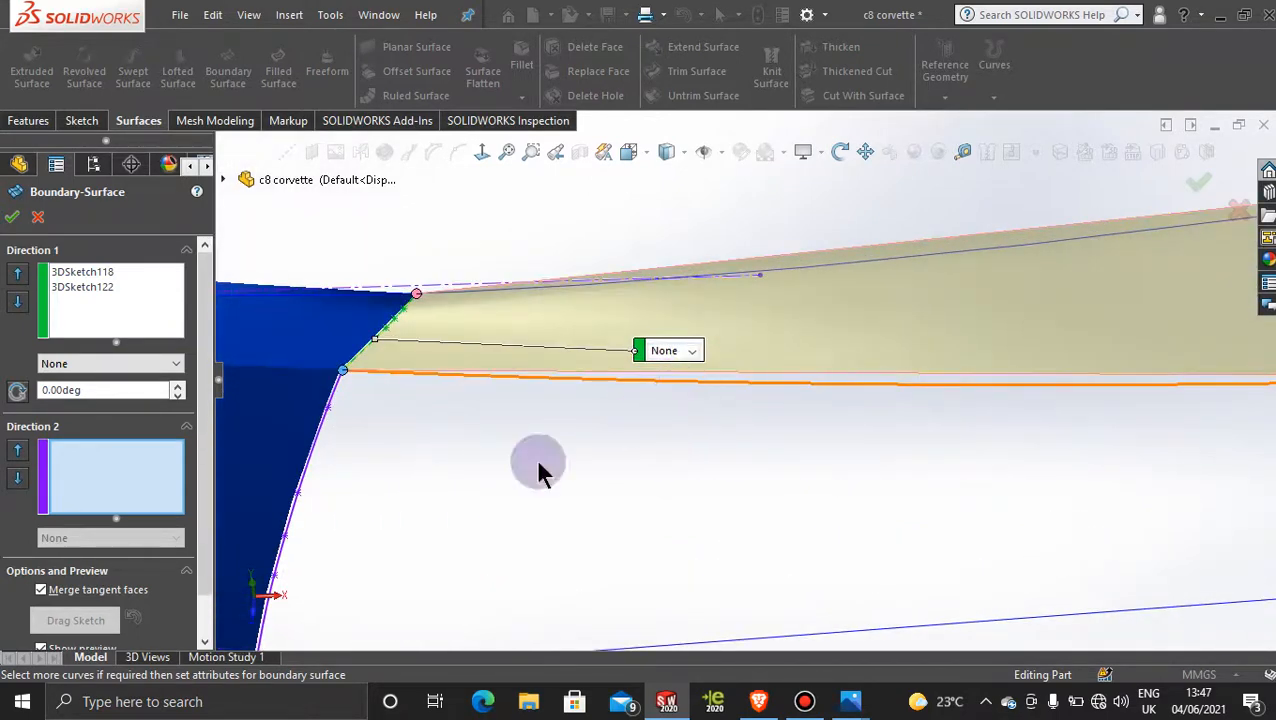
left_click(821, 386)
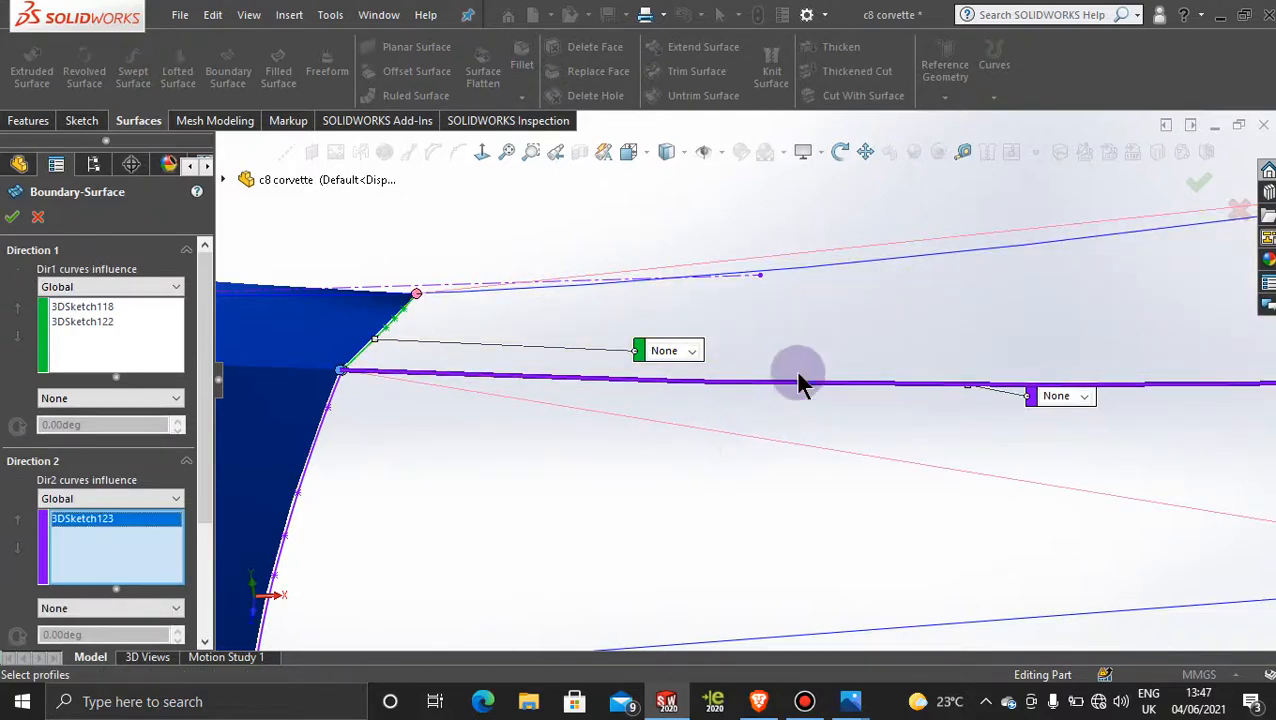
left_click(800, 388)
left_click(826, 276)
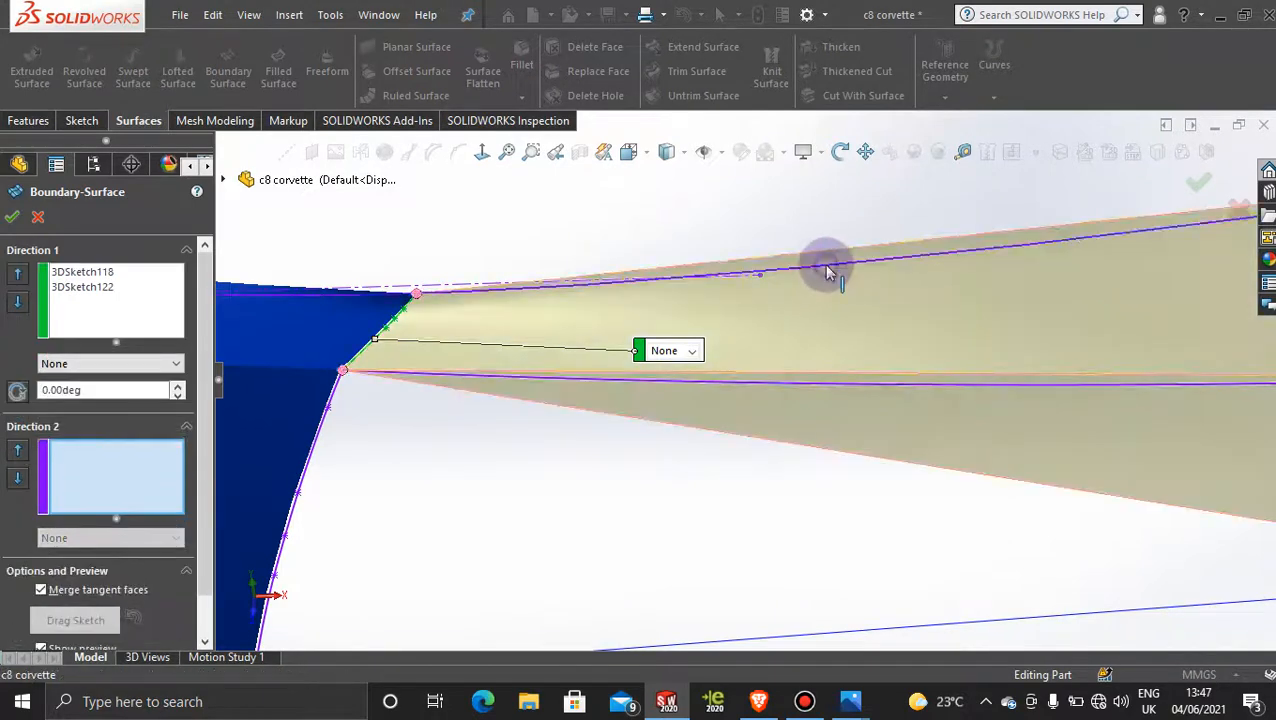
left_click(826, 272)
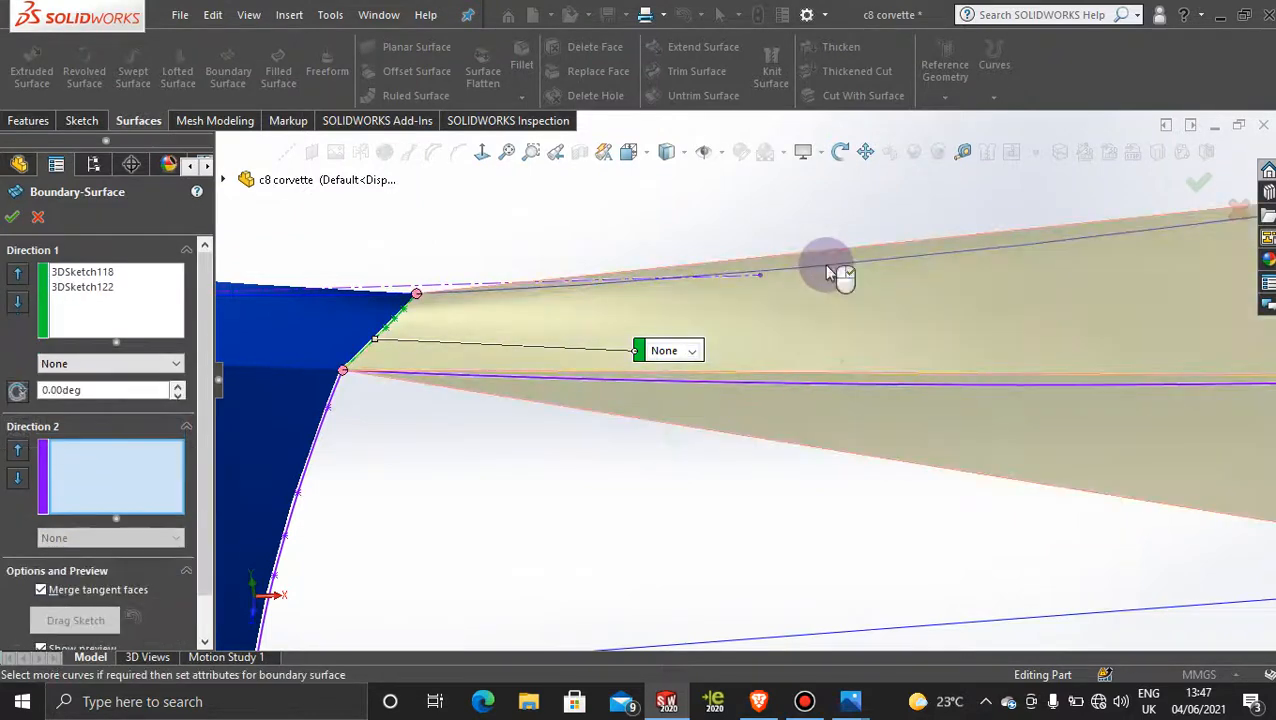
Examine how the surface preview meets the fender's rear edge and spans to the vertical door curve.
scroll(830, 347, "up", 3)
scroll(433, 265, "down", 5)
scroll(724, 574, "down", 7)
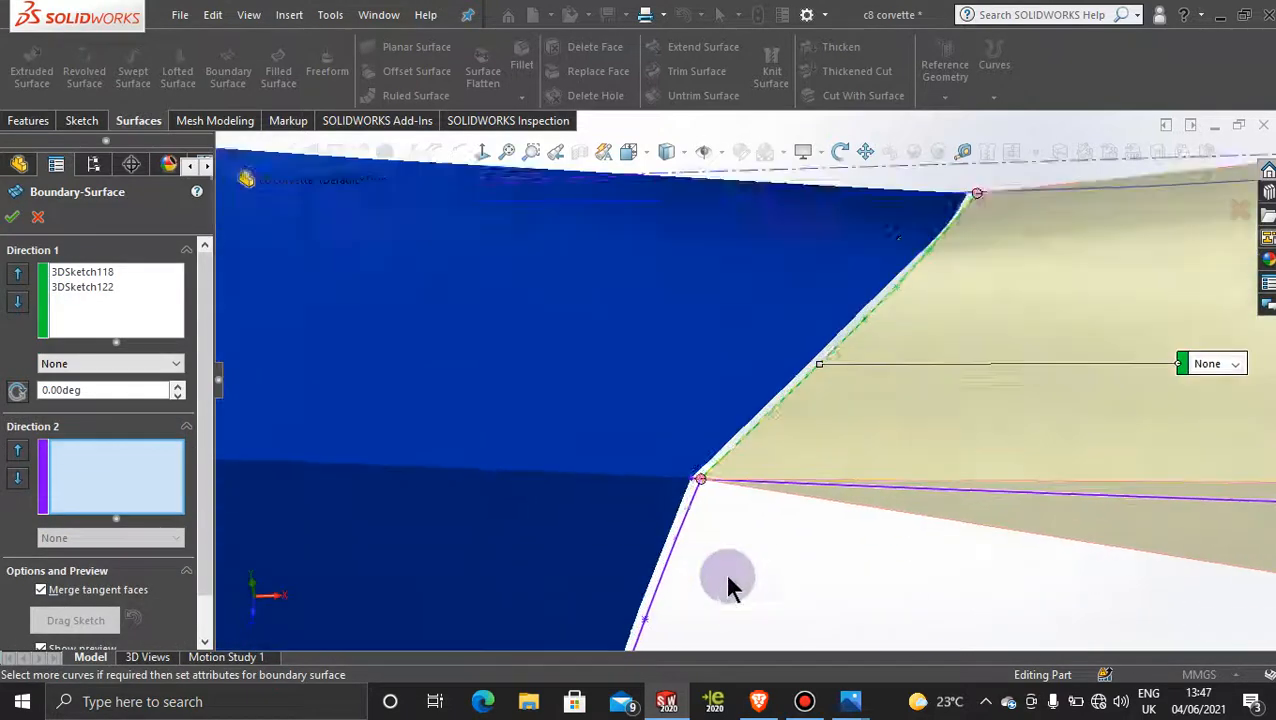
scroll(739, 470, "down", 3)
scroll(762, 495, "up", 8)
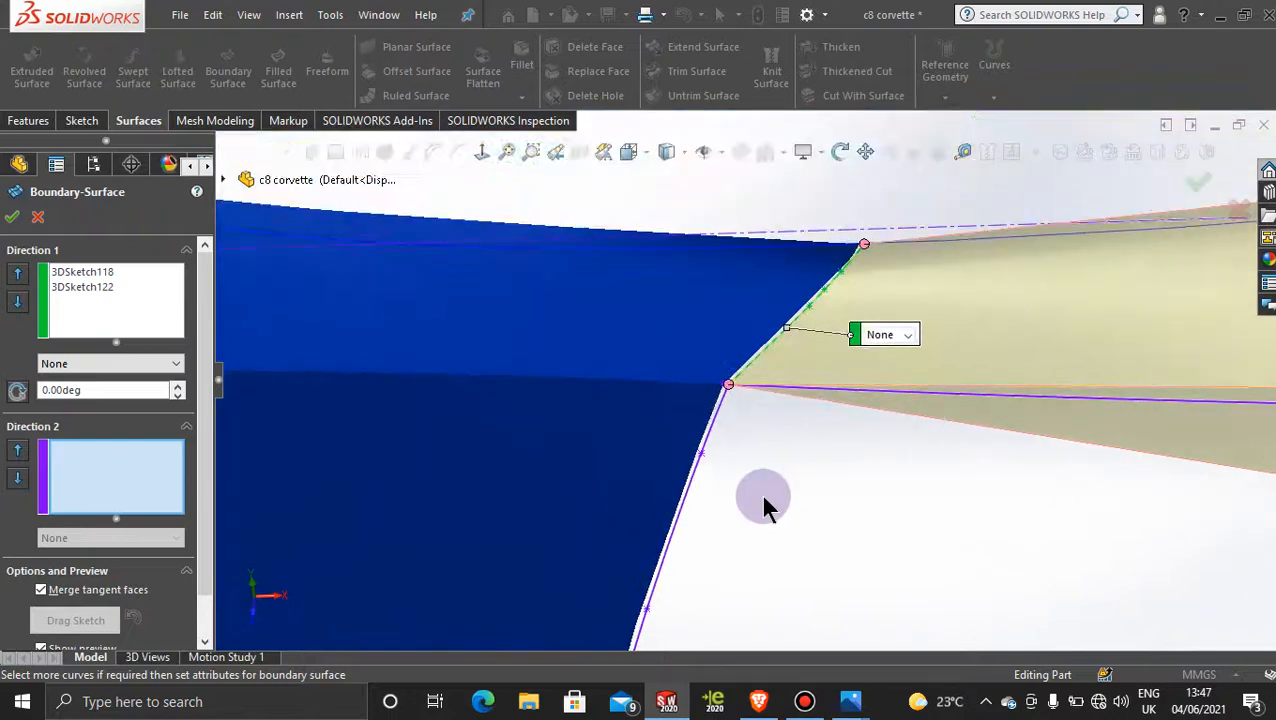
scroll(886, 278, "down", 7)
scroll(872, 420, "up", 14)
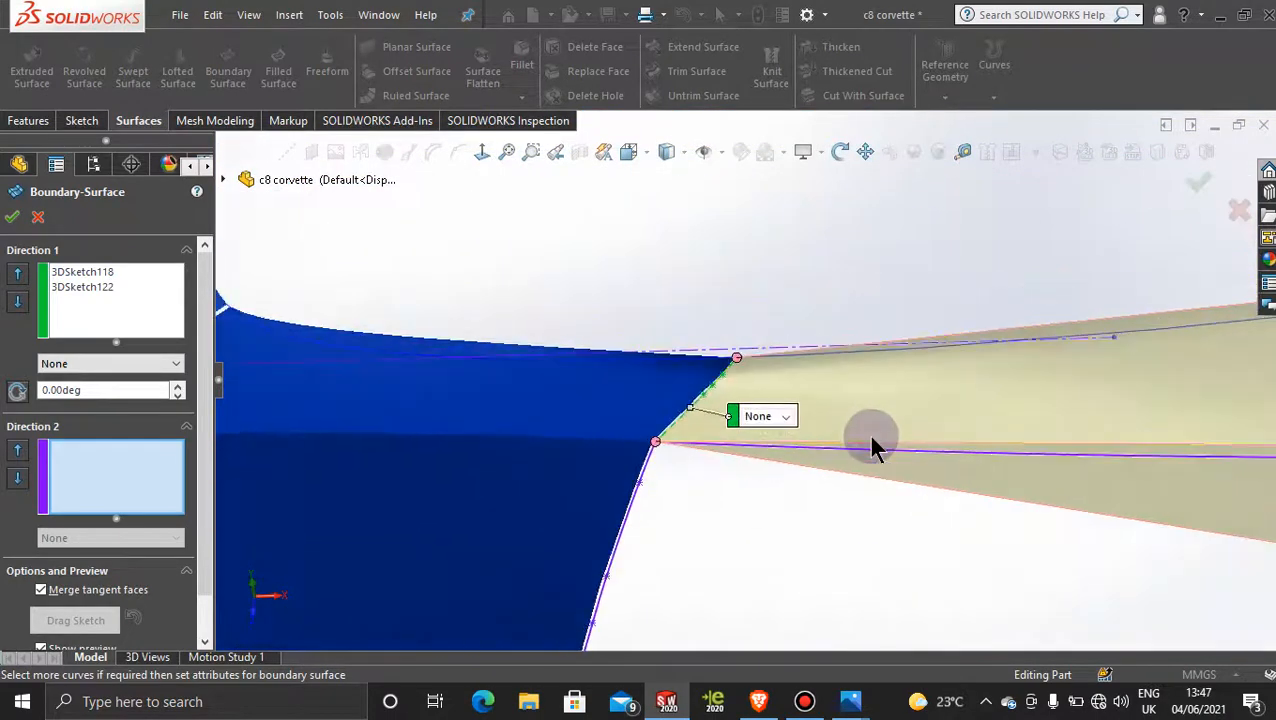
scroll(872, 445, "up", 5)
scroll(1040, 330, "down", 4)
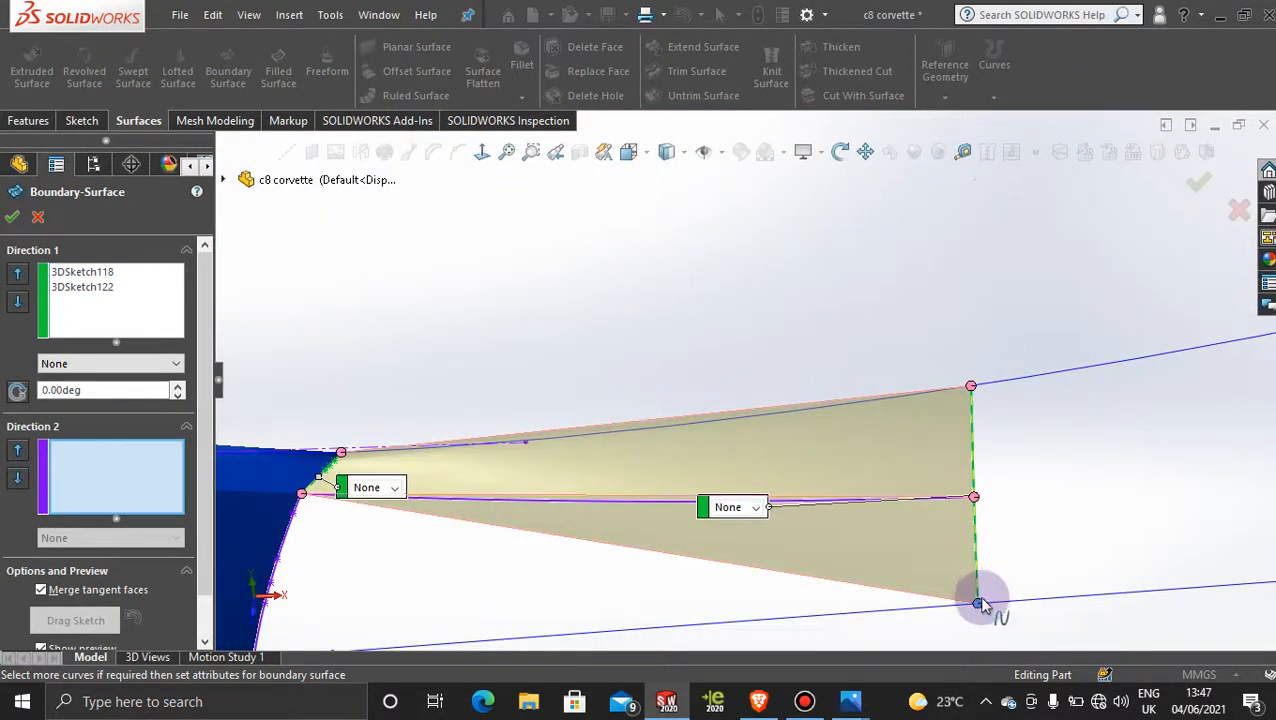
Try to align the connectors on the vertical door curve with the middle spline as Direction 2 curve, and cancel the Boundary Surface.
left_click_drag(977, 494, 977, 494)
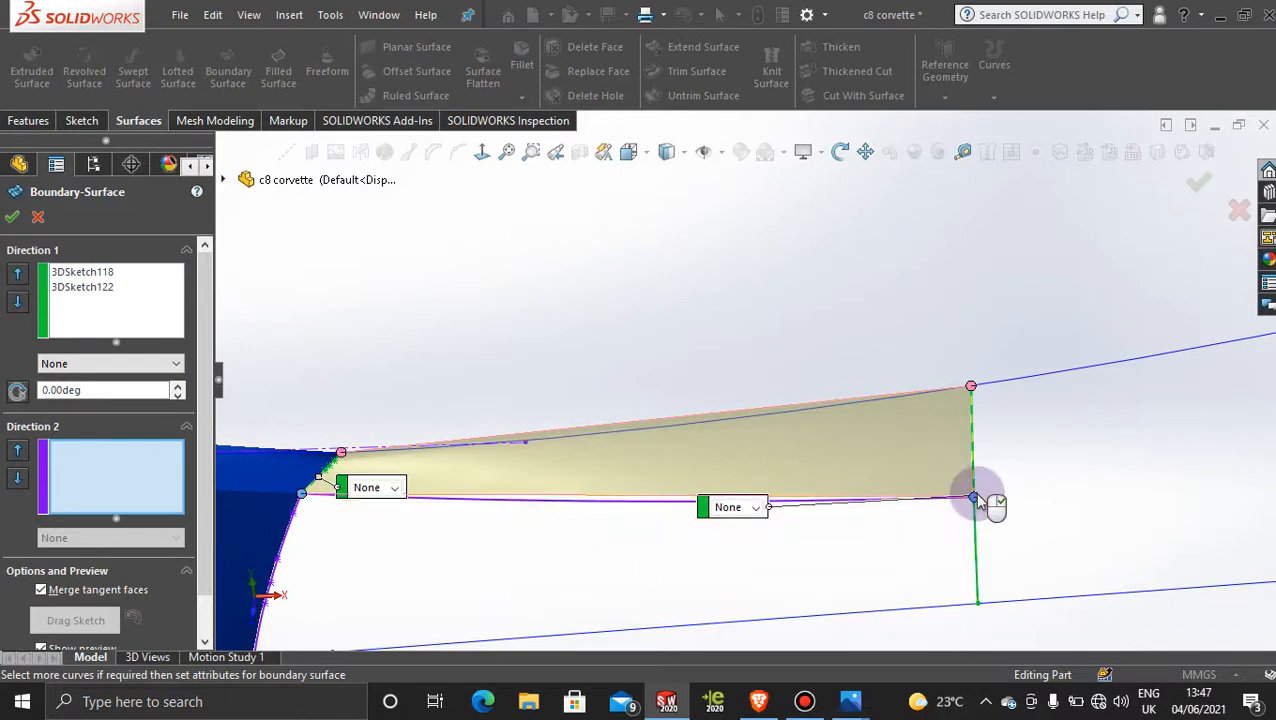
left_click(636, 505)
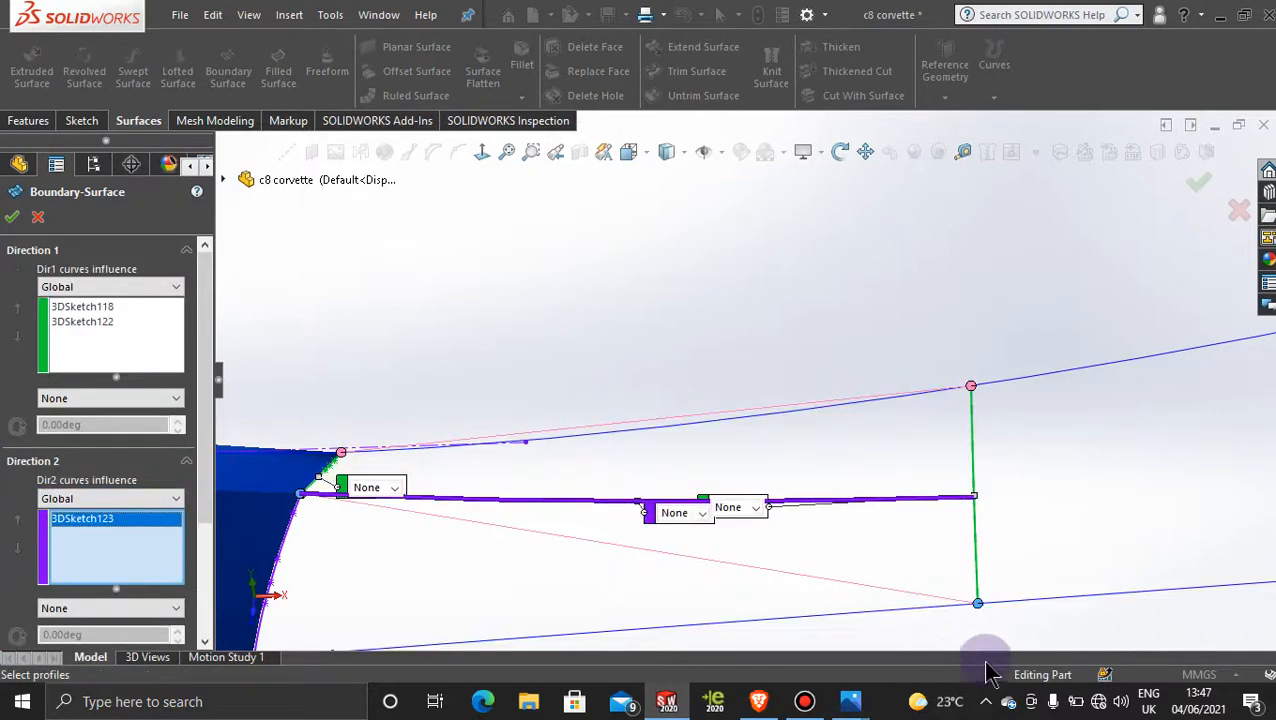
left_click_drag(978, 604, 980, 504)
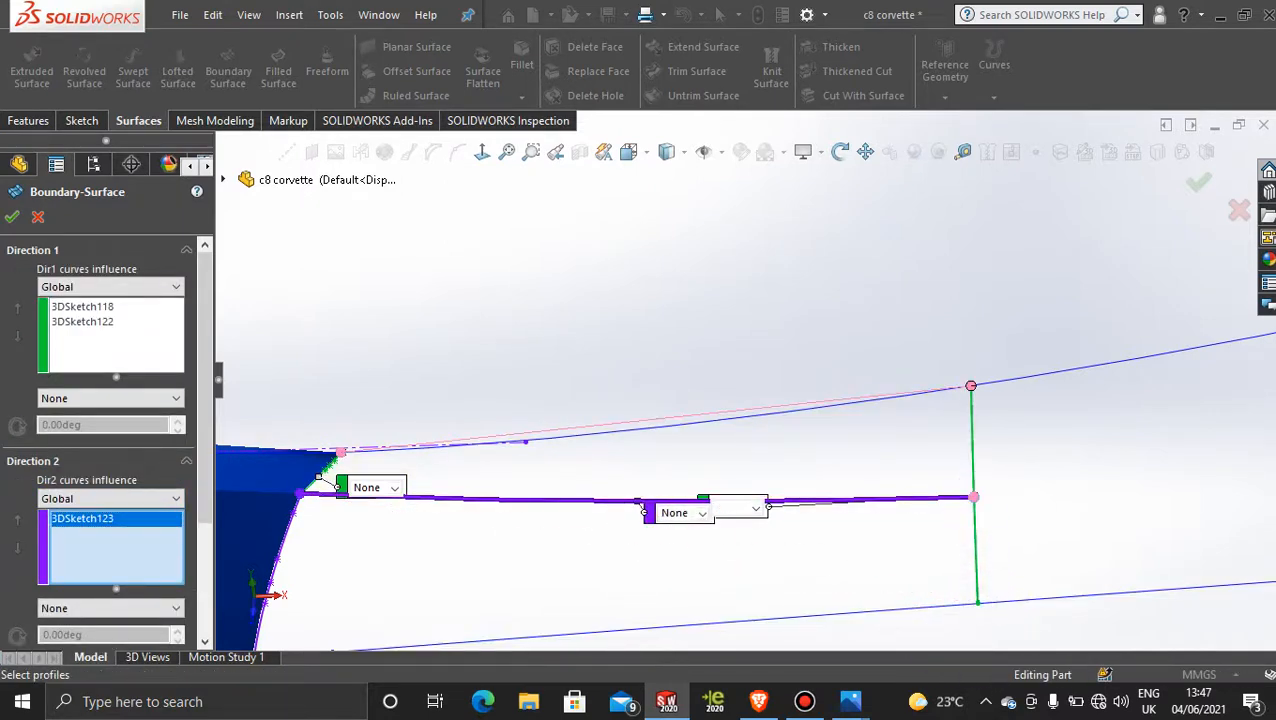
left_click_drag(978, 602, 978, 504)
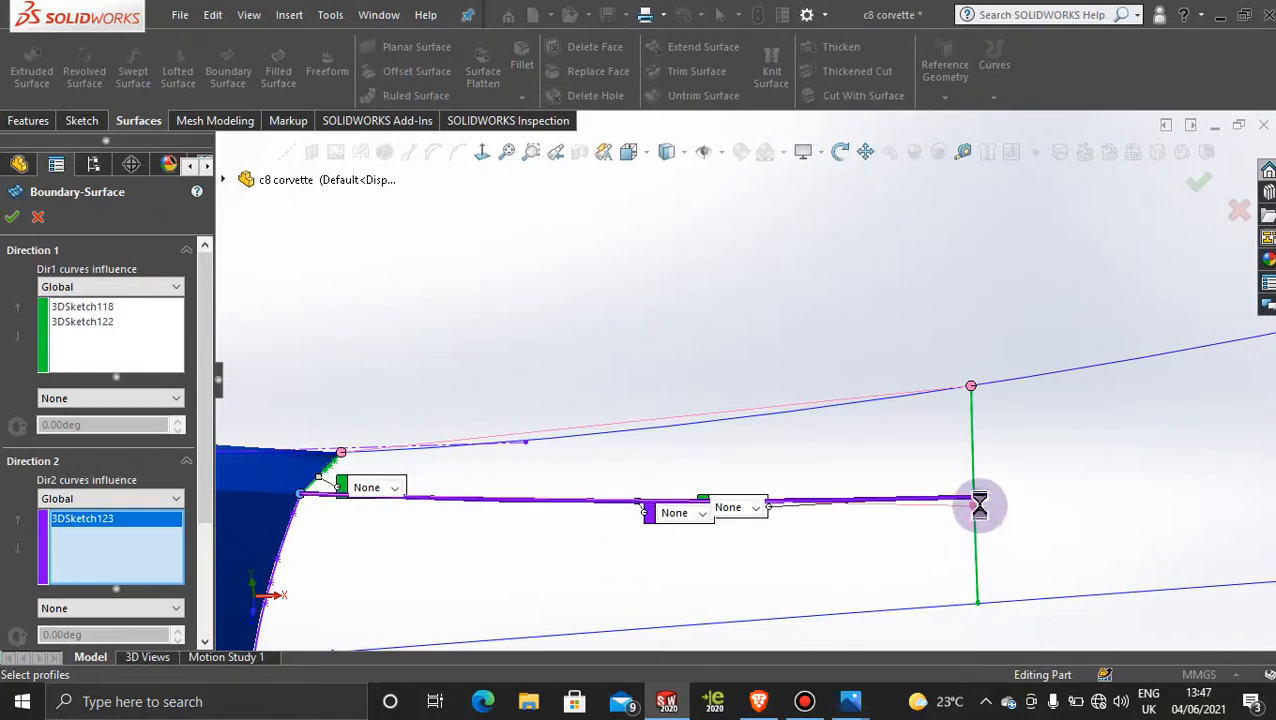
scroll(981, 508, "down", 3)
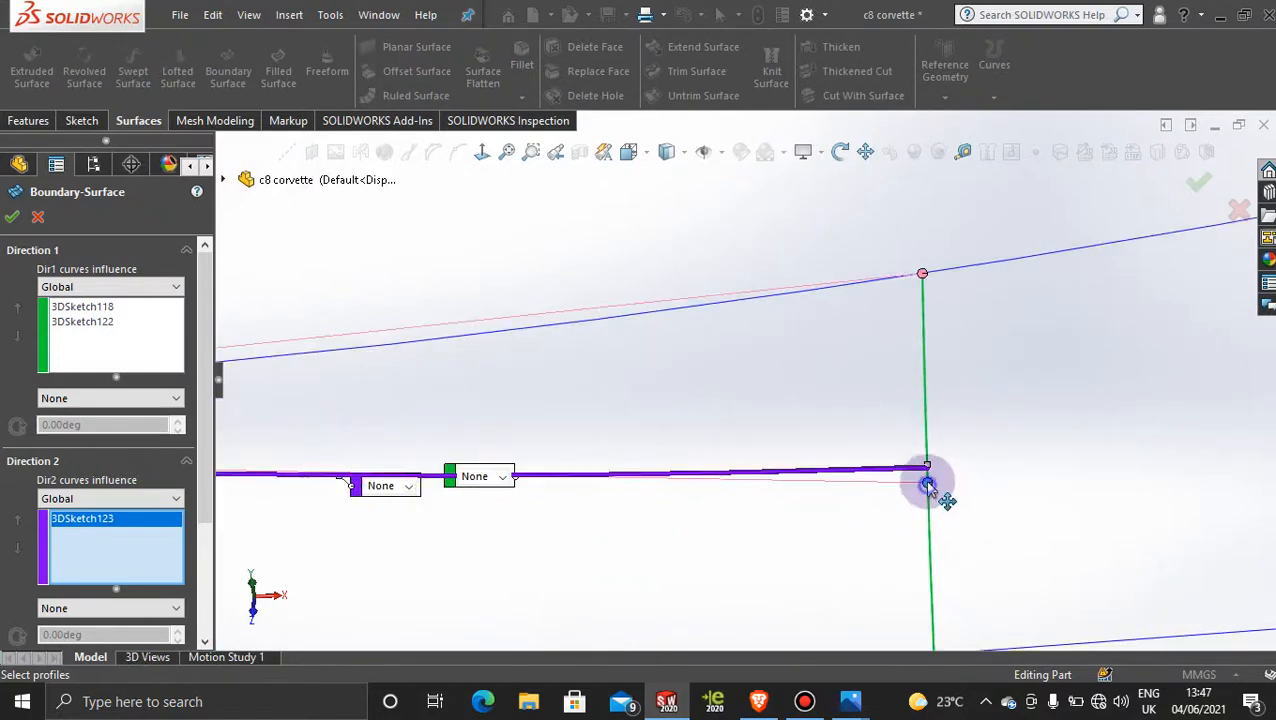
left_click(928, 464)
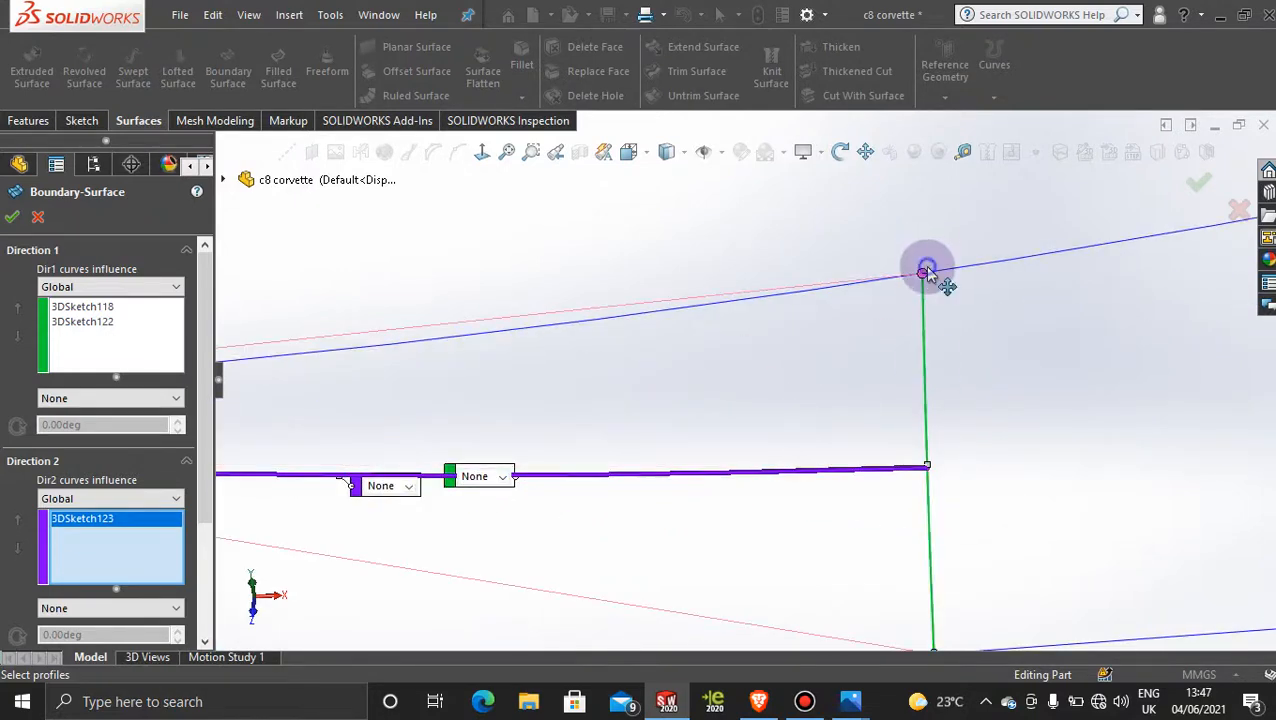
left_click_drag(927, 272, 924, 354)
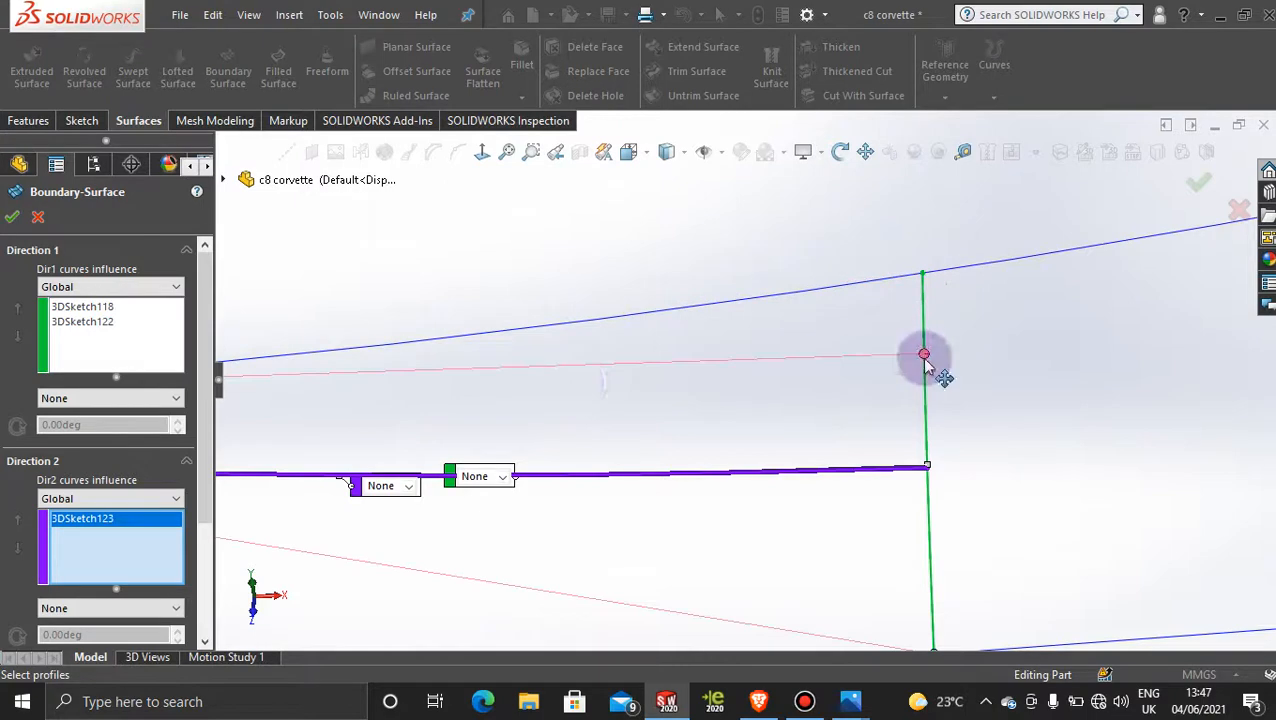
left_click(37, 217)
middle_click_drag(759, 268, 624, 472)
scroll(579, 385, "down", 3)
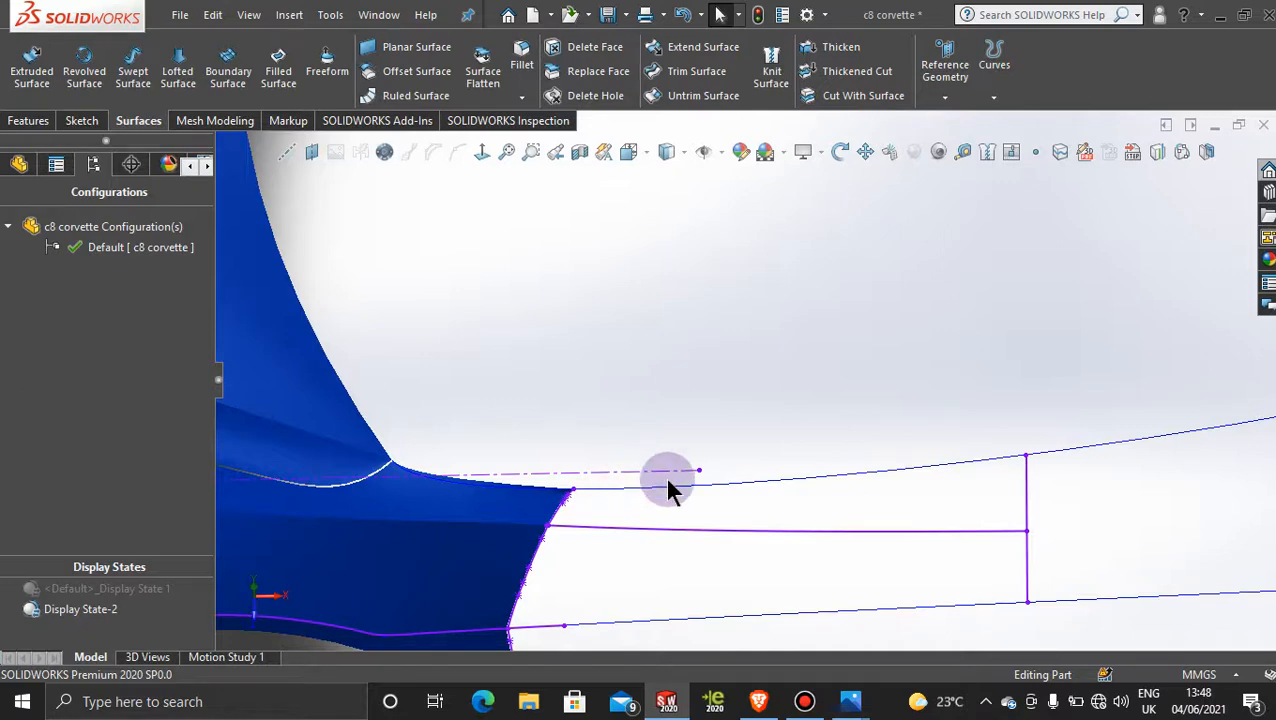
scroll(660, 523, "down", 3)
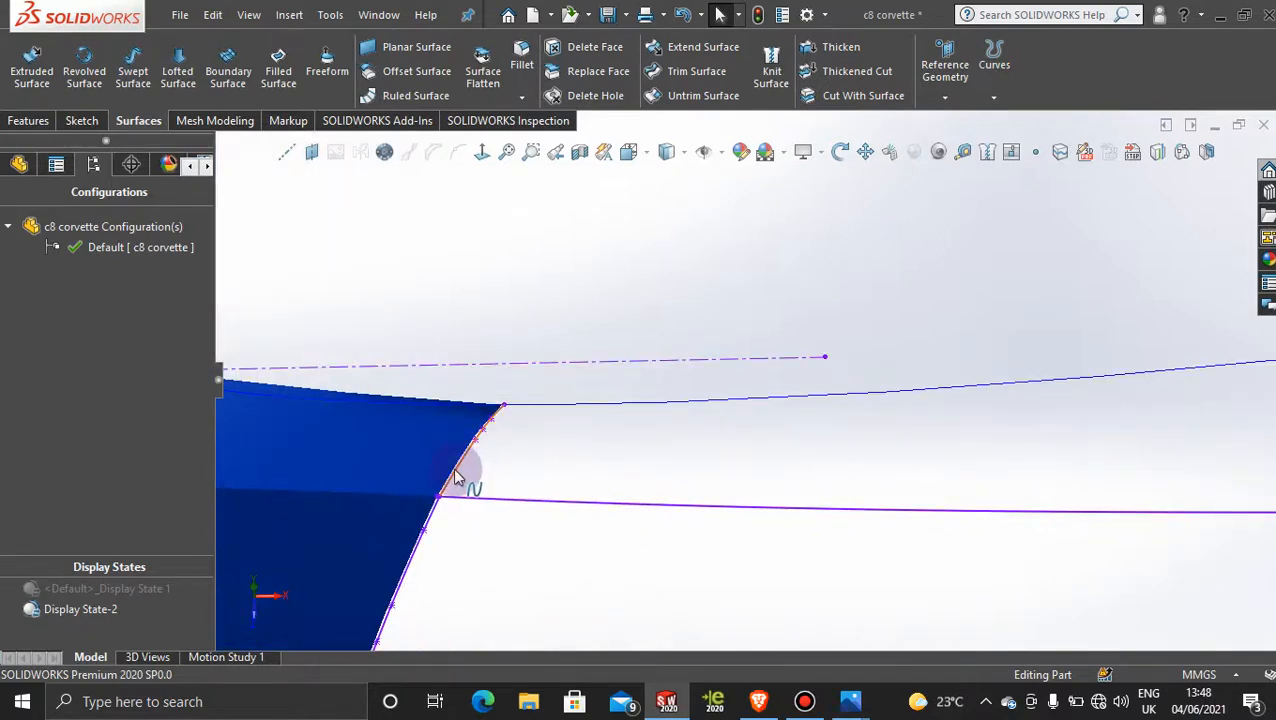
left_click(232, 62)
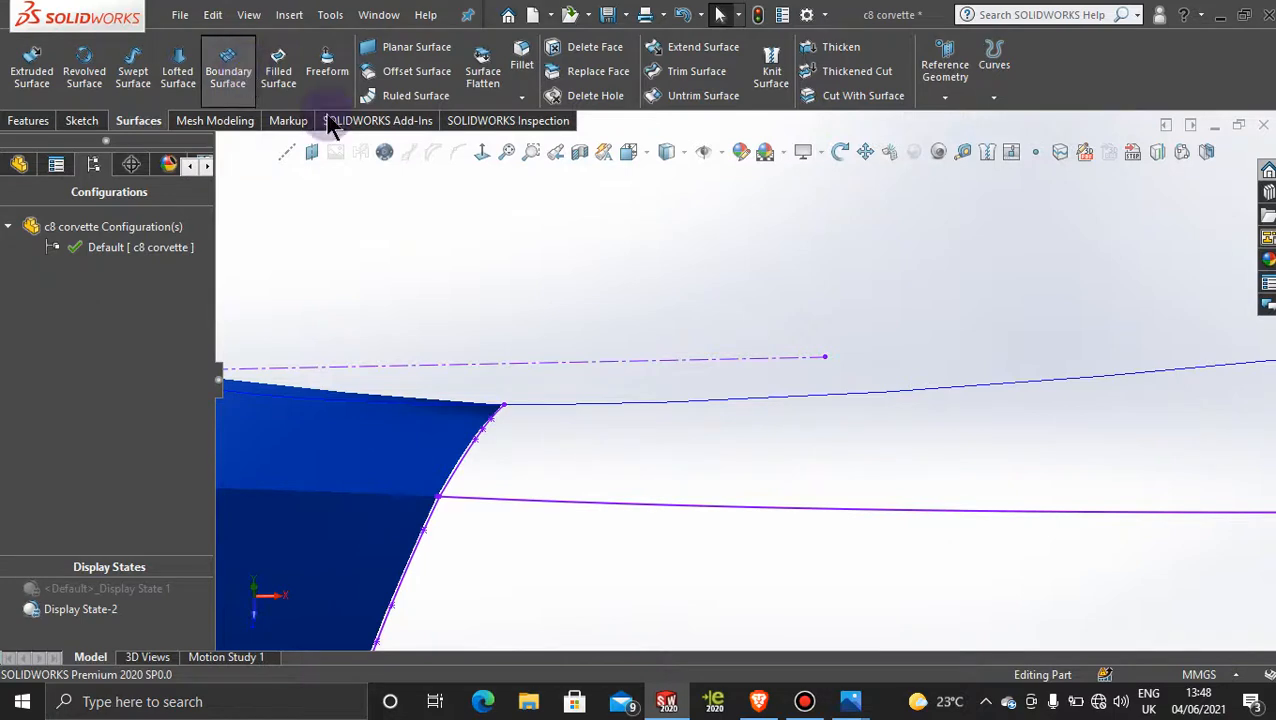
right_click(628, 440)
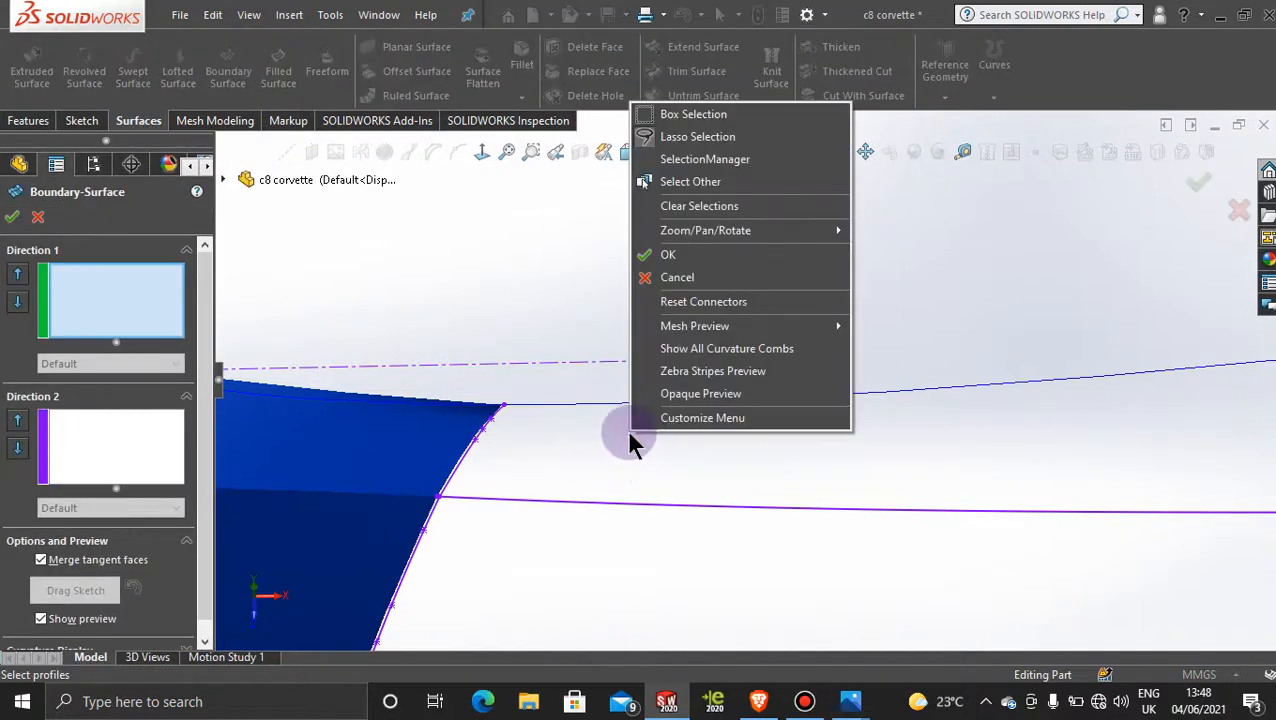
left_click(696, 163)
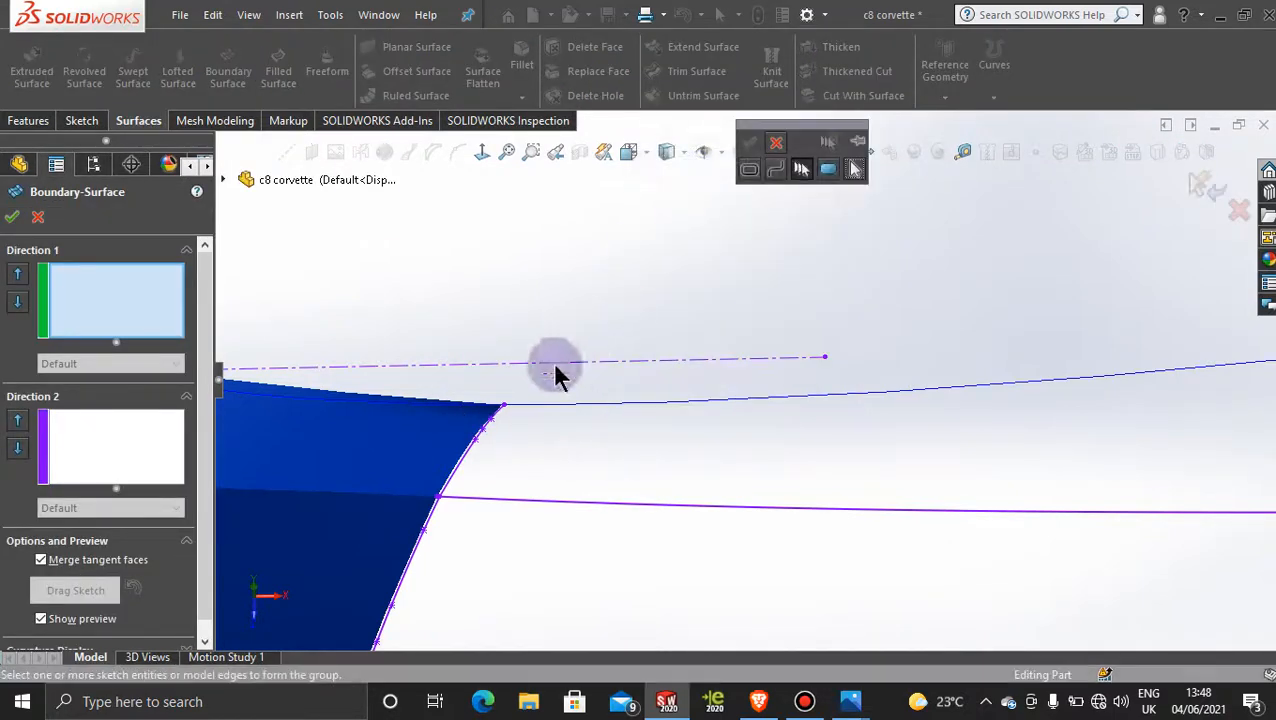
left_click(468, 466)
left_click(750, 142)
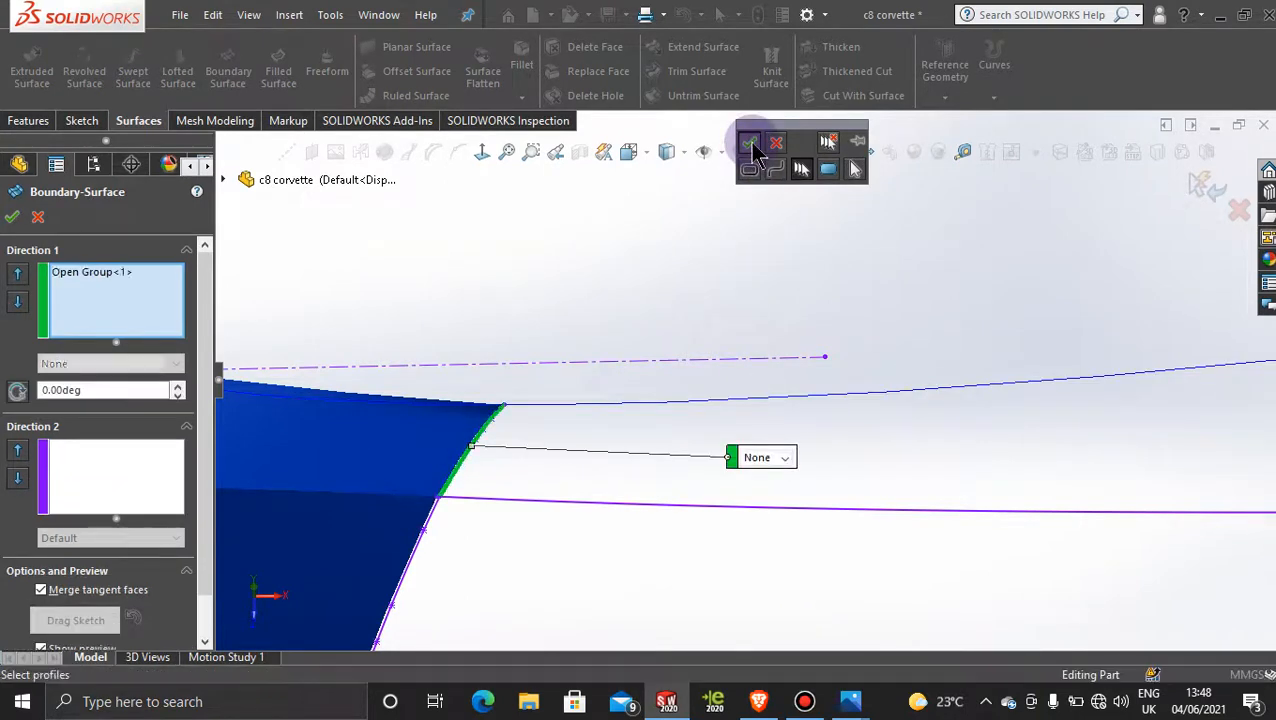
middle_click_drag(950, 337, 1098, 381)
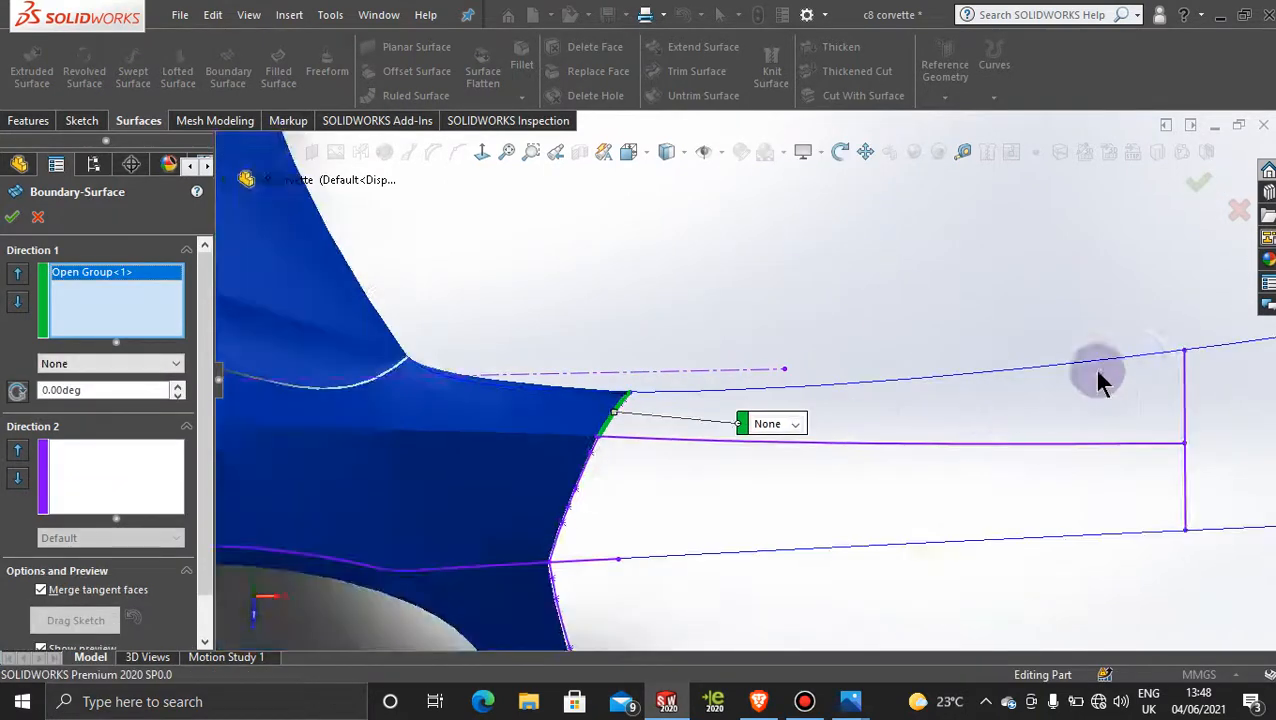
left_click(1184, 391)
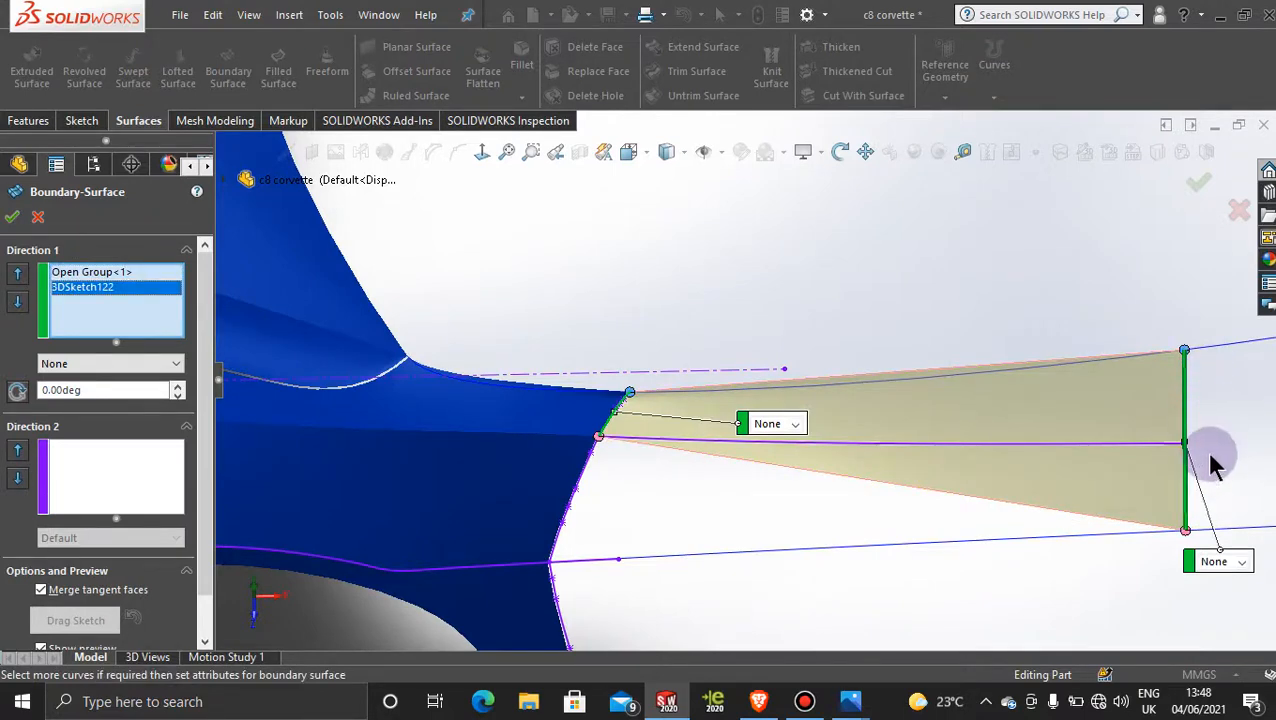
left_click(39, 218)
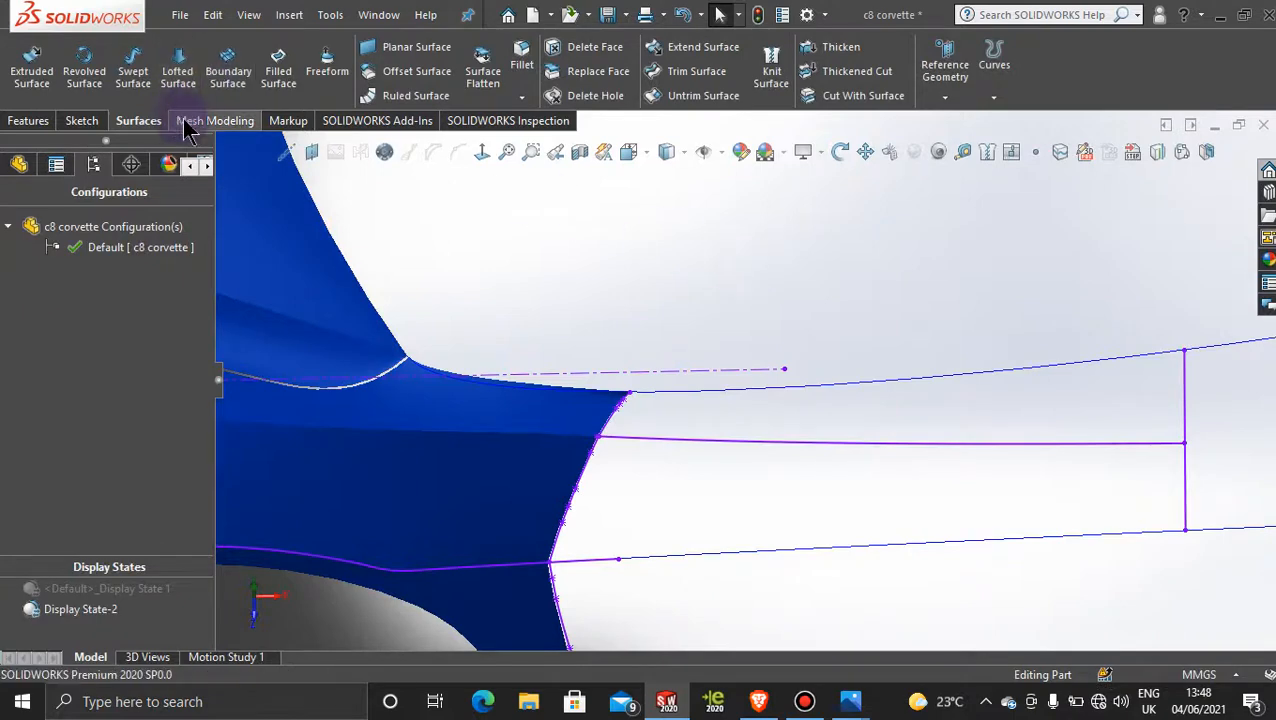
Draw a spline in a new 3D sketch from the middle spline's rear end up to the upper curve, along the vertical door curve.
left_click(84, 121)
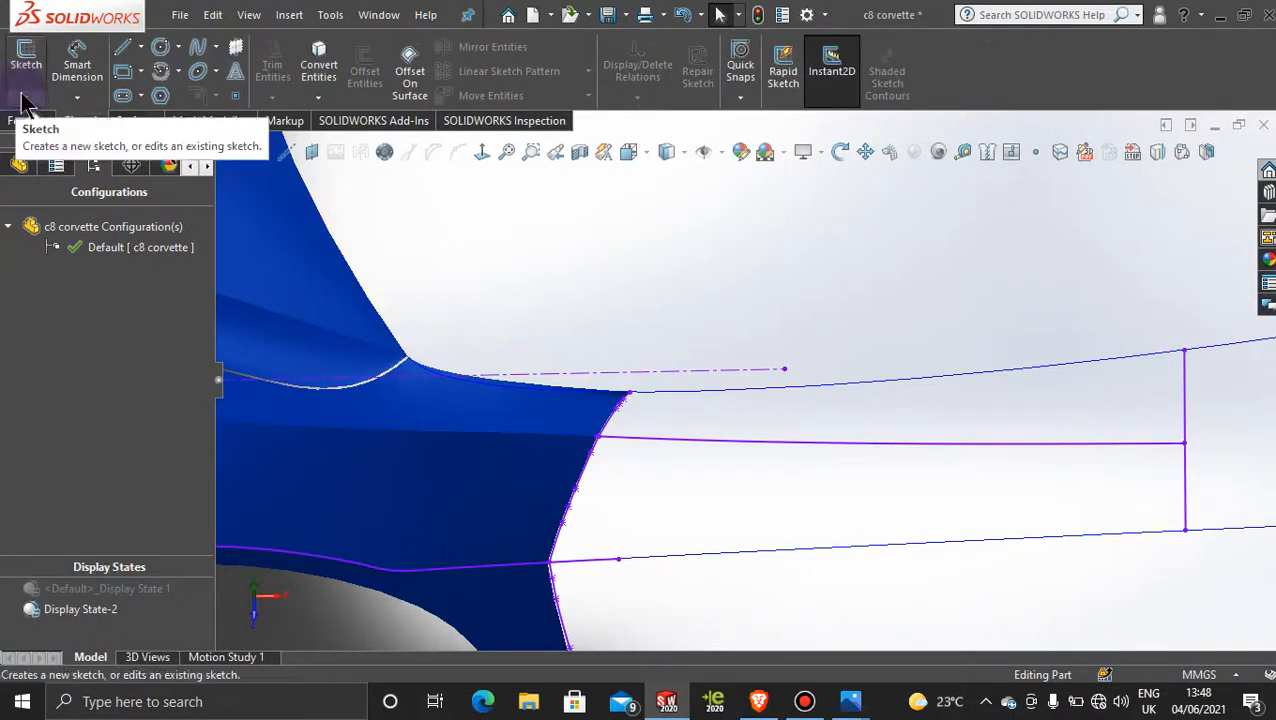
left_click(25, 97)
left_click(42, 137)
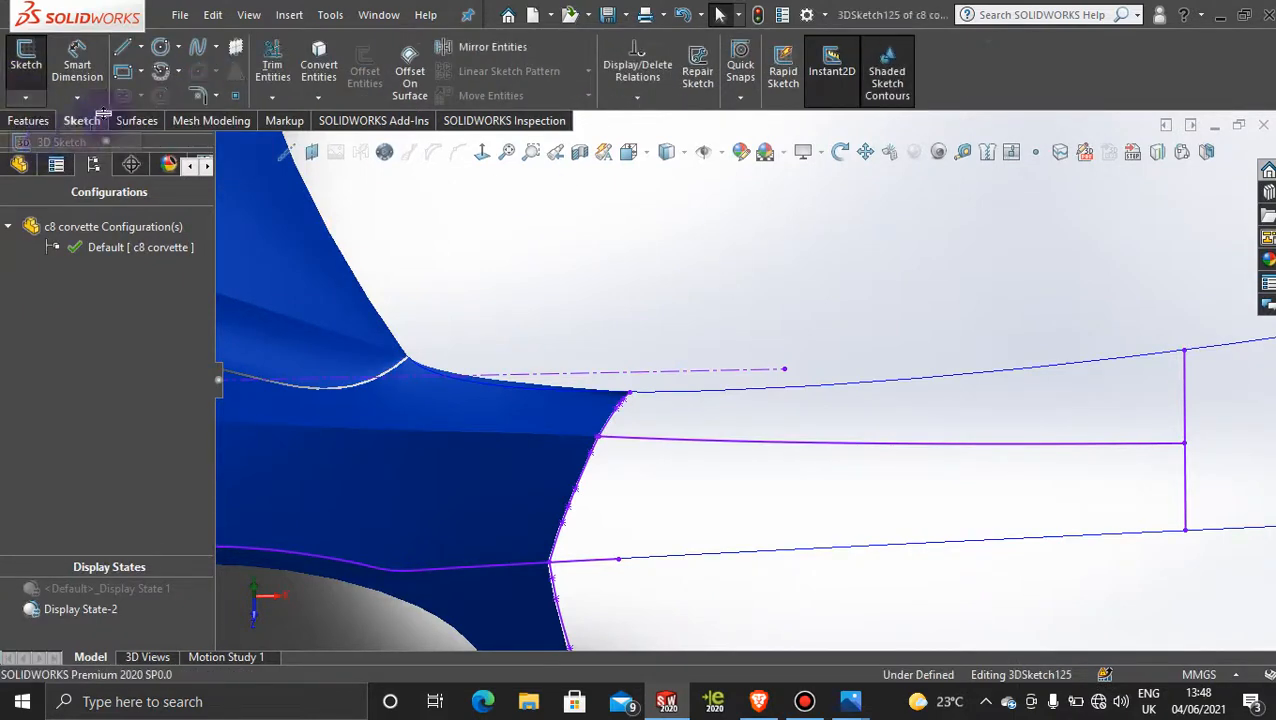
left_click(196, 52)
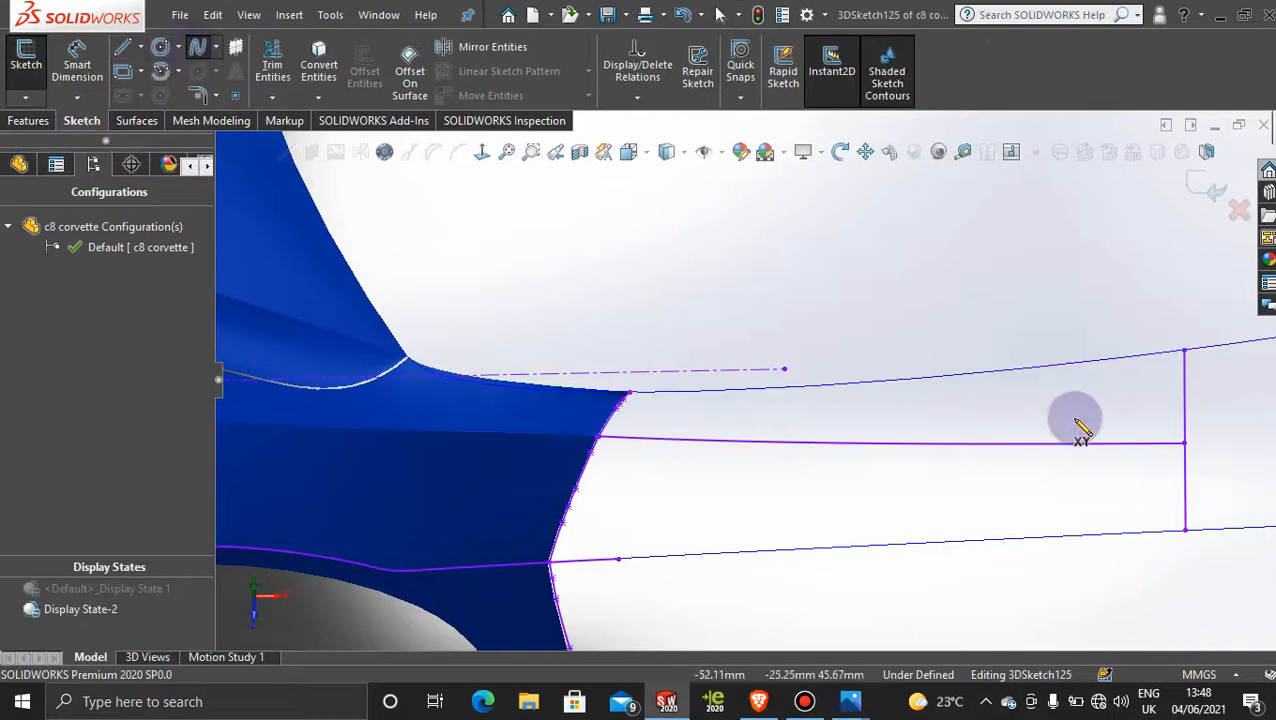
left_click(1187, 444)
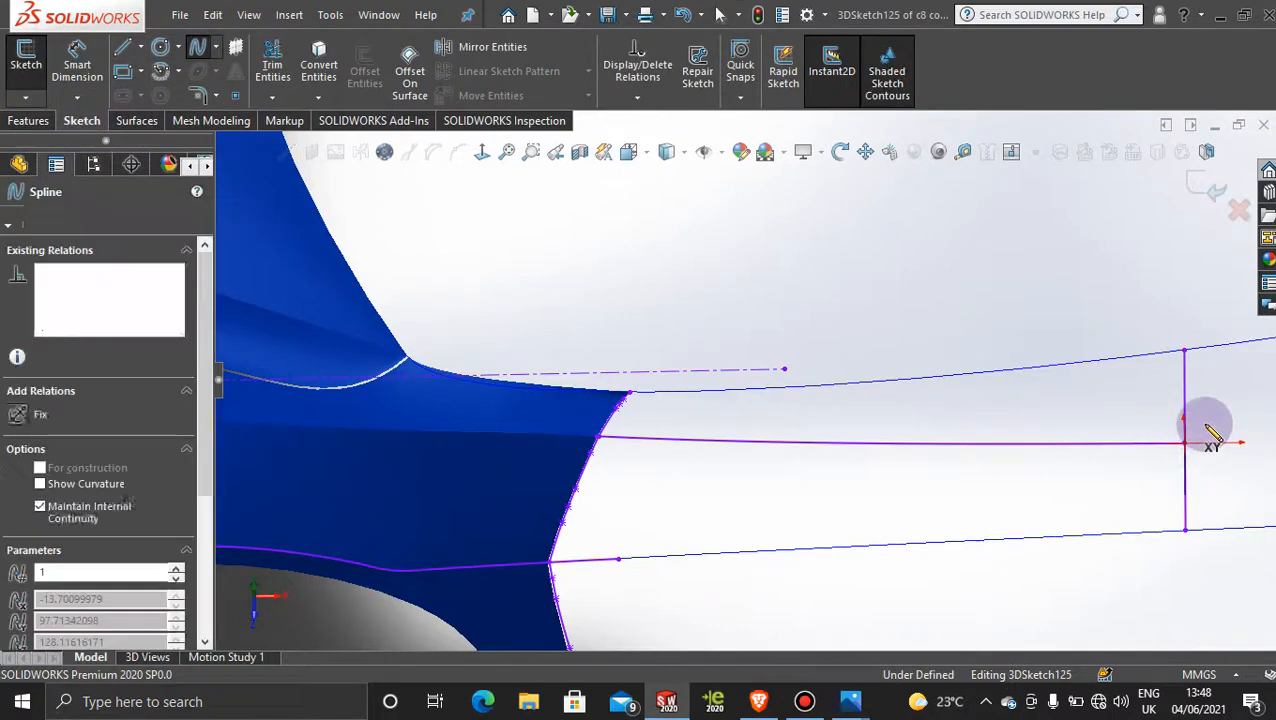
left_click(1183, 354)
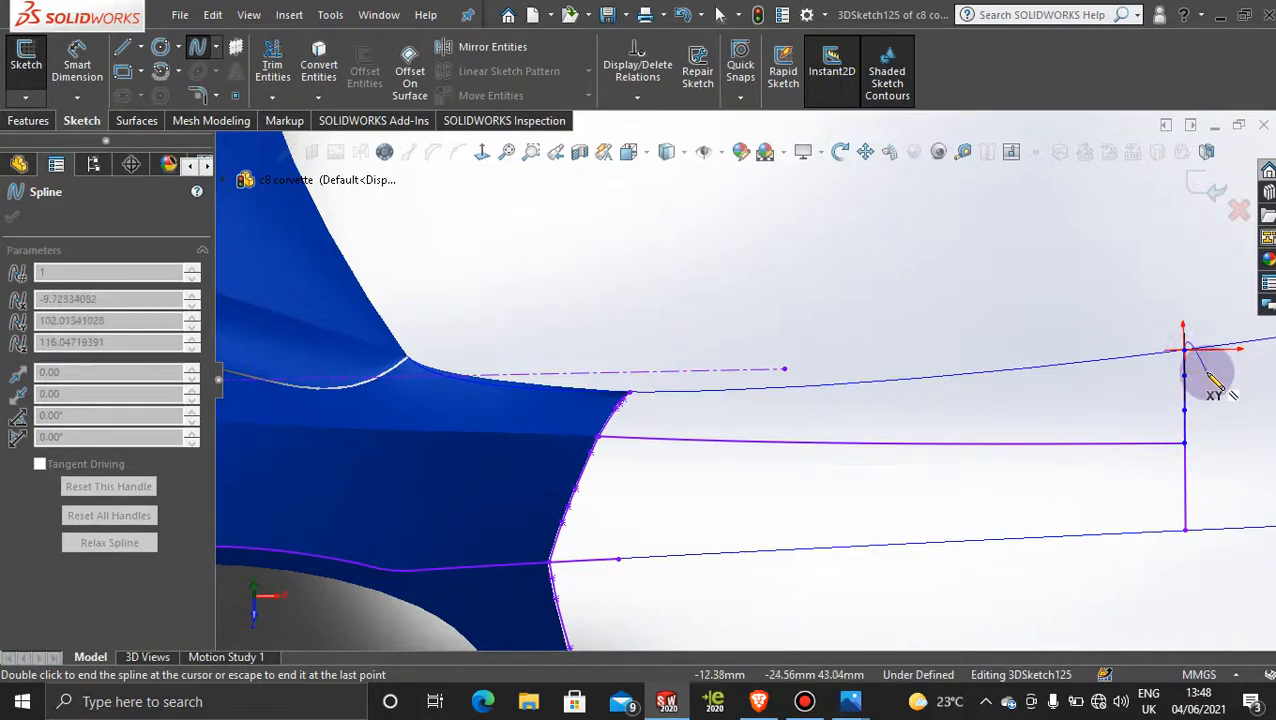
key("Escape")
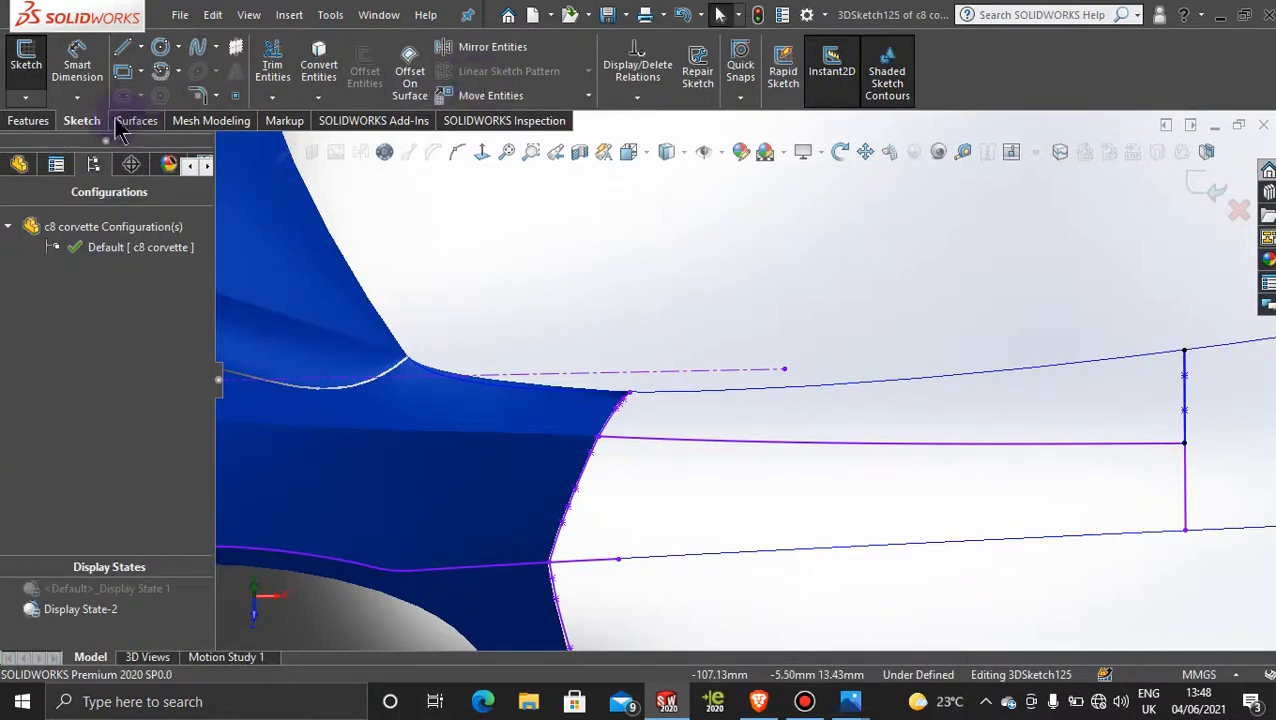
Start a Boundary Surface with the short upper vertical spline 3DSketch125 and the fender's upper rear edge curve 3DSketch118 as Direction 1.
left_click(138, 120)
left_click(230, 65)
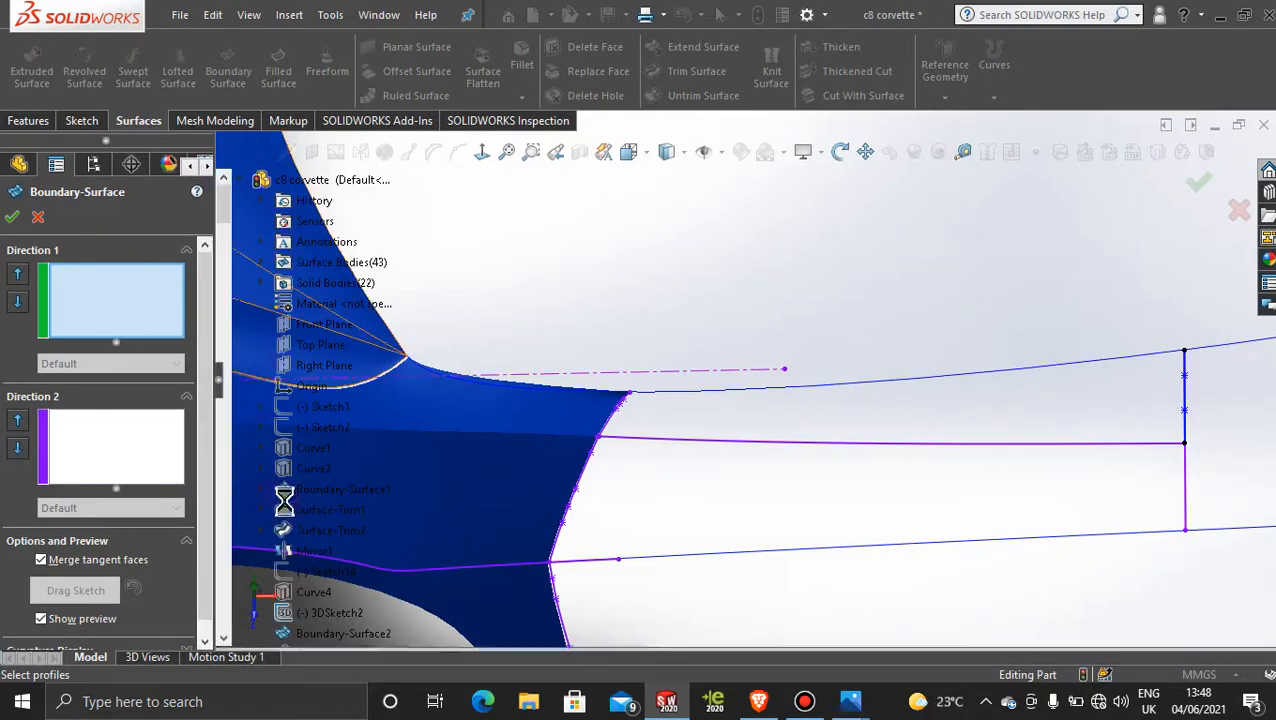
left_click_drag(228, 212, 219, 632)
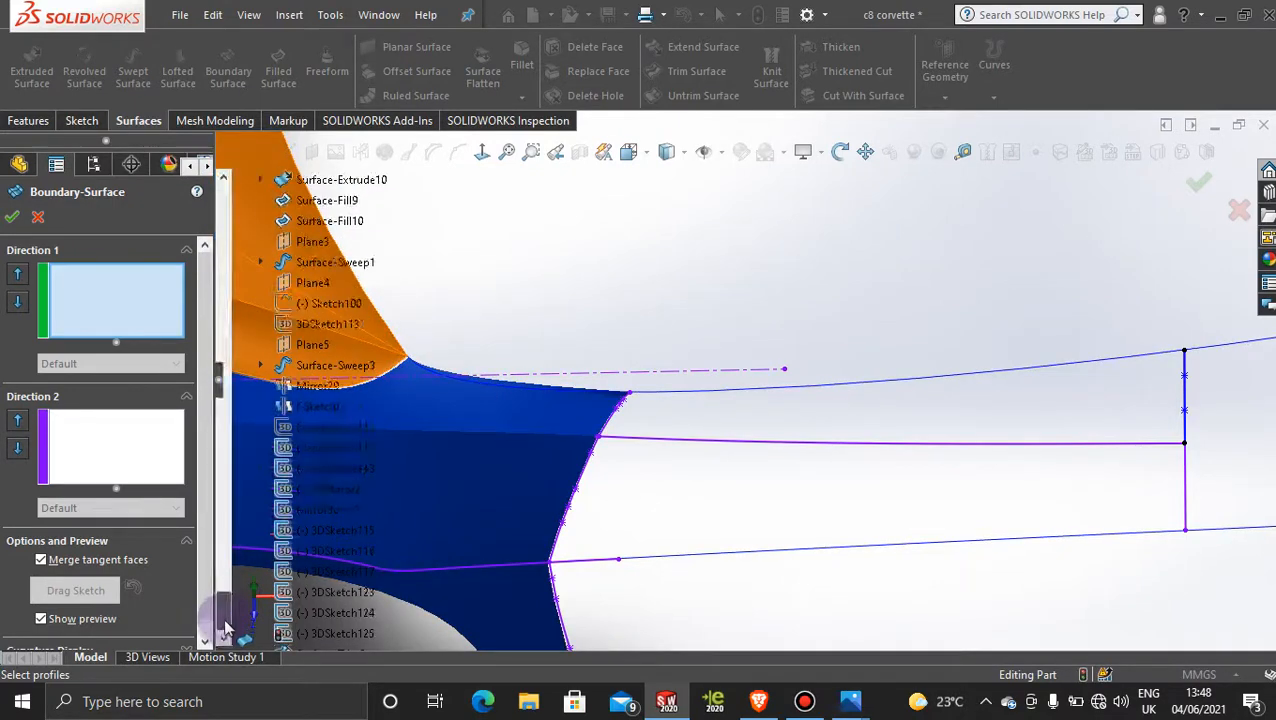
left_click(333, 637)
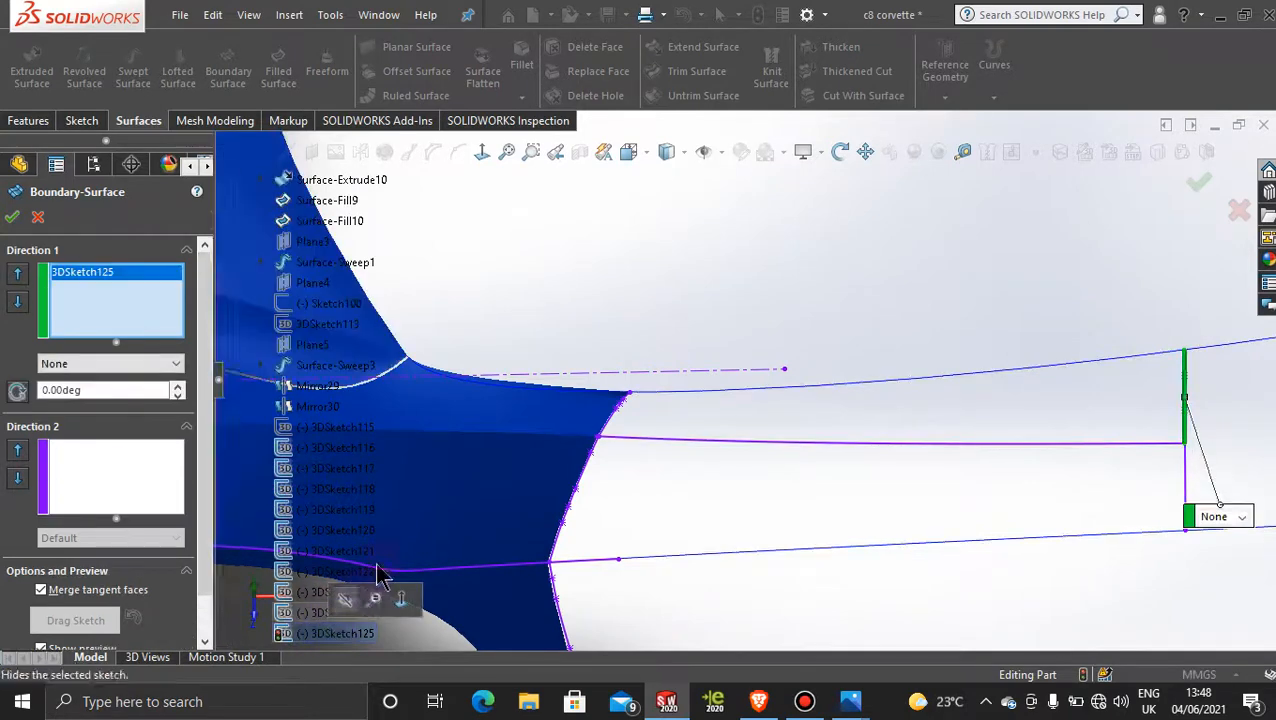
left_click(612, 433)
Add the middle spline 3DSketch123 and the upper Curve13 as the Direction 2 curves.
left_click(95, 487)
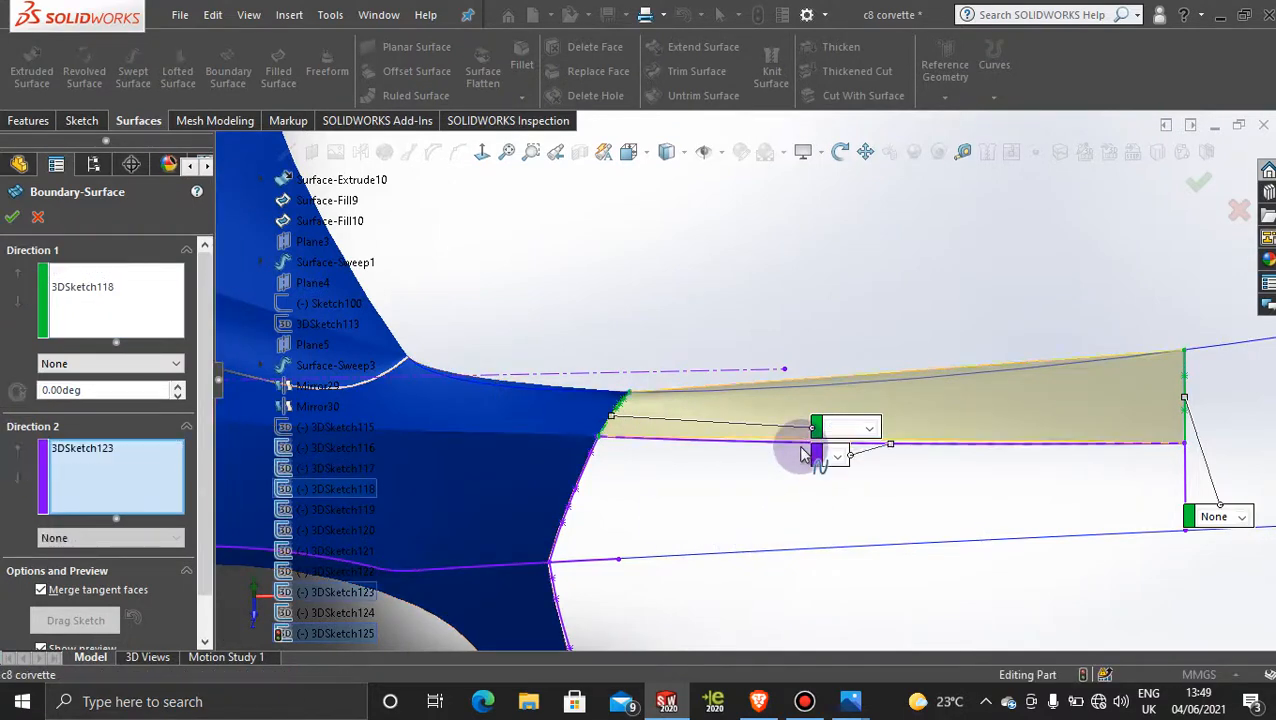
left_click(806, 445)
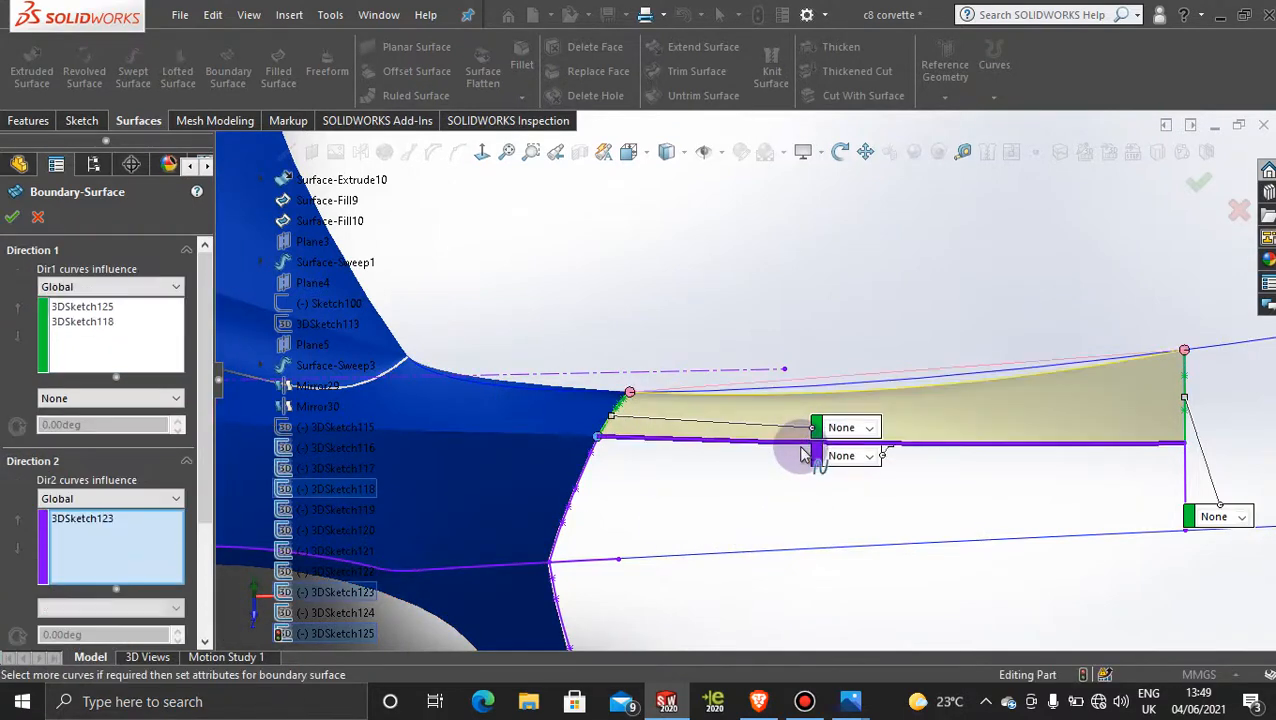
left_click(849, 386)
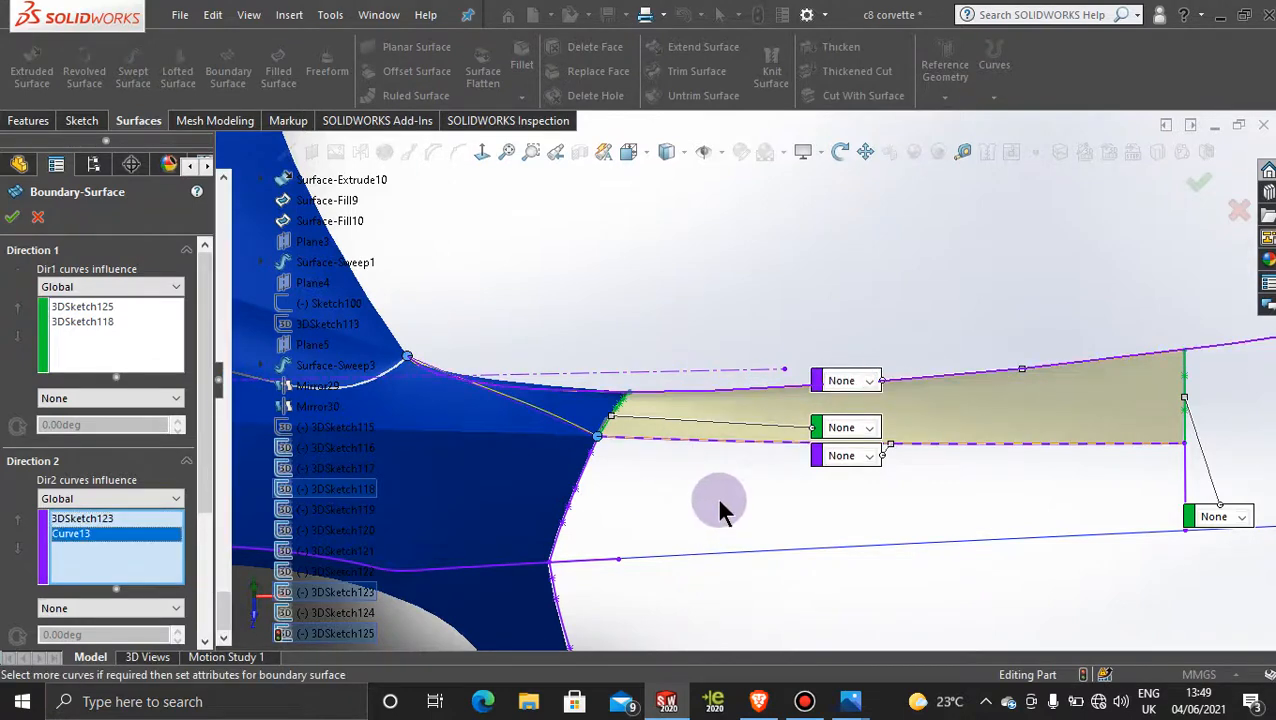
Move the connector on the upper Curve13 onto the upper end of the fender's rear edge curve 3DSketch118.
scroll(718, 502, "up", 2)
scroll(663, 353, "down", 1)
scroll(663, 358, "down", 2)
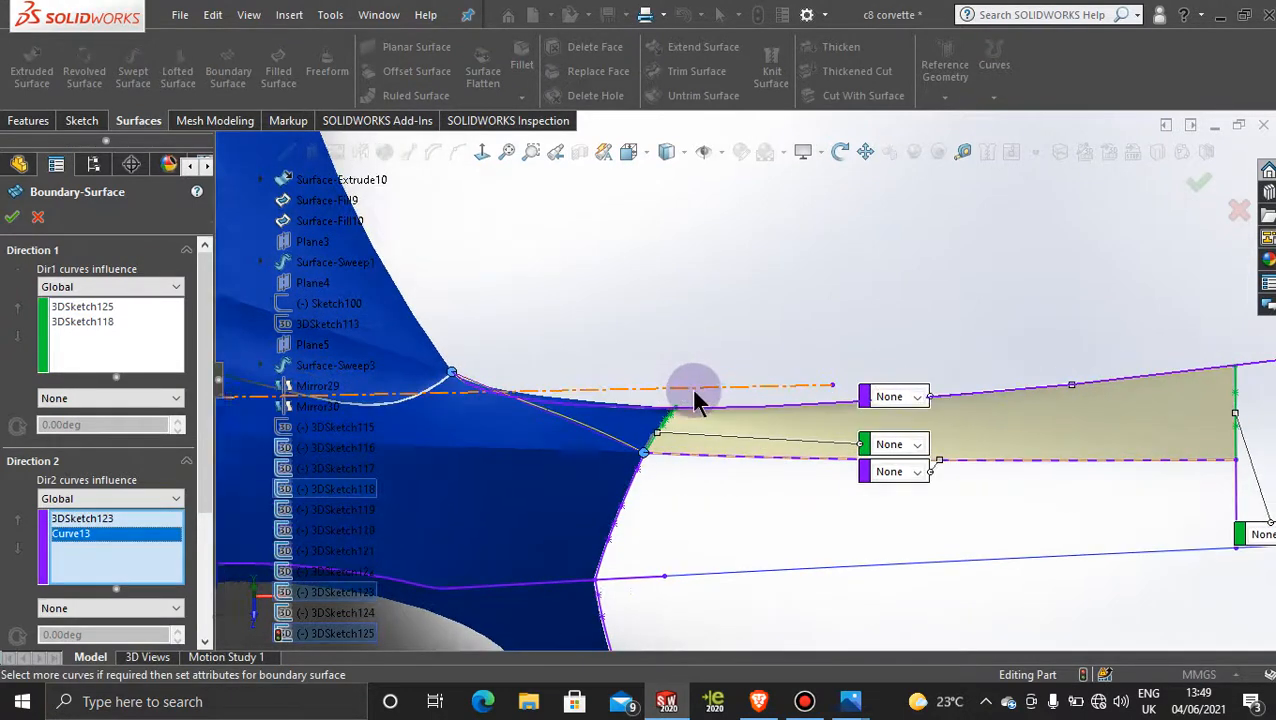
scroll(470, 405, "down", 2)
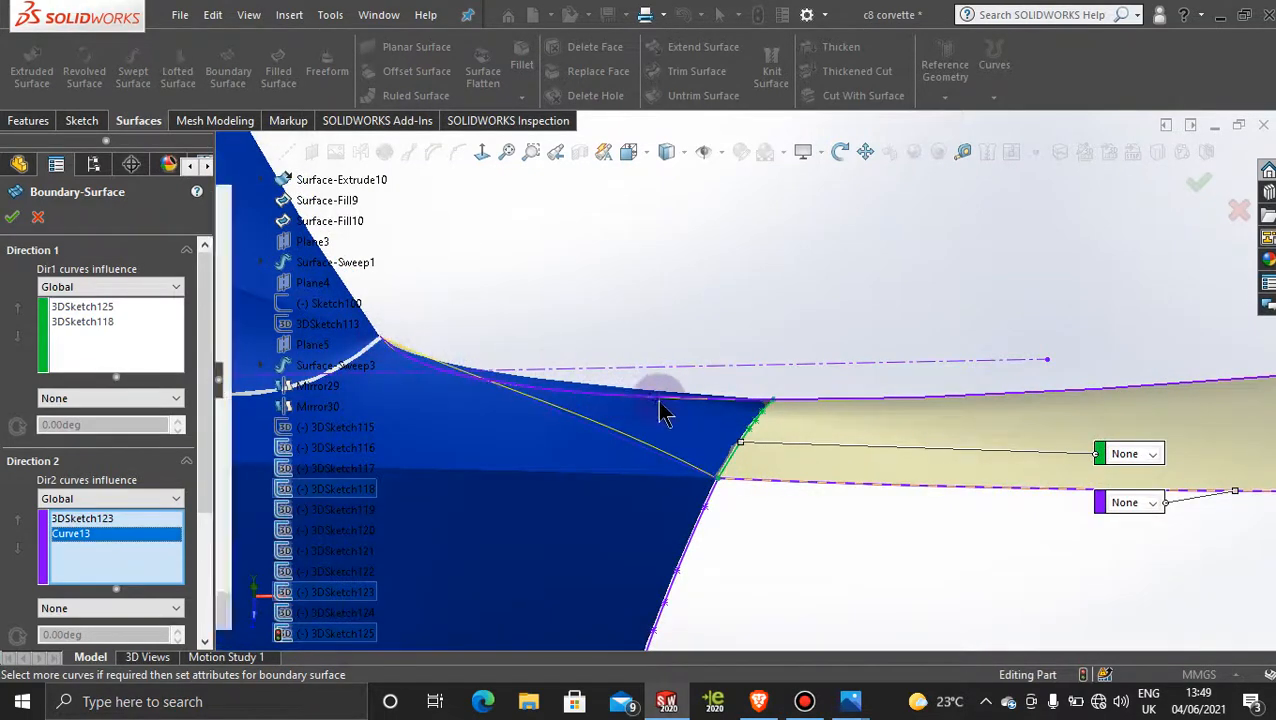
scroll(745, 410, "down", 1)
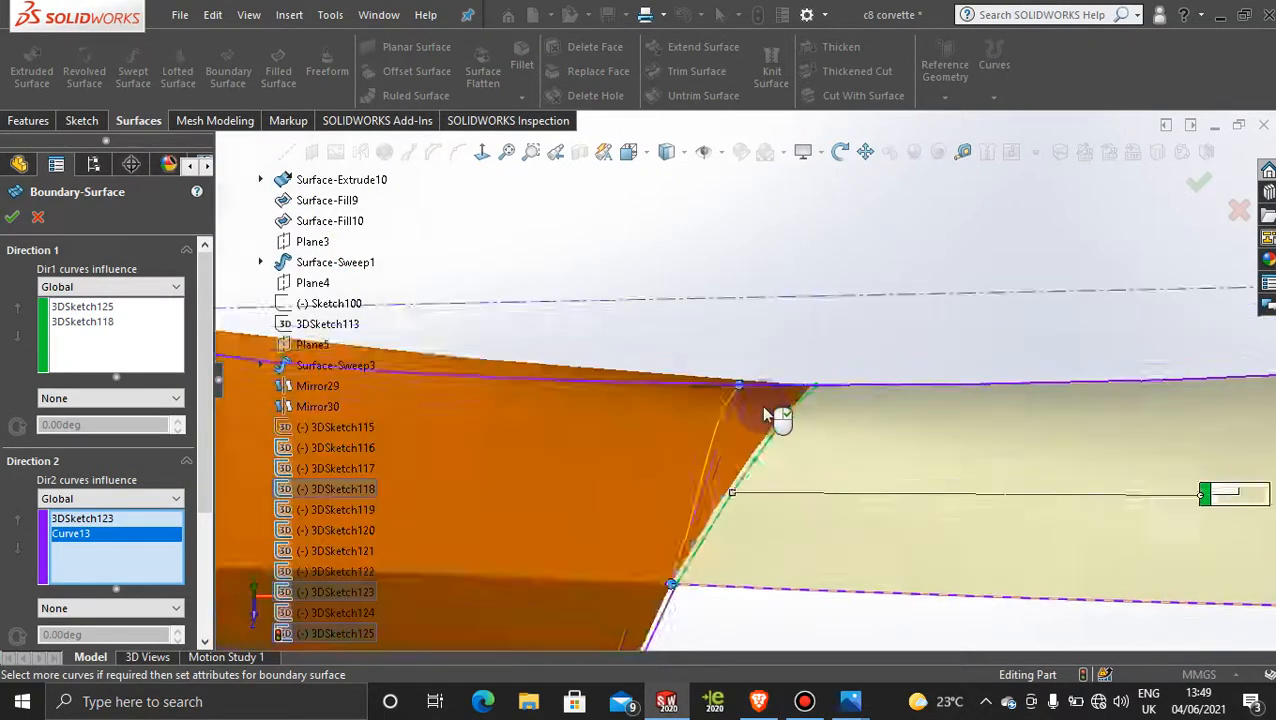
scroll(761, 405, "down", 3)
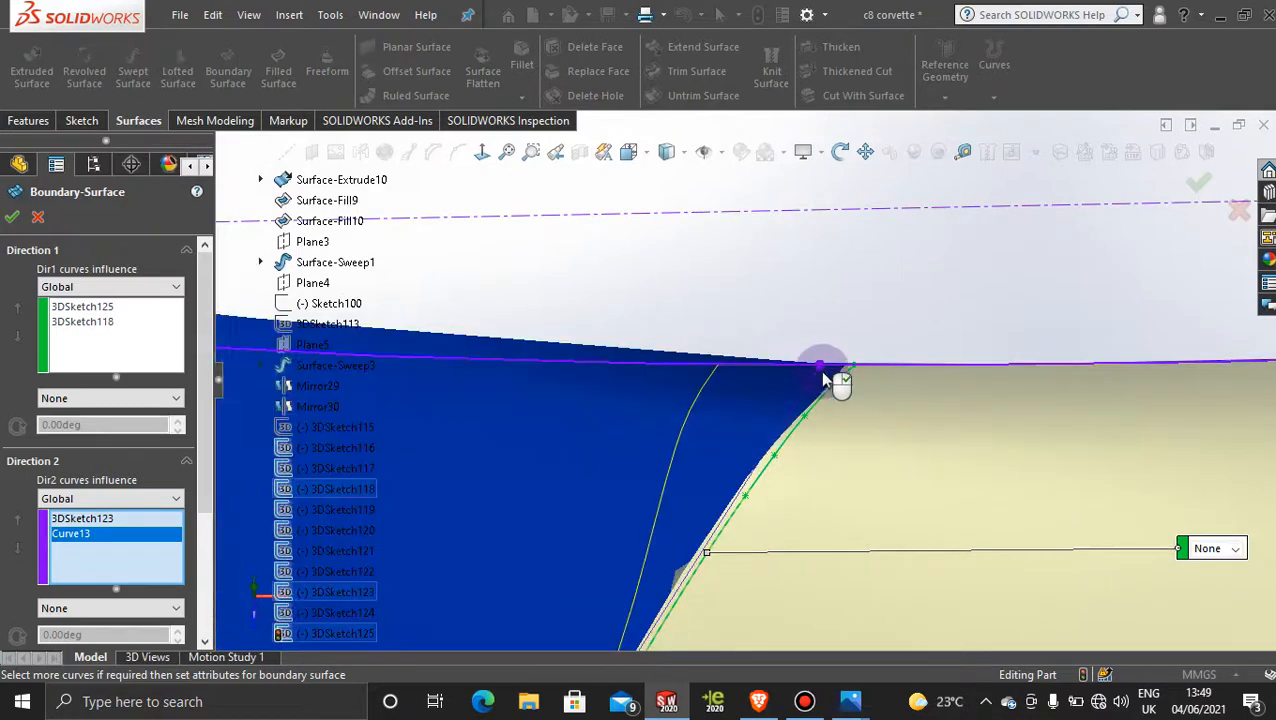
scroll(824, 372, "down", 2)
scroll(800, 370, "down", 1)
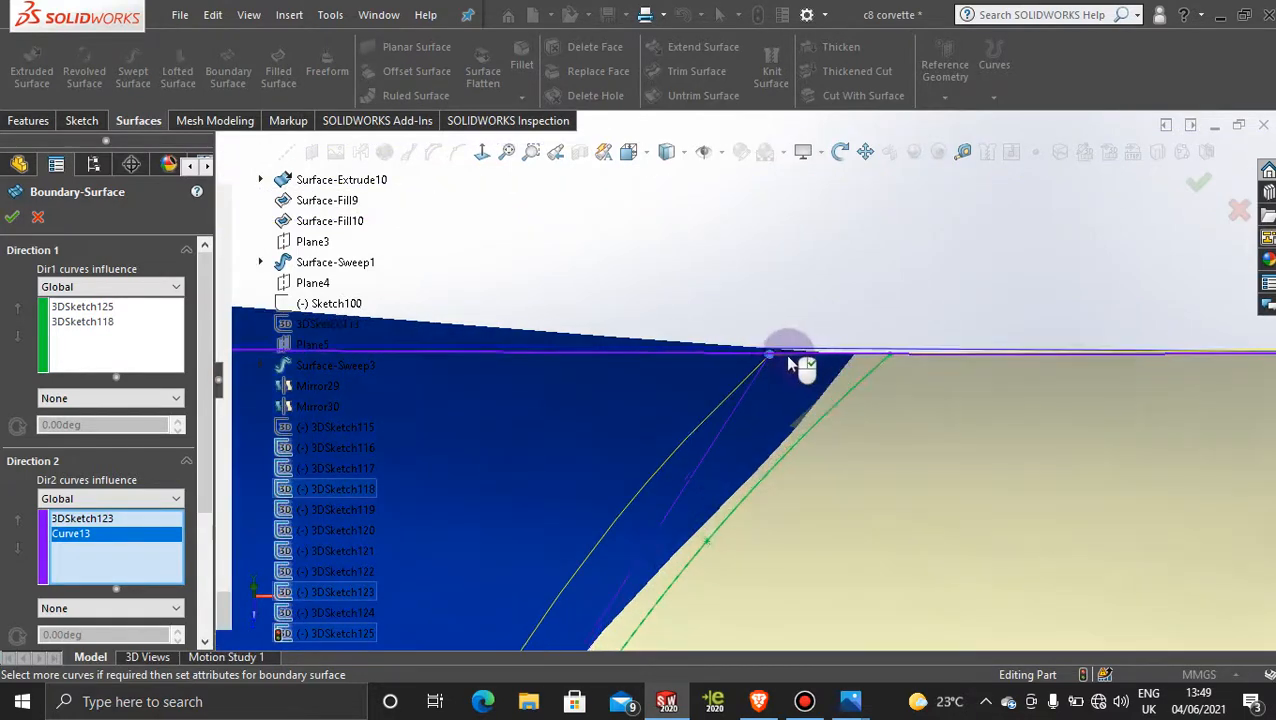
left_click_drag(771, 362, 893, 366)
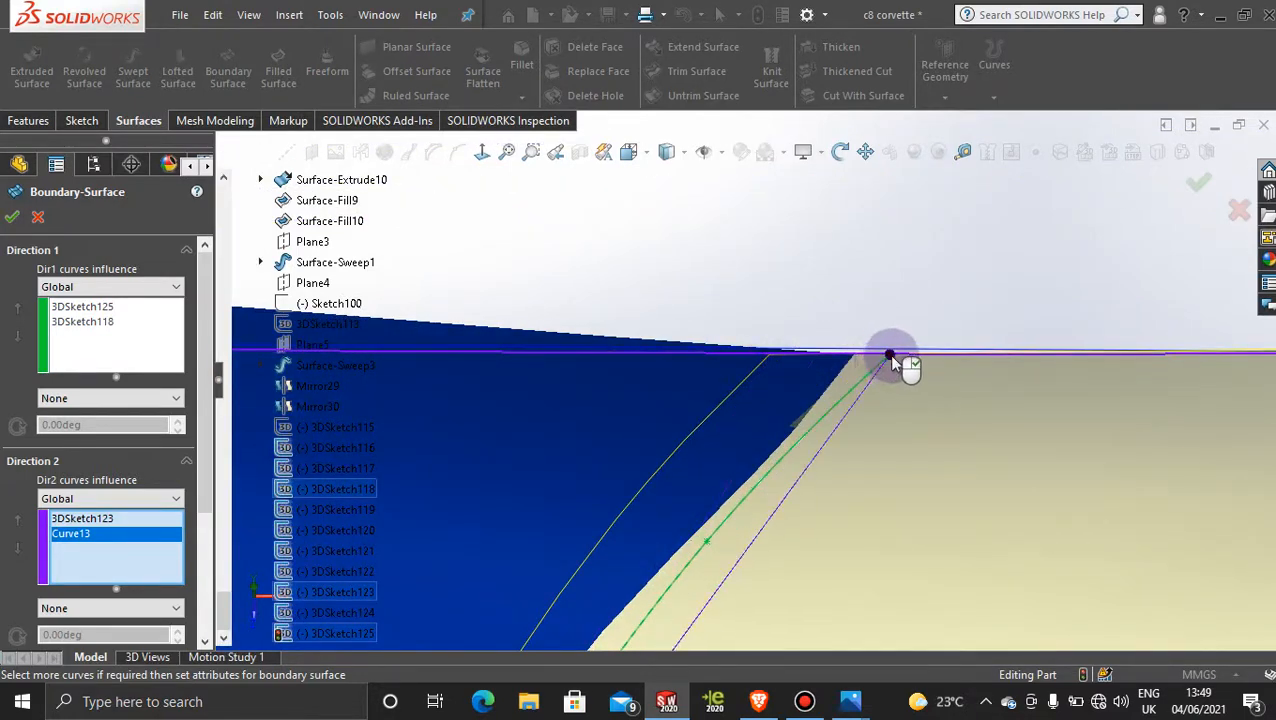
scroll(855, 357, "up", 6)
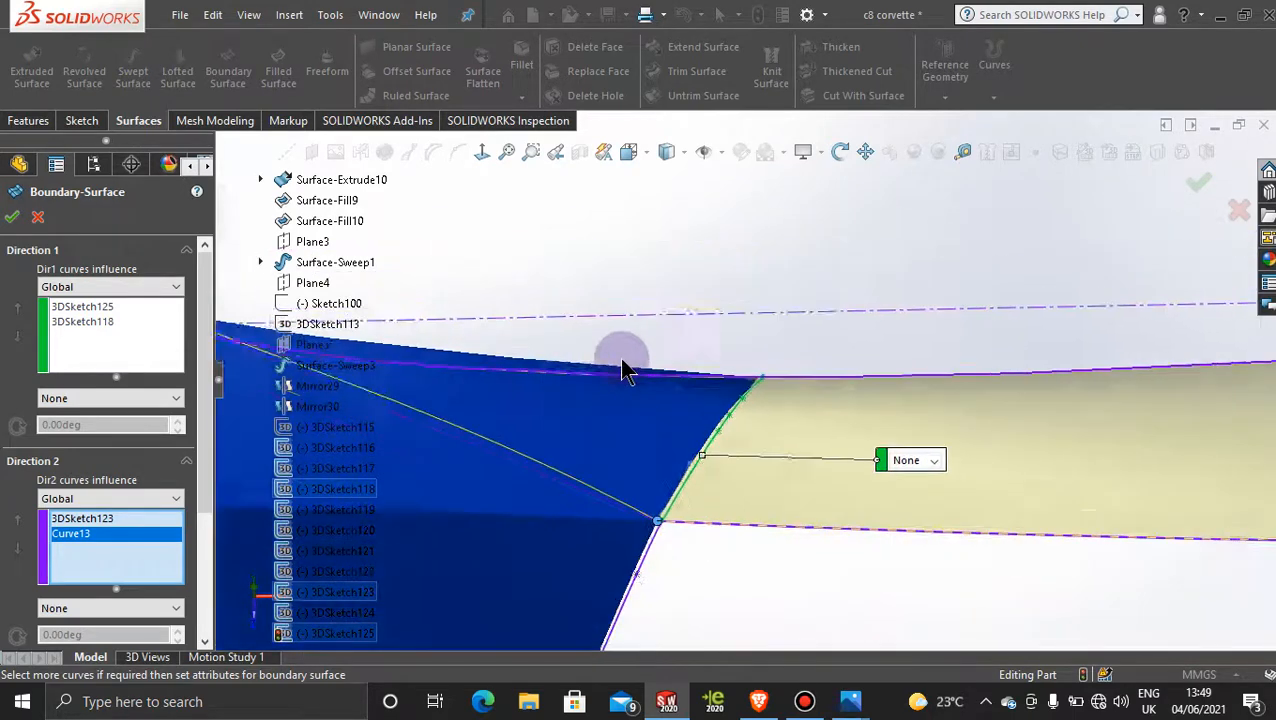
scroll(622, 368, "up", 4)
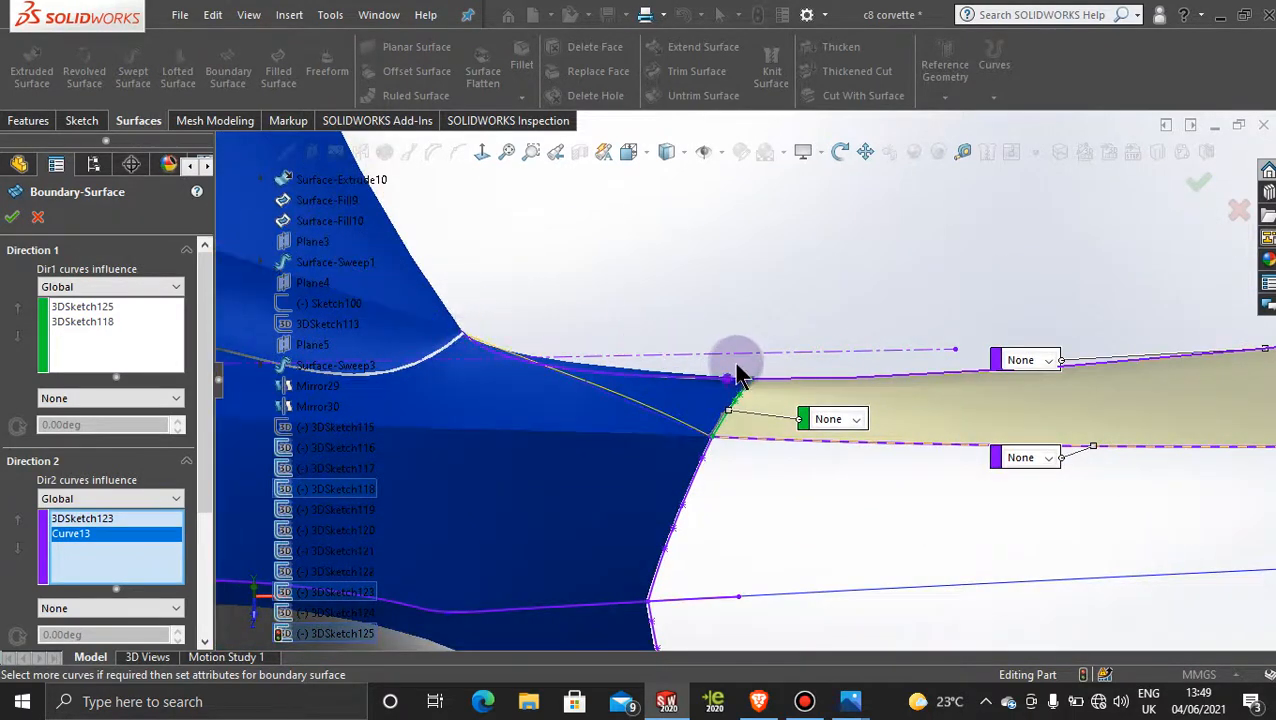
scroll(748, 378, "down", 8)
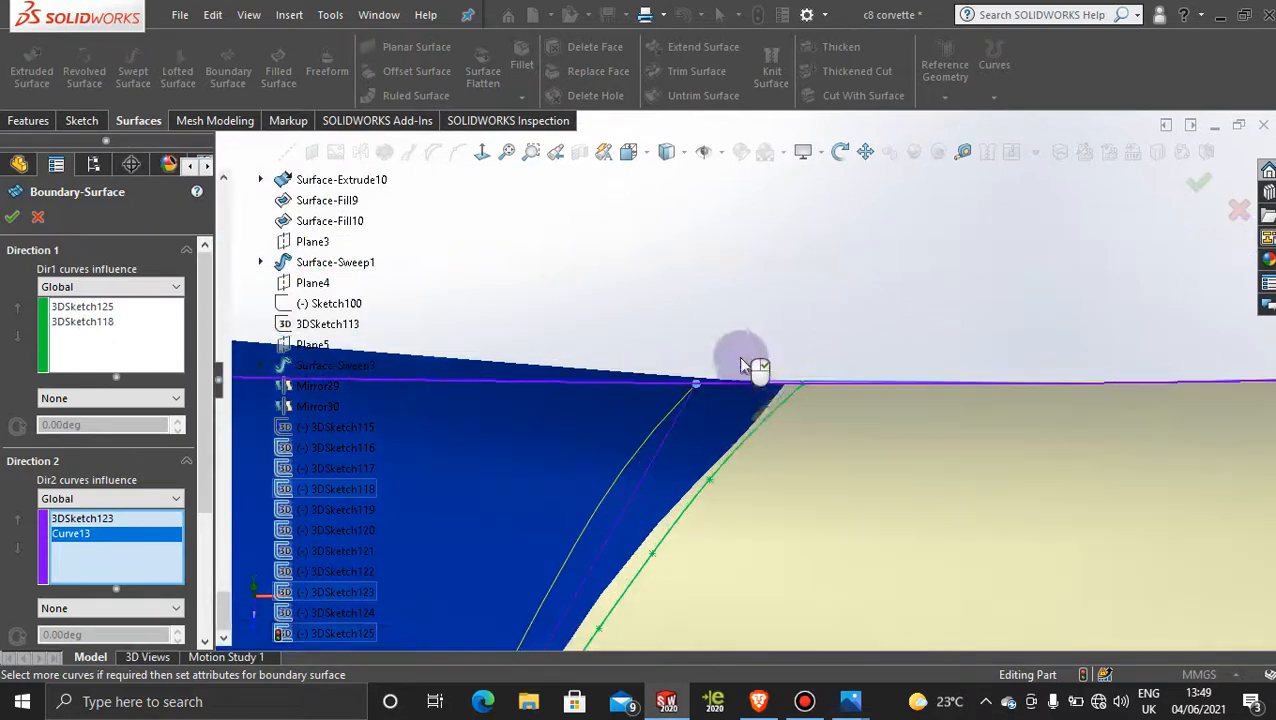
left_click_drag(648, 403, 811, 380)
scroll(847, 400, "down", 4)
scroll(806, 455, "up", 5)
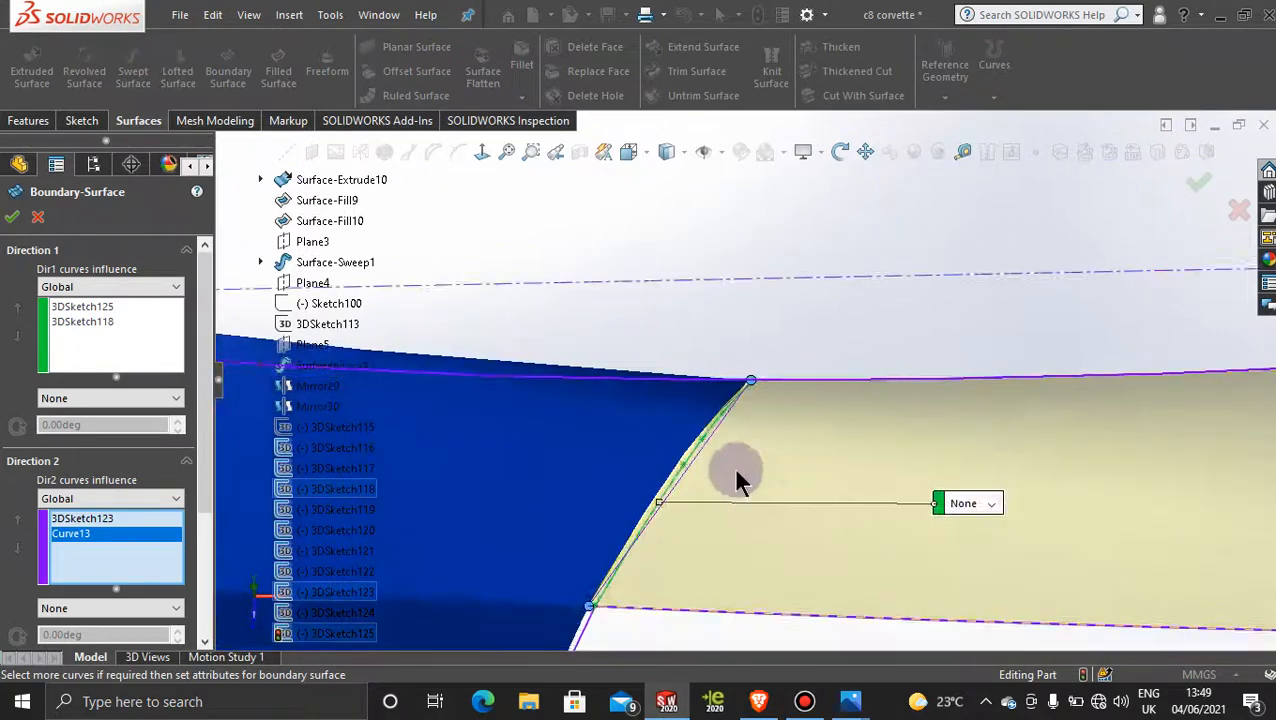
Move the connector on the middle spline onto the lower end of 3DSketch118 and accept the Boundary Surface.
scroll(652, 579, "down", 5)
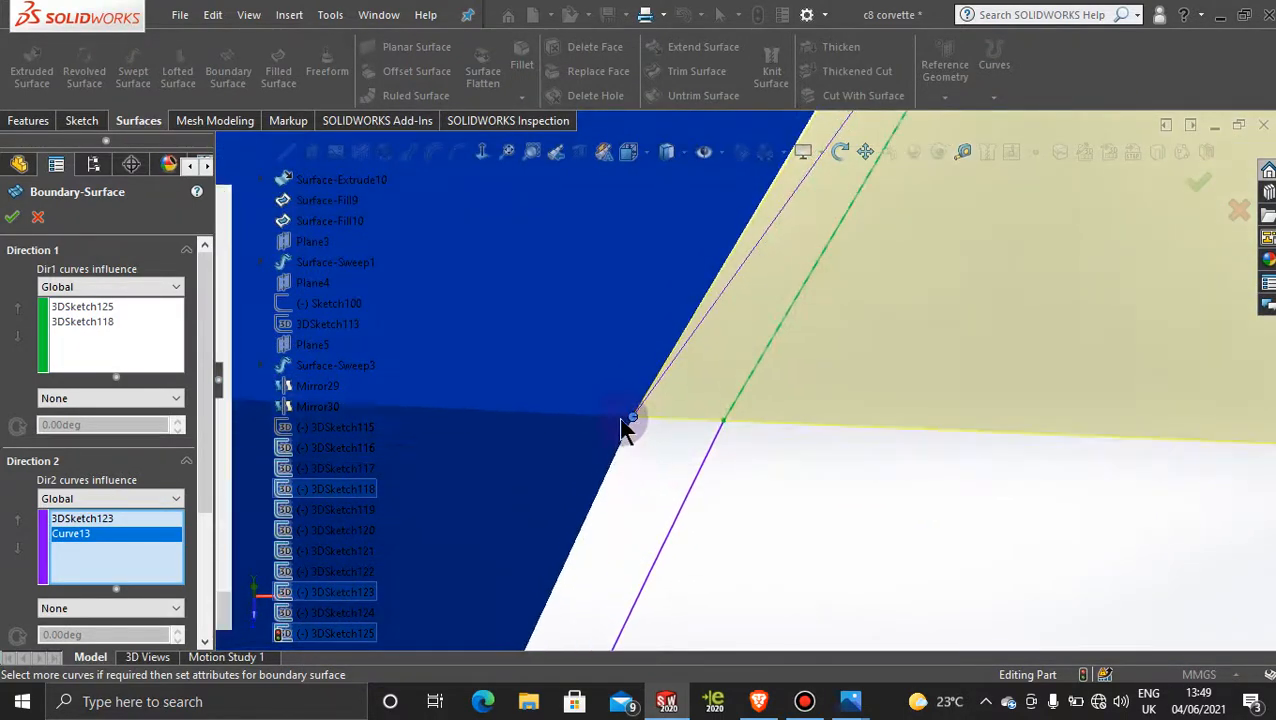
left_click_drag(634, 420, 714, 424)
scroll(809, 407, "up", 8)
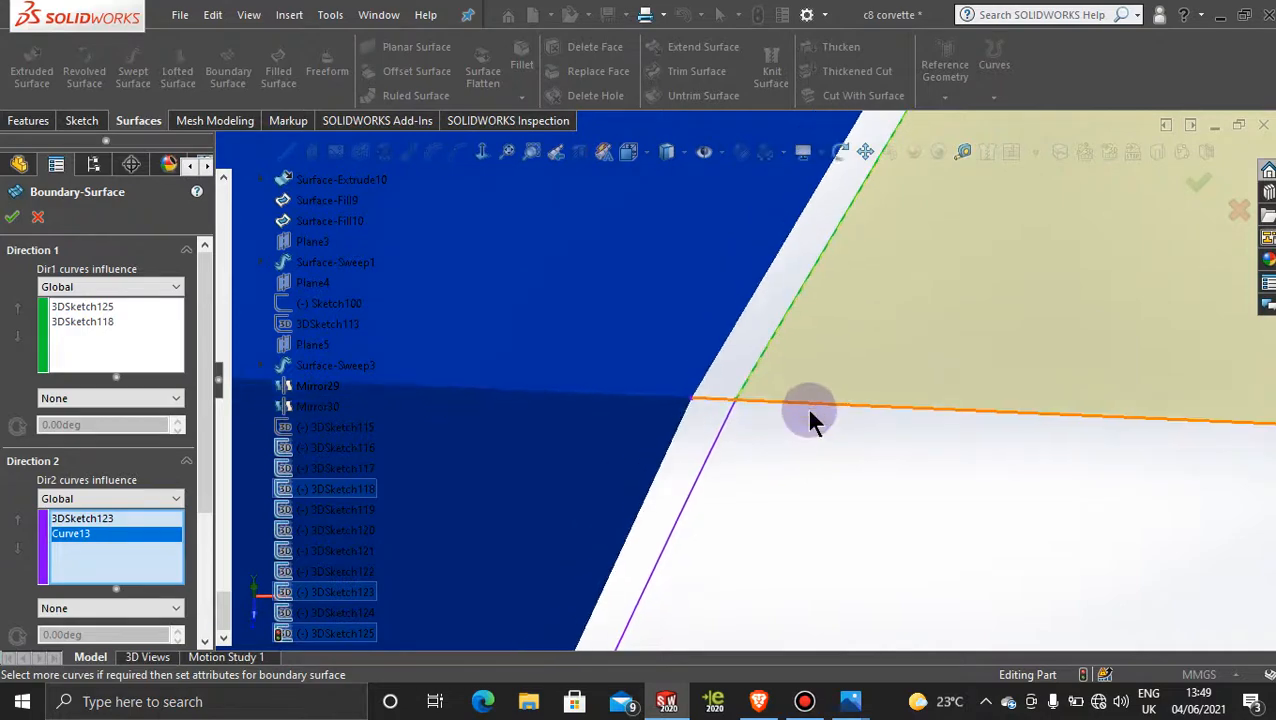
scroll(811, 406, "up", 2)
scroll(837, 297, "down", 6)
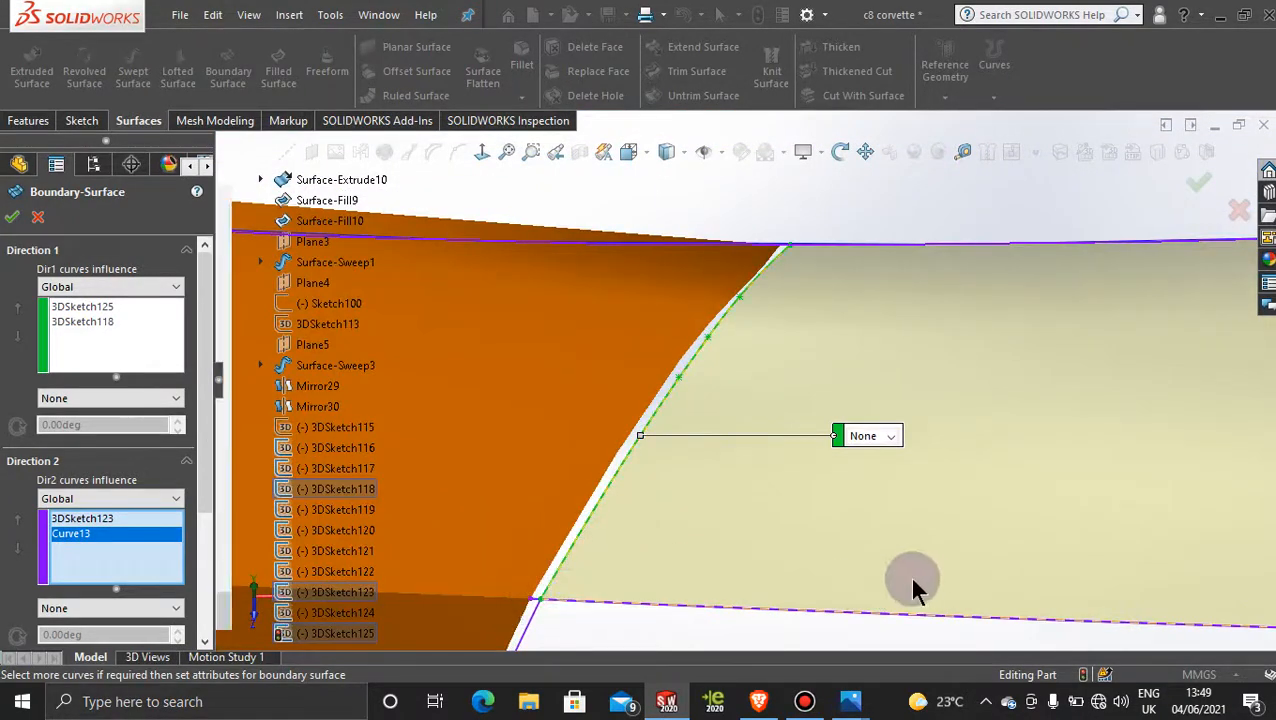
scroll(880, 552, "up", 5)
scroll(882, 536, "up", 5)
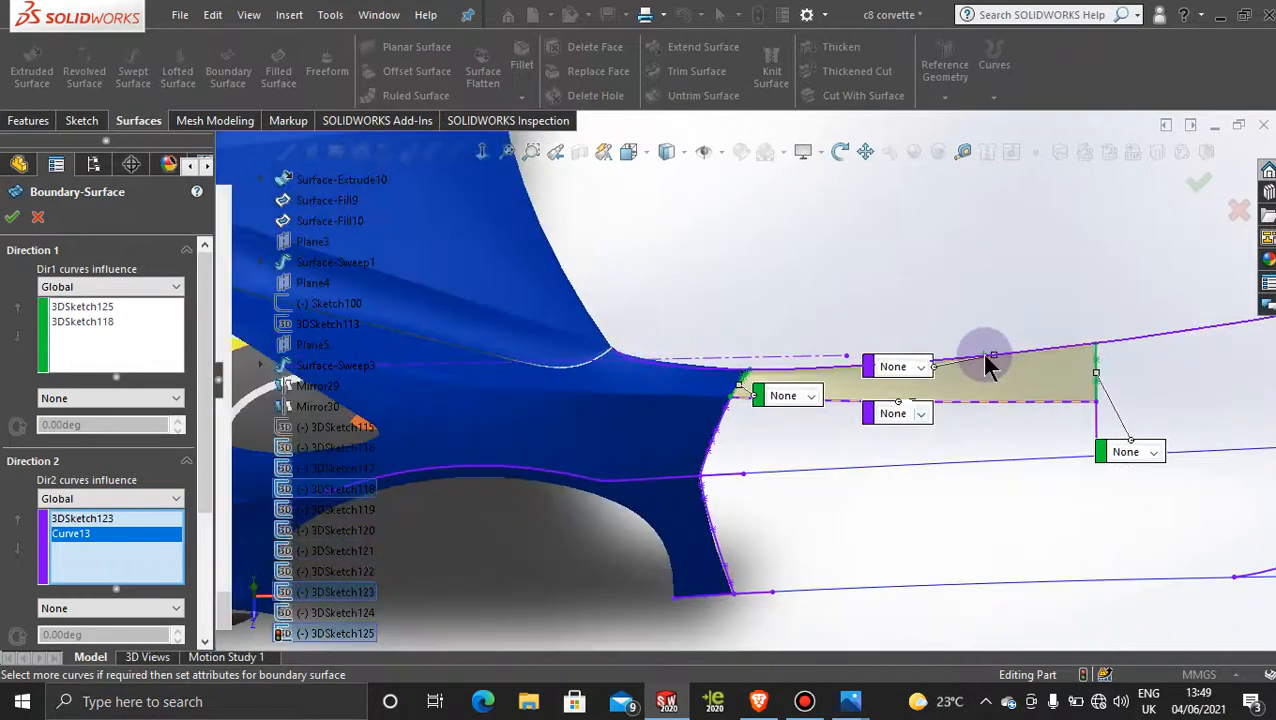
scroll(988, 360, "down", 3)
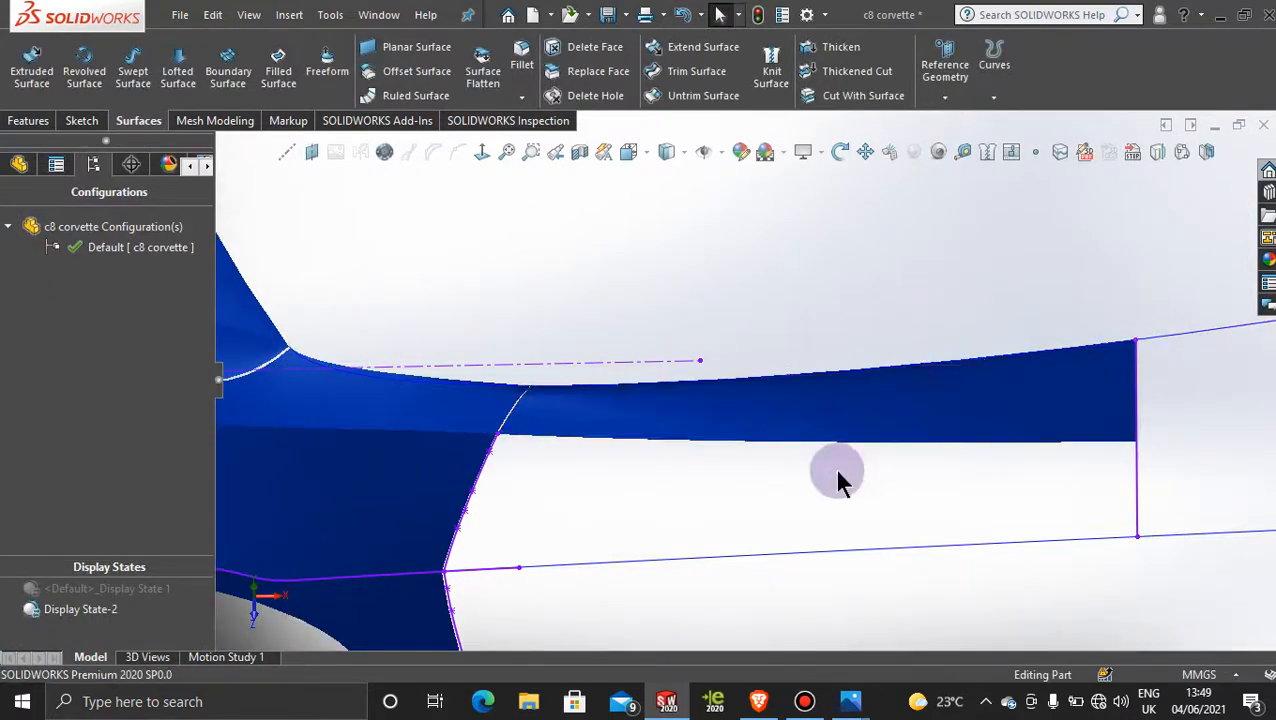
Start a Boundary Surface with 3DSketch122 and 3DSketch119 as Direction 1, and align the rear connector with the upper surface's lower corner.
scroll(838, 470, "up", 3)
scroll(684, 436, "down", 4)
scroll(450, 368, "down", 4)
scroll(773, 424, "down", 3)
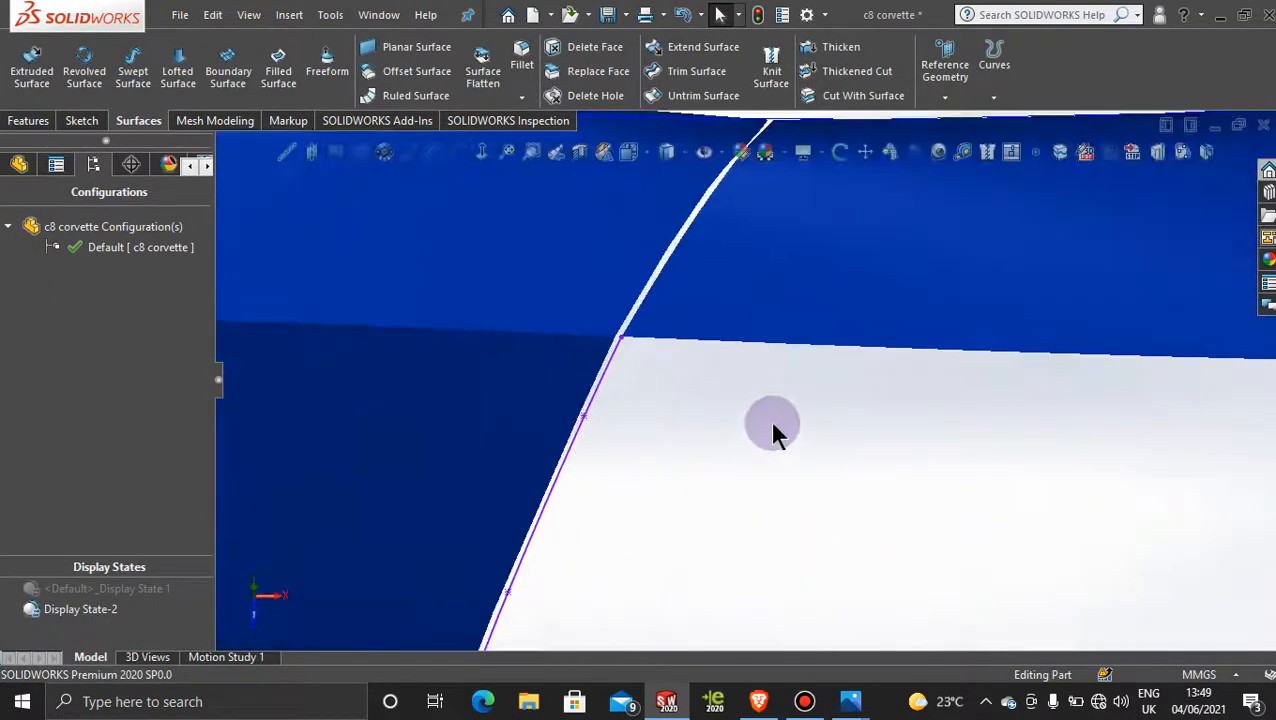
scroll(774, 422, "up", 3)
scroll(963, 541, "down", 3)
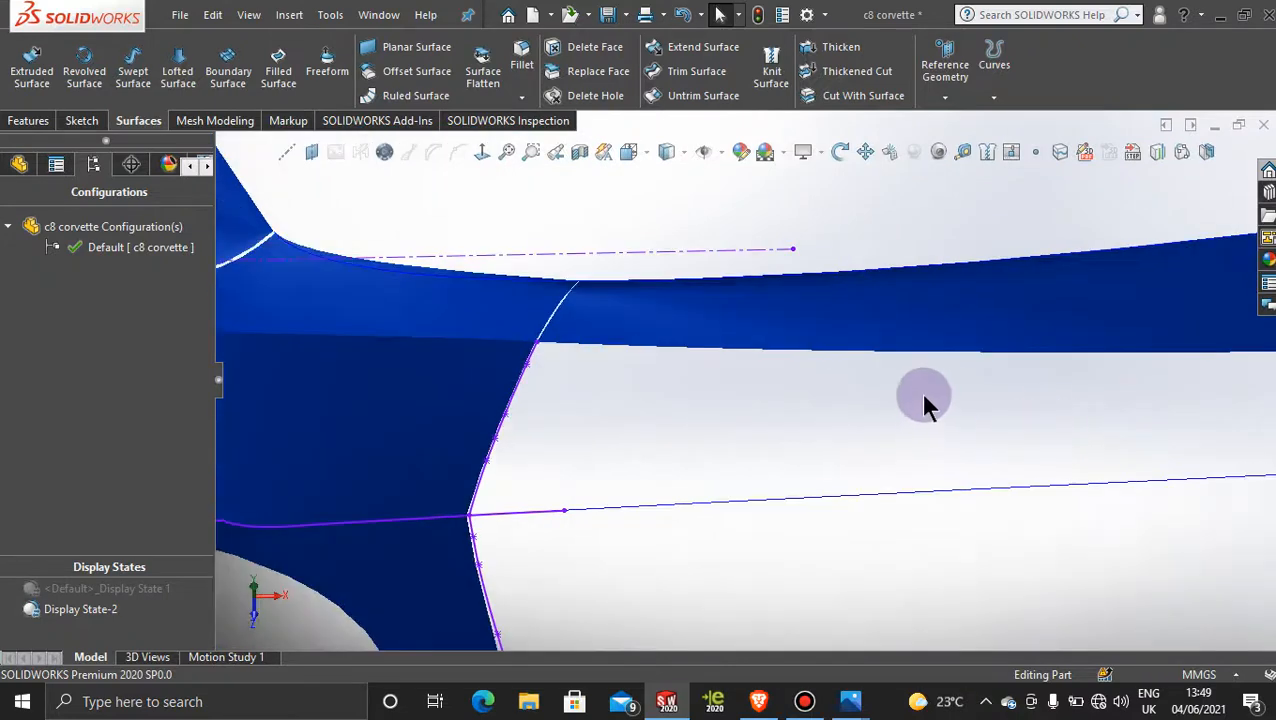
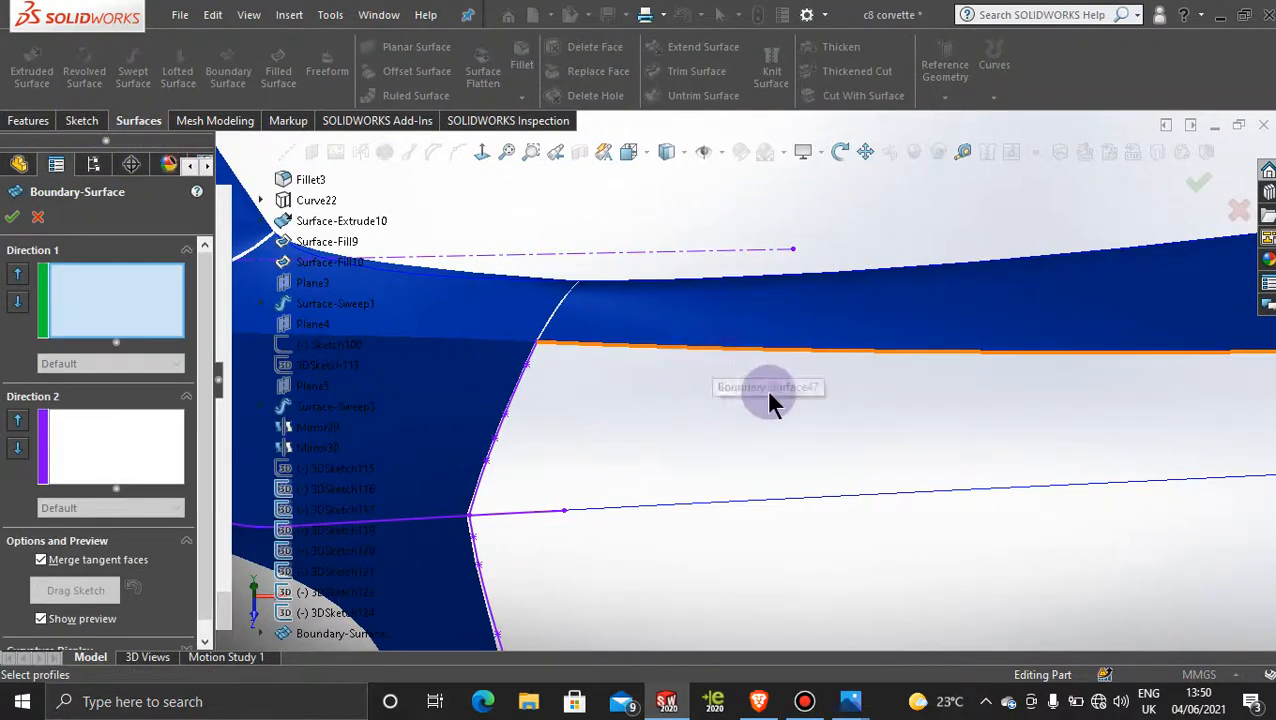
scroll(776, 390, "up", 3)
scroll(778, 389, "down", 1)
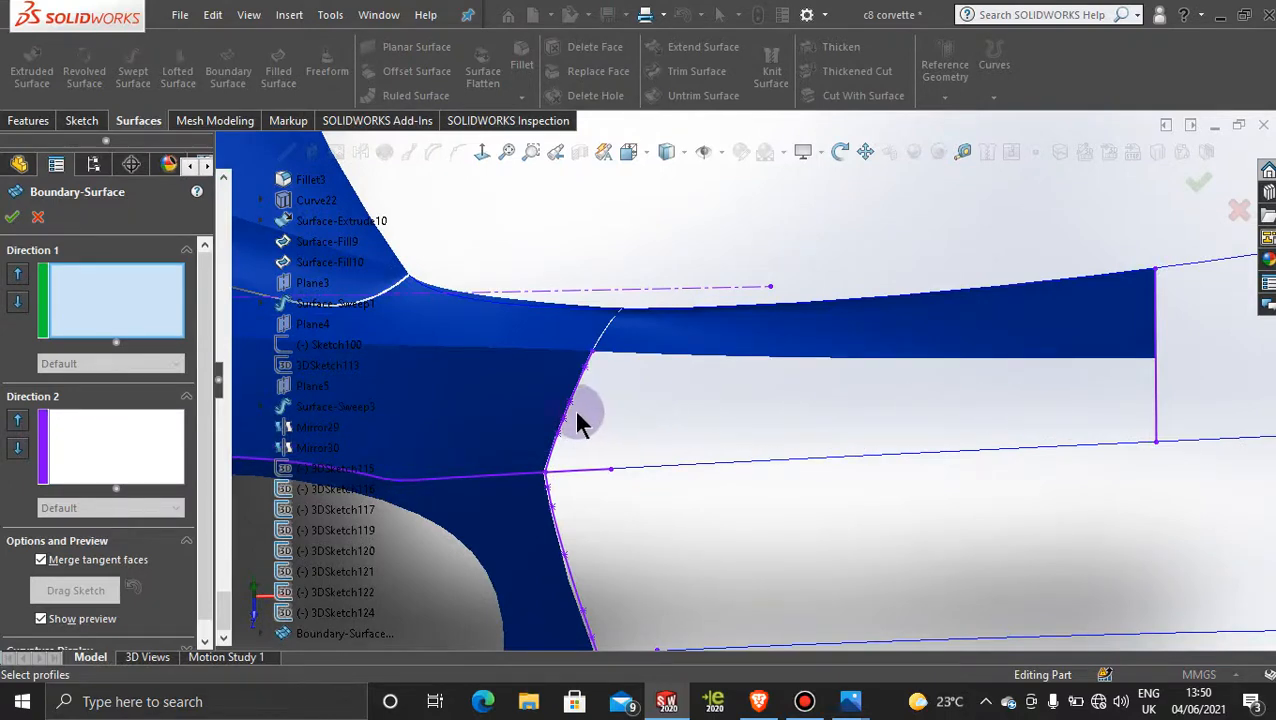
left_click(1155, 408)
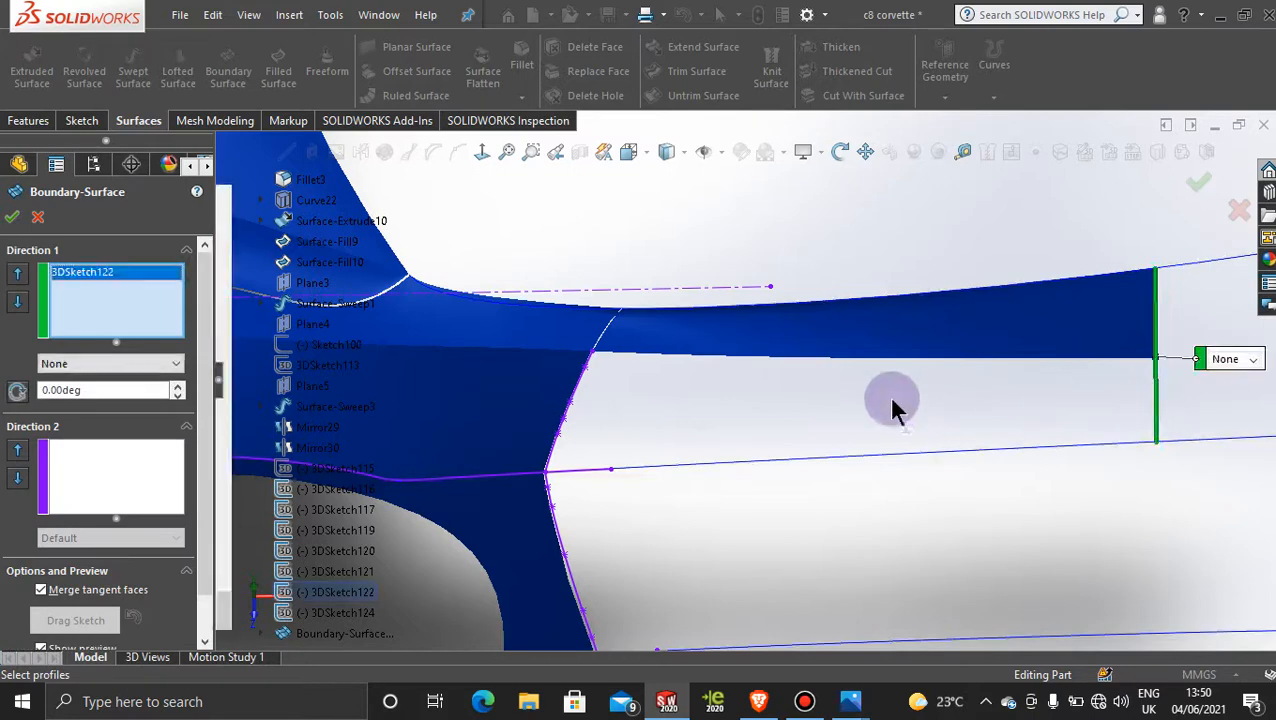
left_click(584, 394)
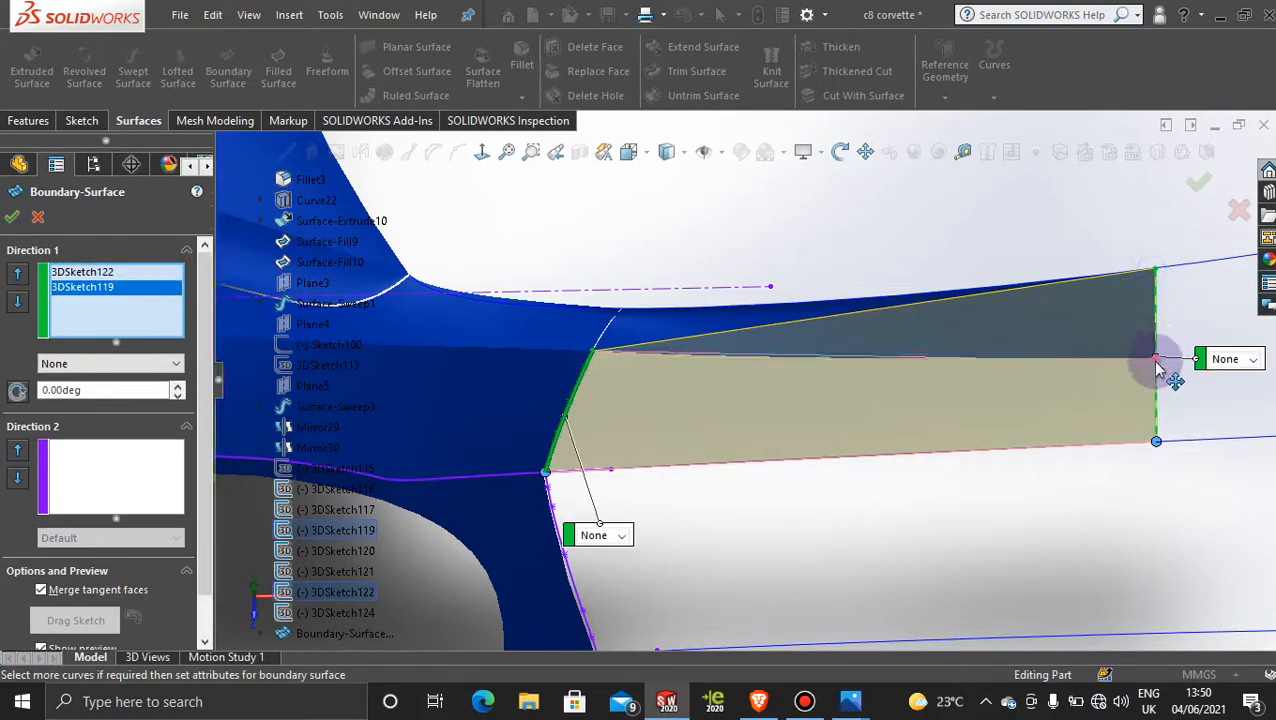
left_click_drag(1156, 360, 1156, 358)
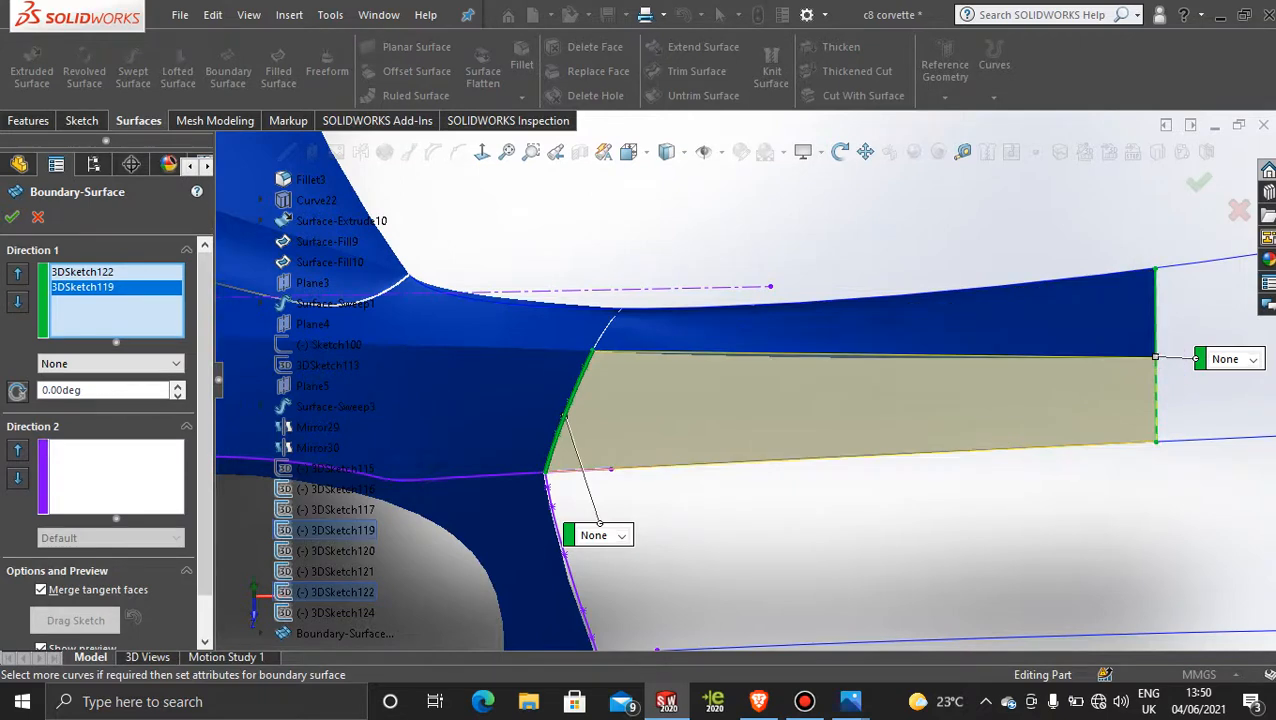
Add the upper surface's lower edge and Curve15 as Direction 2 curves, and accept the Boundary Surface.
left_click(85, 476)
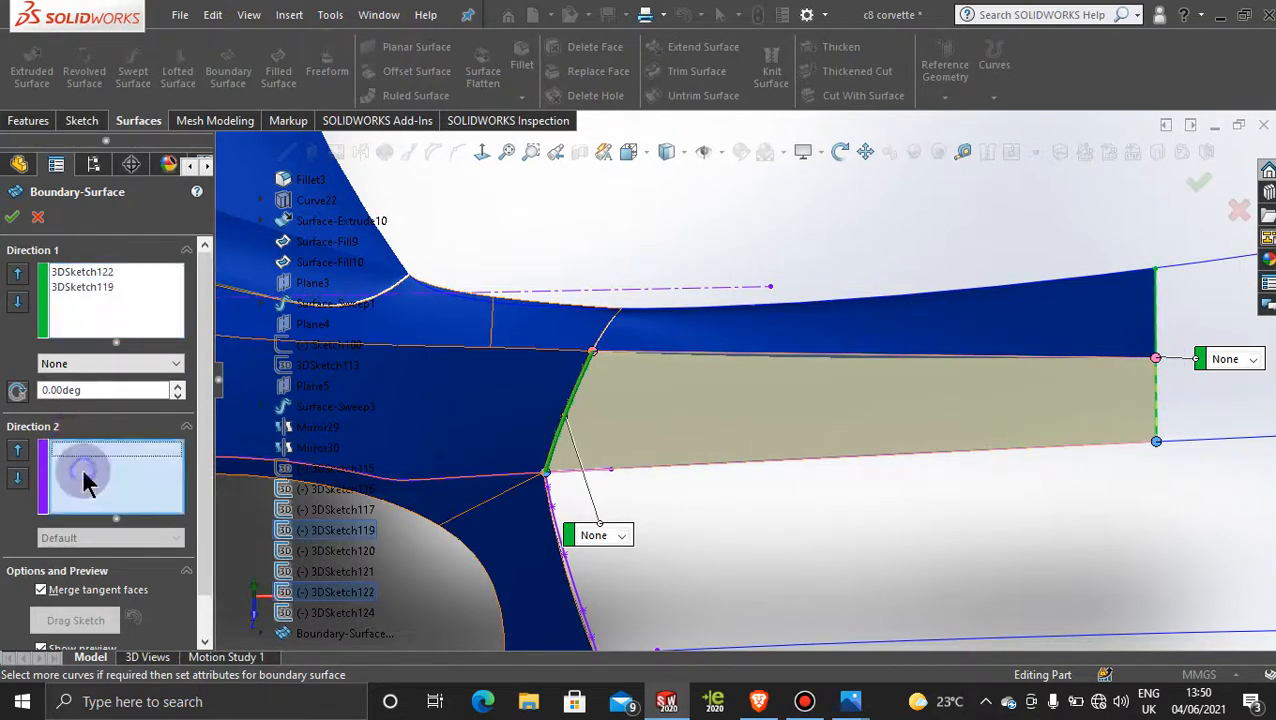
left_click(797, 364)
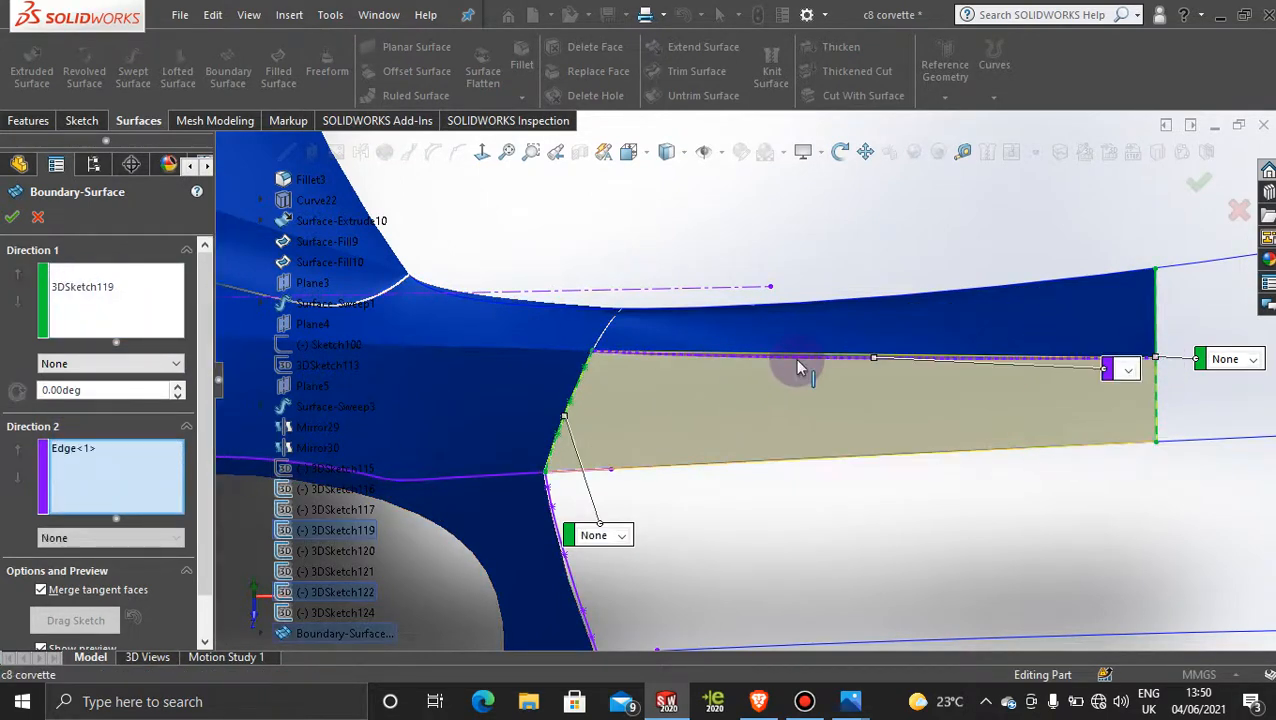
left_click(806, 465)
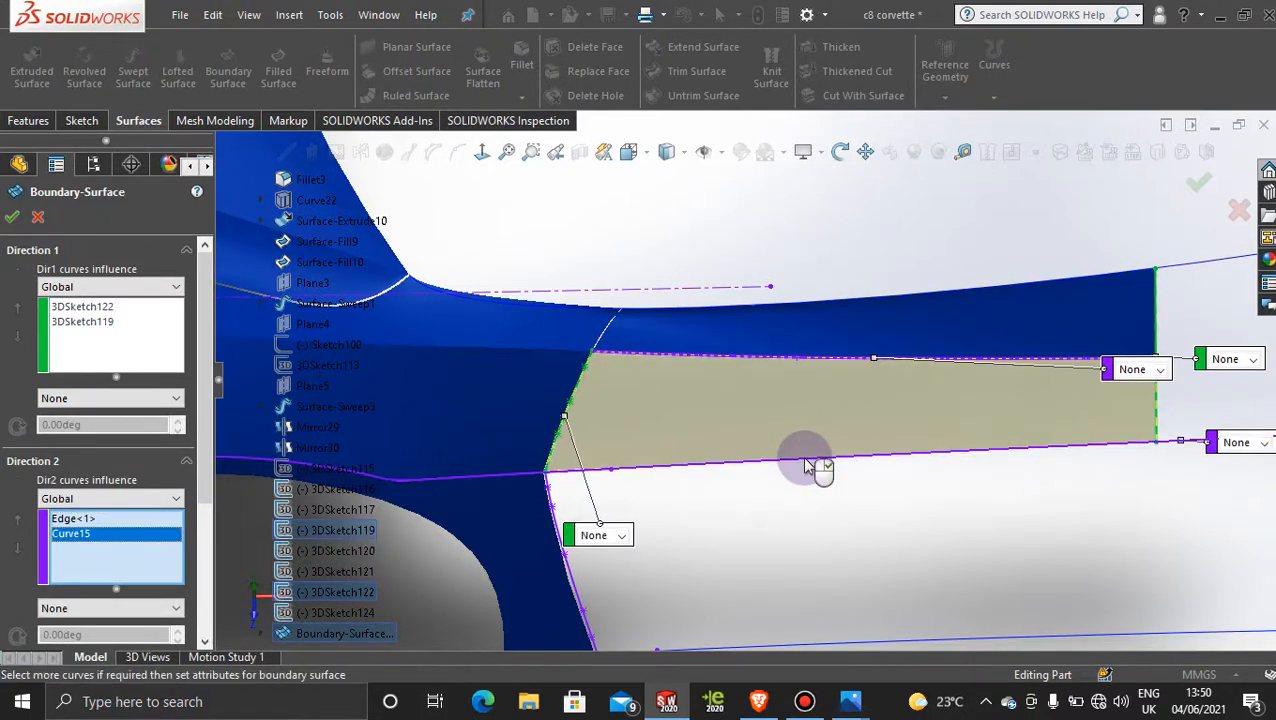
middle_click_drag(1182, 507, 1118, 503)
scroll(1040, 478, "up", 3)
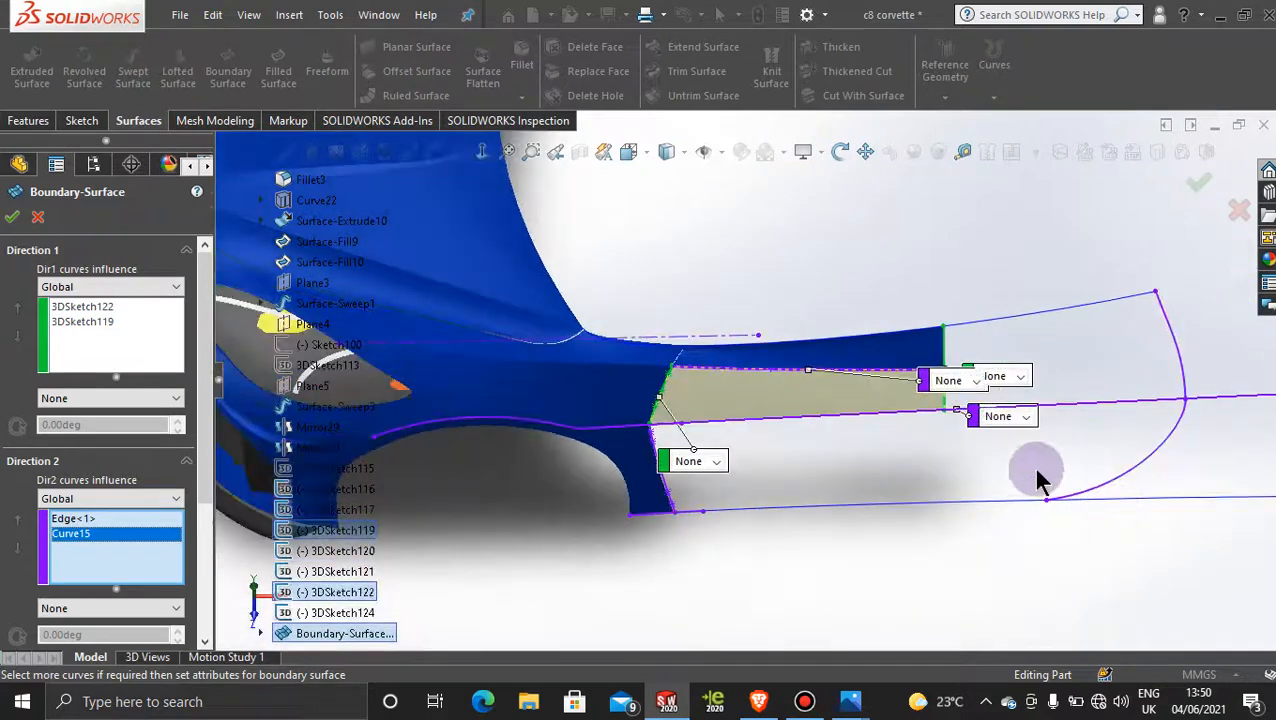
scroll(797, 407, "down", 3)
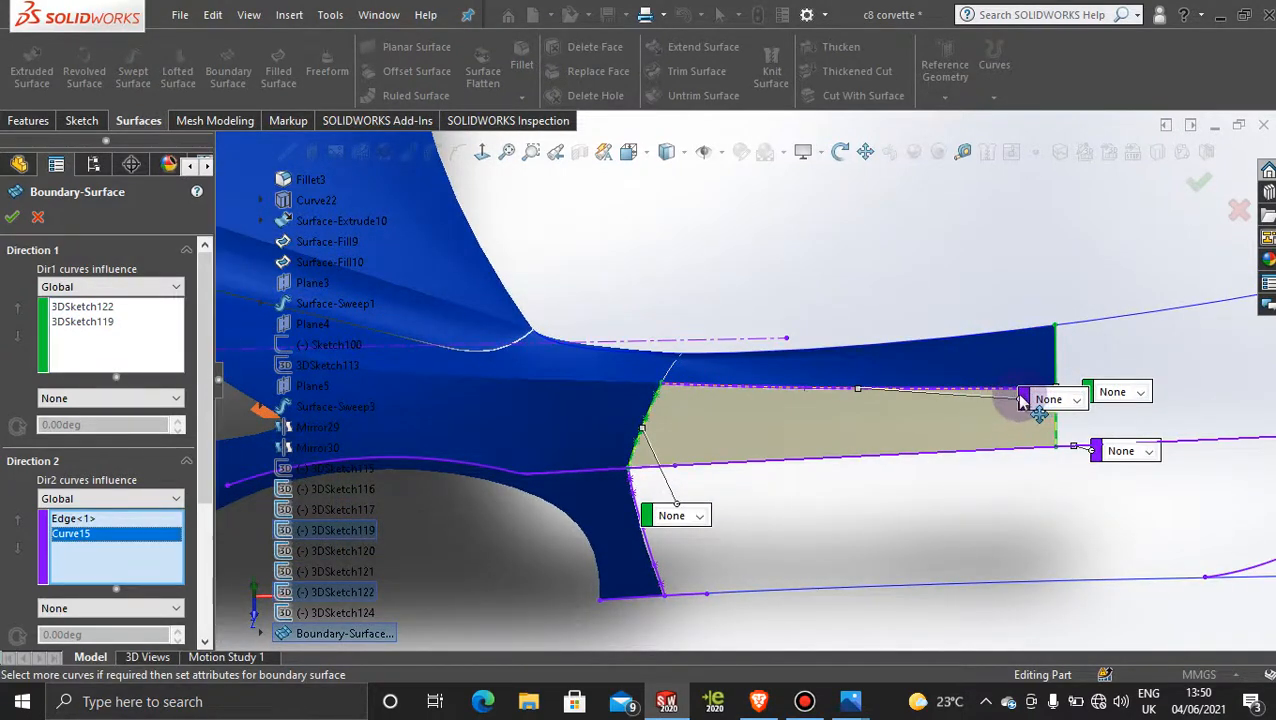
left_click(12, 218)
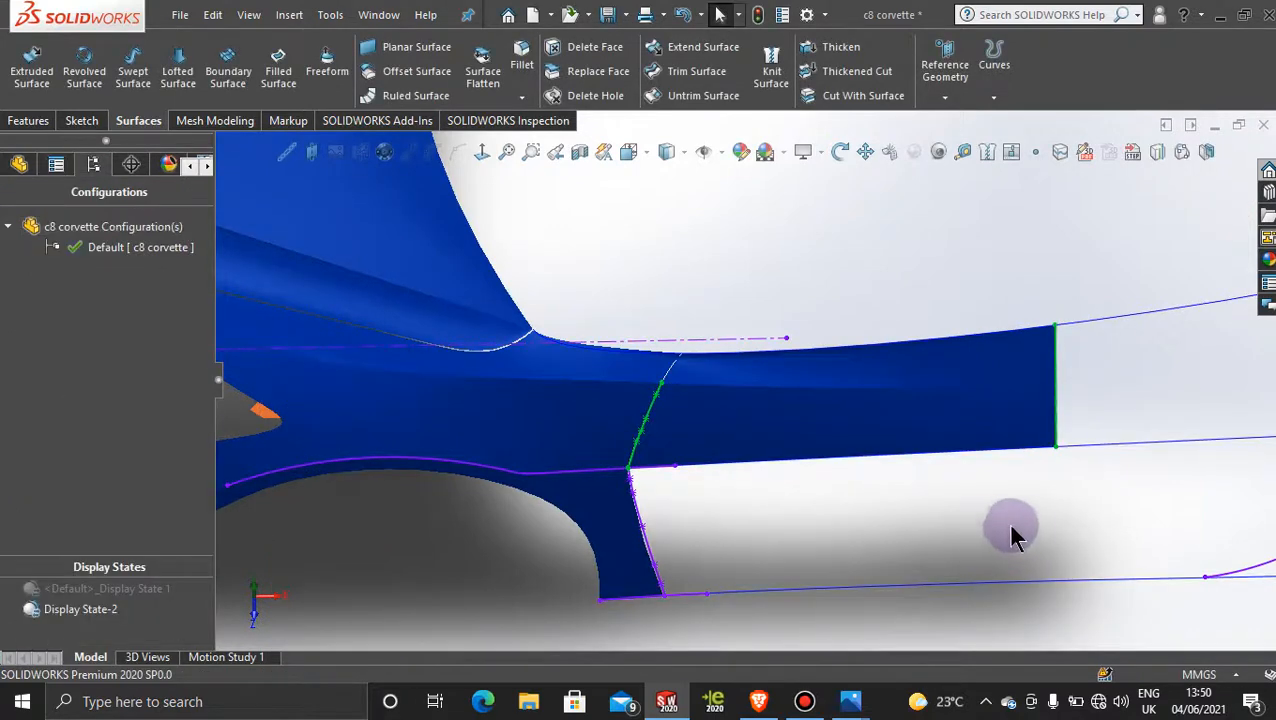
middle_click_drag(937, 472, 851, 408)
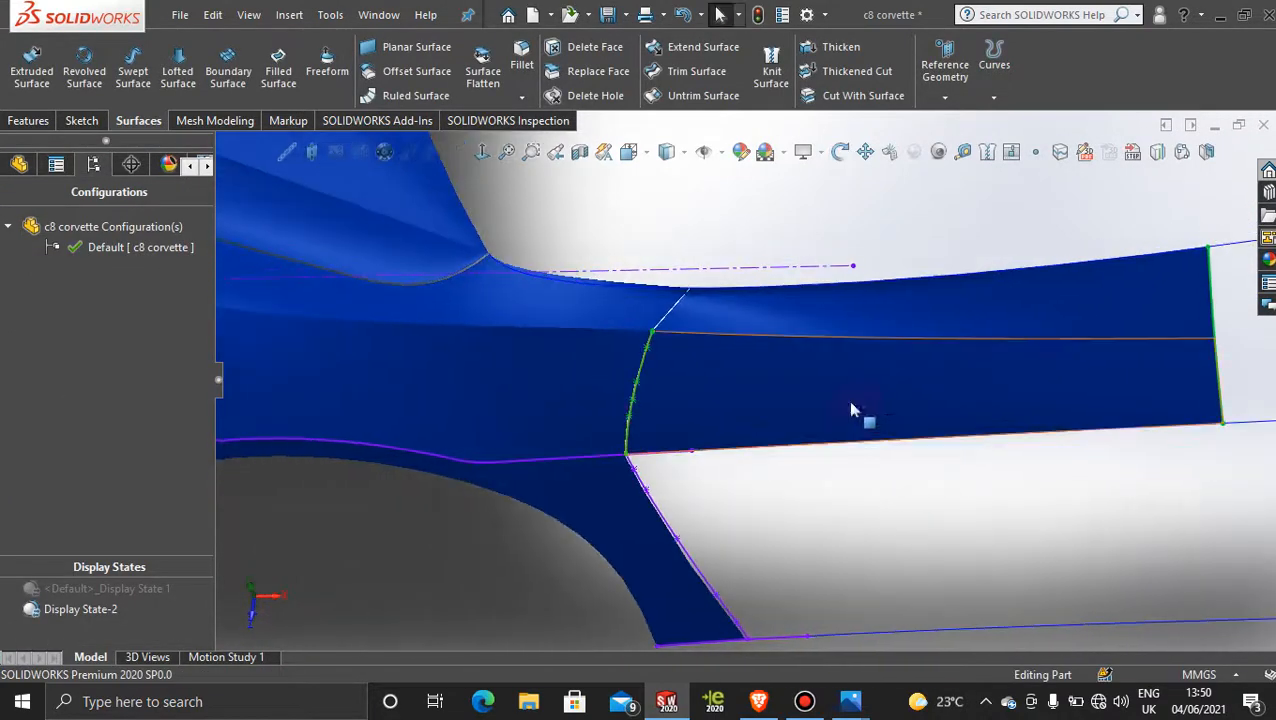
scroll(897, 498, "up", 5)
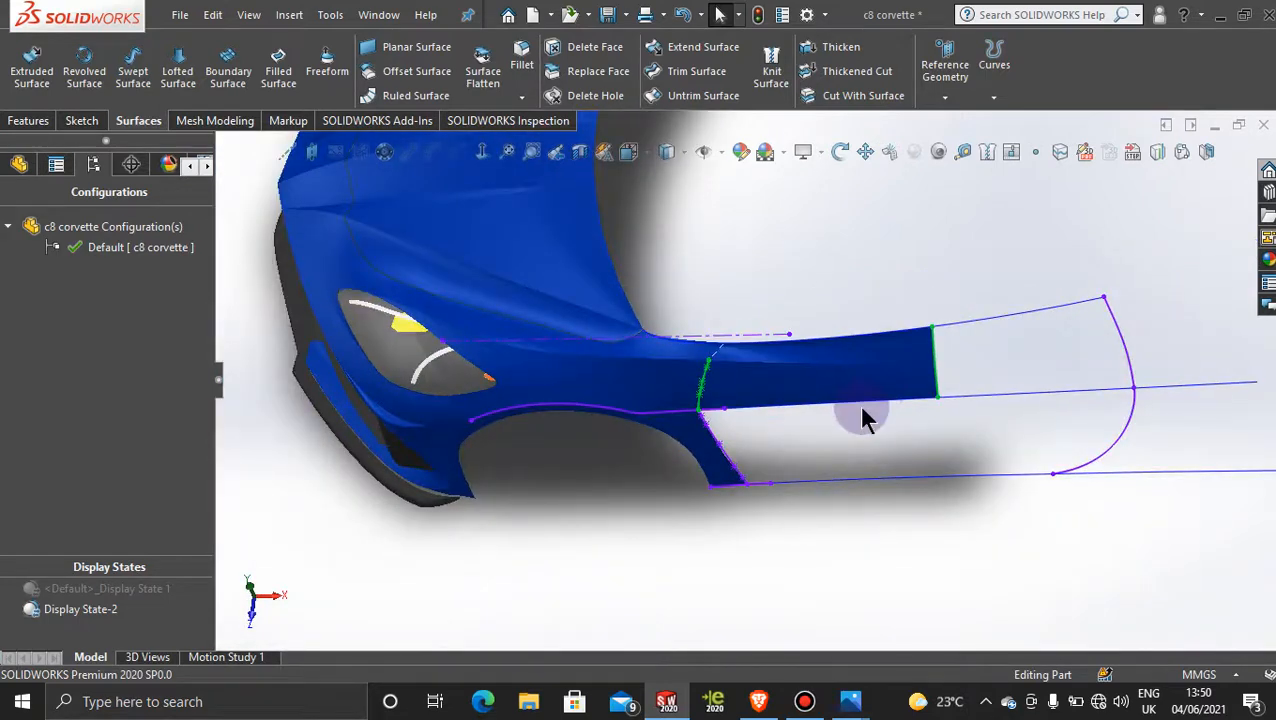
scroll(873, 416, "down", 3)
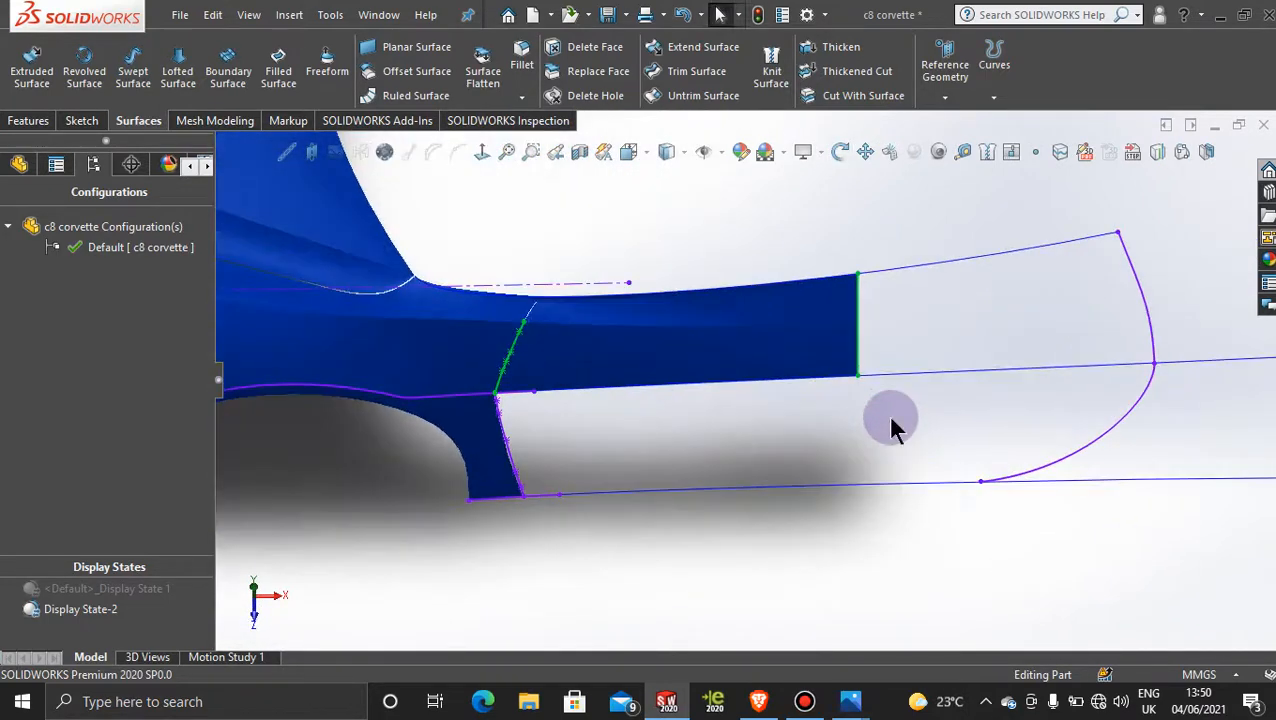
left_click(885, 211)
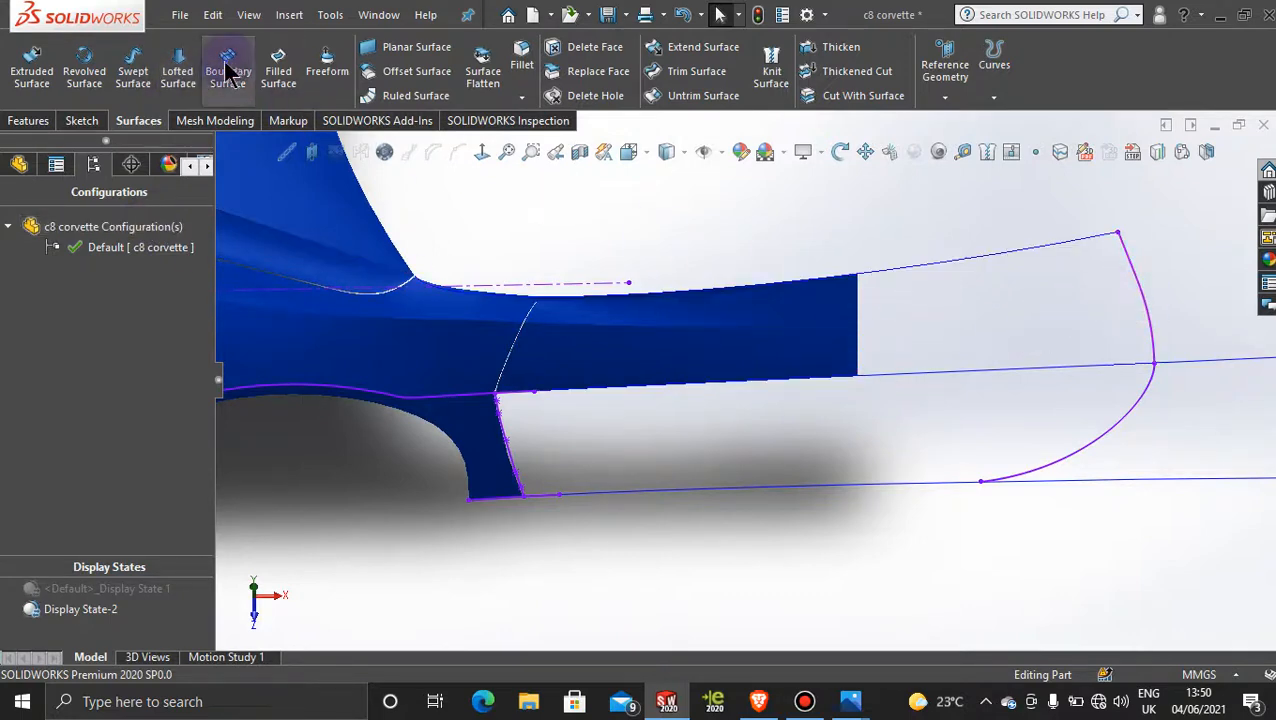
left_click(859, 316)
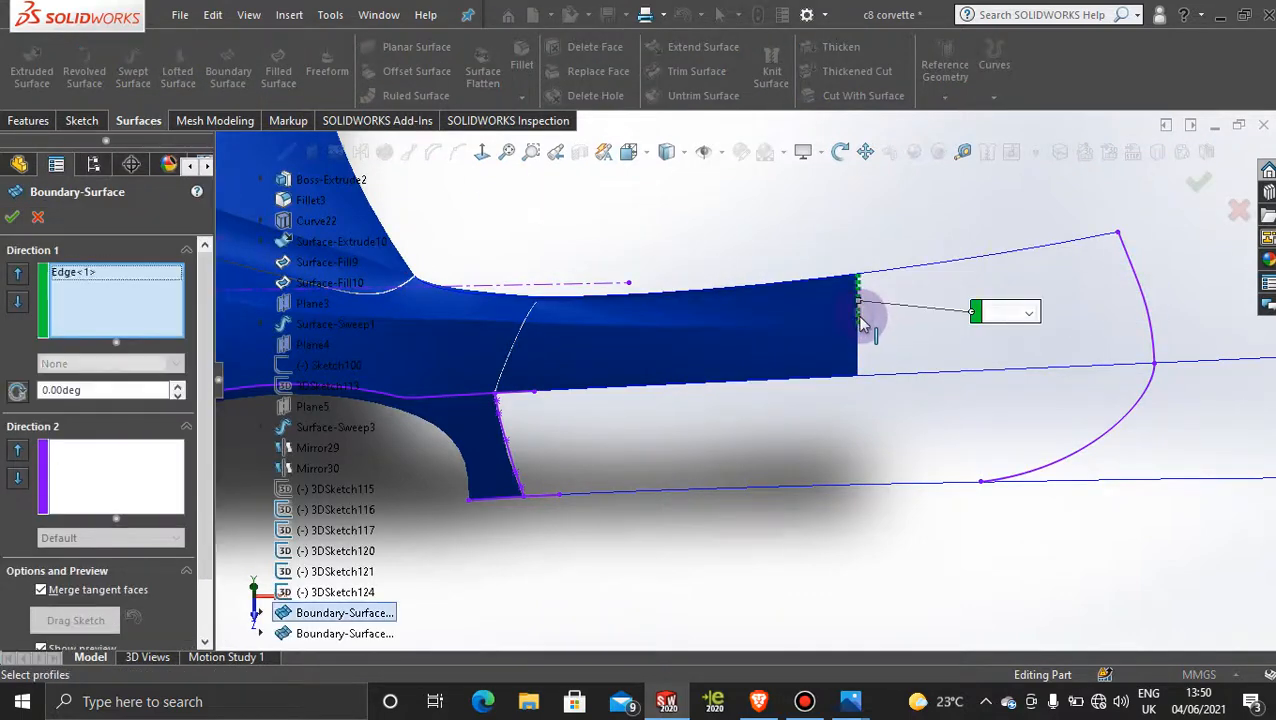
left_click(36, 220)
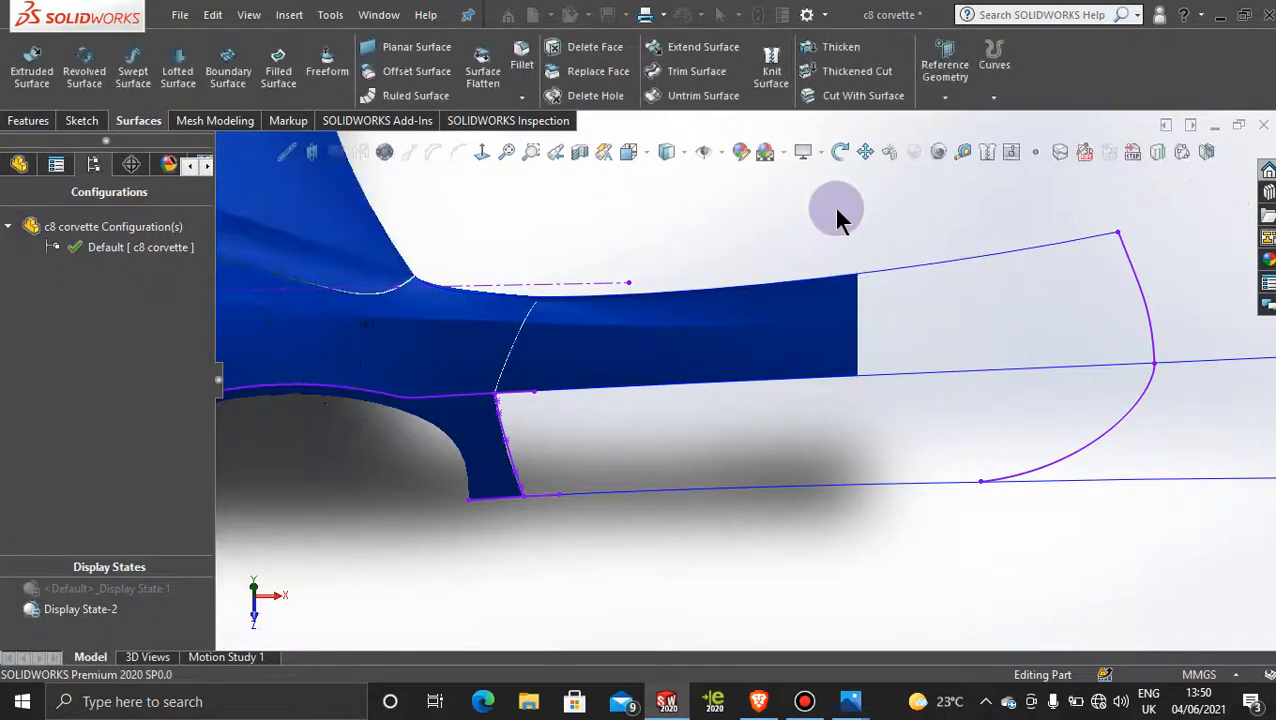
left_click(277, 70)
left_click(36, 218)
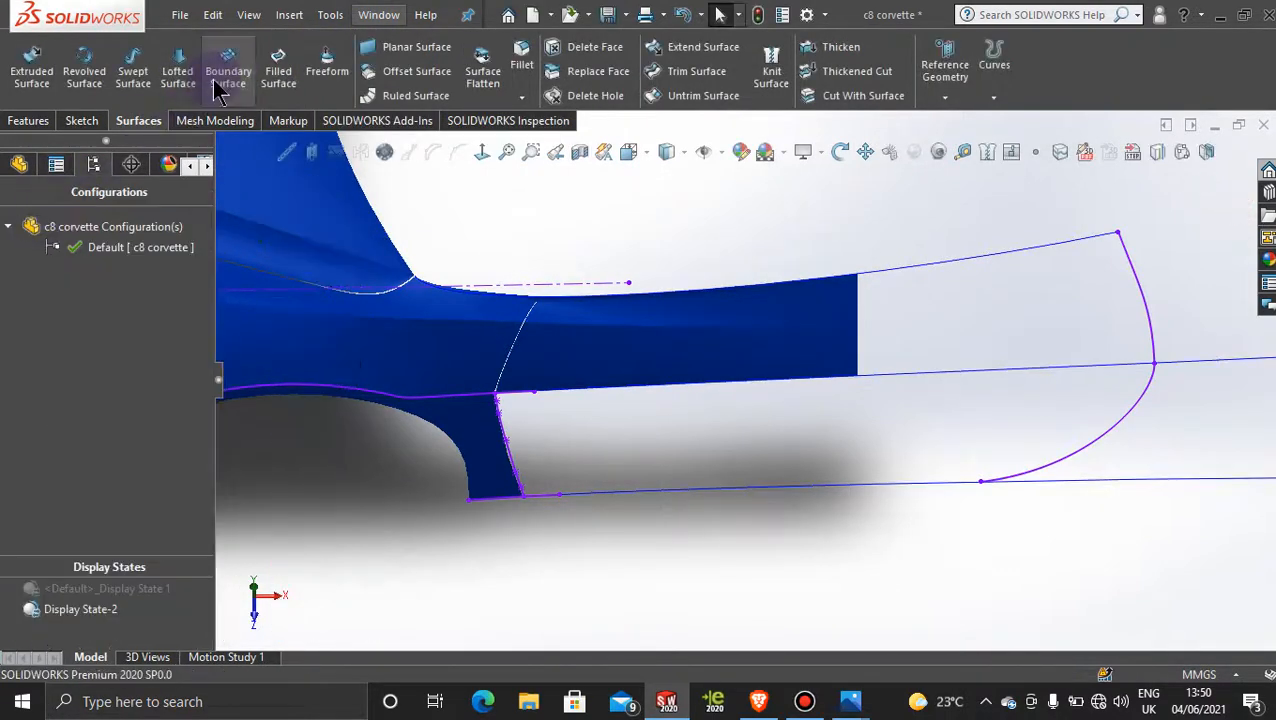
Start a Boundary Surface with the upper door surfaces' two rear edges as an open group and 3DSketch121 as Direction 1.
left_click(228, 72)
right_click(955, 293)
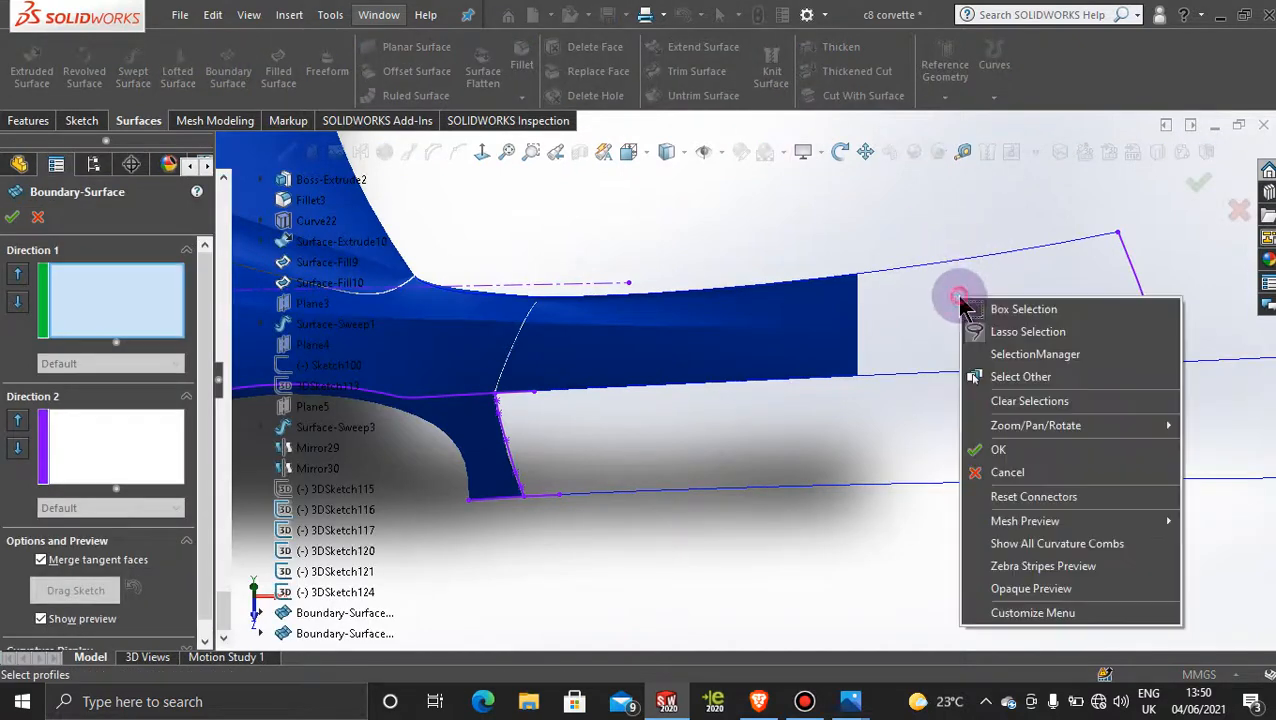
left_click(1031, 352)
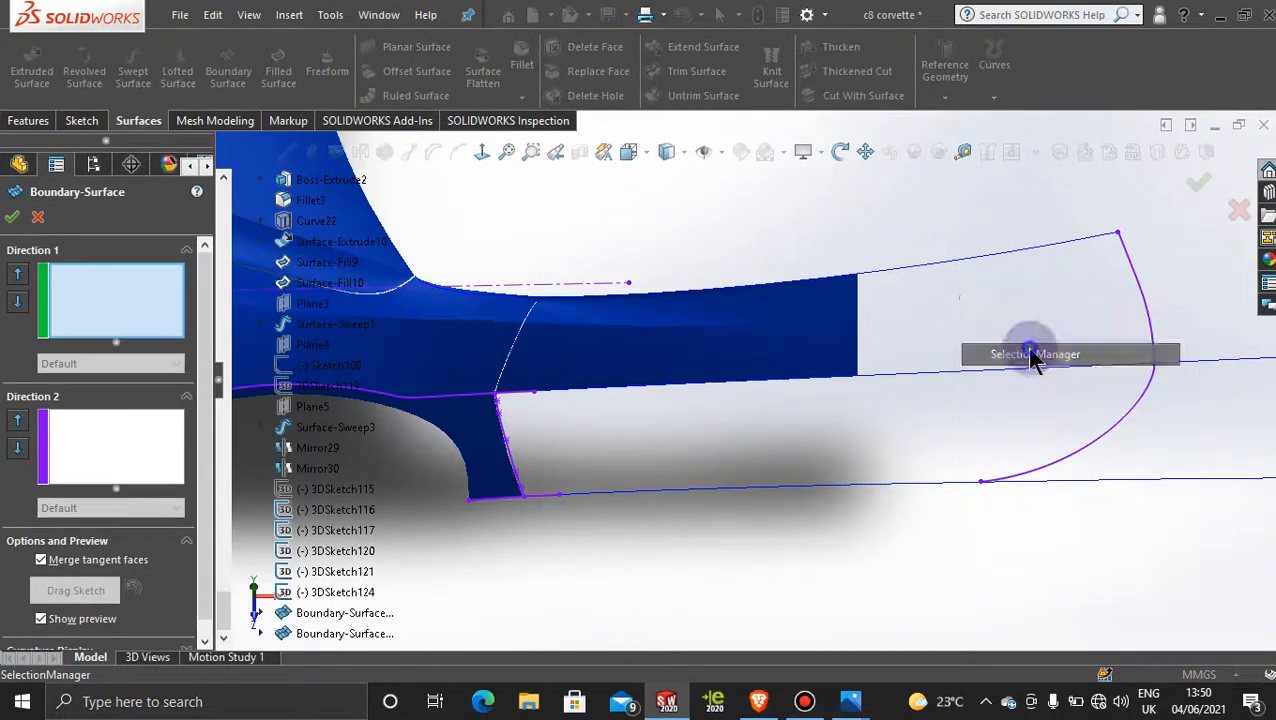
left_click(859, 296)
left_click(858, 362)
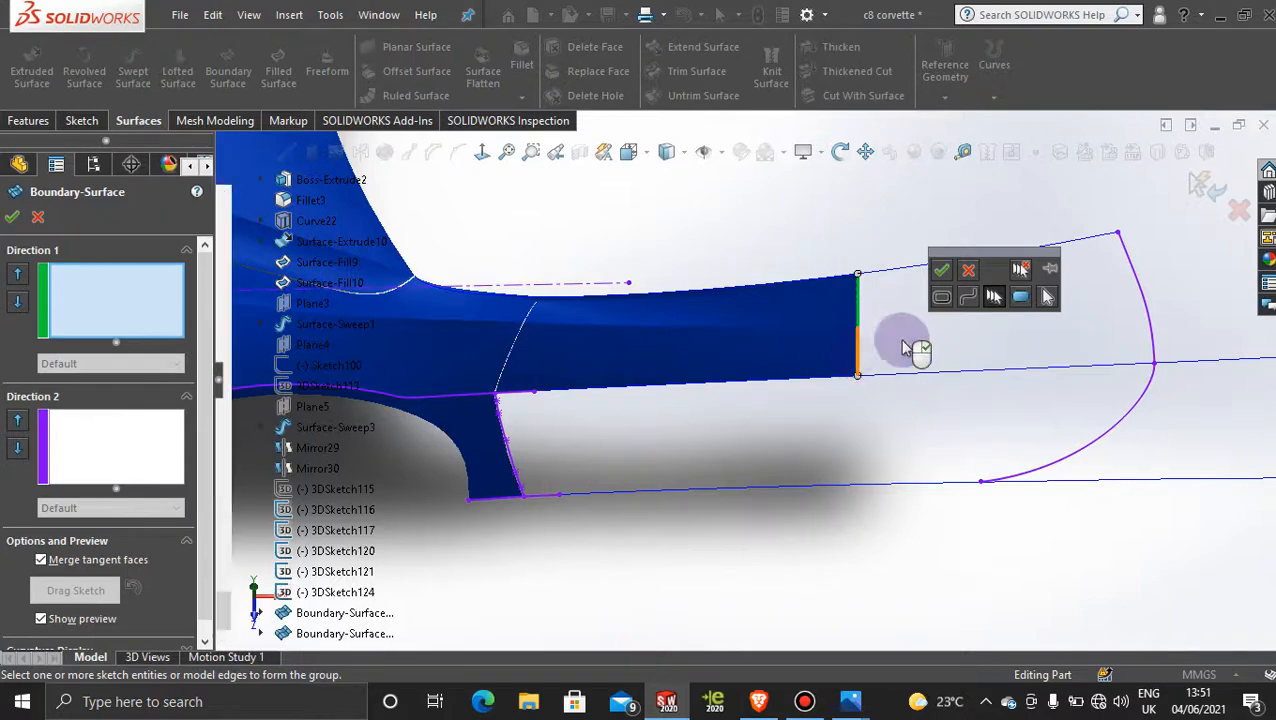
left_click(942, 271)
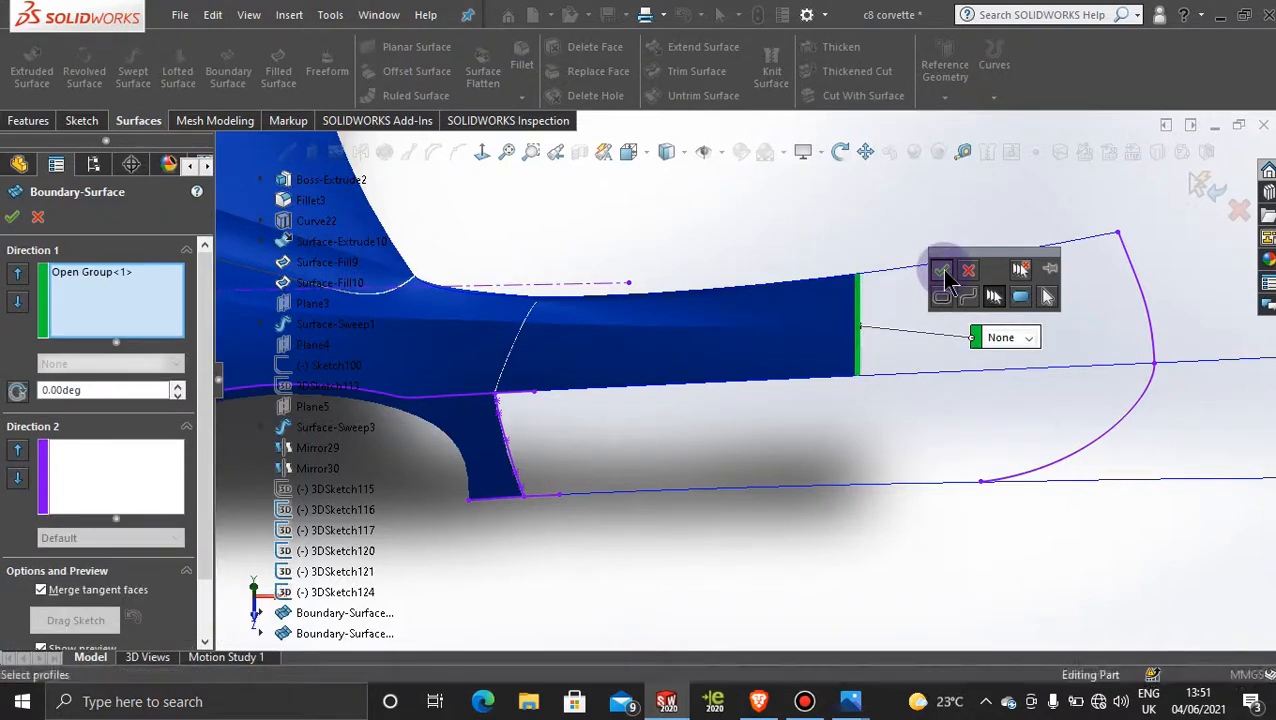
left_click(1140, 285)
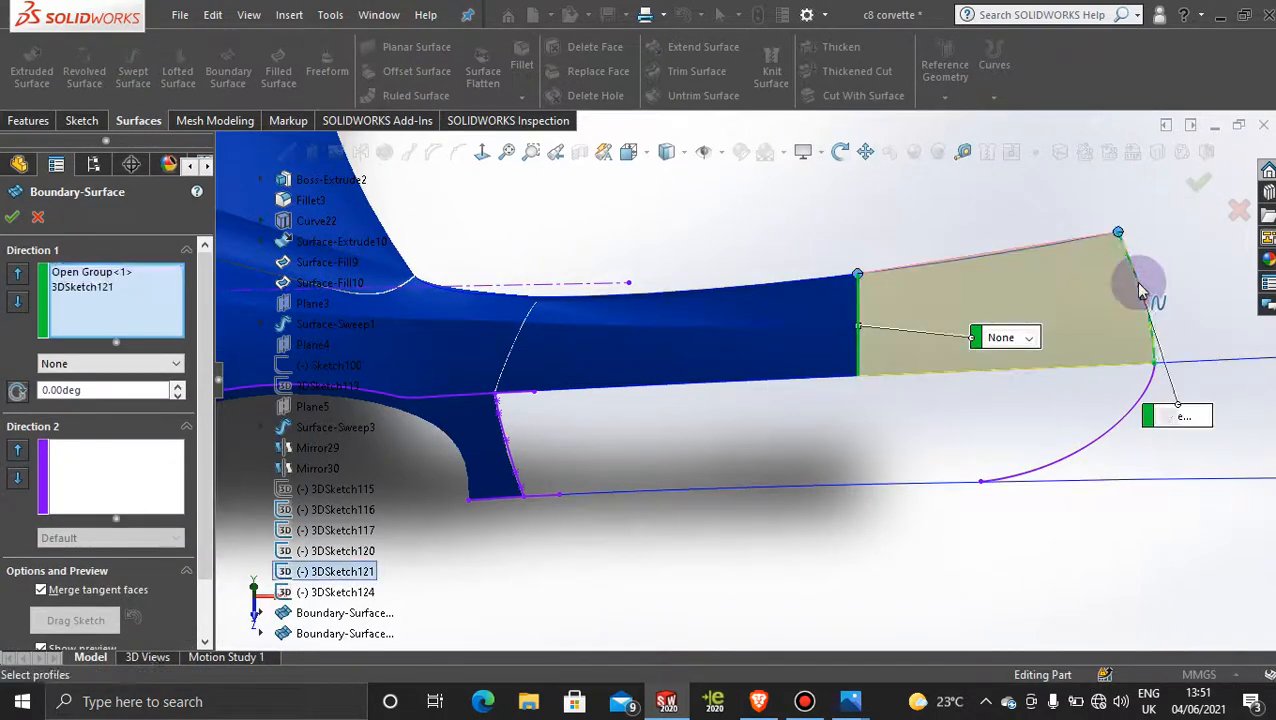
Add Curve13 and Curve15 as the Direction 2 curves of the rear door Boundary Surface.
left_click(148, 456)
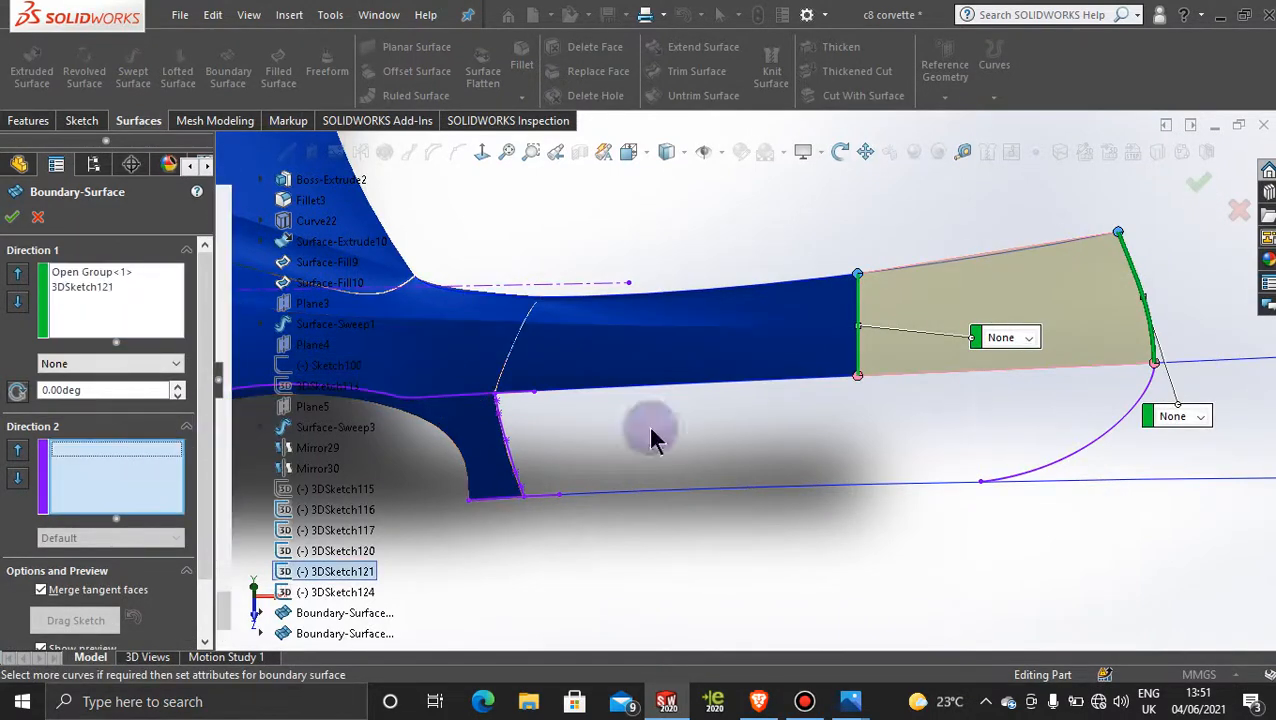
left_click(981, 259)
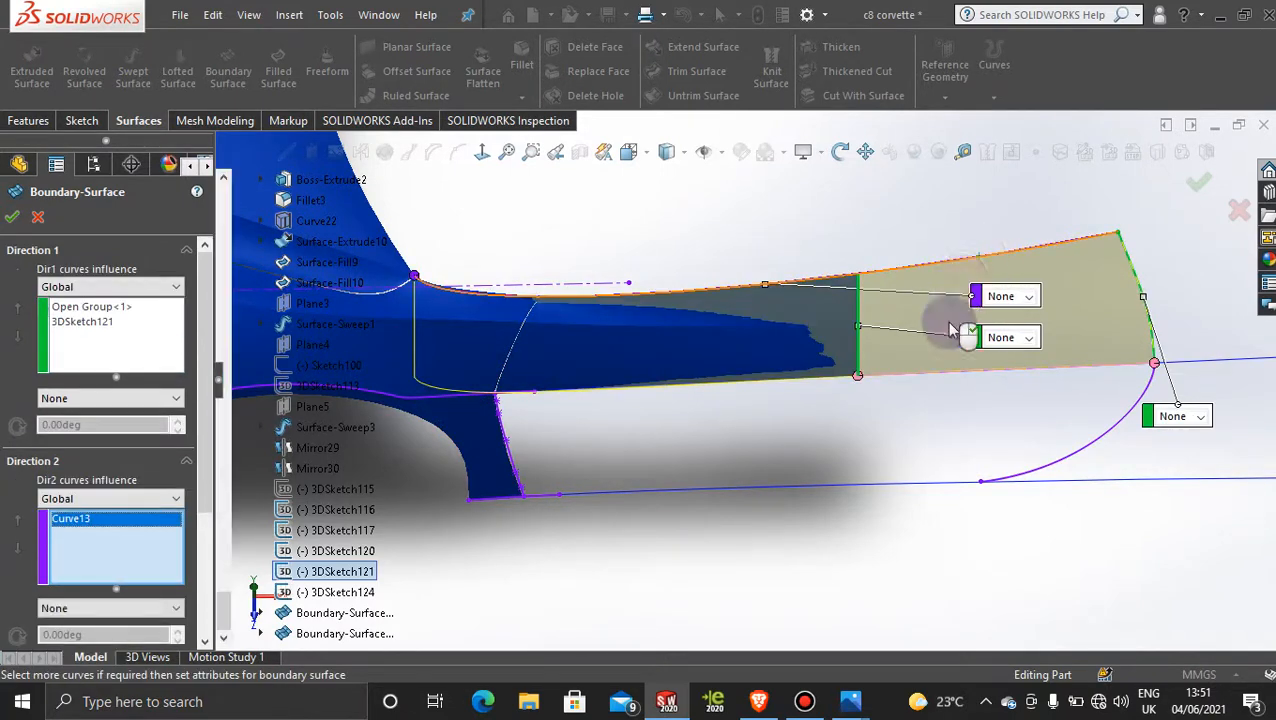
left_click(966, 372)
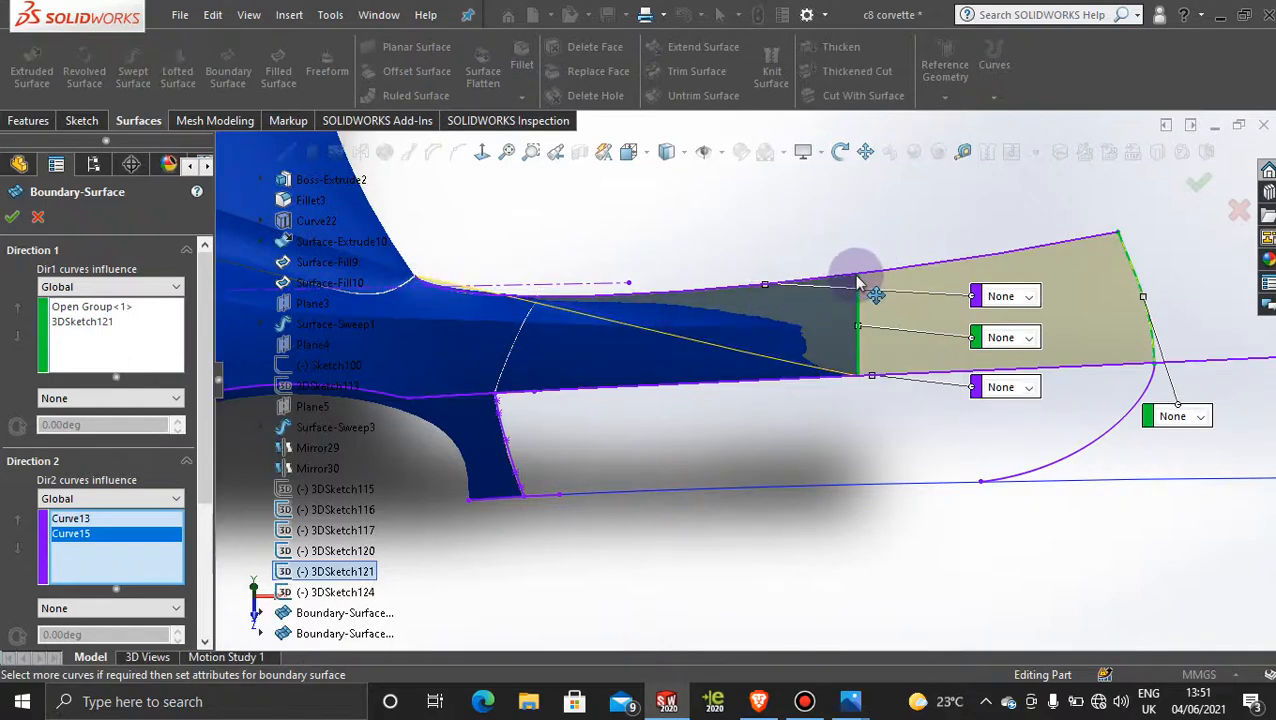
Set the open edge group in Direction 1 to Tangency To Face and accept the Boundary Surface.
scroll(862, 388, "down", 2)
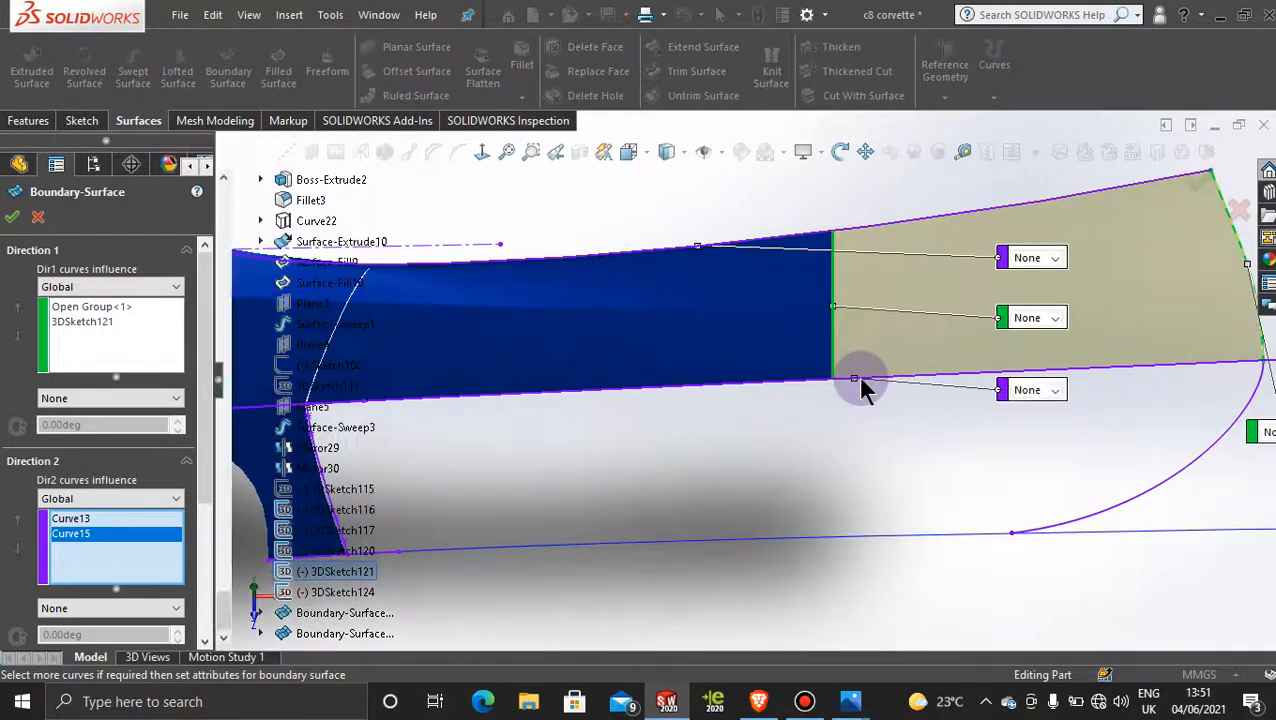
scroll(860, 390, "down", 2)
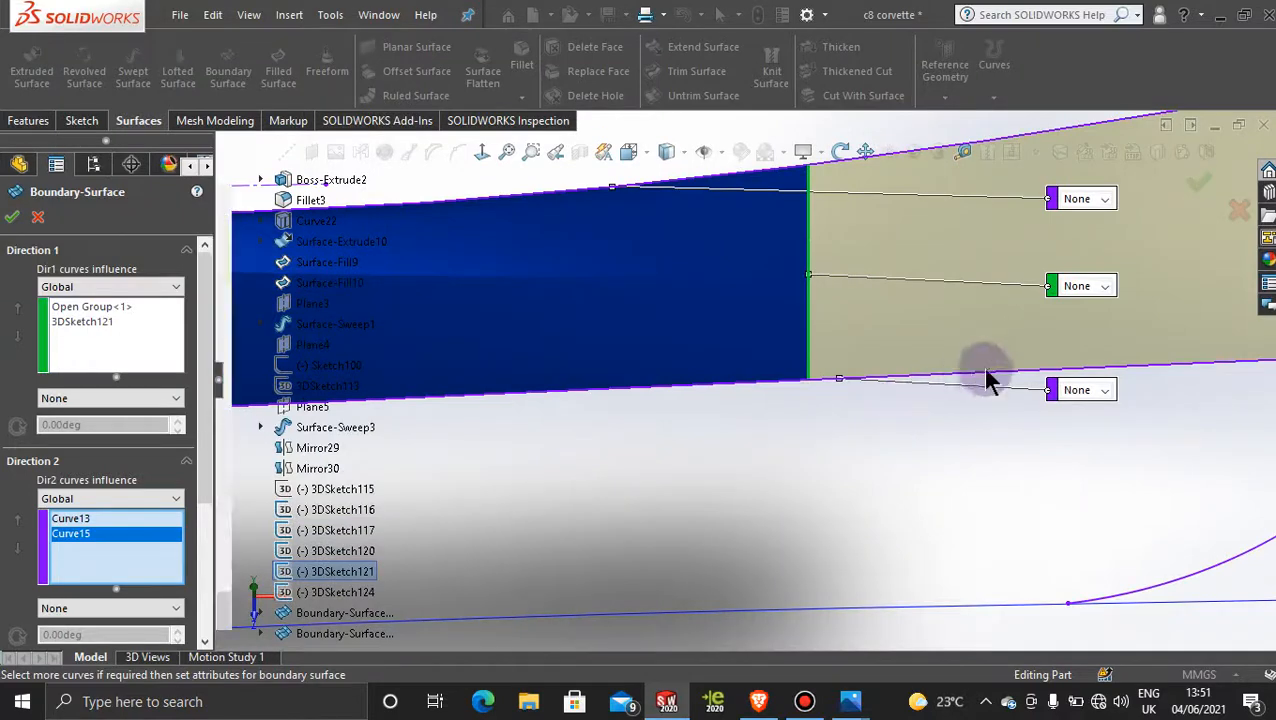
scroll(1115, 342, "up", 2)
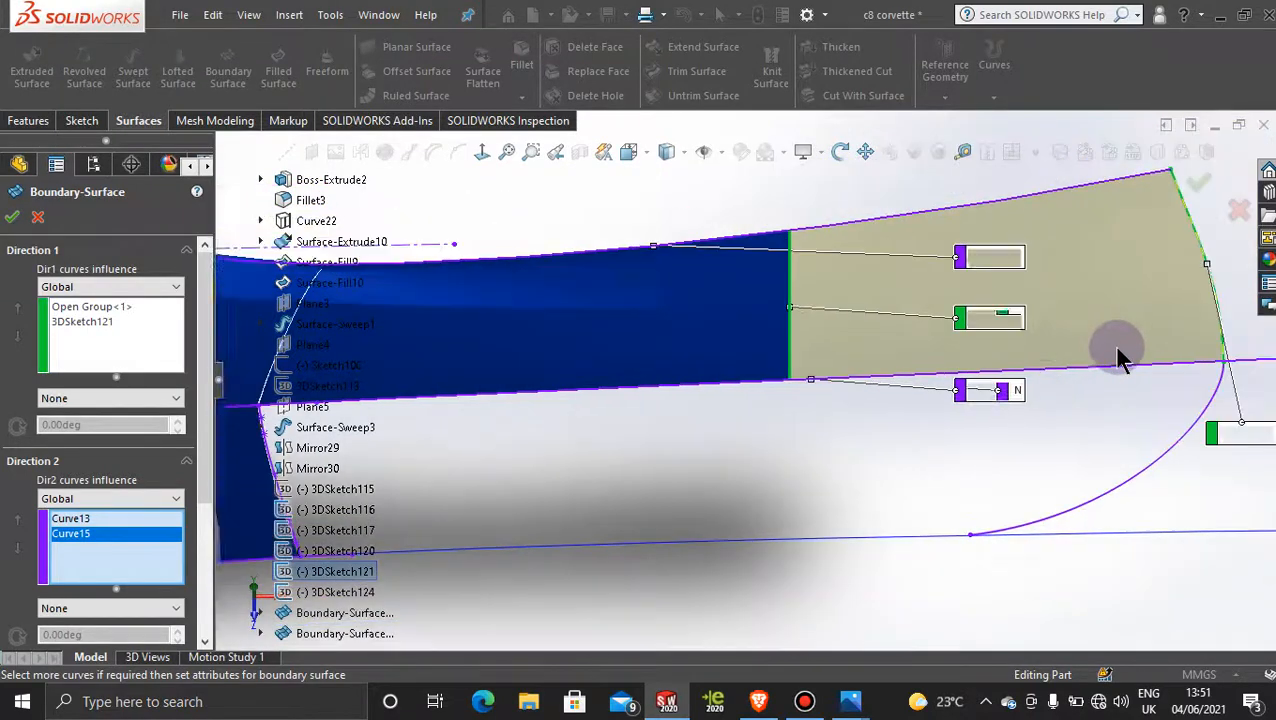
left_click(1012, 320)
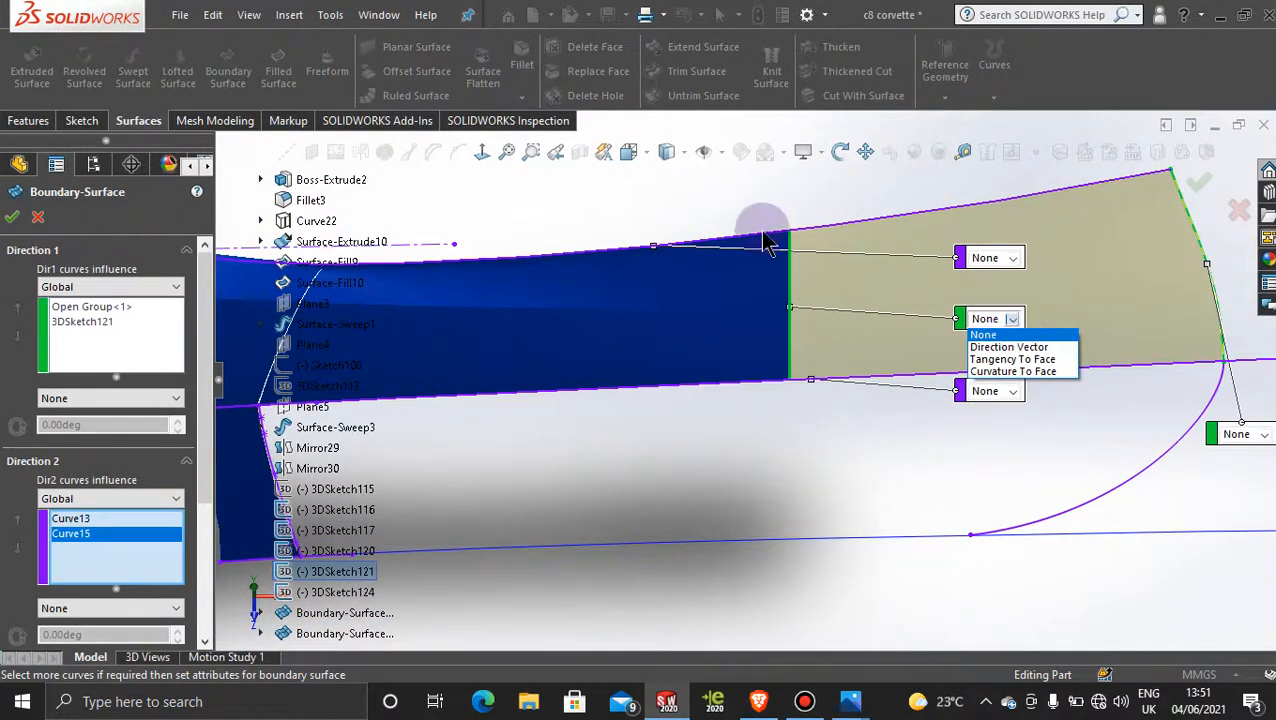
left_click(1014, 359)
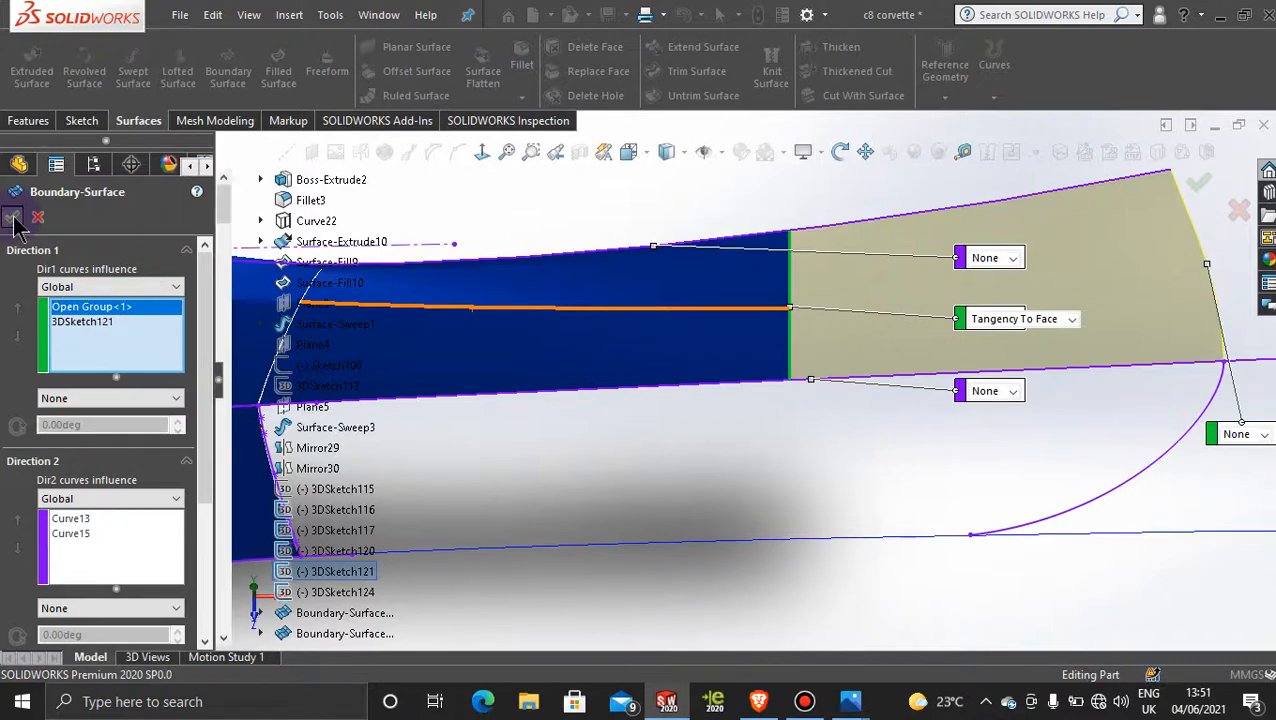
left_click(13, 219)
Examine the new rear surface's transition into the upper door surfaces and the open area below it.
middle_click_drag(876, 501, 573, 364)
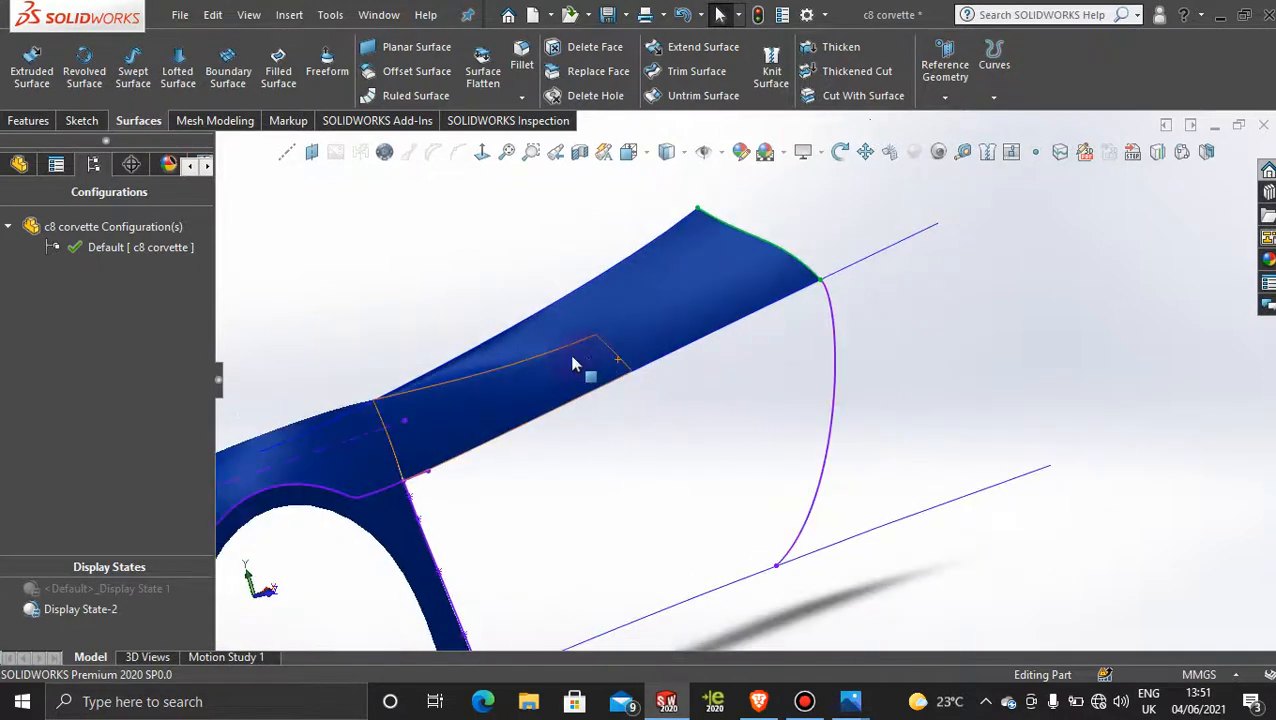
scroll(470, 336, "down", 3)
scroll(940, 420, "up", 2)
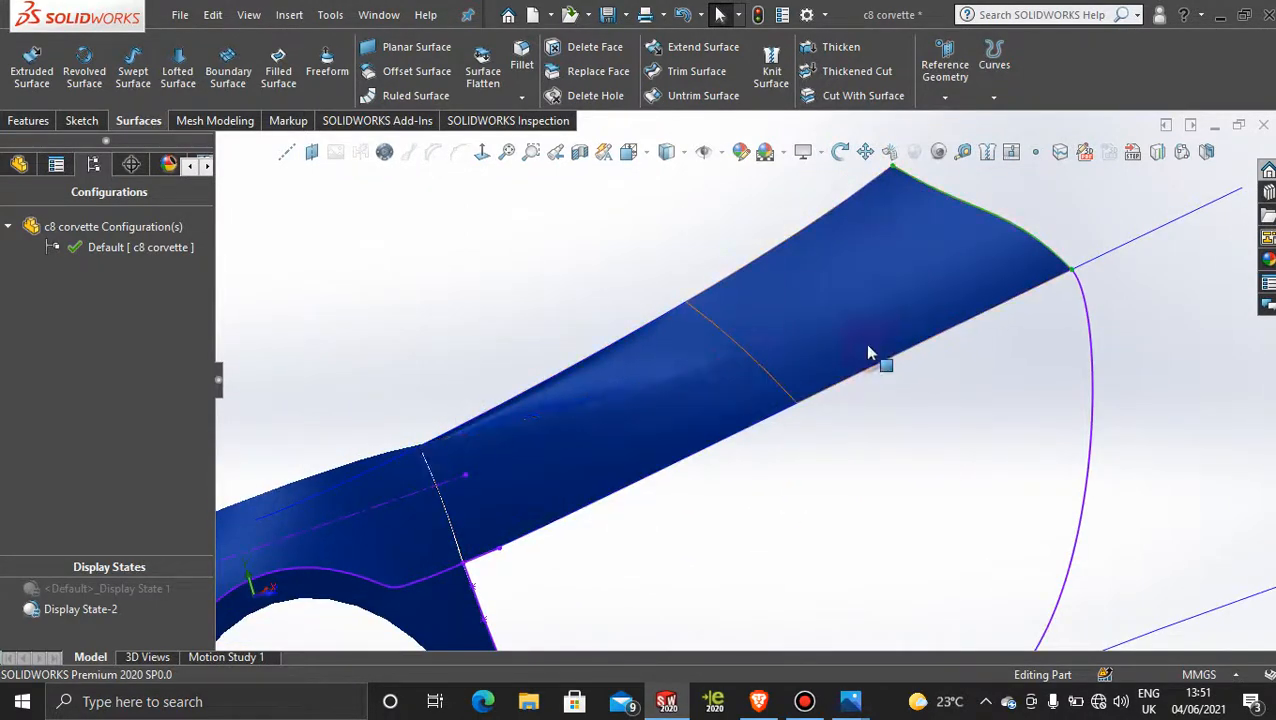
scroll(945, 445, "up", 5)
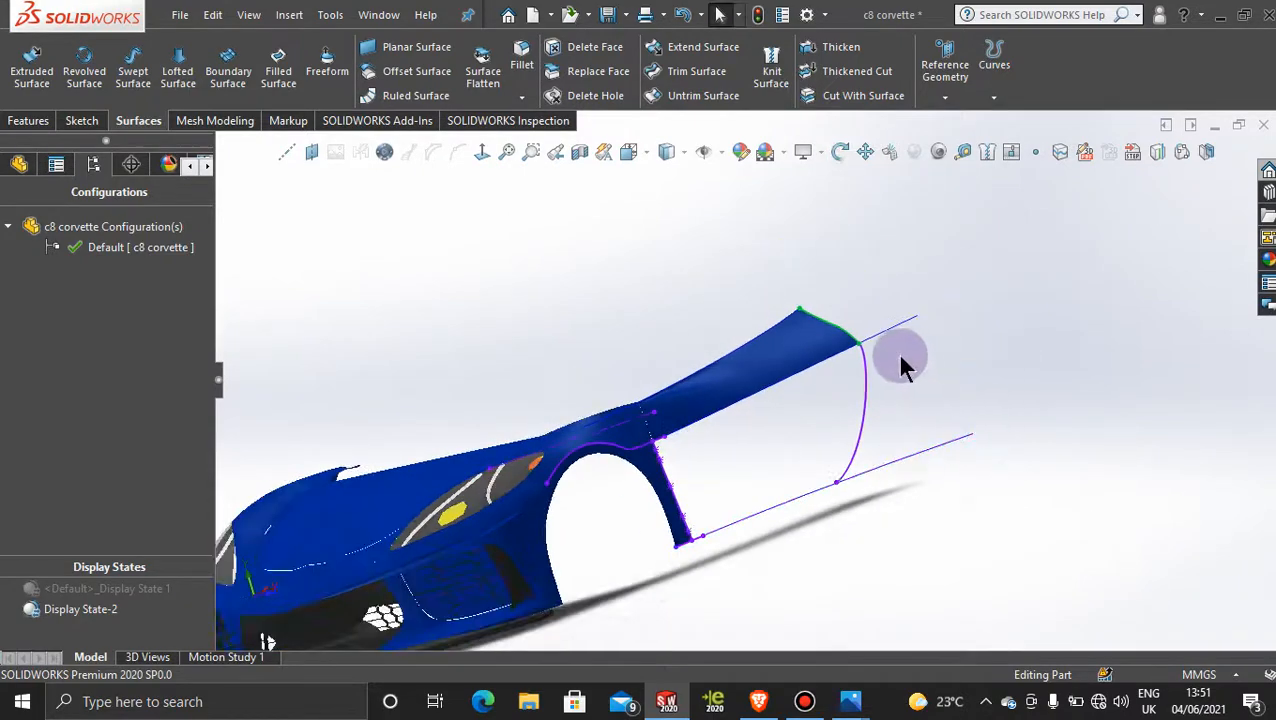
middle_click_drag(903, 367, 822, 400)
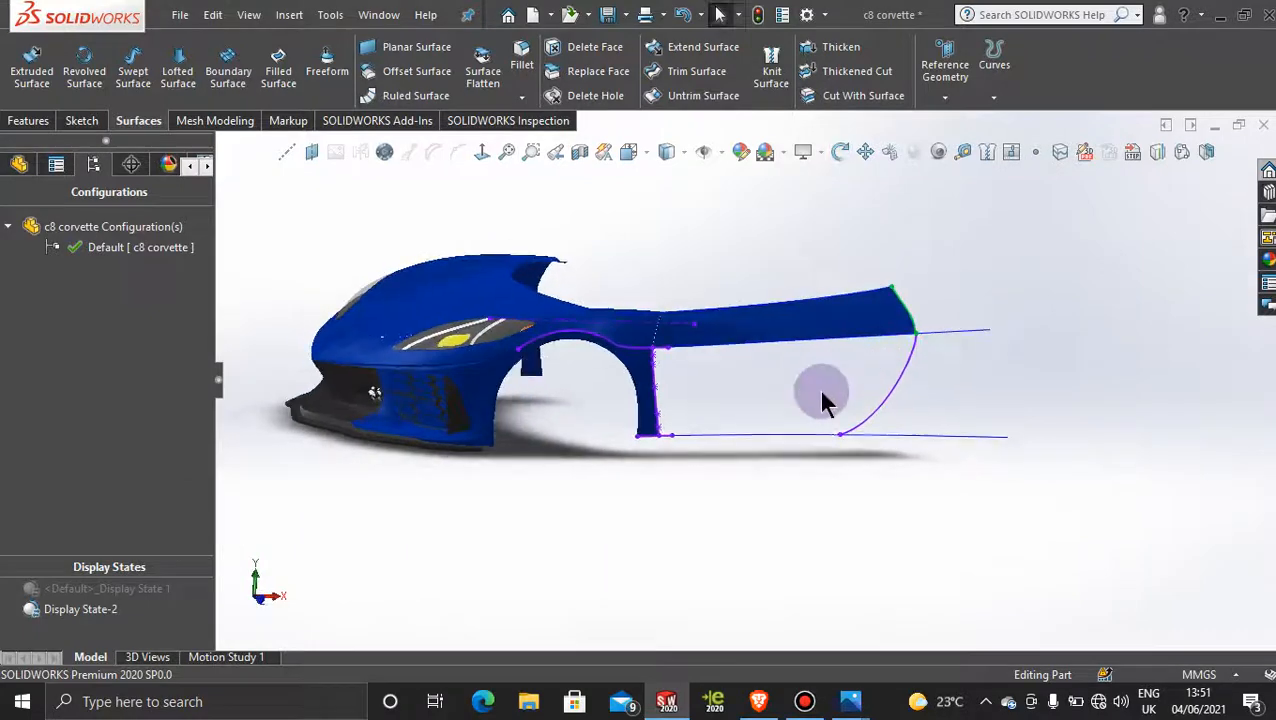
scroll(817, 387, "down", 3)
scroll(987, 331, "down", 2)
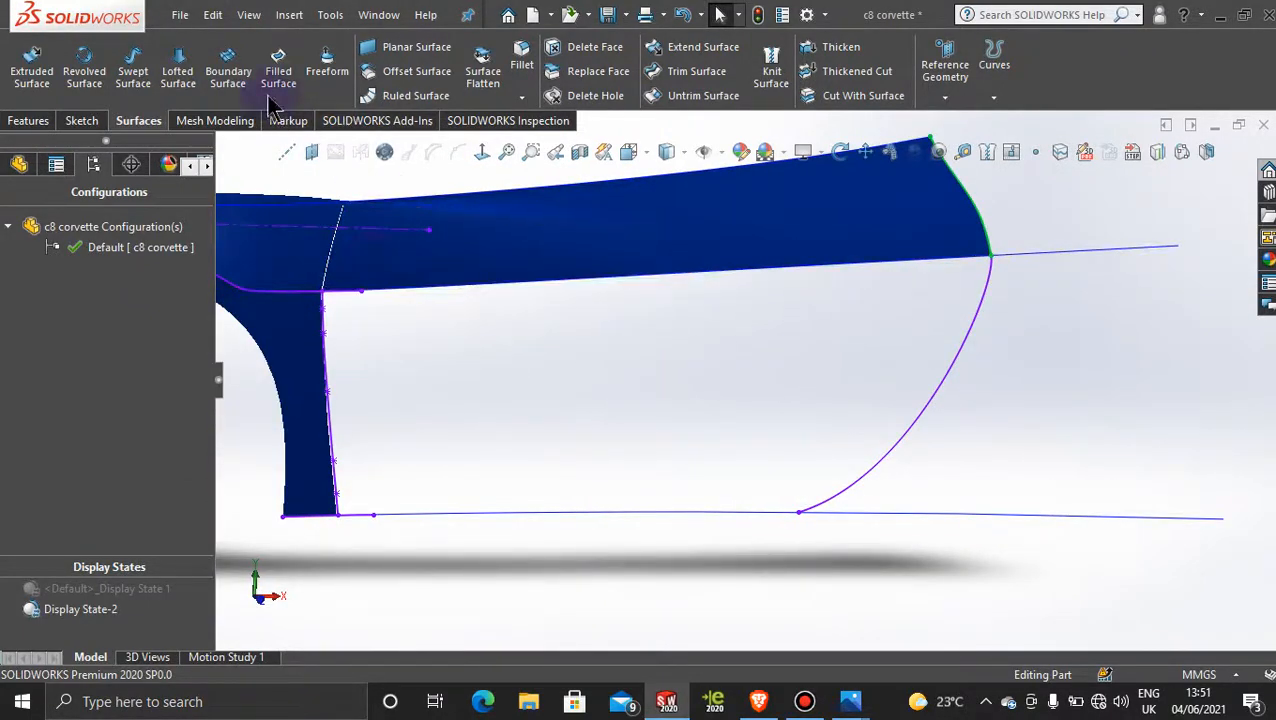
left_click(228, 72)
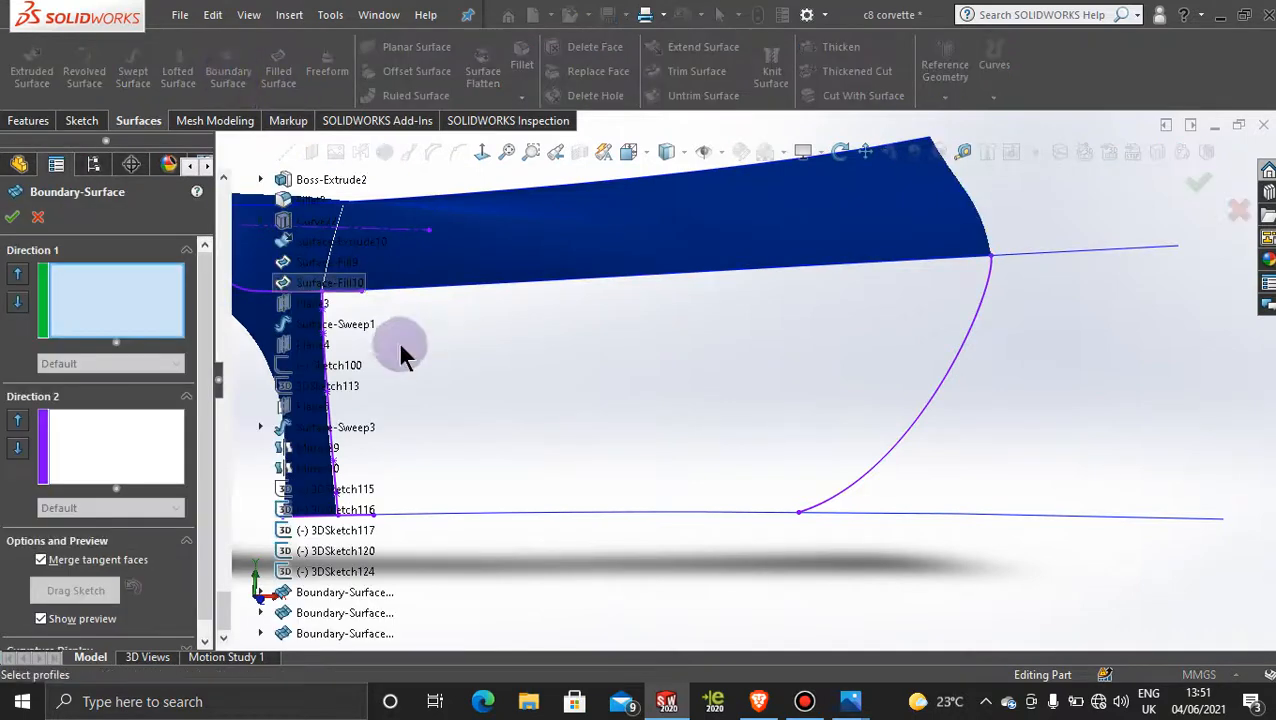
scroll(433, 404, "down", 3)
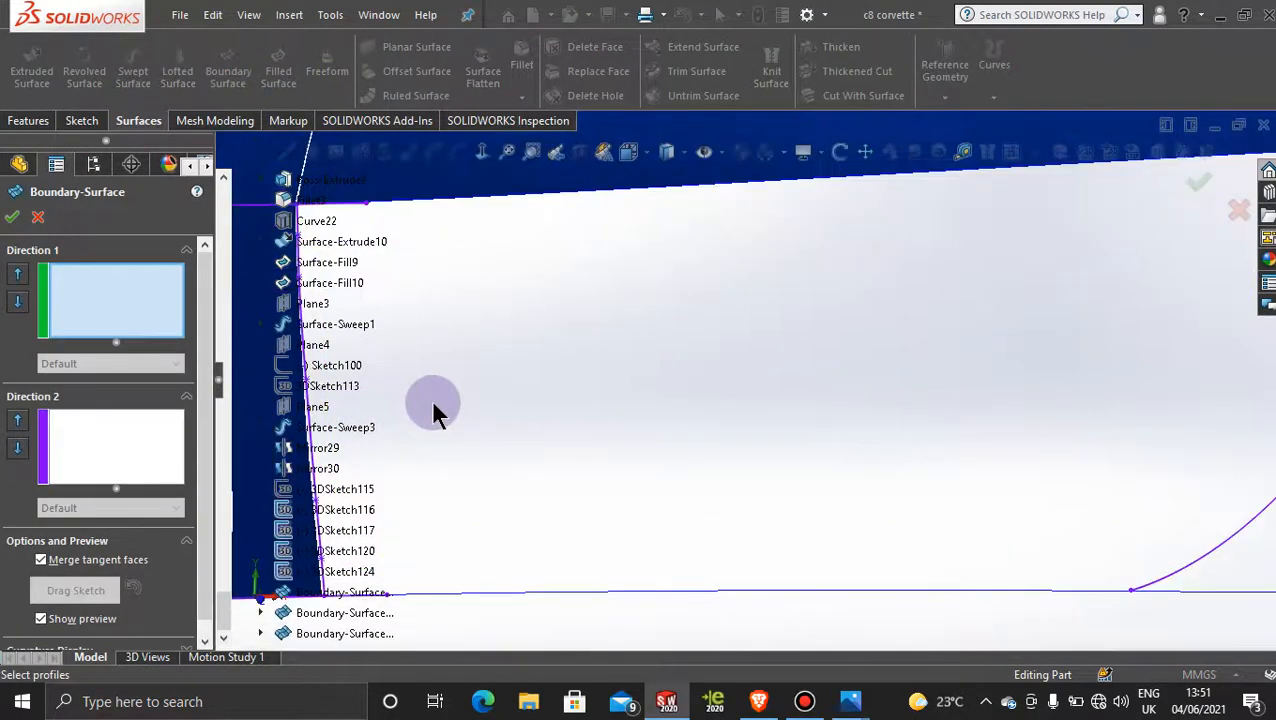
scroll(433, 404, "up", 4)
scroll(530, 404, "down", 3)
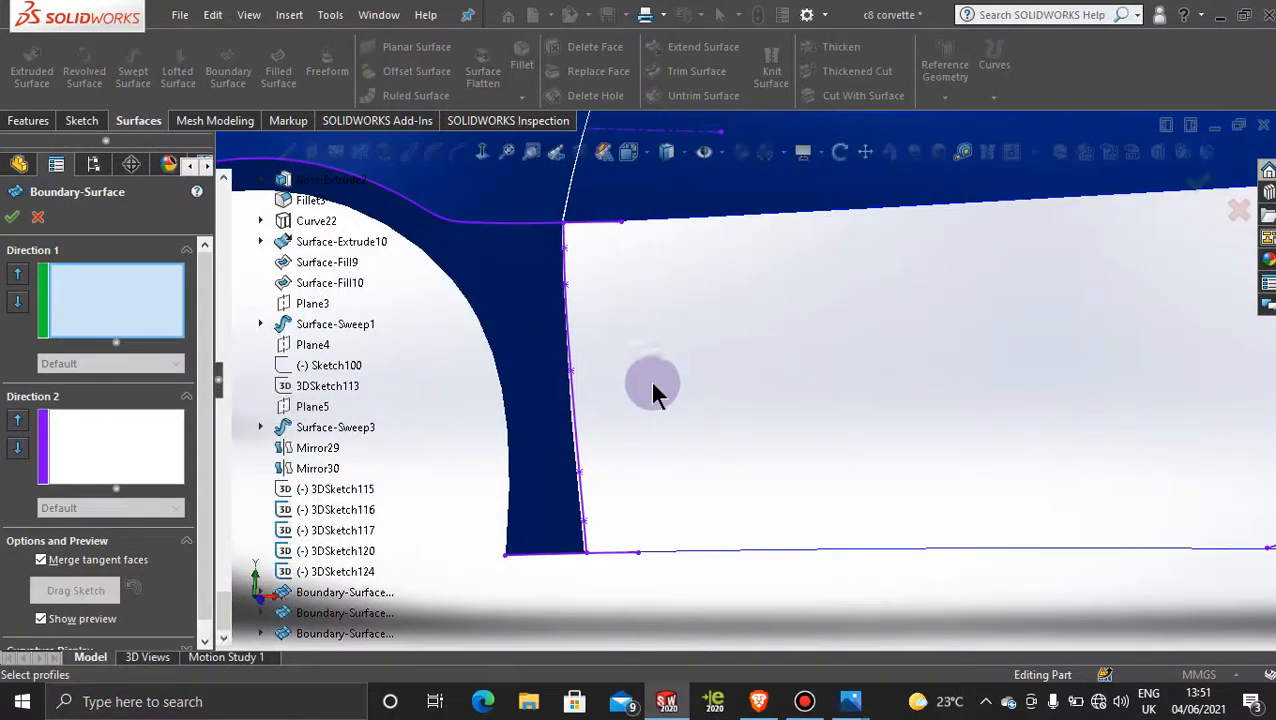
left_click(578, 416)
scroll(915, 381, "up", 4)
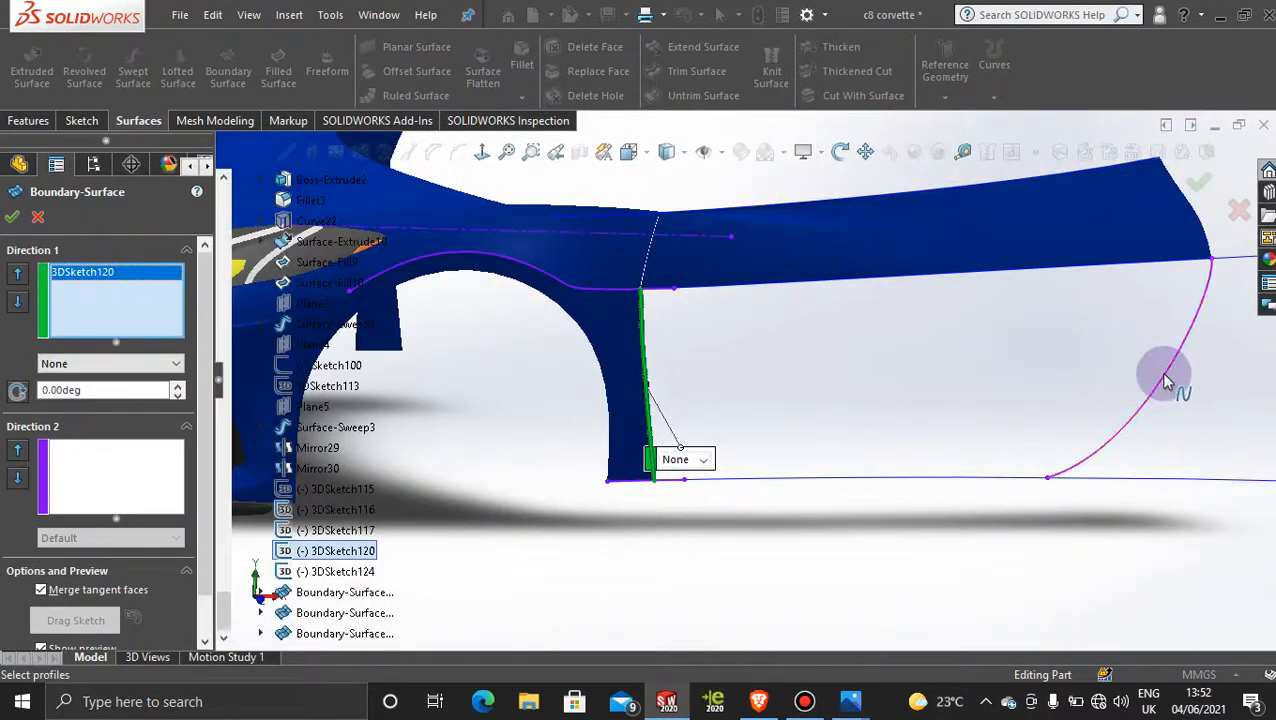
left_click(1165, 380)
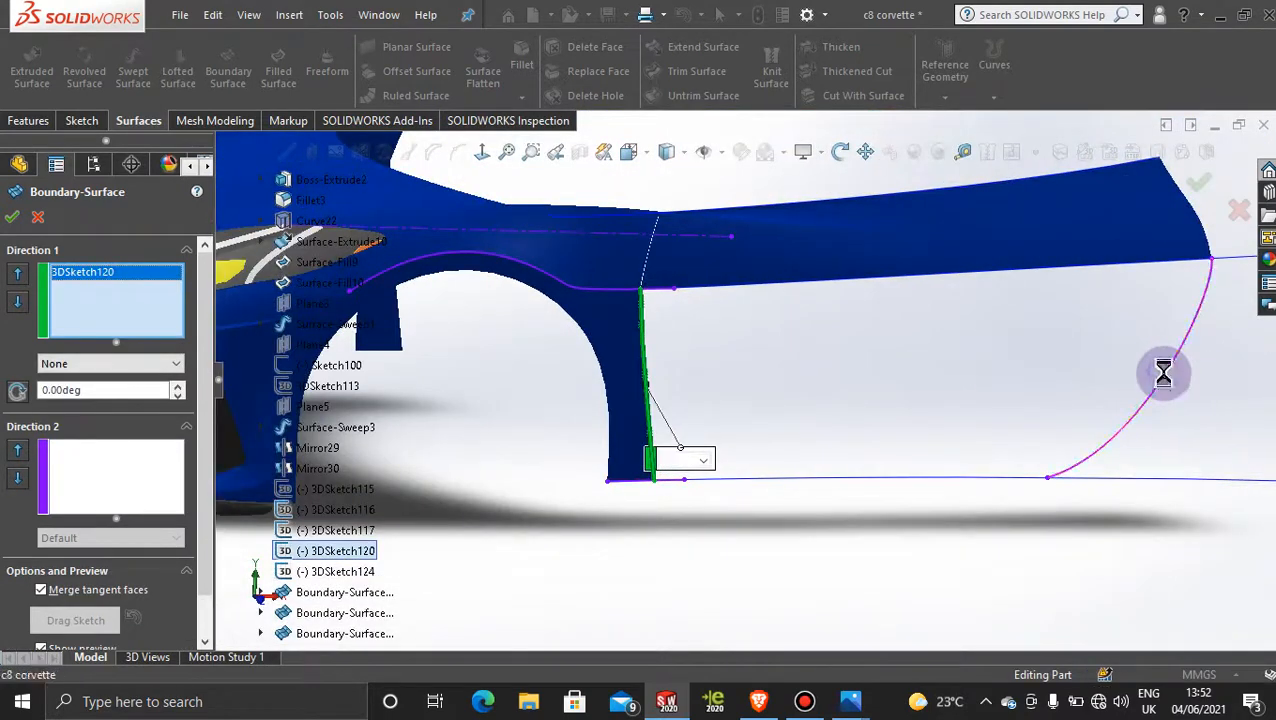
right_click(1047, 485)
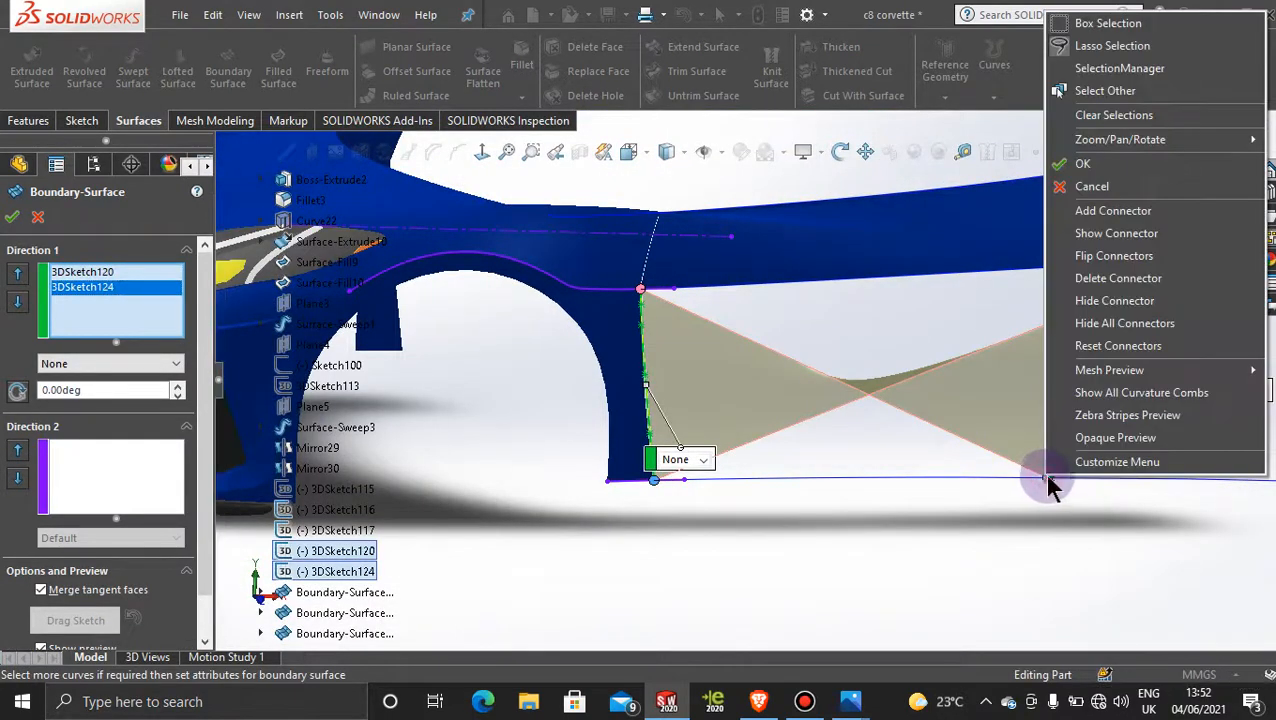
left_click(1094, 262)
left_click(114, 464)
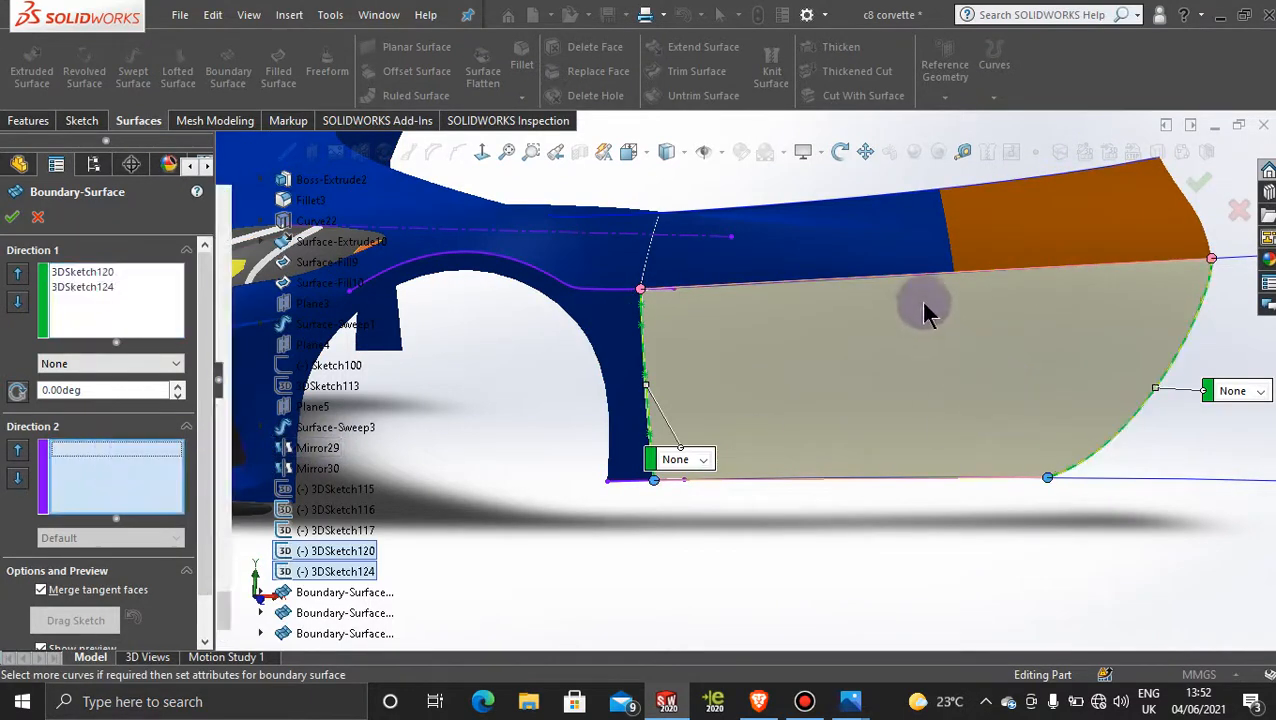
left_click(907, 276)
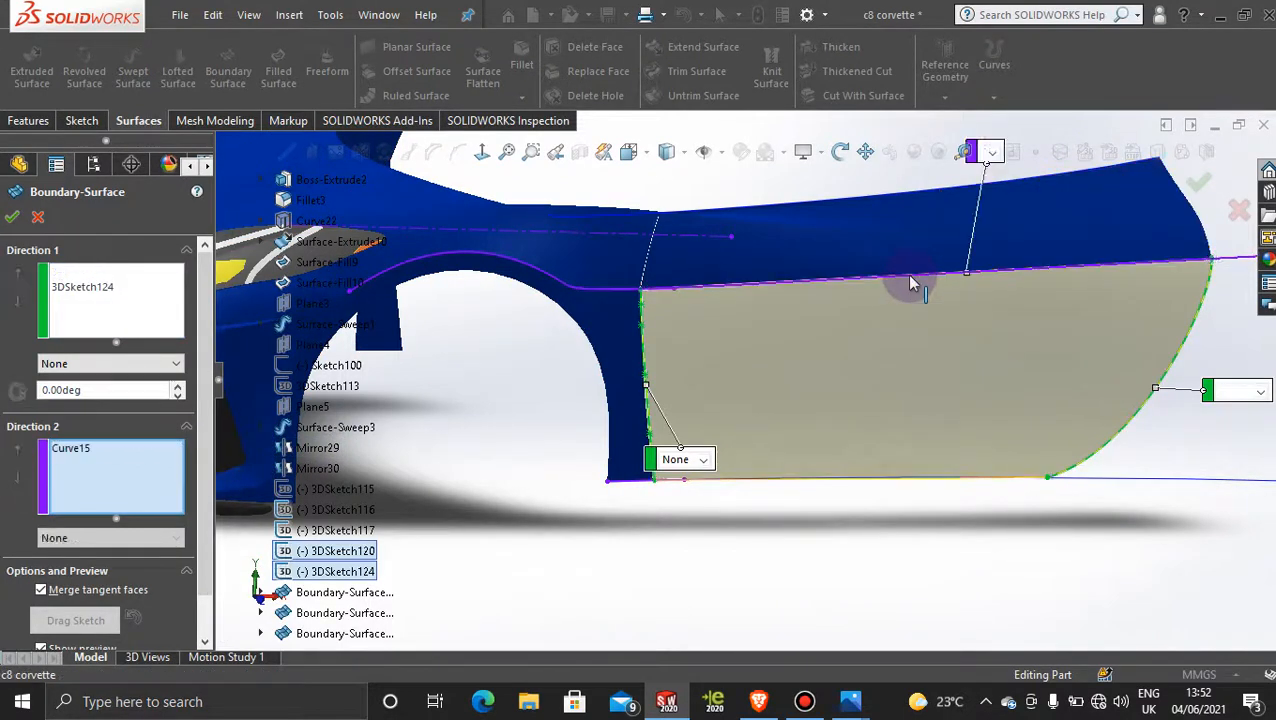
left_click(38, 217)
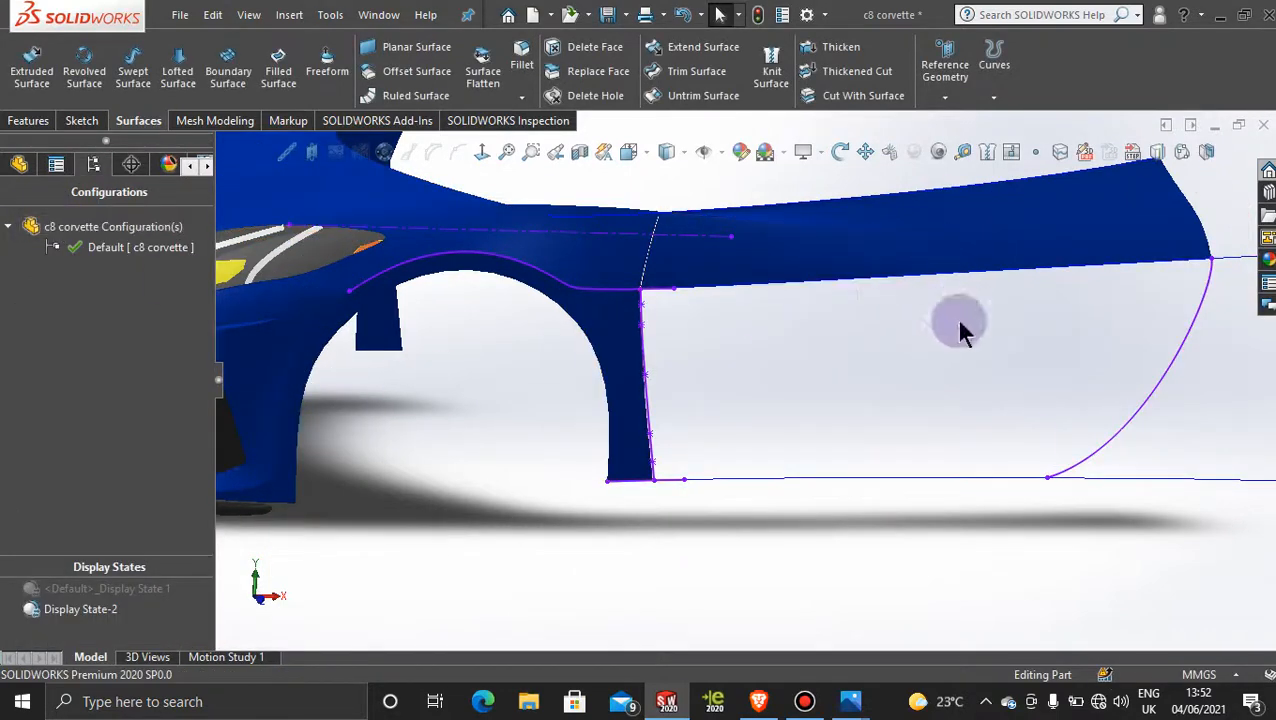
Hide Curve15 along the lower edge of the upper door surfaces.
scroll(1030, 450, "up", 5)
scroll(991, 379, "down", 5)
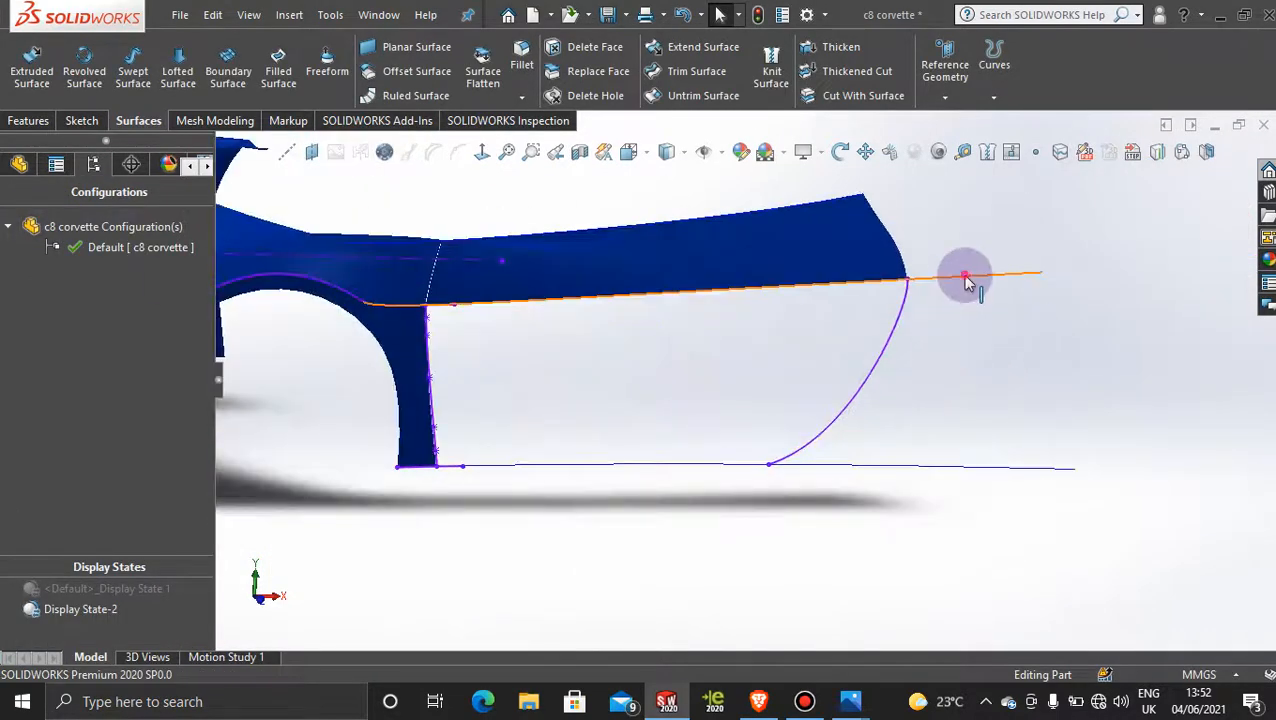
right_click(967, 283)
left_click(1018, 252)
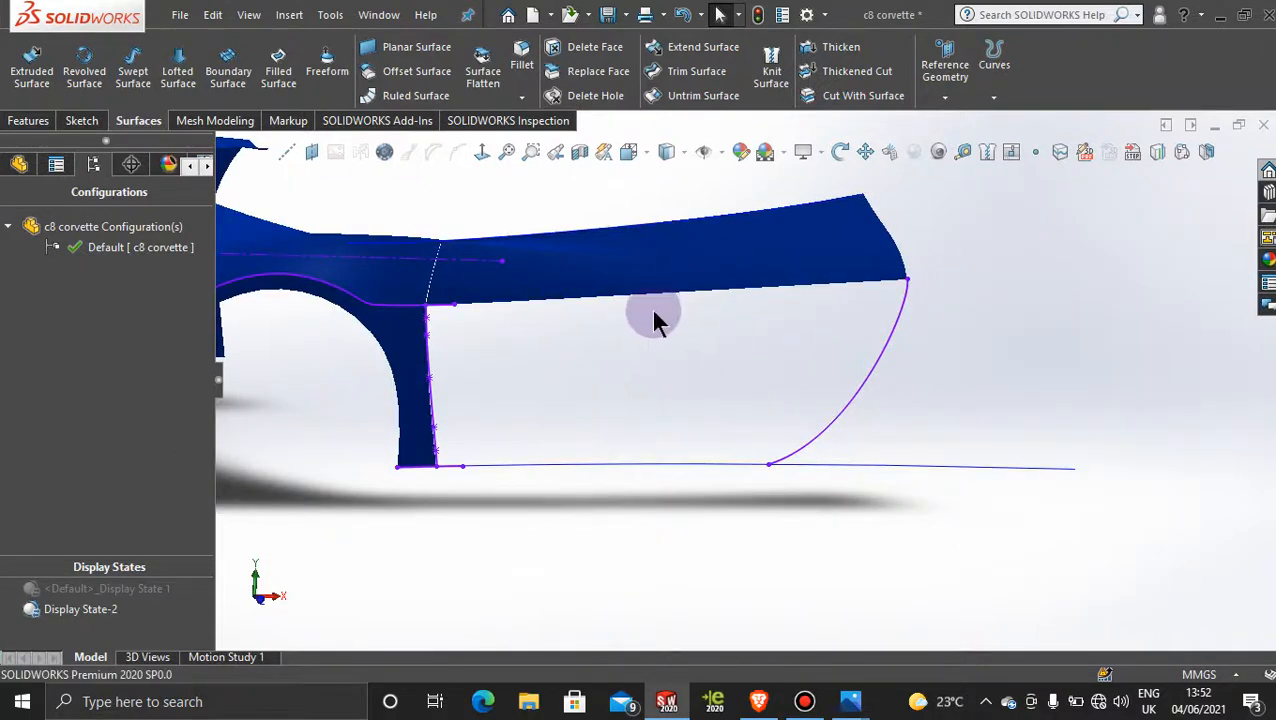
Start a Boundary Surface with 3DSketch120 and 3DSketch124 as Direction 1, and flip the connectors to untwist it.
left_click(250, 66)
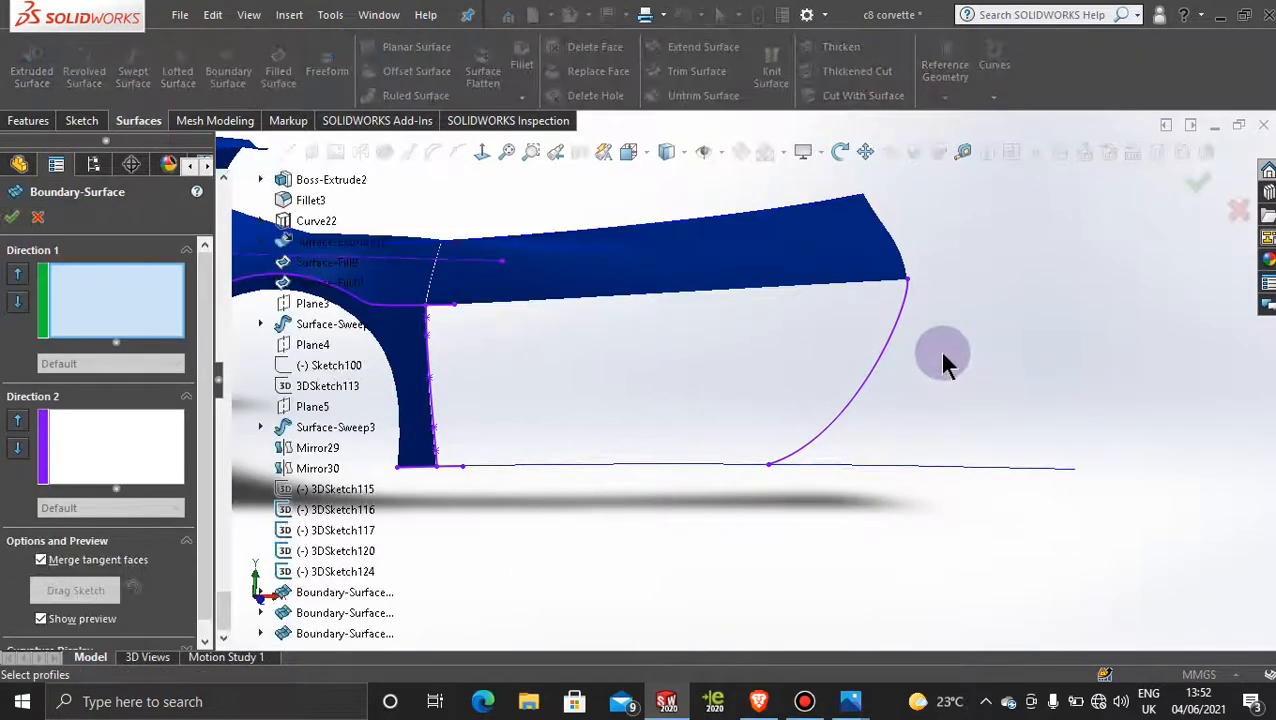
left_click(450, 425)
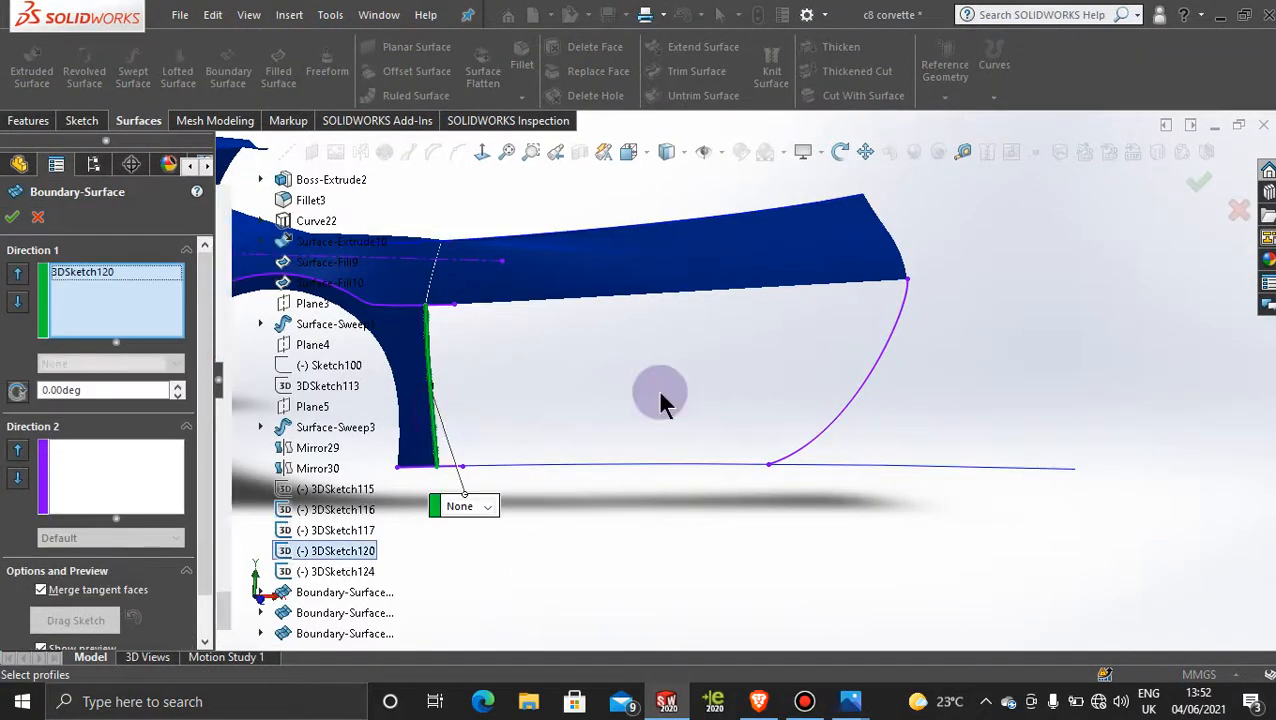
left_click(856, 386)
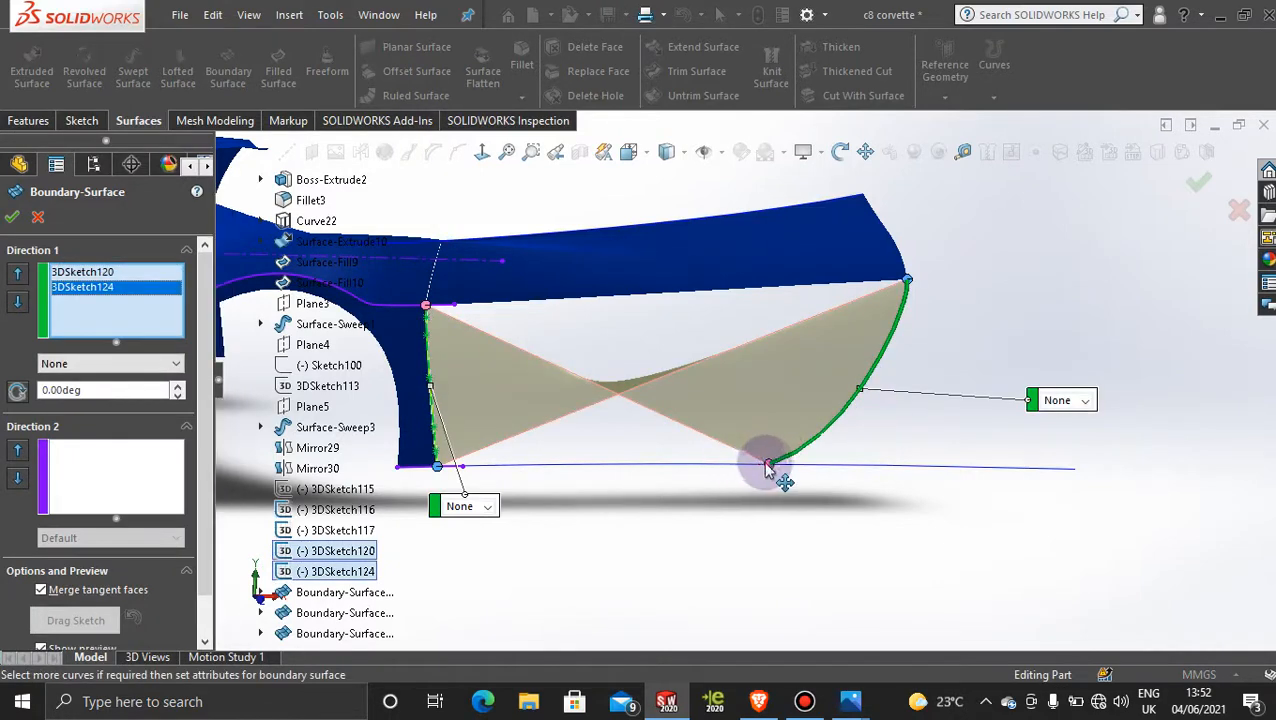
right_click(768, 463)
left_click(856, 418)
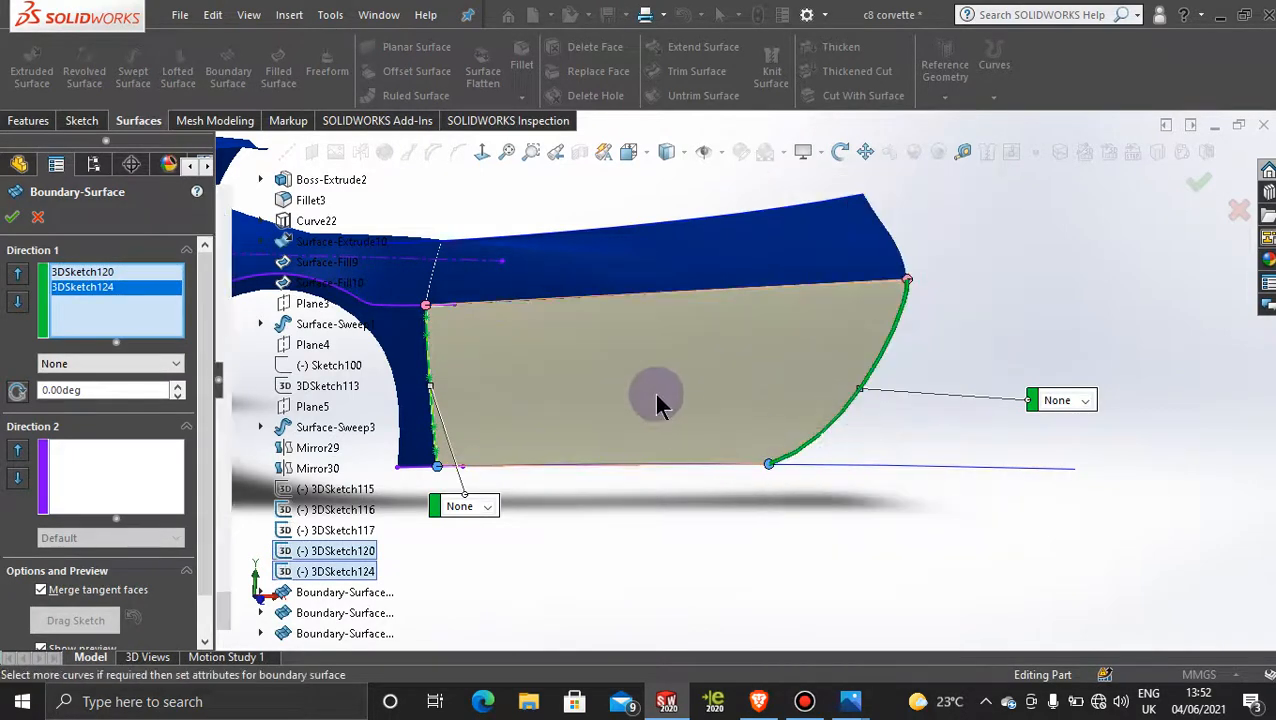
Add the upper door surfaces' two lower edges as an open group and Curve17 as Direction 2, and accept the Boundary Surface.
left_click(110, 476)
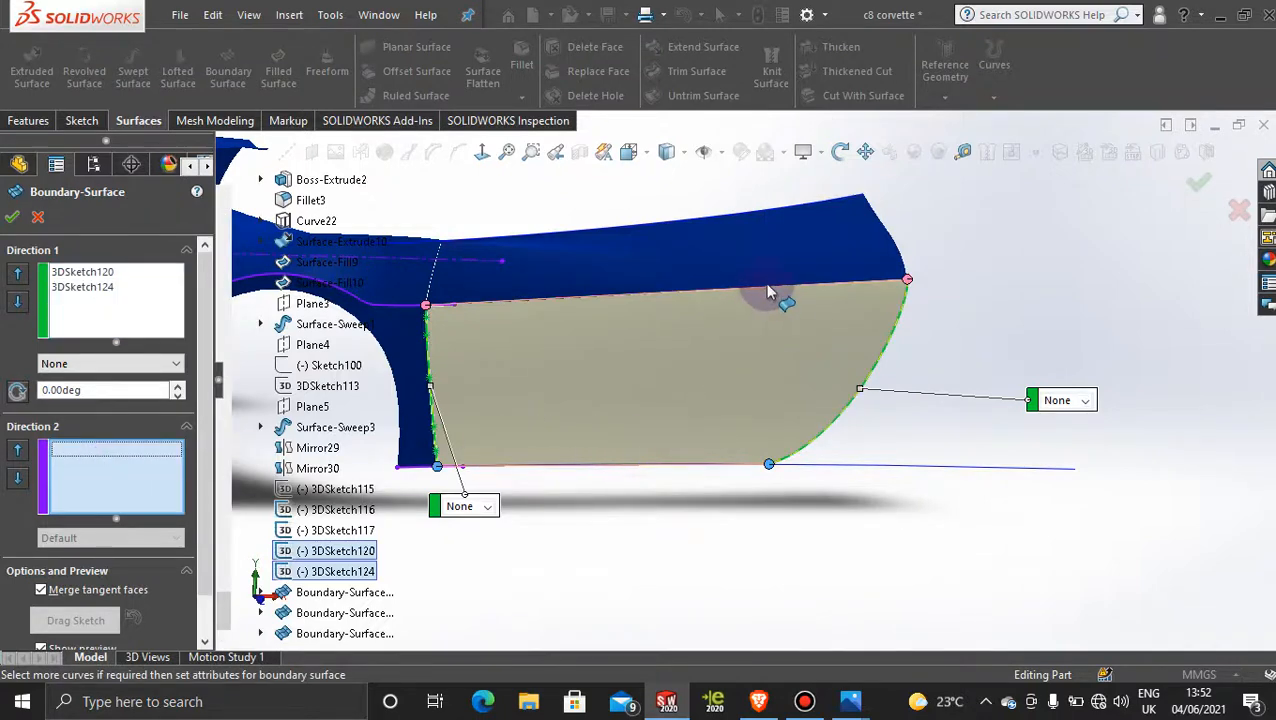
right_click(1064, 251)
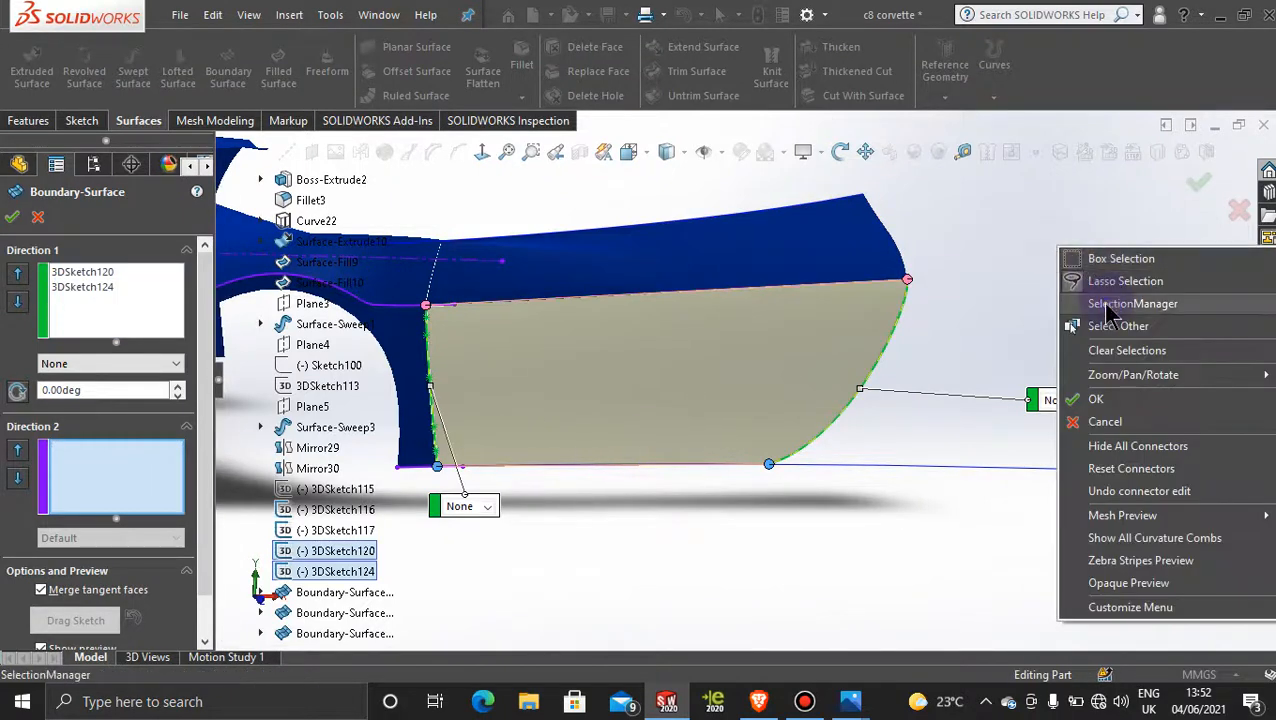
left_click(1107, 305)
left_click(598, 297)
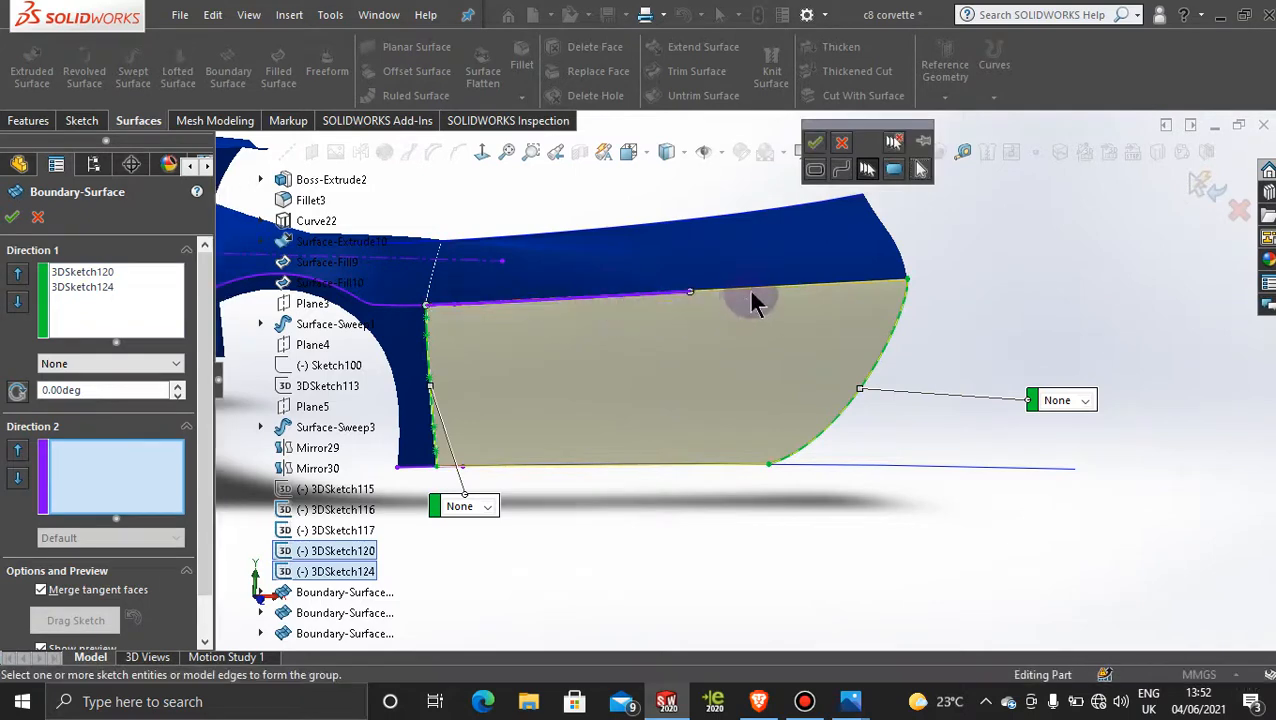
left_click(751, 296)
left_click(815, 143)
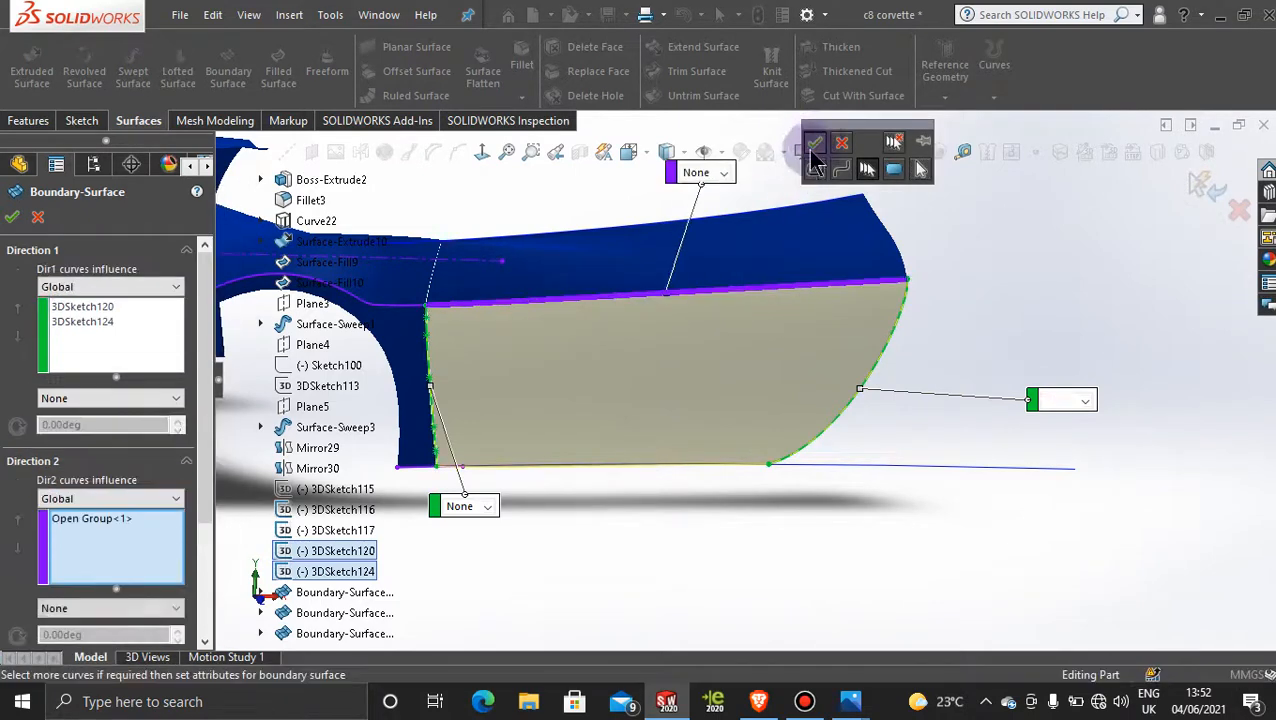
left_click(628, 466)
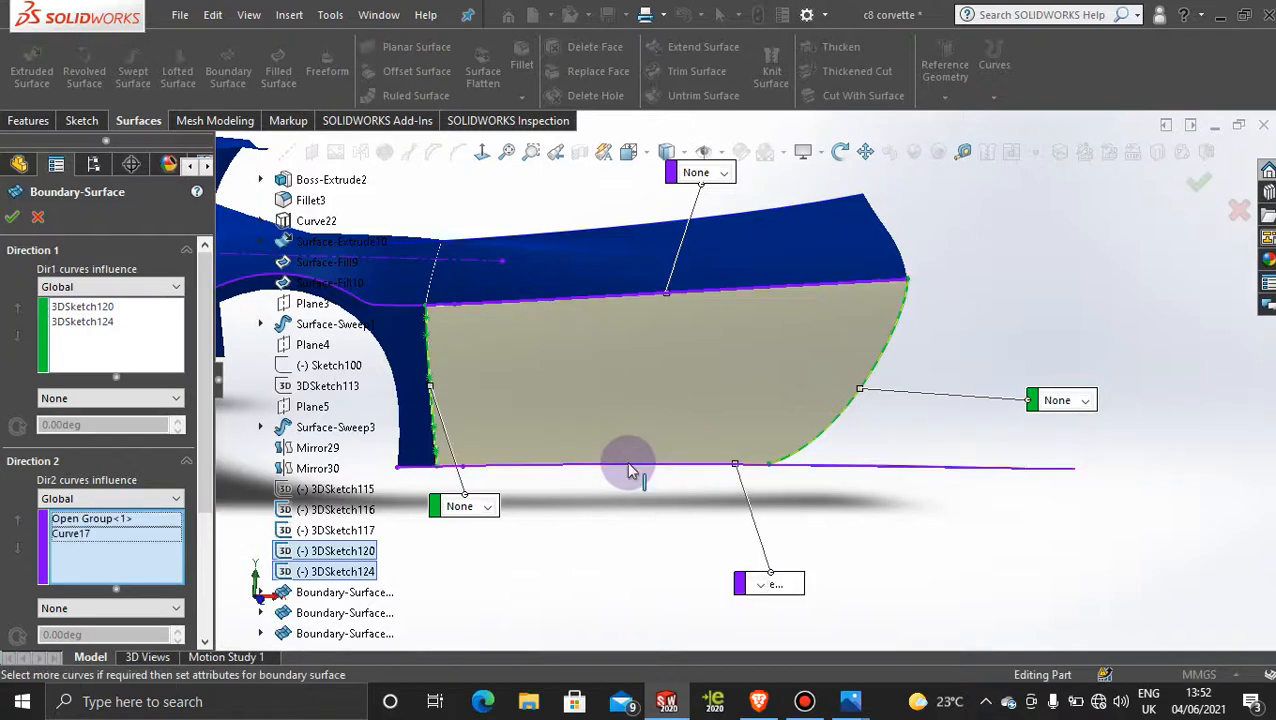
left_click(12, 216)
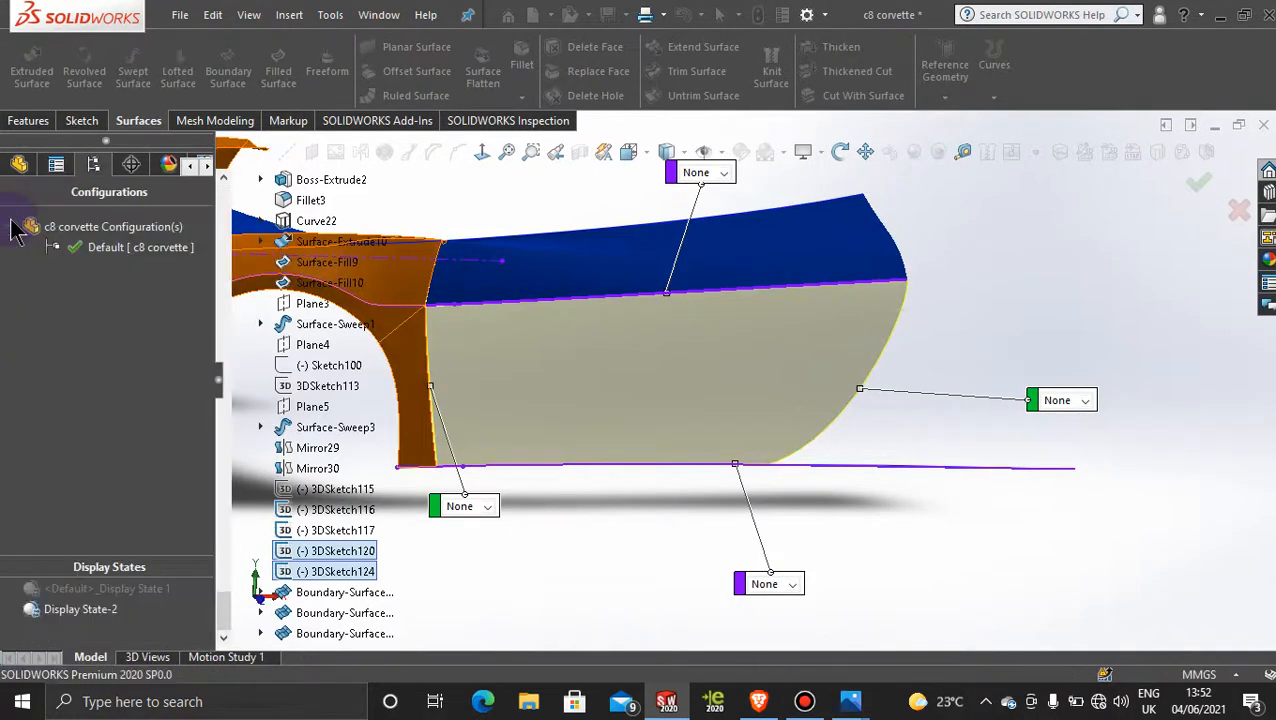
Edit the rear upper door surface, setting its Direction 1 open edge group to Tangency To Face, and accept it.
middle_click_drag(961, 400, 849, 354)
scroll(738, 298, "down", 4)
middle_click_drag(738, 355, 760, 339)
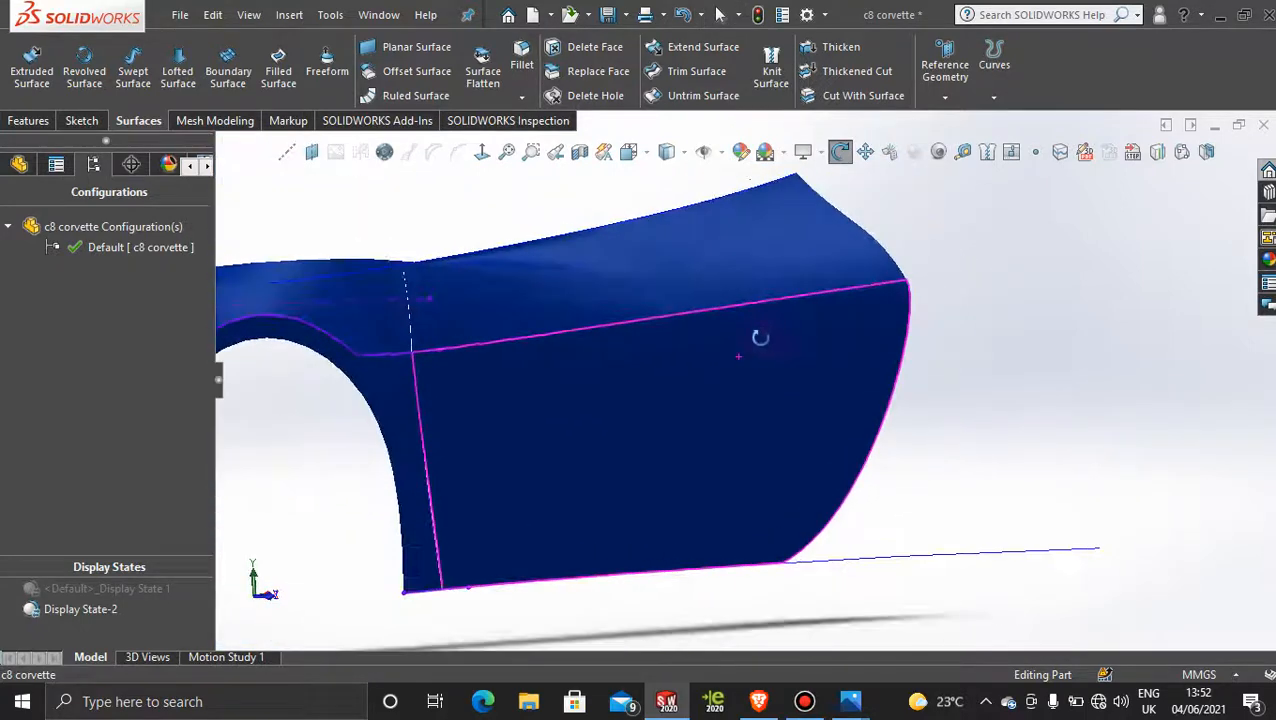
right_click(740, 236)
left_click(758, 175)
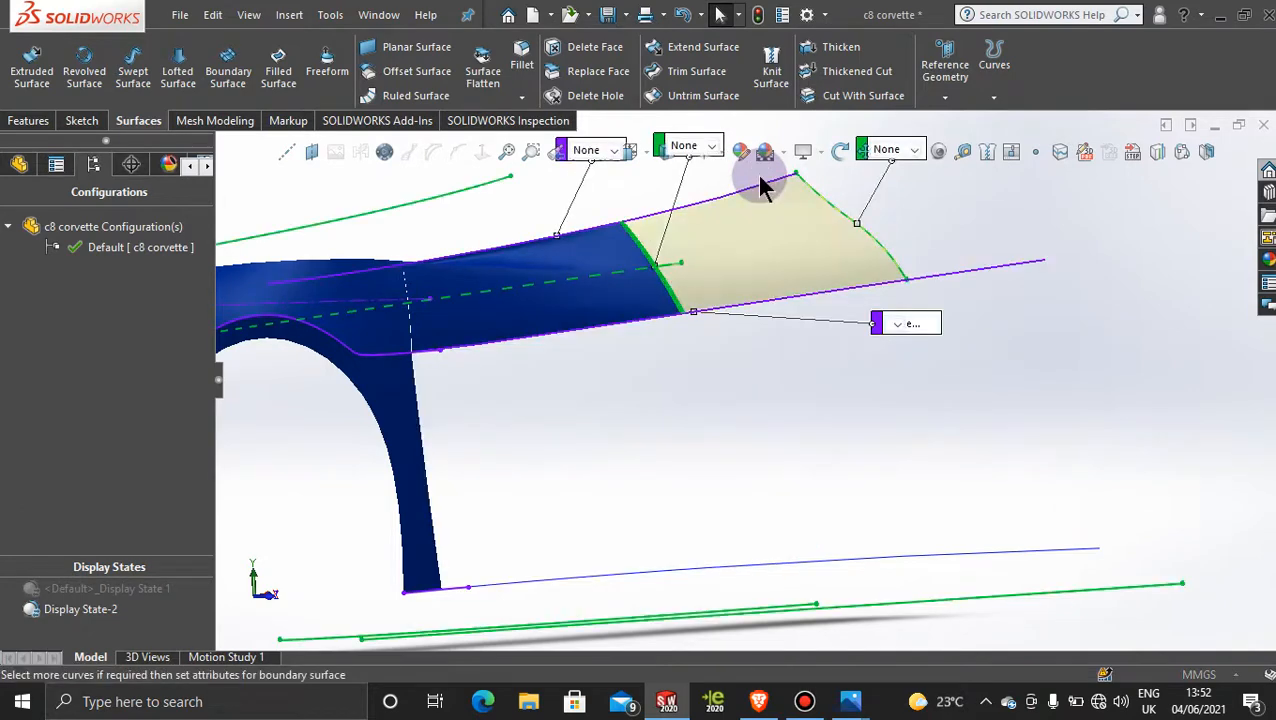
scroll(742, 255, "up", 3)
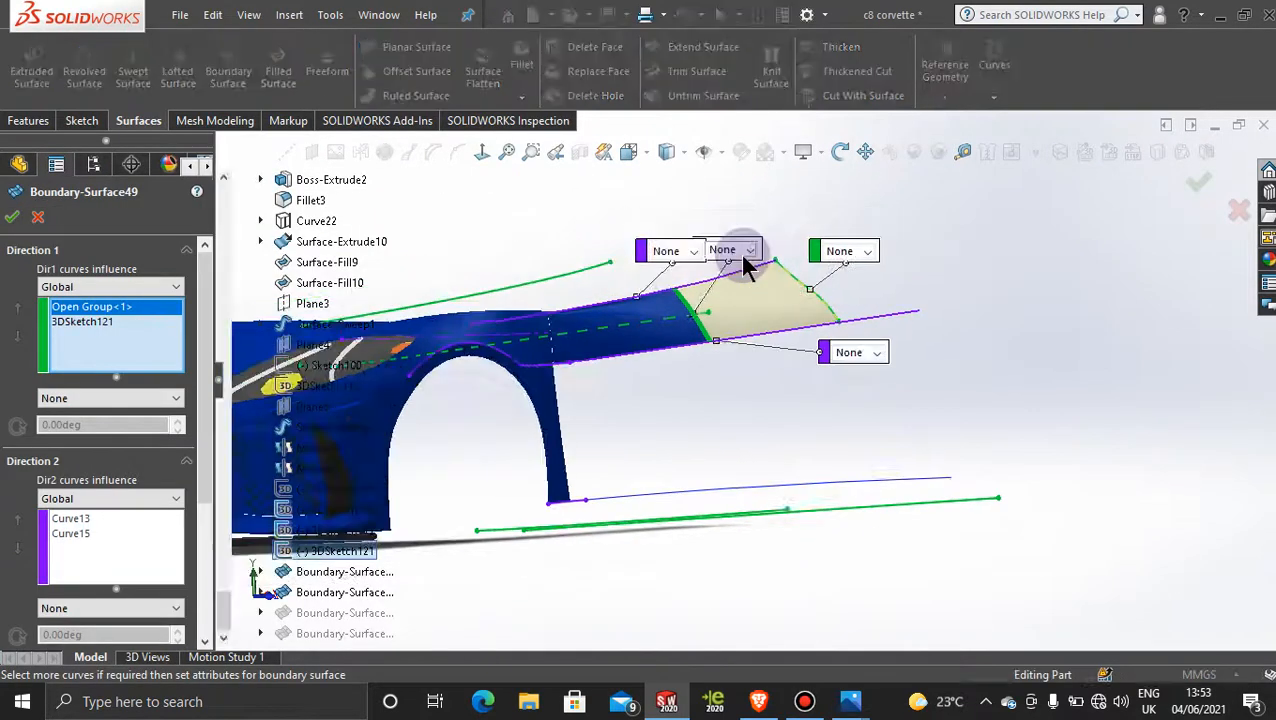
left_click_drag(650, 250, 612, 230)
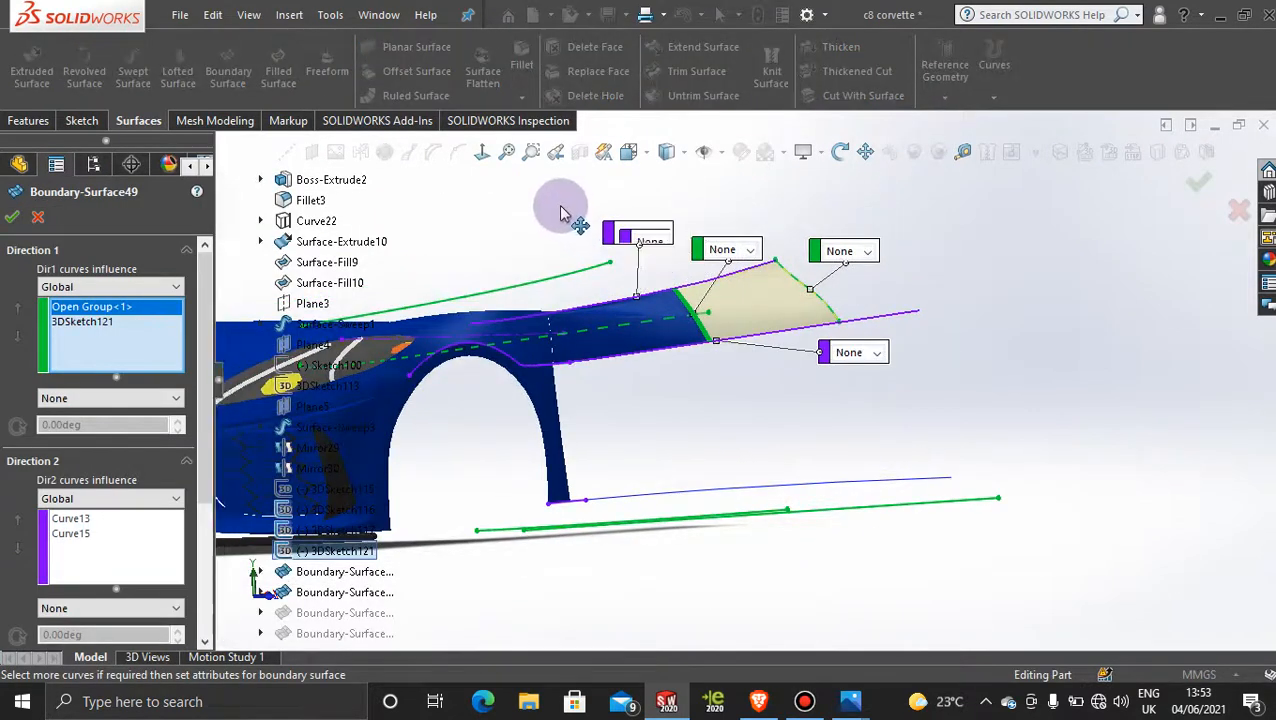
left_click(745, 250)
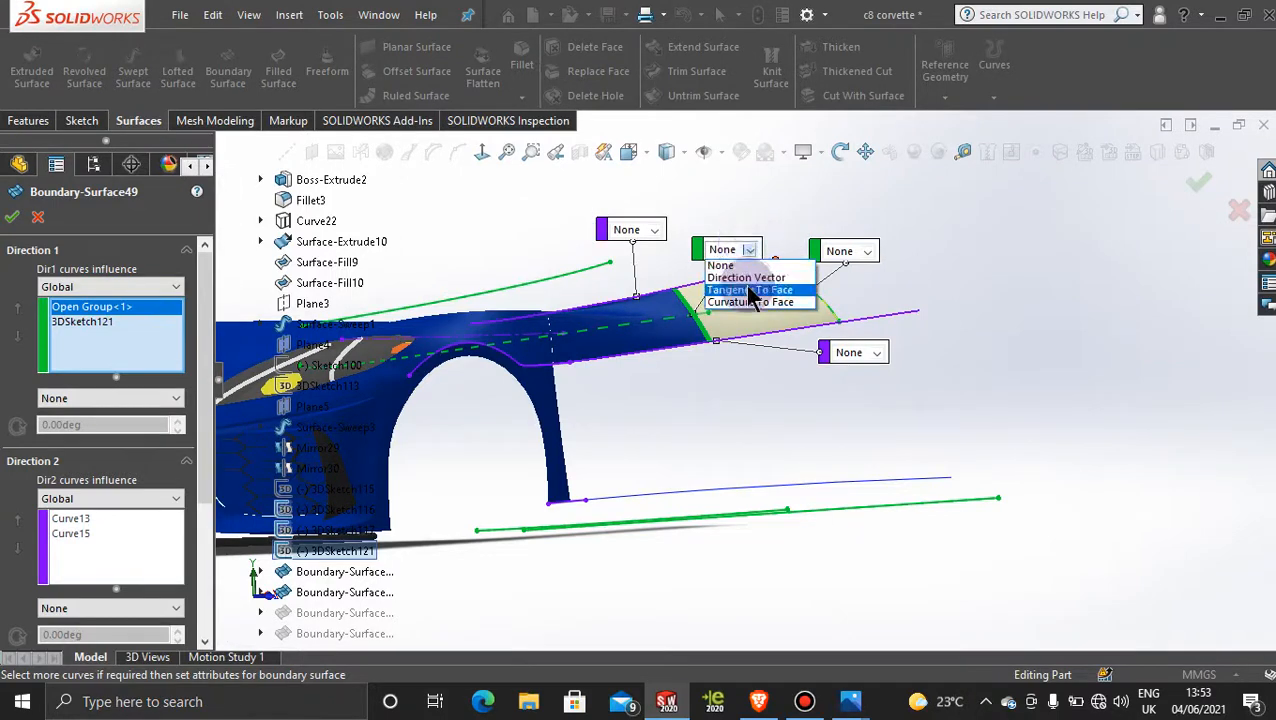
left_click(747, 286)
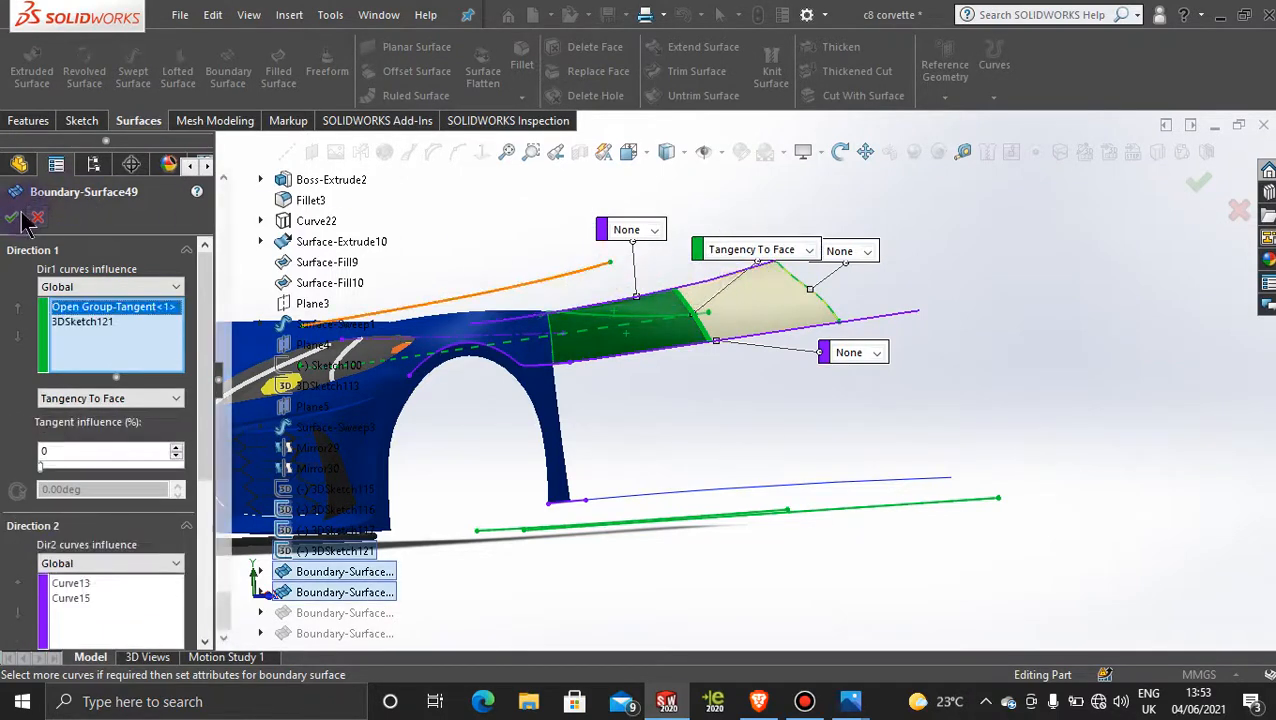
scroll(646, 313, "down", 1)
scroll(596, 328, "up", 2)
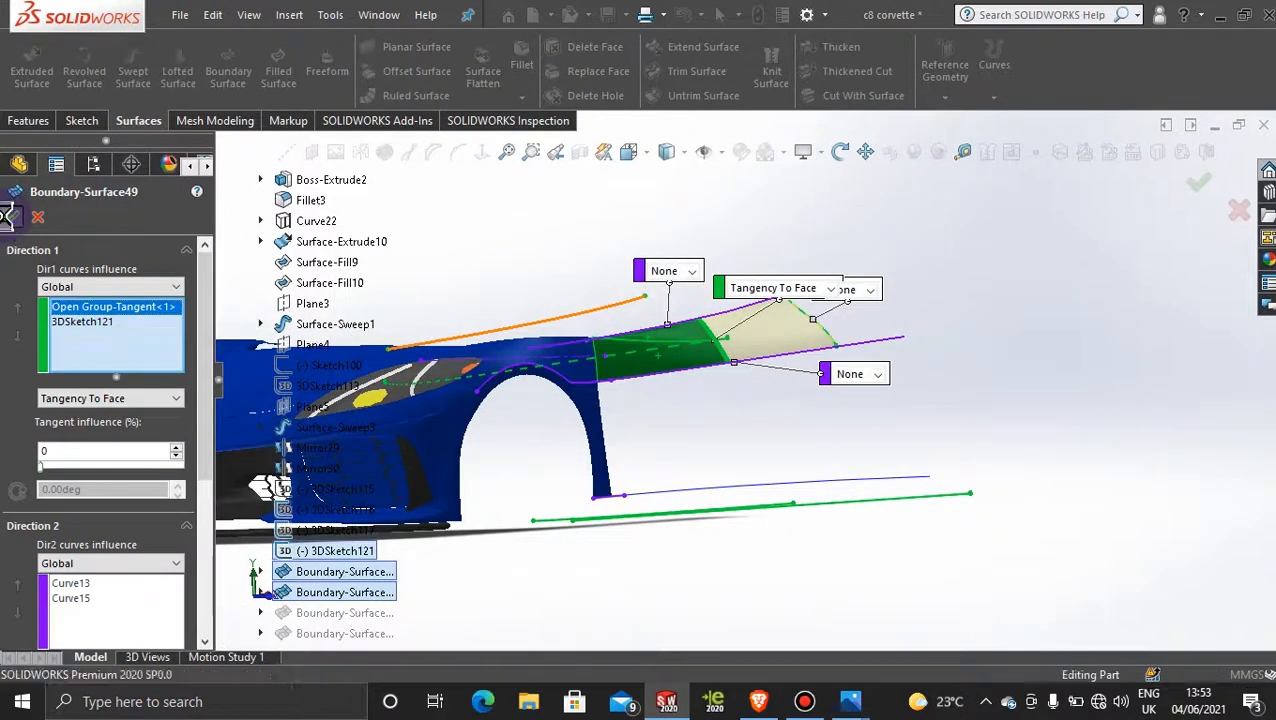
left_click(8, 216)
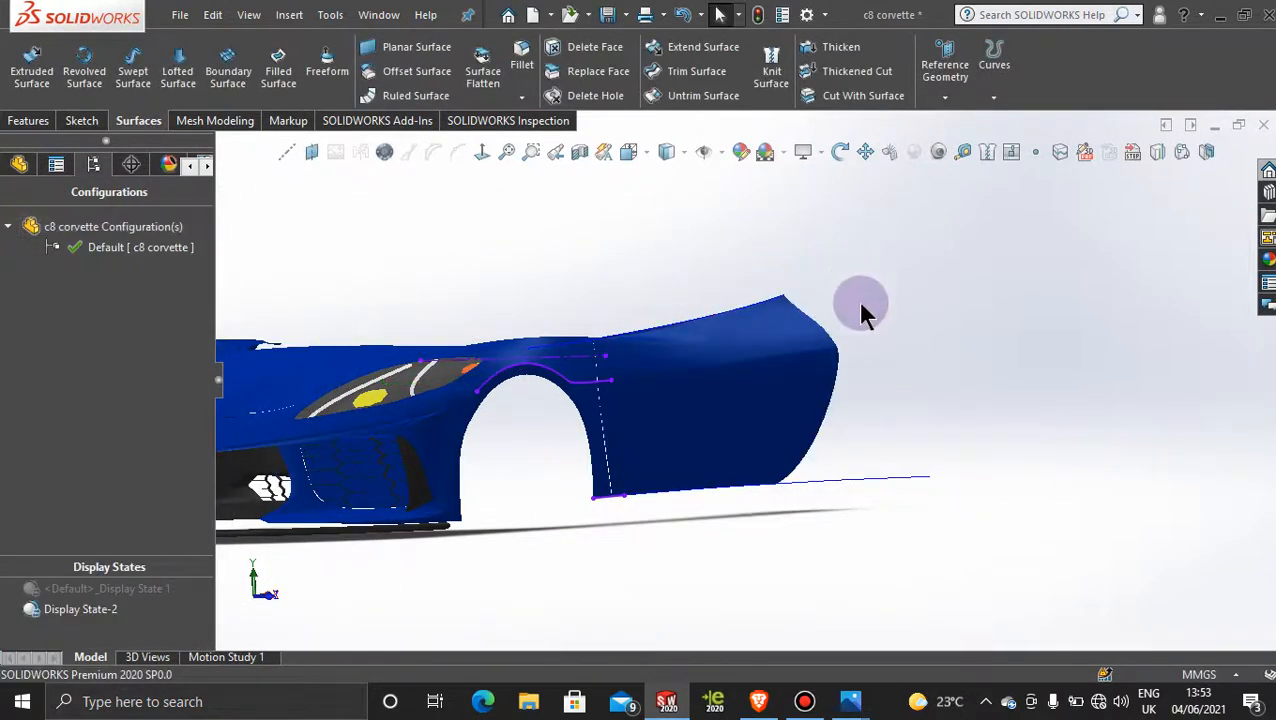
Knit the four door boundary surfaces into one surface body.
middle_click_drag(783, 501, 765, 530)
left_click(774, 68)
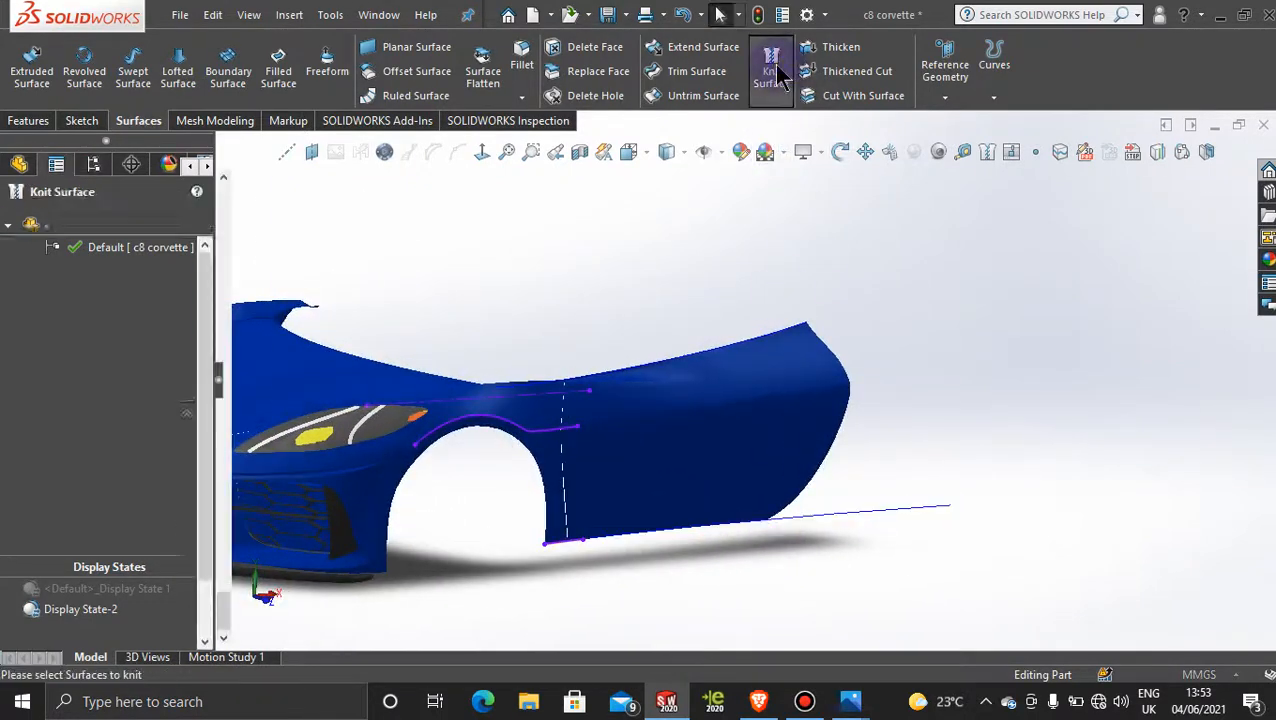
left_click(683, 370)
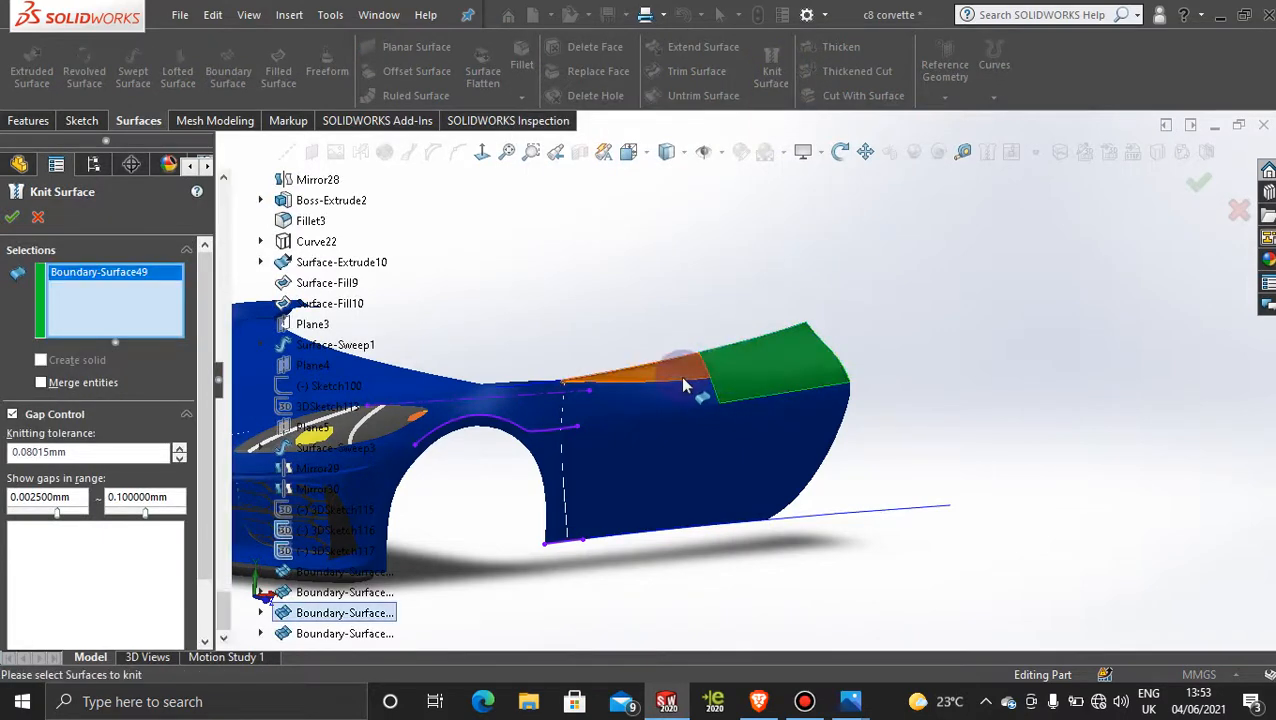
left_click(683, 398)
left_click(698, 454)
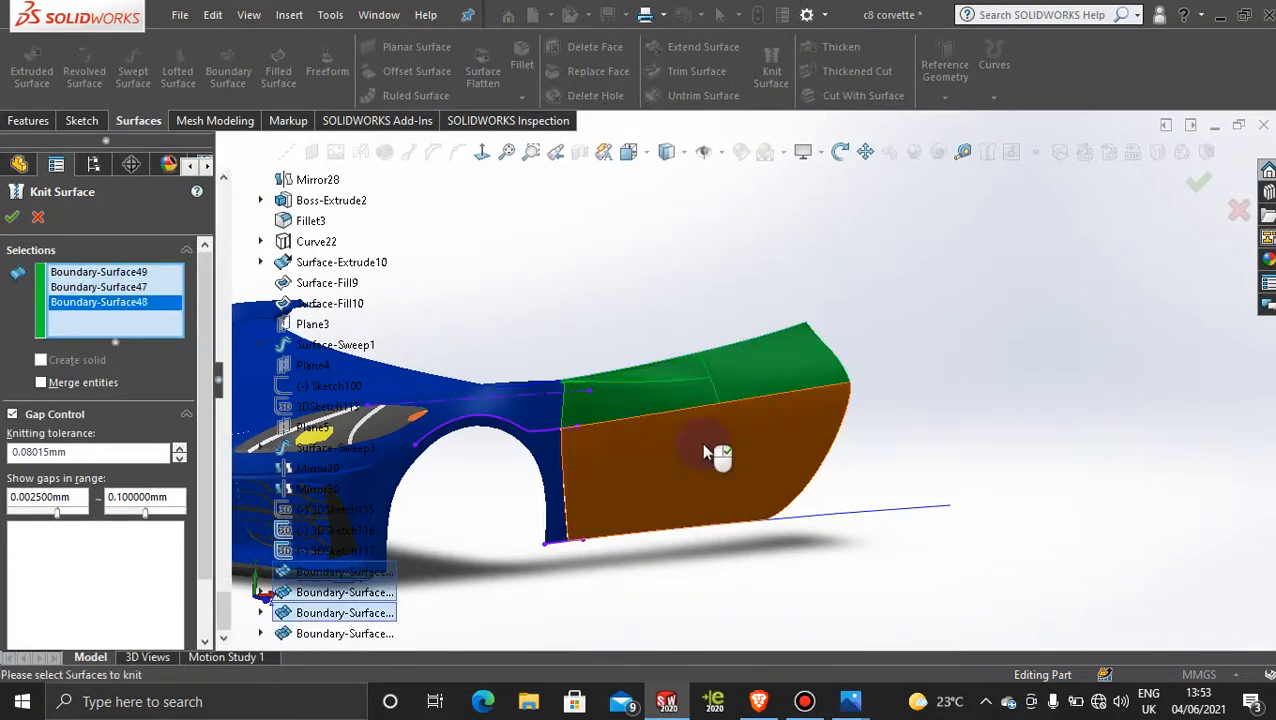
left_click(698, 436)
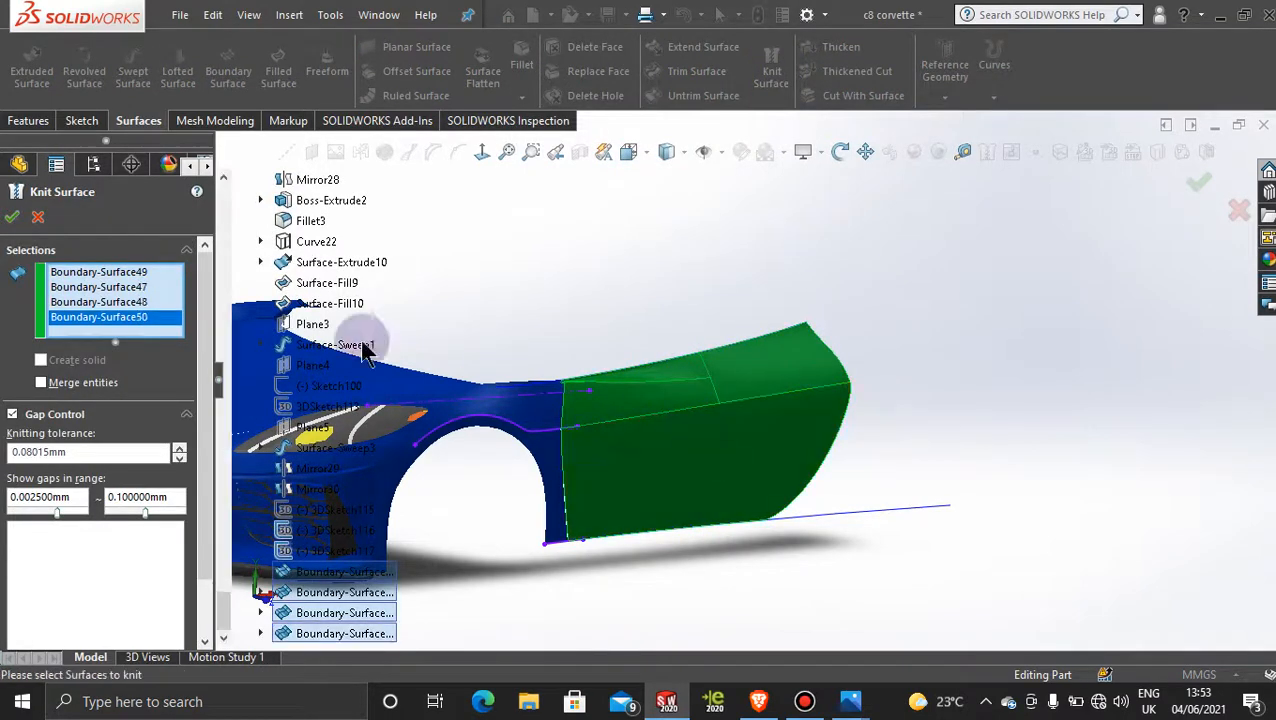
left_click(11, 218)
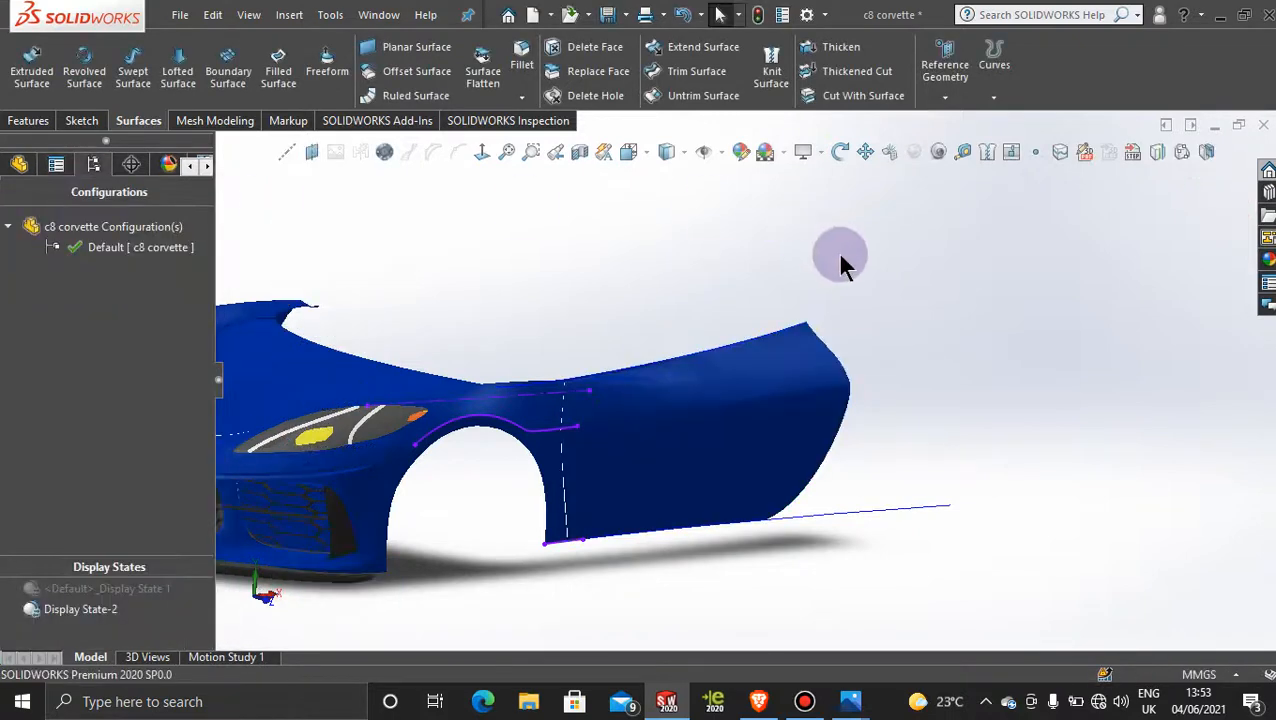
Mirror the knitted door surface body about the Front Plane.
middle_click_drag(840, 265, 793, 365)
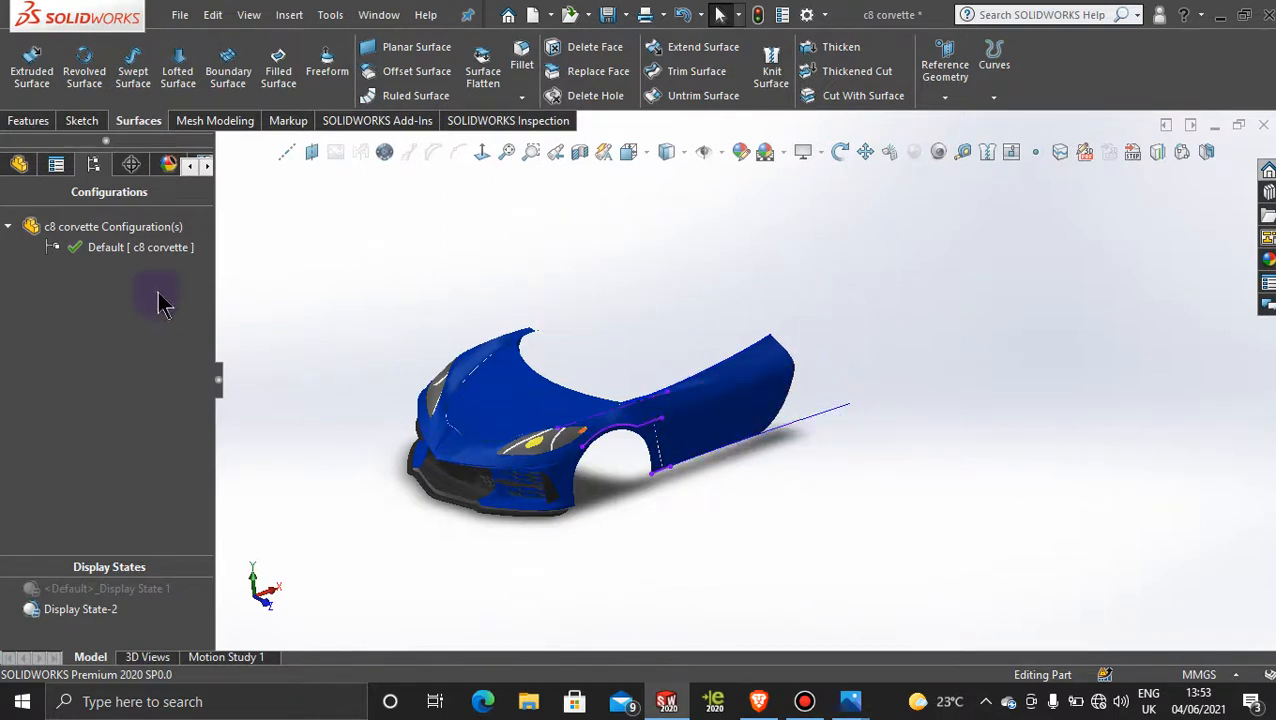
left_click(38, 128)
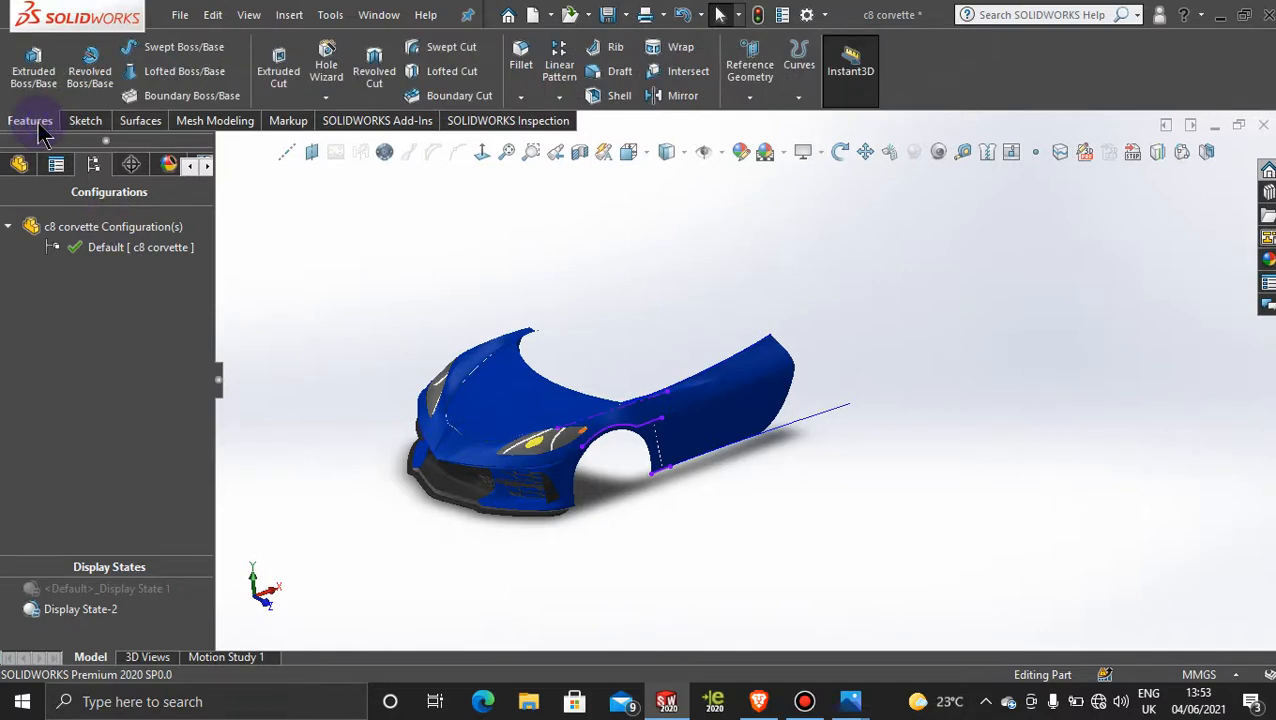
left_click(683, 95)
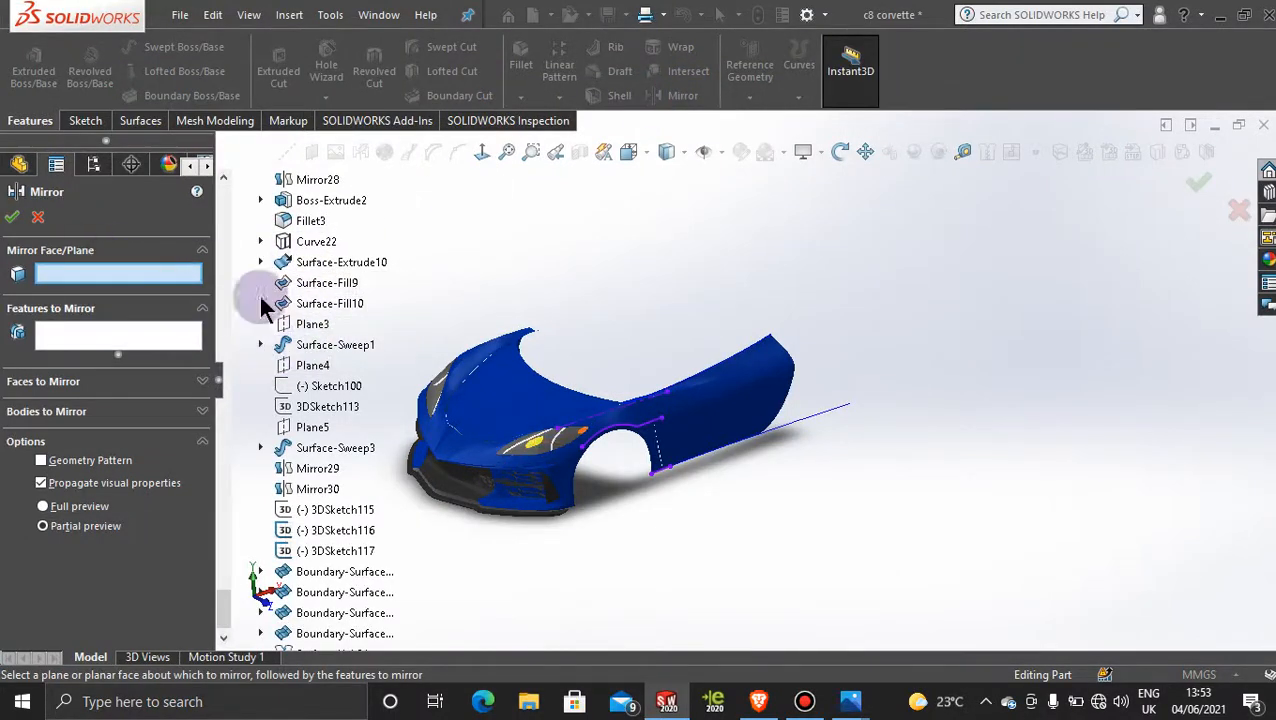
left_click_drag(225, 604, 212, 160)
left_click(335, 326)
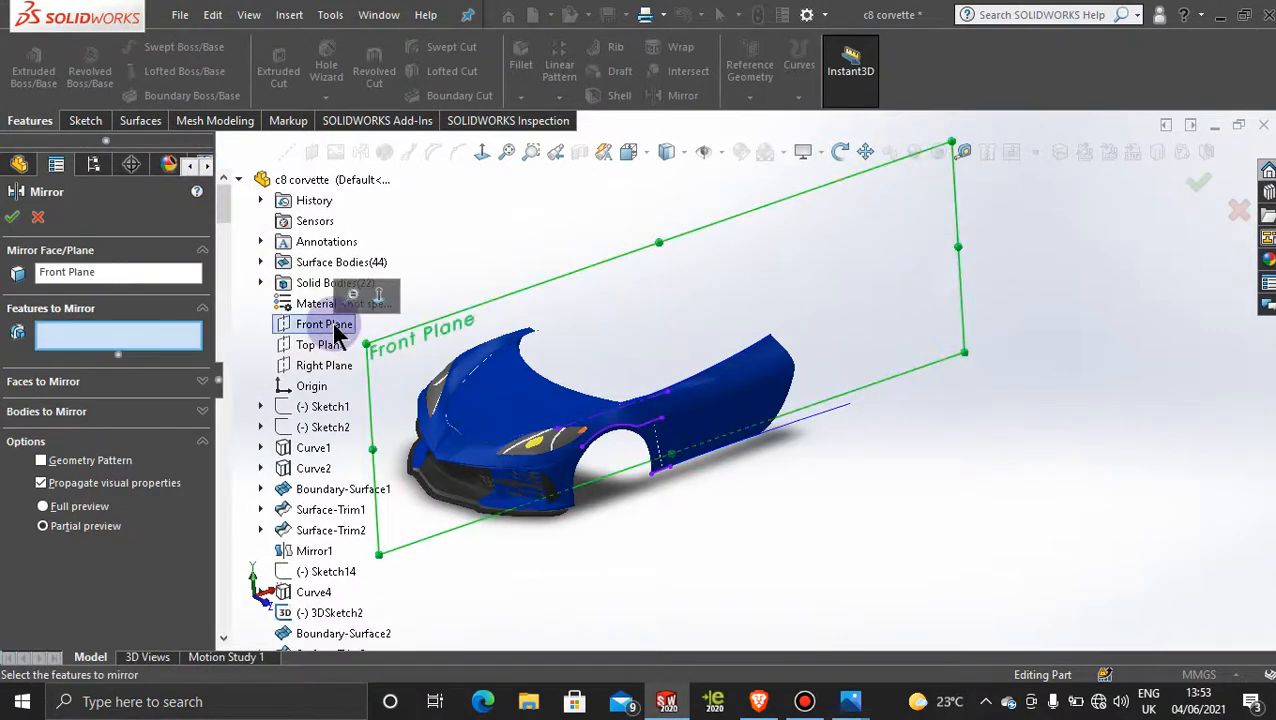
left_click(120, 408)
left_click(742, 414)
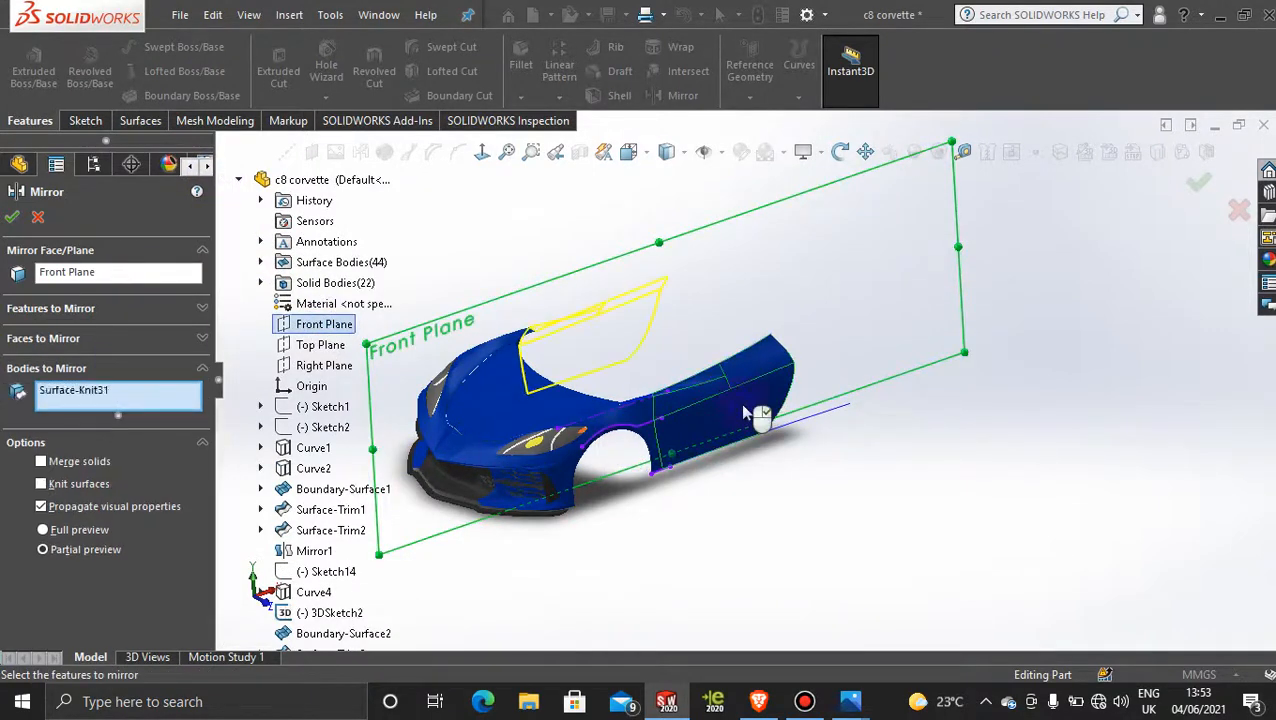
left_click(13, 220)
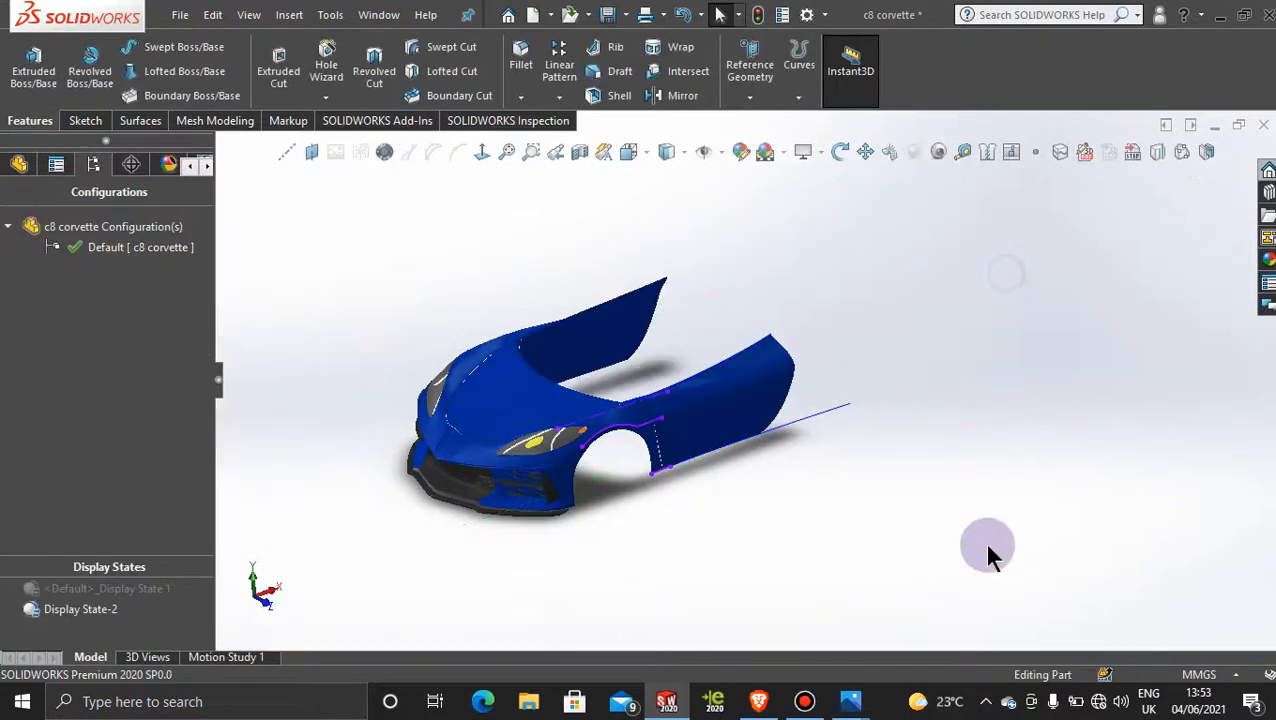
Examine the door surfaces on both sides of the car and how they continue from the front fenders.
middle_click_drag(838, 500, 756, 567)
middle_click_drag(760, 393, 734, 411)
scroll(625, 430, "down", 3)
middle_click_drag(625, 437, 969, 447)
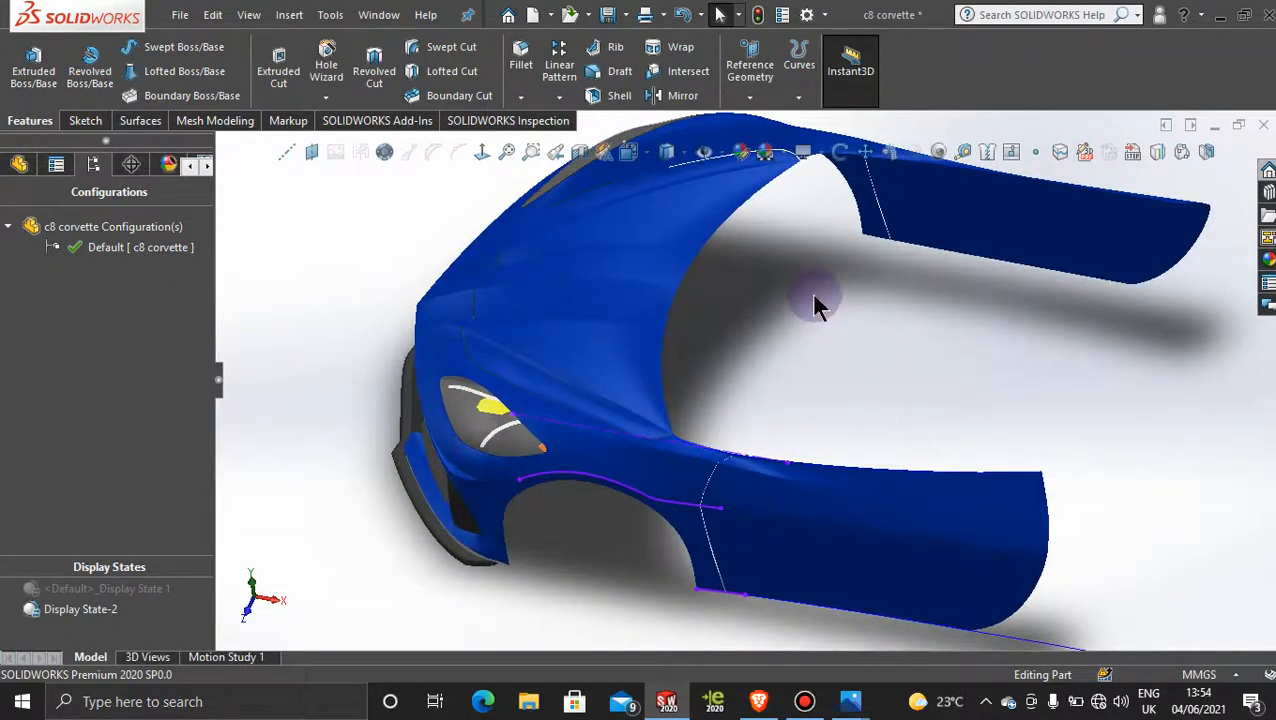
middle_click_drag(816, 305, 600, 232)
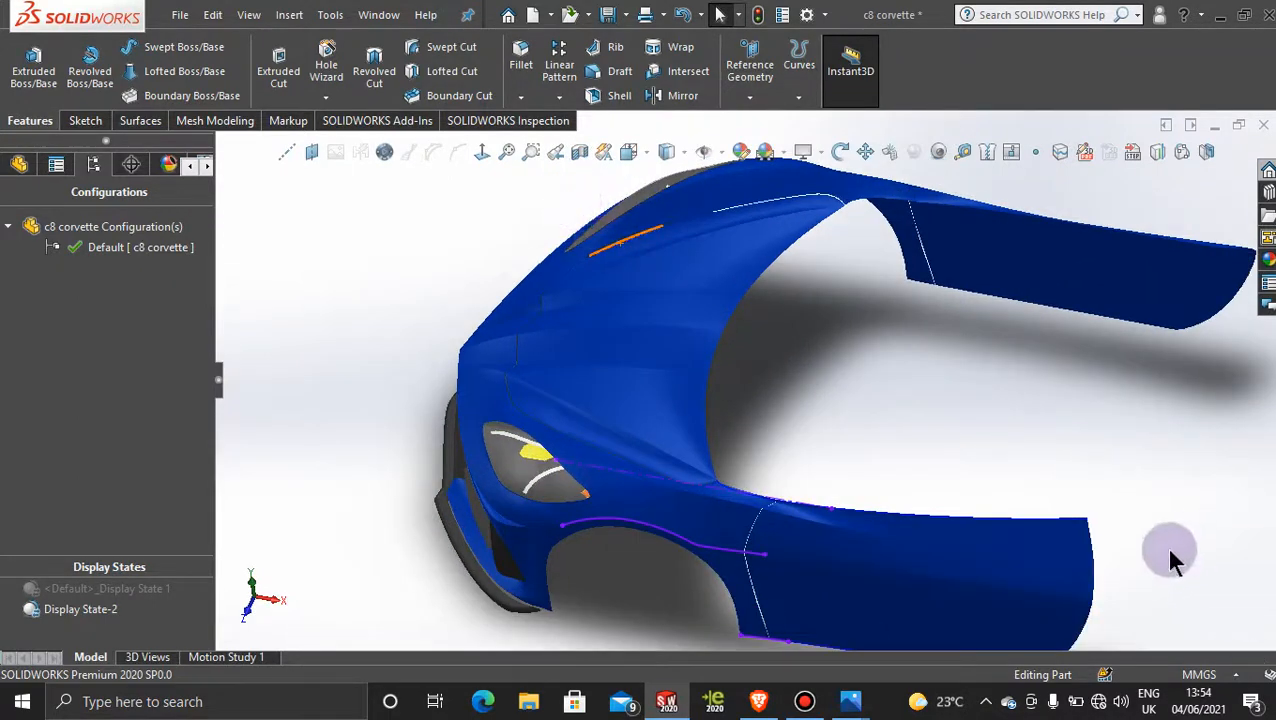
key("ctrl+Left")
key("ctrl+Left")
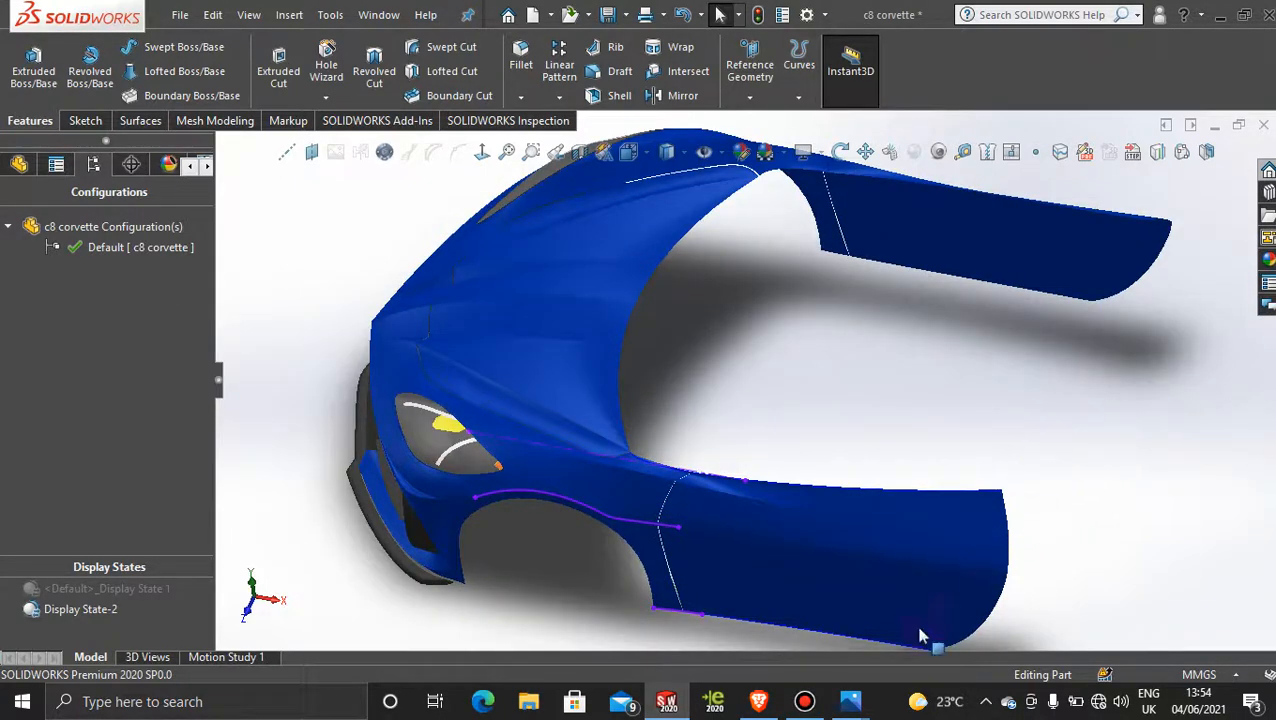
mouse_move(930, 700)
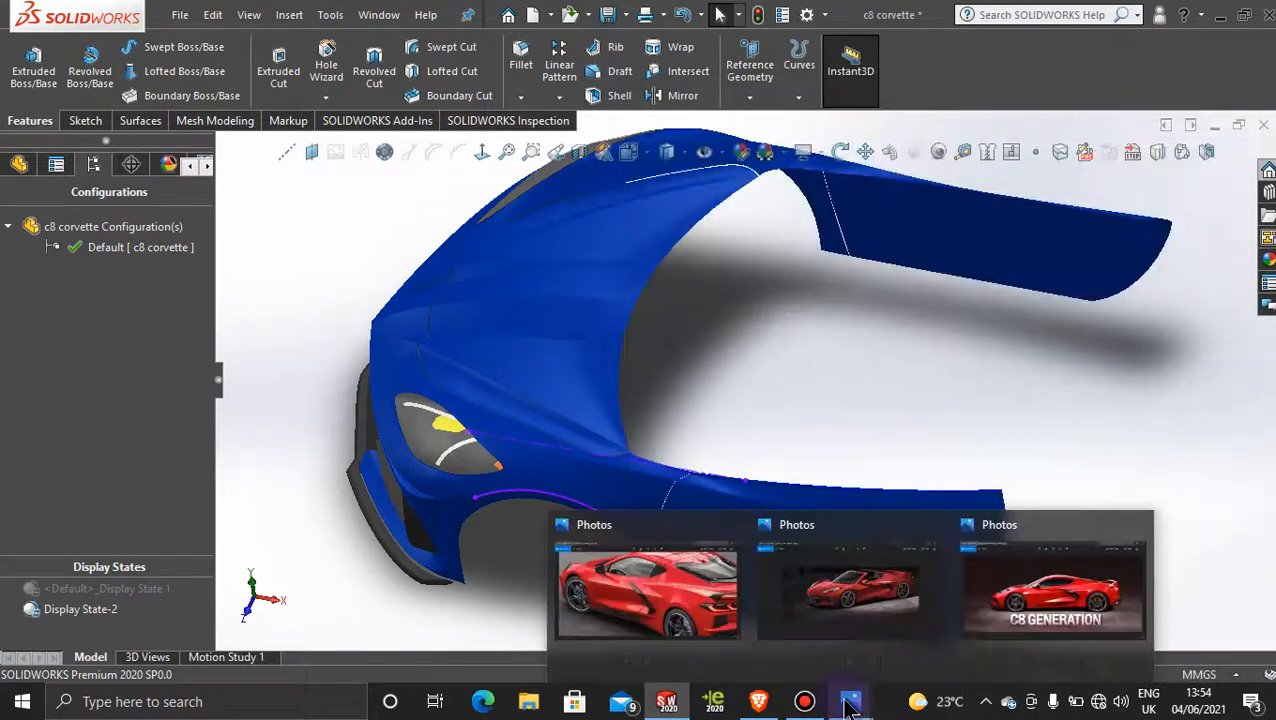
left_click(808, 703)
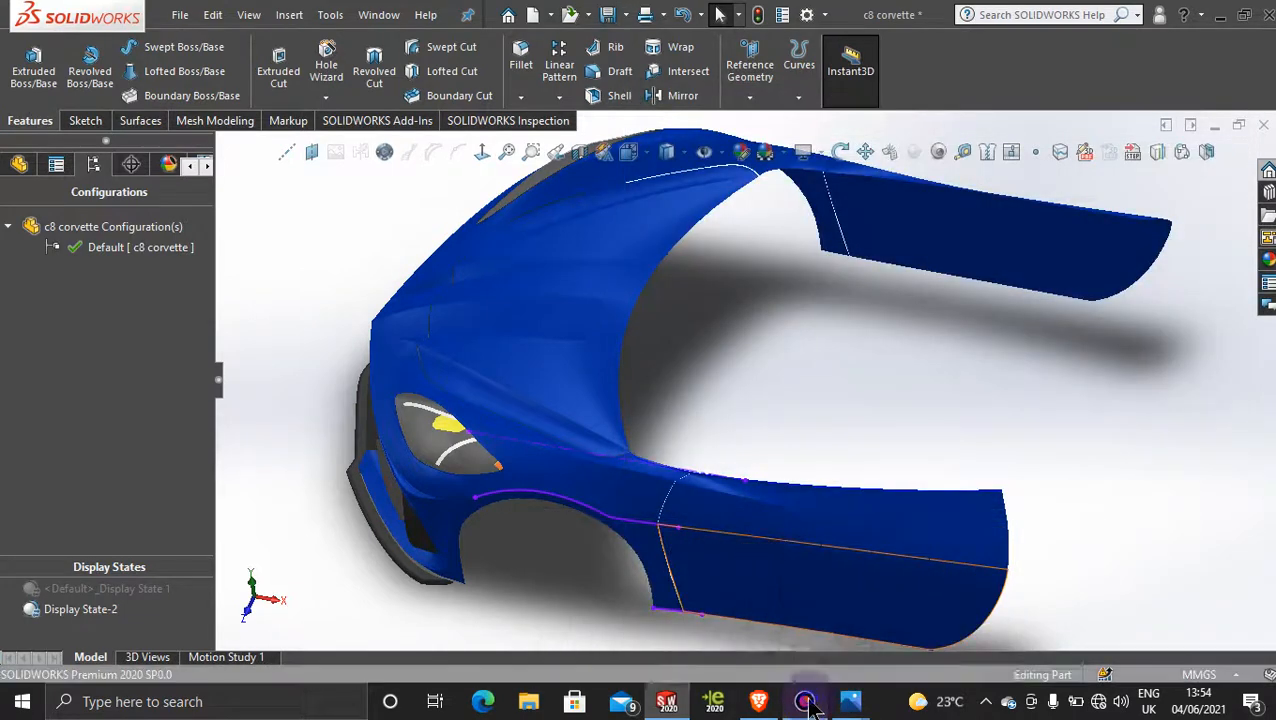